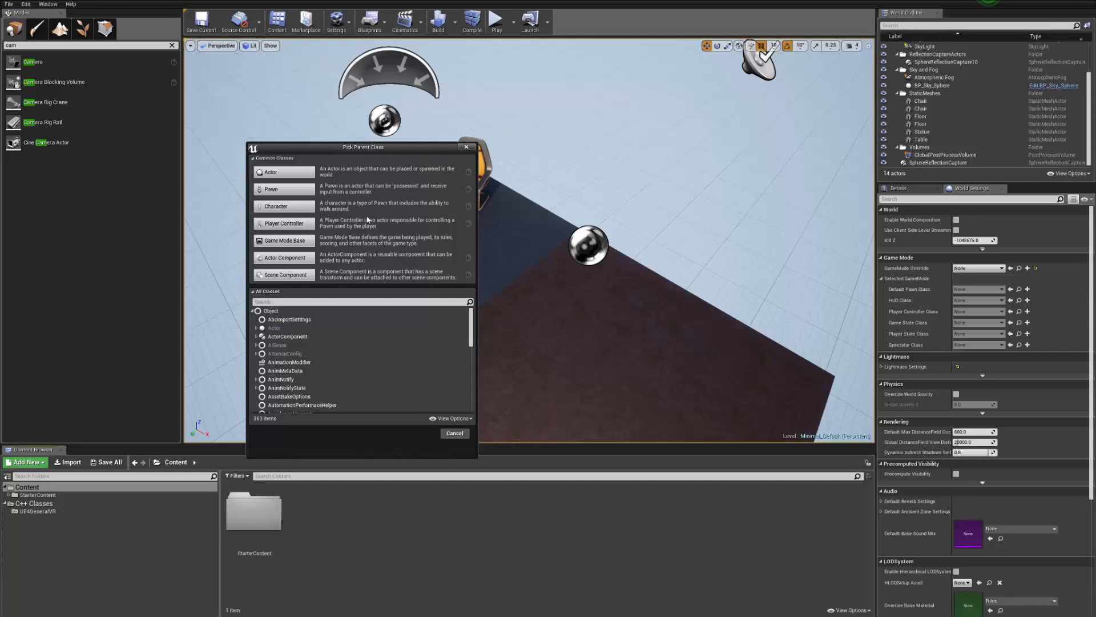
# - Create a Blueprint class with Pawn as its parent and name it BP_PlayerPawn
pyautogui.click(280, 189)
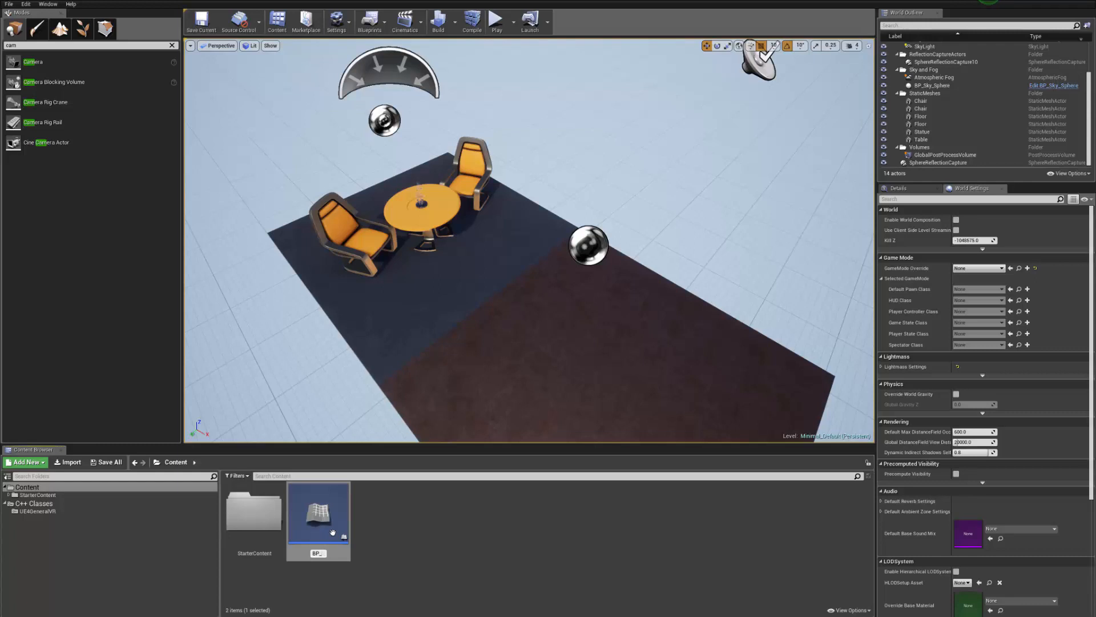
pyautogui.write('BP_PlayerPawn')
pyautogui.press('Return')
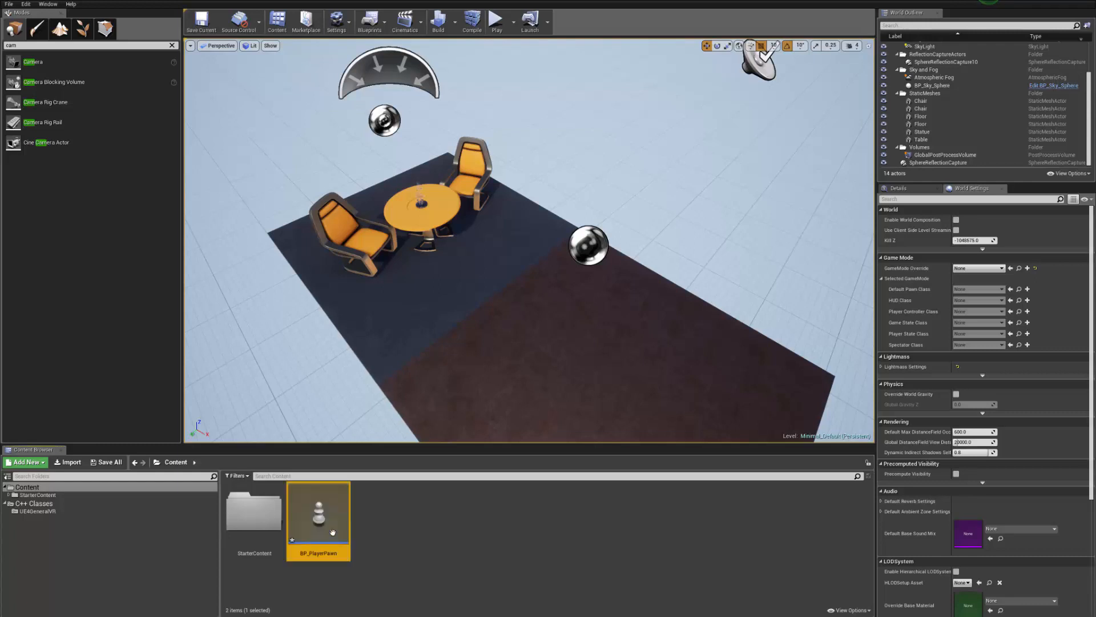
# - Open BP_PlayerPawn to view its Event Graph, and close the Blueprint editor again
pyautogui.doubleClick(318, 516)
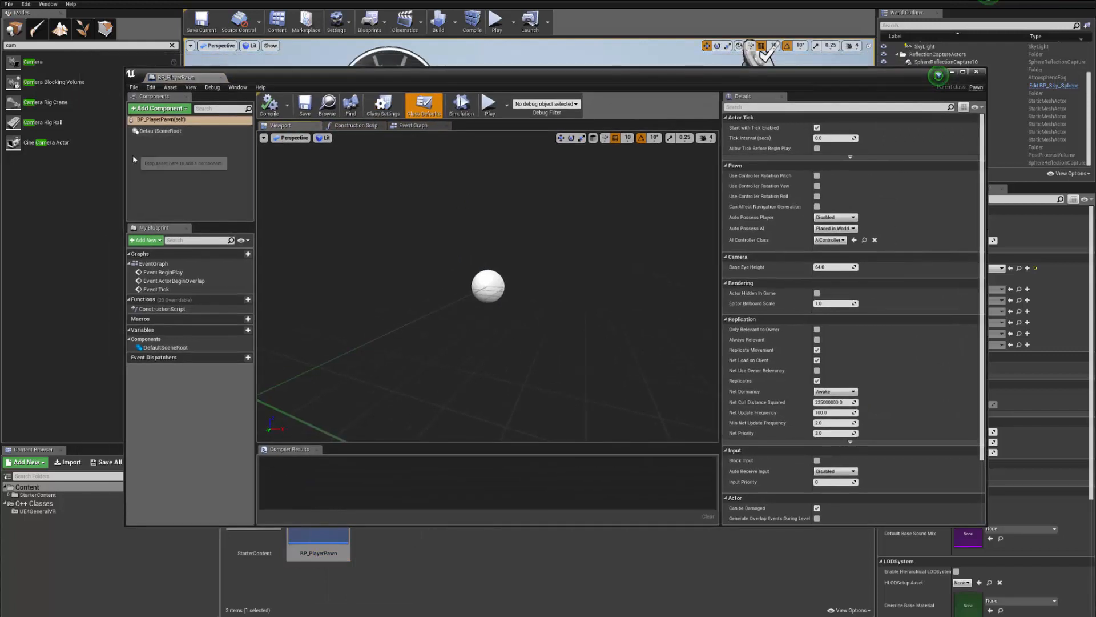
pyautogui.click(411, 125)
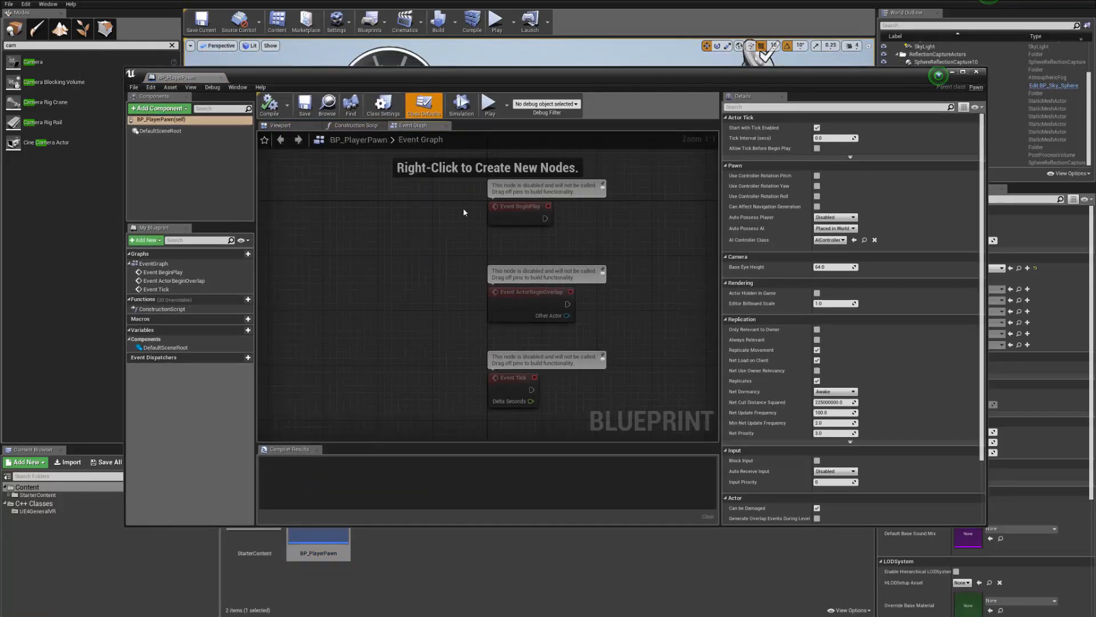
pyautogui.click(977, 72)
# - Place BP_PlayerPawn in the level near the table and set its Auto Possess Player to Player 0
pyautogui.moveTo(319, 513); pyautogui.dragTo(512, 209)
pyautogui.moveTo(667, 232); pyautogui.dragTo(557, 237, button='right')
pyautogui.click(900, 188)
pyautogui.moveTo(714, 243); pyautogui.dragTo(852, 285, button='right')
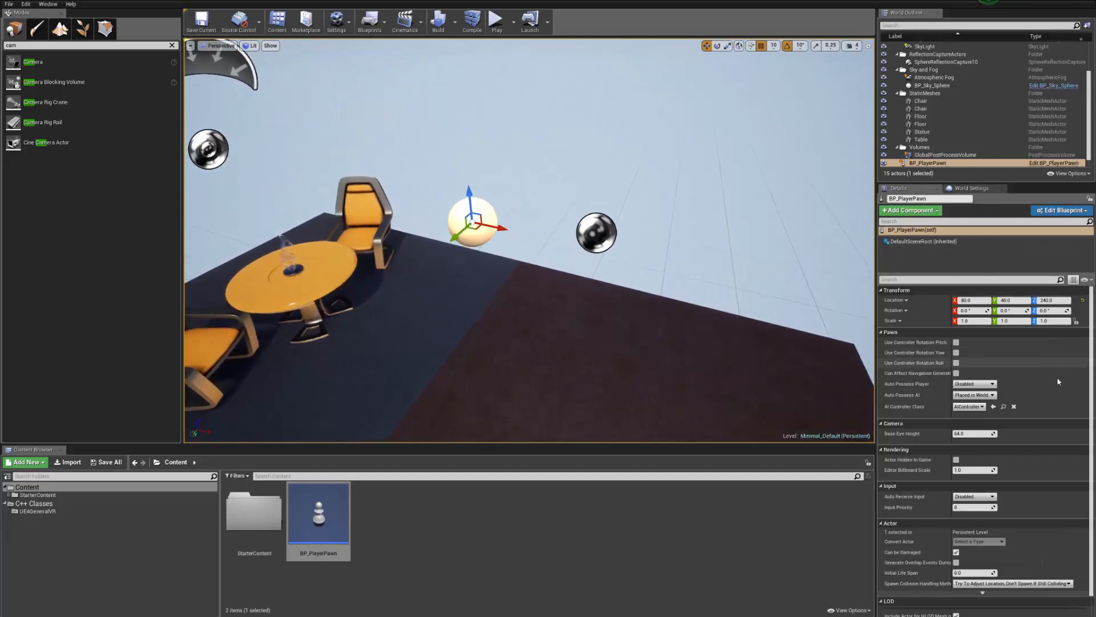
pyautogui.click(972, 383)
pyautogui.click(964, 396)
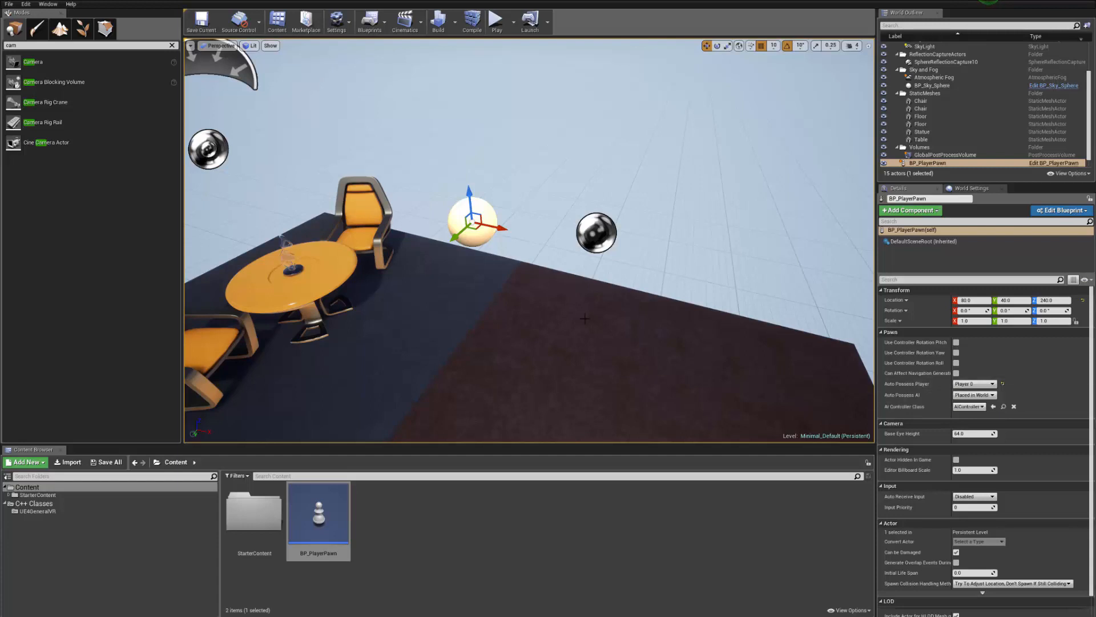
# - Move the placed BP_PlayerPawn next to the round table, in front of the chair
pyautogui.press('f')
pyautogui.moveTo(514, 237); pyautogui.dragTo(298, 187)
pyautogui.moveTo(320, 188); pyautogui.dragTo(185, 160, button='right')
pyautogui.moveTo(369, 227); pyautogui.dragTo(251, 234, button='right')
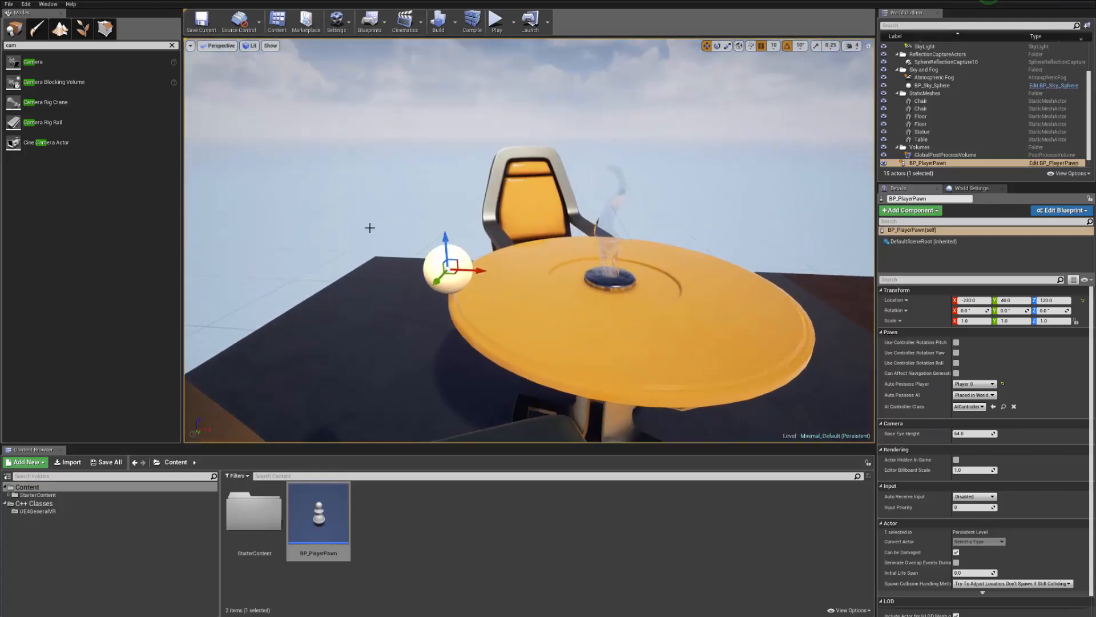
pyautogui.moveTo(462, 269); pyautogui.dragTo(388, 264)
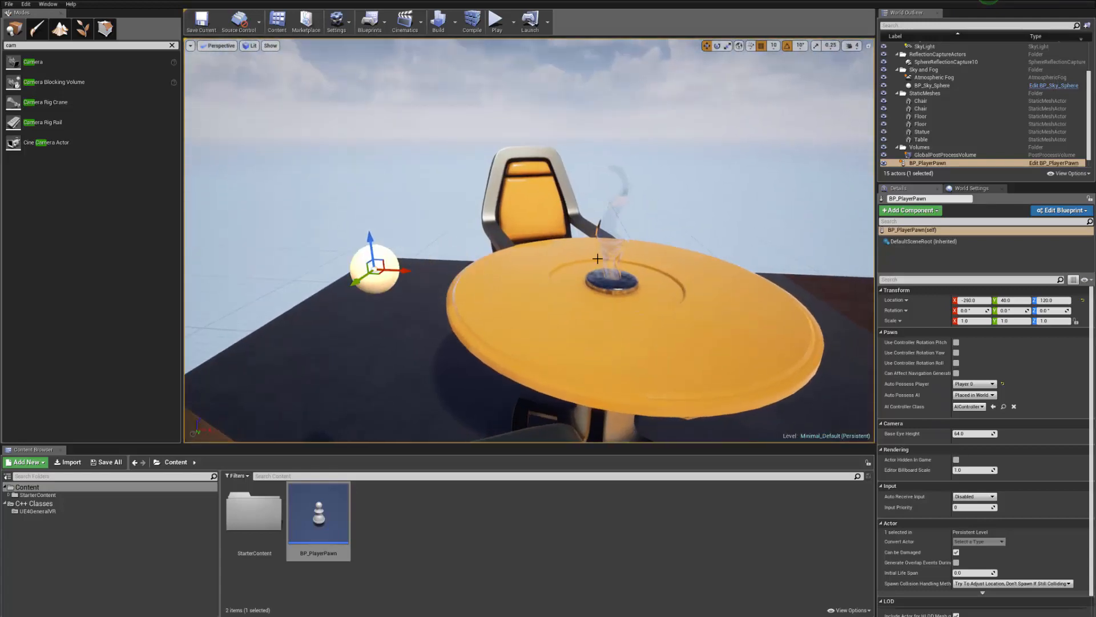
# - Play the level in the viewport to check the view from the possessed pawn, and stop it
pyautogui.click(496, 27)
pyautogui.click(540, 149)
pyautogui.press('Escape')
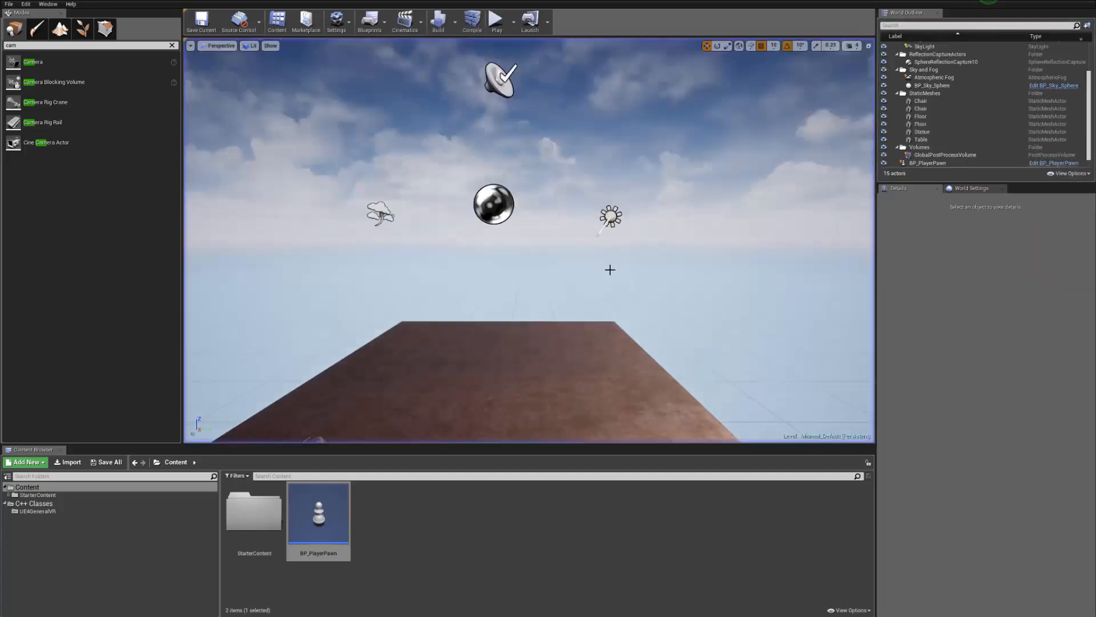
# - Select the pawn beside the table, lower it to Z 90, and test the level again
pyautogui.moveTo(609, 269); pyautogui.dragTo(565, 297, button='right')
pyautogui.click(551, 314)
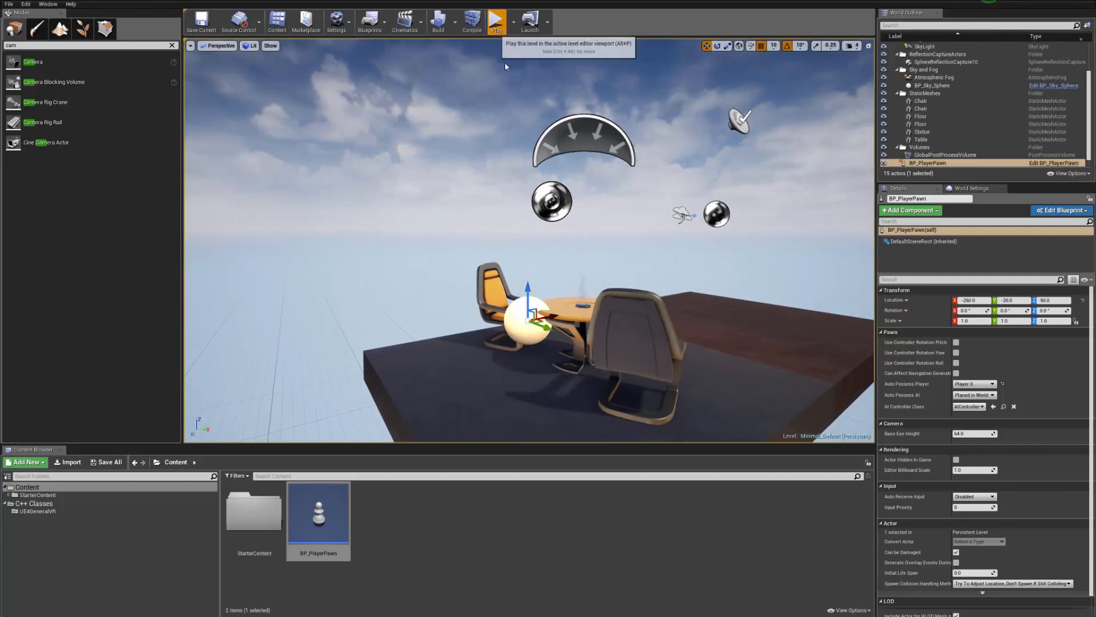
pyautogui.click(496, 23)
pyautogui.moveTo(671, 266); pyautogui.dragTo(714, 286, button='right')
pyautogui.click(696, 245)
pyautogui.press('f')
# - Open BP_PlayerPawn in the full Blueprint editor, examine its Event Graph alongside the pawn in the level, and close it
pyautogui.doubleClick(334, 520)
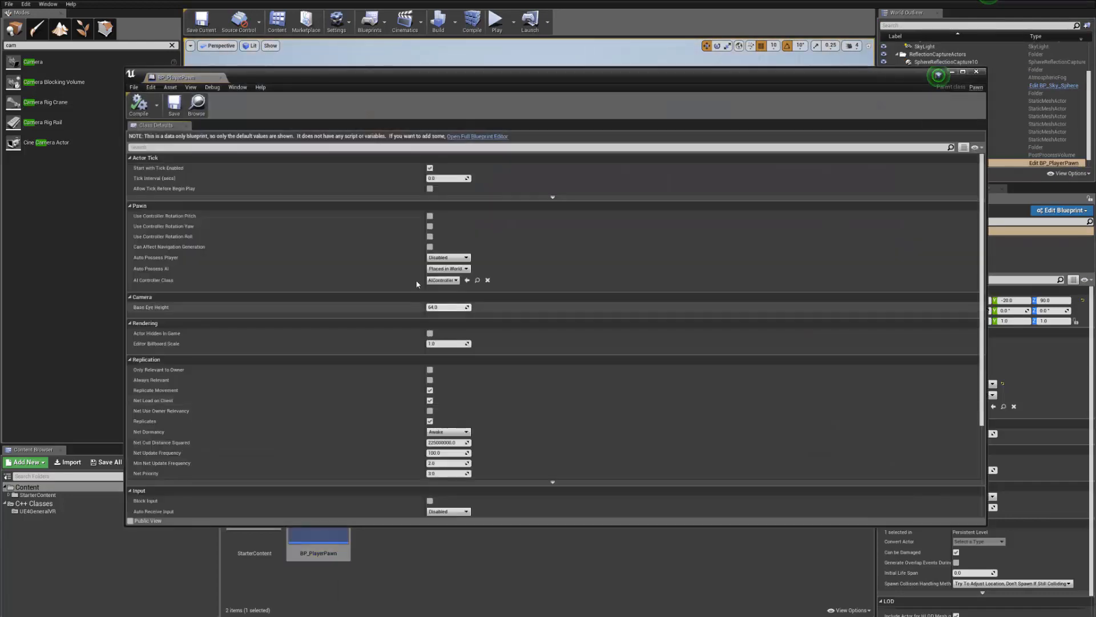
pyautogui.click(477, 137)
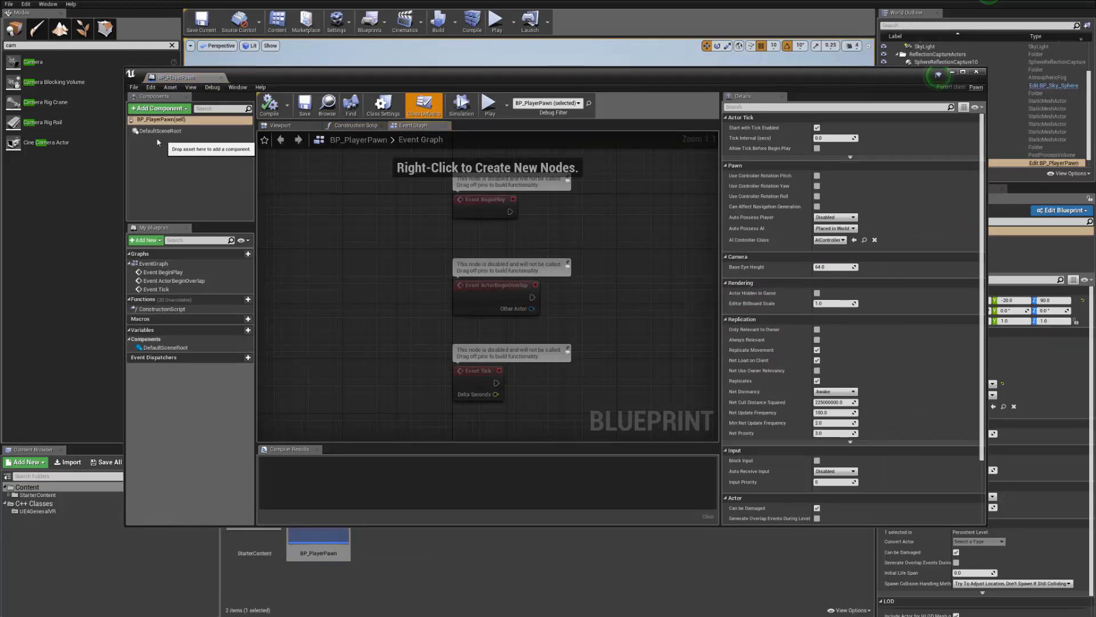
pyautogui.moveTo(725, 76); pyautogui.dragTo(691, 61)
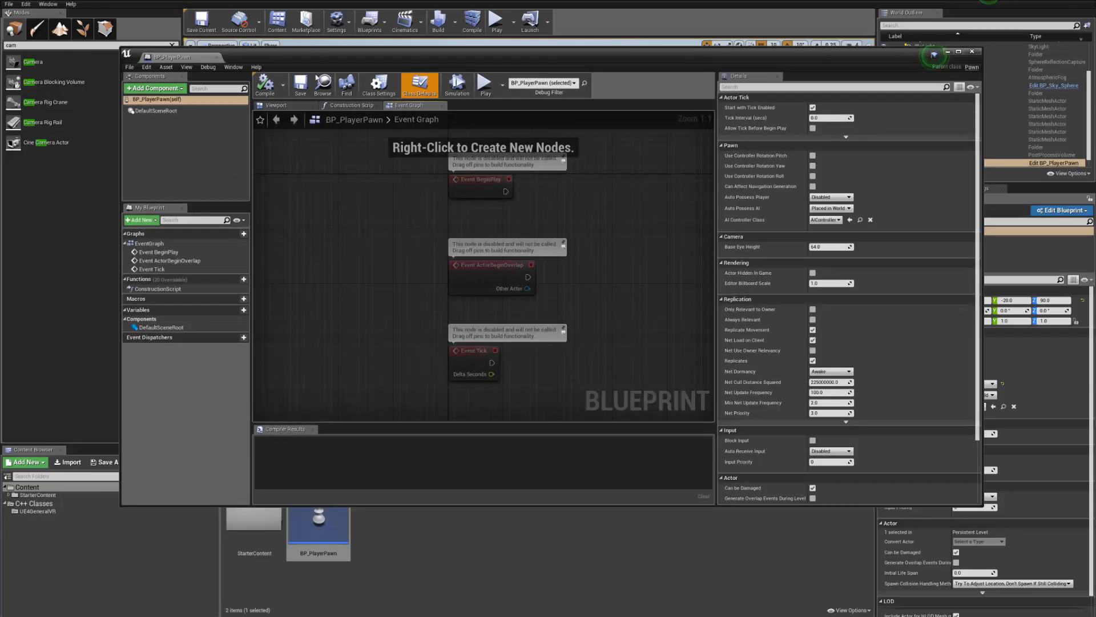
pyautogui.moveTo(331, 59); pyautogui.dragTo(234, 386)
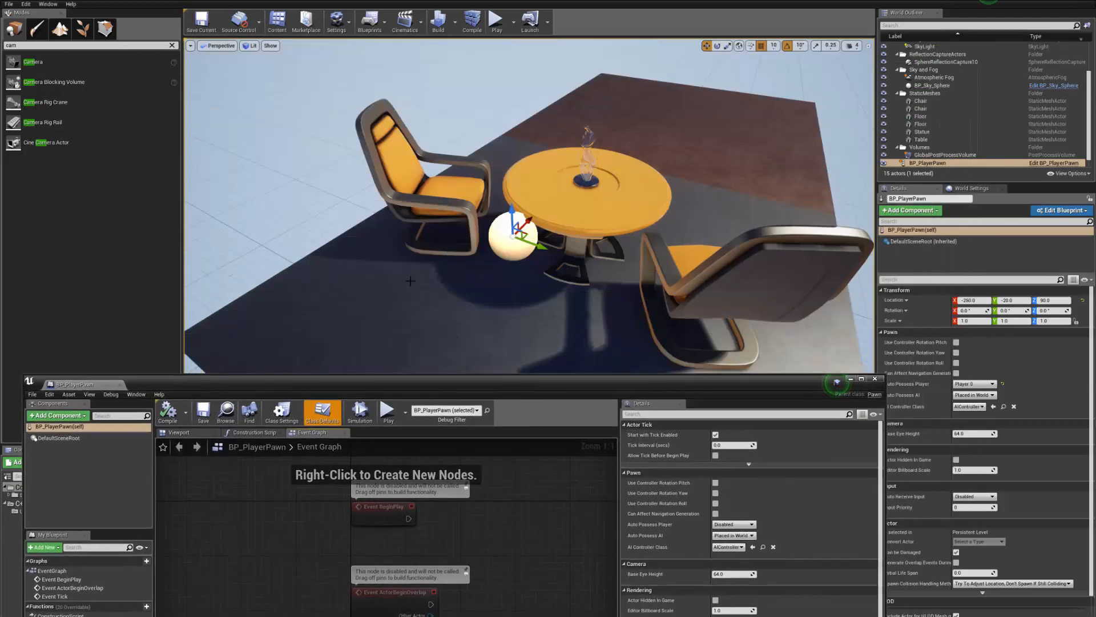
pyautogui.moveTo(484, 188)
pyautogui.mouseDown(button='right')
pyautogui.moveTo(485, 207)
pyautogui.moveTo(484, 187)
pyautogui.mouseUp(button='right')
pyautogui.press('w')
pyautogui.press('s')
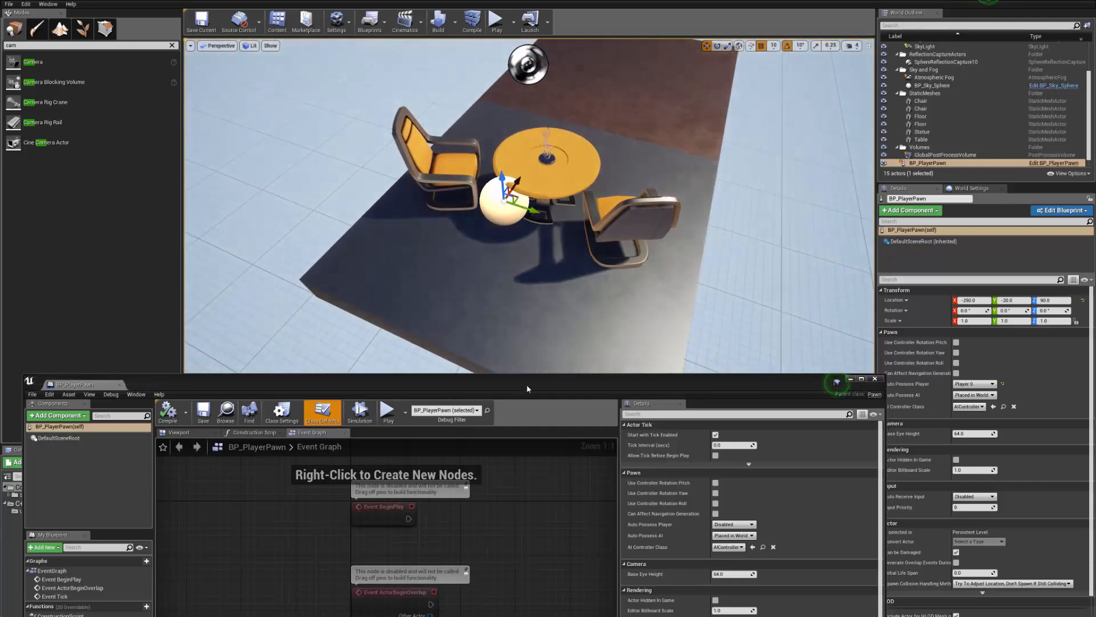
pyautogui.moveTo(527, 385); pyautogui.dragTo(612, 94)
pyautogui.moveTo(611, 240); pyautogui.dragTo(449, 248, button='right')
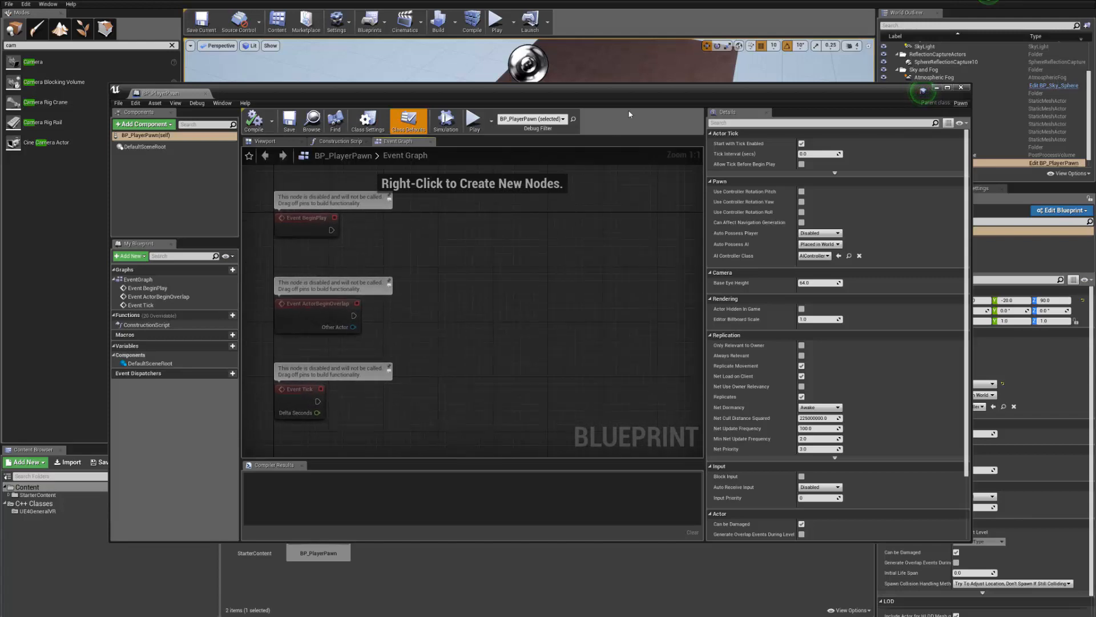
pyautogui.moveTo(517, 271); pyautogui.dragTo(565, 267, button='right')
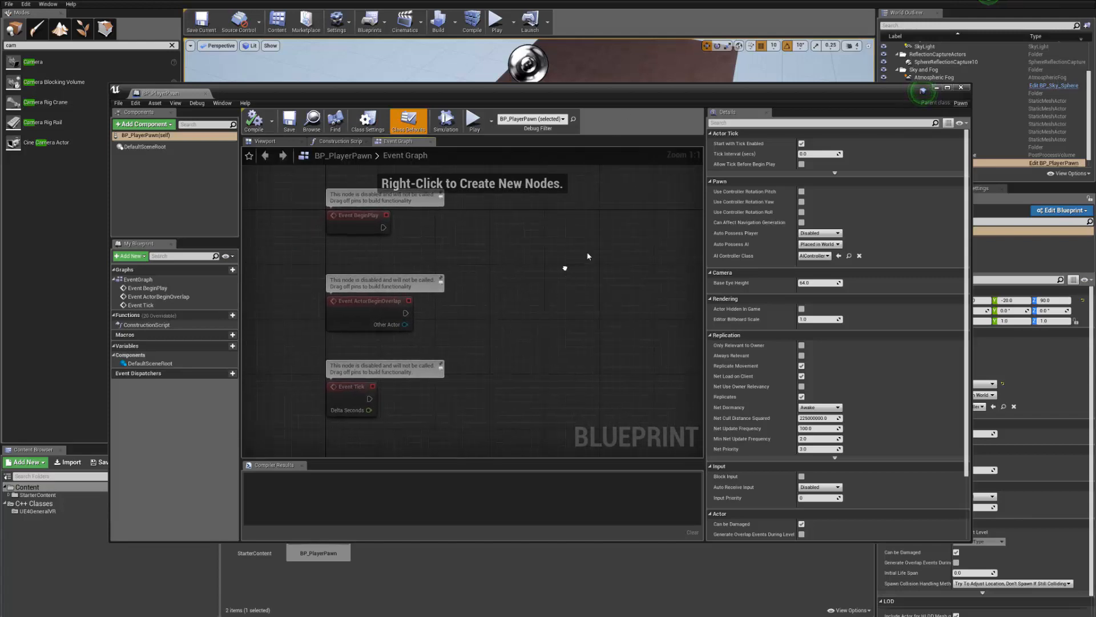
pyautogui.moveTo(708, 94); pyautogui.dragTo(643, 120)
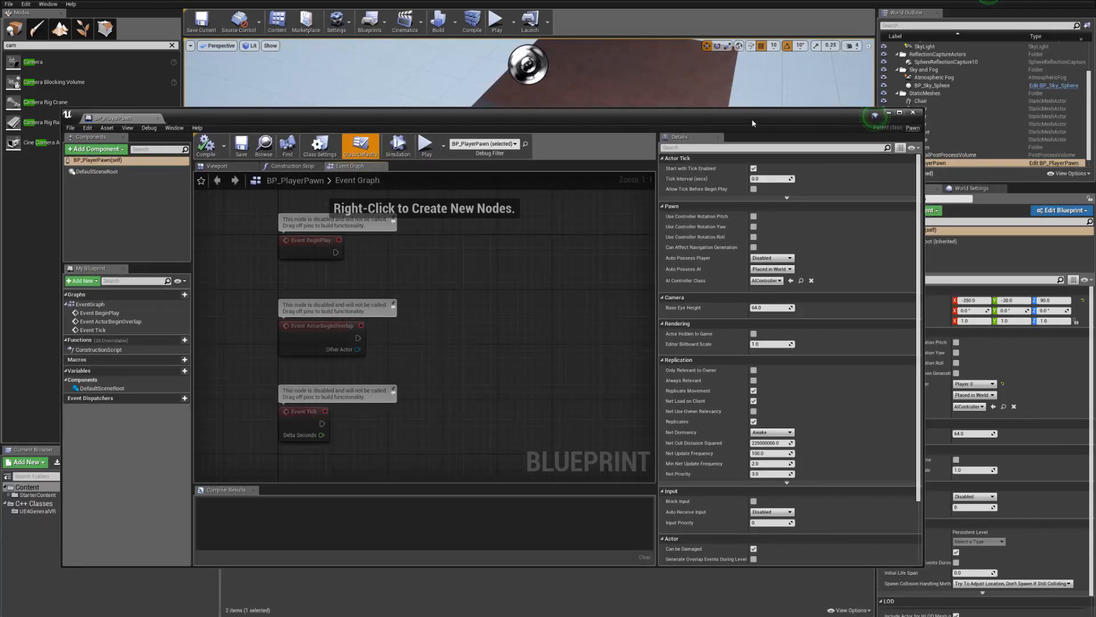
pyautogui.moveTo(752, 123); pyautogui.dragTo(437, 140)
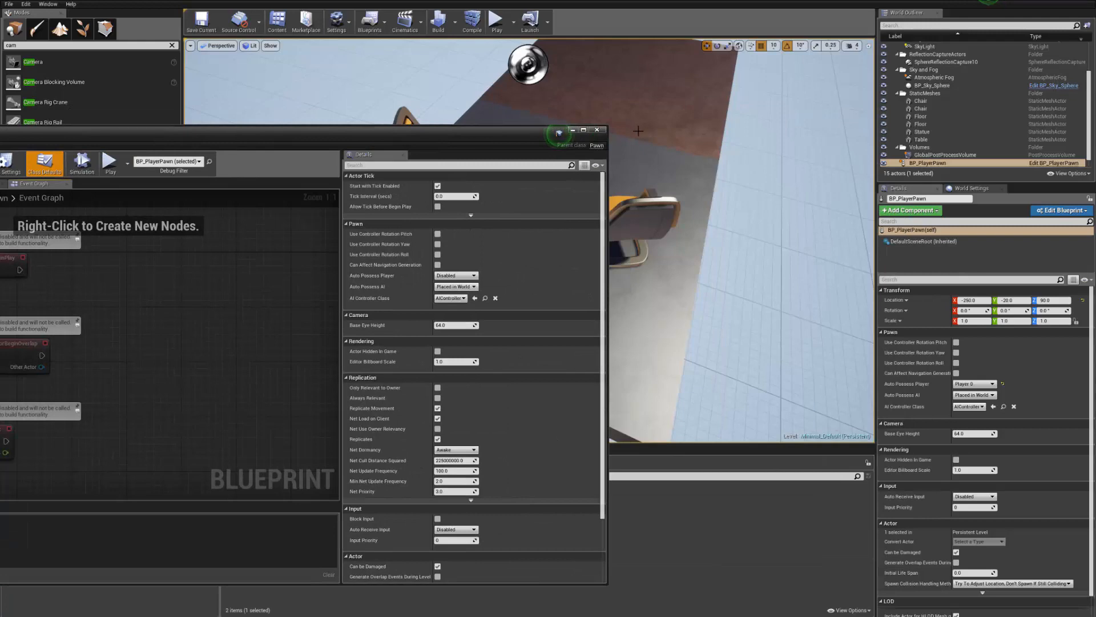
pyautogui.click(597, 130)
# - Create a Blueprint class with Player Controller as its parent and name it BP_PlayerController
pyautogui.rightClick(423, 524)
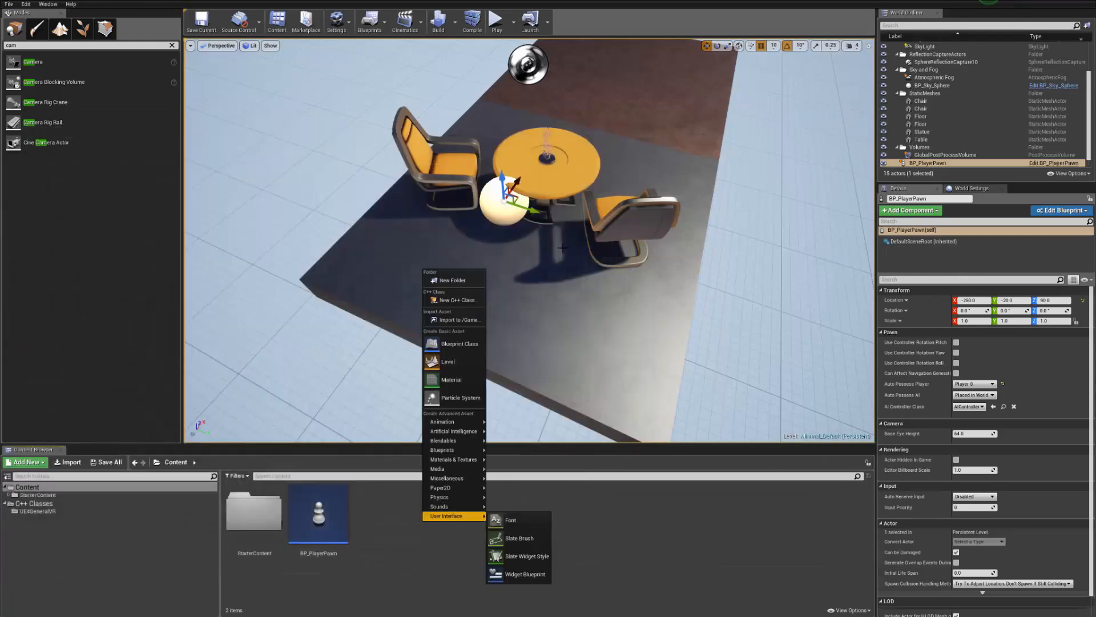
pyautogui.click(465, 342)
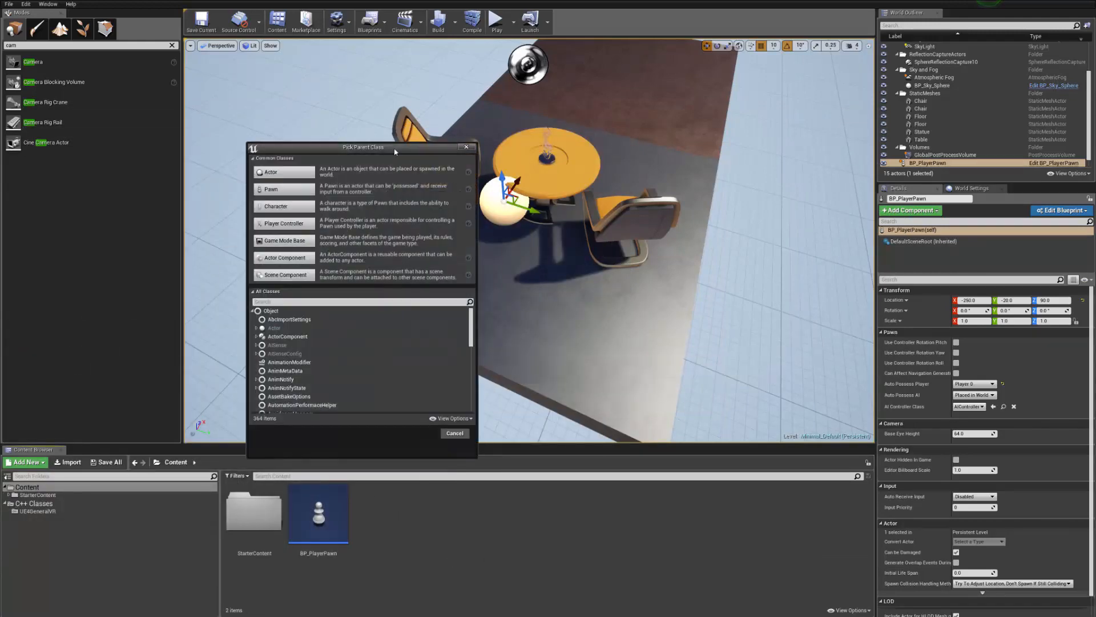
pyautogui.click(488, 213)
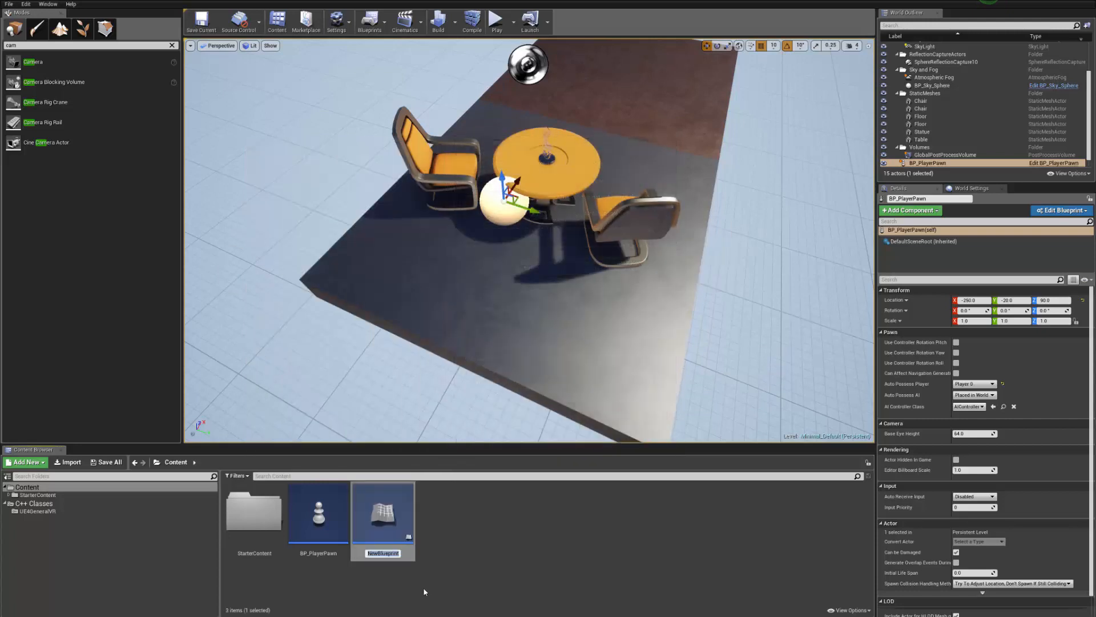
pyautogui.write('BP_PlayerController')
pyautogui.press('Return')
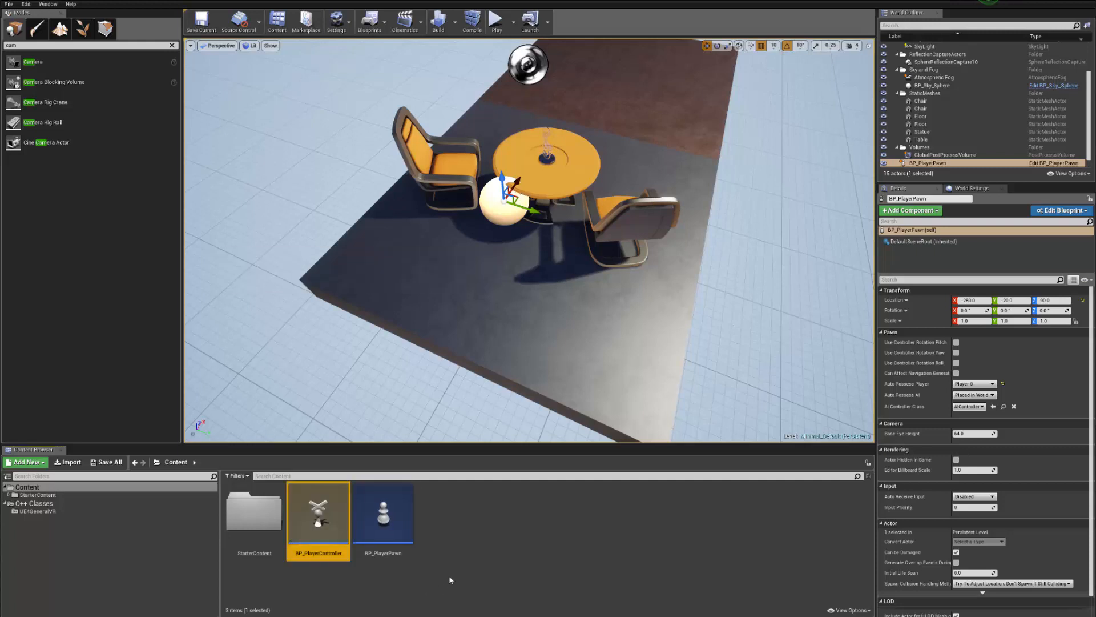
pyautogui.click(315, 523)
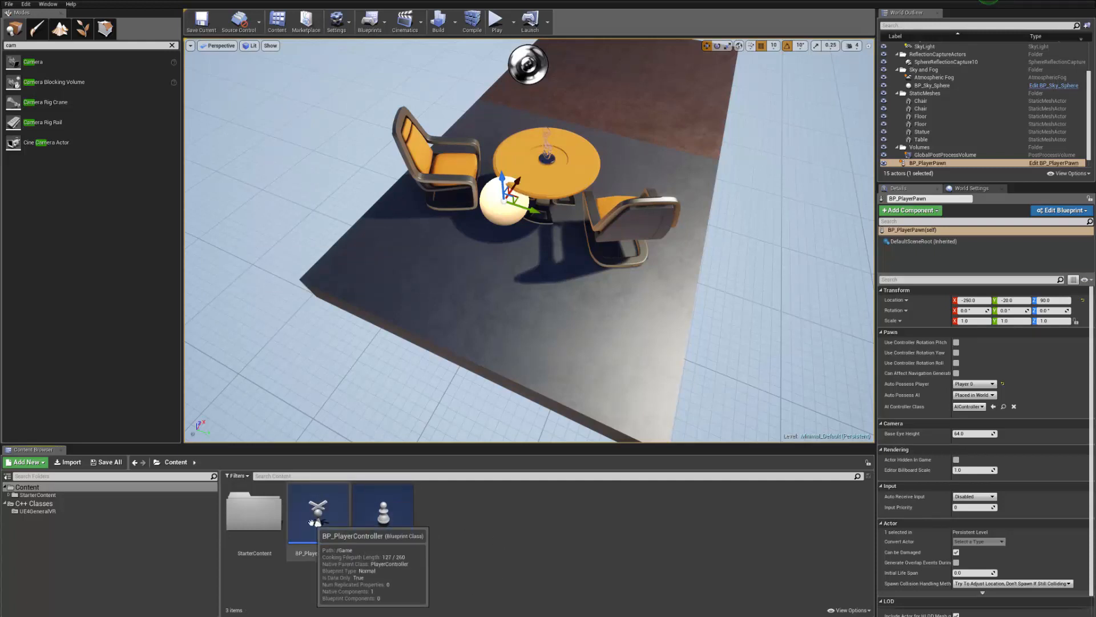
pyautogui.moveTo(457, 297); pyautogui.dragTo(457, 267, button='right')
pyautogui.press('w')
pyautogui.press('s')
pyautogui.press('w')
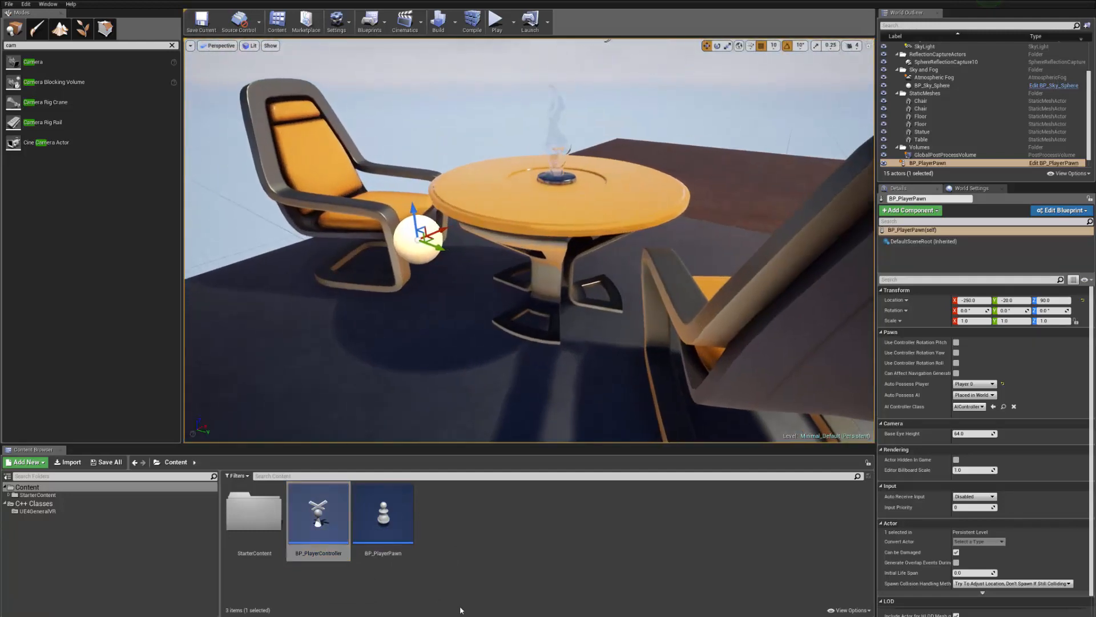
# - Open BP_PlayerController and examine its components and class defaults, including the Player Camera Manager Class setting
pyautogui.doubleClick(334, 539)
pyautogui.moveTo(413, 132); pyautogui.dragTo(647, 107)
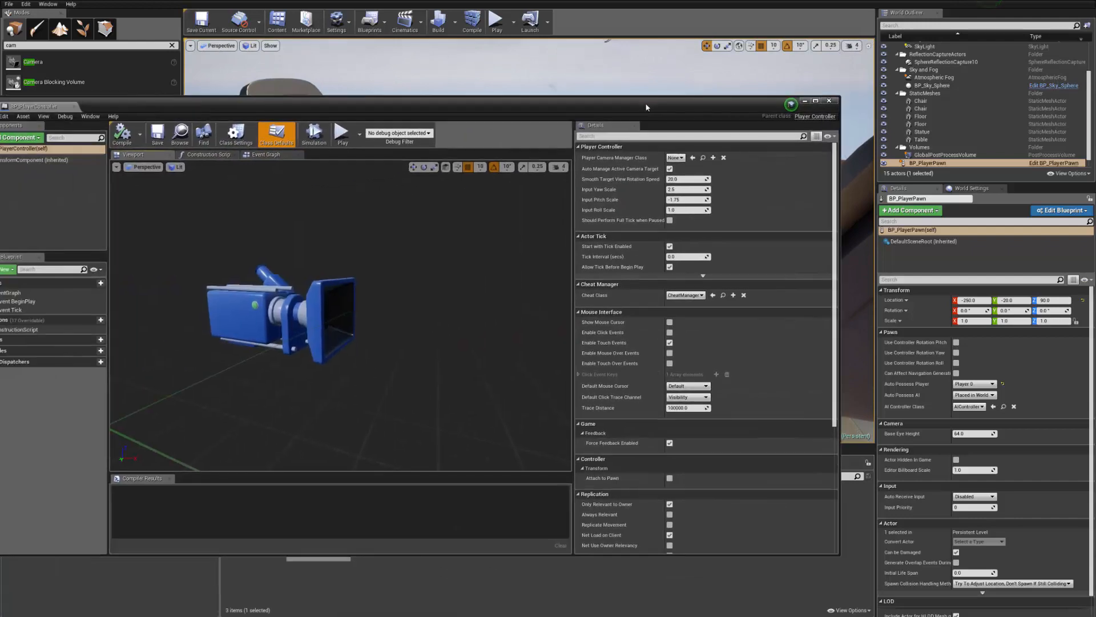
pyautogui.moveTo(606, 162)
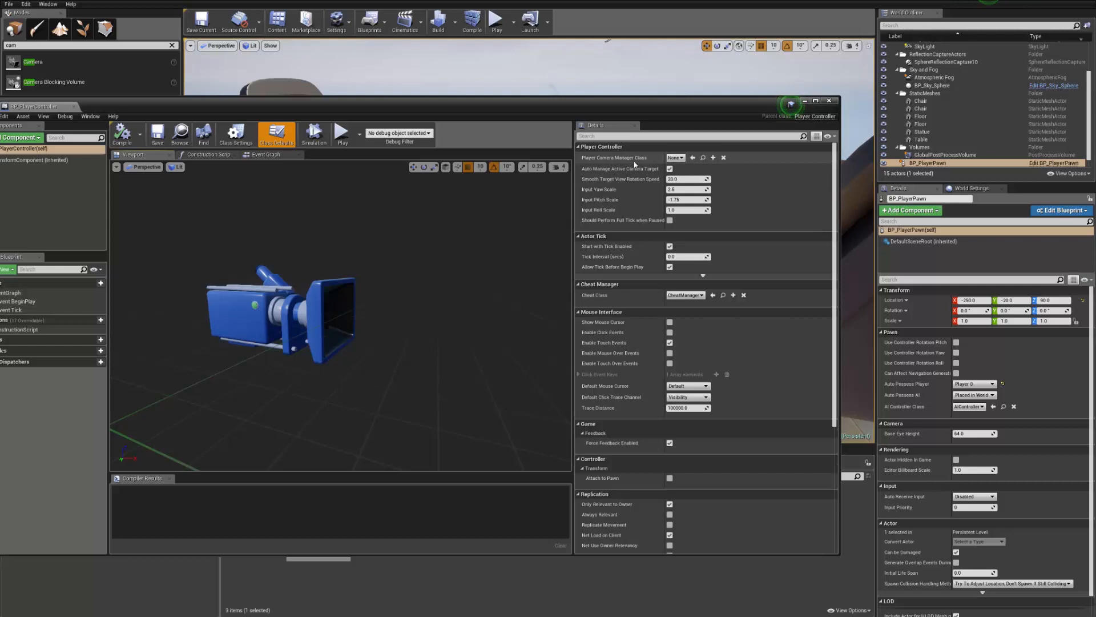
pyautogui.moveTo(290, 353); pyautogui.dragTo(310, 315)
pyautogui.click(41, 160)
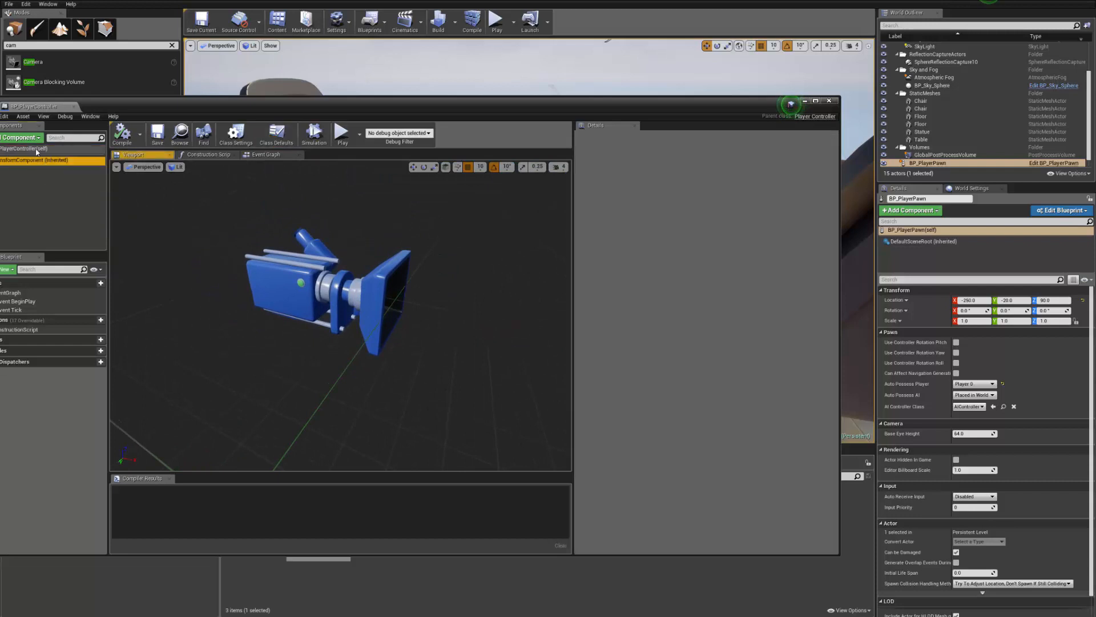
pyautogui.click(37, 149)
pyautogui.click(36, 160)
pyautogui.click(37, 149)
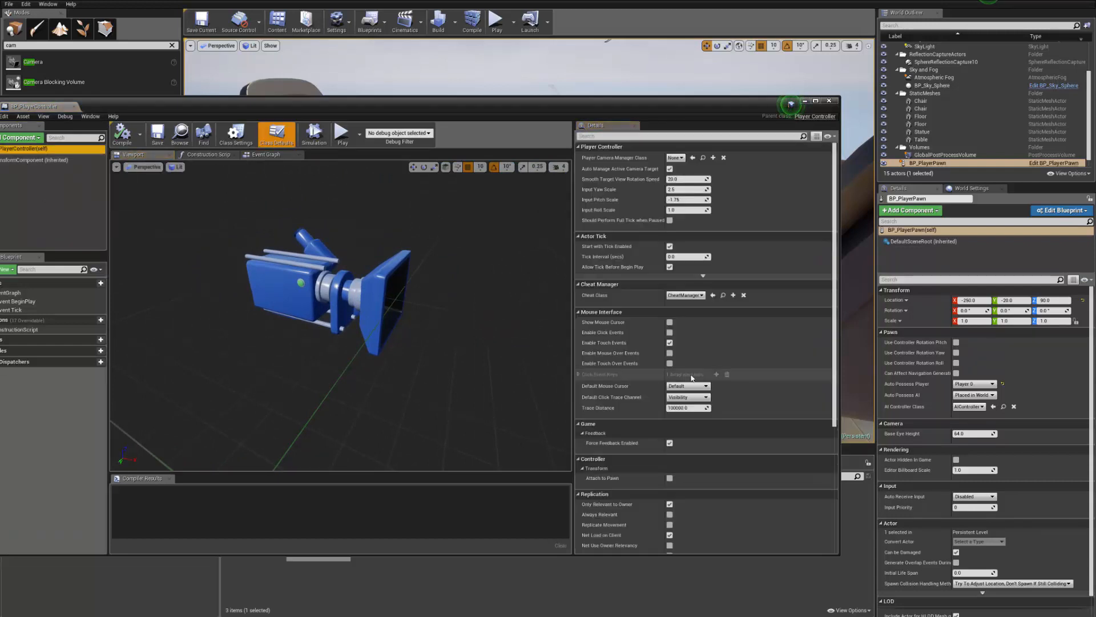
pyautogui.scroll(-3, 685, 434)
pyautogui.scroll(3, 684, 434)
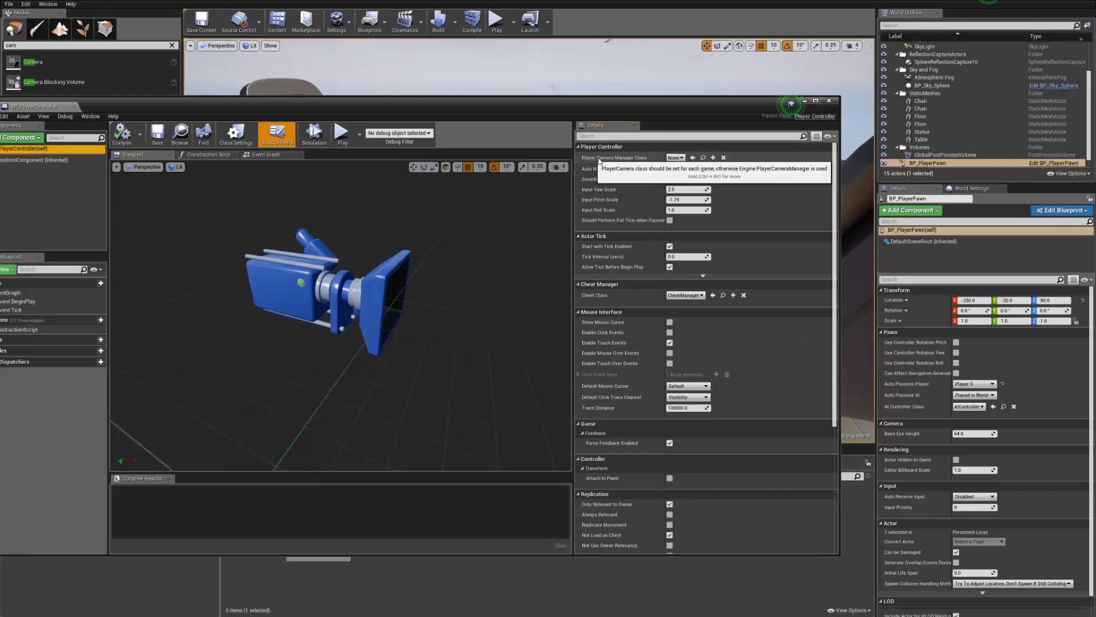
# - Create a Blueprint class with PlayerCameraManager as its parent and name it BP_PlayerCameraManager
pyautogui.moveTo(679, 129); pyautogui.dragTo(200, 81)
pyautogui.click(435, 523)
pyautogui.rightClick(463, 524)
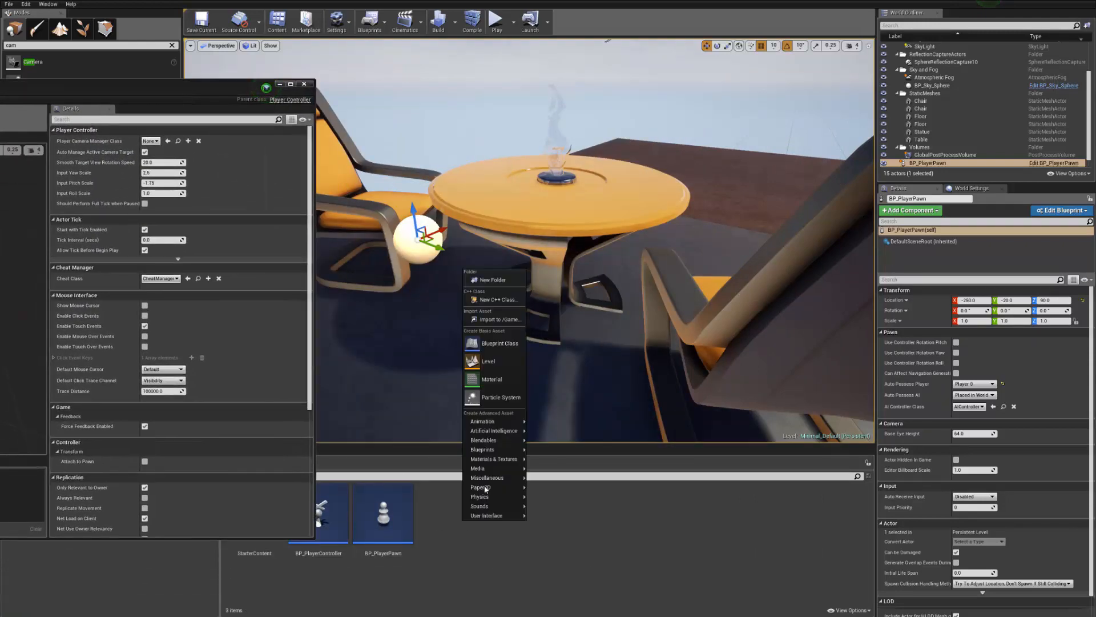
pyautogui.click(498, 344)
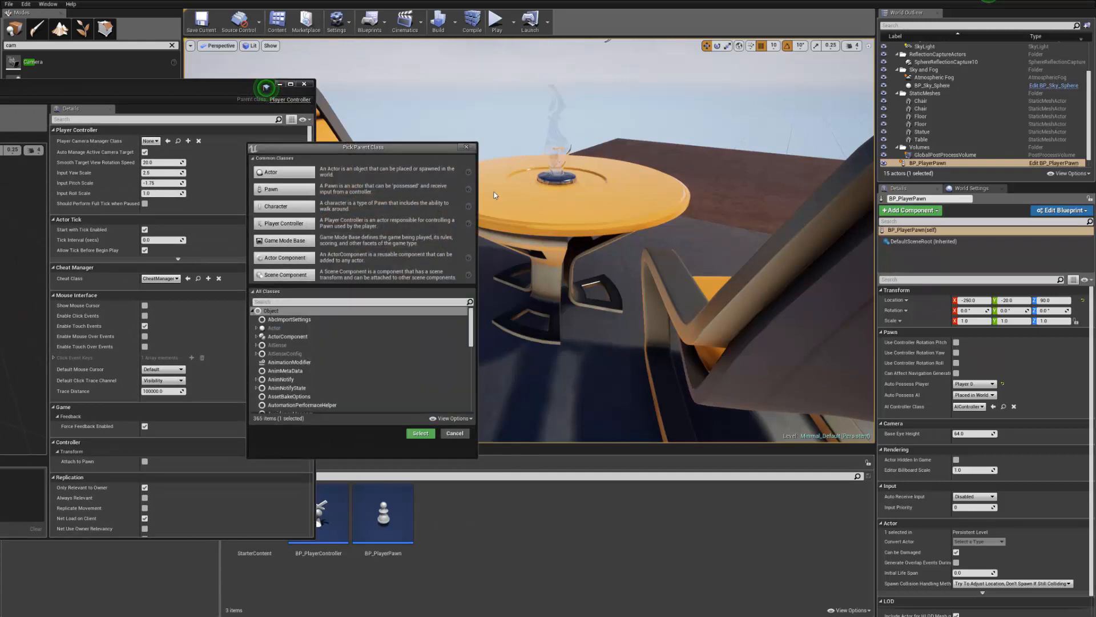
pyautogui.write('ca')
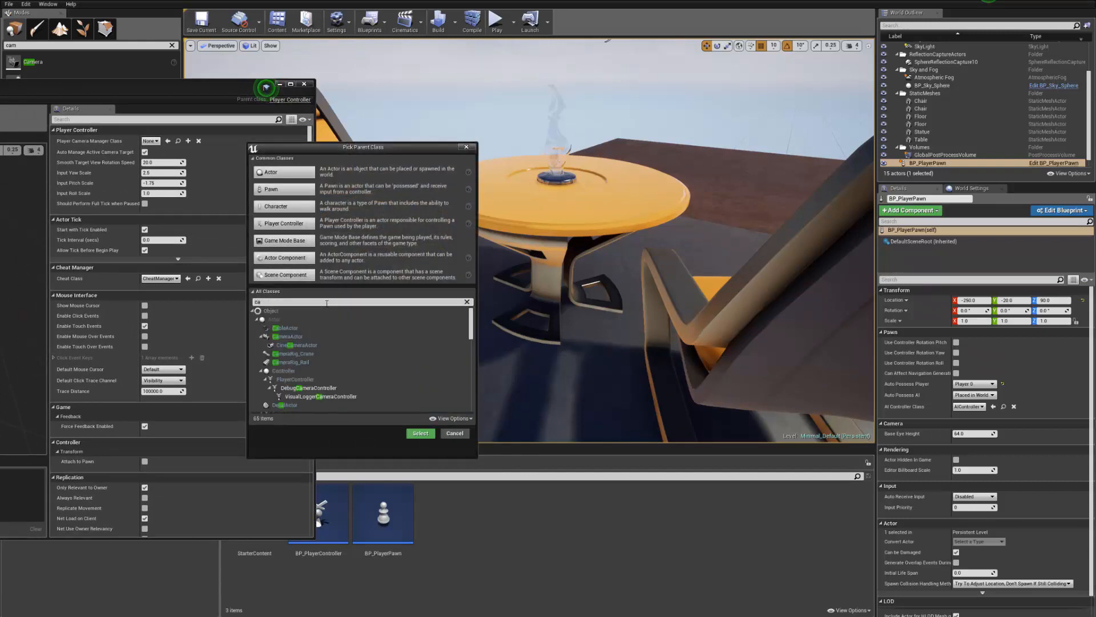
pyautogui.write('meraManager')
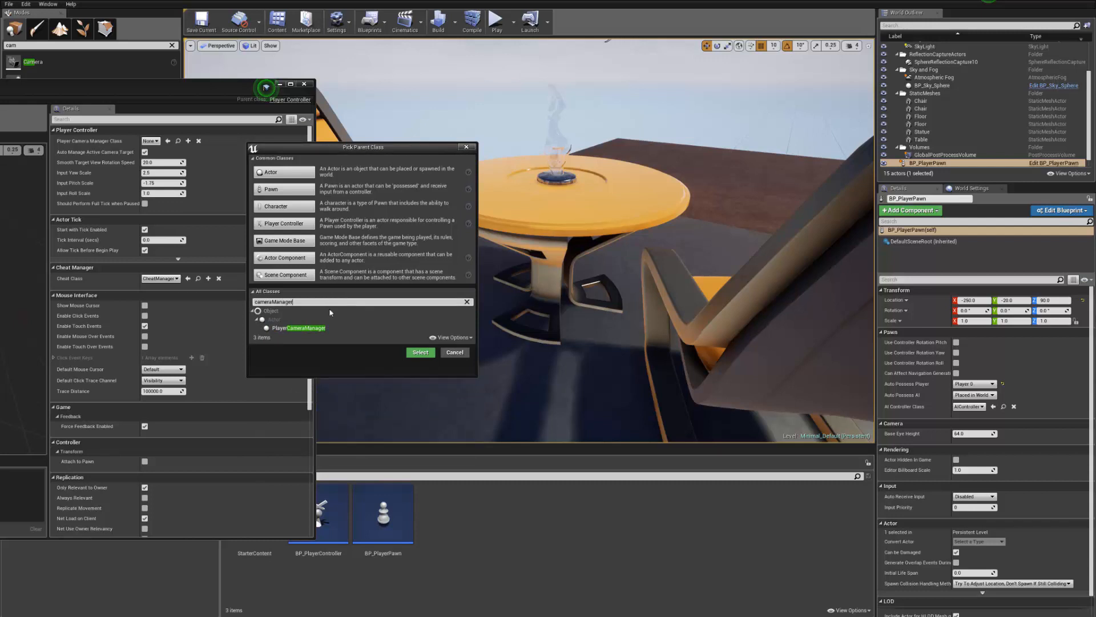
pyautogui.click(318, 328)
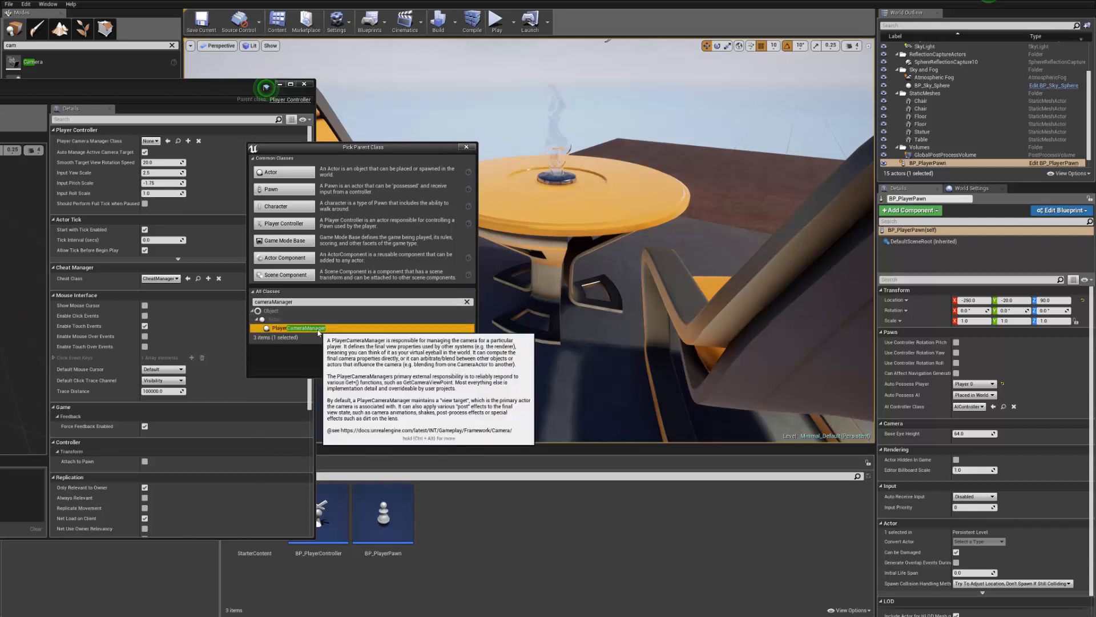
pyautogui.click(420, 354)
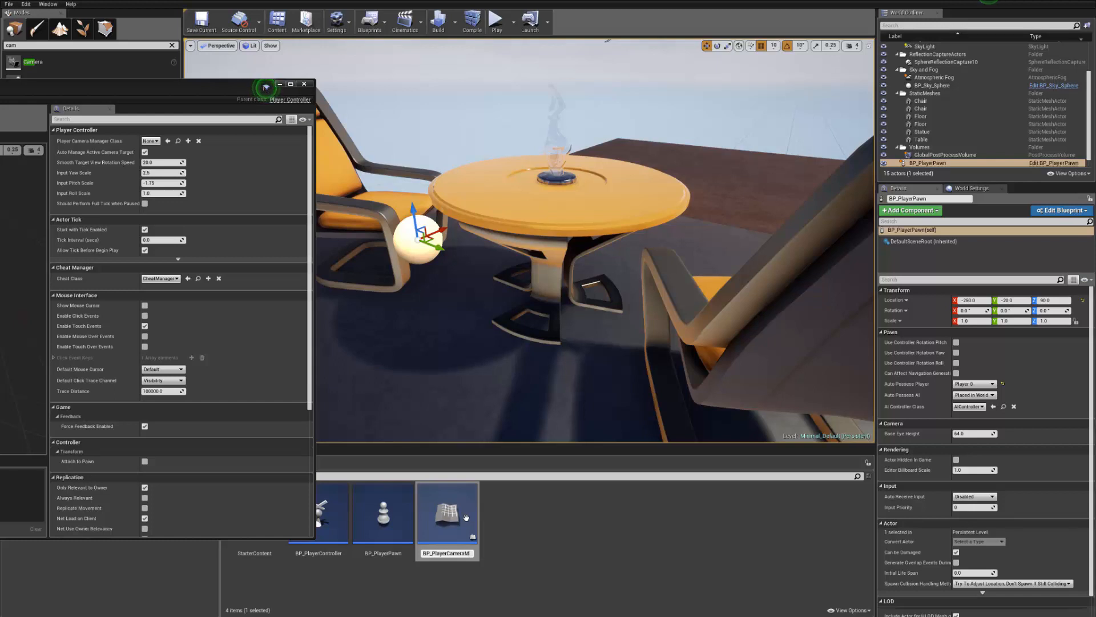
pyautogui.press('Return')
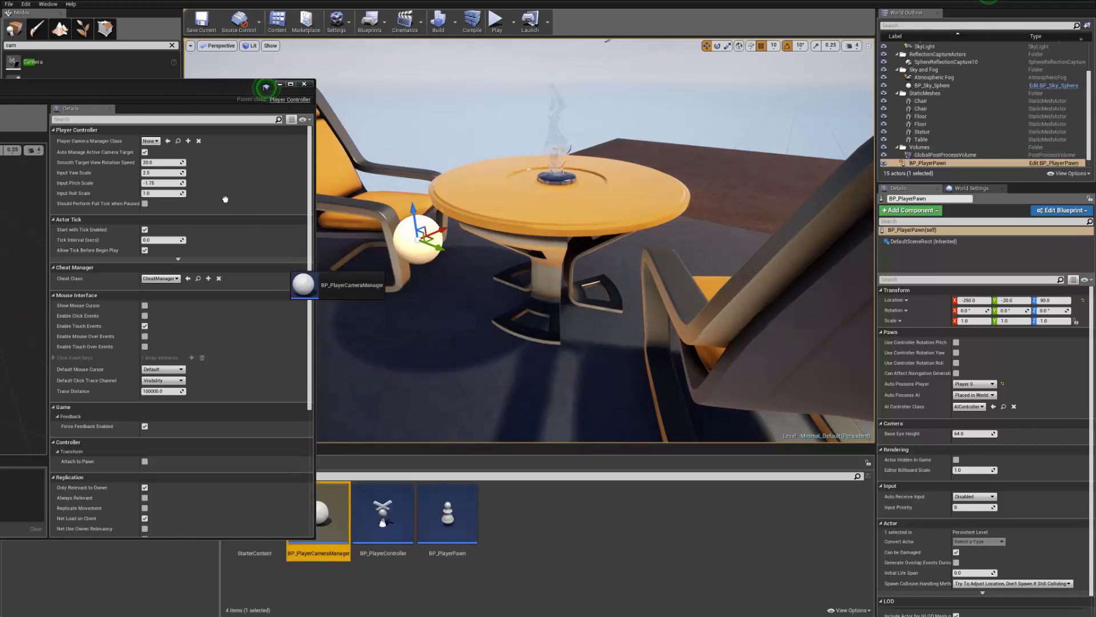
# - Assign BP_PlayerCameraManager as the Player Camera Manager Class of BP_PlayerController, compile the Blueprint and put its editor away
pyautogui.moveTo(225, 199); pyautogui.dragTo(152, 141)
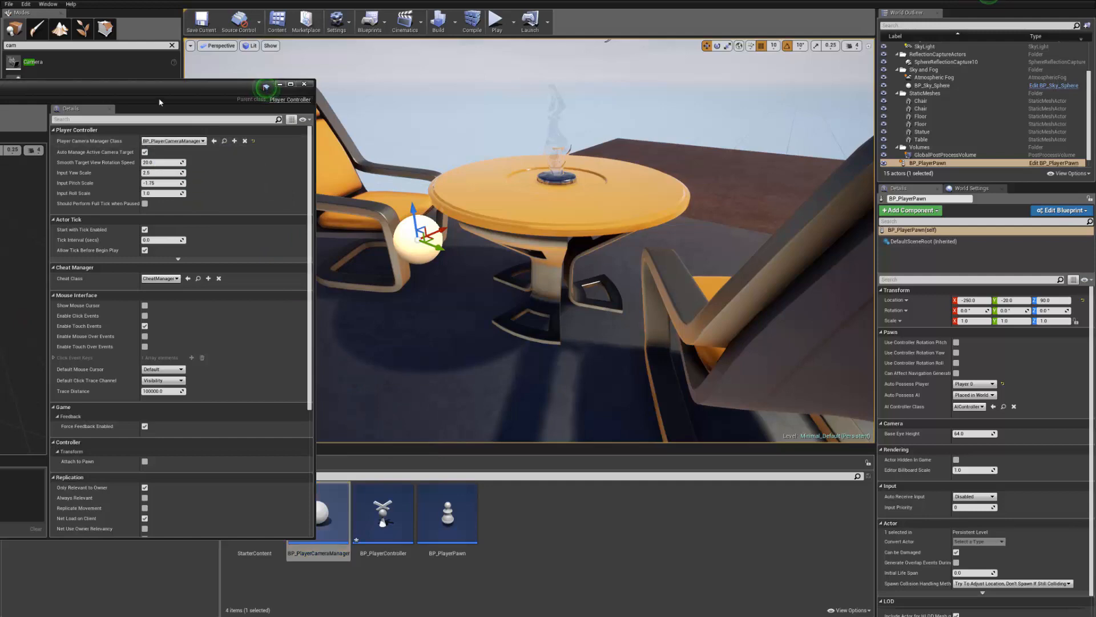
pyautogui.moveTo(153, 95); pyautogui.dragTo(692, 105)
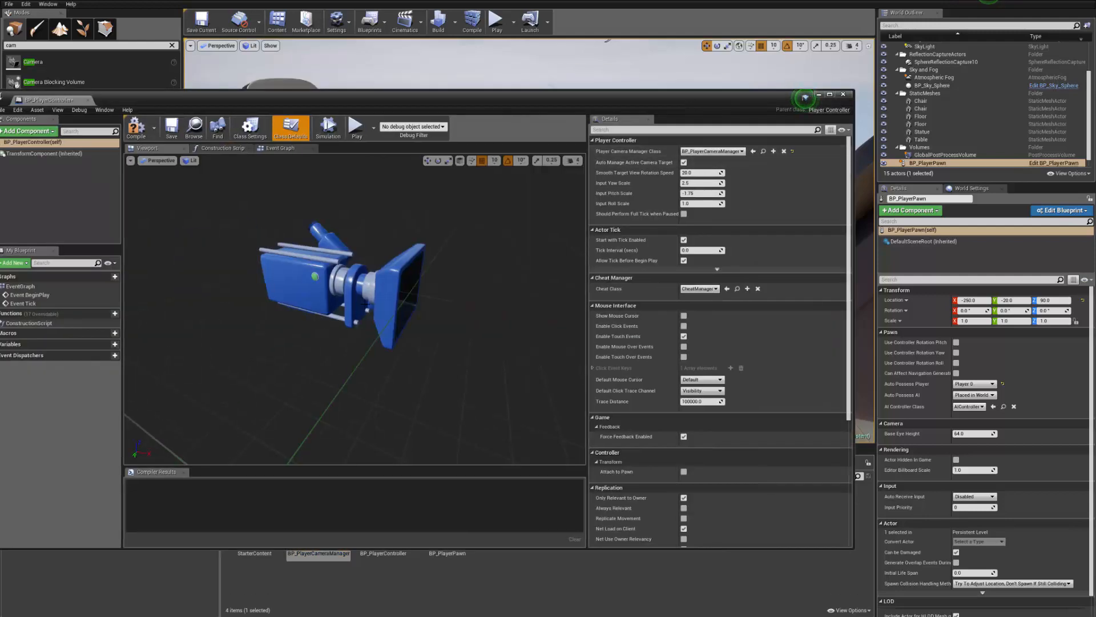
pyautogui.scroll(-5, 355, 309)
pyautogui.scroll(5, 384, 262)
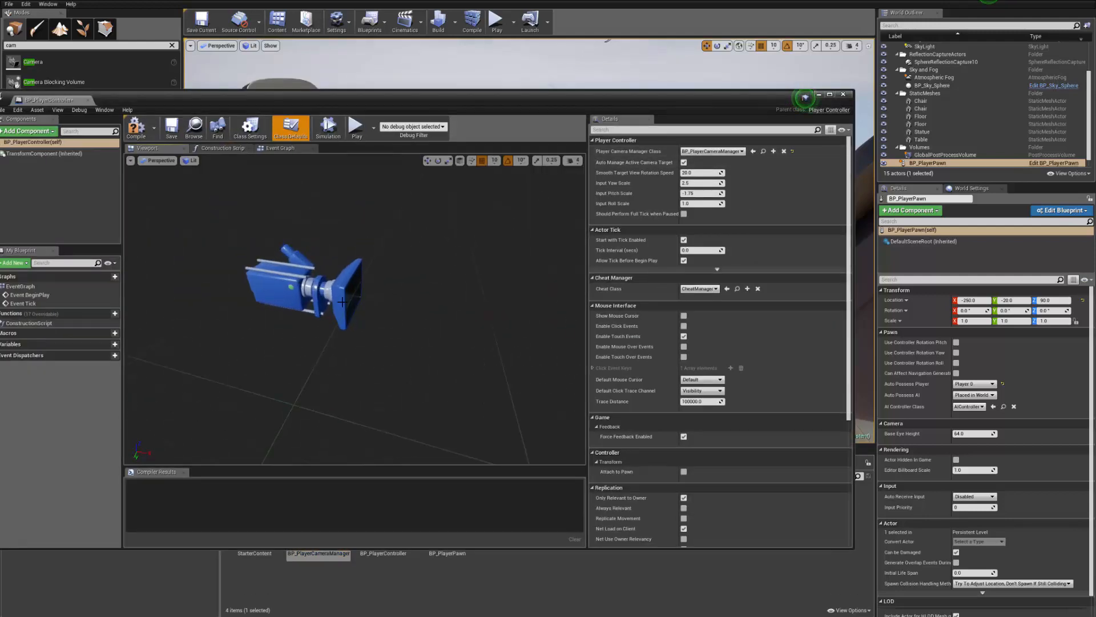
pyautogui.click(139, 127)
pyautogui.click(819, 95)
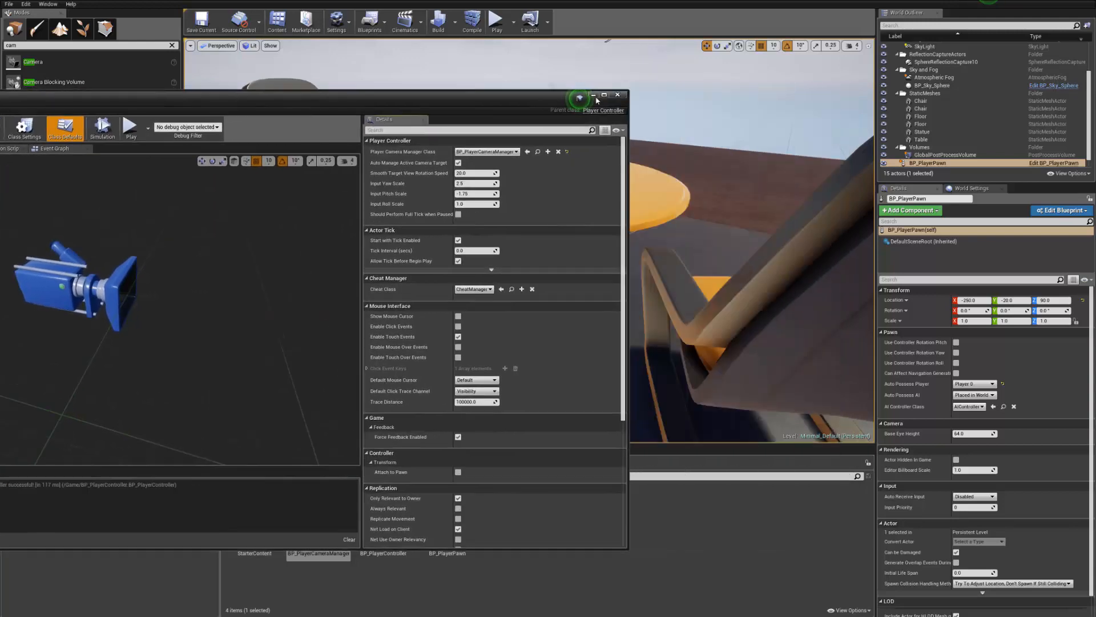
# - Create a Blueprint class with Game Mode Base as its parent, name it BP_GameMode and save it
pyautogui.click(370, 523)
pyautogui.click(530, 518)
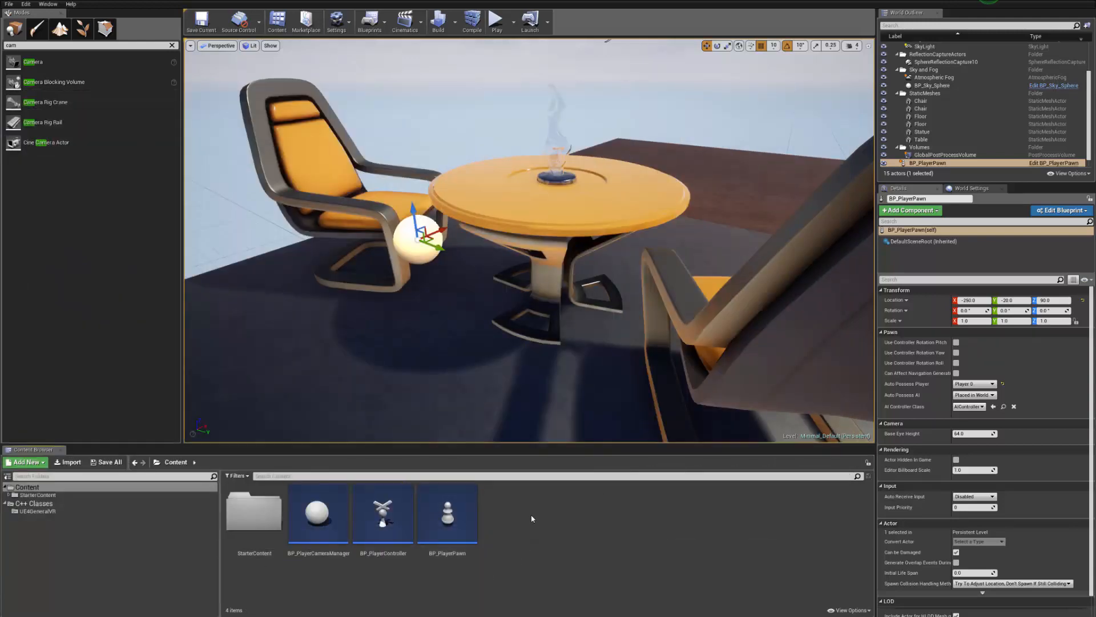
pyautogui.rightClick(529, 518)
pyautogui.click(549, 340)
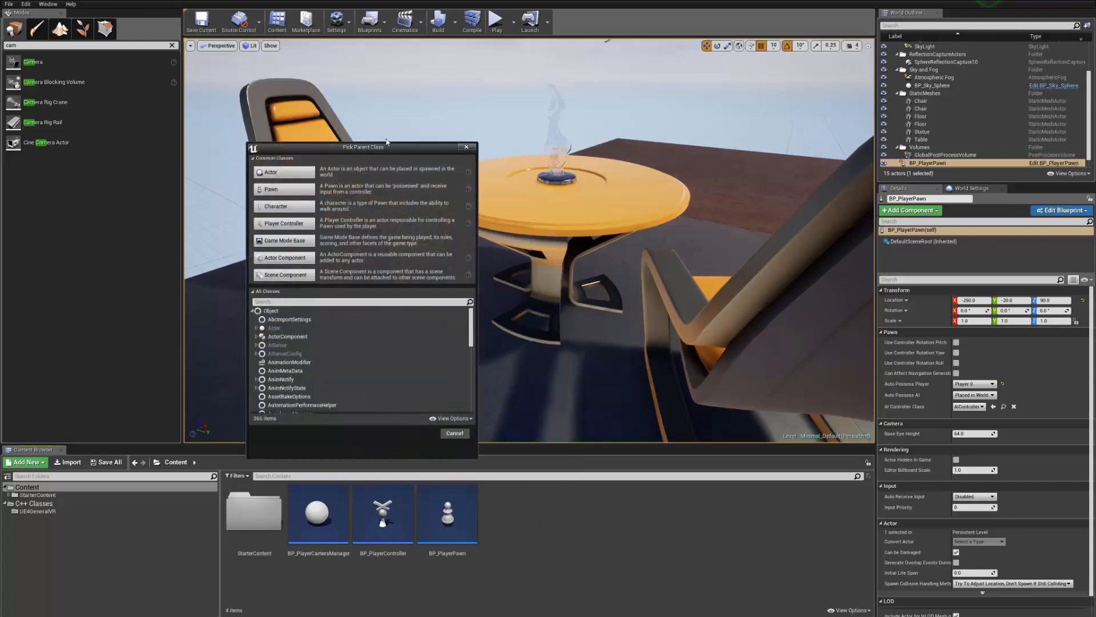
pyautogui.moveTo(385, 147); pyautogui.dragTo(559, 121)
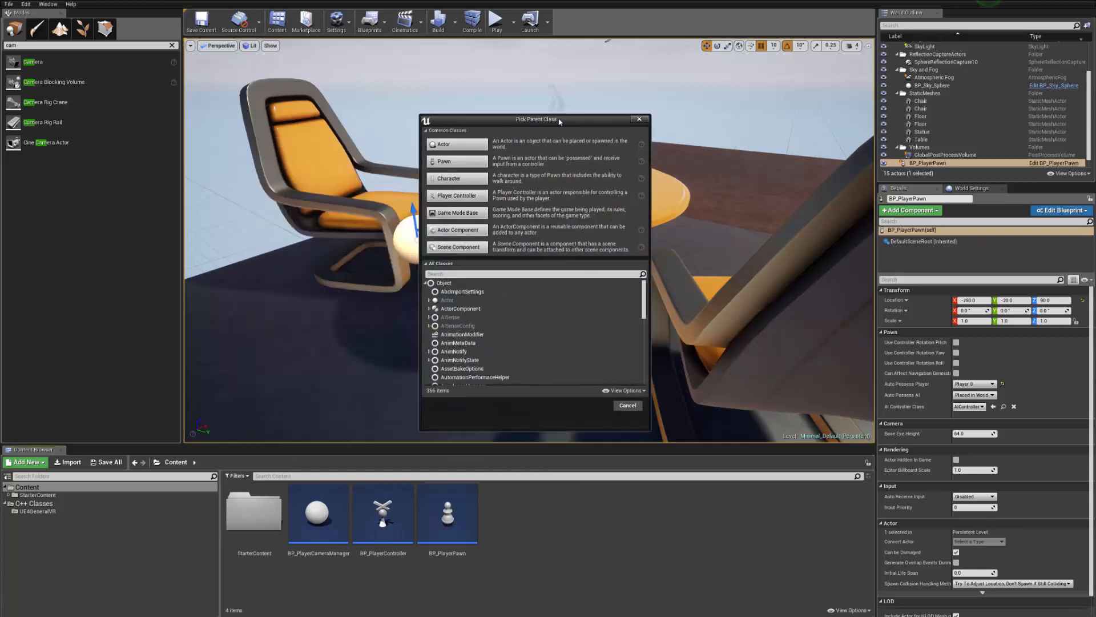
pyautogui.click(457, 212)
pyautogui.write('B')
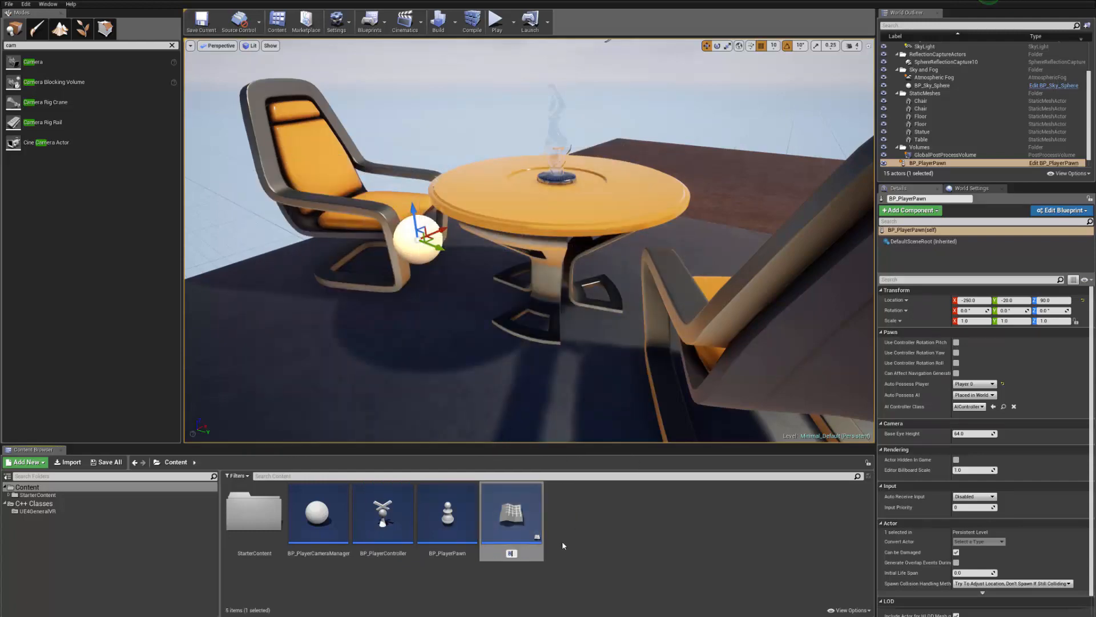
pyautogui.write('P_gameMode')
pyautogui.press('Return')
pyautogui.hotkey('ctrl', 's')
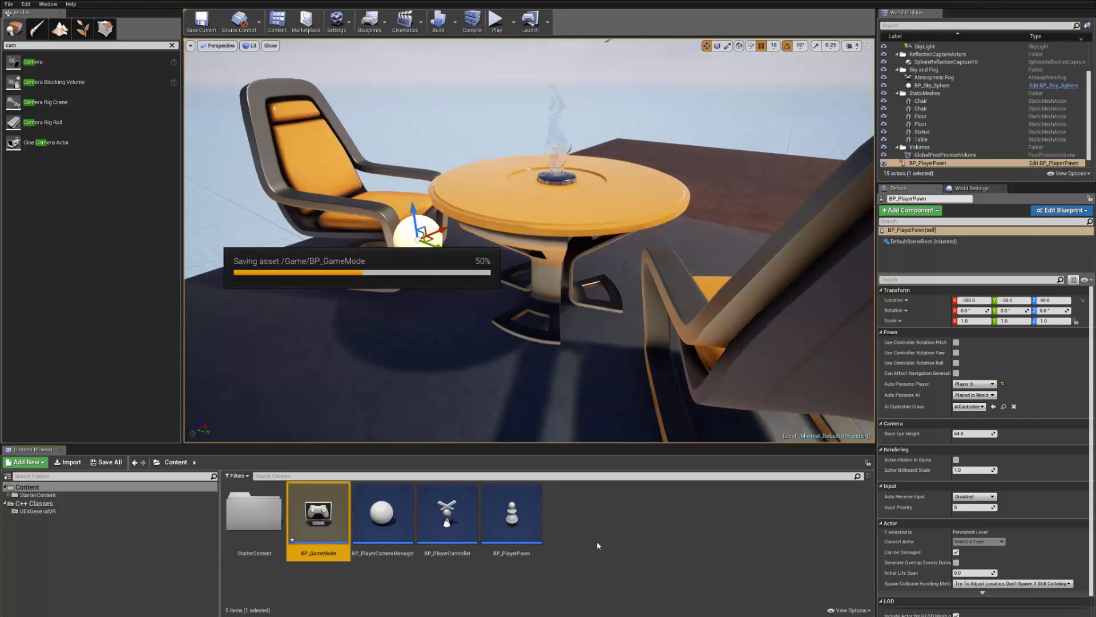
# - In BP_GameMode, set Player Controller Class to BP_PlayerController and Default Pawn Class to BP_PlayerPawn, then compile and close it
pyautogui.doubleClick(318, 514)
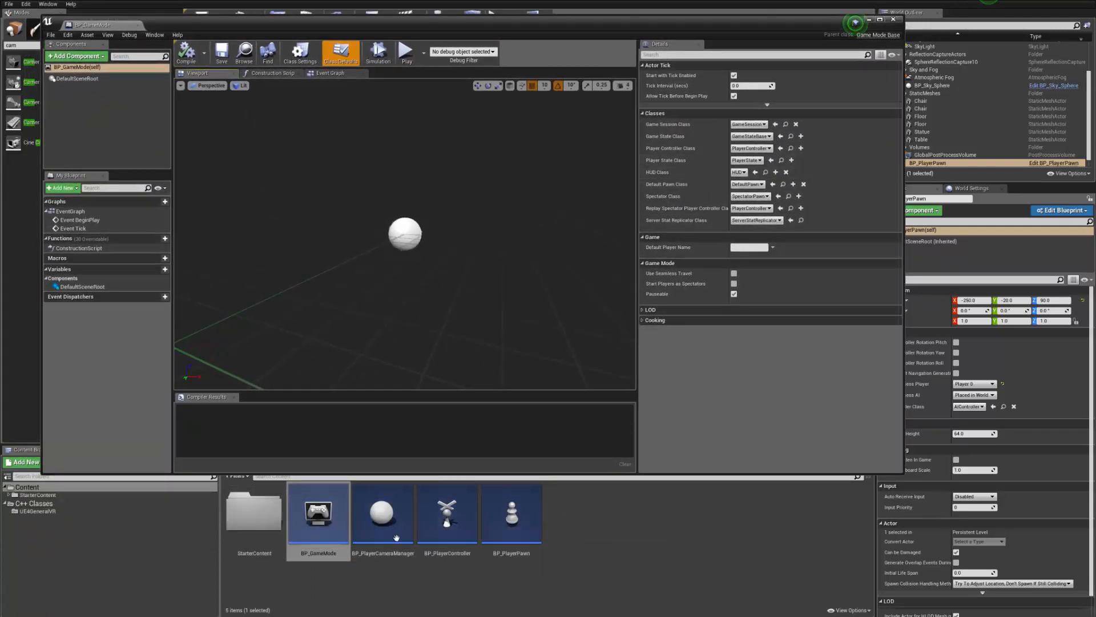
pyautogui.moveTo(444, 540); pyautogui.dragTo(740, 147)
pyautogui.moveTo(517, 517); pyautogui.dragTo(739, 186)
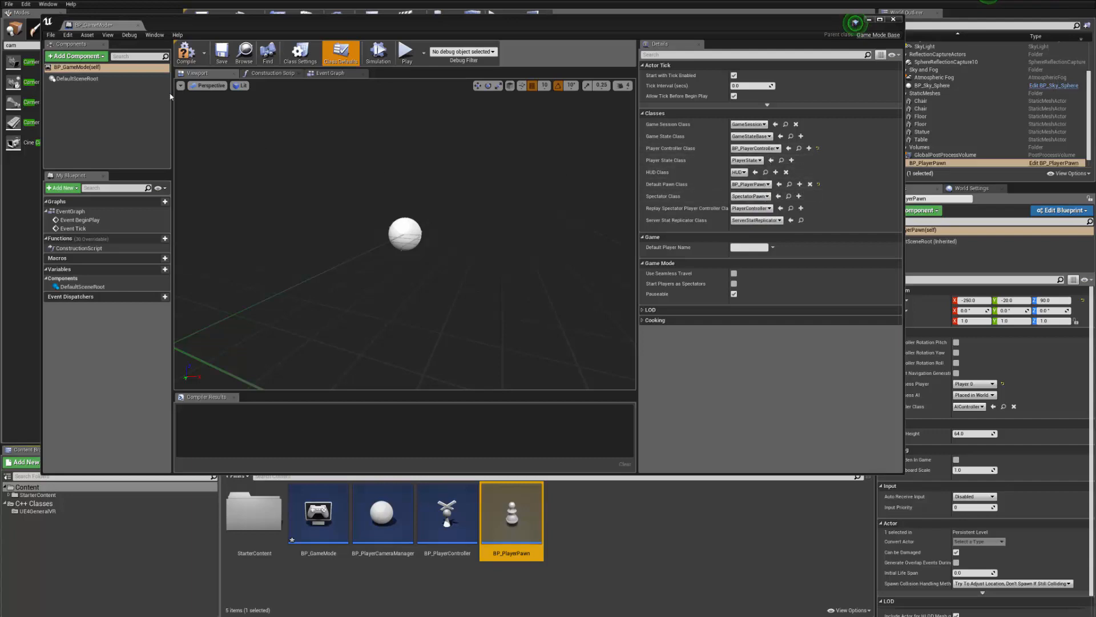
pyautogui.click(186, 55)
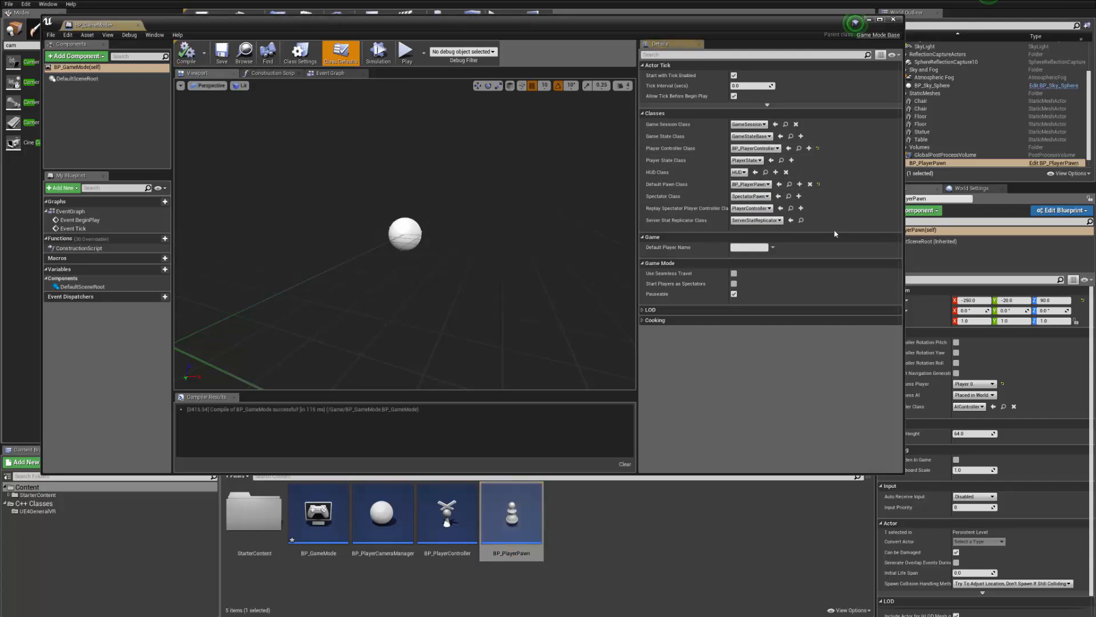
pyautogui.click(893, 22)
# - Set the level's GameMode Override to BP_GameMode in the World Settings and save
pyautogui.click(970, 189)
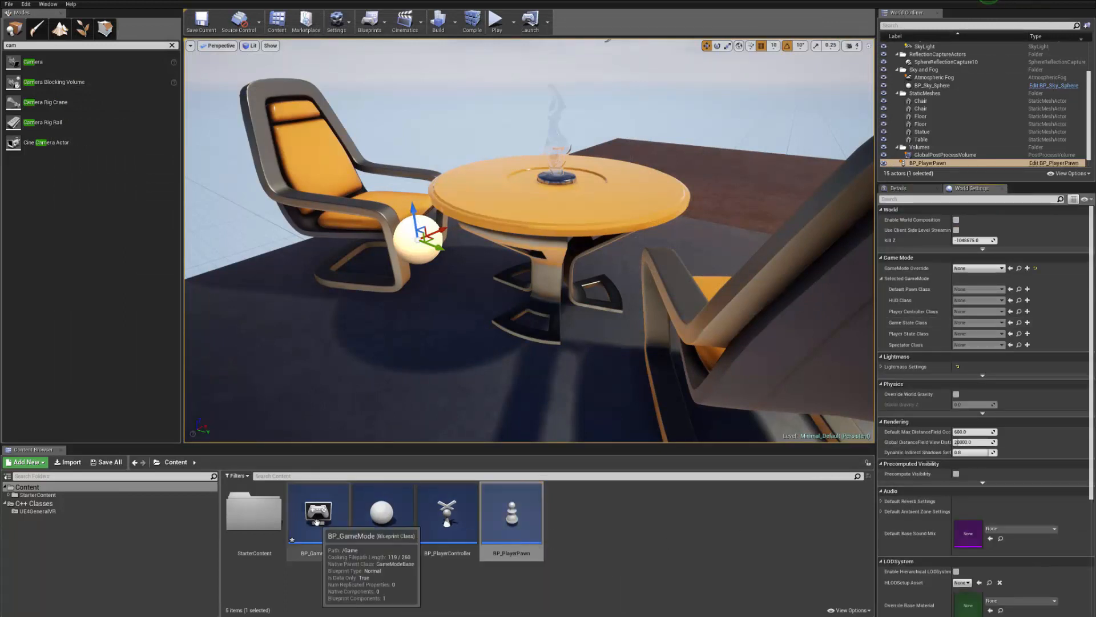
pyautogui.moveTo(317, 511); pyautogui.dragTo(973, 267)
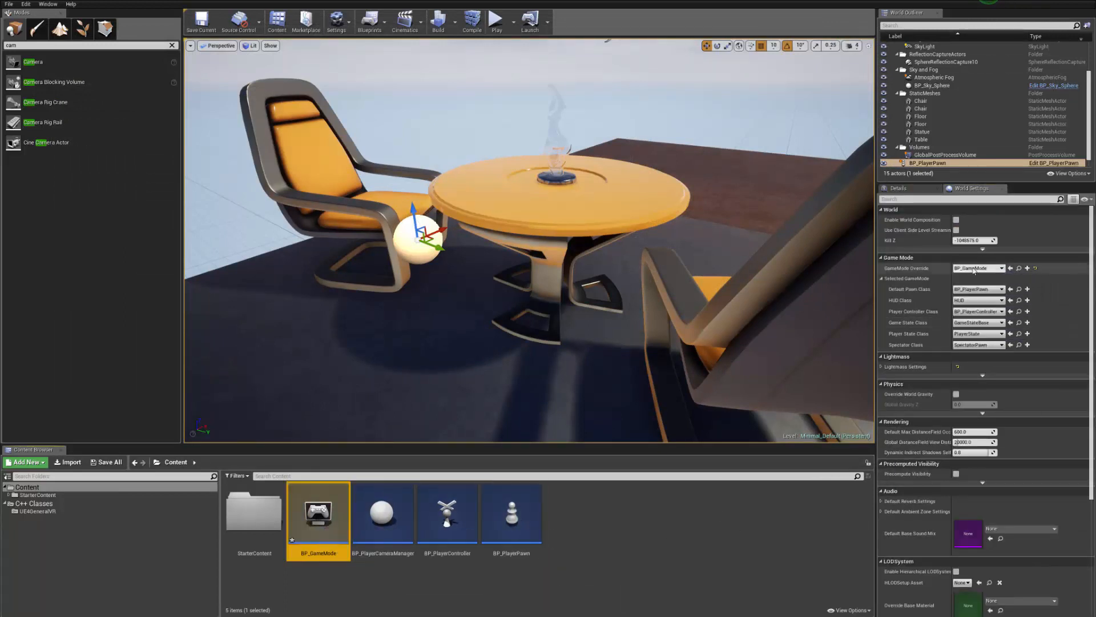
pyautogui.hotkey('ctrl', 's')
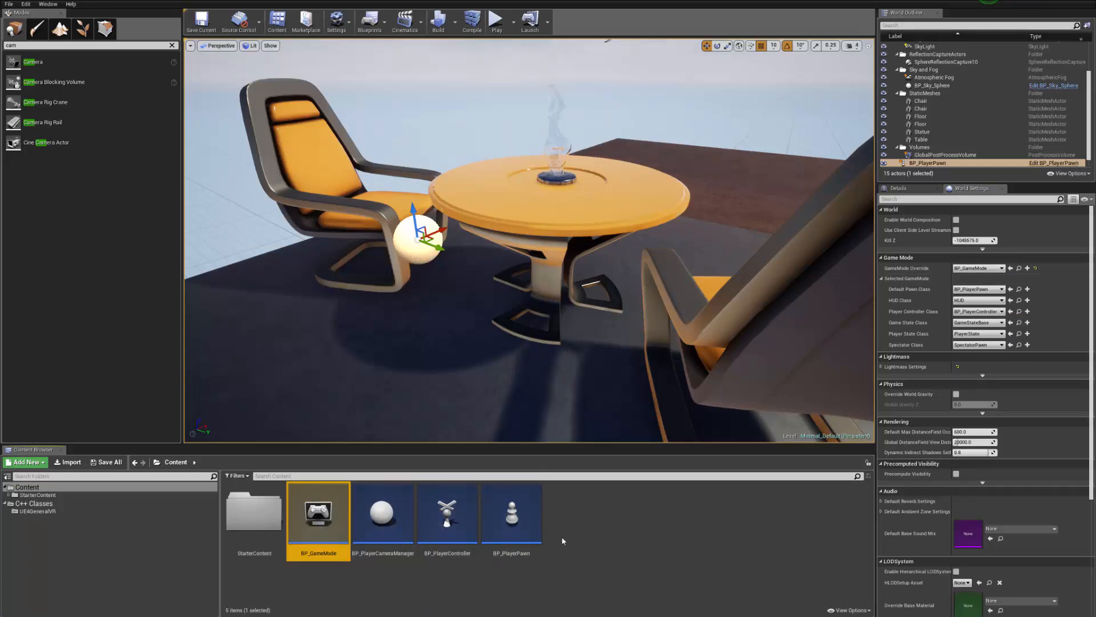
# - Play the level to test the new game mode, stop it, and view the table and pawn from farther back
pyautogui.press('s')
pyautogui.moveTo(531, 240); pyautogui.dragTo(508, 245, button='right')
pyautogui.press('d')
pyautogui.press('s')
pyautogui.moveTo(469, 87)
pyautogui.mouseDown(button='right')
pyautogui.moveTo(451, 85)
pyautogui.moveTo(457, 100)
pyautogui.moveTo(469, 87)
pyautogui.mouseUp(button='right')
pyautogui.press('w')
pyautogui.press('d')
pyautogui.click(496, 21)
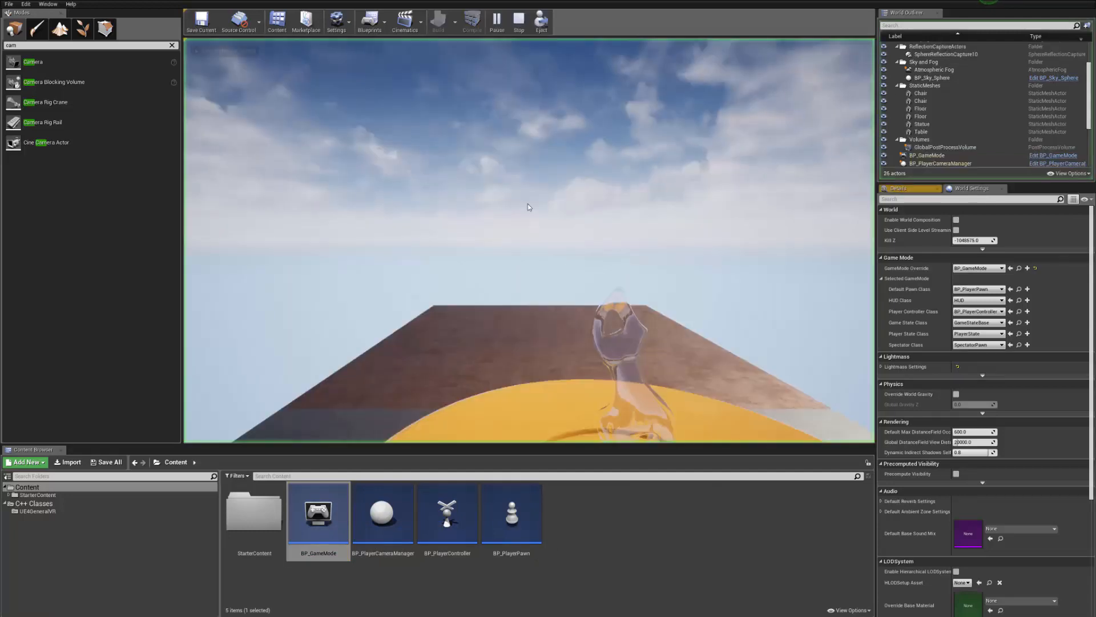
pyautogui.press('Escape')
pyautogui.press('s')
pyautogui.moveTo(676, 255); pyautogui.dragTo(606, 309, button='right')
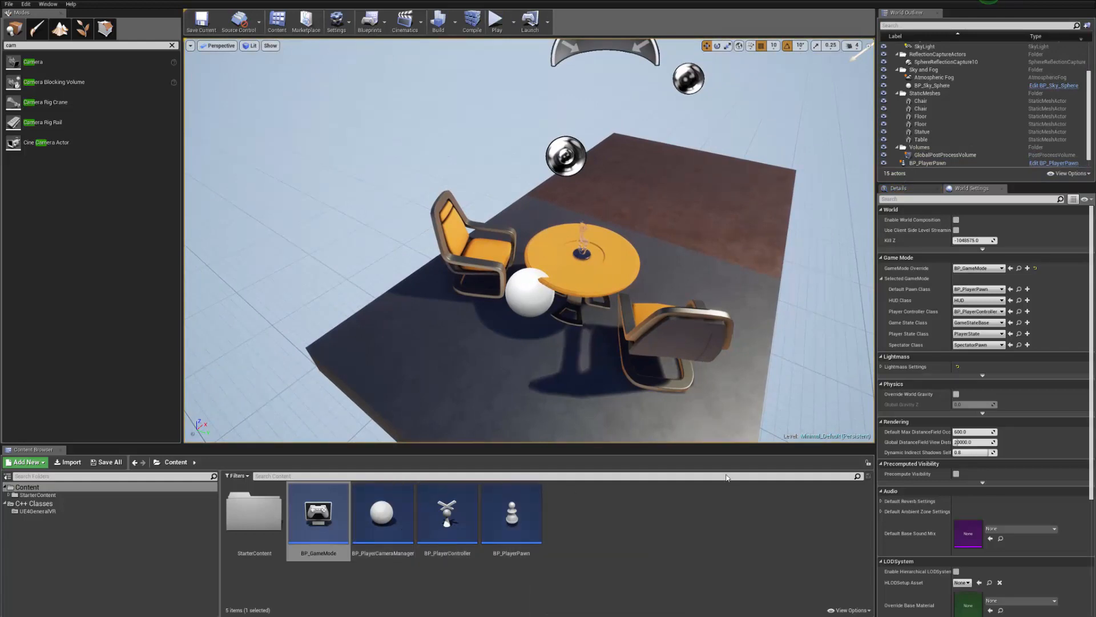
# - Open BP_PlayerCameraManager, set its Default FOV to 260, then compile, save and close it
pyautogui.doubleClick(384, 516)
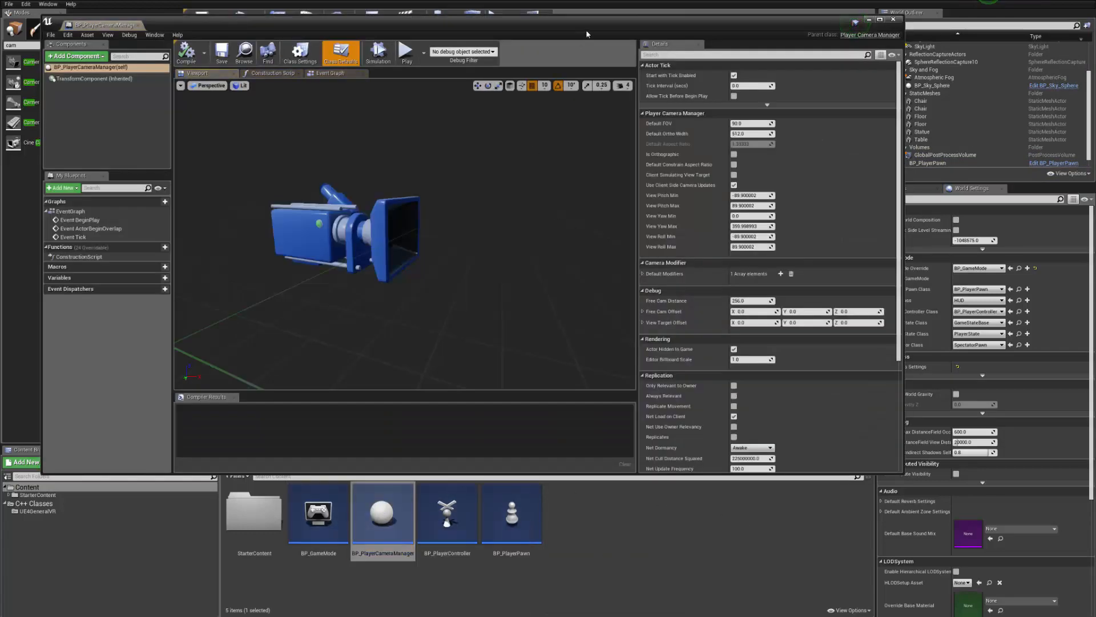
pyautogui.moveTo(589, 26); pyautogui.dragTo(611, 32)
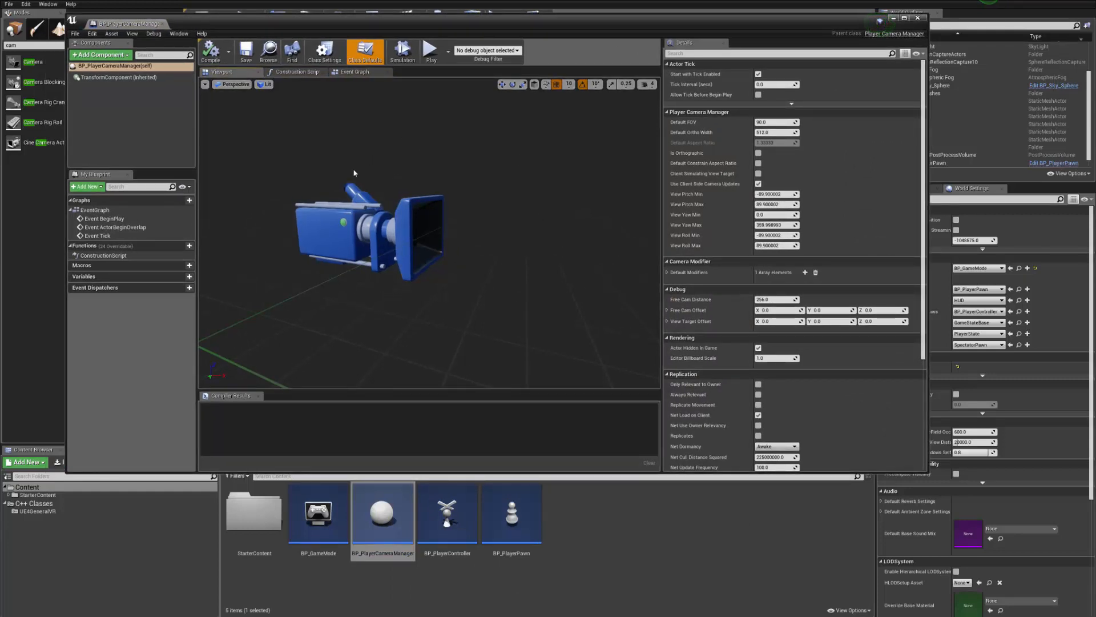
pyautogui.moveTo(355, 172); pyautogui.dragTo(328, 197, button='right')
pyautogui.press('s')
pyautogui.press('w')
pyautogui.press('d')
pyautogui.press('w')
pyautogui.press('s')
pyautogui.press('w')
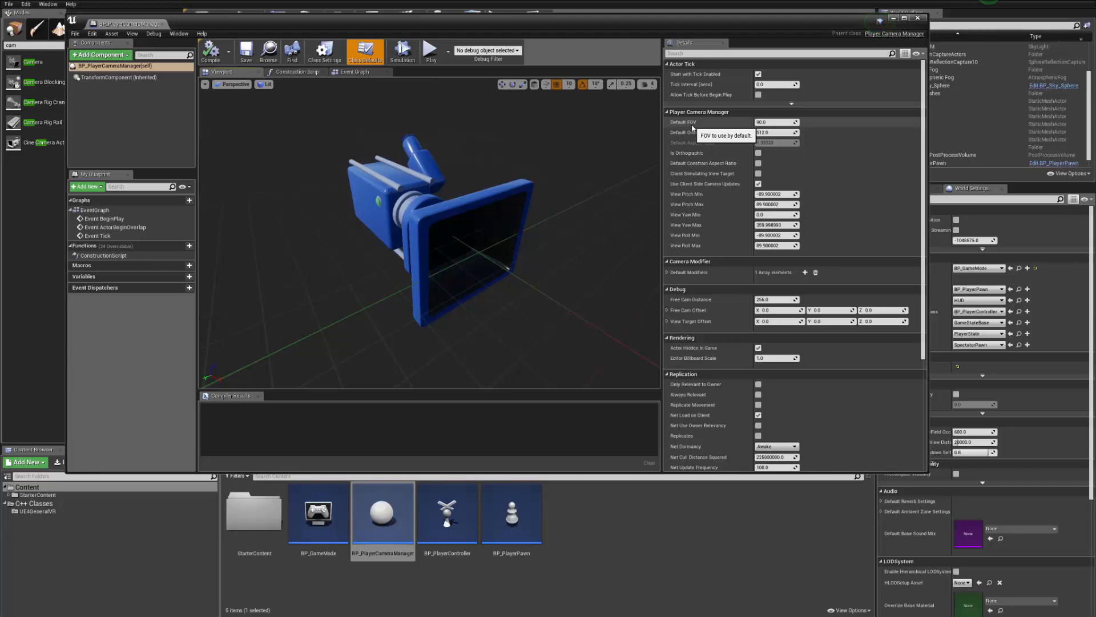
pyautogui.click(781, 123)
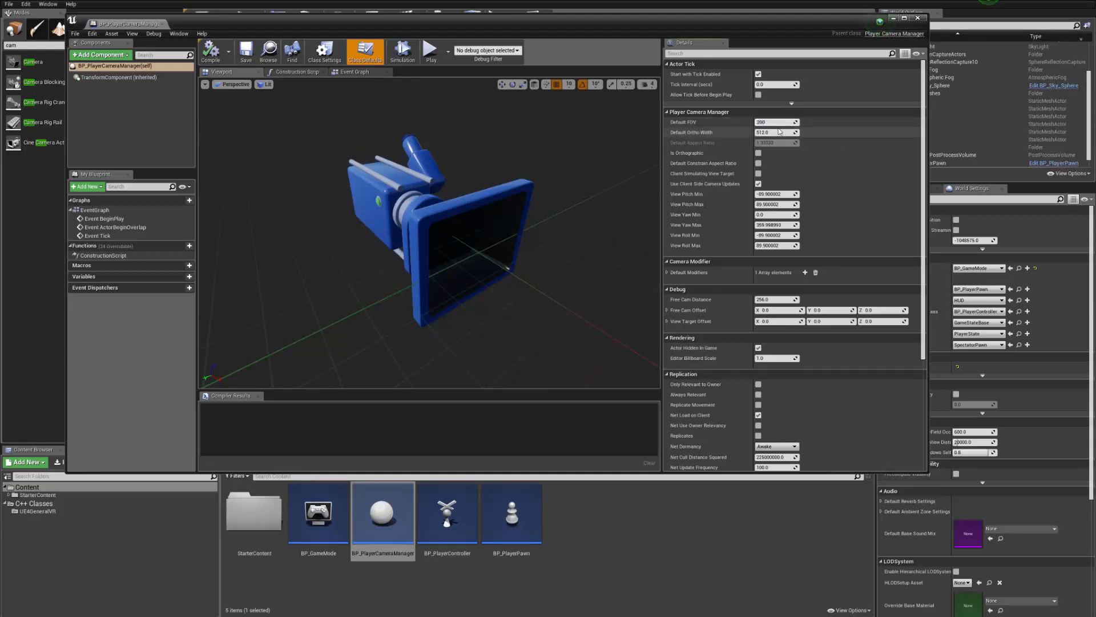
pyautogui.click(211, 51)
pyautogui.click(246, 52)
pyautogui.click(916, 19)
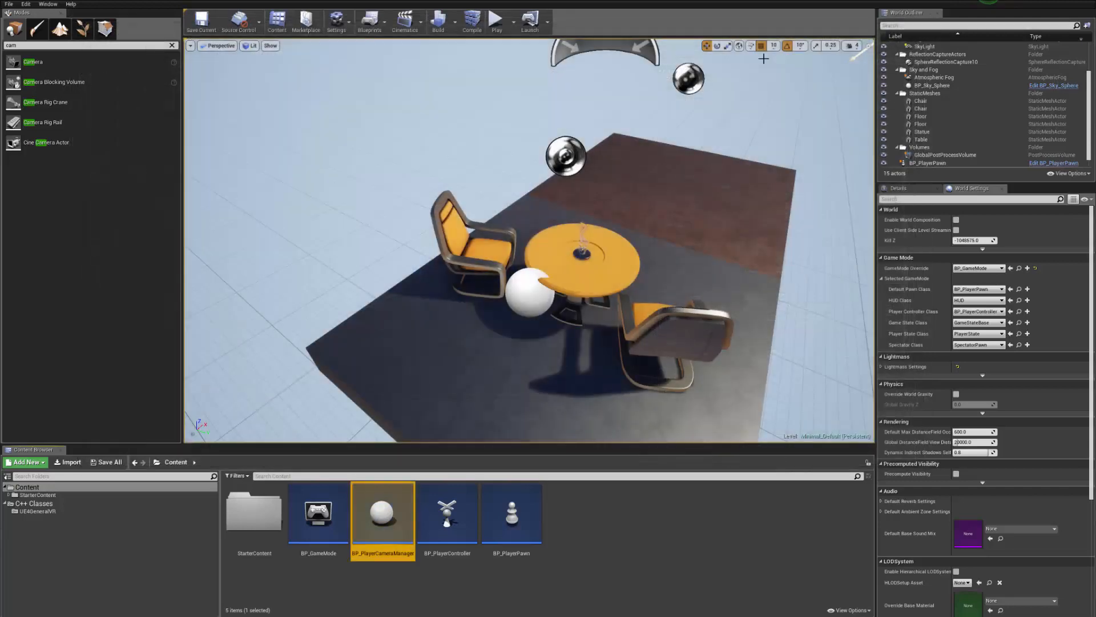
# - Play the level to check the effect of the camera manager's field of view, then stop it
pyautogui.click(501, 28)
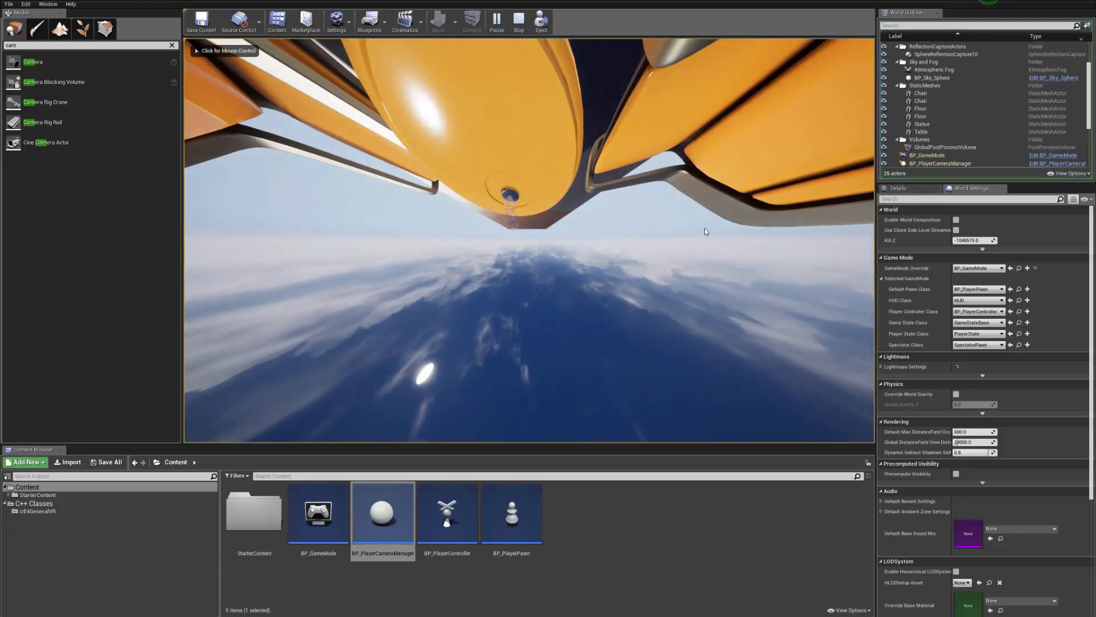
pyautogui.press('Escape')
pyautogui.click(495, 577)
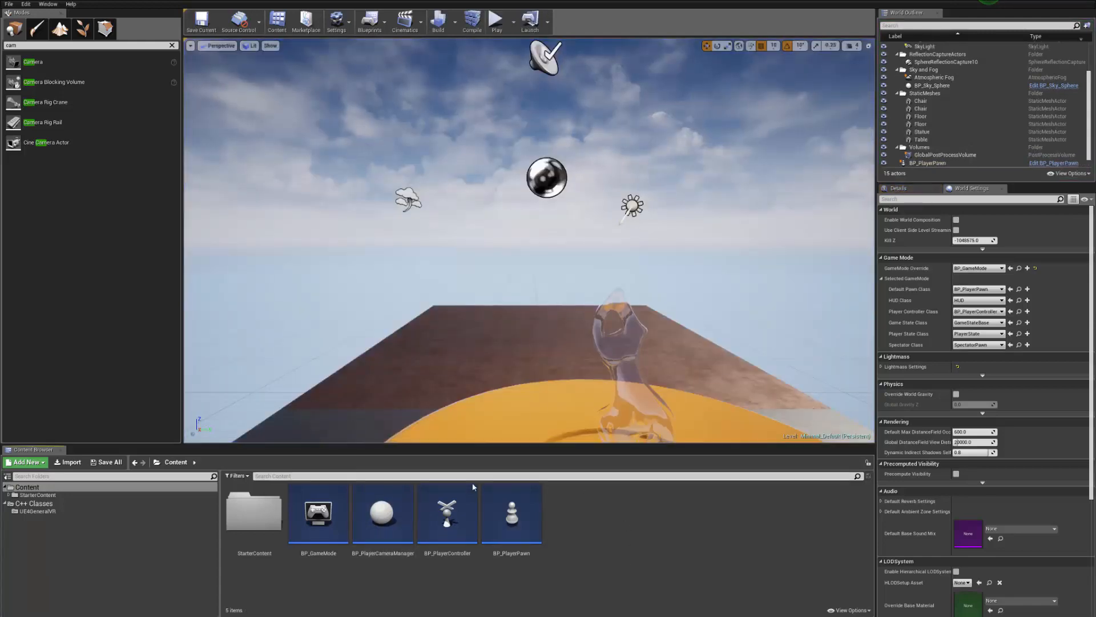
# - Open BP_PlayerController in the full Blueprint editor and examine its Player Camera Manager Class and Auto Manage Active Camera Target settings
pyautogui.doubleClick(447, 514)
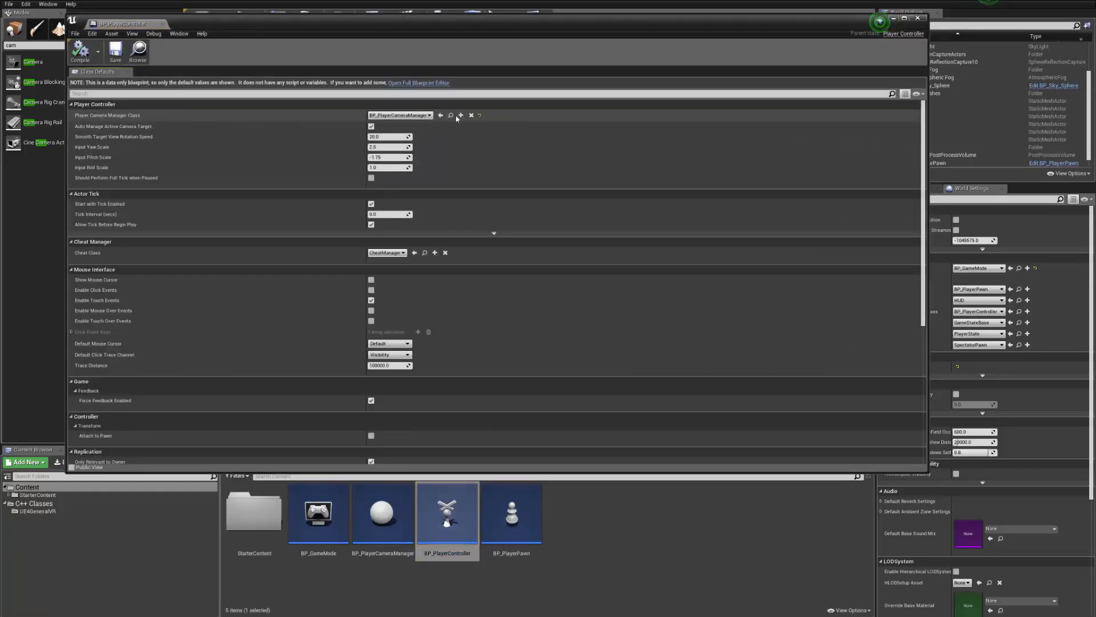
pyautogui.click(425, 83)
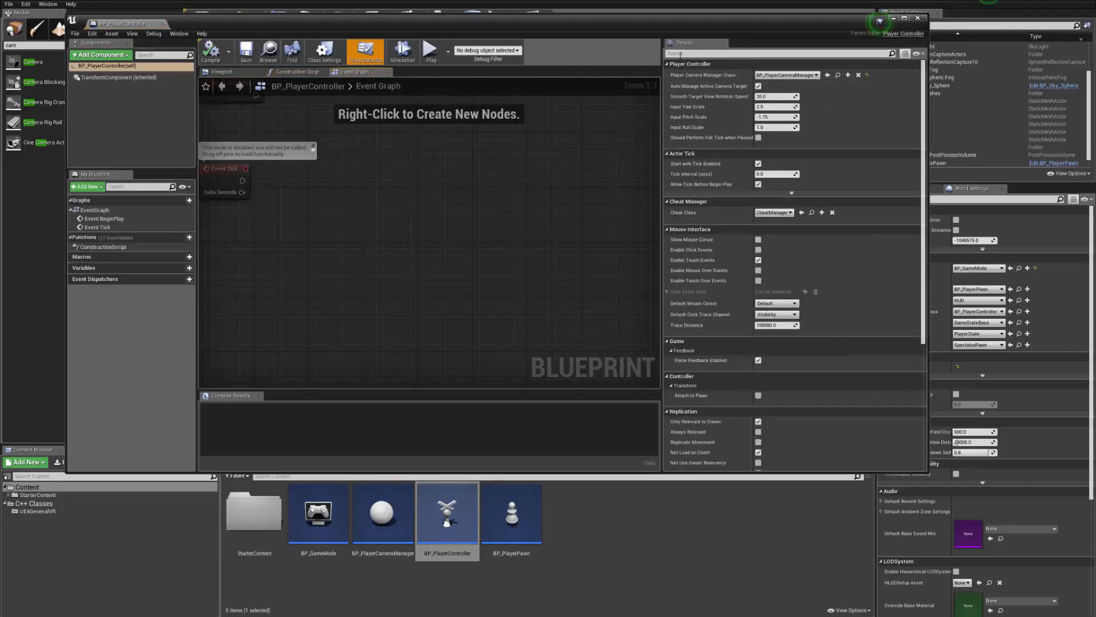
pyautogui.moveTo(580, 38); pyautogui.dragTo(619, 55)
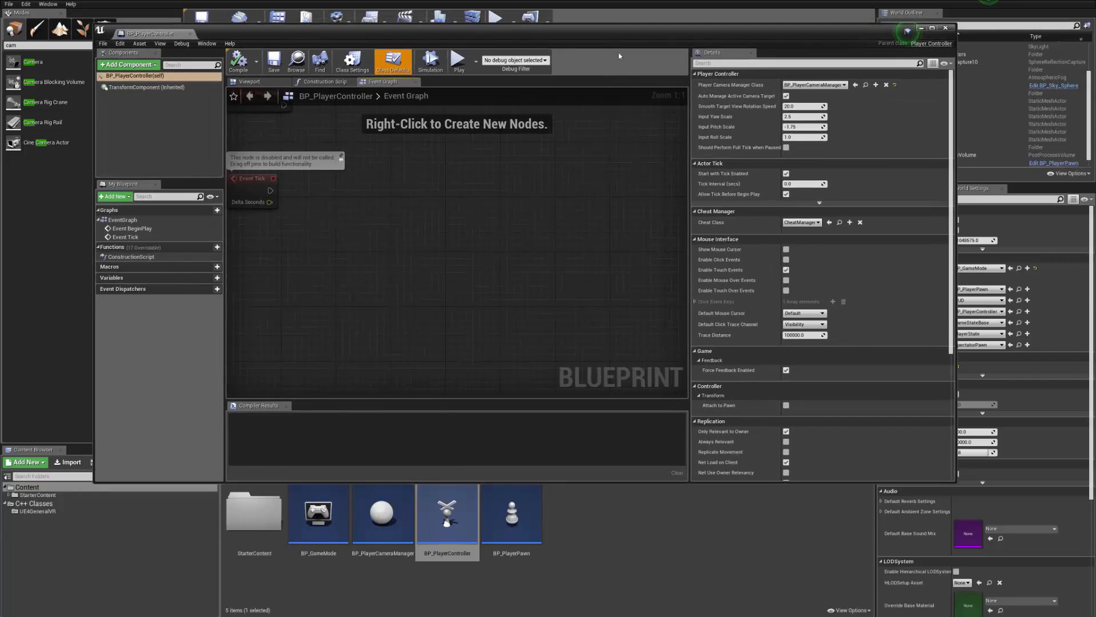
pyautogui.click(787, 96)
pyautogui.moveTo(518, 41); pyautogui.dragTo(490, 10)
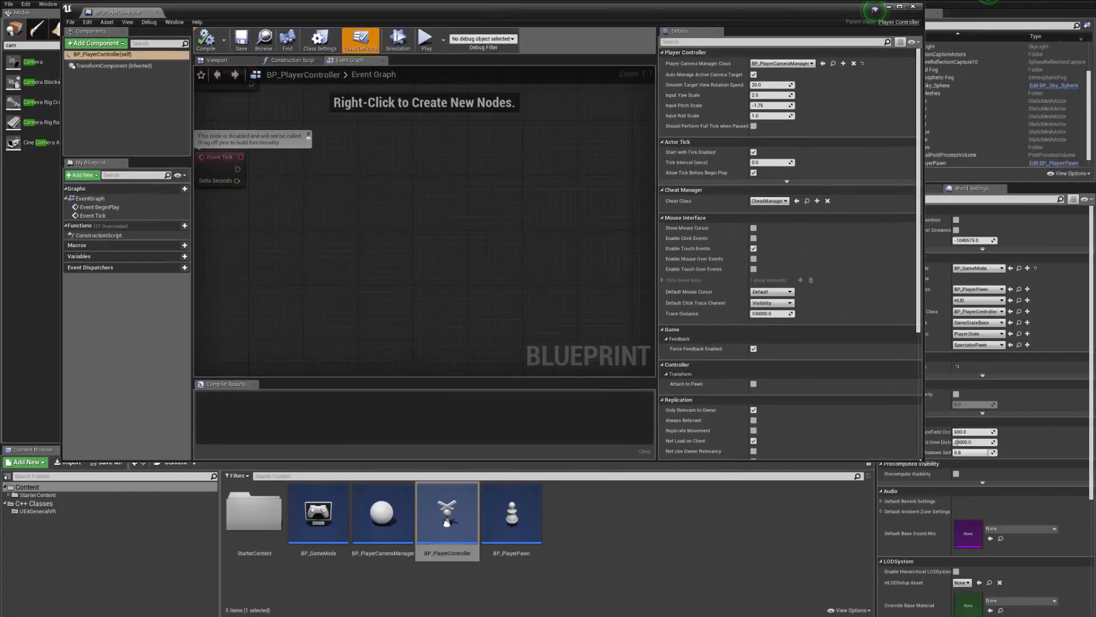
# - Shrink the BP_PlayerController editor window and move it aside to uncover the level view and the Content folder's assets
pyautogui.moveTo(921, 459); pyautogui.dragTo(757, 420)
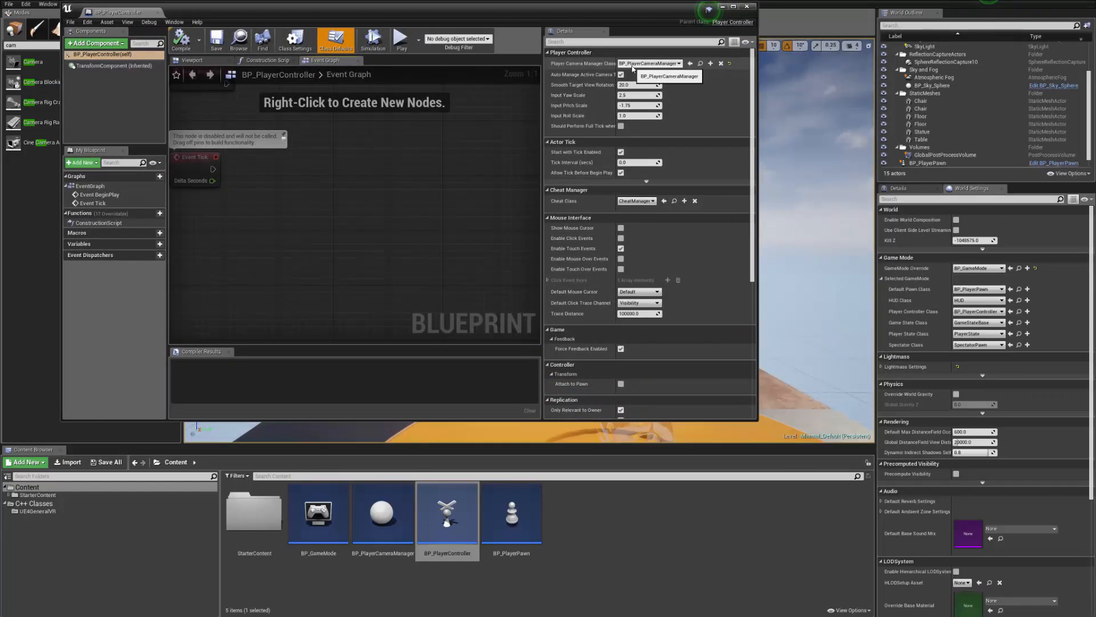
pyautogui.moveTo(633, 12); pyautogui.dragTo(707, 6)
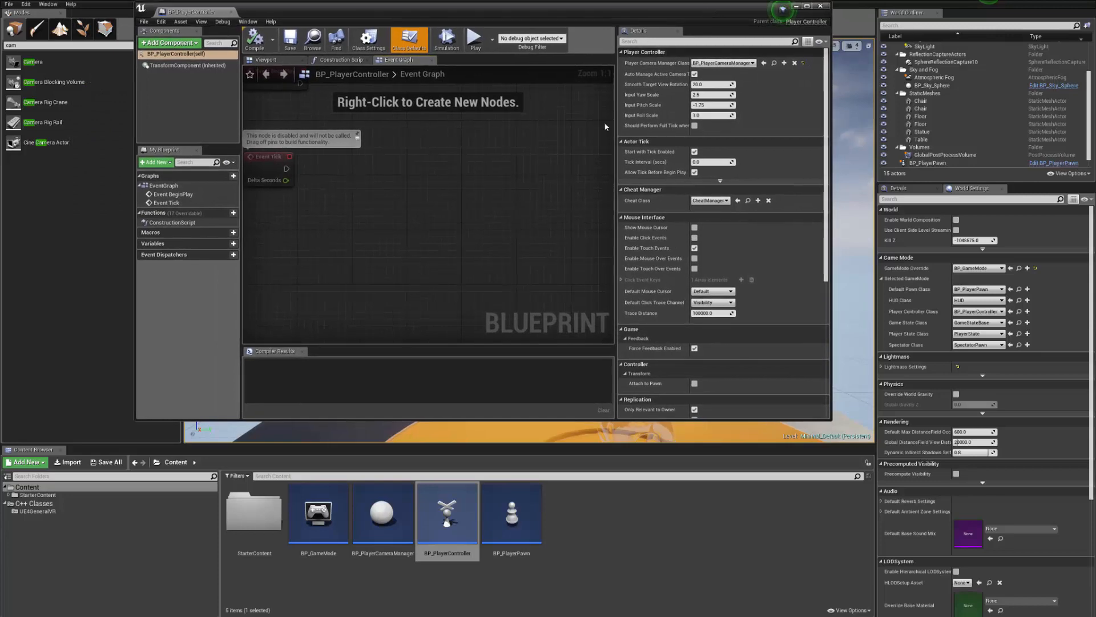
pyautogui.scroll(-2, 425, 221)
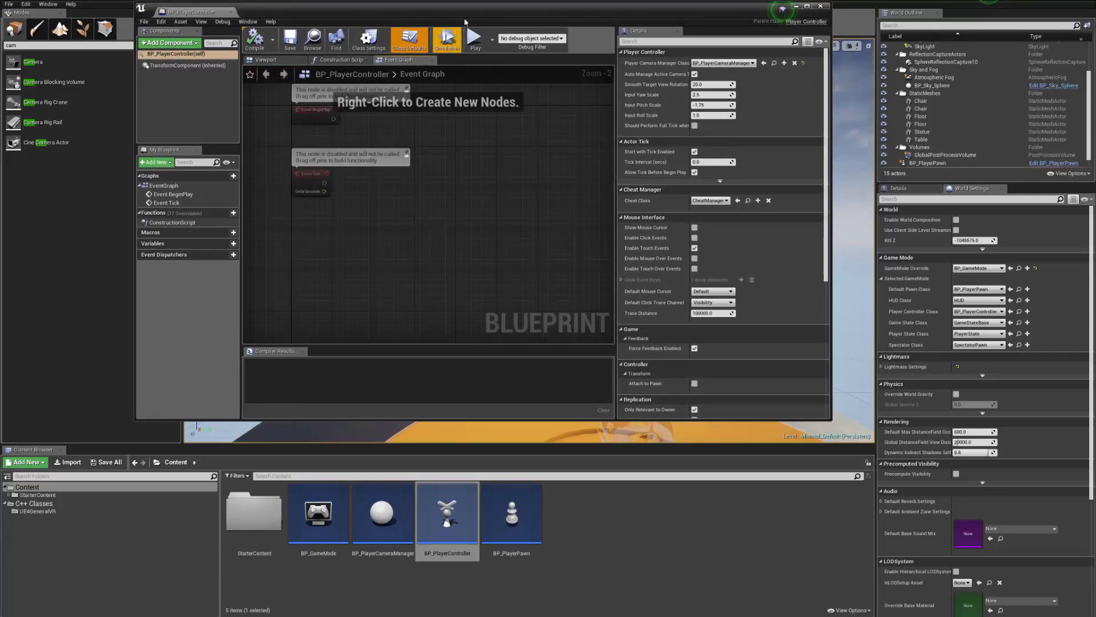
pyautogui.moveTo(474, 9); pyautogui.dragTo(115, 162)
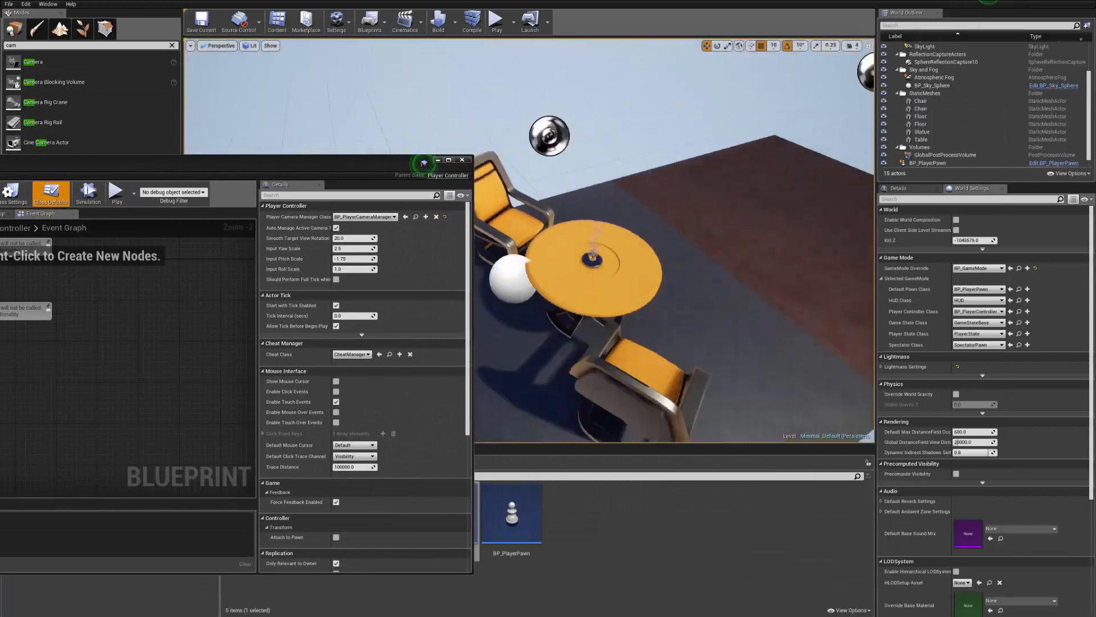
pyautogui.moveTo(397, 161); pyautogui.dragTo(710, 153)
pyautogui.moveTo(118, 142); pyautogui.dragTo(284, 260)
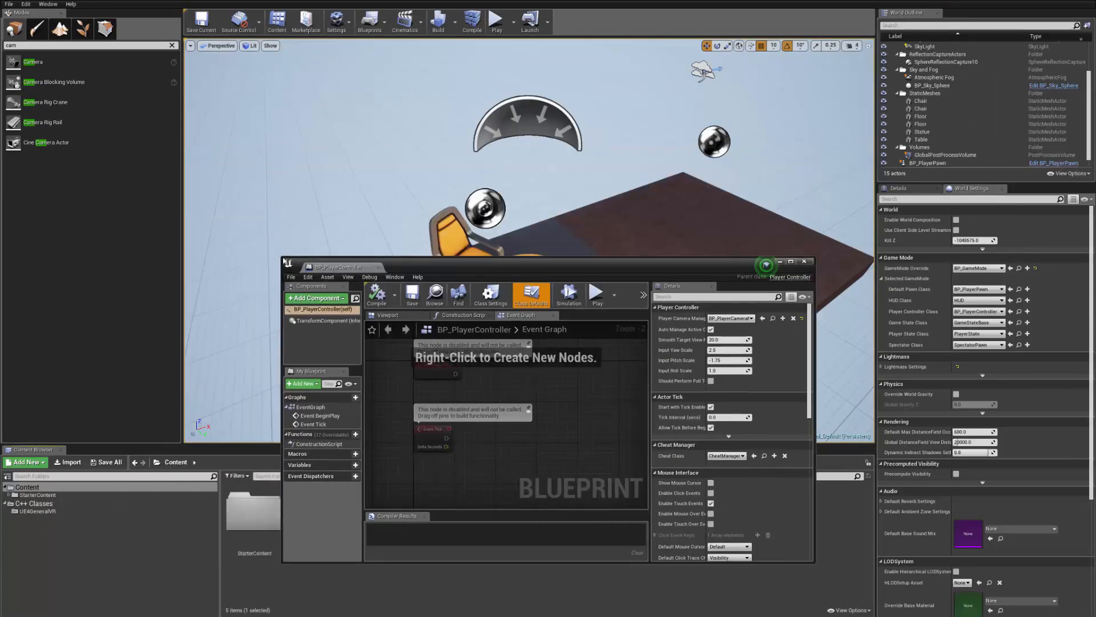
pyautogui.moveTo(470, 261); pyautogui.dragTo(2, 177)
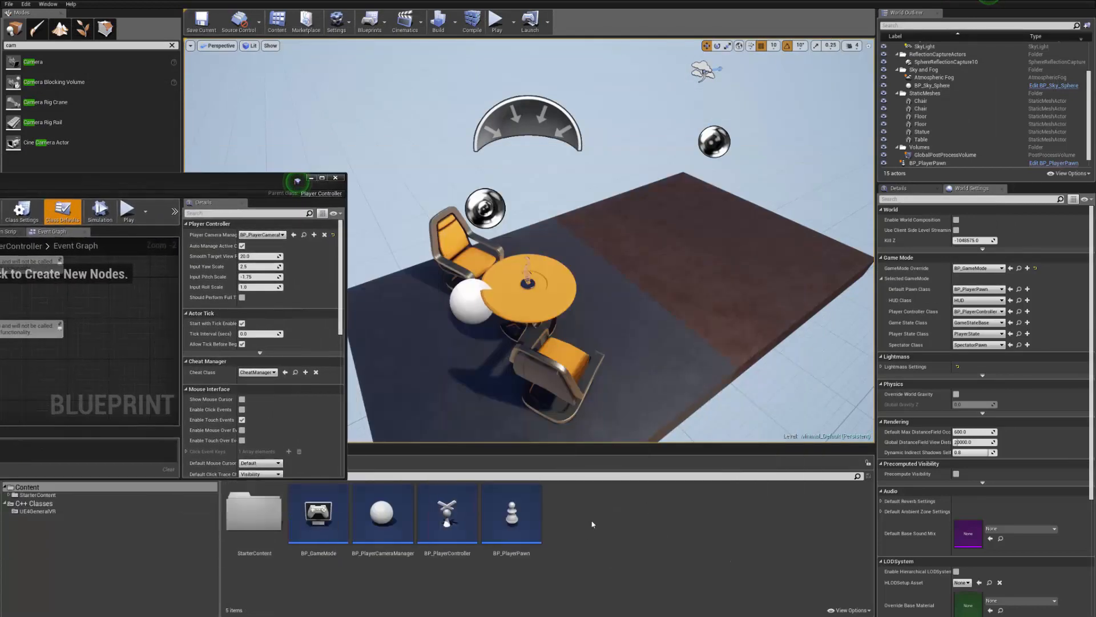
# - Create a Blueprint class with Actor as its parent in the Content folder and name it HackActor
pyautogui.rightClick(594, 521)
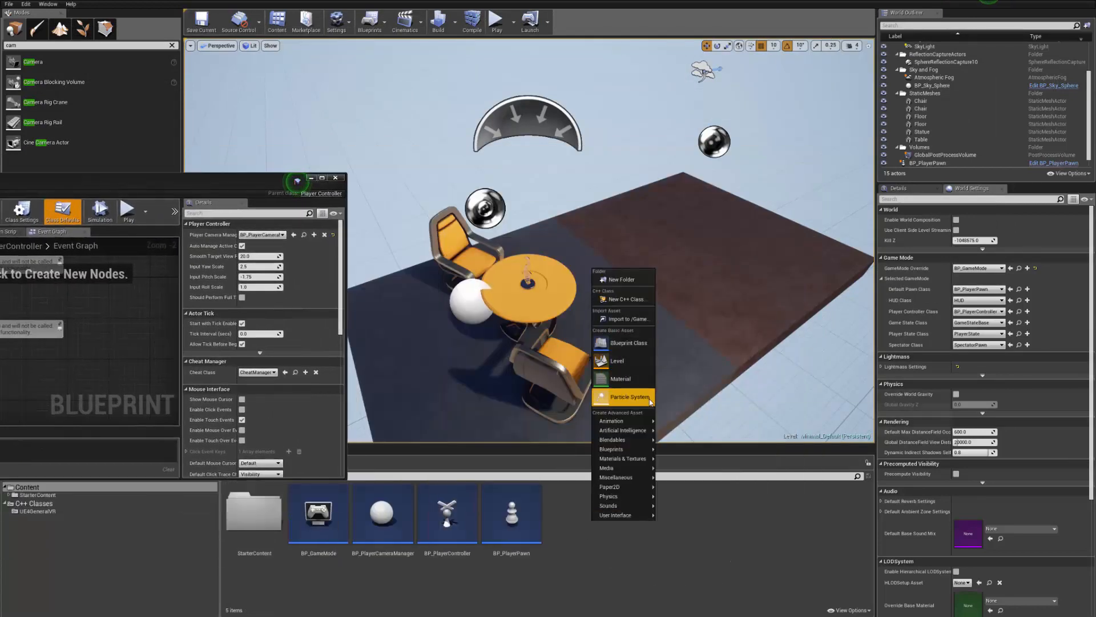
pyautogui.click(628, 343)
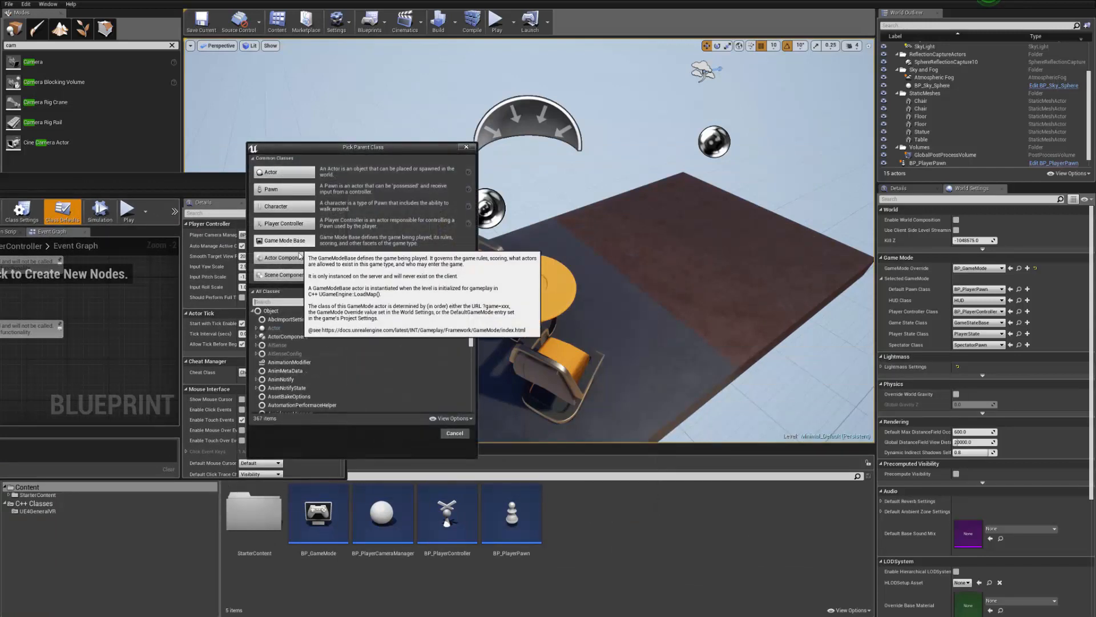
pyautogui.click(287, 177)
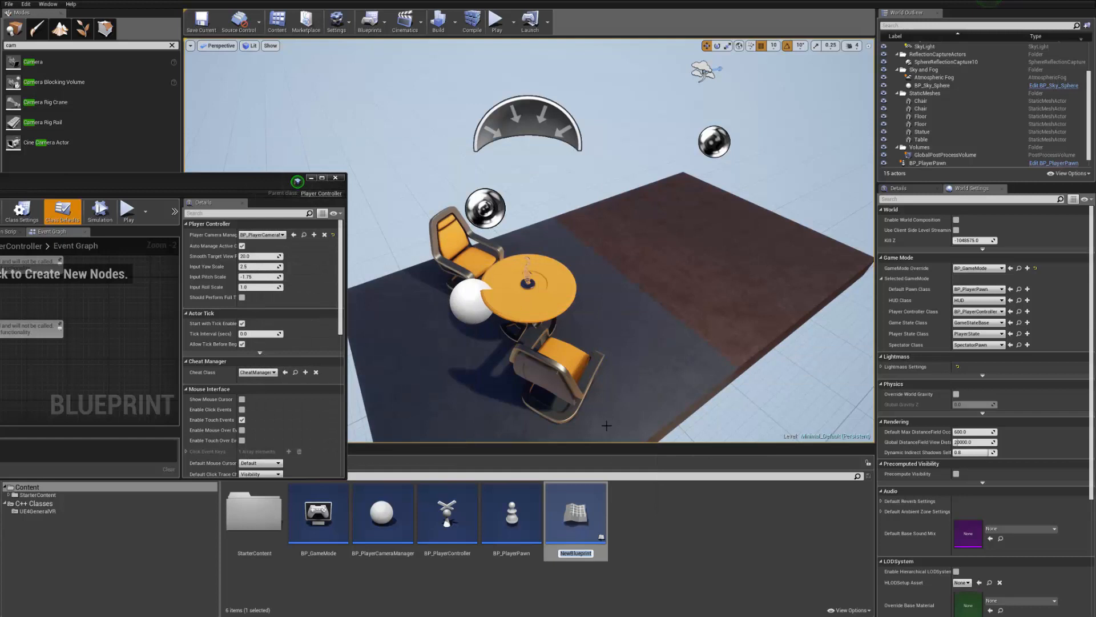
pyautogui.press('Return')
pyautogui.click(633, 511)
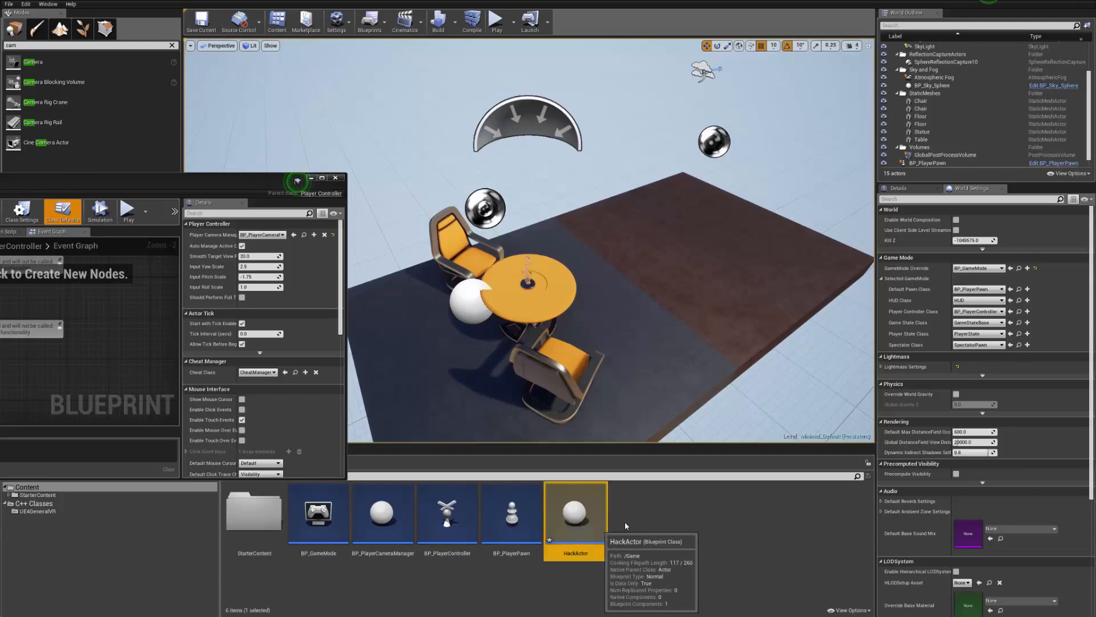
# - Open HackActor in the Blueprint editor, and place an instance of it in the level above the brown floor
pyautogui.click(576, 514)
pyautogui.moveTo(223, 182); pyautogui.dragTo(846, 78)
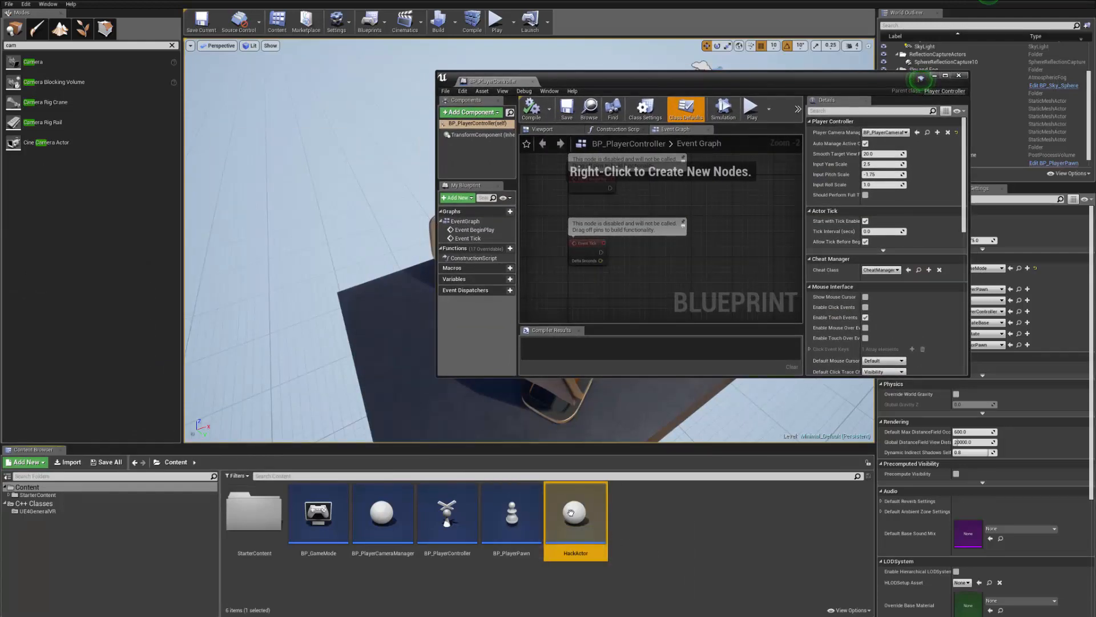
pyautogui.moveTo(750, 79); pyautogui.dragTo(395, 59)
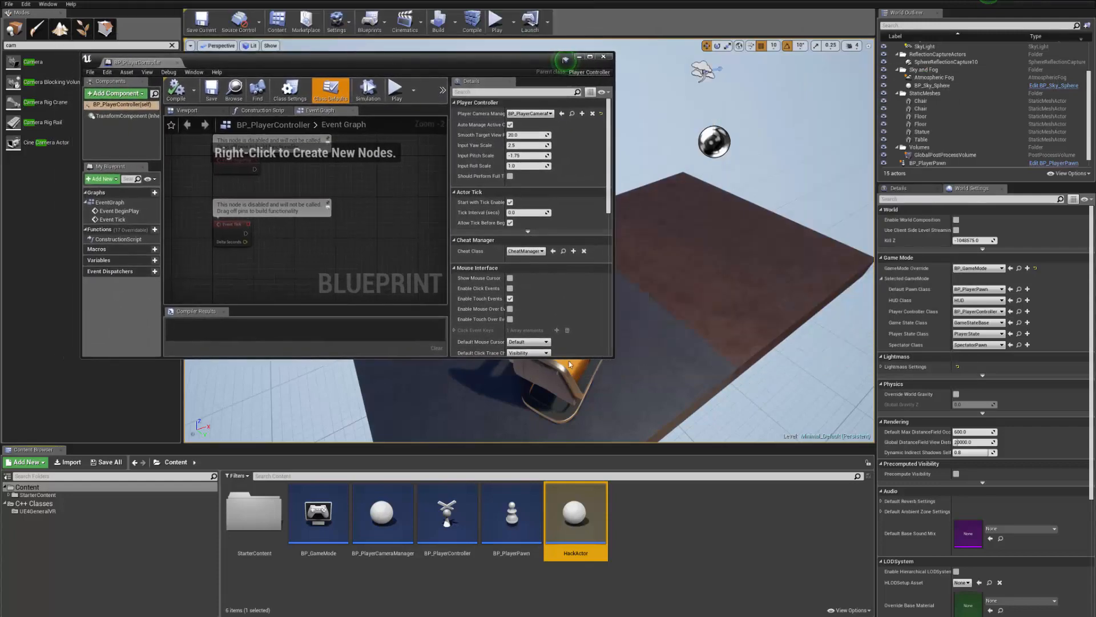
pyautogui.click(687, 531)
pyautogui.doubleClick(579, 512)
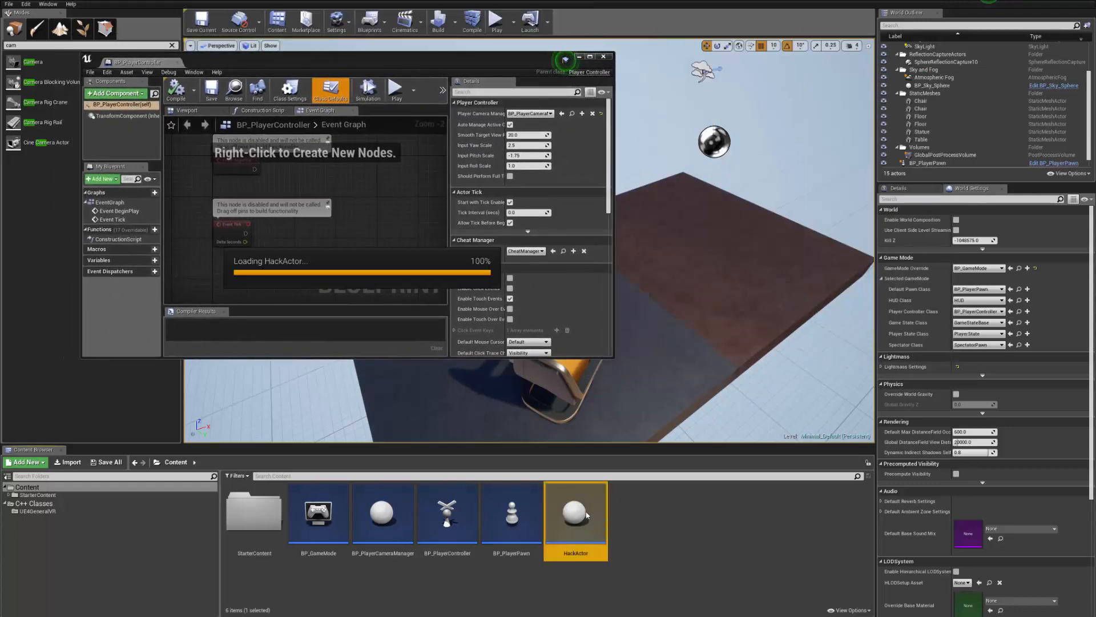
pyautogui.moveTo(376, 60); pyautogui.dragTo(199, 105)
pyautogui.moveTo(576, 514); pyautogui.dragTo(707, 181)
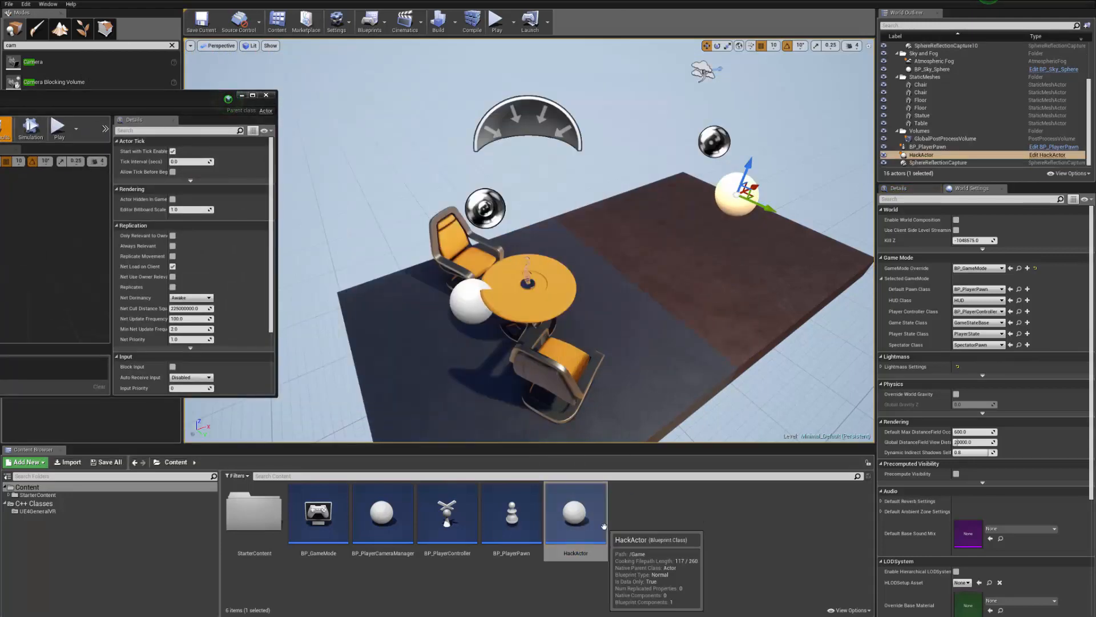
# - Return to BP_PlayerController's Event Graph and enlarge the editor window for adding nodes
pyautogui.moveTo(152, 101); pyautogui.dragTo(614, 93)
pyautogui.doubleClick(462, 538)
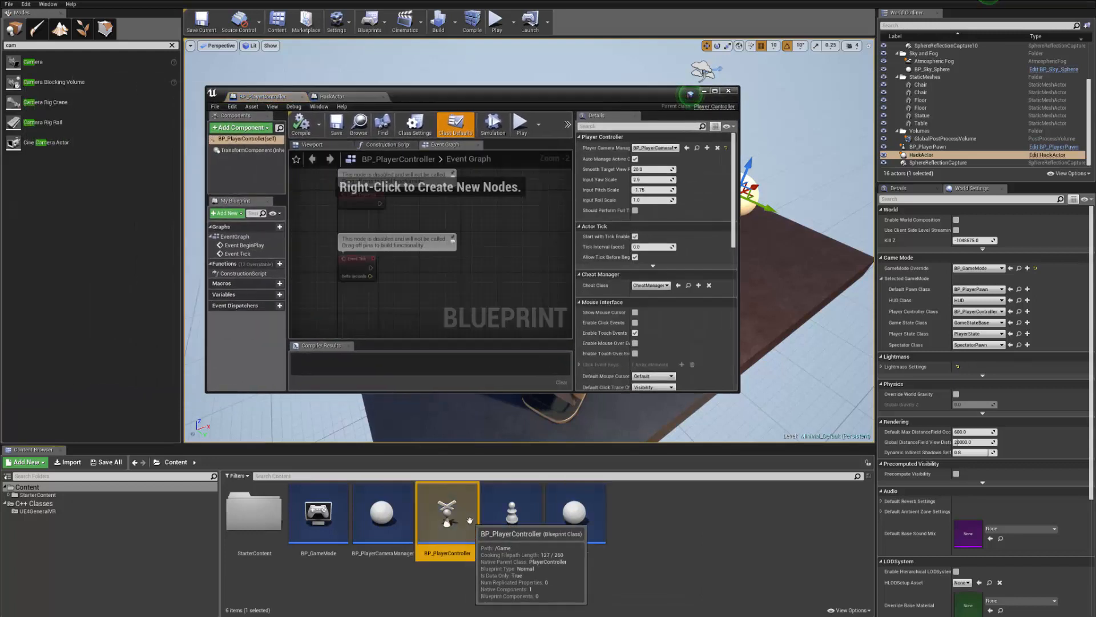
pyautogui.scroll(2, 422, 288)
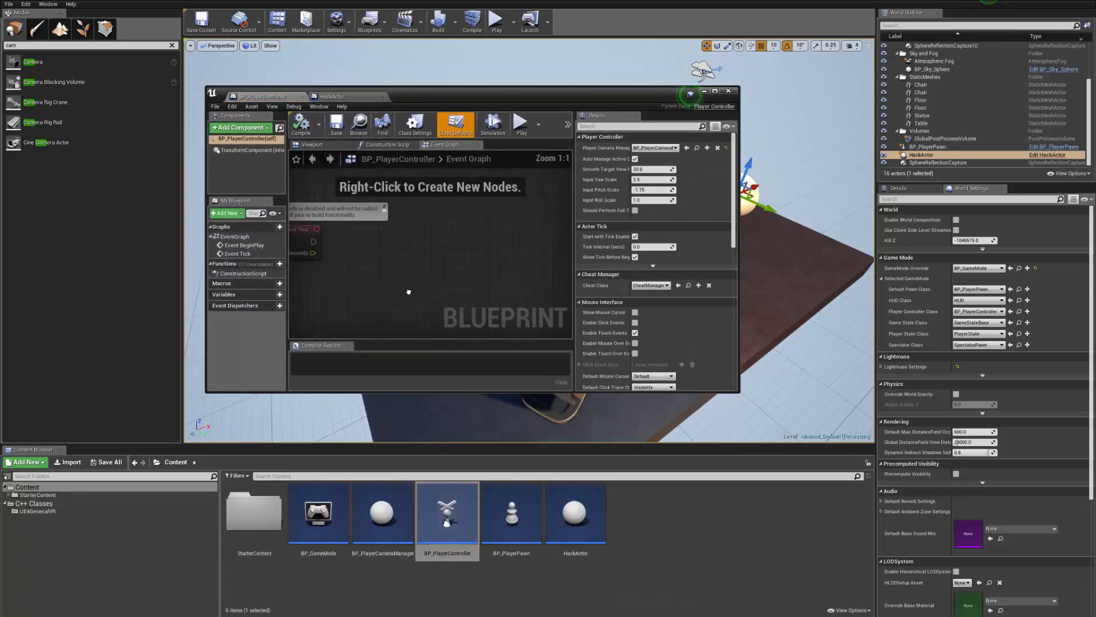
pyautogui.rightClick(405, 285)
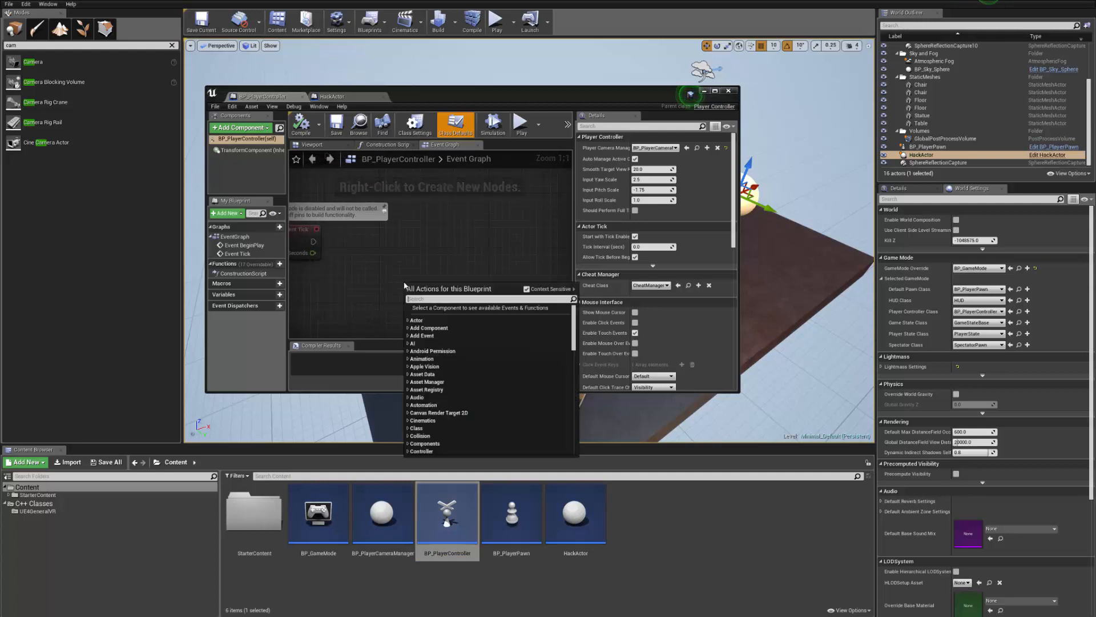
pyautogui.click(447, 227)
pyautogui.moveTo(743, 393); pyautogui.dragTo(885, 507)
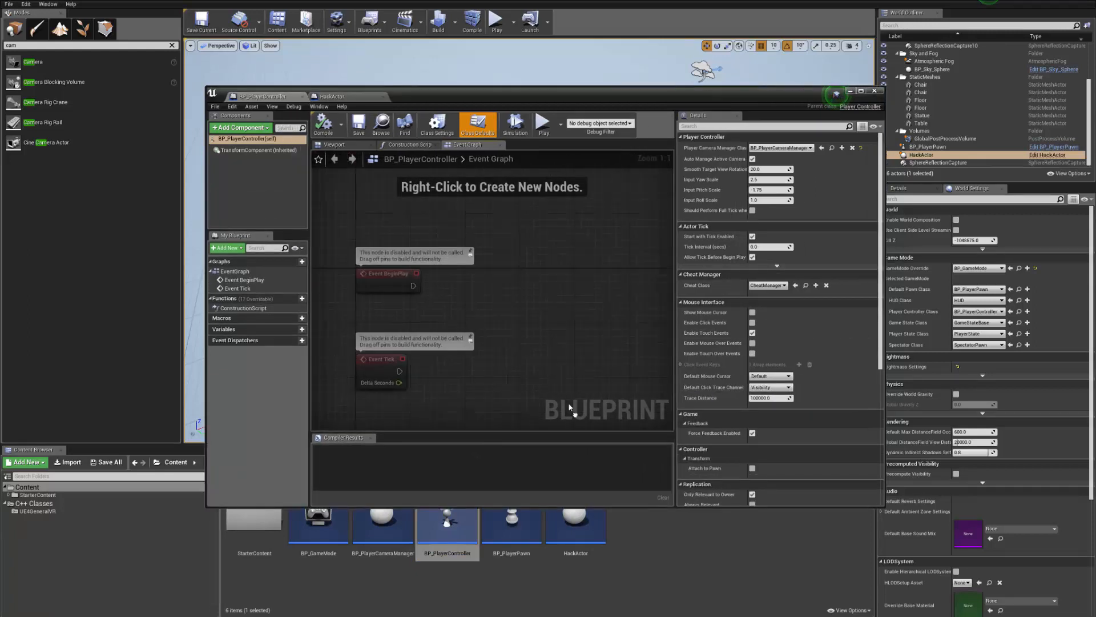
# - Add a Get All Actors Of Class node wired to the execution output of Event BeginPlay
pyautogui.moveTo(391, 323); pyautogui.dragTo(447, 324)
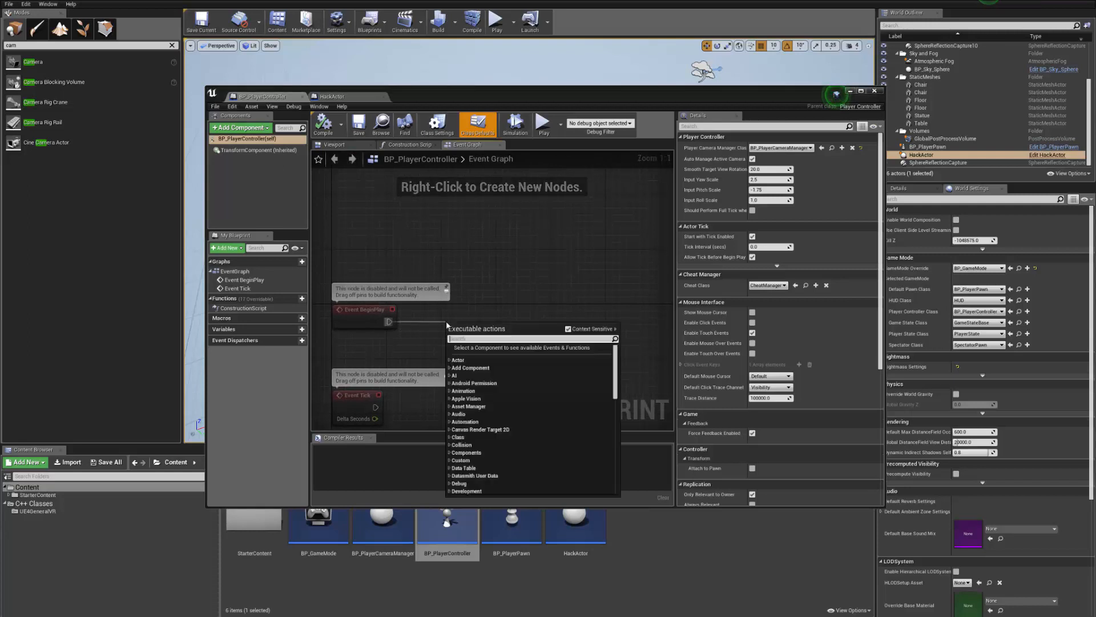
pyautogui.write('get all')
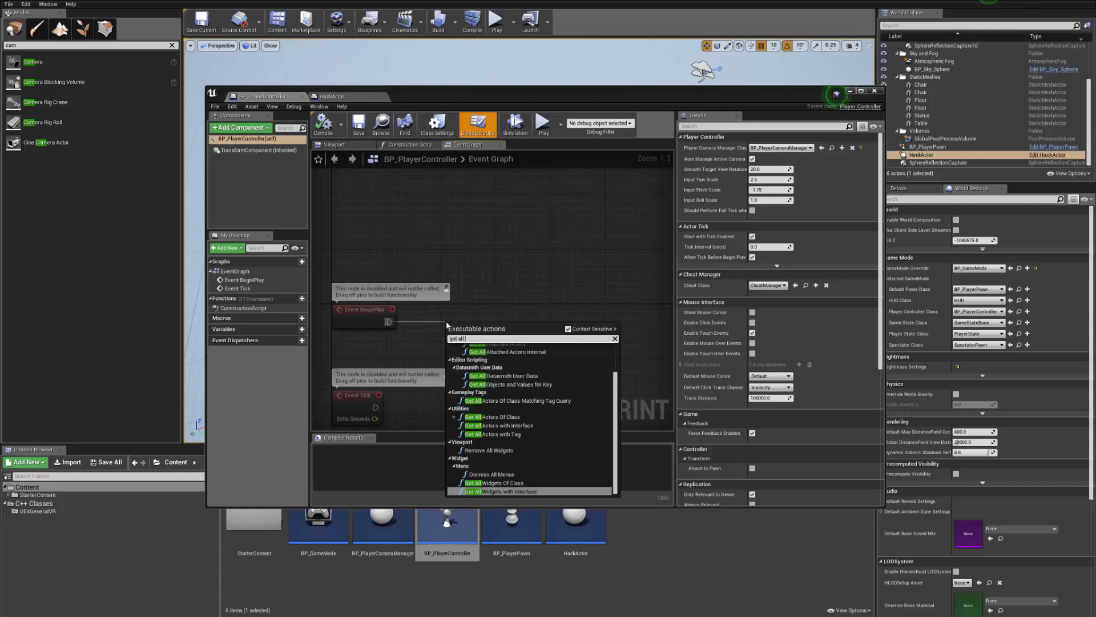
pyautogui.write(' act')
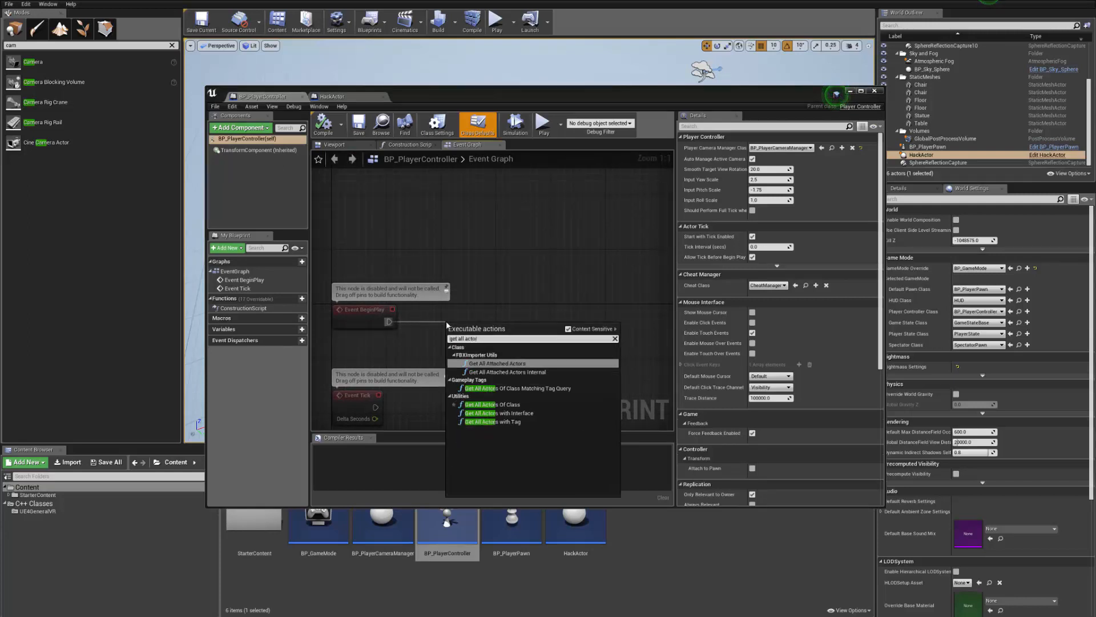
pyautogui.write('or')
pyautogui.press('Down')
pyautogui.press('Down')
pyautogui.press('Down')
pyautogui.press('Return')
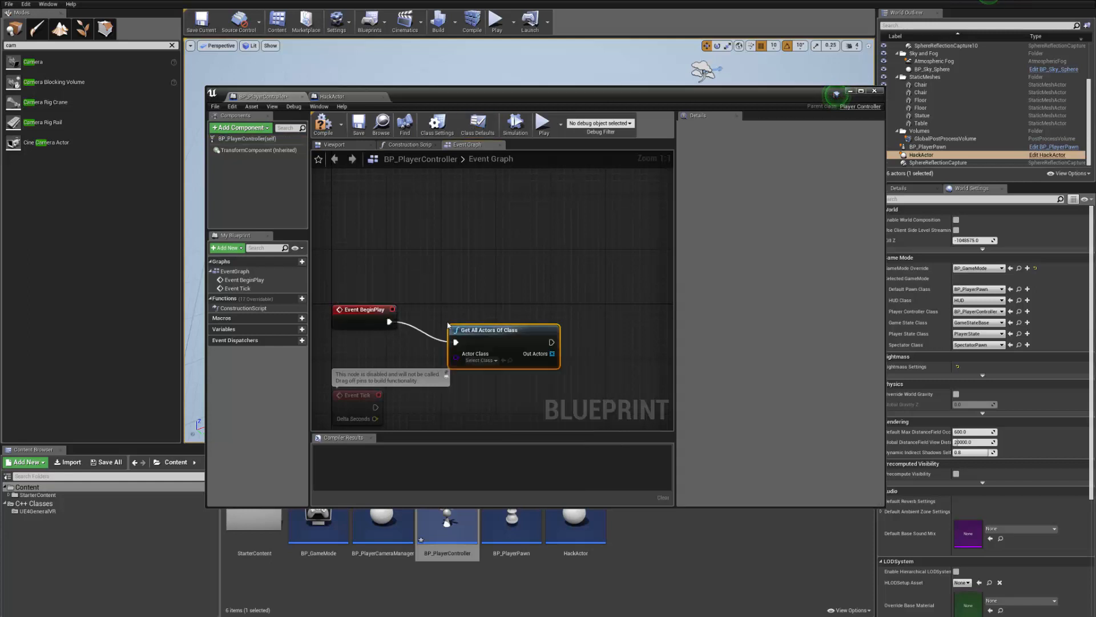
# - Set the Actor Class of the Get All Actors Of Class node to HackActor and shift the node slightly
pyautogui.click(481, 361)
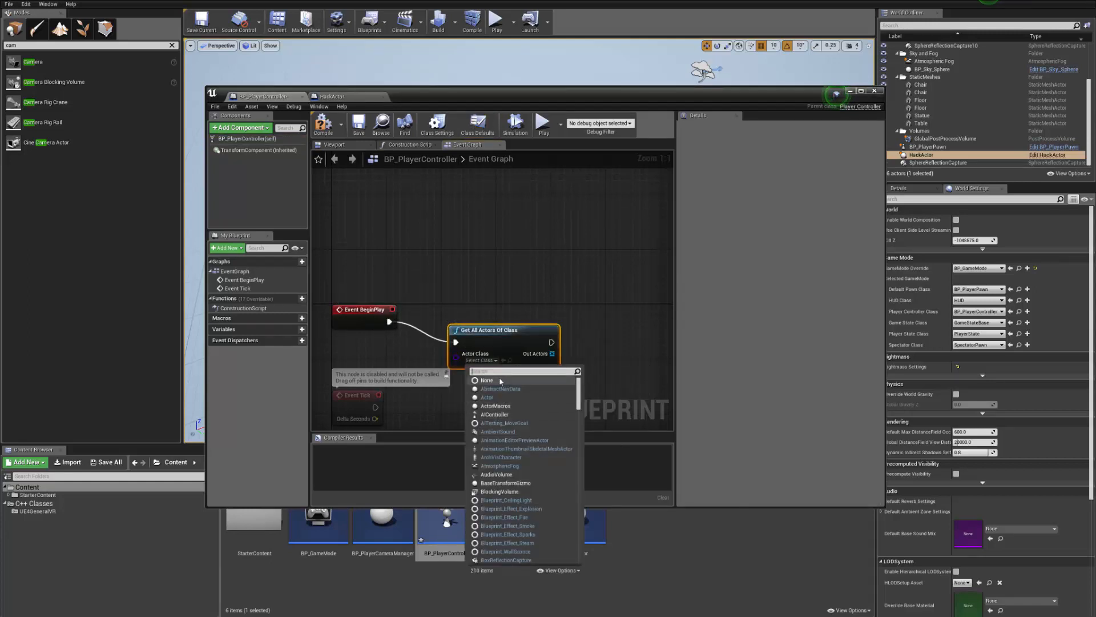
pyautogui.write('hack')
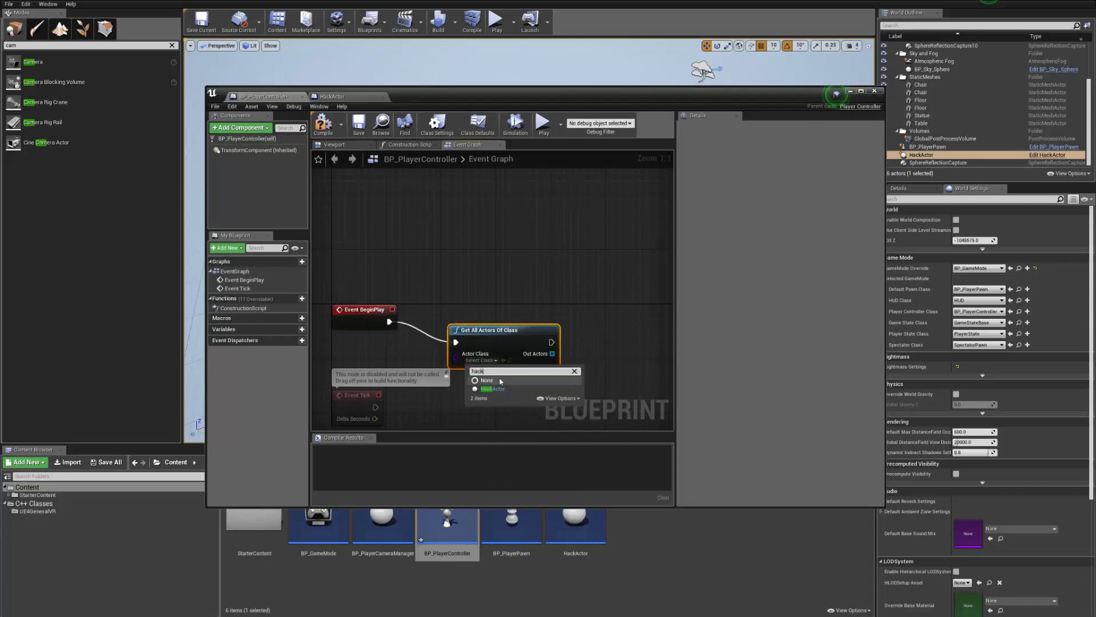
pyautogui.press('Return')
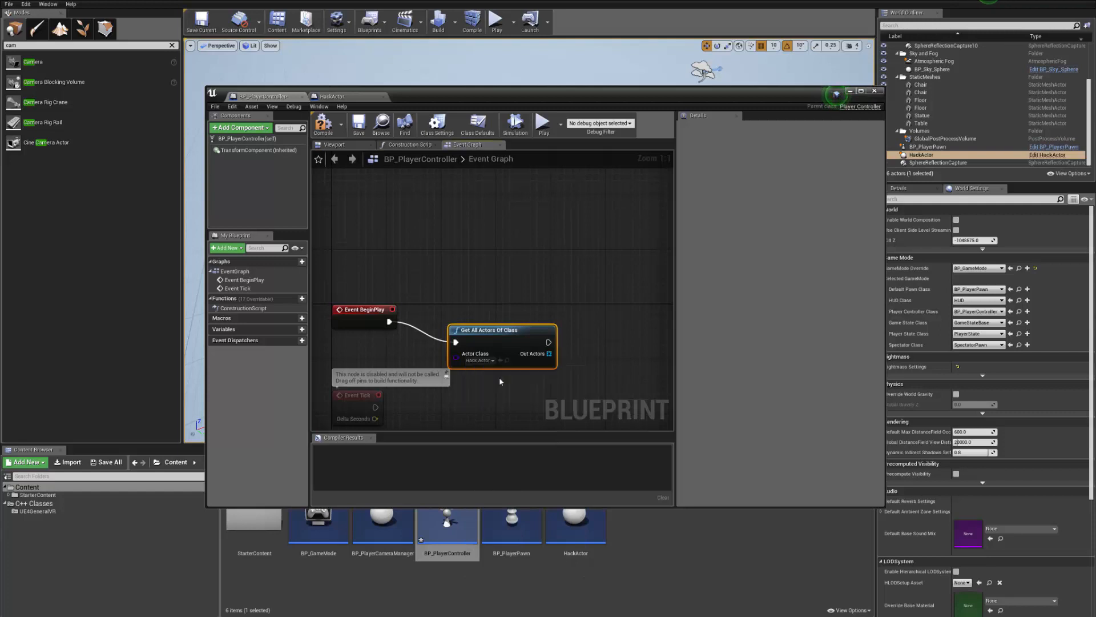
pyautogui.moveTo(504, 330); pyautogui.dragTo(491, 329)
# - Add an array Get (a copy) node connected to the Out Actors output of Get All Actors Of Class
pyautogui.moveTo(516, 370); pyautogui.dragTo(418, 288, button='right')
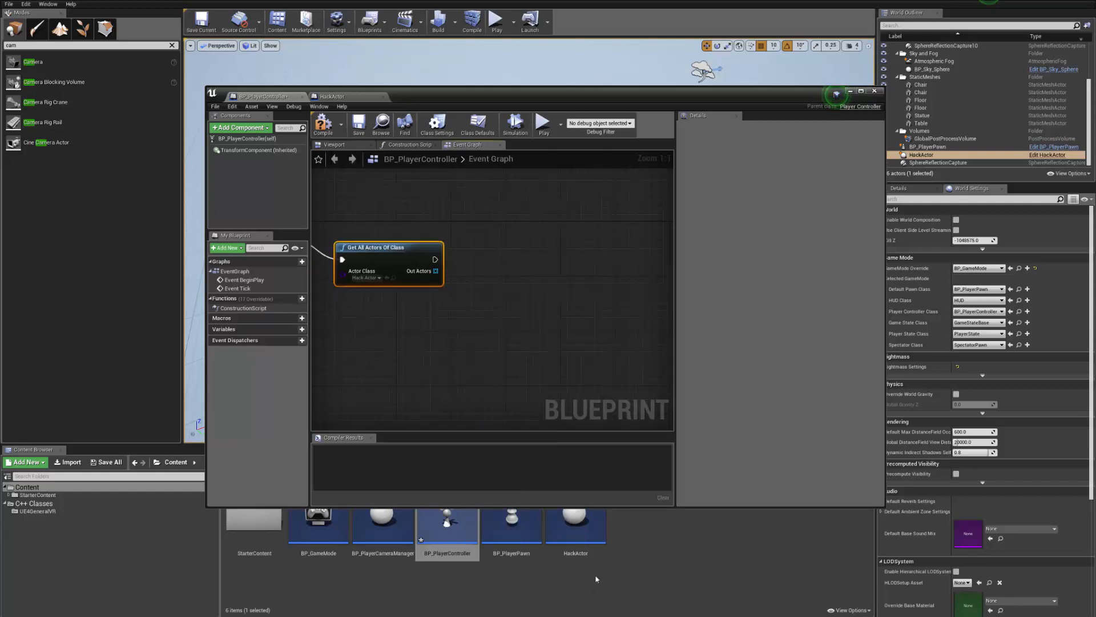
pyautogui.moveTo(502, 310); pyautogui.dragTo(558, 400, button='right')
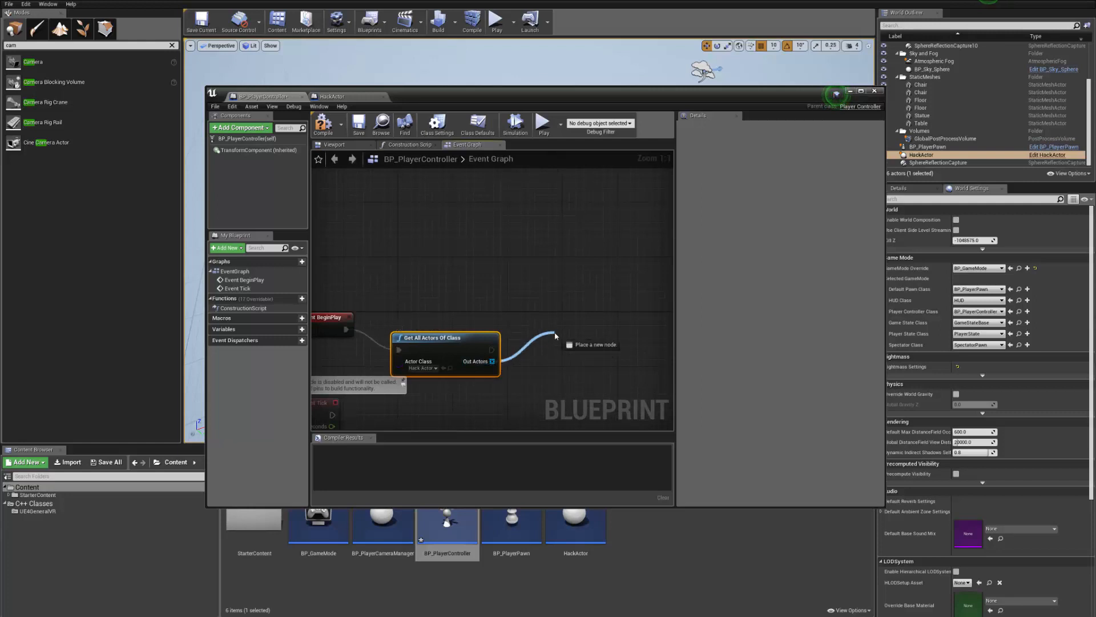
pyautogui.moveTo(555, 335); pyautogui.dragTo(556, 335)
pyautogui.write('get')
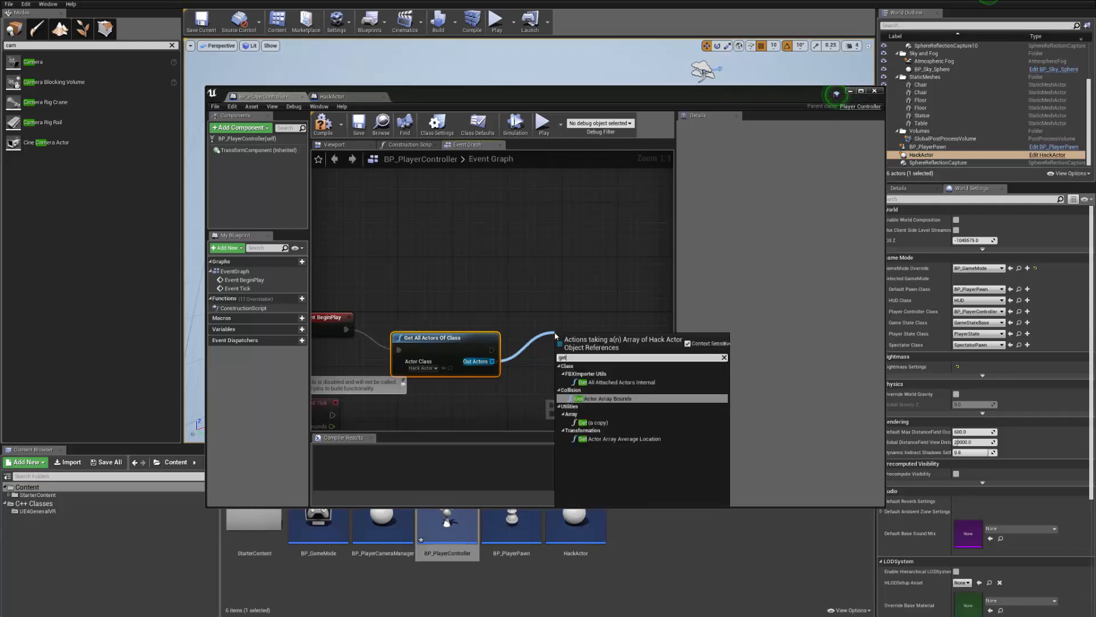
pyautogui.press('Down')
pyautogui.press('Return')
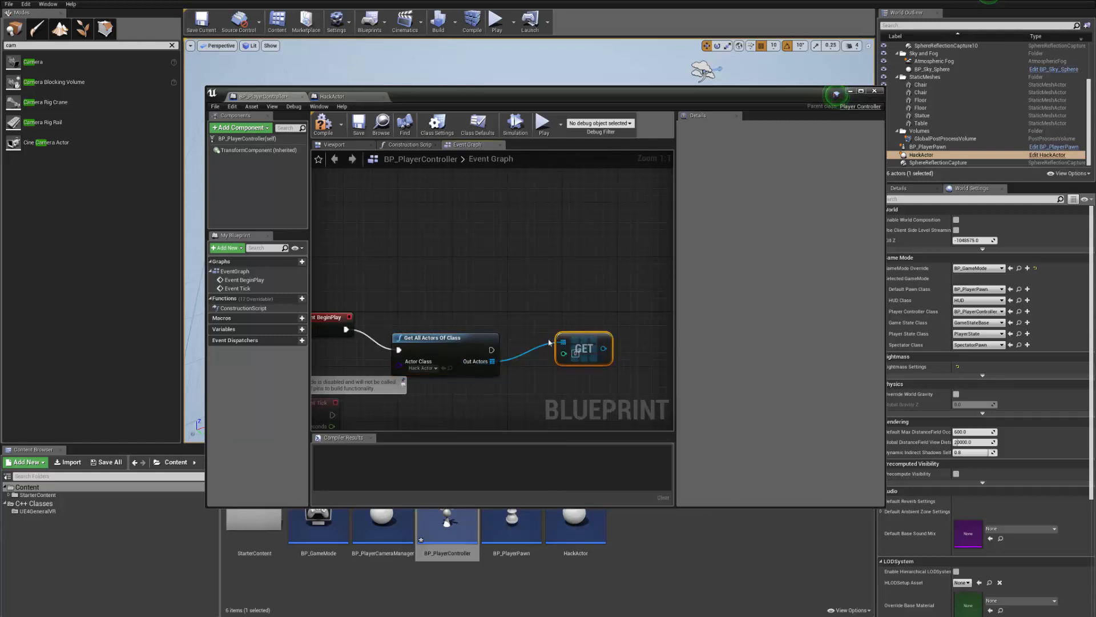
pyautogui.moveTo(549, 342); pyautogui.dragTo(520, 326, button='right')
# - Discard the unfinished execution wire from Get All Actors Of Class and compile BP_PlayerController
pyautogui.moveTo(474, 343); pyautogui.dragTo(576, 339)
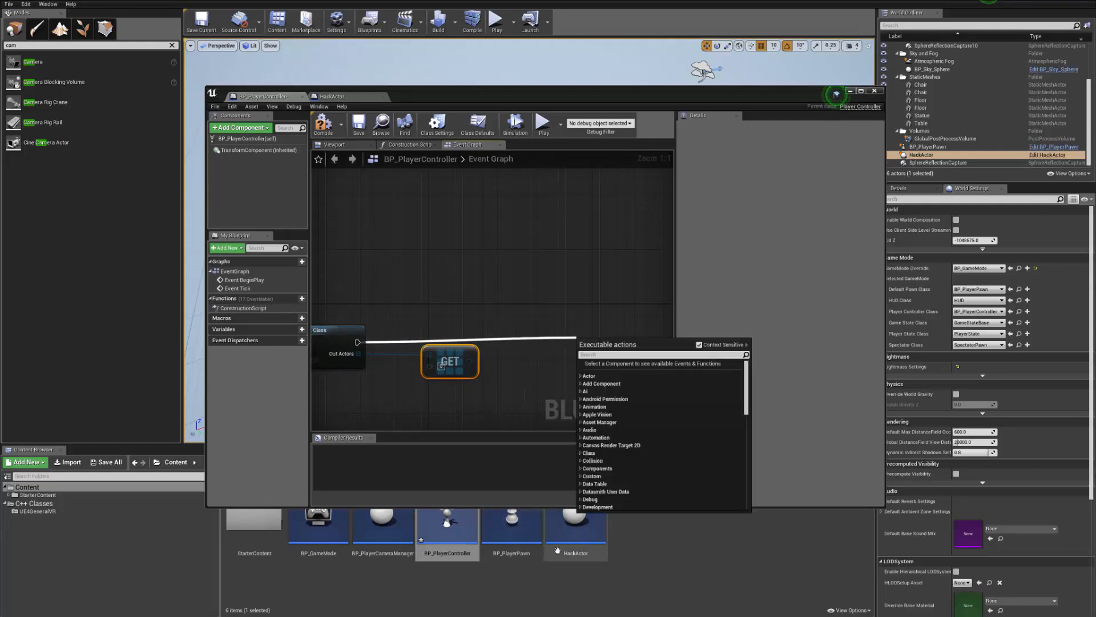
pyautogui.moveTo(513, 397); pyautogui.dragTo(498, 341, button='right')
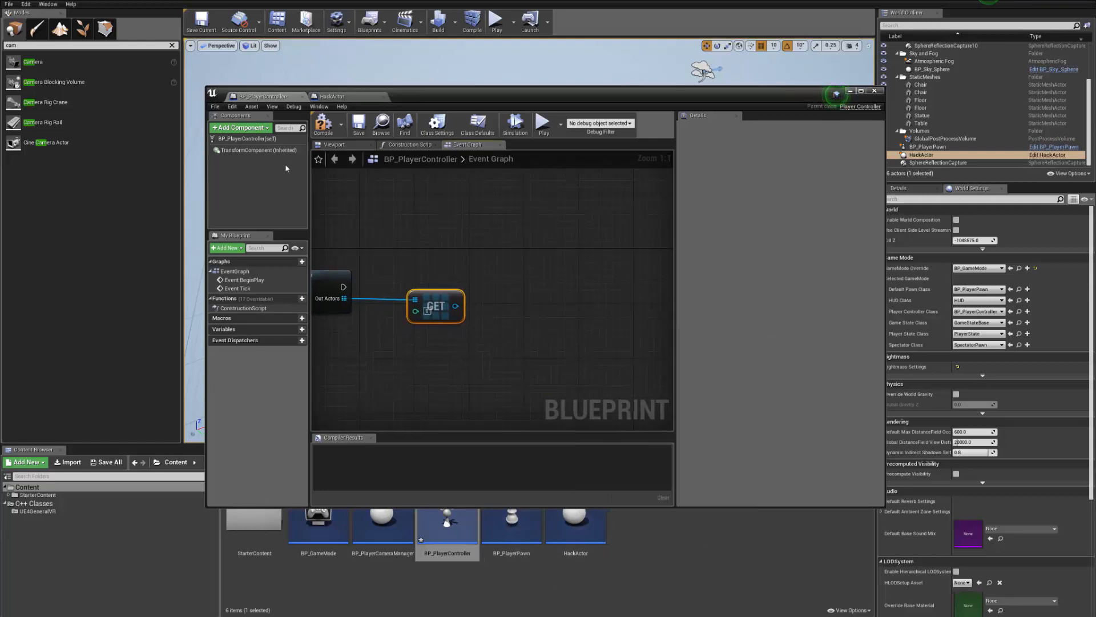
pyautogui.click(323, 123)
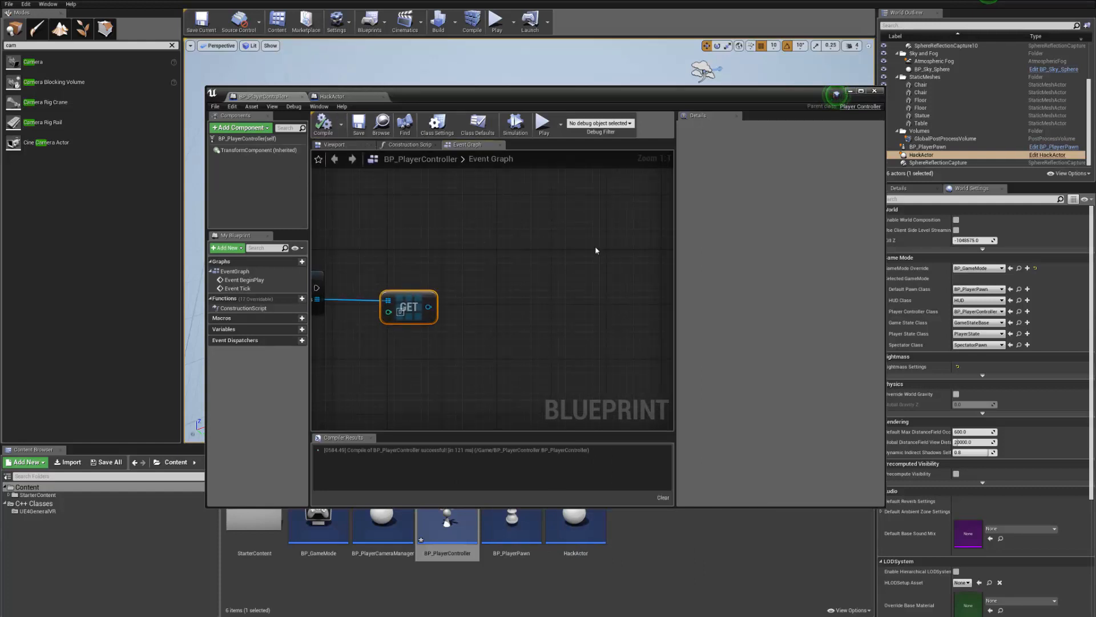
# - Add a Get Player Camera Manager node below the array Get node
pyautogui.moveTo(486, 281); pyautogui.dragTo(530, 237, button='right')
pyautogui.rightClick(525, 285)
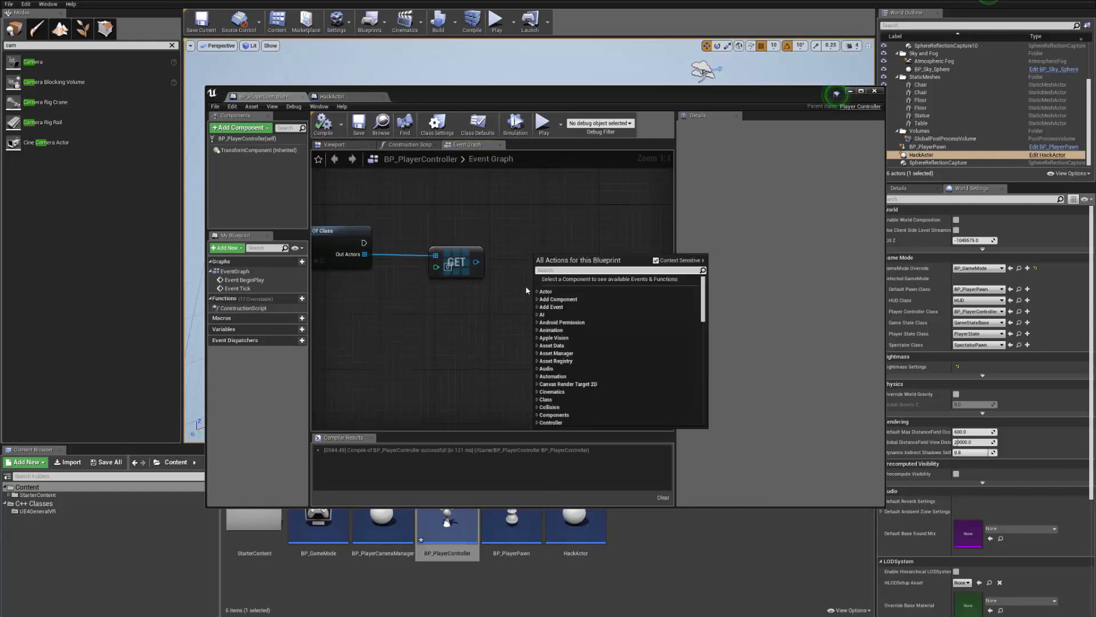
pyautogui.rightClick(502, 303)
pyautogui.write('get')
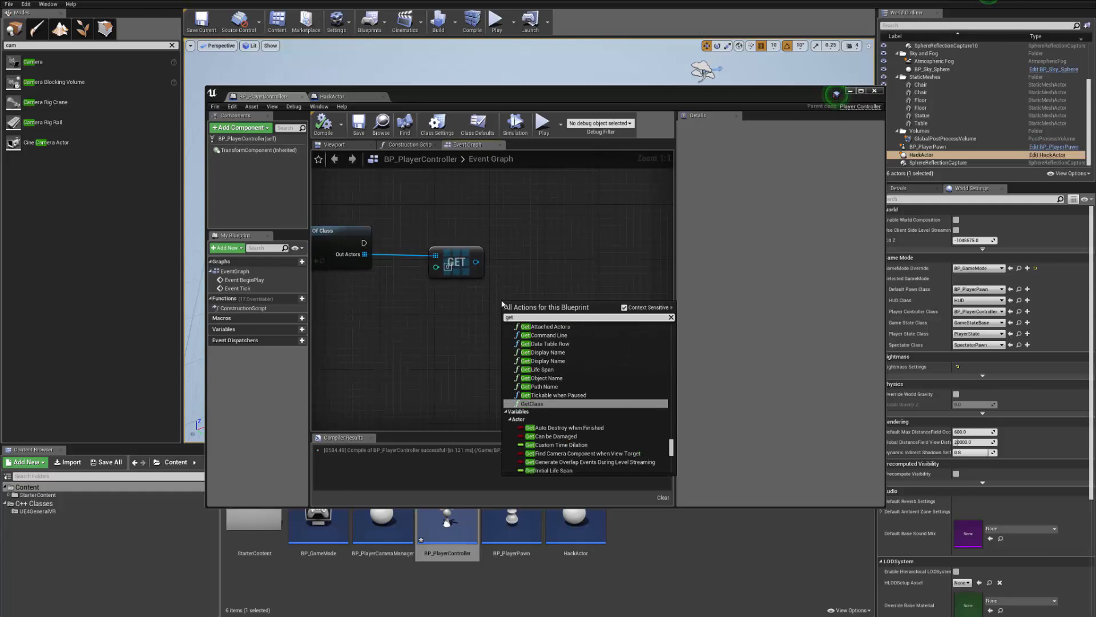
pyautogui.write(' camer')
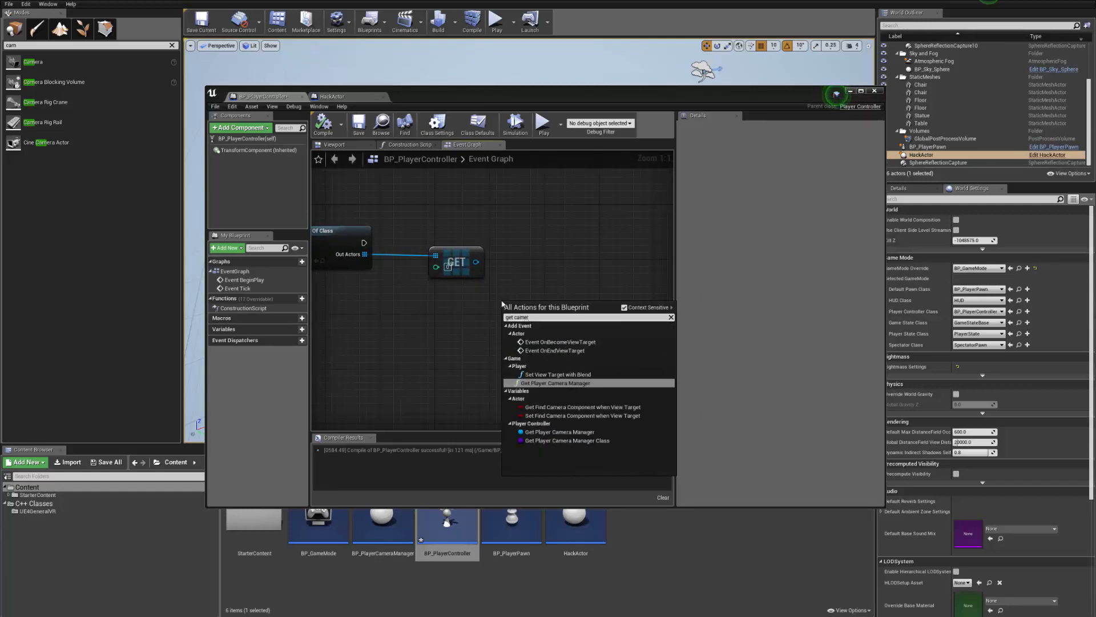
pyautogui.press('Return')
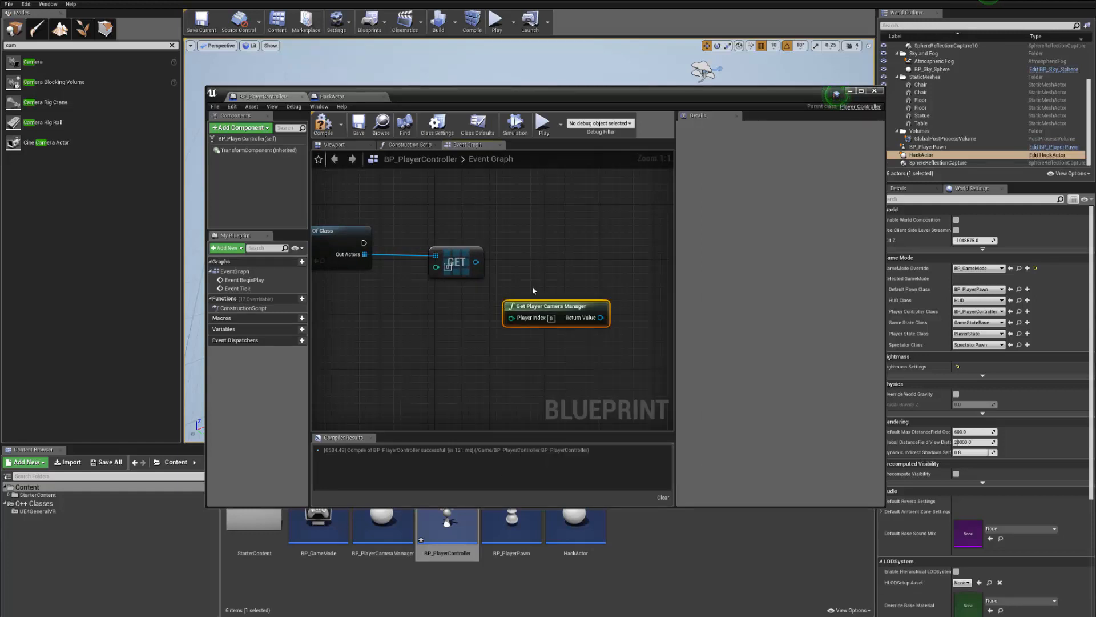
# - Reposition Get Player Camera Manager and add a Set View Target with Blend node from its Return Value
pyautogui.moveTo(562, 306); pyautogui.dragTo(508, 313)
pyautogui.write('set view')
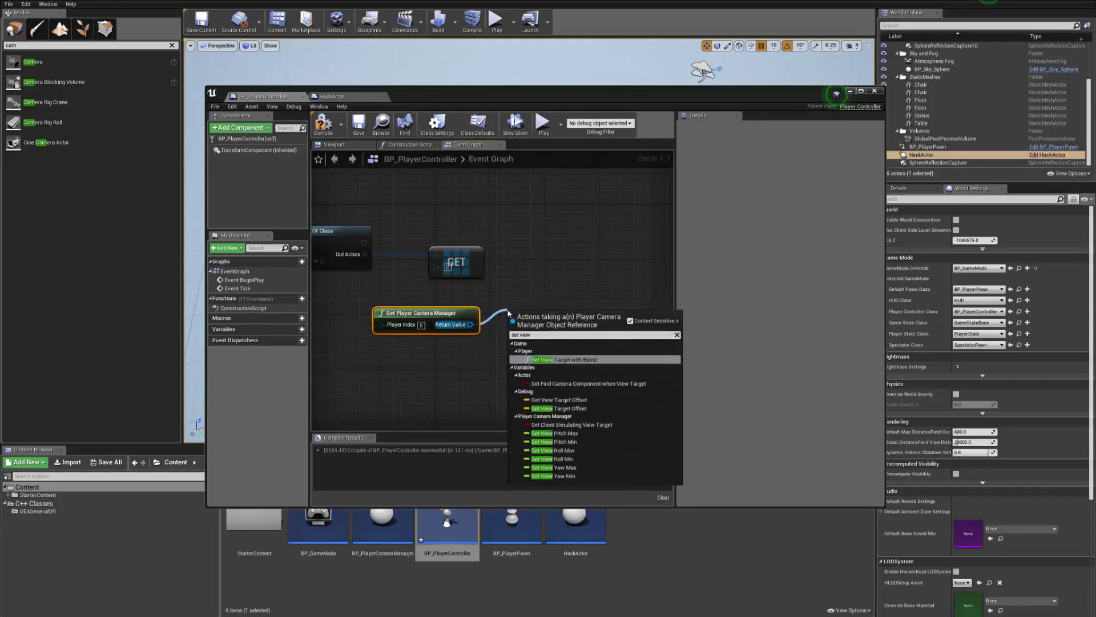
pyautogui.press('Down')
pyautogui.press('Down')
pyautogui.press('Down')
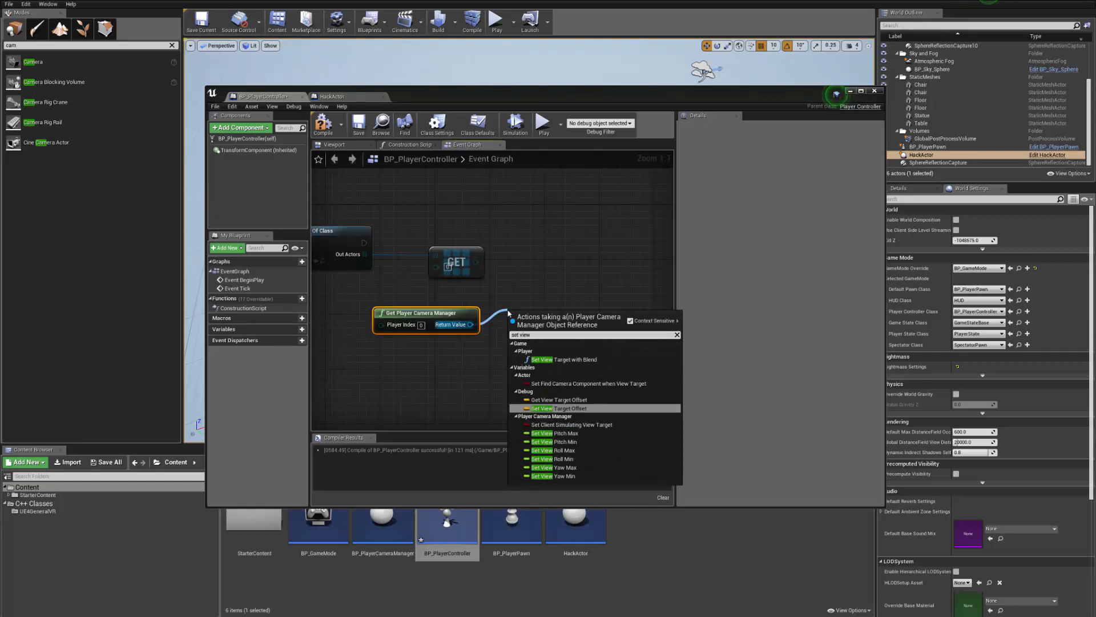
pyautogui.press('Up')
pyautogui.press('Up')
pyautogui.press('Up')
pyautogui.press('Down')
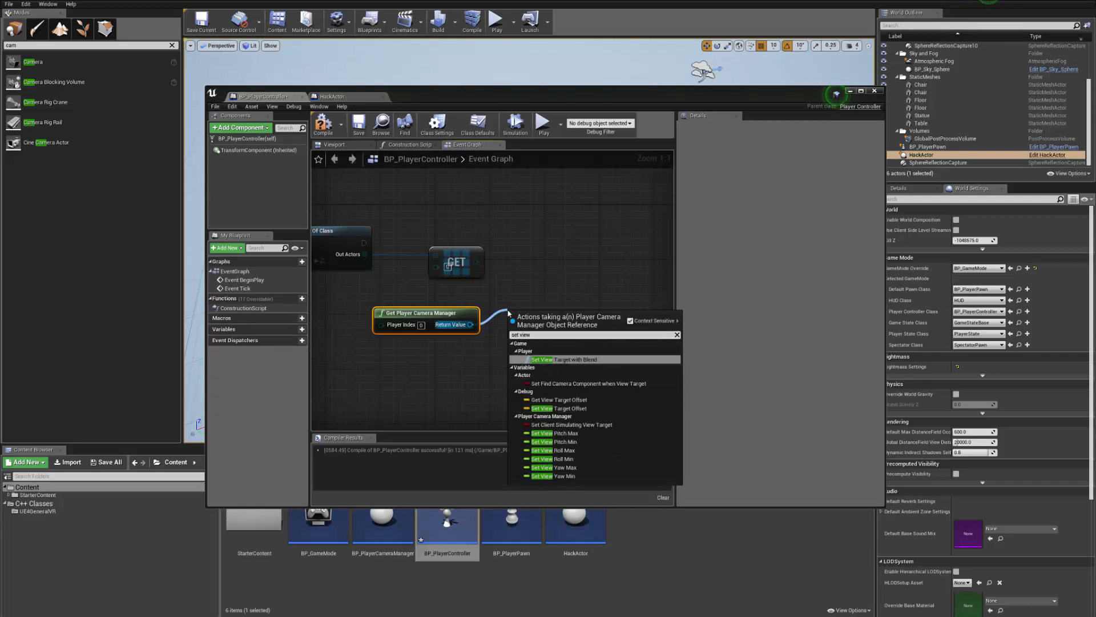
pyautogui.press('Return')
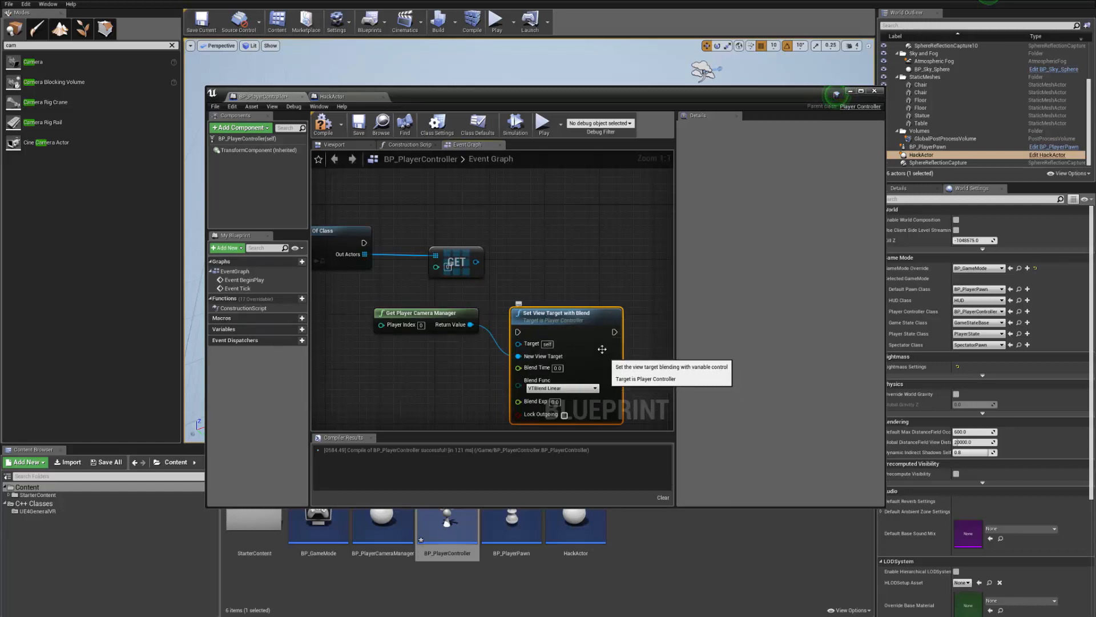
# - Move Set View Target with Blend higher and wire the execution output of Get All Actors Of Class to it
pyautogui.moveTo(547, 313); pyautogui.dragTo(581, 238)
pyautogui.moveTo(422, 233); pyautogui.dragTo(502, 290, button='right')
pyautogui.moveTo(444, 300); pyautogui.dragTo(660, 279)
# - Insert a Delay node between Event BeginPlay and Get All Actors Of Class, set its Duration to 4.0, and tidy the nodes
pyautogui.moveTo(343, 237); pyautogui.dragTo(544, 275, button='right')
pyautogui.moveTo(560, 323); pyautogui.dragTo(520, 270)
pyautogui.write('delay')
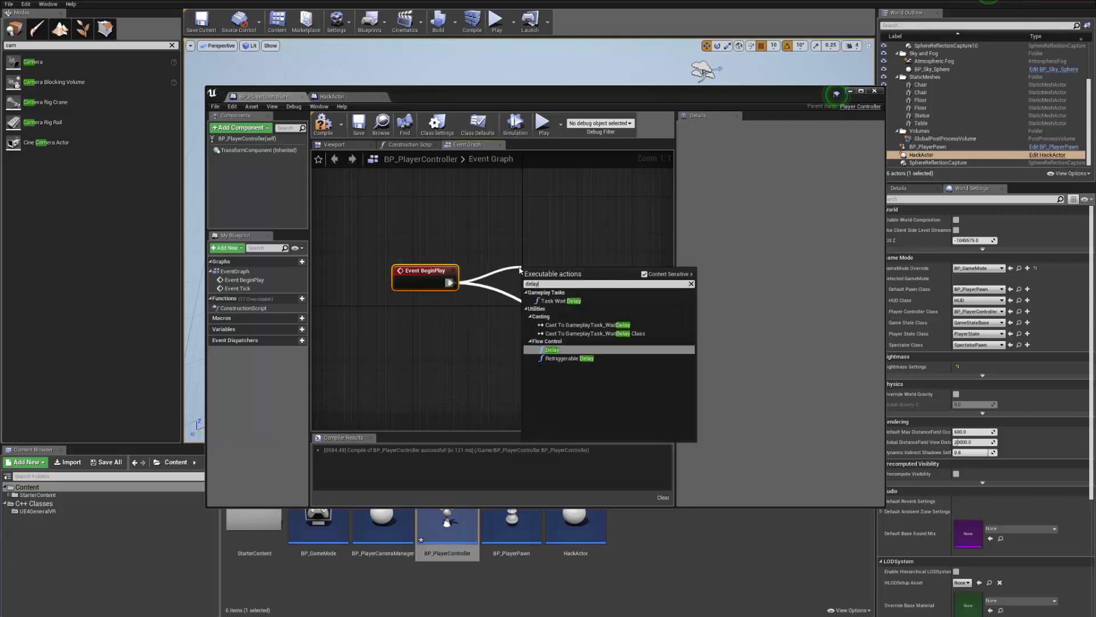
pyautogui.press('Return')
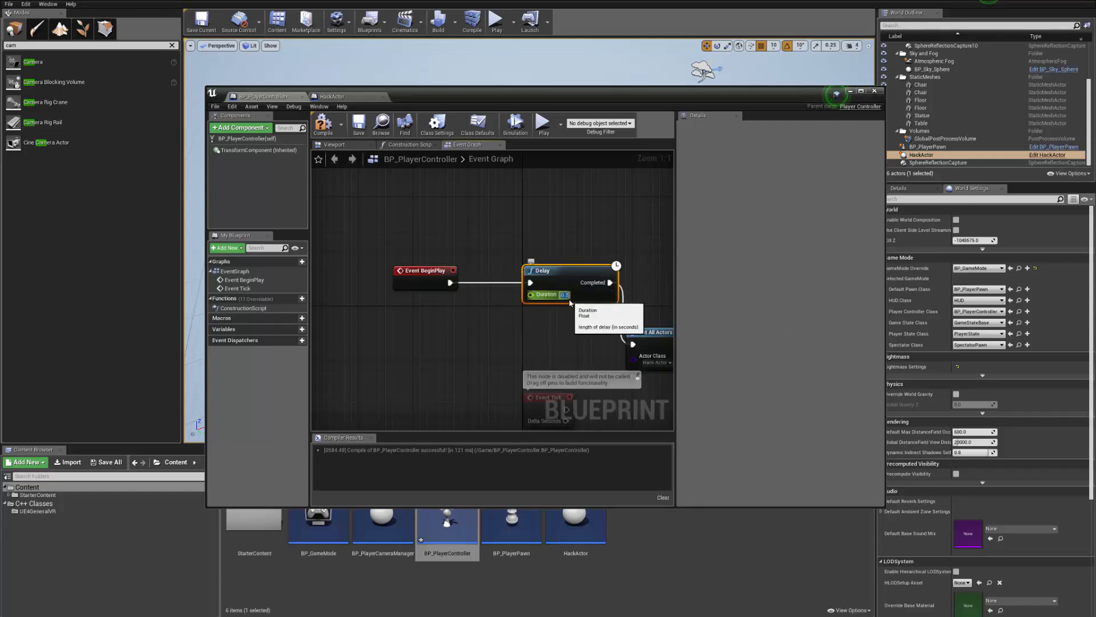
pyautogui.moveTo(562, 287); pyautogui.dragTo(528, 307)
pyautogui.moveTo(604, 274); pyautogui.dragTo(577, 253, button='right')
pyautogui.moveTo(383, 250); pyautogui.dragTo(383, 272)
pyautogui.moveTo(456, 222); pyautogui.dragTo(440, 218, button='right')
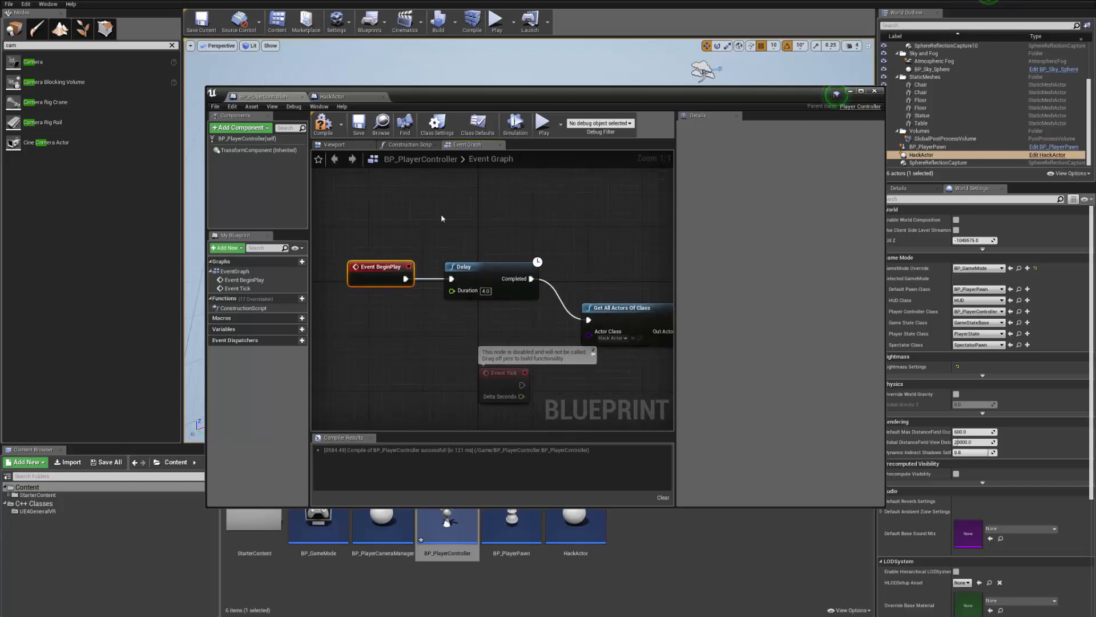
# - Move the Get All Actors Of Class node up to line up with the Delay node
pyautogui.moveTo(528, 307); pyautogui.dragTo(431, 295, button='right')
pyautogui.moveTo(507, 286); pyautogui.dragTo(486, 245)
pyautogui.moveTo(487, 244); pyautogui.dragTo(408, 228, button='right')
pyautogui.moveTo(430, 276); pyautogui.dragTo(333, 285, button='right')
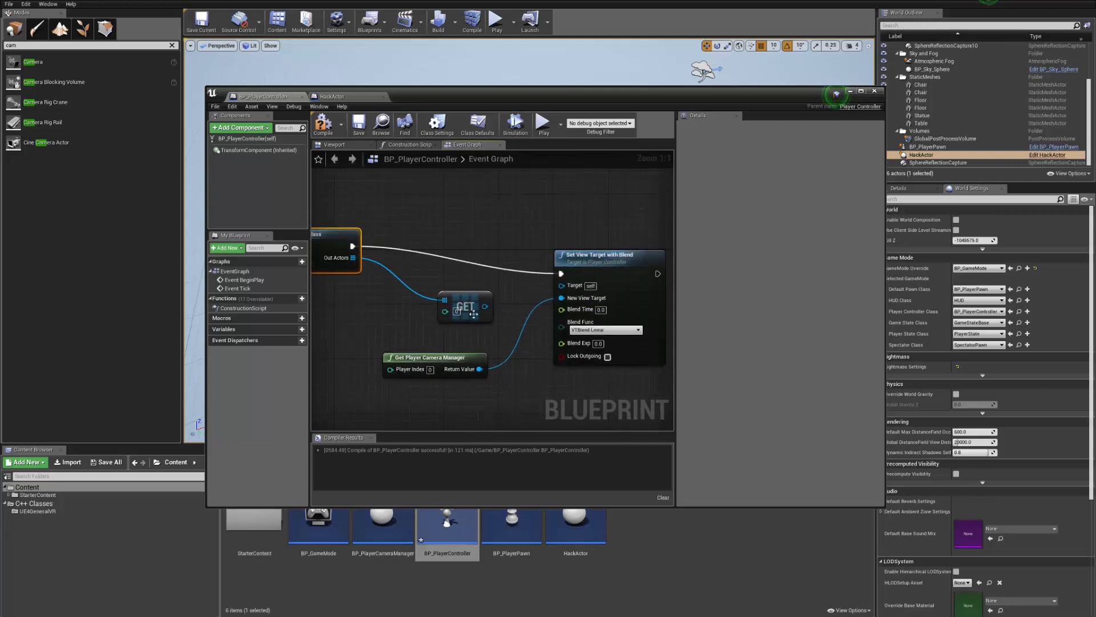
pyautogui.moveTo(484, 306); pyautogui.dragTo(518, 313)
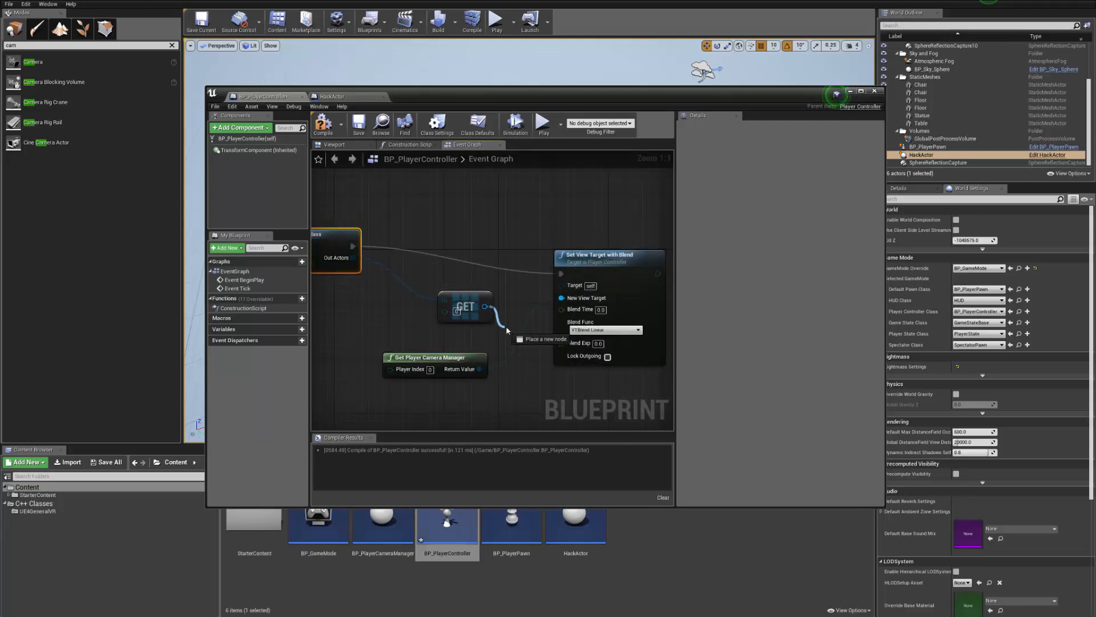
pyautogui.moveTo(564, 303); pyautogui.dragTo(539, 318)
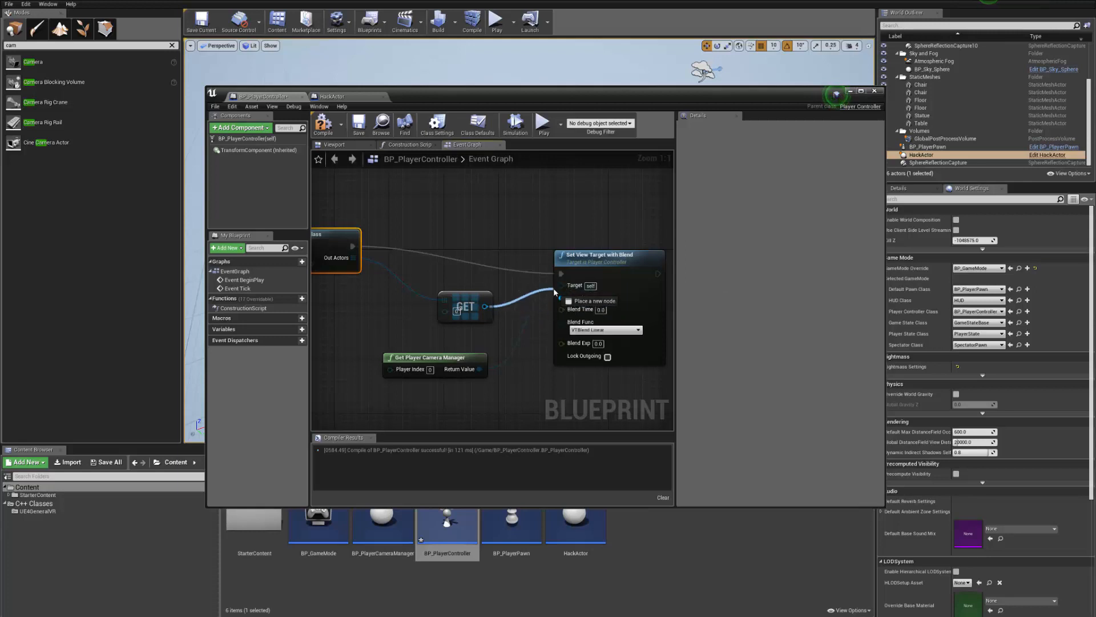
pyautogui.moveTo(536, 290); pyautogui.dragTo(536, 290)
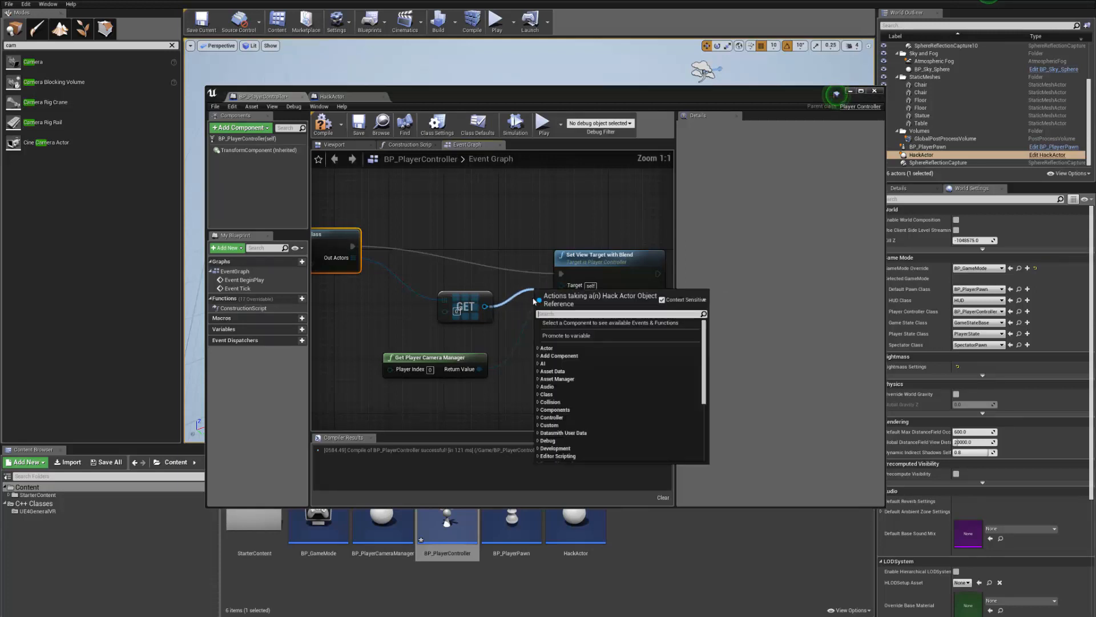
pyautogui.click(523, 284)
# - Disconnect the New View Target input and delete the Get Player Camera Manager node
pyautogui.keyDown('alt'); pyautogui.click(561, 298); pyautogui.keyUp('alt')
pyautogui.click(457, 356)
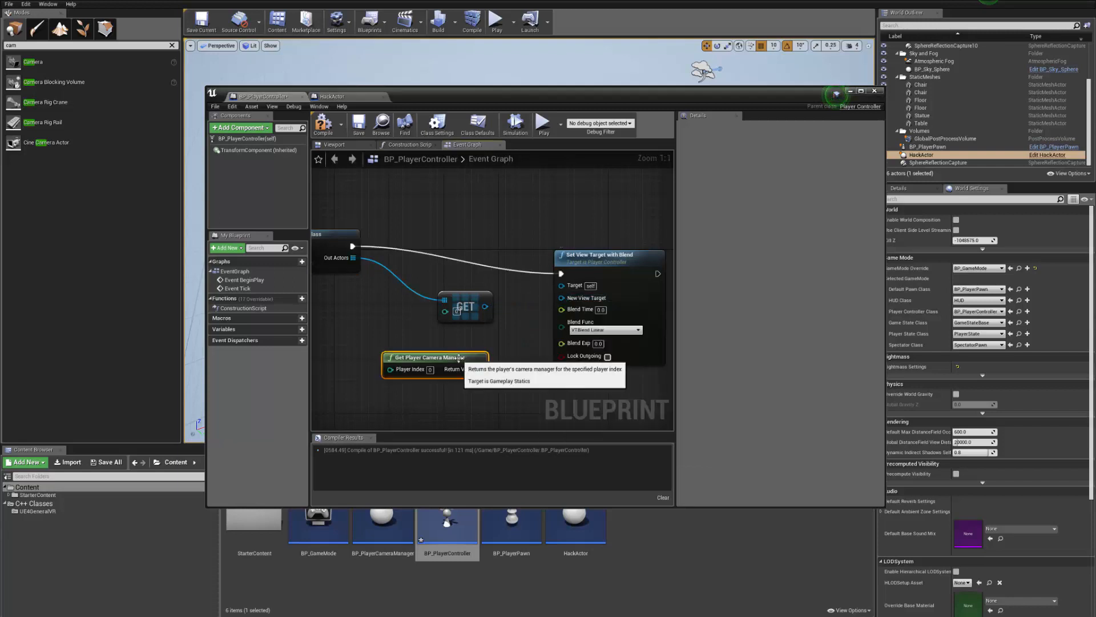
pyautogui.press('Delete')
# - Connect the array Get output to New View Target and align Set View Target with Blend with Get All Actors Of Class
pyautogui.moveTo(469, 304); pyautogui.dragTo(566, 301)
pyautogui.moveTo(530, 338); pyautogui.dragTo(469, 360, button='right')
pyautogui.moveTo(558, 294); pyautogui.dragTo(548, 272)
pyautogui.moveTo(423, 274); pyautogui.dragTo(508, 285, button='right')
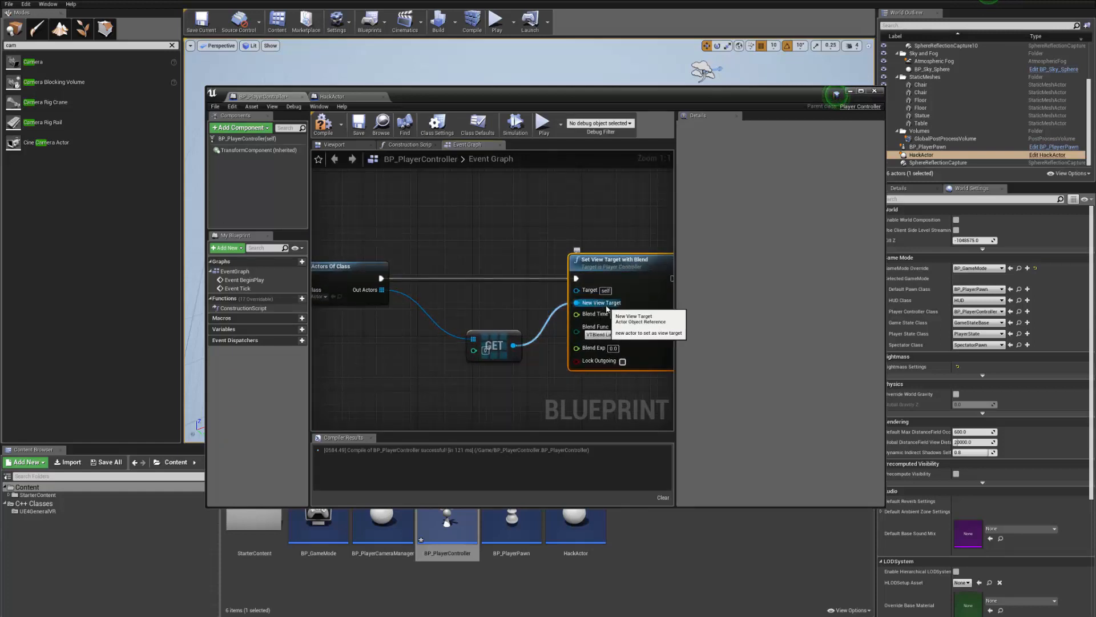
pyautogui.moveTo(400, 298); pyautogui.dragTo(444, 268, button='right')
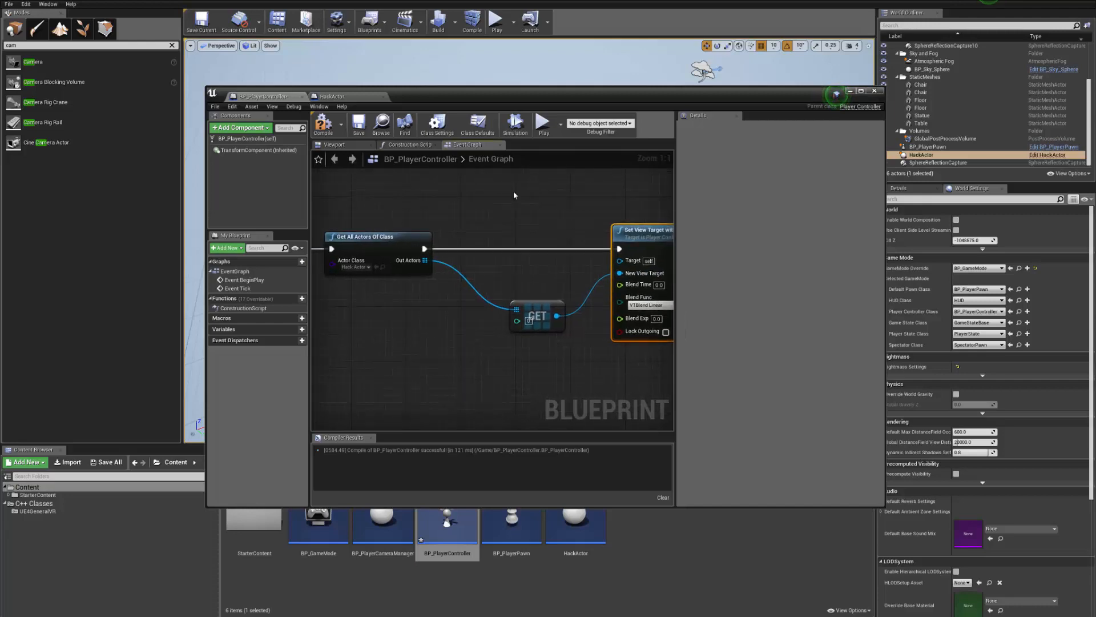
# - Clear the Blueprint window from the level view and move HackActor close to the table and chairs
pyautogui.moveTo(536, 94); pyautogui.dragTo(337, 423)
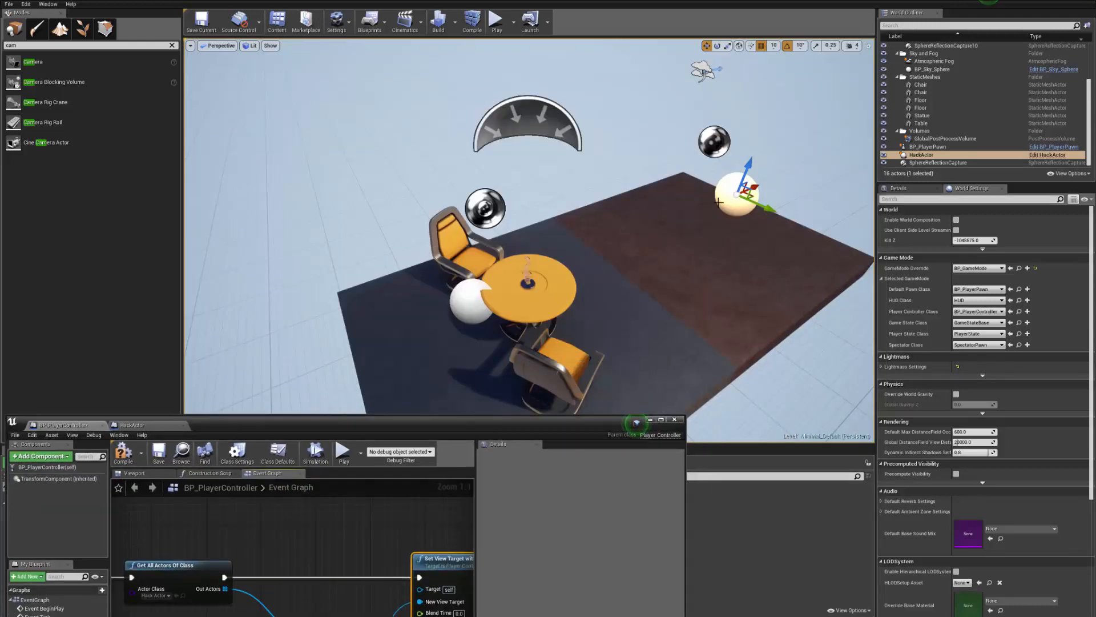
pyautogui.moveTo(752, 208)
pyautogui.mouseDown(button='right')
pyautogui.moveTo(763, 199)
pyautogui.moveTo(752, 208)
pyautogui.mouseUp(button='right')
pyautogui.moveTo(695, 170); pyautogui.dragTo(486, 336)
pyautogui.press('e')
pyautogui.press('w')
pyautogui.moveTo(468, 291); pyautogui.dragTo(471, 322)
# - Pilot HackActor to a low viewpoint facing the table and both chairs, and stop piloting
pyautogui.moveTo(472, 322); pyautogui.dragTo(484, 275, button='right')
pyautogui.rightClick(484, 275)
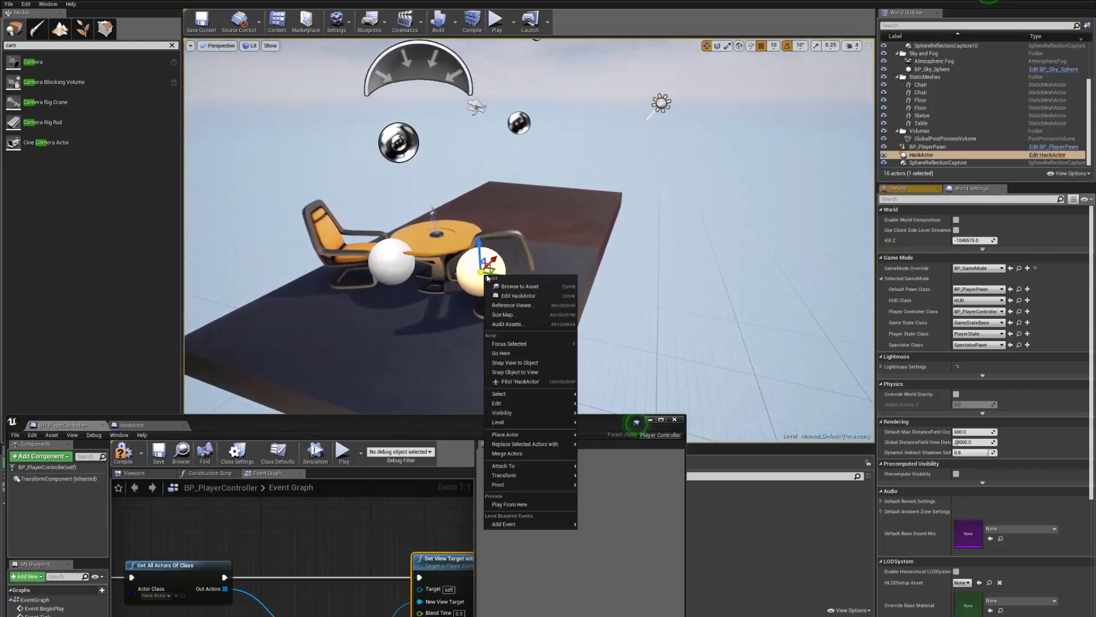
pyautogui.click(513, 381)
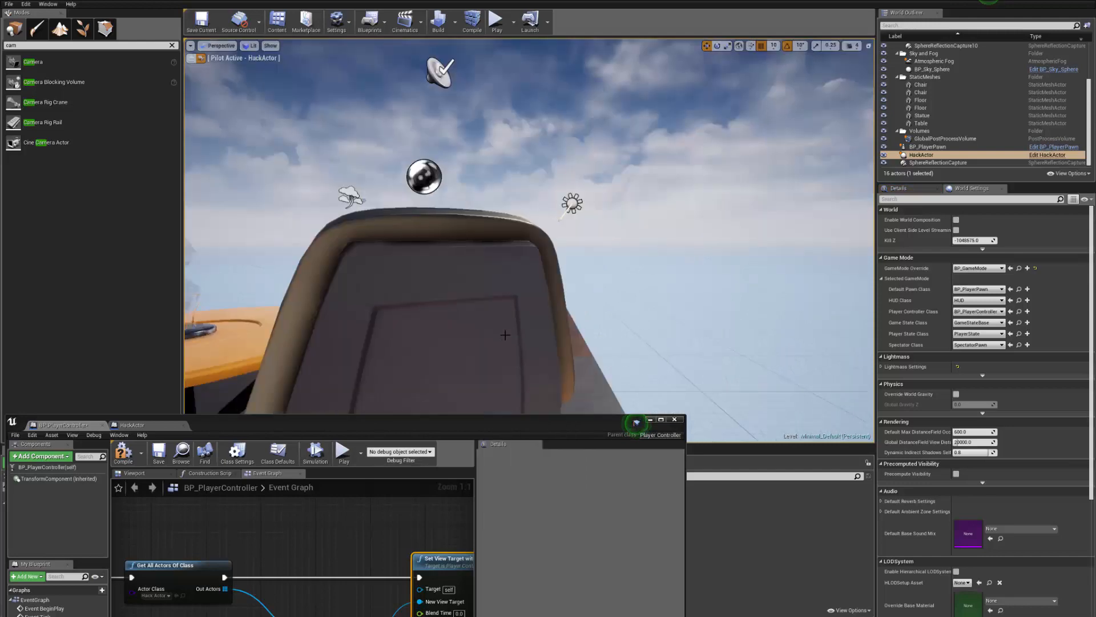
pyautogui.moveTo(503, 334)
pyautogui.mouseDown(button='right')
pyautogui.moveTo(422, 348)
pyautogui.moveTo(414, 334)
pyautogui.moveTo(423, 359)
pyautogui.moveTo(480, 365)
pyautogui.moveTo(497, 317)
pyautogui.mouseUp(button='right')
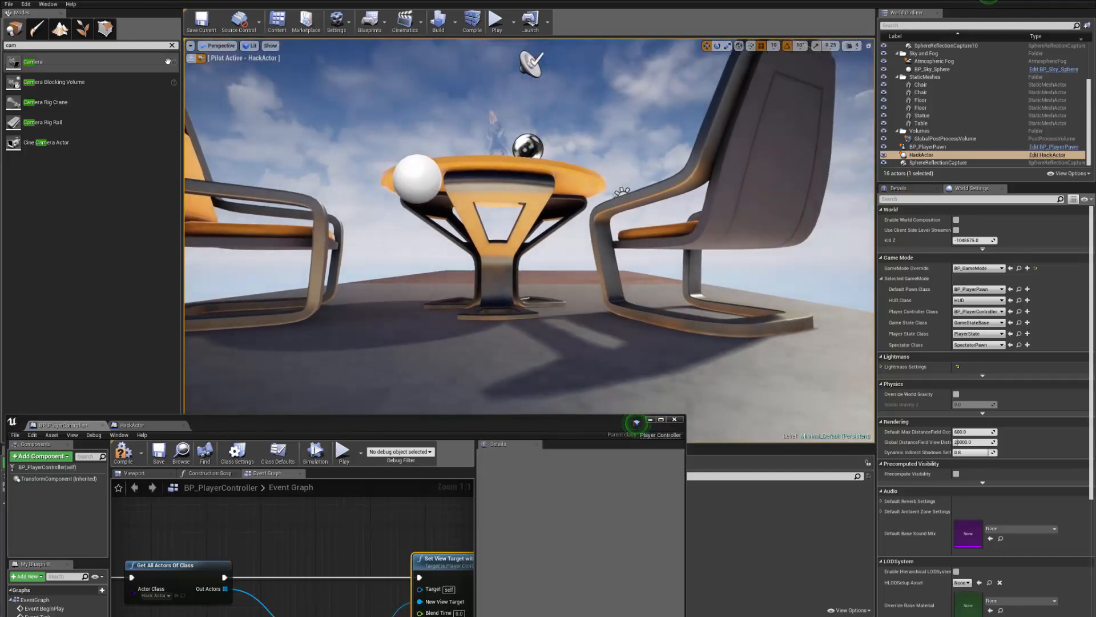
pyautogui.click(191, 59)
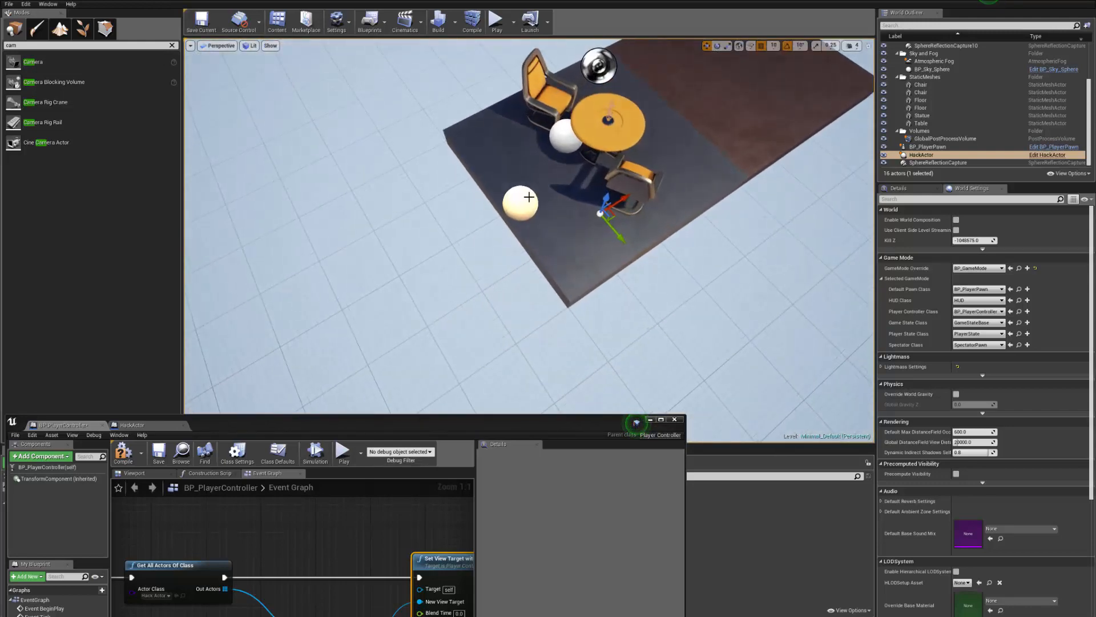
# - Bring the BP_PlayerController graph back into view and compile the Blueprint
pyautogui.moveTo(493, 433); pyautogui.dragTo(700, 250)
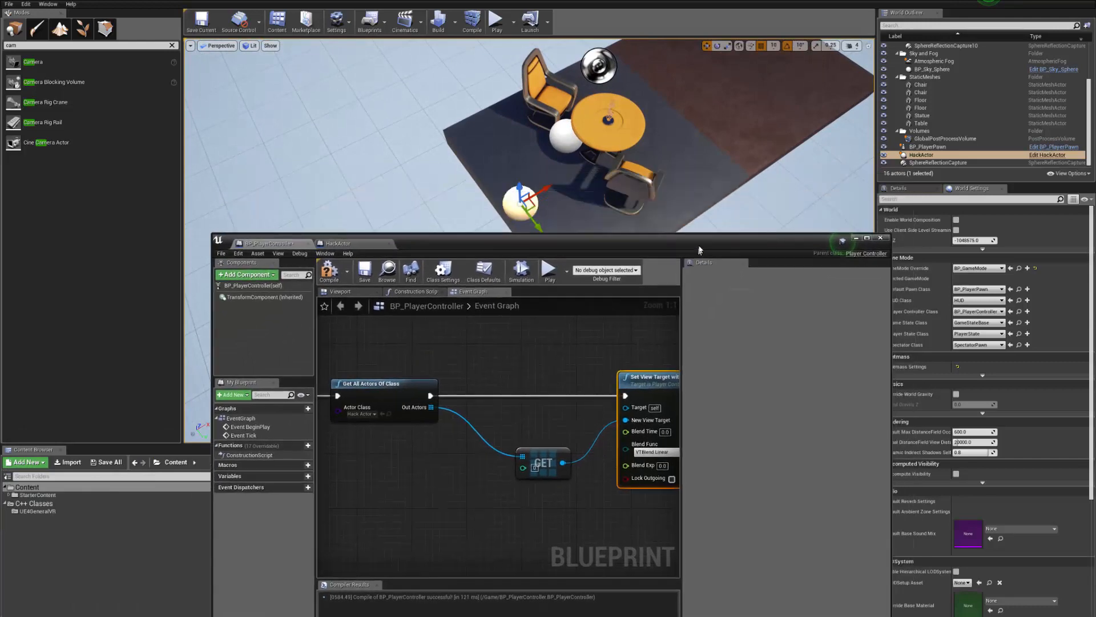
pyautogui.scroll(-3, 614, 354)
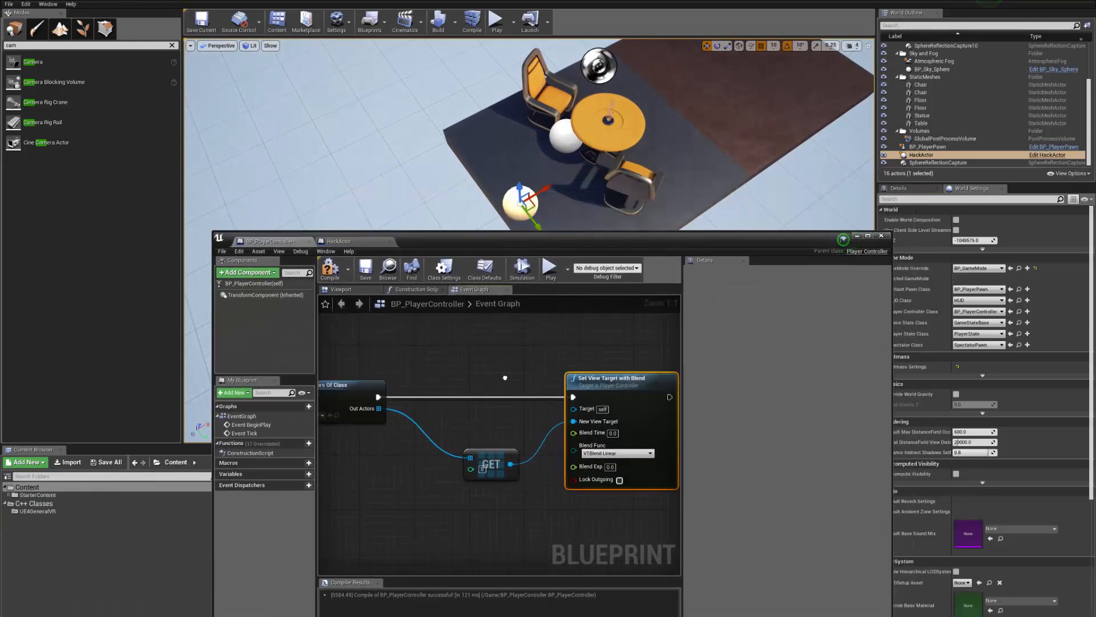
pyautogui.click(335, 275)
# - Review the graph's execution chain and compare the placements of BP_PlayerPawn and HackActor in the level
pyautogui.moveTo(457, 337); pyautogui.dragTo(522, 330, button='right')
pyautogui.moveTo(595, 242); pyautogui.dragTo(572, 322)
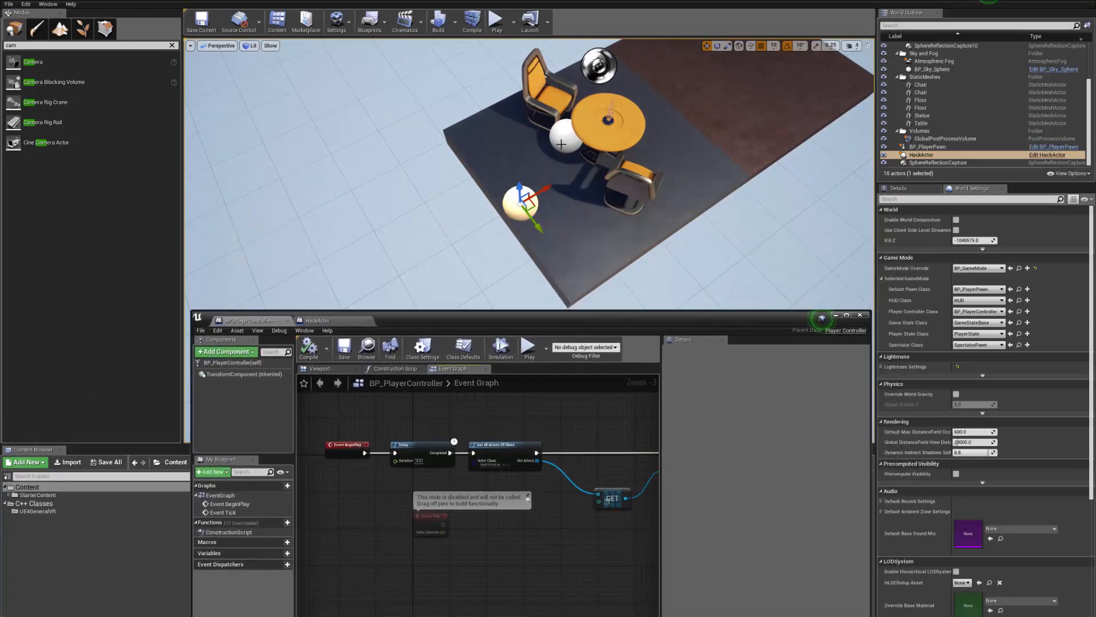
pyautogui.click(560, 137)
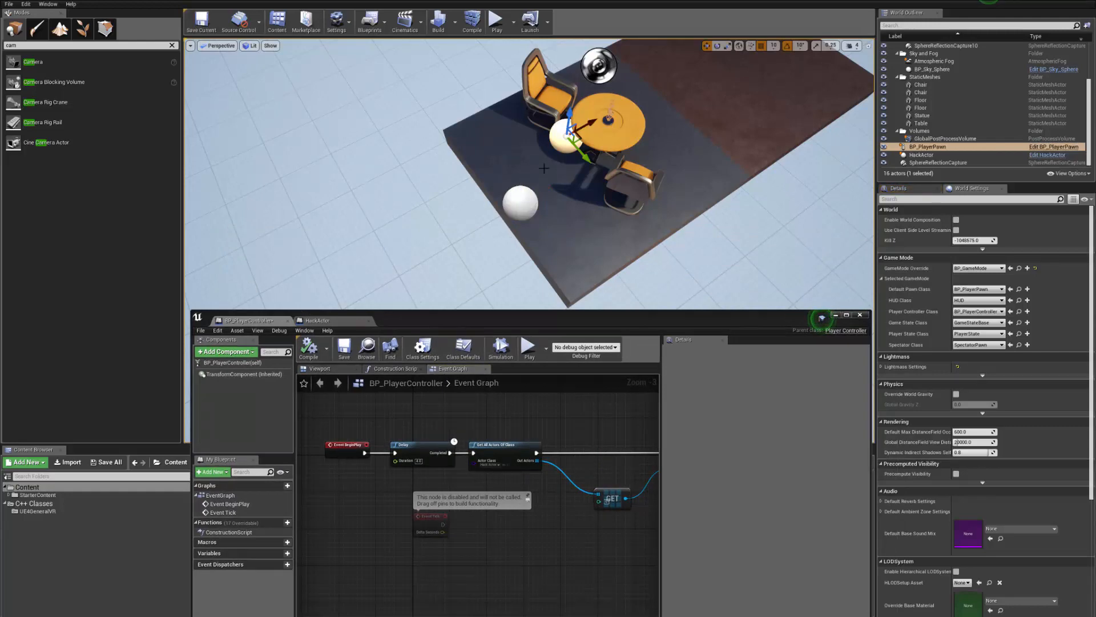
pyautogui.click(530, 202)
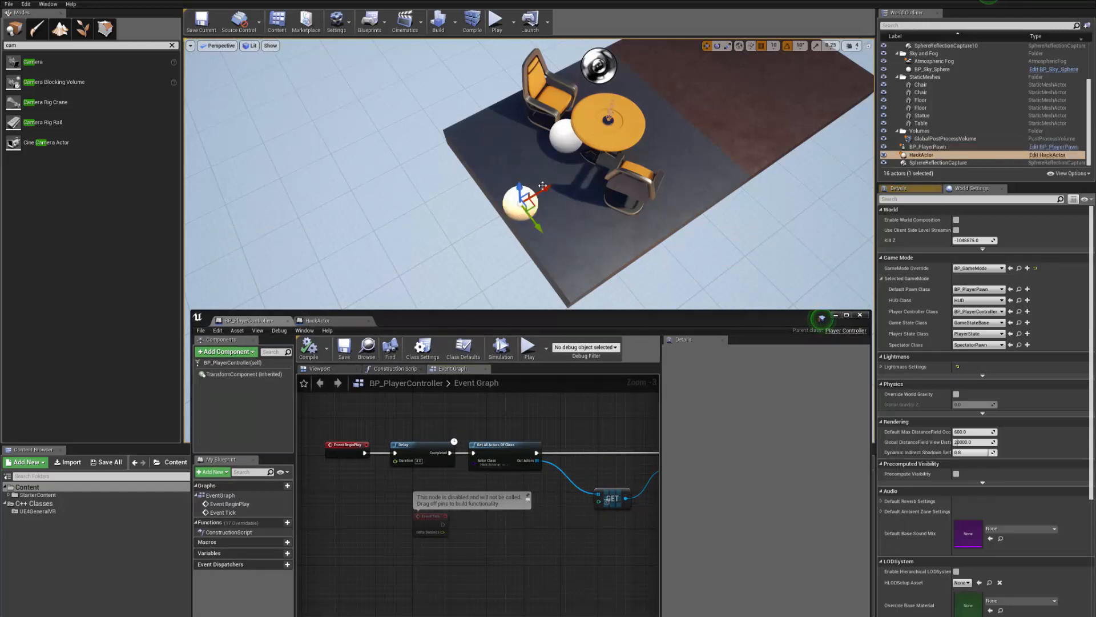
pyautogui.click(570, 136)
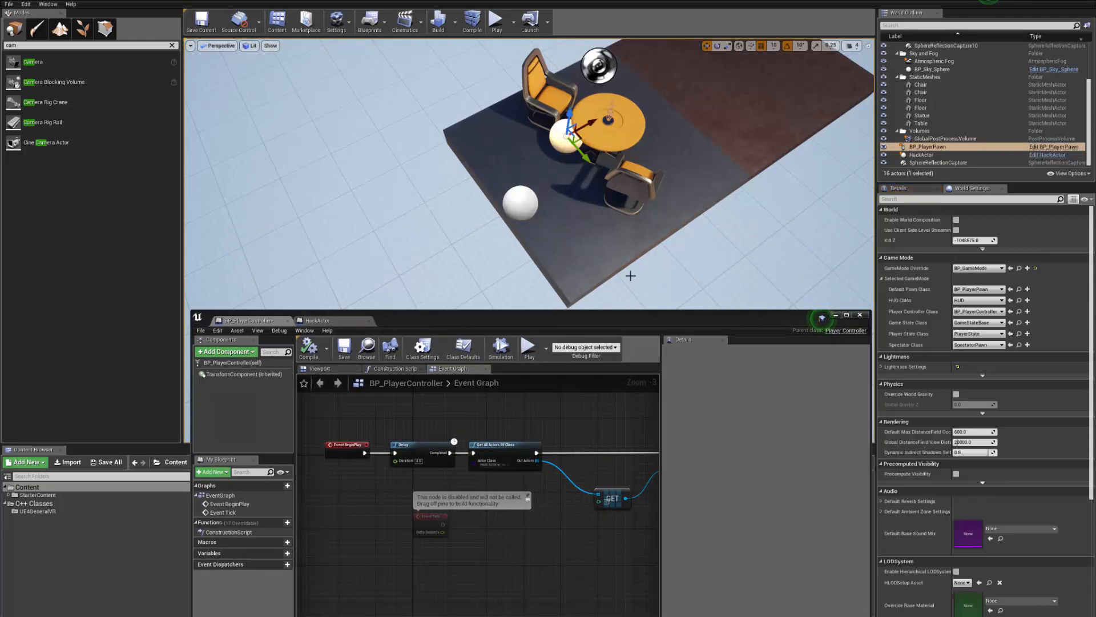
pyautogui.moveTo(658, 320); pyautogui.dragTo(667, 261)
pyautogui.scroll(-3, 590, 348)
pyautogui.scroll(3, 531, 365)
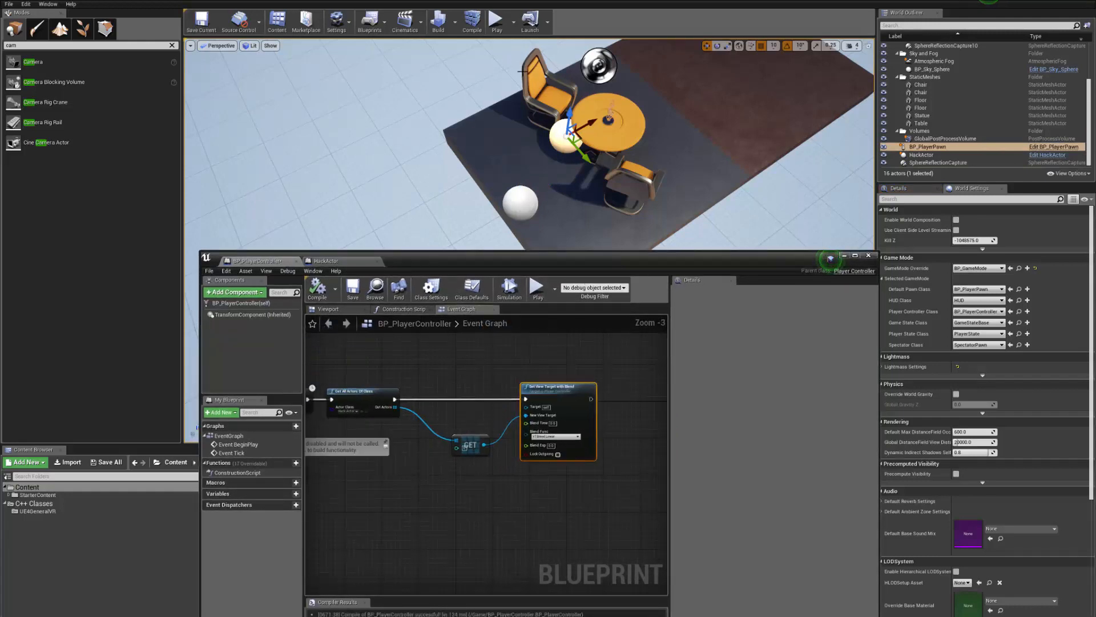
# - Play the level to test the delayed view target switch, and stop the session
pyautogui.click(496, 22)
pyautogui.moveTo(628, 256); pyautogui.dragTo(577, 461)
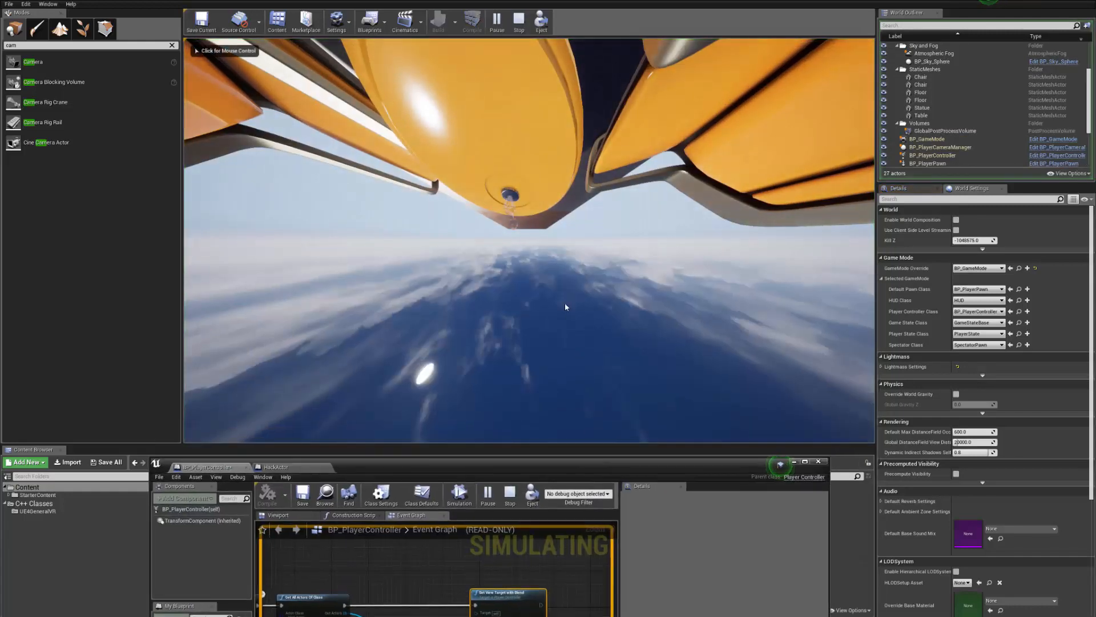
pyautogui.click(563, 297)
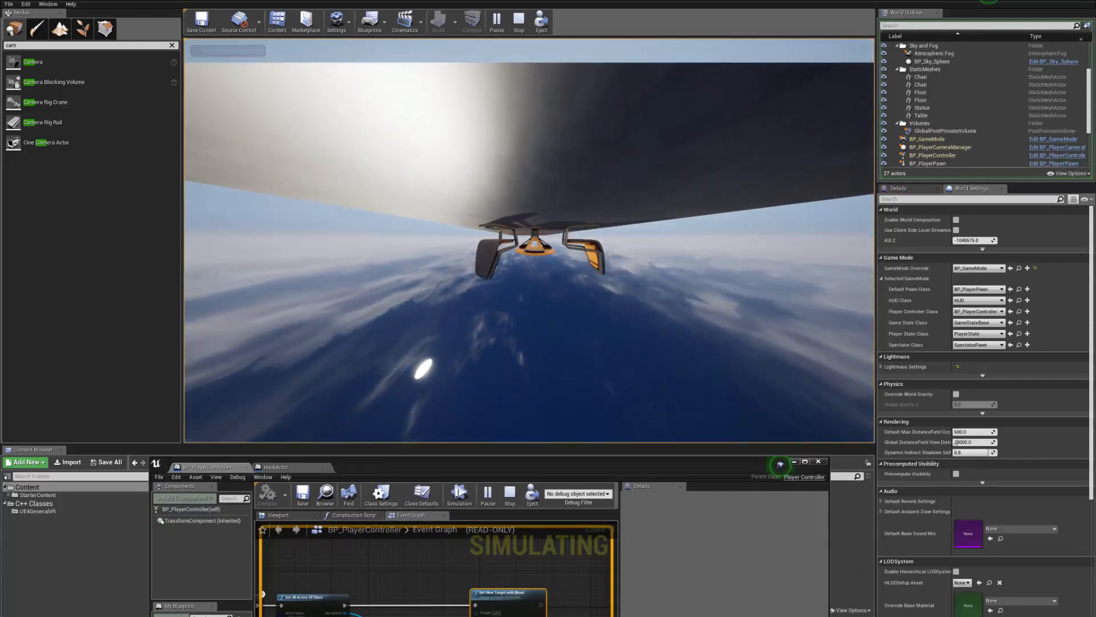
pyautogui.press('Escape')
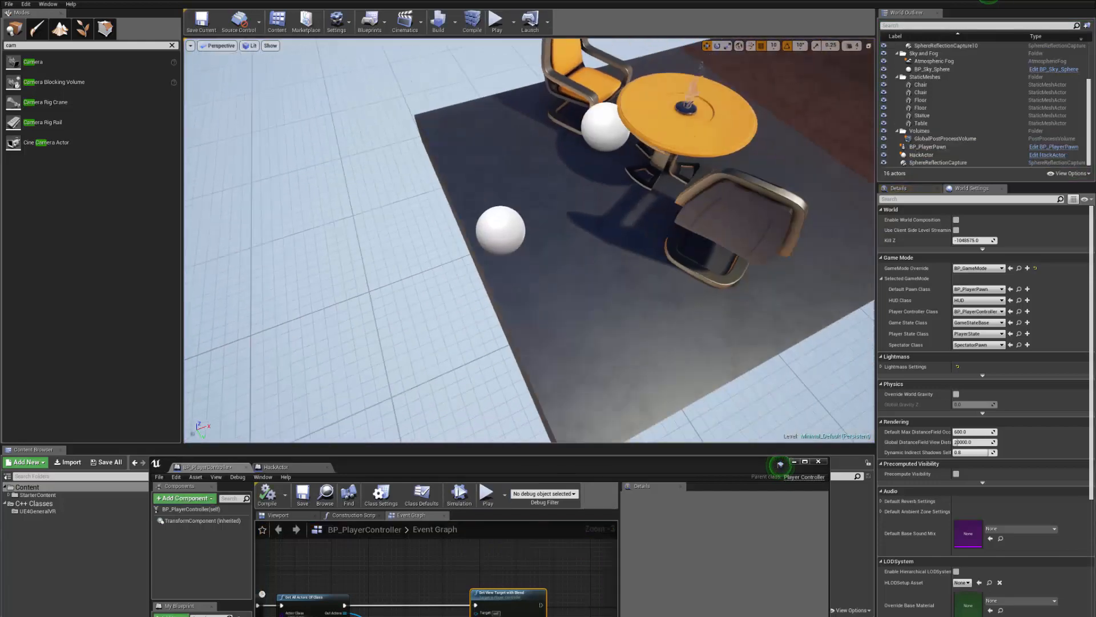
# - Select HackActor in the level and inspect the array Get node feeding Set View Target with Blend in the BP_PlayerController graph
pyautogui.click(414, 227)
pyautogui.moveTo(568, 460); pyautogui.dragTo(678, 139)
pyautogui.scroll(4, 635, 368)
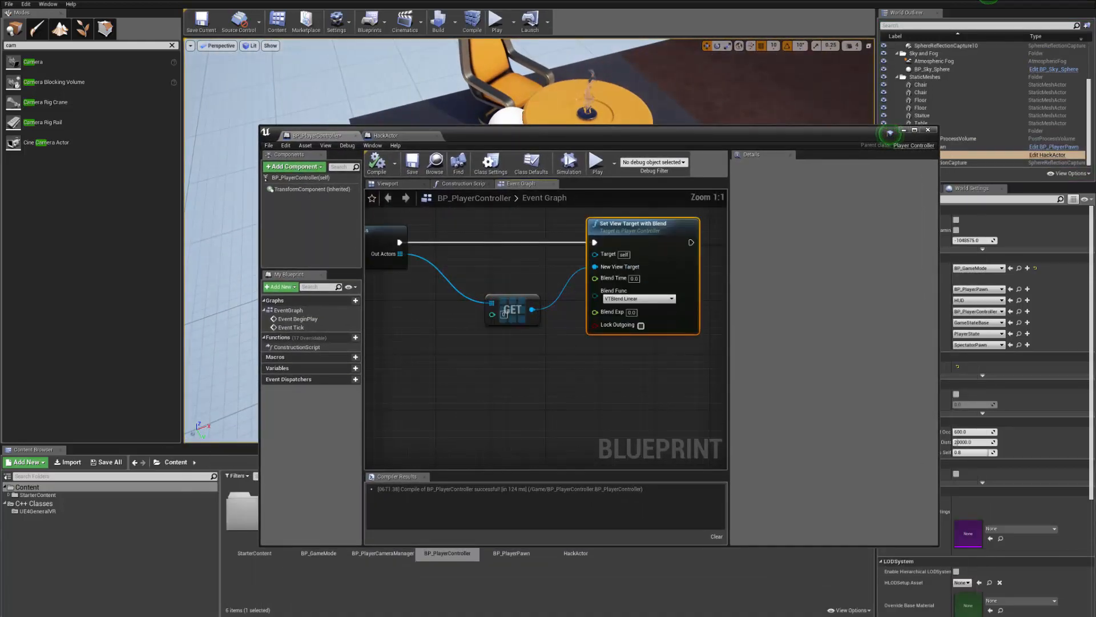
pyautogui.moveTo(702, 258); pyautogui.dragTo(554, 435)
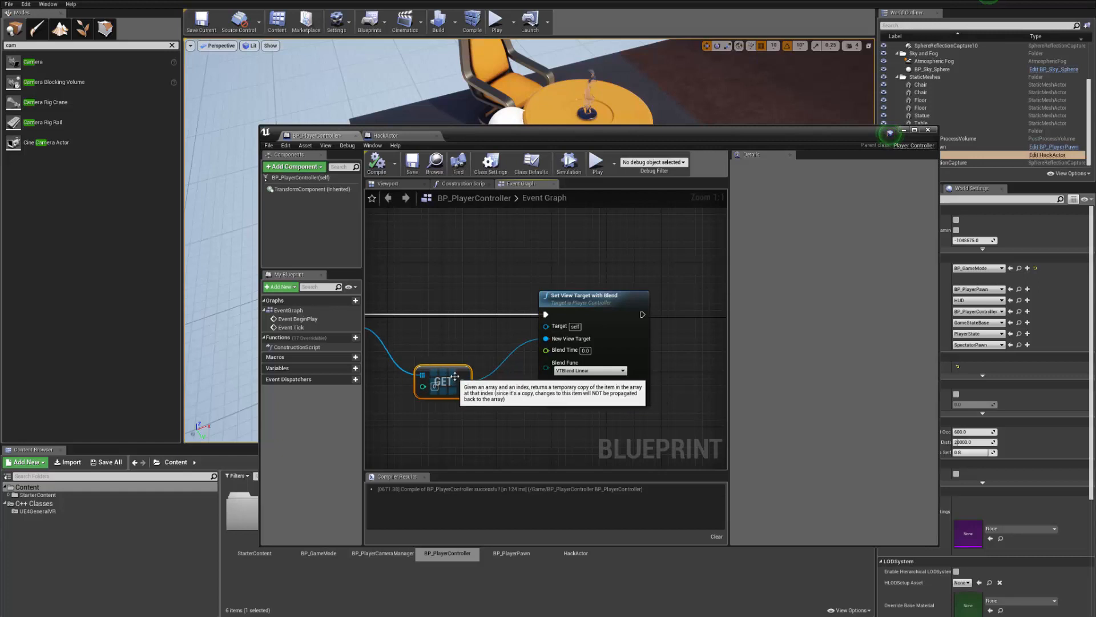
# - Inspect the Get node and the Set View Target with Blend node it feeds in the BP_PlayerController graph
pyautogui.click(473, 374)
pyautogui.scroll(-1, 524, 345)
pyautogui.scroll(1, 523, 345)
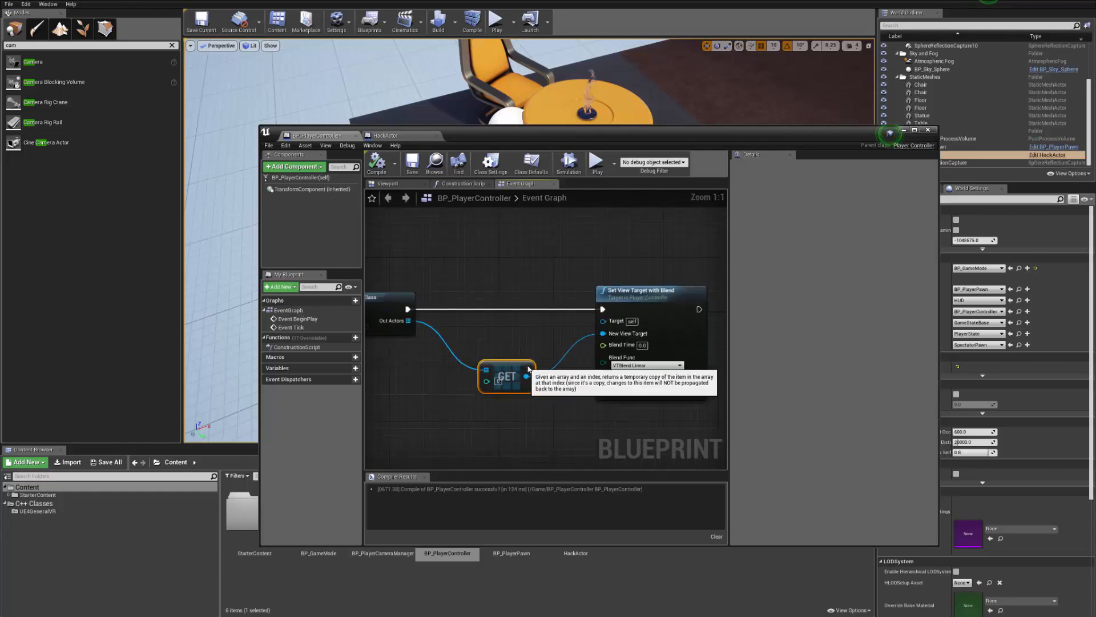
pyautogui.moveTo(524, 335); pyautogui.dragTo(441, 341, button='right')
pyautogui.scroll(-1, 441, 341)
pyautogui.moveTo(710, 249); pyautogui.dragTo(500, 441)
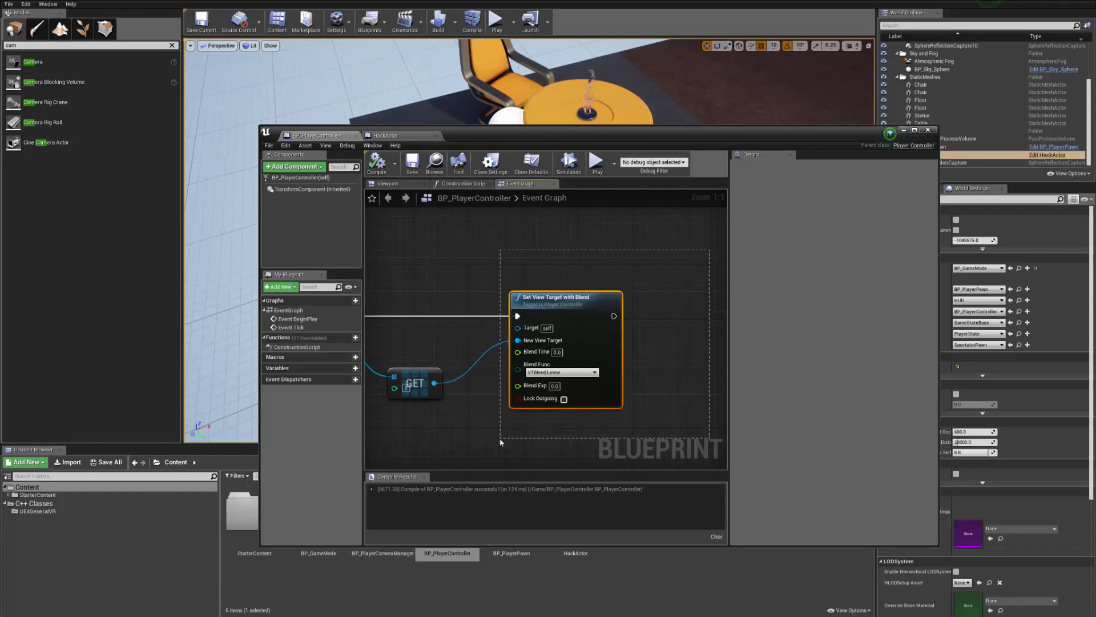
# - Look at BP_PlayerCameraManager, the camera manager class assigned in BP_PlayerController's defaults, and return to the controller's event graph
pyautogui.click(305, 178)
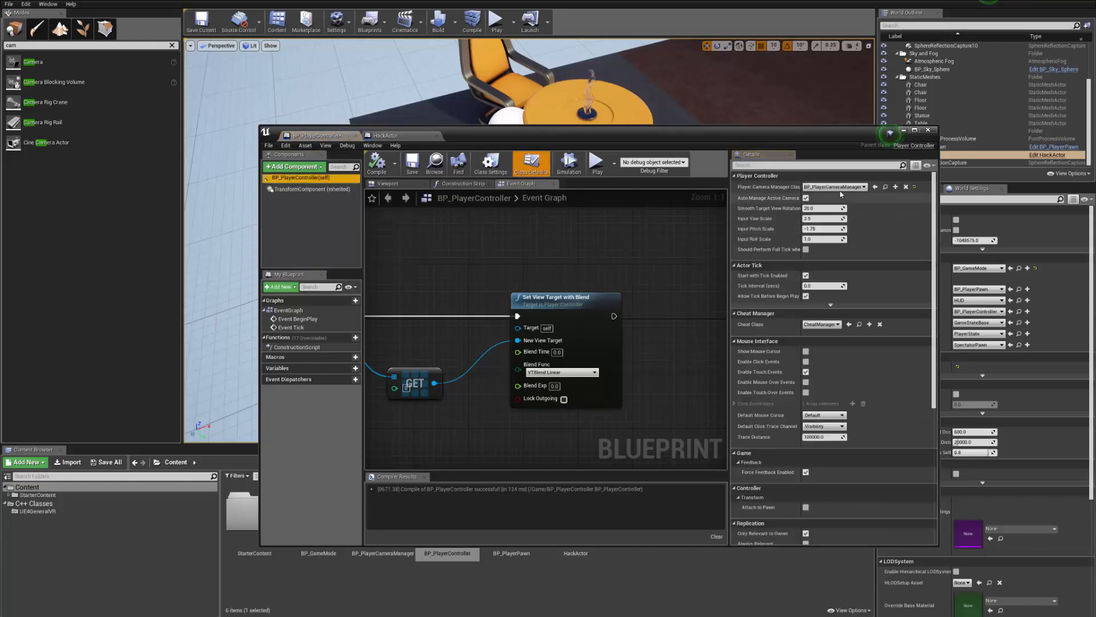
pyautogui.click(885, 186)
pyautogui.doubleClick(383, 552)
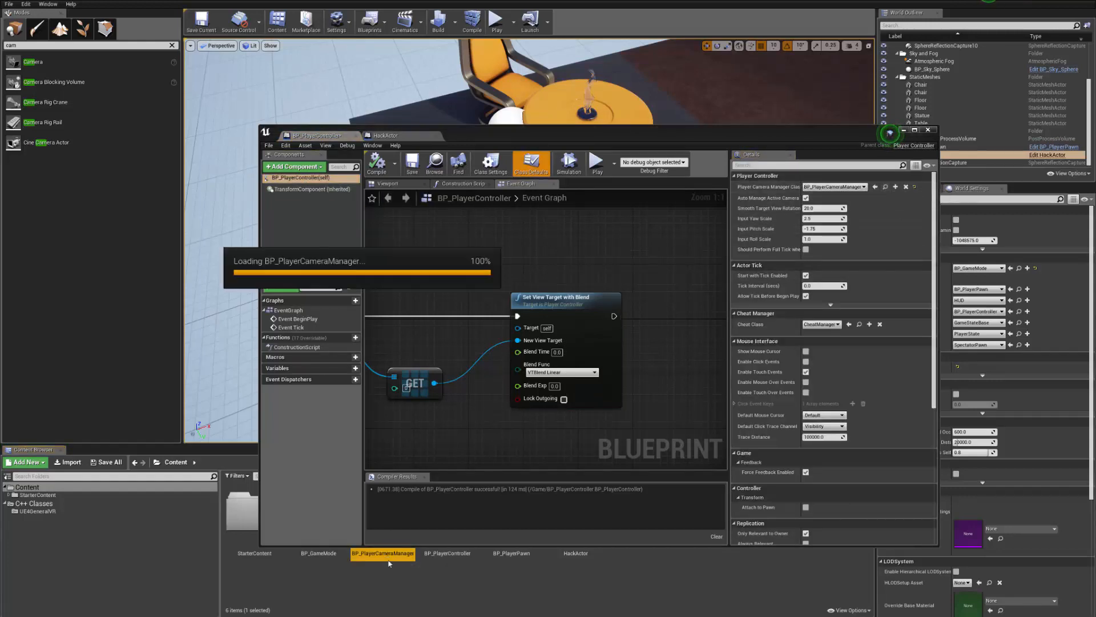
pyautogui.click(928, 130)
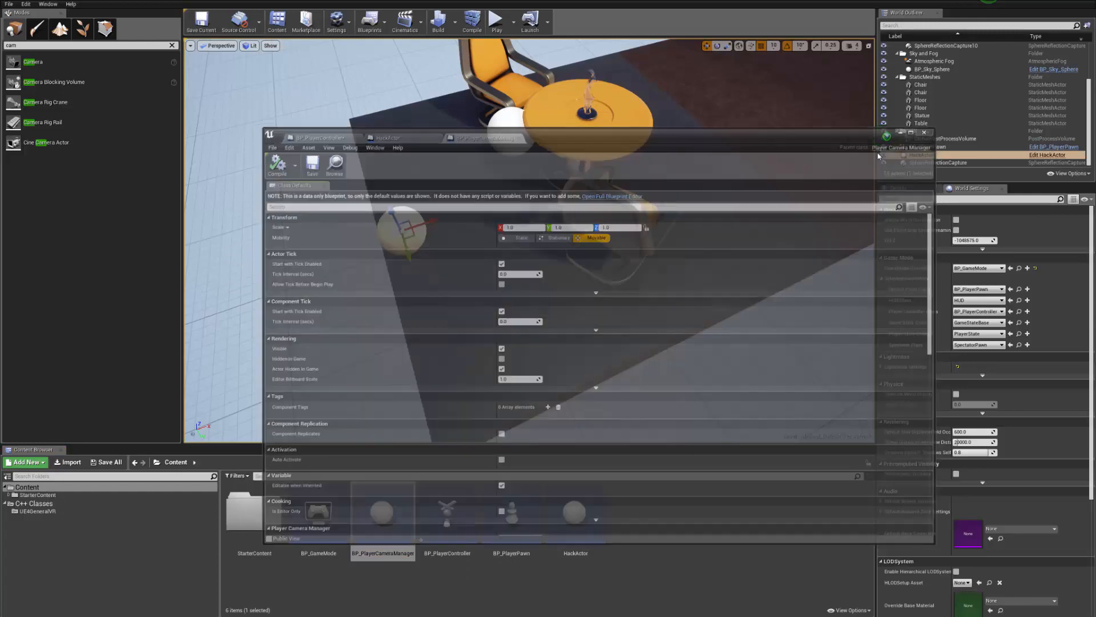
pyautogui.doubleClick(438, 522)
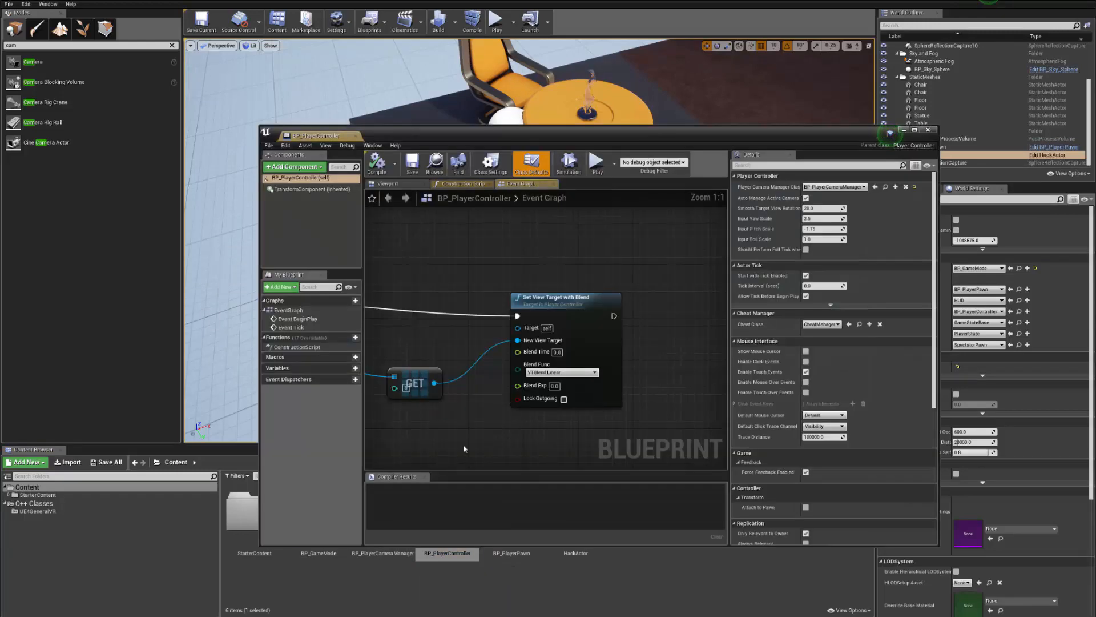
pyautogui.moveTo(449, 425); pyautogui.dragTo(504, 393, button='right')
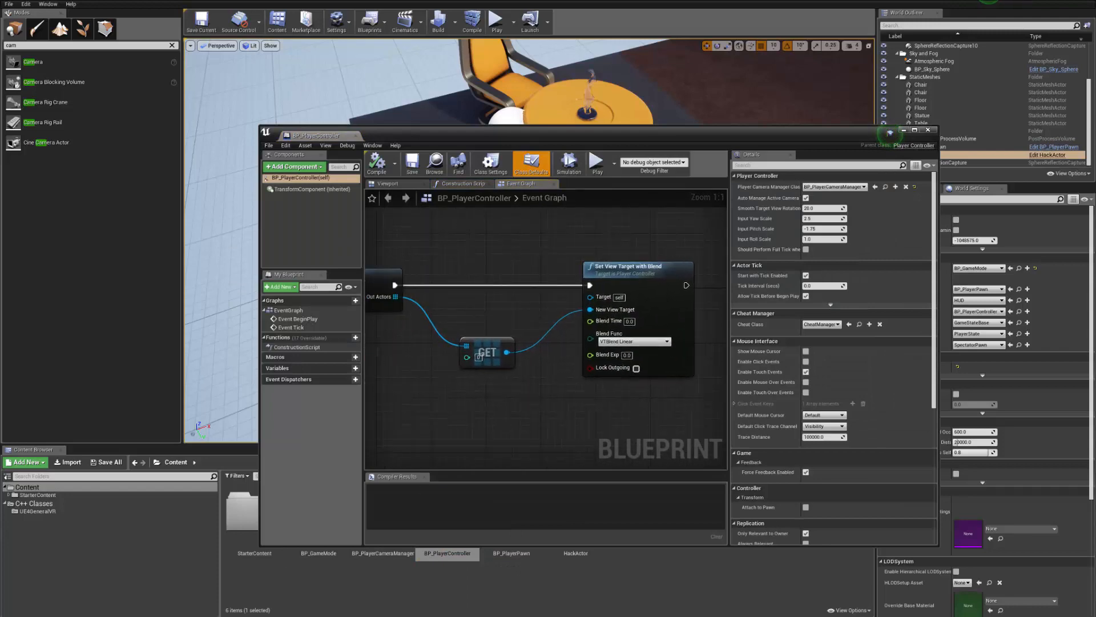
# - Switch to Visual Studio, enlarge the code area, and review the view target assignment code in PlayerCameraManager.cpp
pyautogui.hotkey('alt', 'Tab')
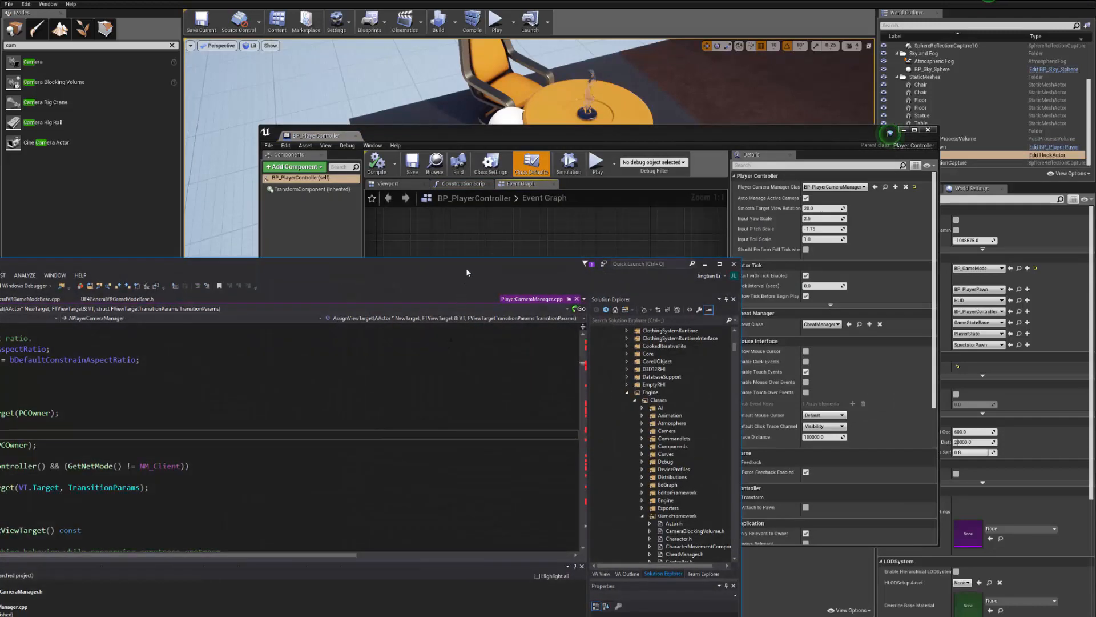
pyautogui.moveTo(466, 268); pyautogui.dragTo(732, 60)
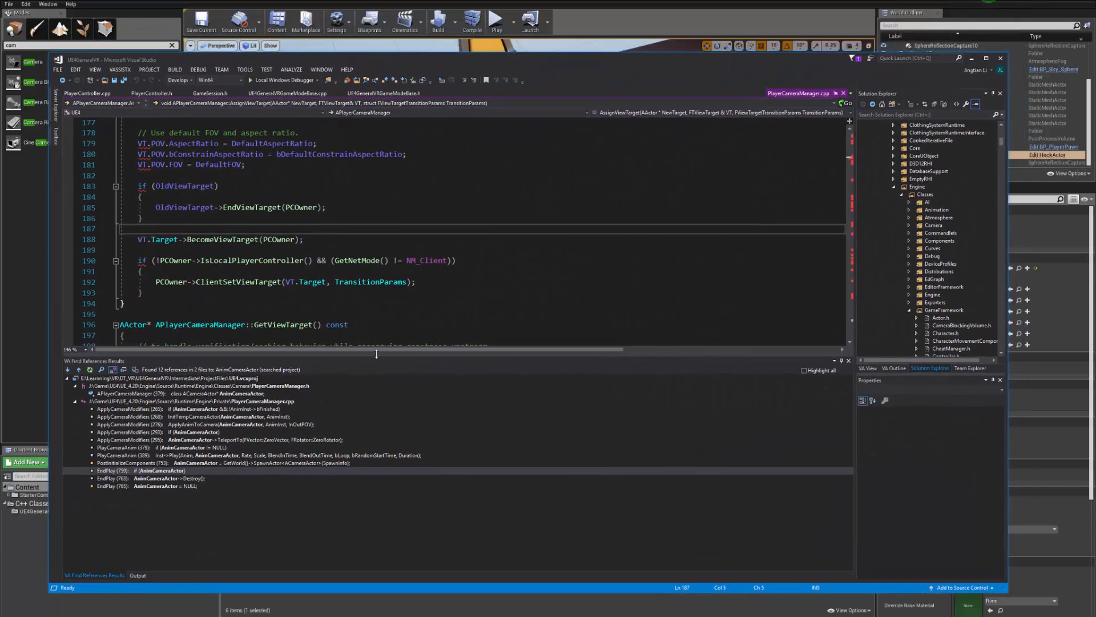
pyautogui.moveTo(376, 354); pyautogui.dragTo(376, 455)
pyautogui.scroll(3, 255, 261)
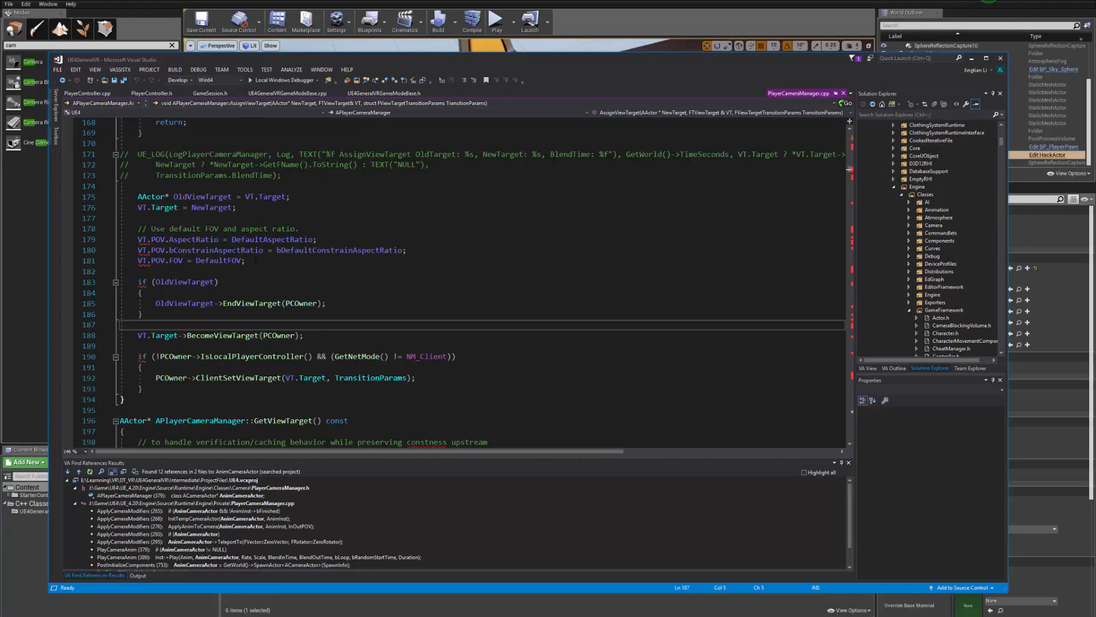
pyautogui.scroll(14, 255, 261)
pyautogui.scroll(5, 448, 290)
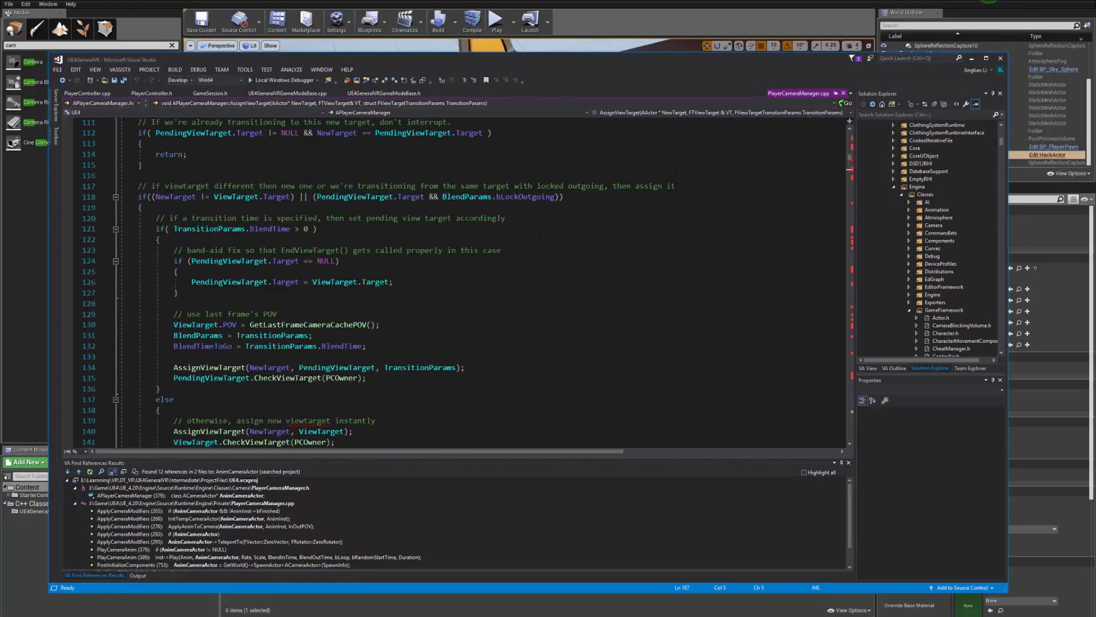
# - Open the matching header PlayerCameraManager.h and locate the ViewTarget comment above the FTViewTarget struct
pyautogui.click(448, 292)
pyautogui.hotkey('alt', 'o')
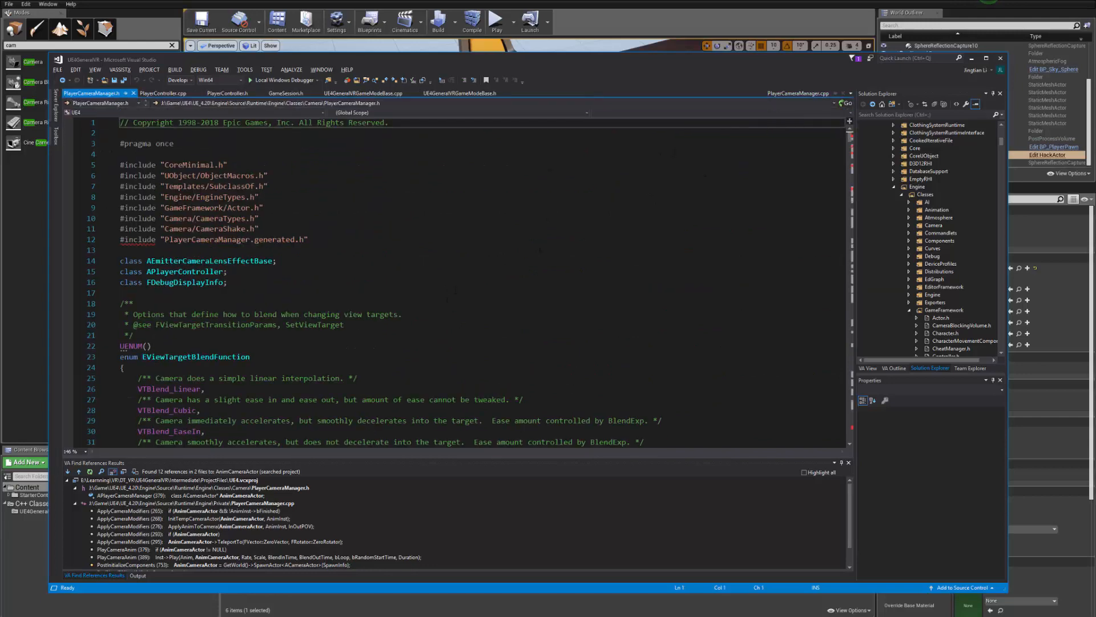
pyautogui.scroll(-12, 308, 292)
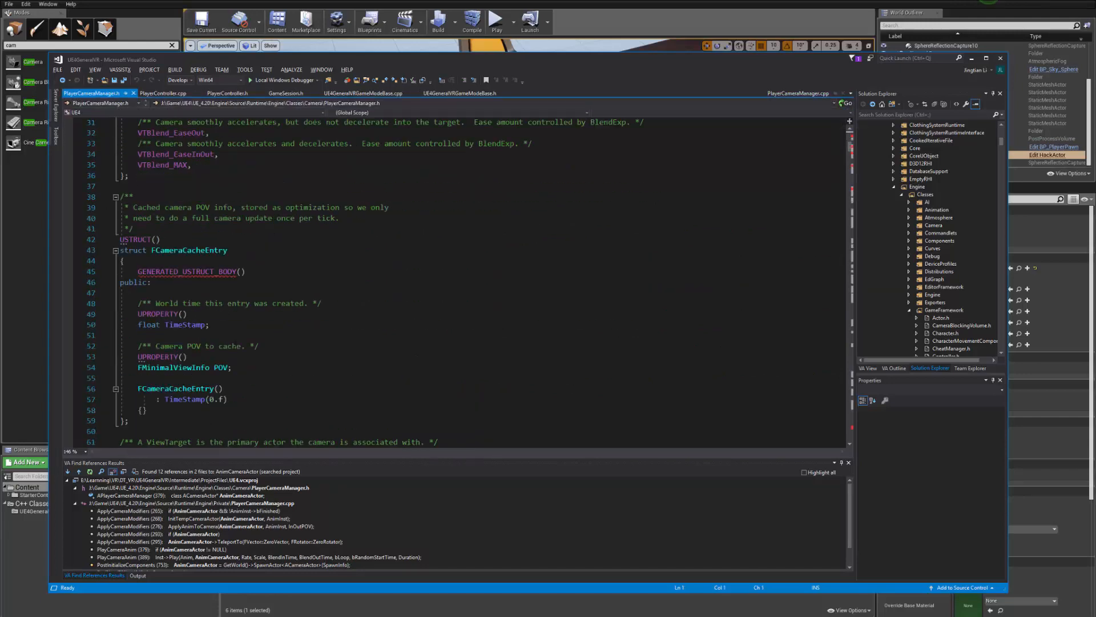
pyautogui.scroll(-9, 235, 342)
pyautogui.scroll(4, 236, 341)
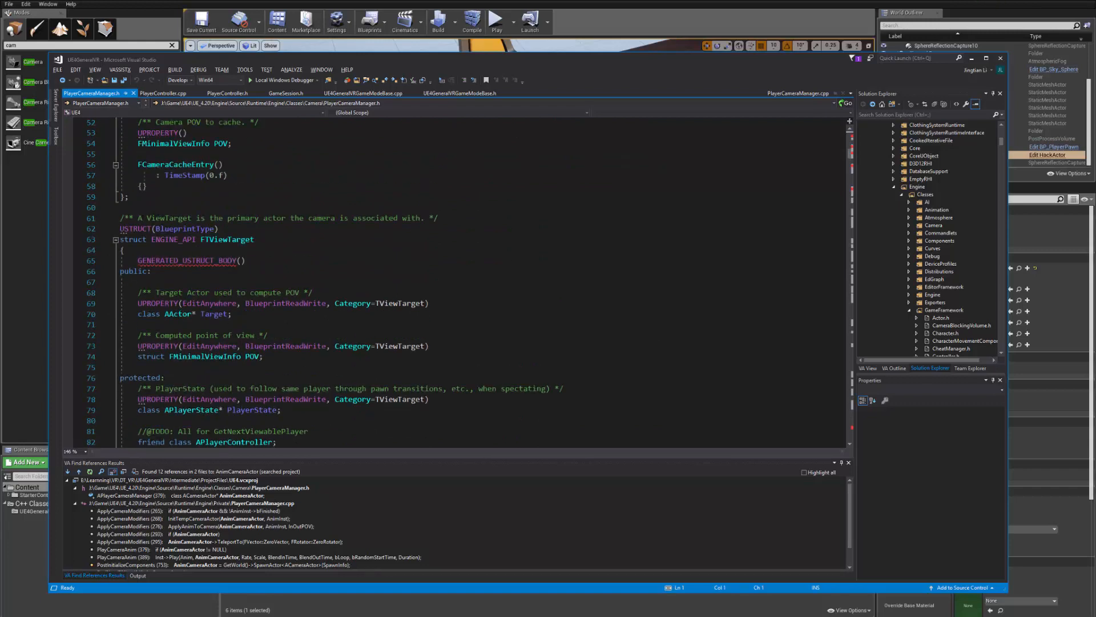
pyautogui.moveTo(143, 218); pyautogui.dragTo(197, 218)
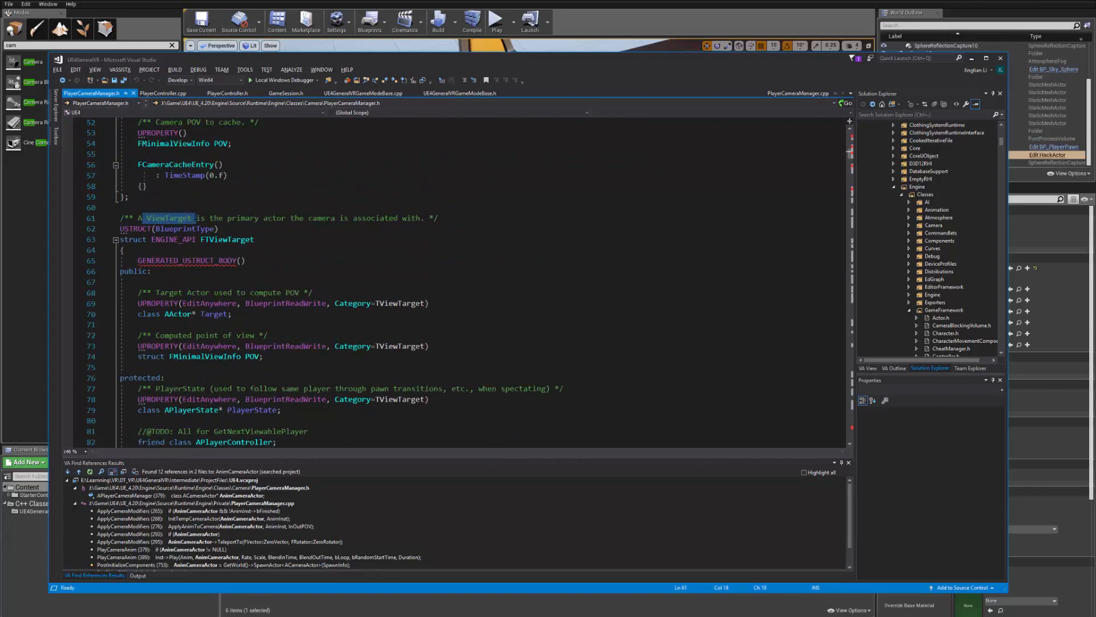
# - Examine the Target and POV members and the remaining declarations of the FTViewTarget struct
pyautogui.scroll(-2, 263, 269)
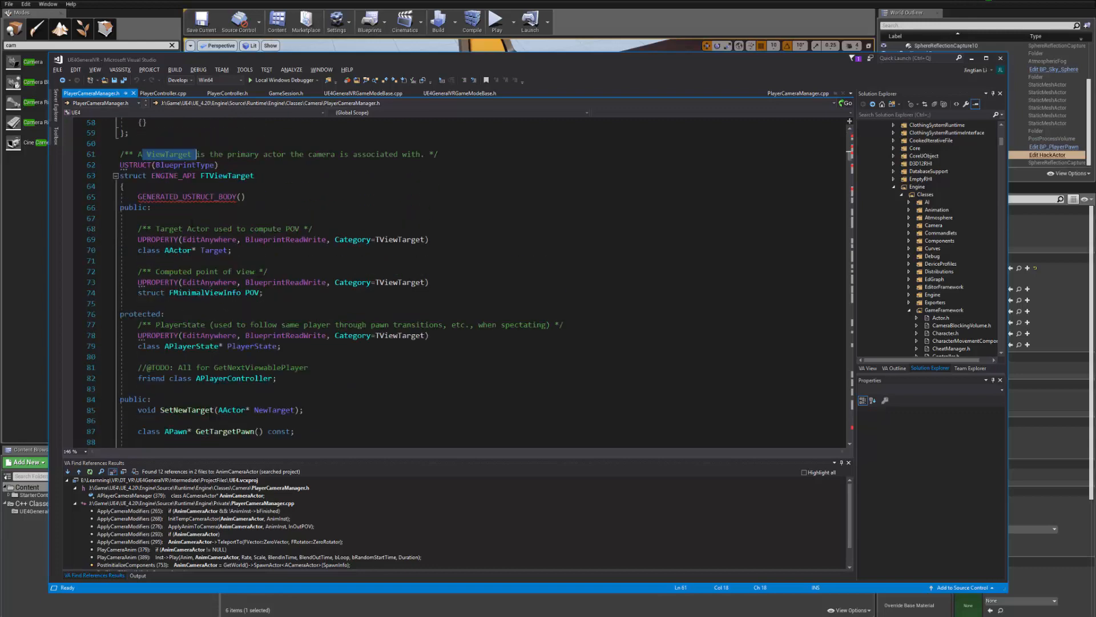
pyautogui.doubleClick(211, 253)
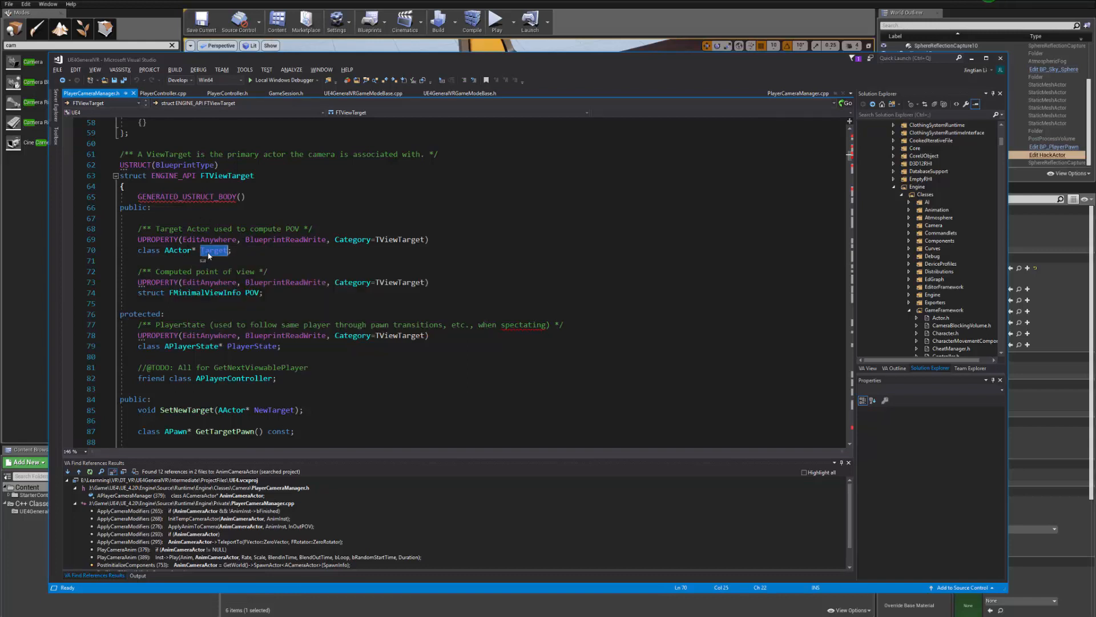
pyautogui.scroll(-2, 209, 254)
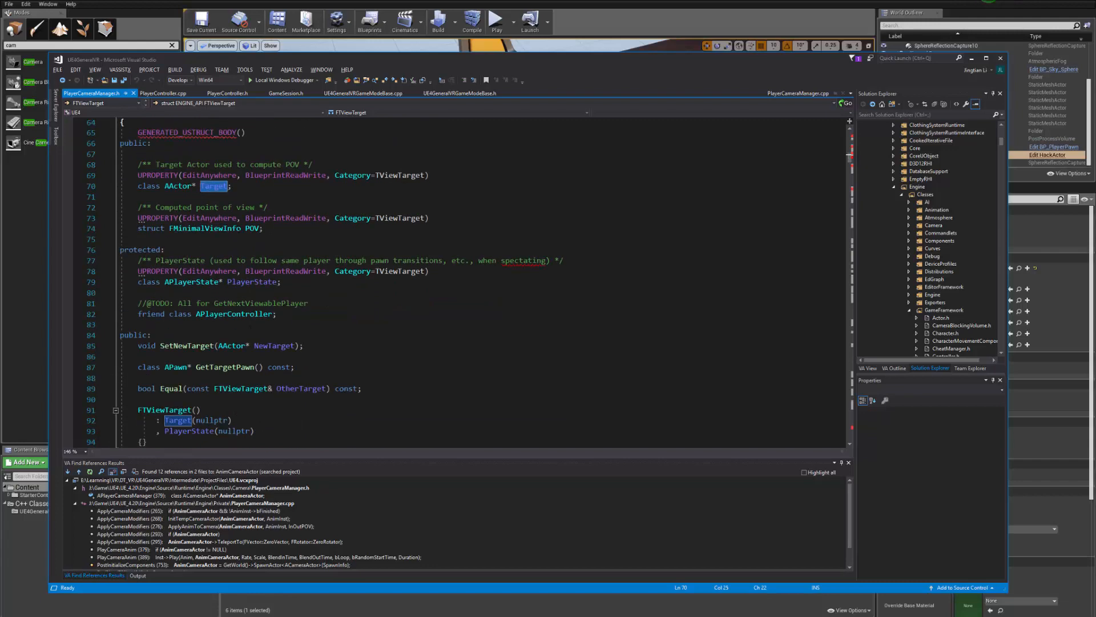
pyautogui.doubleClick(254, 229)
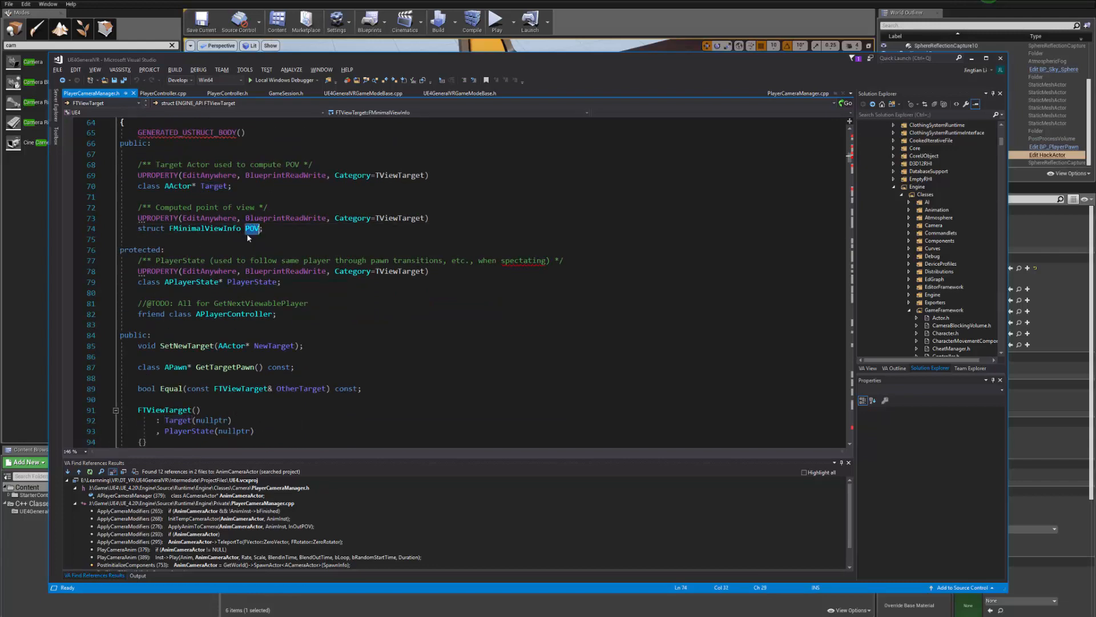
pyautogui.scroll(-1, 247, 233)
pyautogui.scroll(-5, 228, 262)
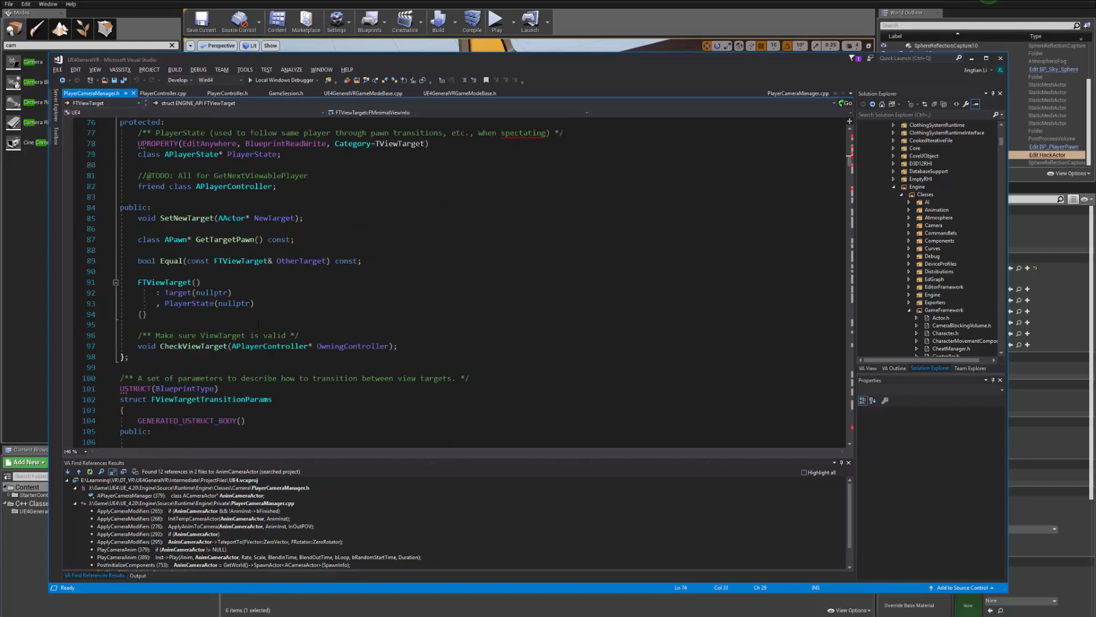
# - Read on past FViewTargetTransitionParams to the APlayerCameraManager class declaration and highlight its AActor base class
pyautogui.scroll(-4, 298, 300)
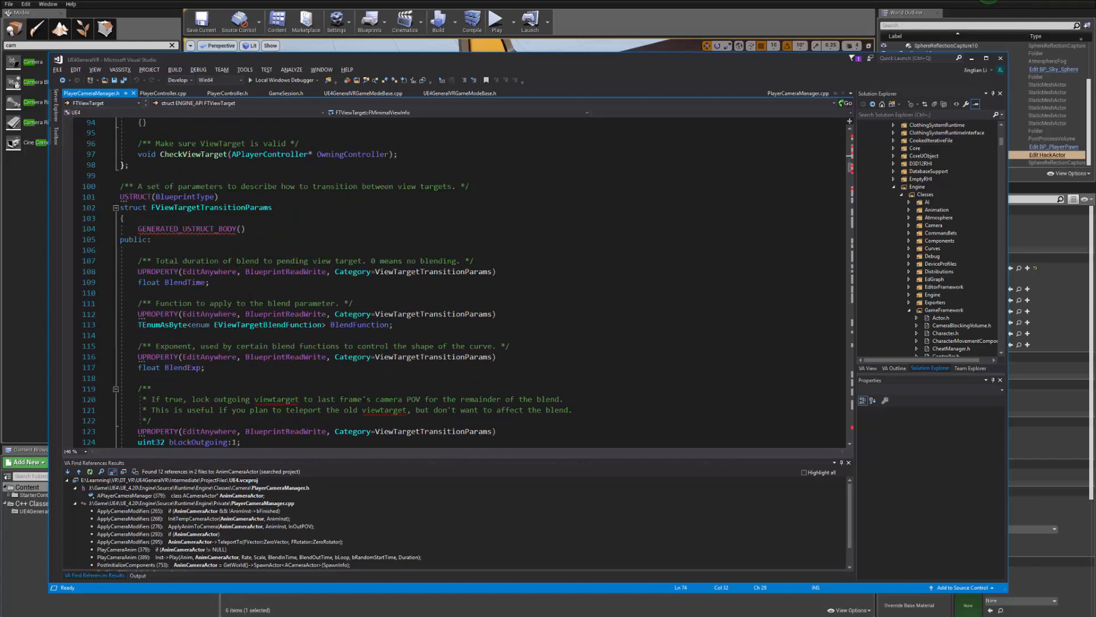
pyautogui.scroll(-20, 400, 283)
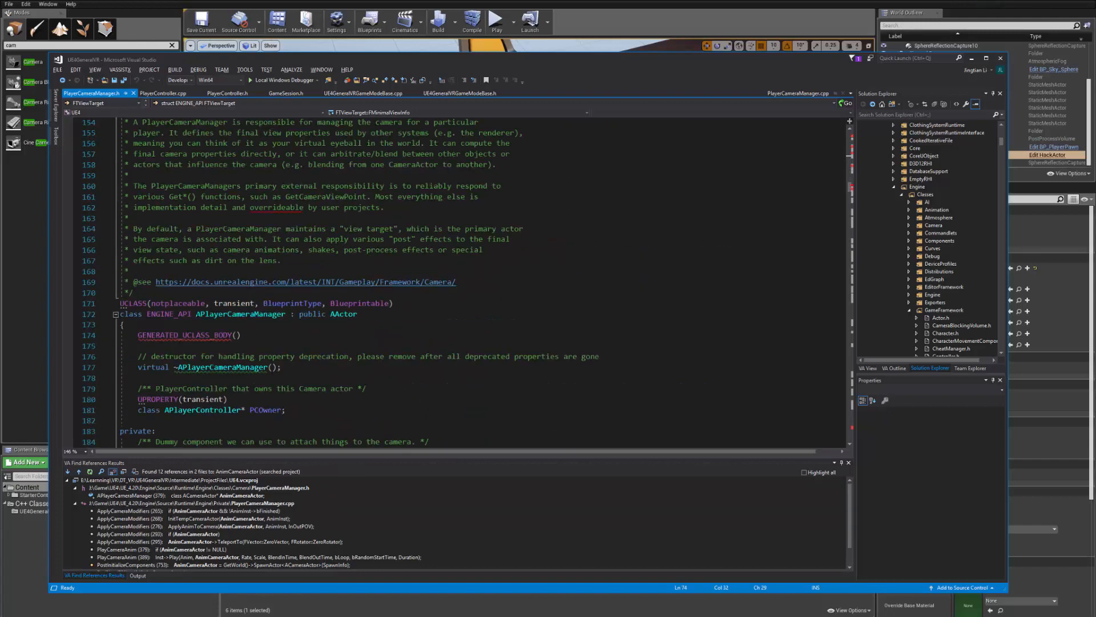
pyautogui.doubleClick(257, 315)
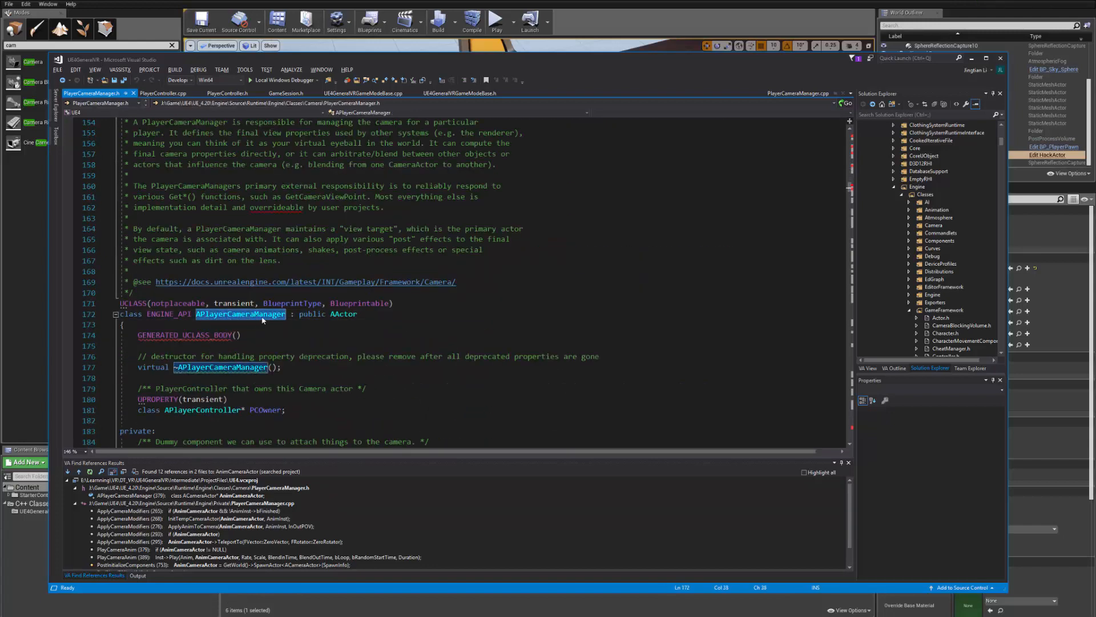
pyautogui.doubleClick(344, 315)
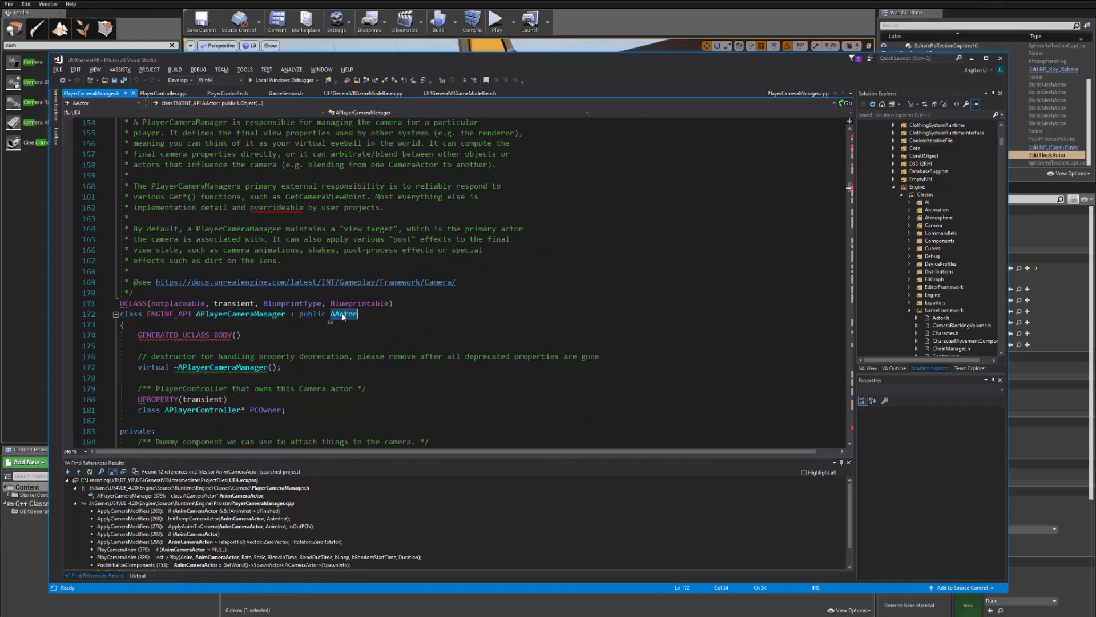
# - Look through the members of APlayerCameraManager down to the ViewTarget and PendingViewTarget declarations
pyautogui.scroll(-5, 346, 315)
pyautogui.click(236, 325)
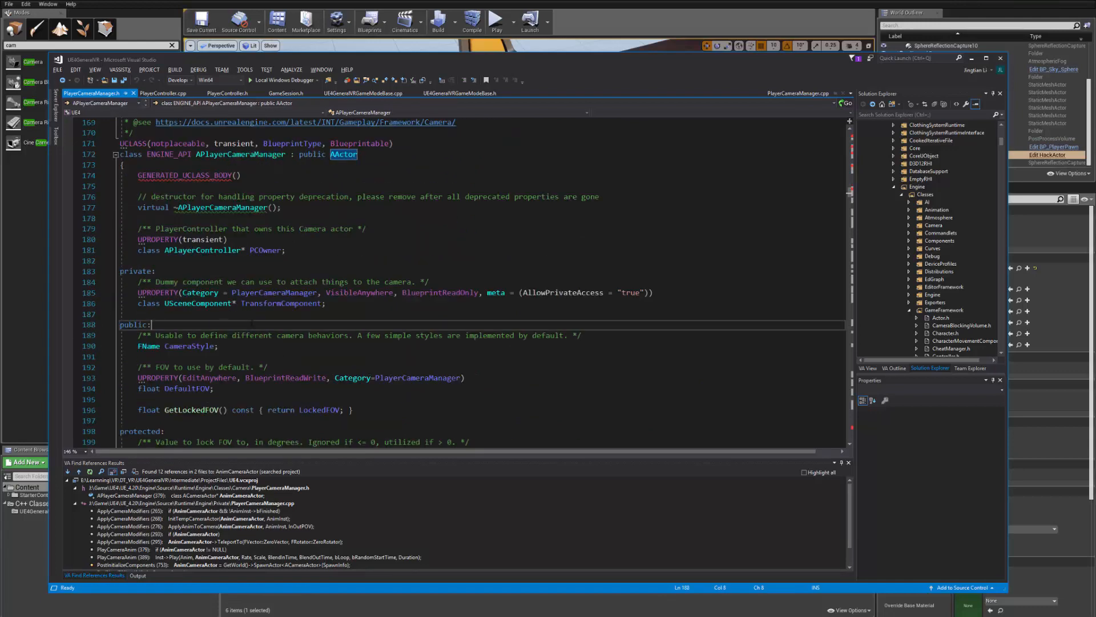
pyautogui.scroll(-20, 236, 308)
pyautogui.scroll(-7, 237, 306)
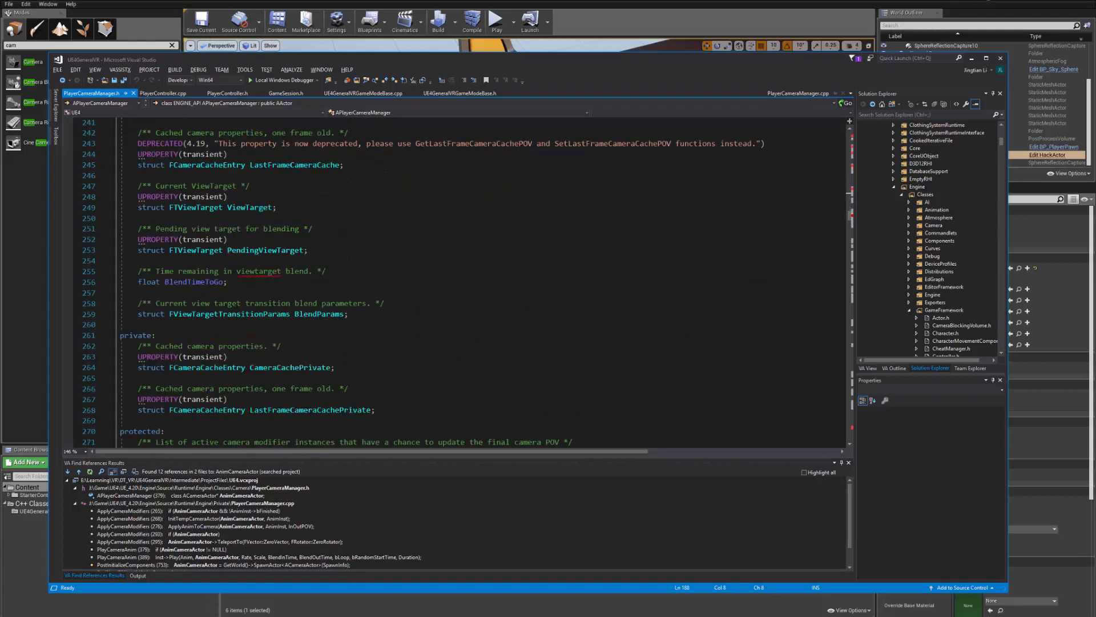
# - Search PlayerCameraManager.h for "cameraAcot" and dismiss the search message
pyautogui.hotkey('ctrl', 'f')
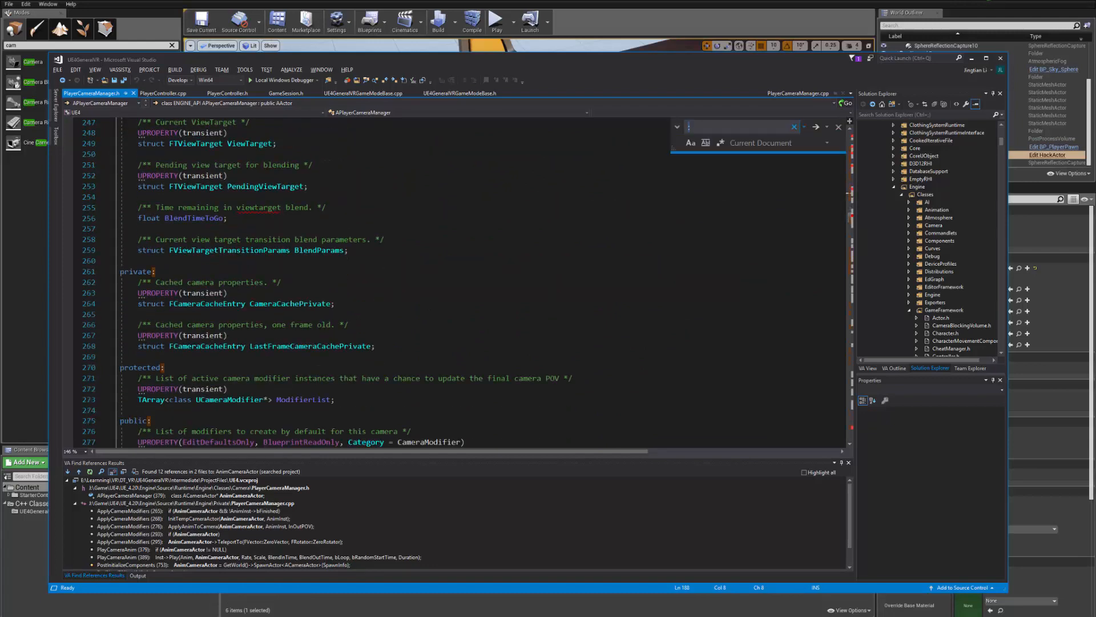
pyautogui.write('camera')
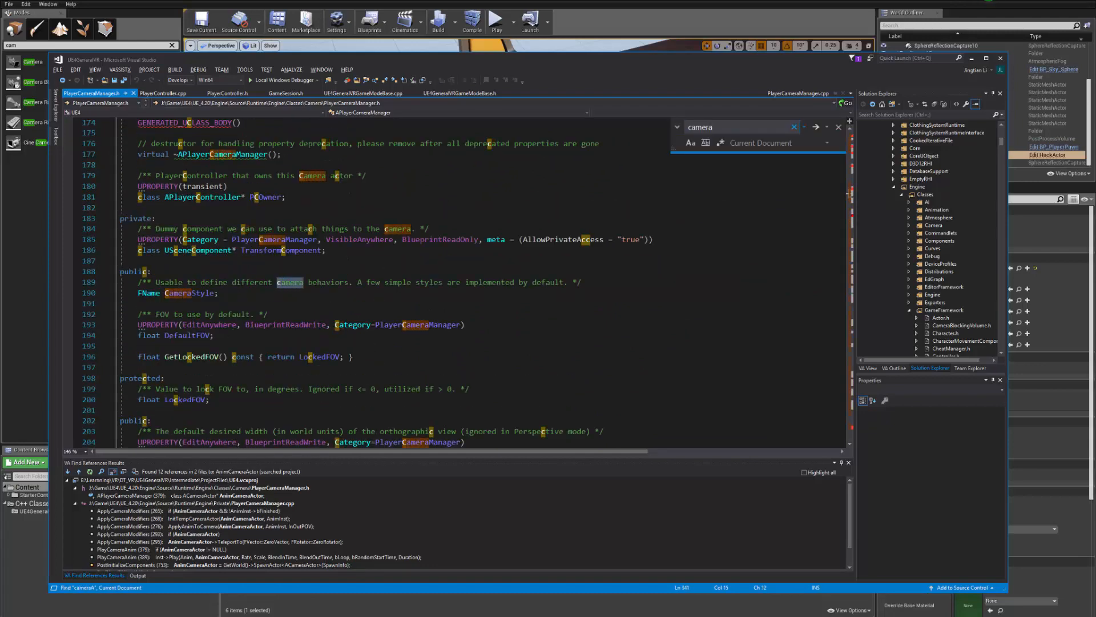
pyautogui.write('Acot')
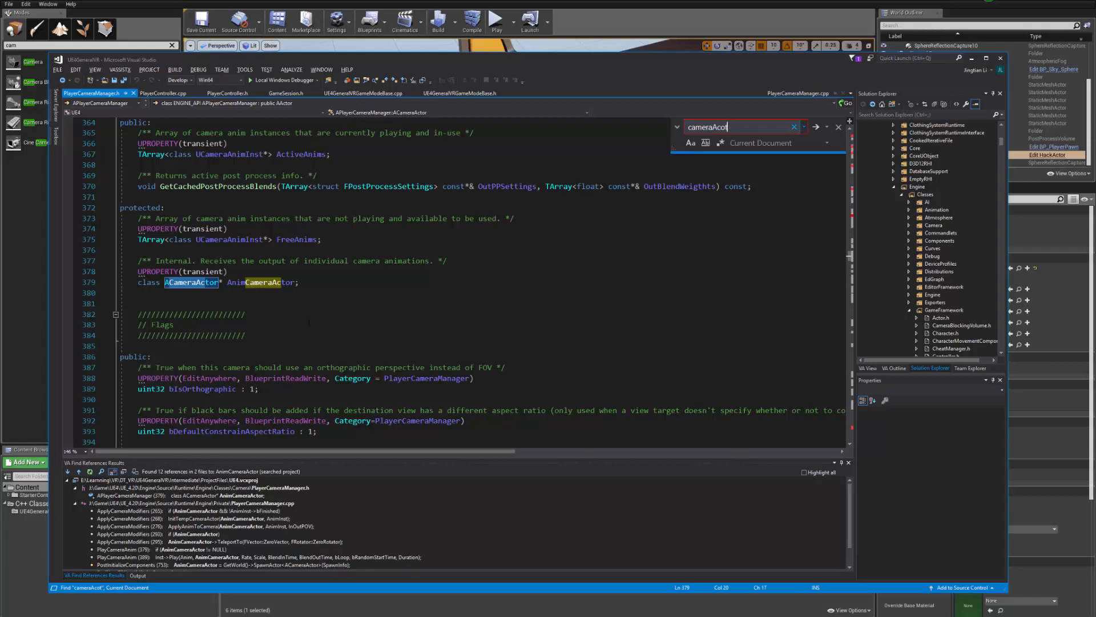
pyautogui.click(815, 127)
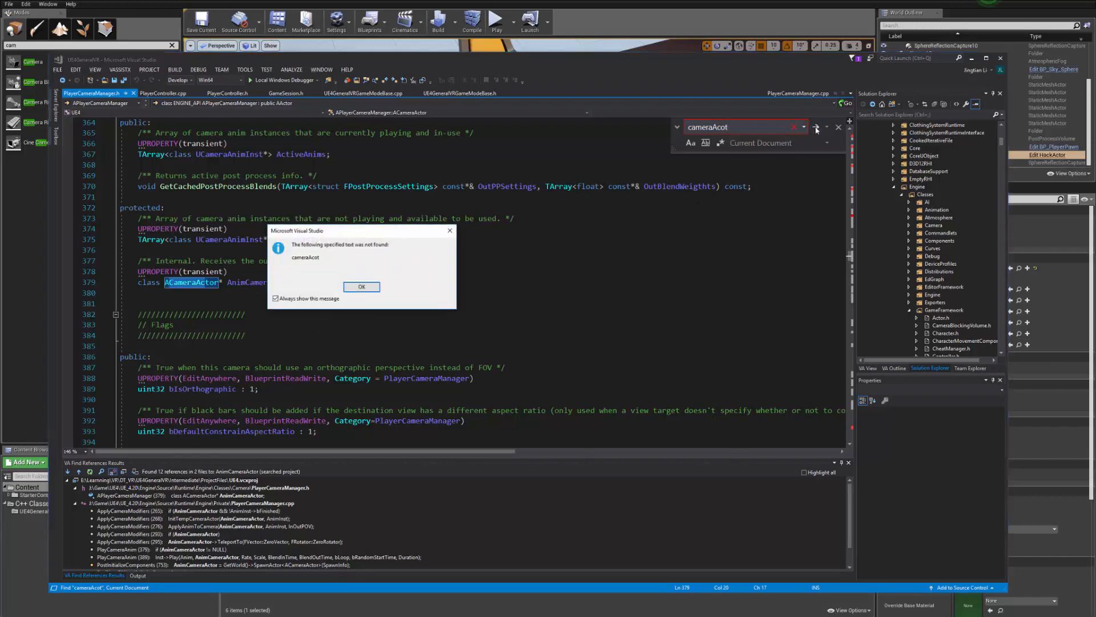
pyautogui.click(360, 287)
# - Examine the ACameraActor type of the AnimCameraActor member and the comment describing its purpose
pyautogui.doubleClick(185, 282)
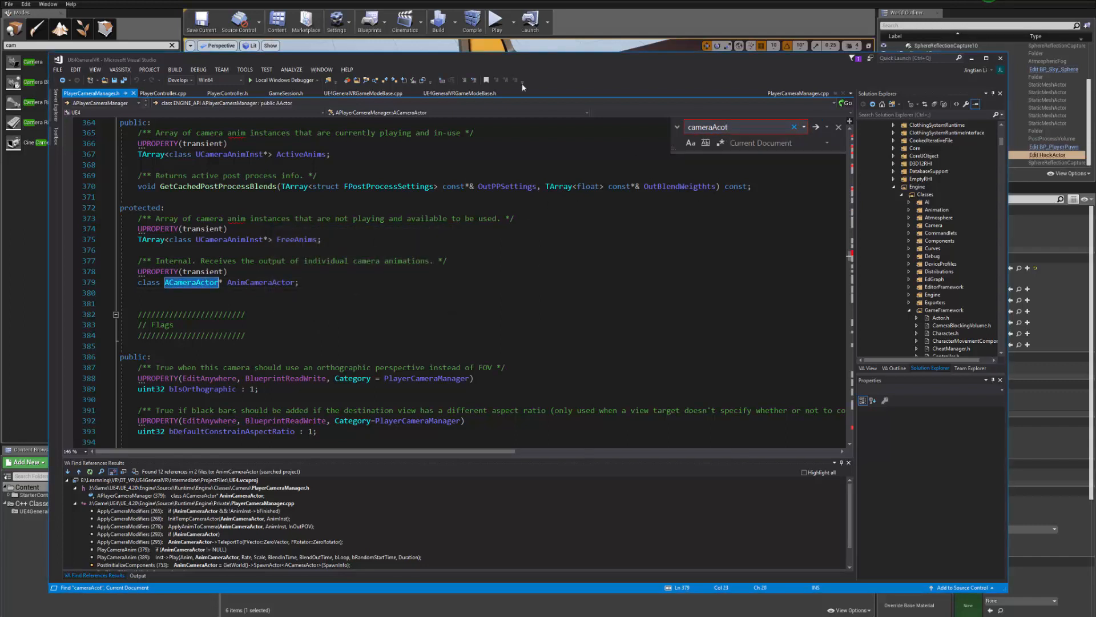
pyautogui.scroll(1, 466, 282)
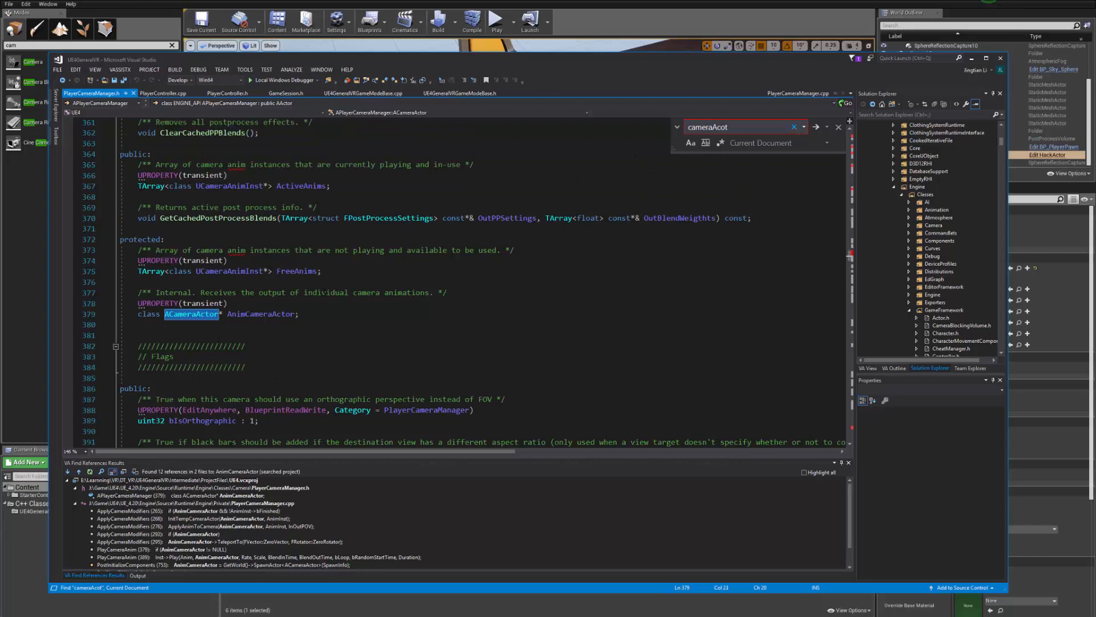
pyautogui.moveTo(428, 293); pyautogui.dragTo(371, 292)
pyautogui.click(357, 314)
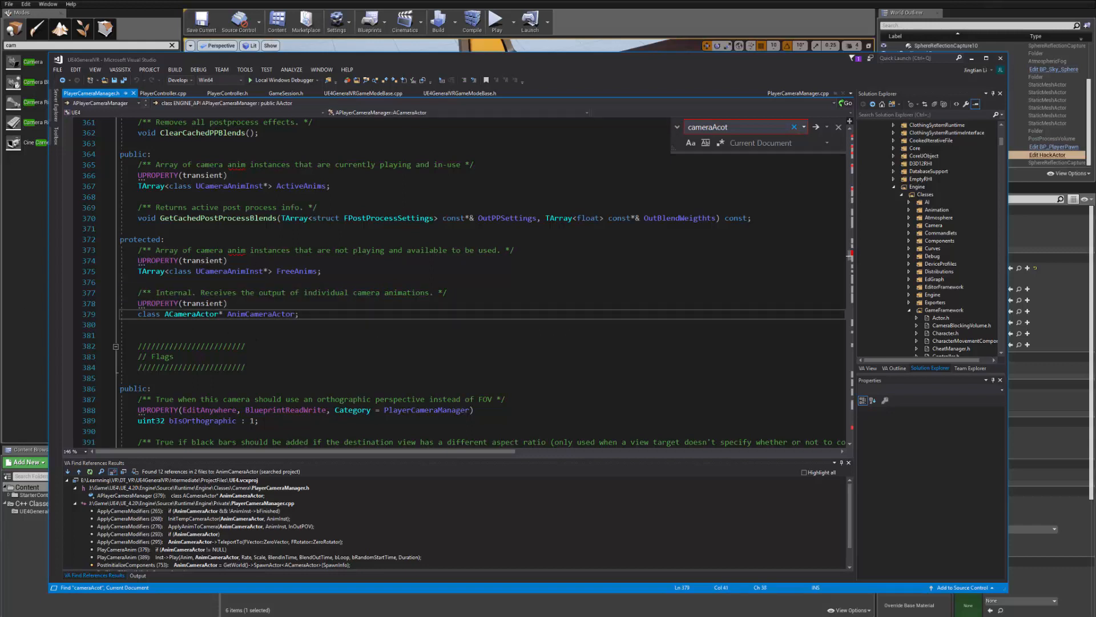
pyautogui.scroll(1, 670, 186)
# - Search PlayerCameraManager.h for "cameraCompon"
pyautogui.moveTo(734, 129); pyautogui.dragTo(713, 128)
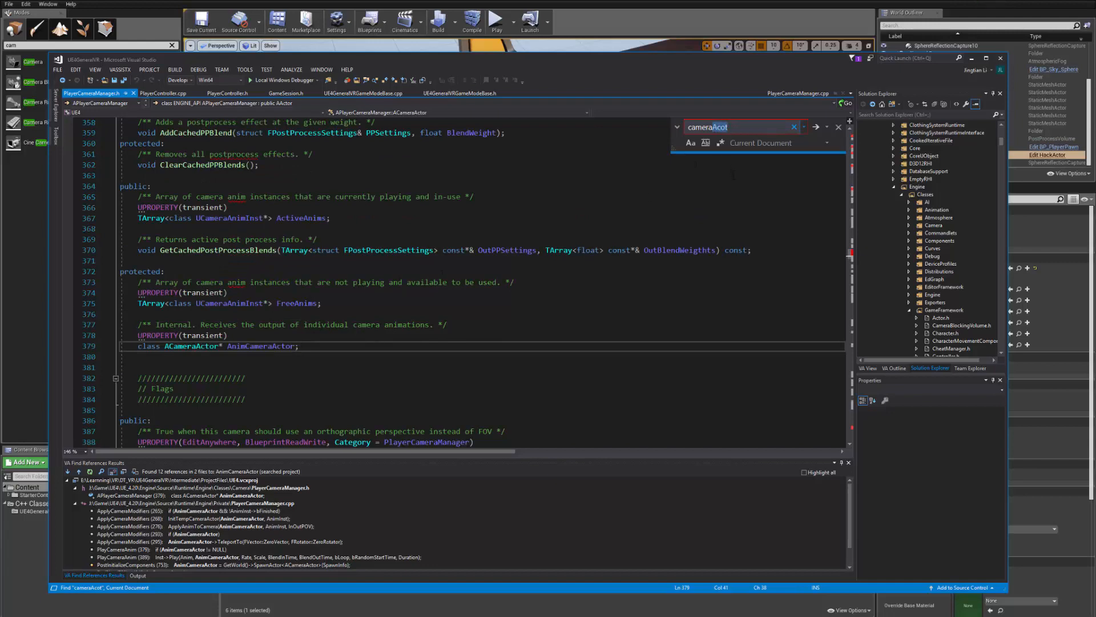
pyautogui.write('Compon')
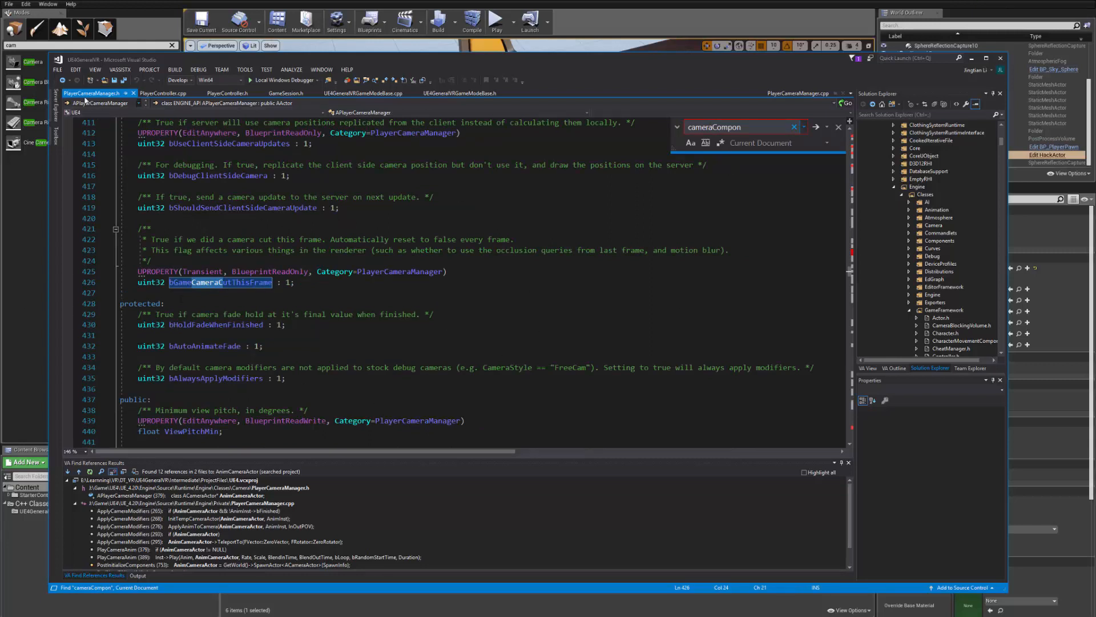
# - Clear and close the search in PlayerCameraManager.h, and look back through the class declarations up to the FTViewTarget struct
pyautogui.click(794, 127)
pyautogui.scroll(20, 247, 365)
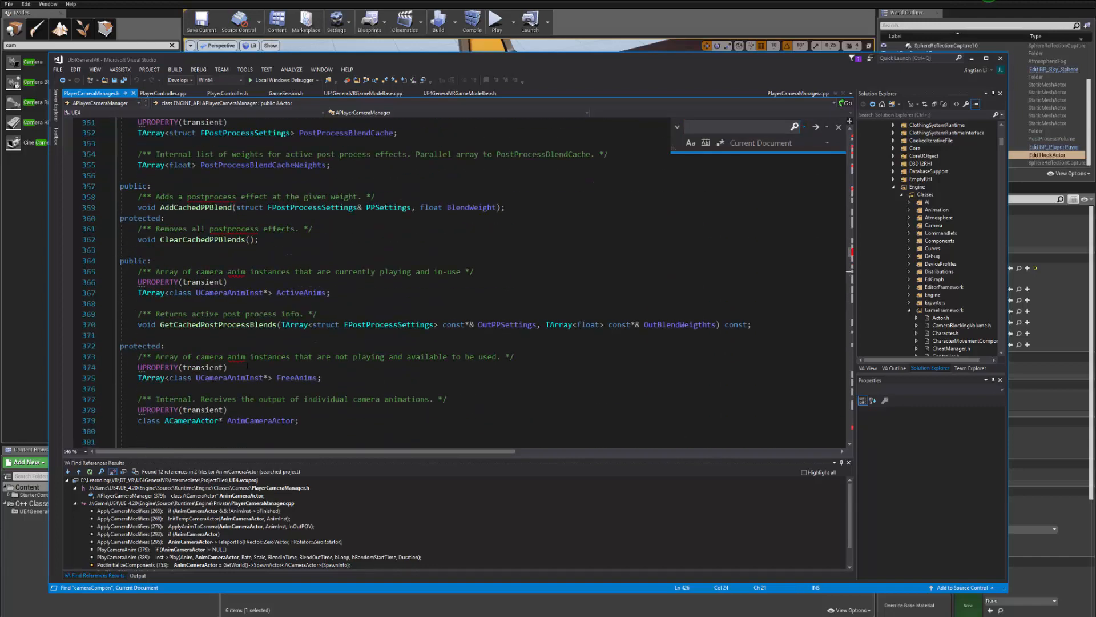
pyautogui.scroll(13, 248, 367)
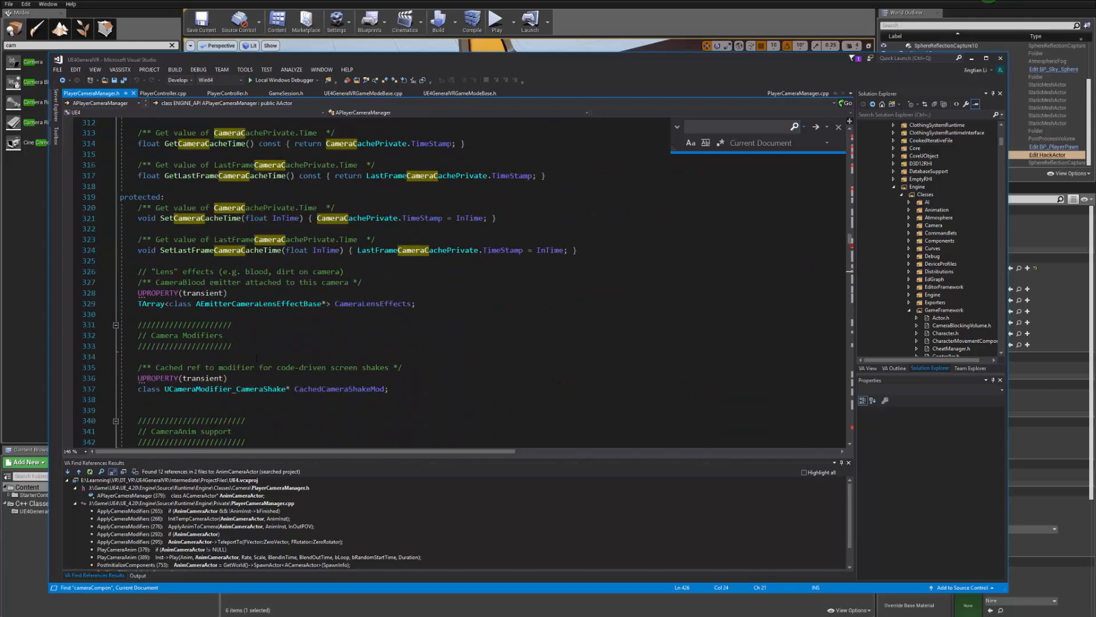
pyautogui.scroll(20, 256, 357)
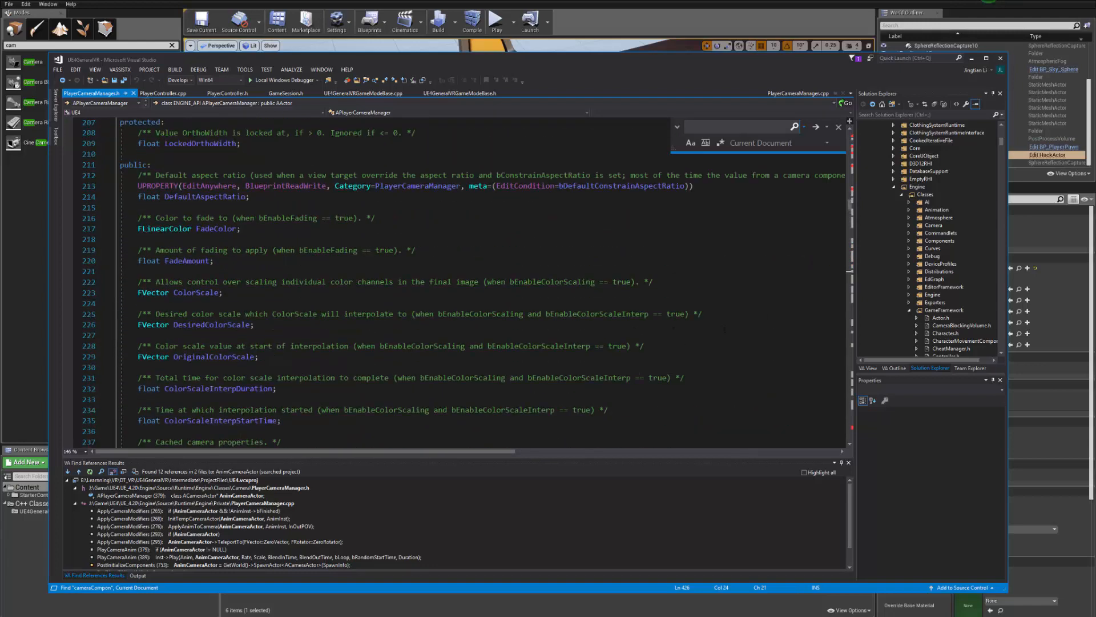
pyautogui.click(838, 127)
pyautogui.scroll(4, 853, 294)
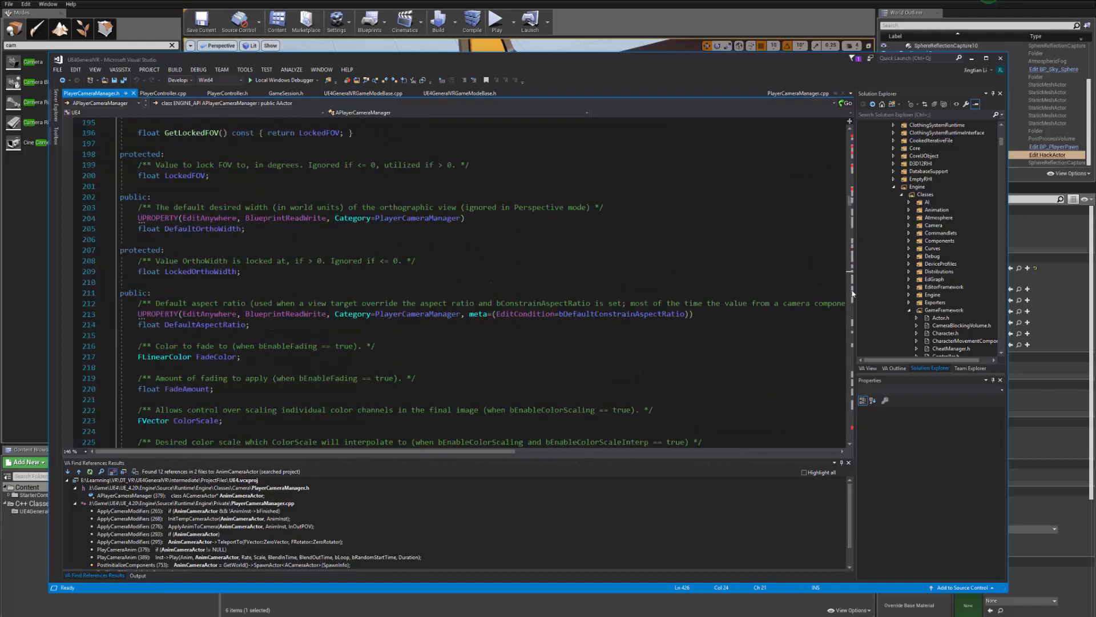
pyautogui.scroll(20, 241, 278)
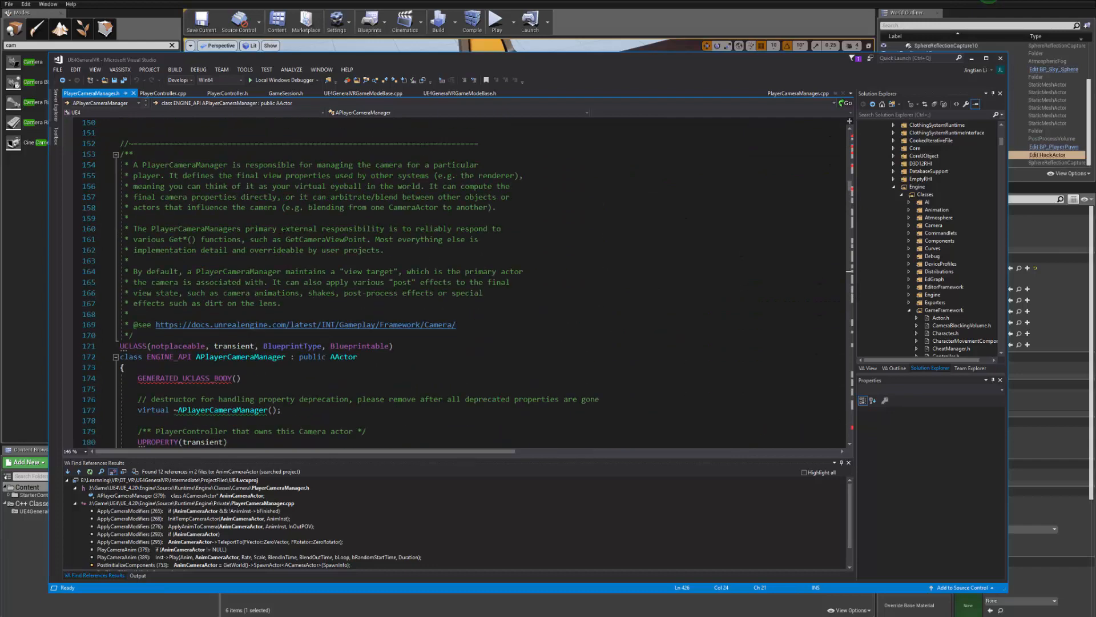
pyautogui.scroll(5, 240, 280)
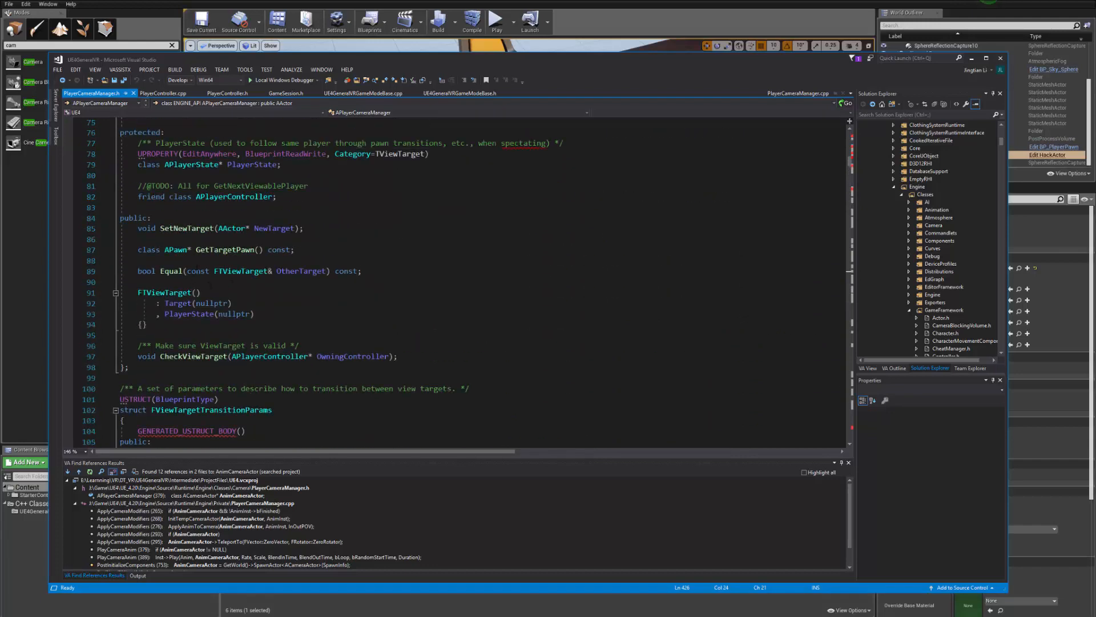
# - Examine the FTViewTarget struct, including its Target actor member and the APlayerController friend declaration
pyautogui.scroll(5, 241, 279)
pyautogui.doubleClick(214, 229)
pyautogui.scroll(3, 214, 229)
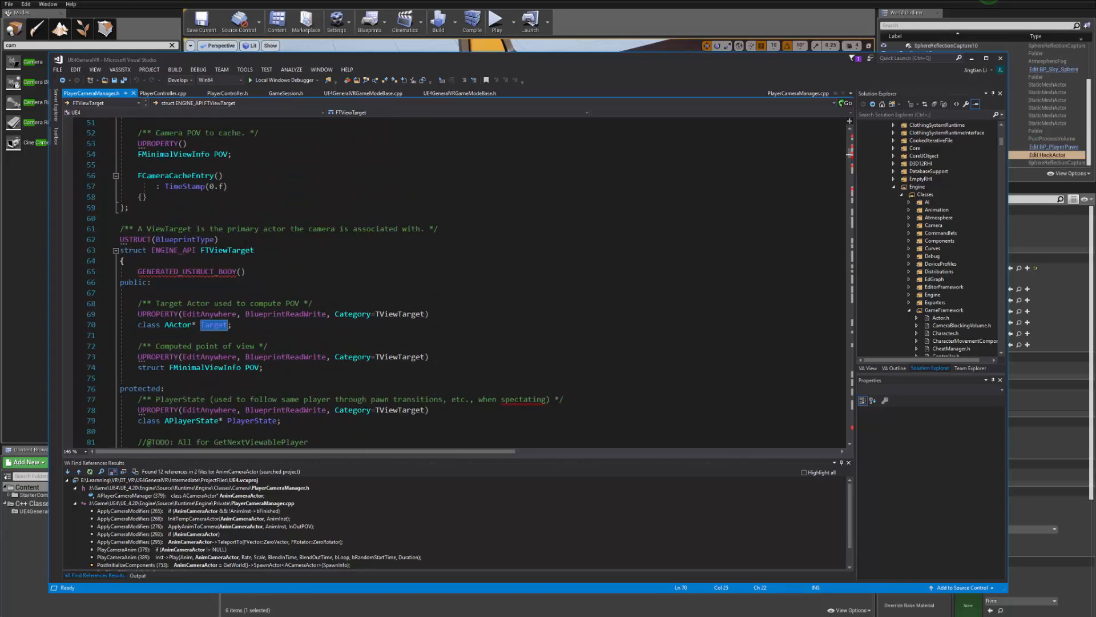
pyautogui.doubleClick(207, 251)
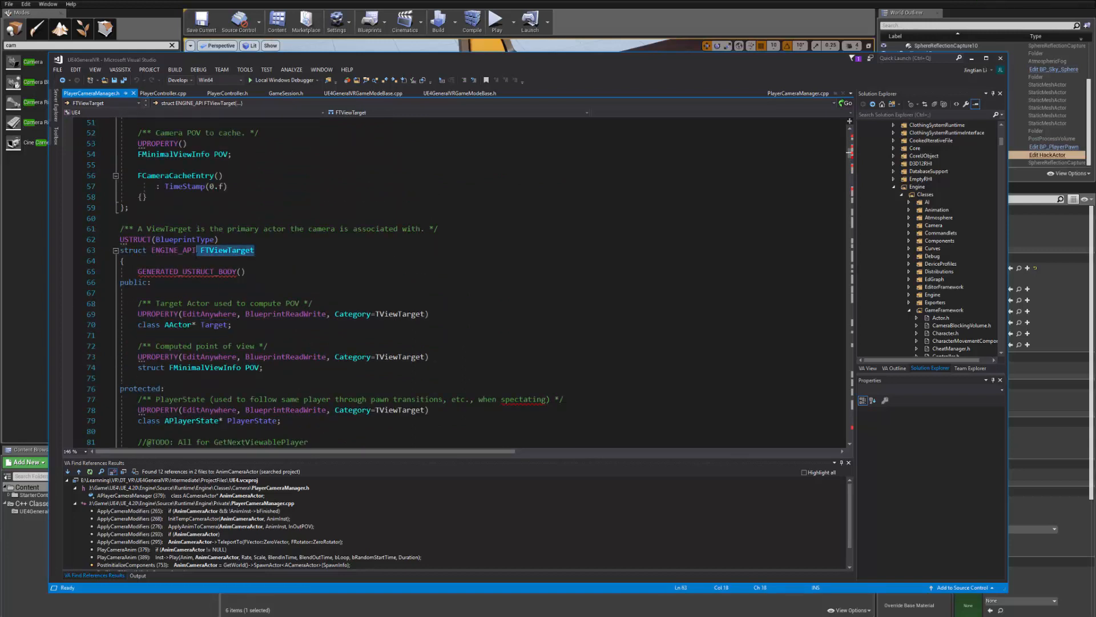
pyautogui.scroll(-2, 207, 251)
pyautogui.doubleClick(214, 261)
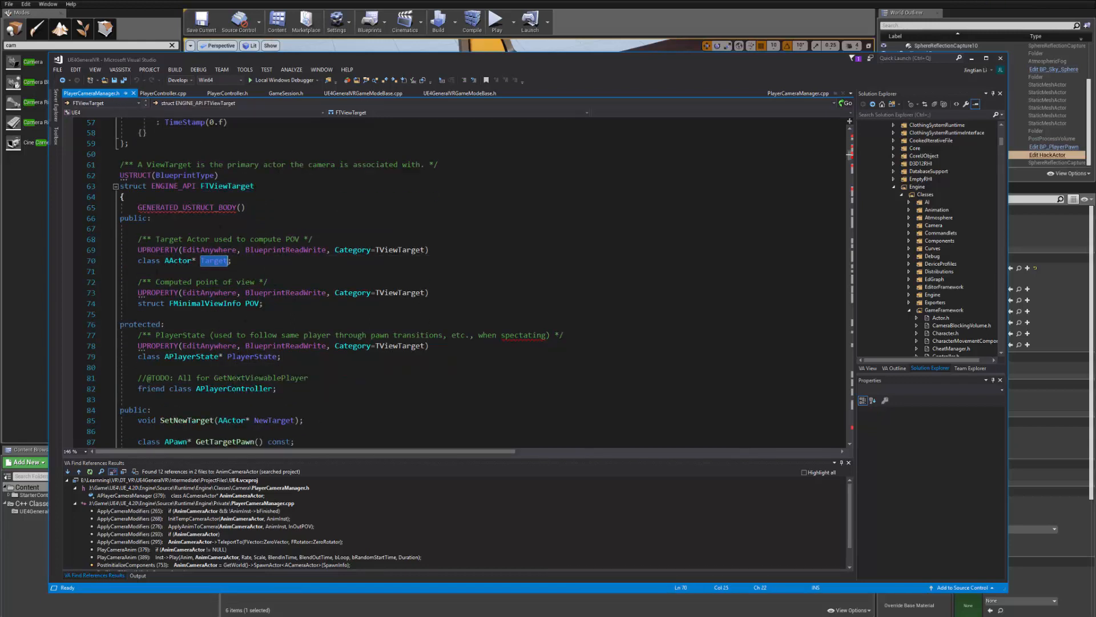
pyautogui.scroll(-3, 454, 283)
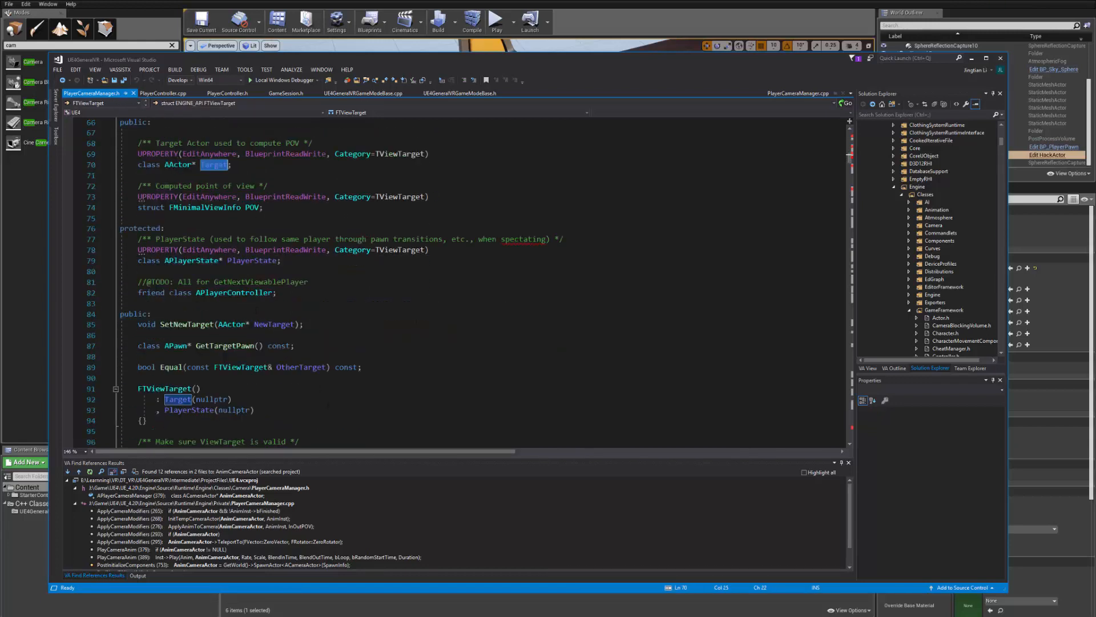
pyautogui.doubleClick(234, 293)
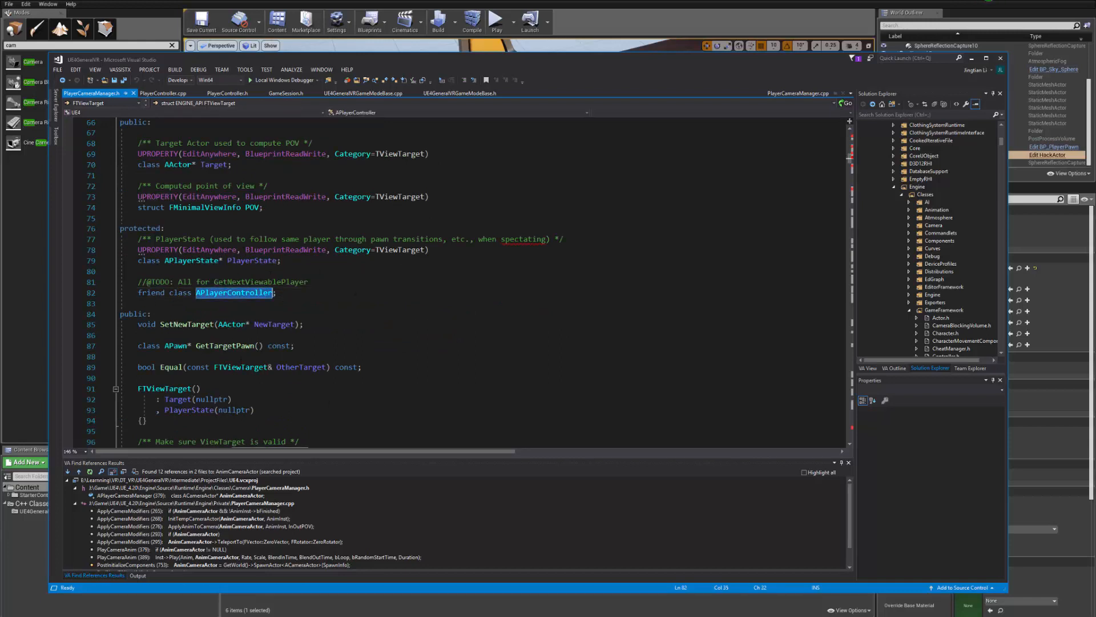
# - Read the FViewTargetTransitionParams constructor defaults and the blend function cases in GetBlendAlpha
pyautogui.scroll(-2, 280, 354)
pyautogui.scroll(-14, 368, 336)
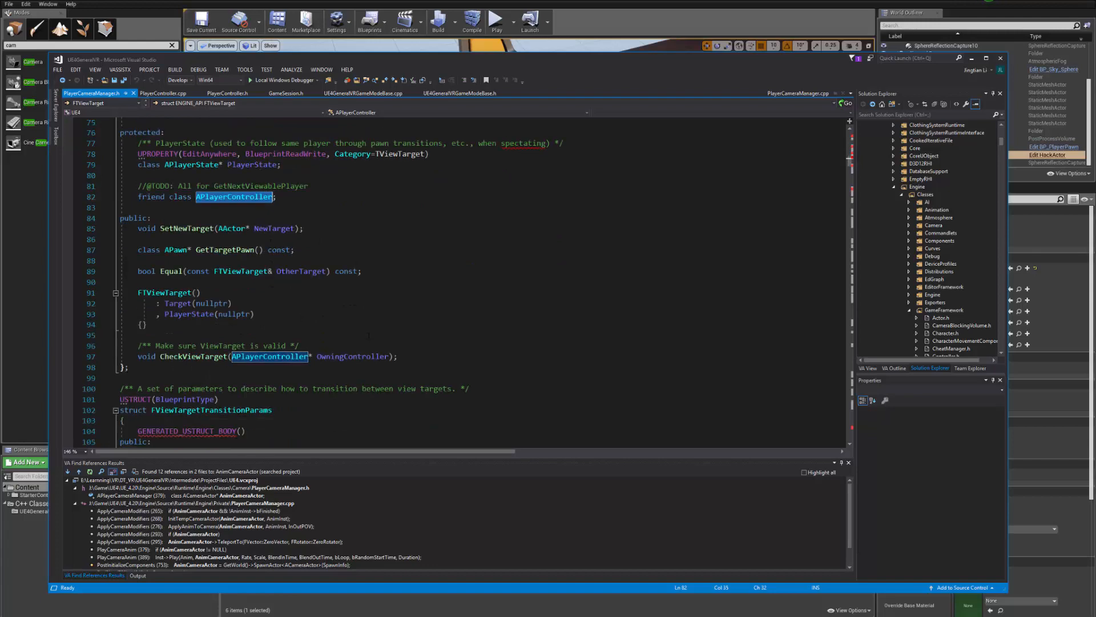
pyautogui.scroll(-2, 368, 335)
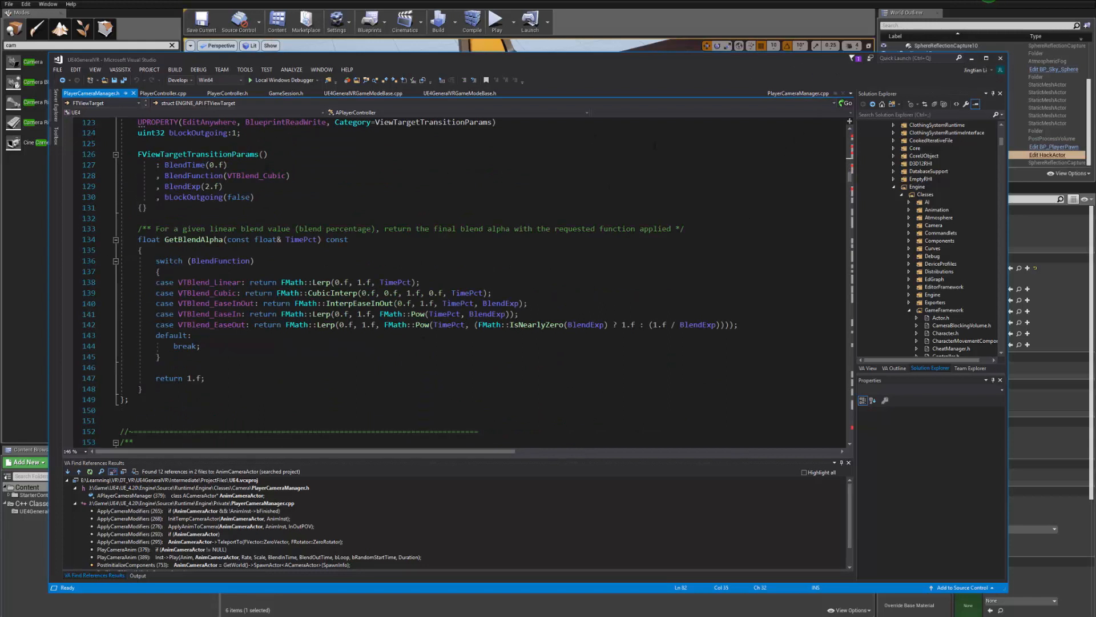
pyautogui.scroll(2, 640, 207)
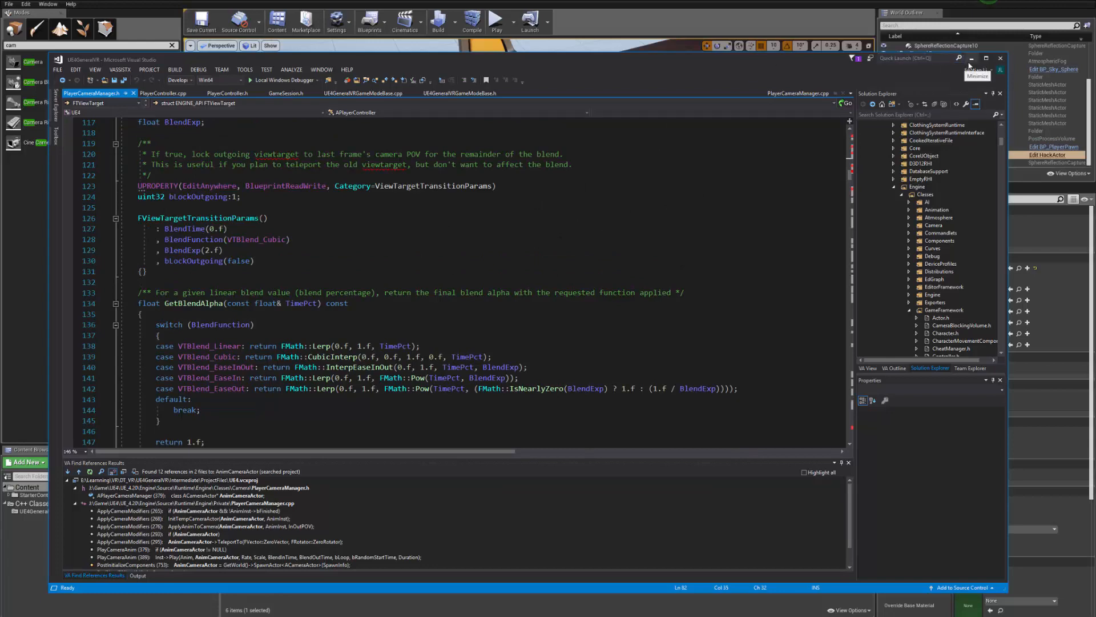
# - Switch back to Unreal Editor and bring the view target node chain into view in BP_PlayerController's Event Graph
pyautogui.click(971, 60)
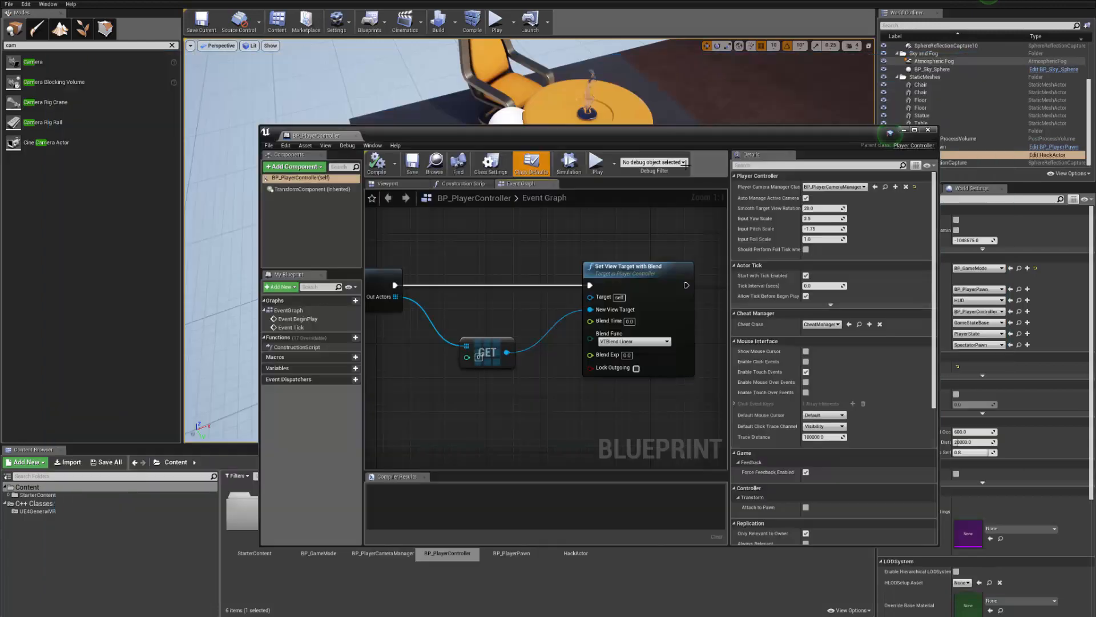
pyautogui.scroll(-5, 312, 343)
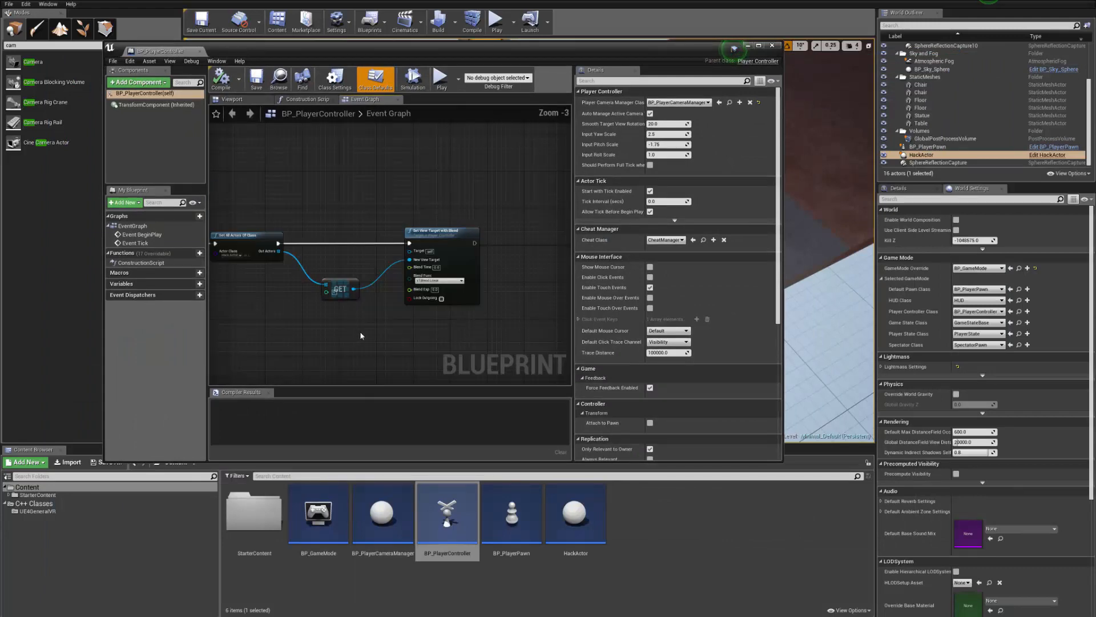
pyautogui.scroll(2, 402, 197)
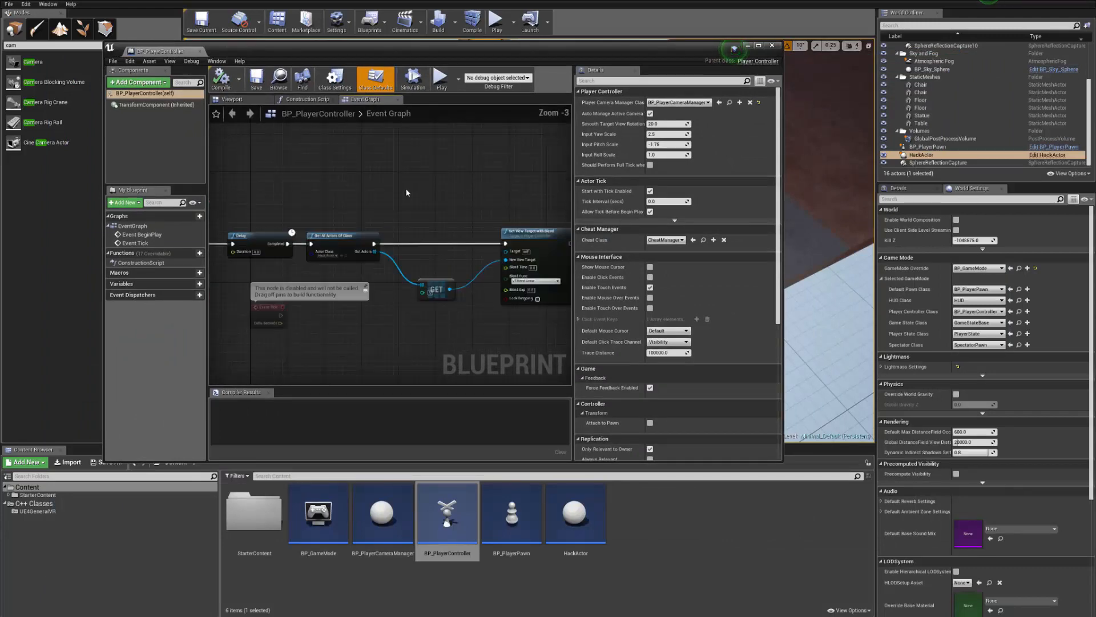
pyautogui.moveTo(377, 183); pyautogui.dragTo(368, 180, button='right')
# - Delete the Delay, Get All Actors Of Class, GET and Set View Target with Blend nodes after Event BeginPlay, and compile BP_PlayerController
pyautogui.moveTo(547, 162); pyautogui.dragTo(223, 341)
pyautogui.moveTo(223, 338); pyautogui.dragTo(381, 334, button='right')
pyautogui.scroll(-1, 359, 312)
pyautogui.scroll(1, 328, 286)
pyautogui.moveTo(327, 288); pyautogui.dragTo(238, 284, button='right')
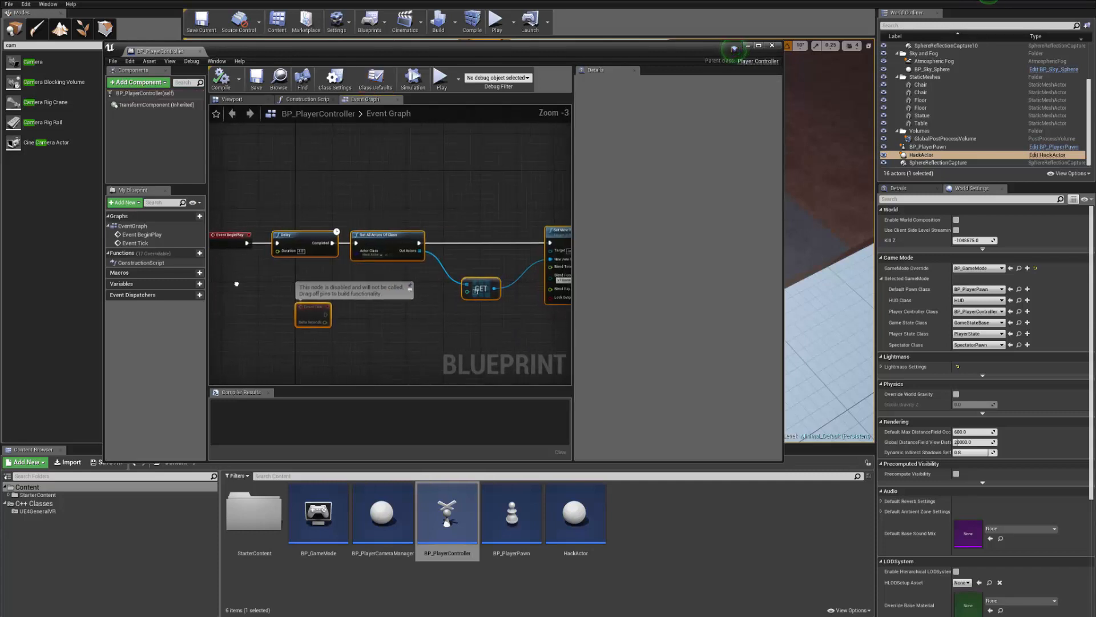
pyautogui.scroll(-2, 238, 280)
pyautogui.moveTo(338, 197); pyautogui.dragTo(386, 192, button='right')
pyautogui.scroll(1, 389, 206)
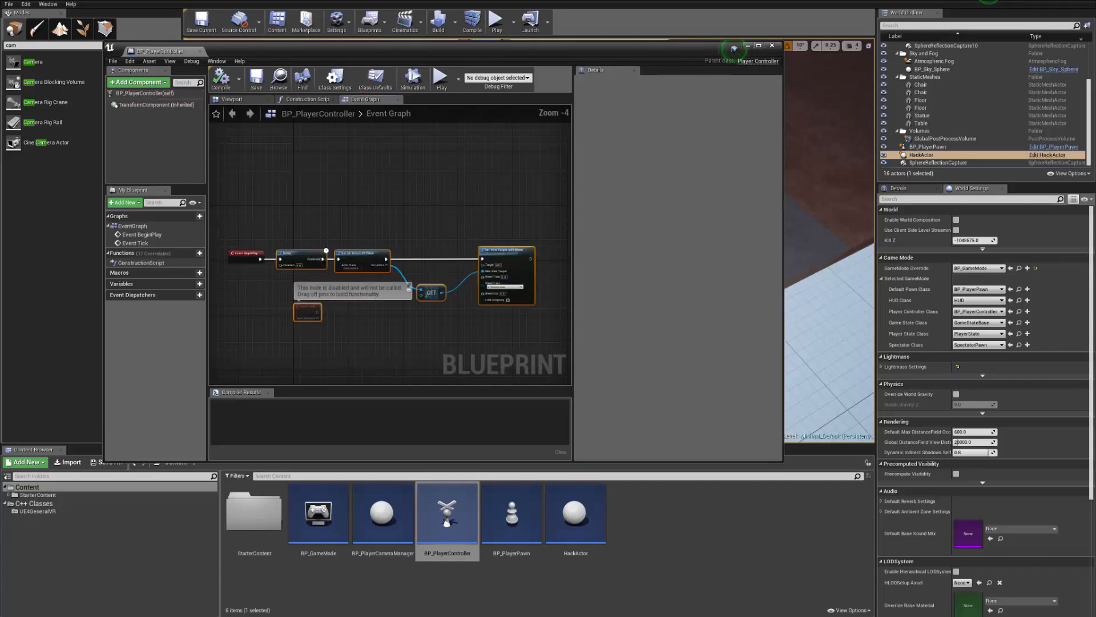
pyautogui.moveTo(280, 198); pyautogui.dragTo(293, 175, button='right')
pyautogui.scroll(2, 297, 177)
pyautogui.scroll(-1, 302, 180)
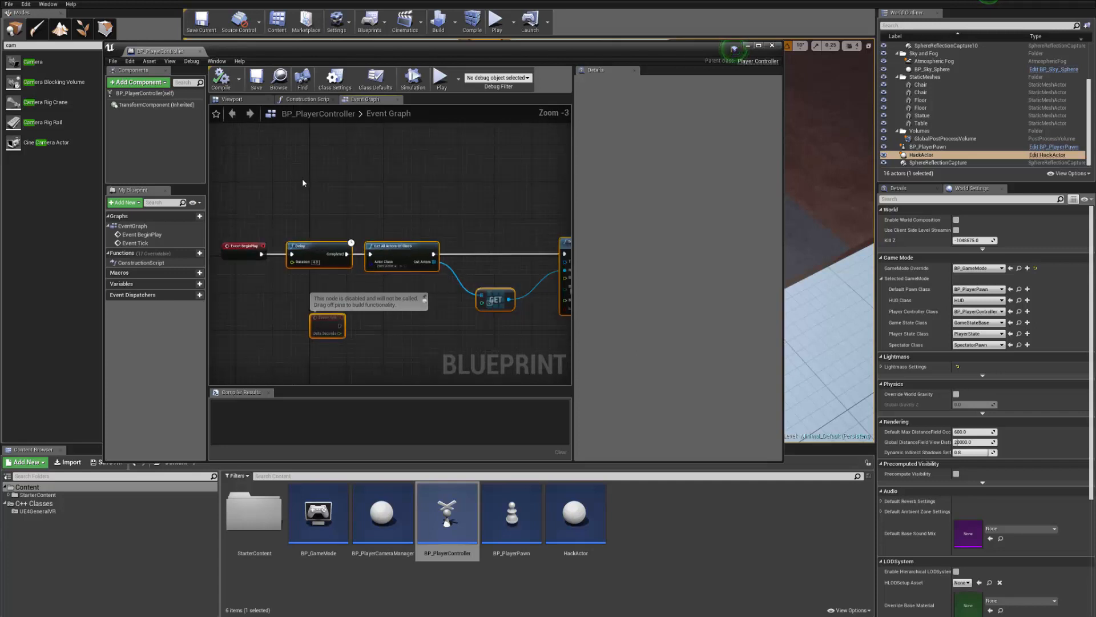
pyautogui.scroll(-1, 303, 178)
pyautogui.moveTo(299, 181); pyautogui.dragTo(516, 334)
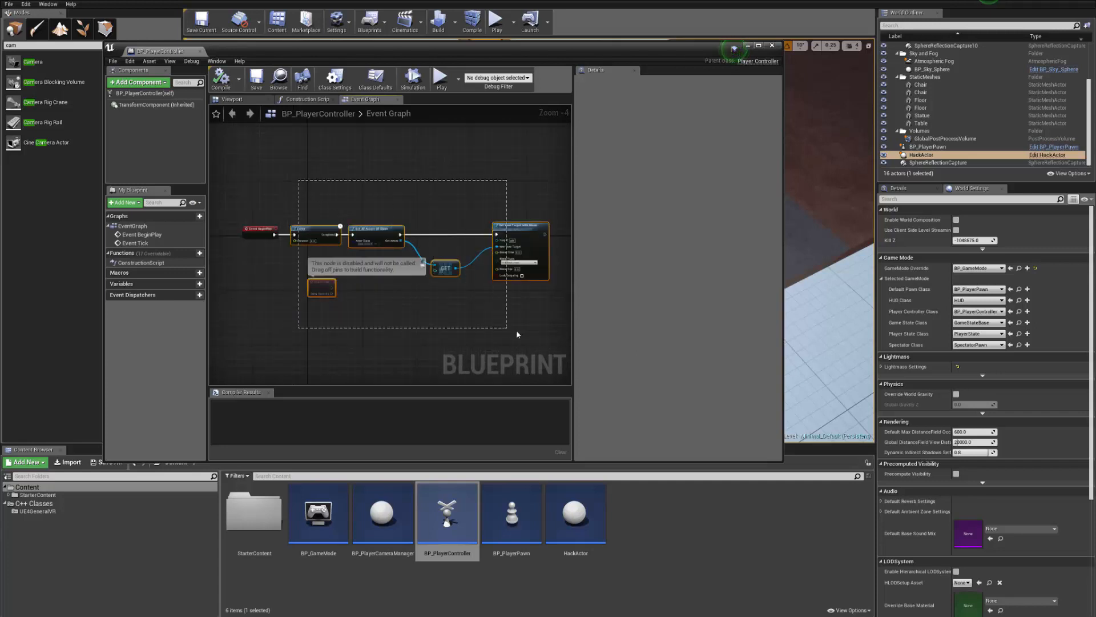
pyautogui.press('Delete')
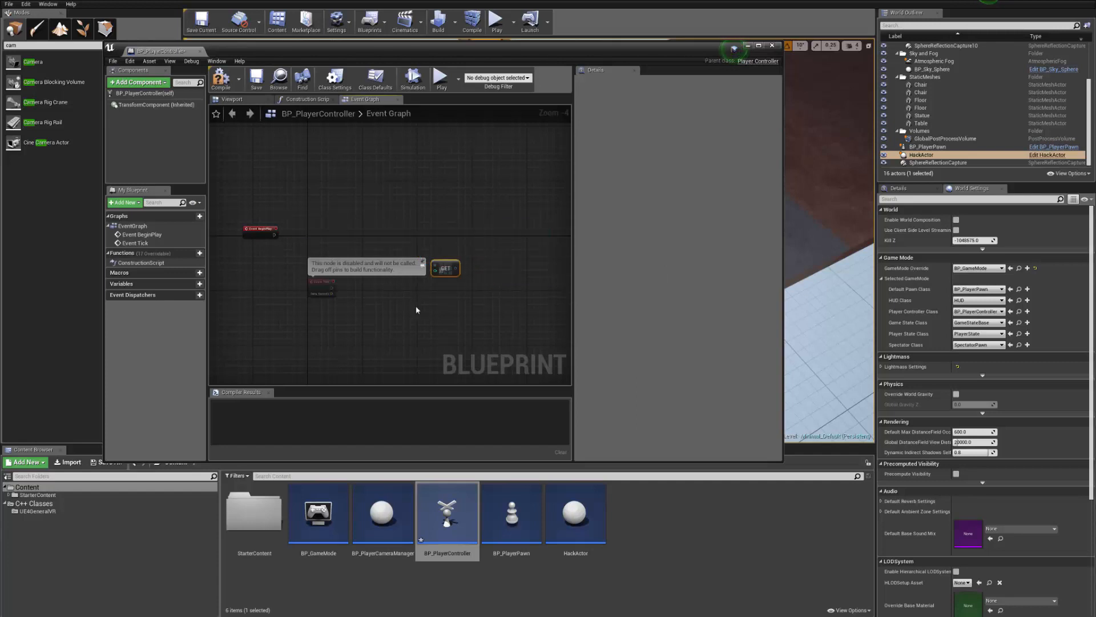
pyautogui.moveTo(345, 224); pyautogui.dragTo(392, 243, button='right')
pyautogui.scroll(2, 391, 243)
pyautogui.click(227, 86)
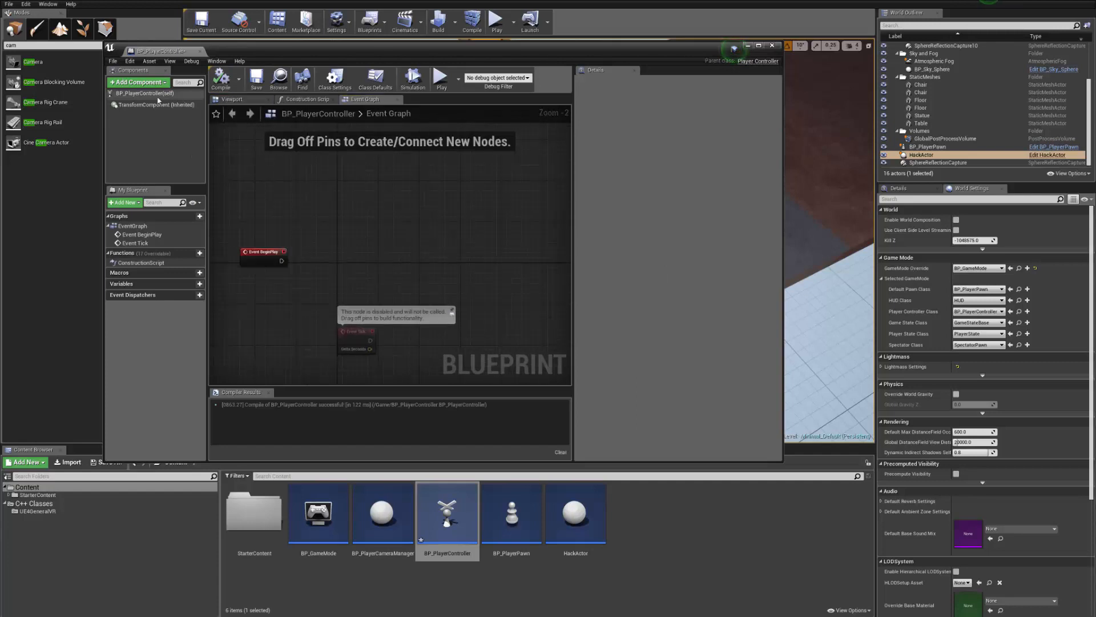
# - Locate the Player Camera Manager Class asset assigned in BP_PlayerController and open BP_PlayerCameraManager in the full Blueprint editor
pyautogui.click(145, 93)
pyautogui.click(729, 103)
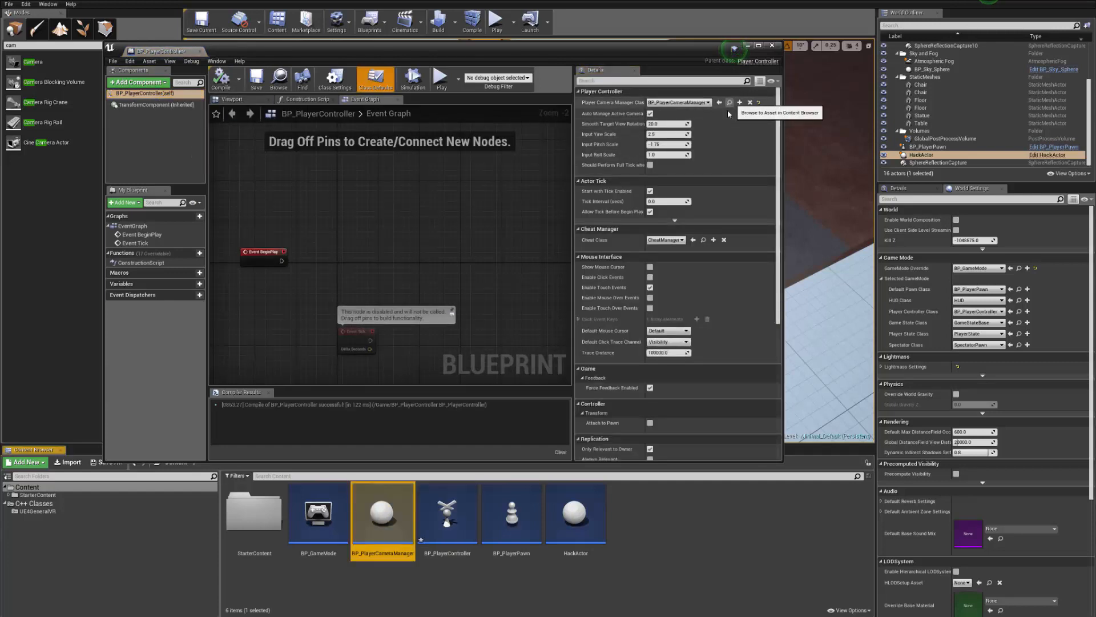
pyautogui.doubleClick(384, 517)
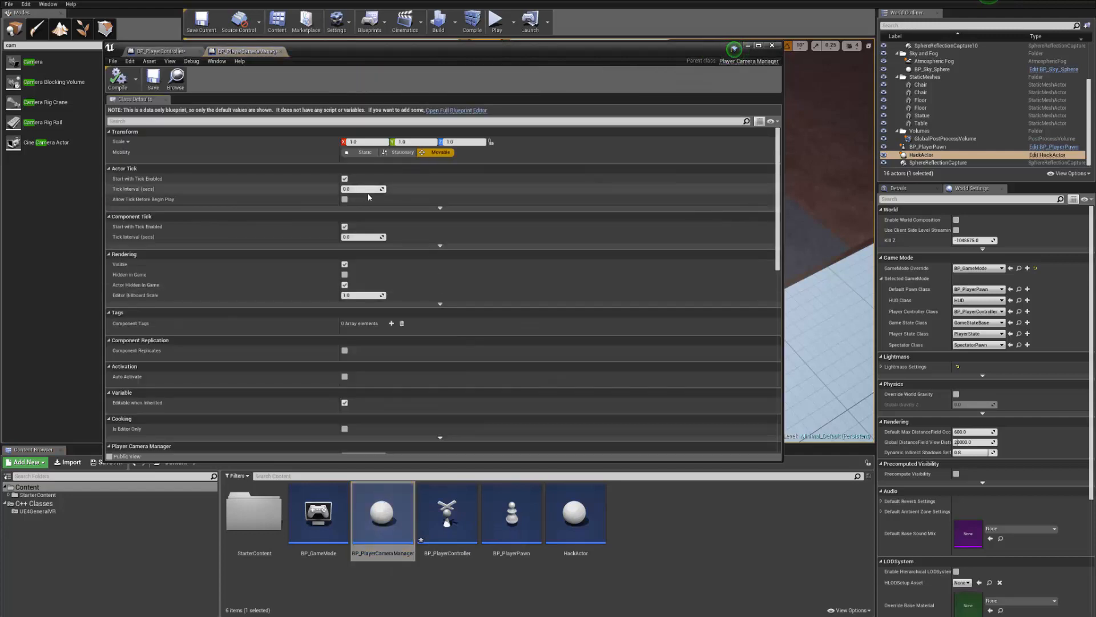
pyautogui.click(460, 111)
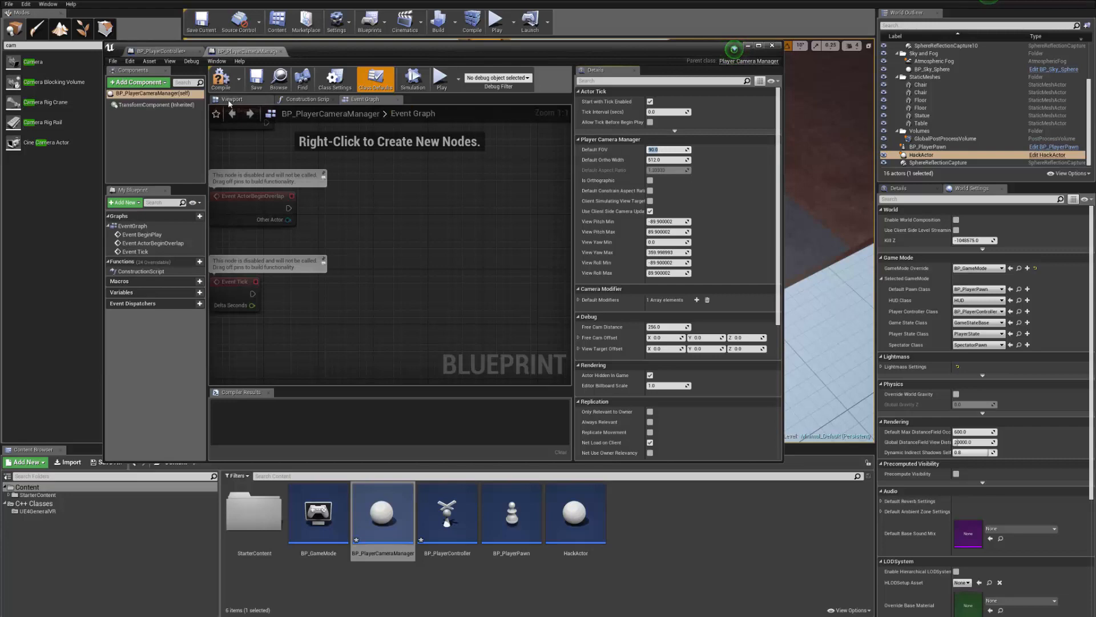
# - Compile BP_PlayerCameraManager and close the Blueprint editor window
pyautogui.click(225, 83)
pyautogui.scroll(-2, 473, 284)
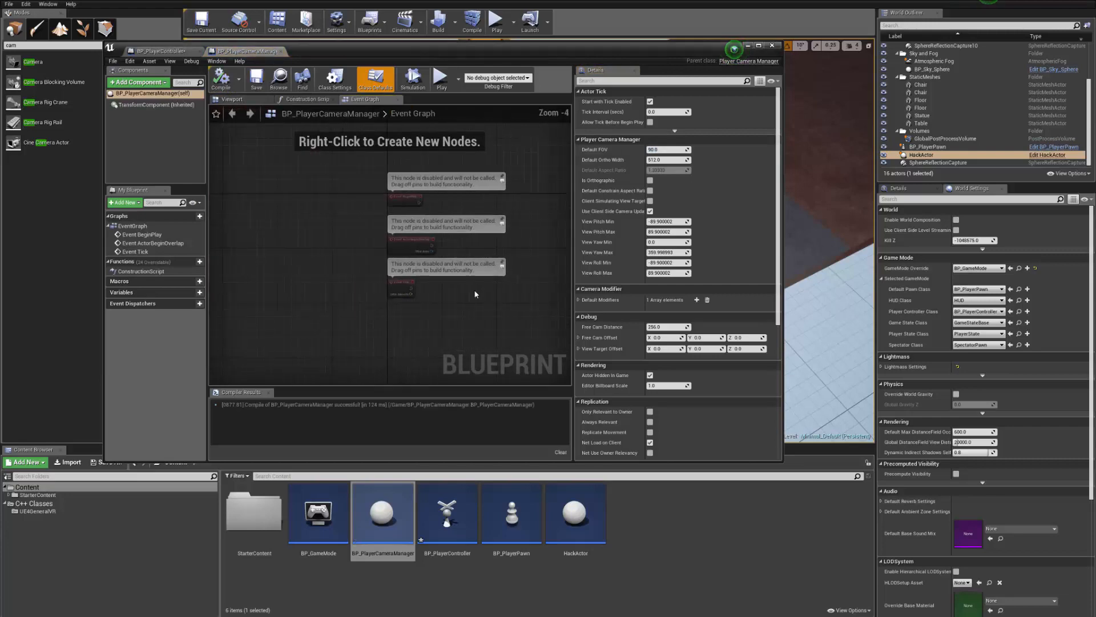
pyautogui.rightClick(529, 256)
pyautogui.click(773, 49)
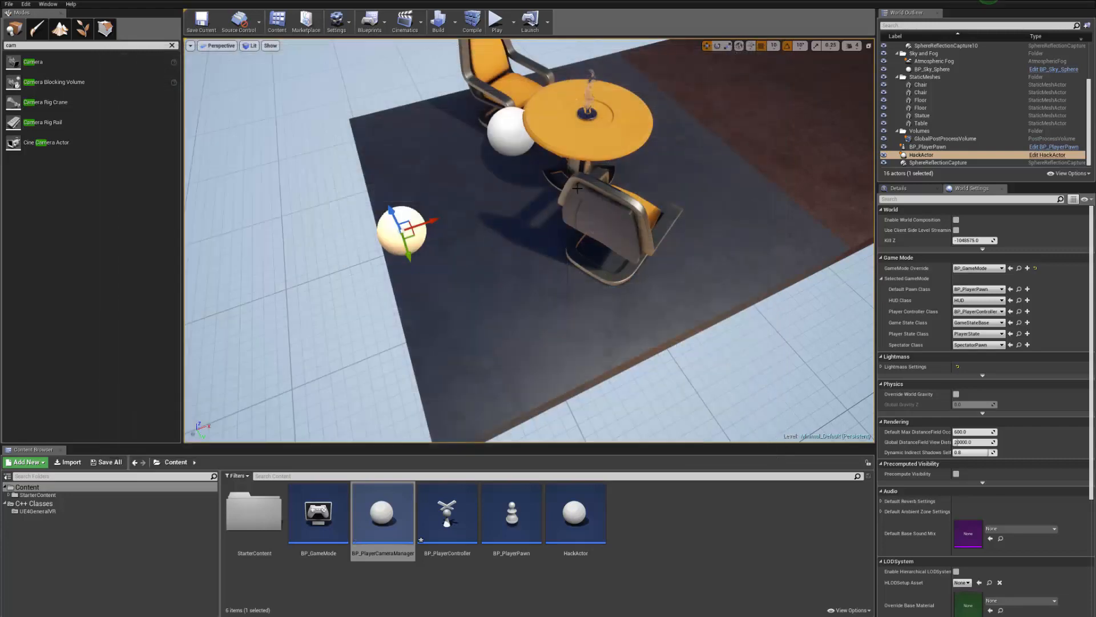
# - Move HackActor along the X axis, past the table to the seam between the two floor pieces
pyautogui.press('s')
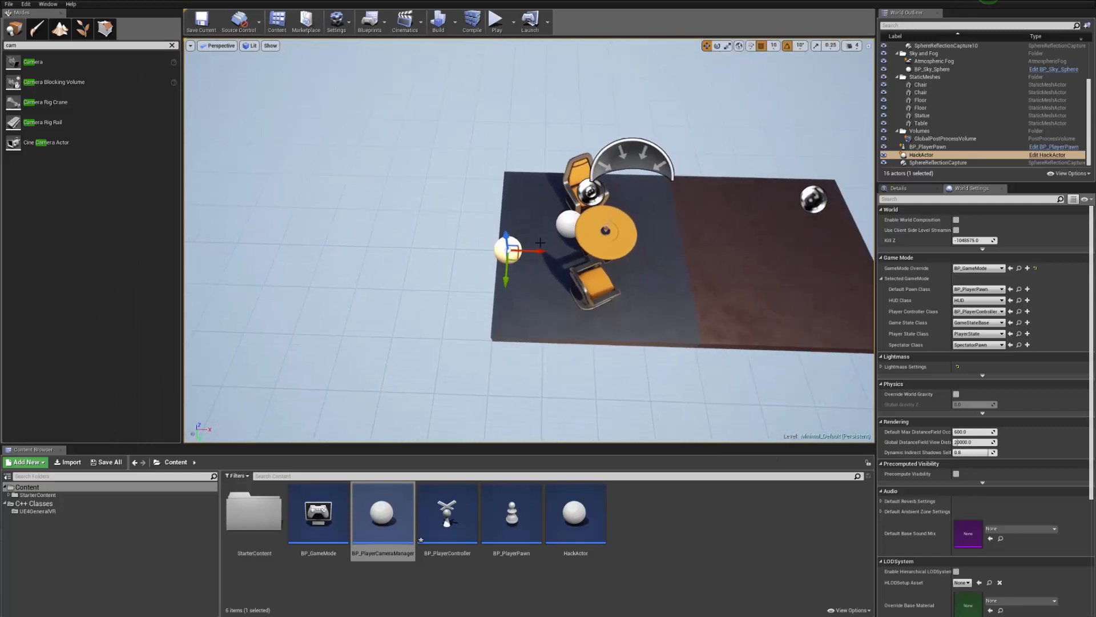
pyautogui.moveTo(535, 250); pyautogui.dragTo(692, 208)
pyautogui.press('f')
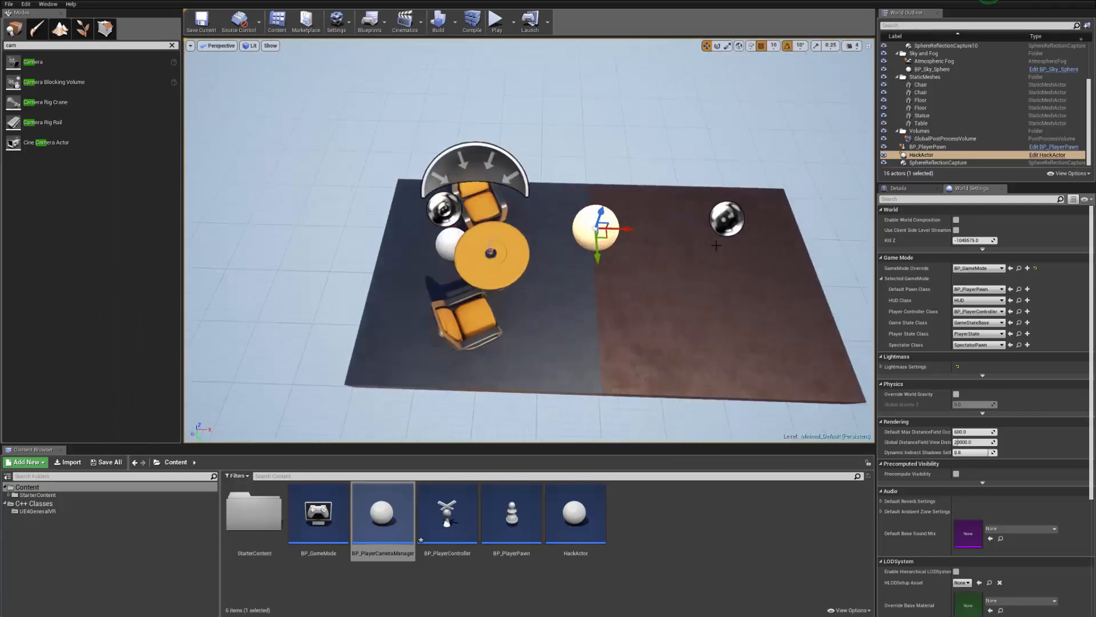
# - Reopen BP_PlayerCameraManager, add a Camera component to it, and compile the Blueprint
pyautogui.doubleClick(393, 530)
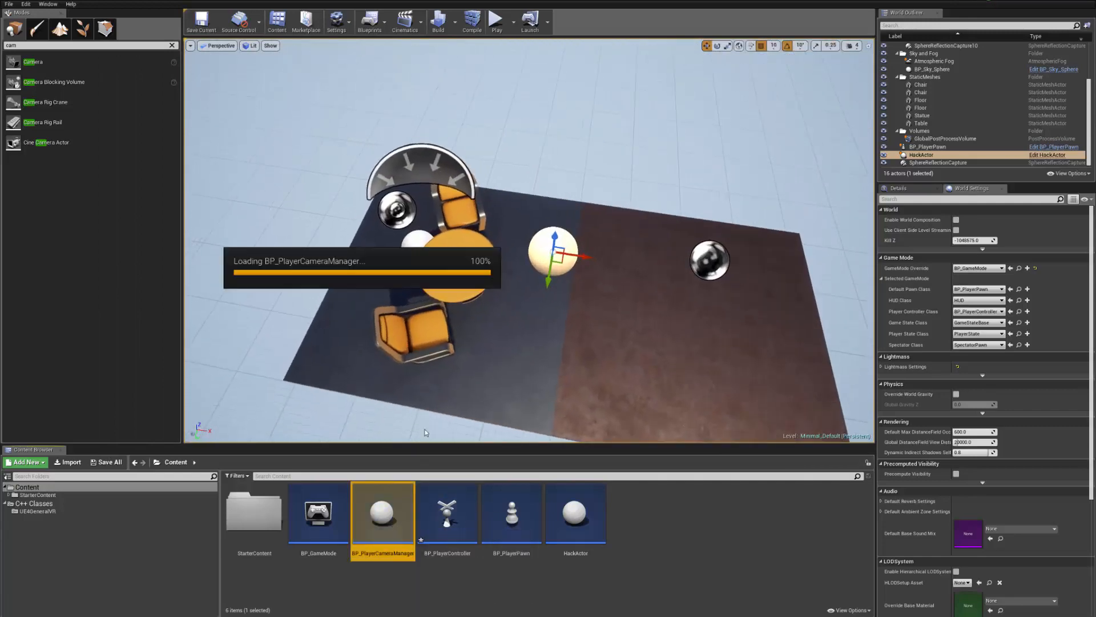
pyautogui.click(139, 83)
pyautogui.write('ca')
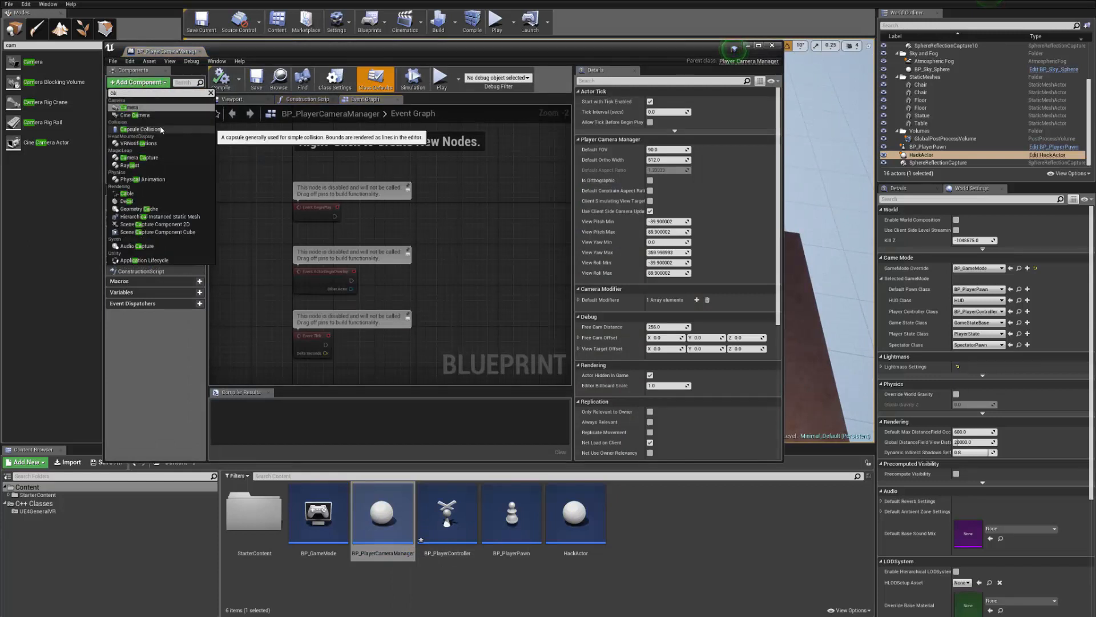
pyautogui.press('Return')
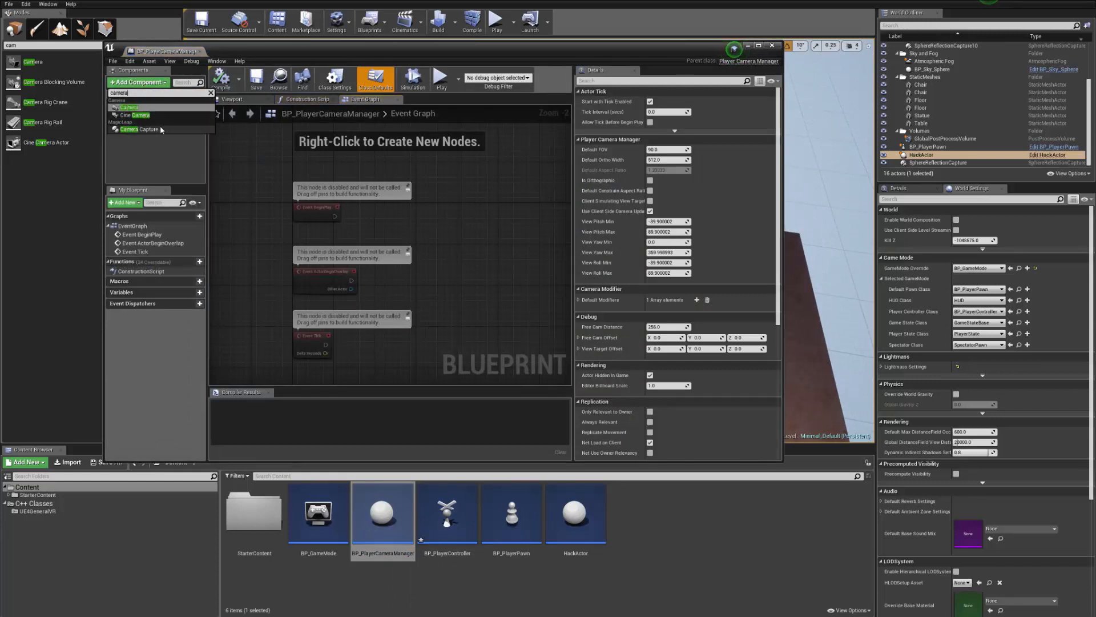
pyautogui.press('Return')
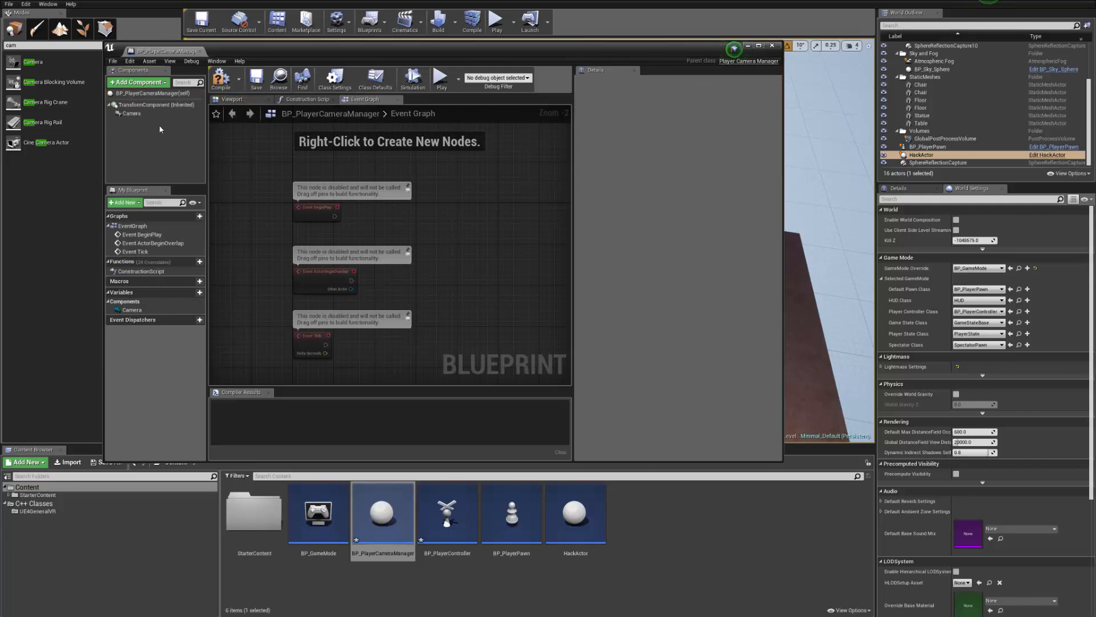
pyautogui.click(220, 80)
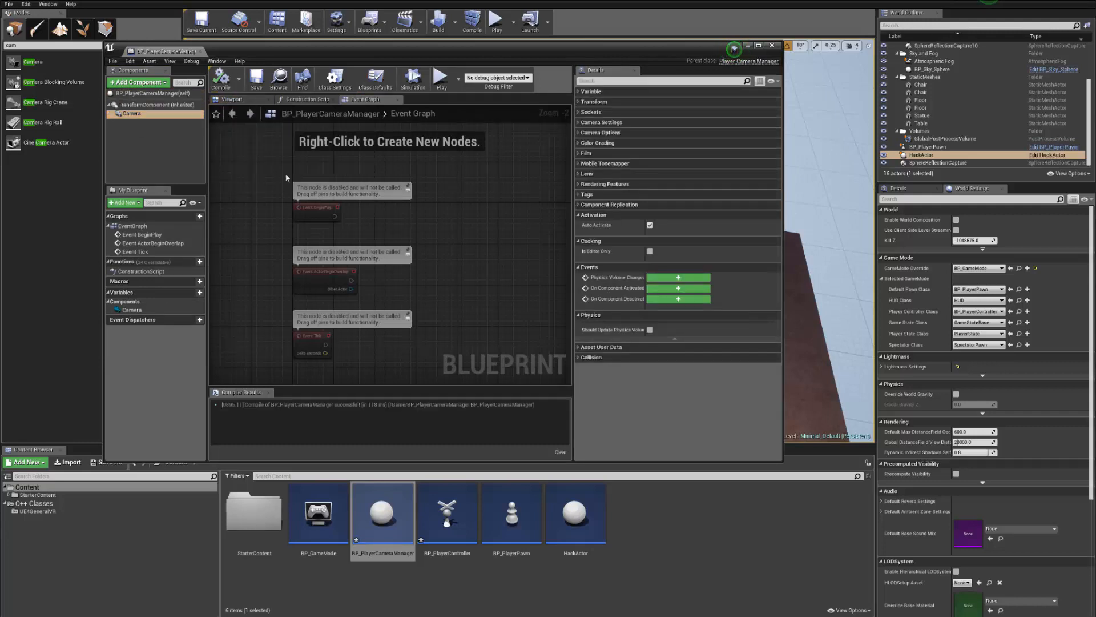
# - Show the Camera component in the BP_PlayerCameraManager viewport, and save the BP_PlayerCameraManager and BP_PlayerController assets
pyautogui.click(231, 99)
pyautogui.moveTo(425, 227)
pyautogui.mouseDown(button='right')
pyautogui.moveTo(434, 238)
pyautogui.moveTo(425, 220)
pyautogui.mouseUp(button='right')
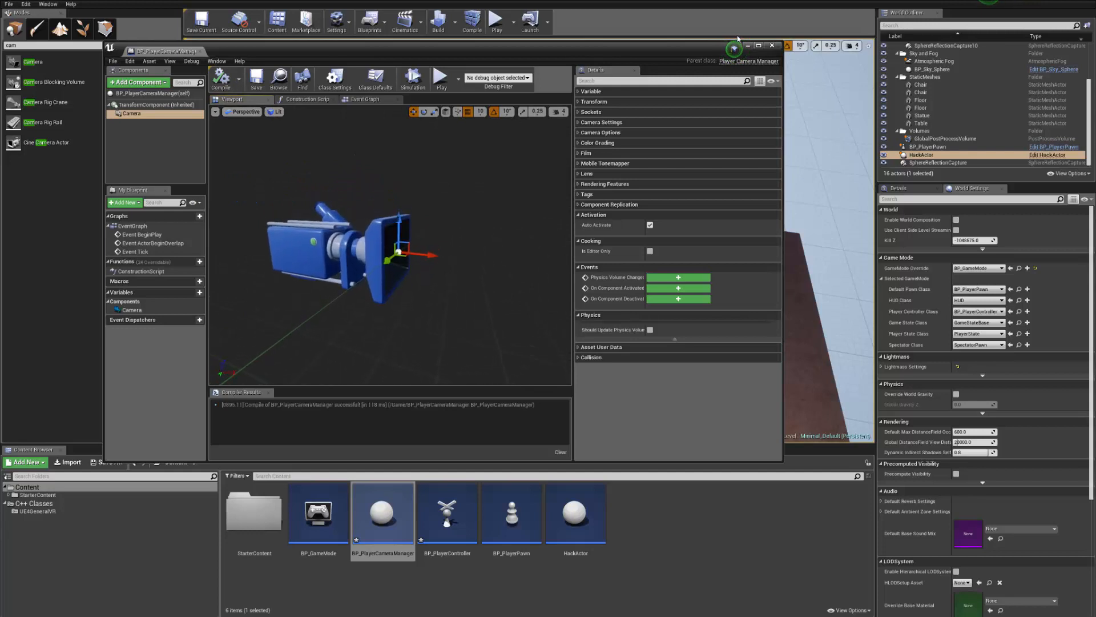
pyautogui.click(402, 539)
pyautogui.hotkey('ctrl', 's')
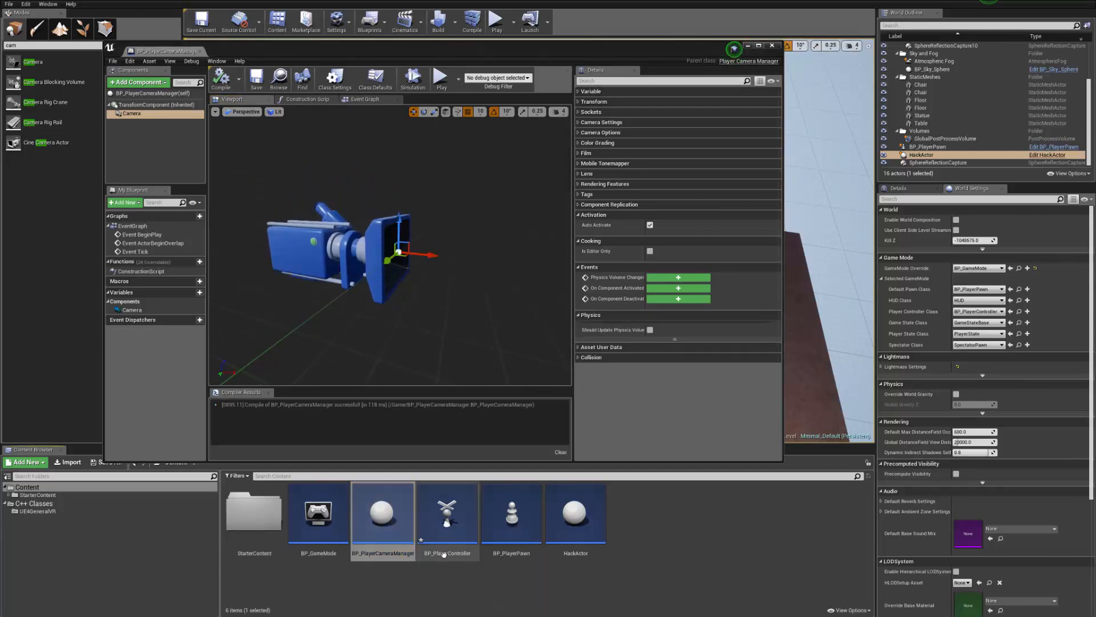
pyautogui.click(438, 547)
pyautogui.hotkey('ctrl', 's')
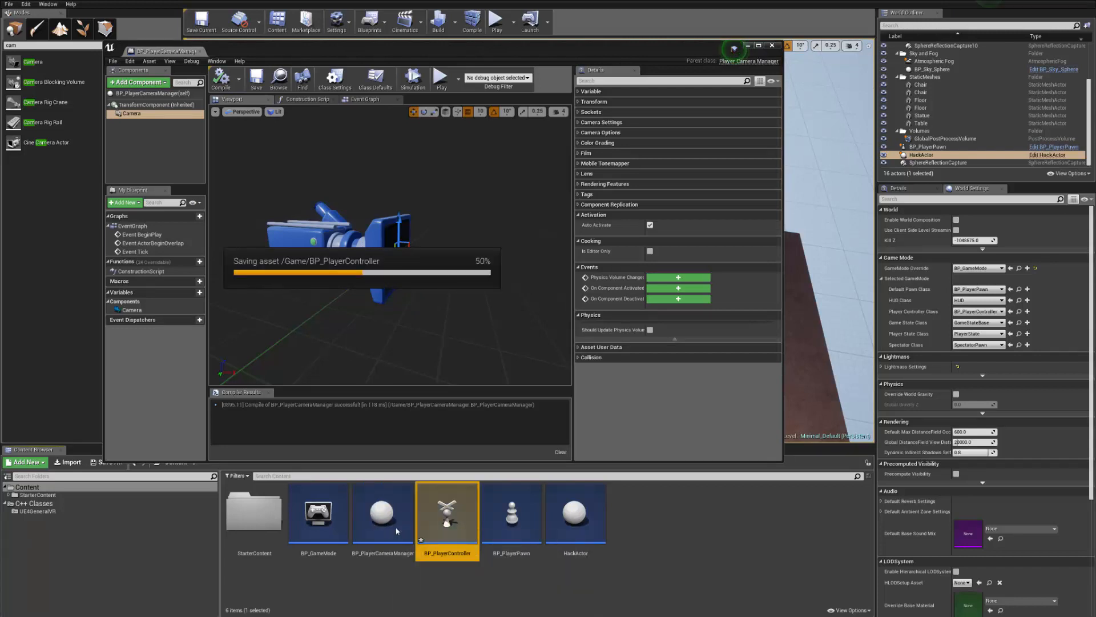
# - Delete the Camera component from BP_PlayerCameraManager, recompile the Blueprint, and close its editor
pyautogui.doubleClick(383, 524)
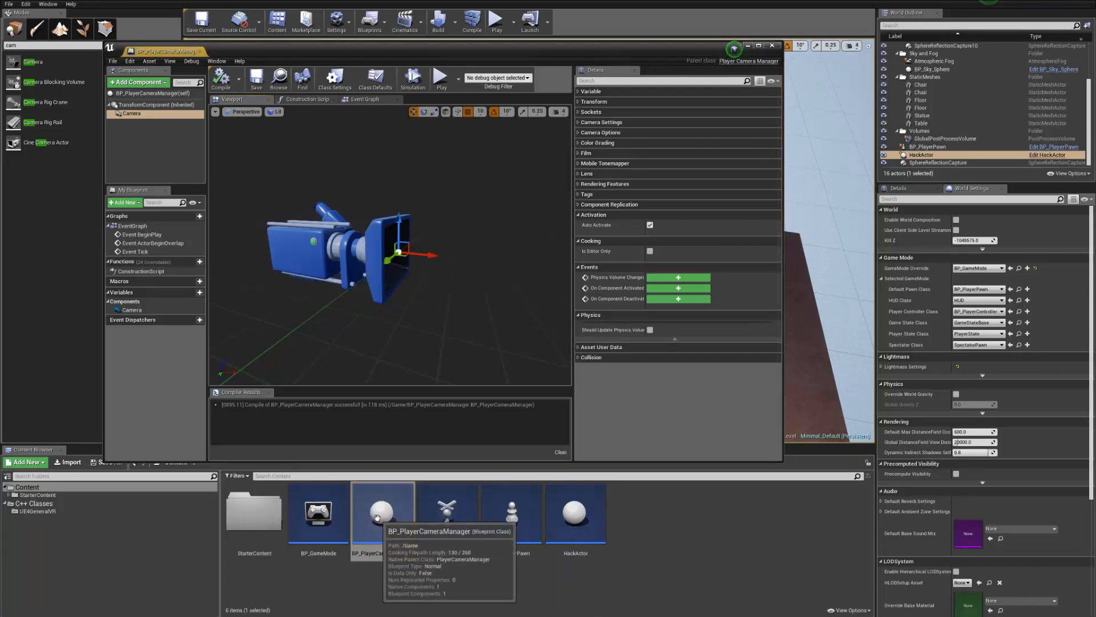
pyautogui.click(200, 115)
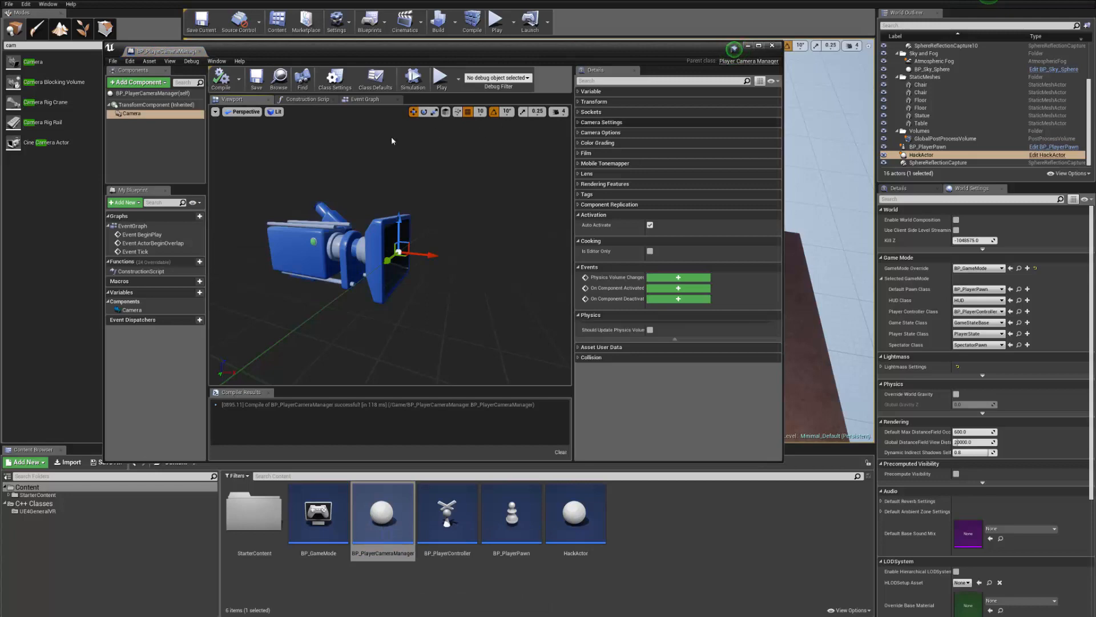
pyautogui.moveTo(221, 49); pyautogui.dragTo(307, 57)
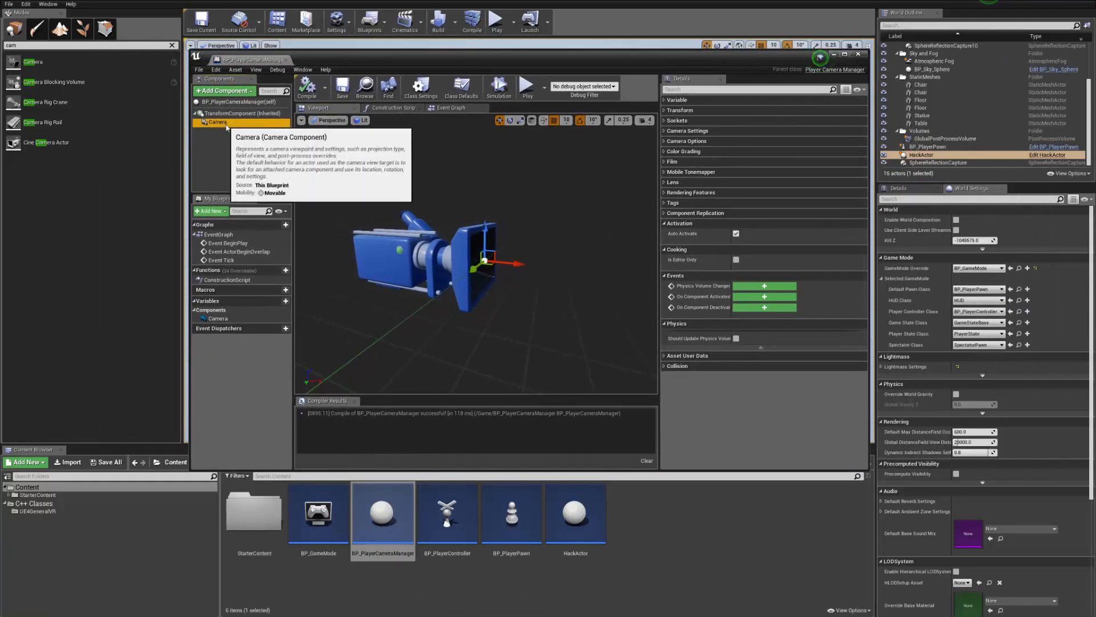
pyautogui.press('Delete')
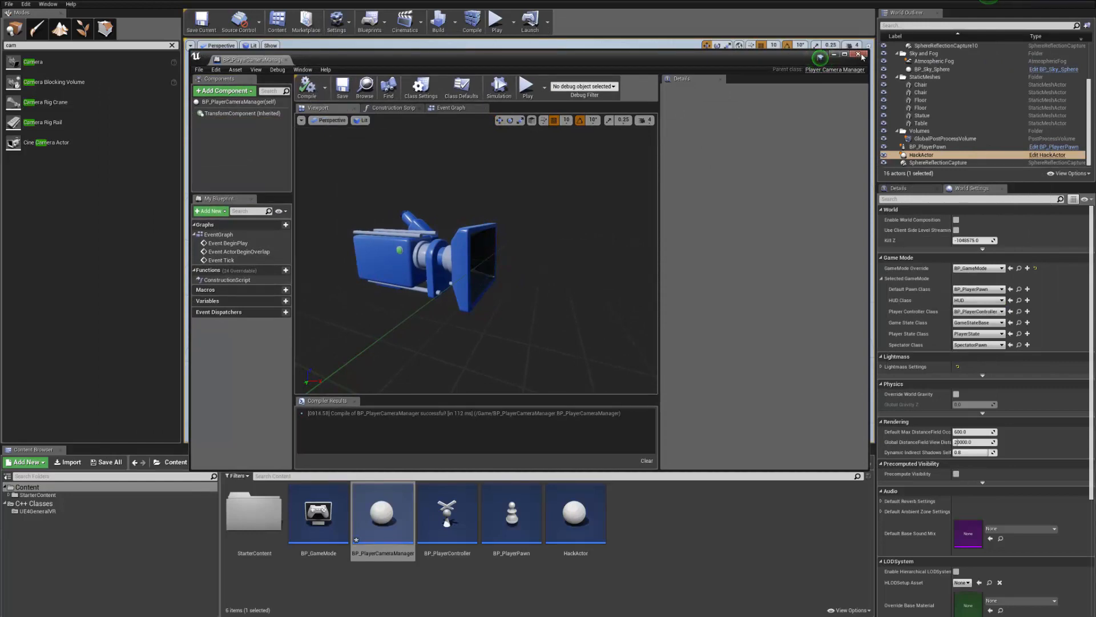
pyautogui.click(858, 55)
# - Reopen BP_PlayerCameraManager to check its component list and class defaults, and close it again
pyautogui.click(379, 532)
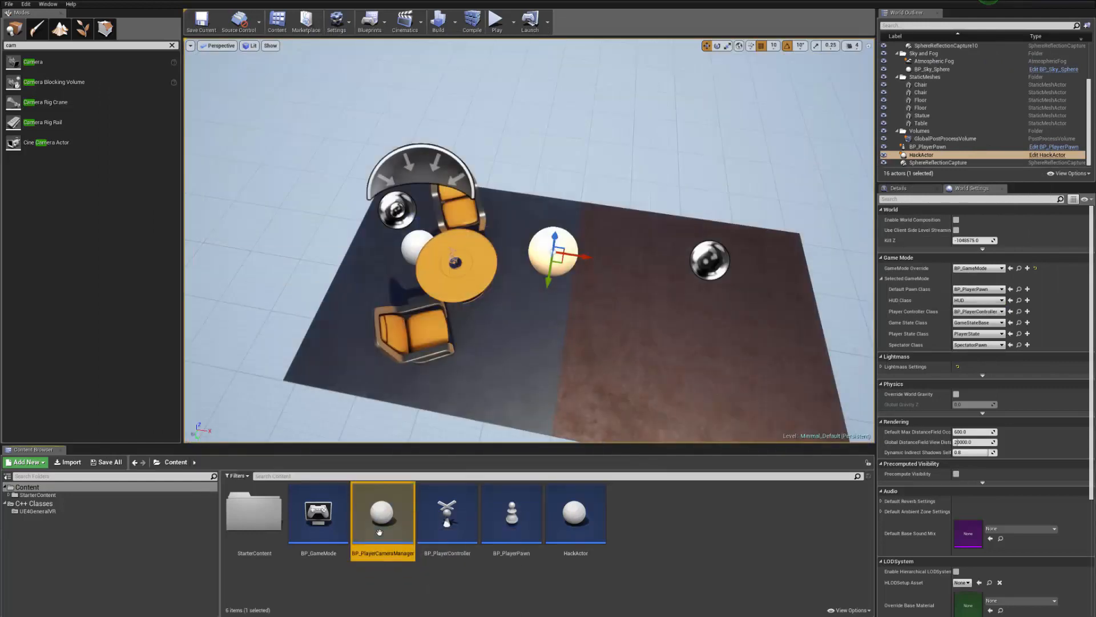
pyautogui.doubleClick(379, 532)
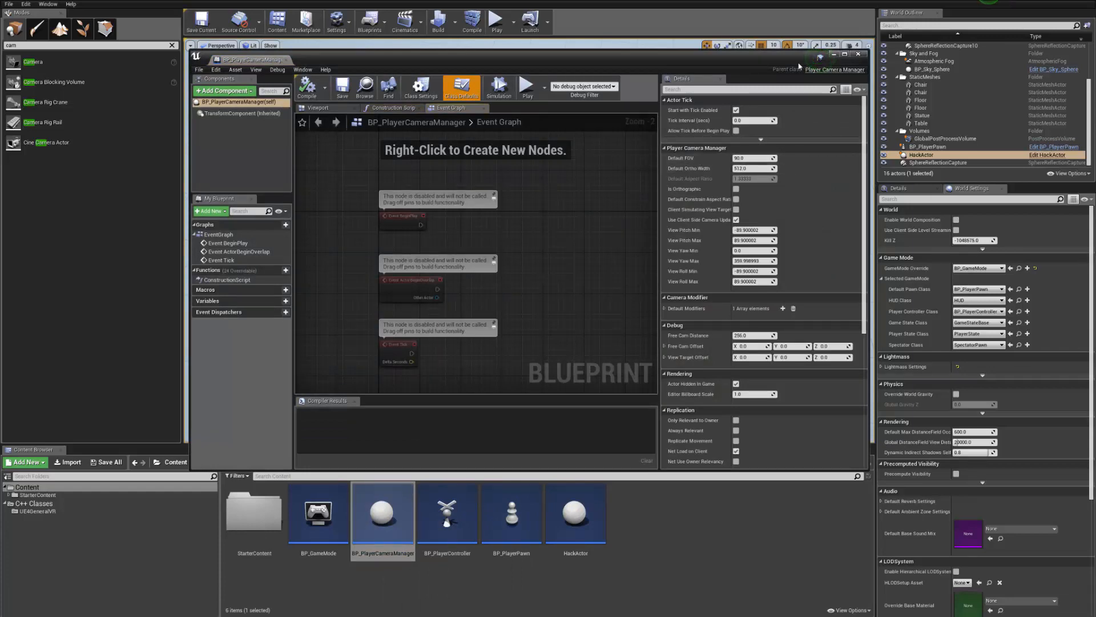
pyautogui.moveTo(821, 57); pyautogui.dragTo(680, 77)
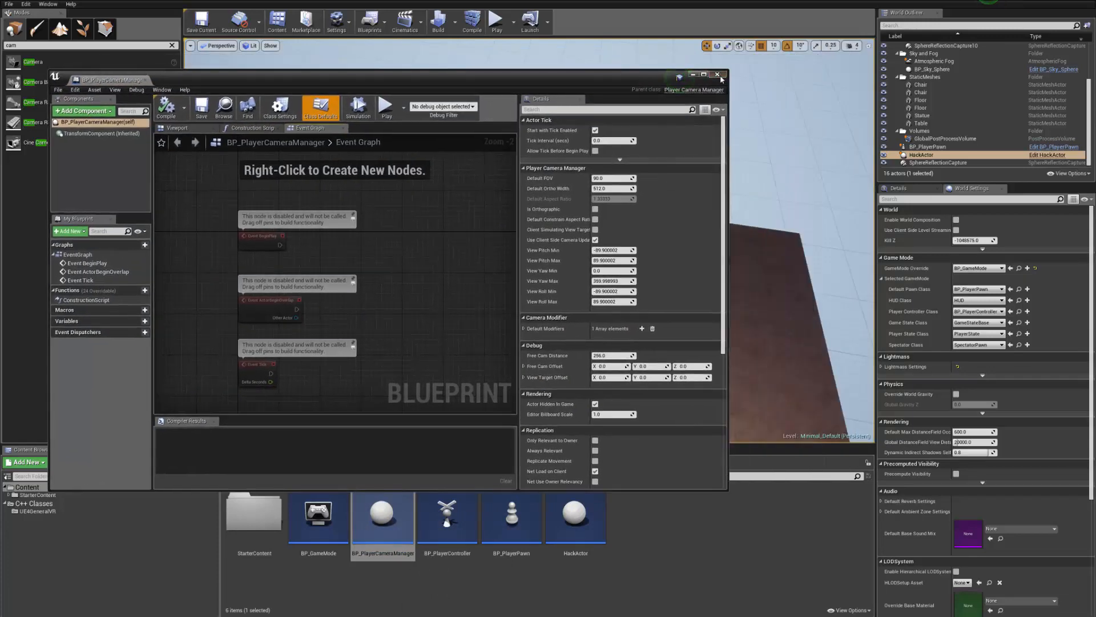
pyautogui.click(717, 75)
pyautogui.click(398, 578)
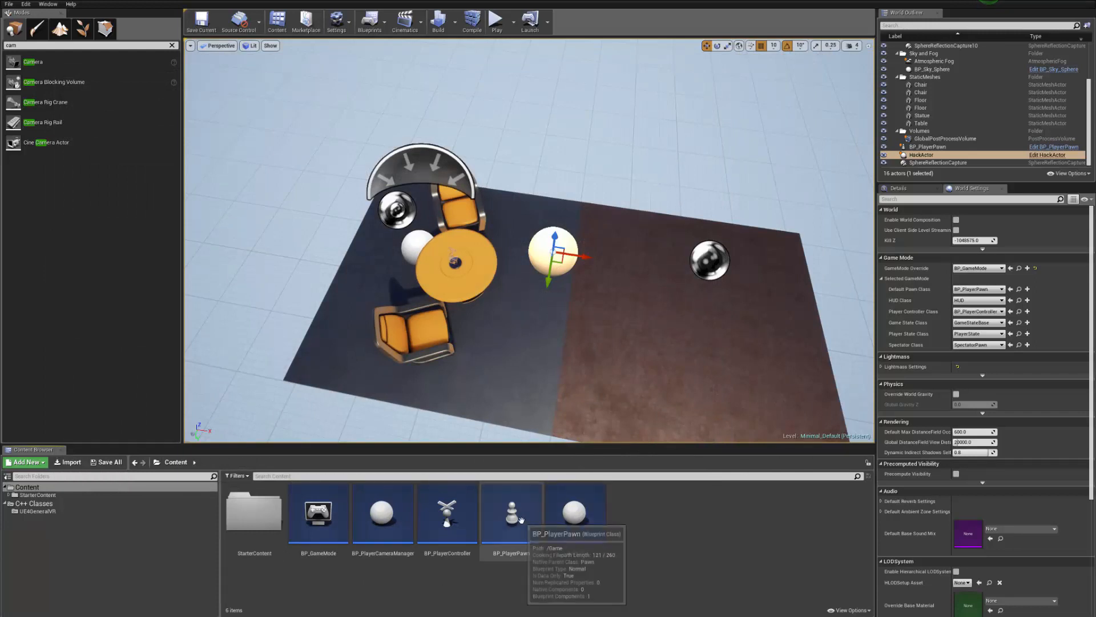
# - Open BP_PlayerPawn, add a Camera component to it, and compile the Blueprint
pyautogui.doubleClick(511, 528)
pyautogui.click(100, 112)
pyautogui.write('c')
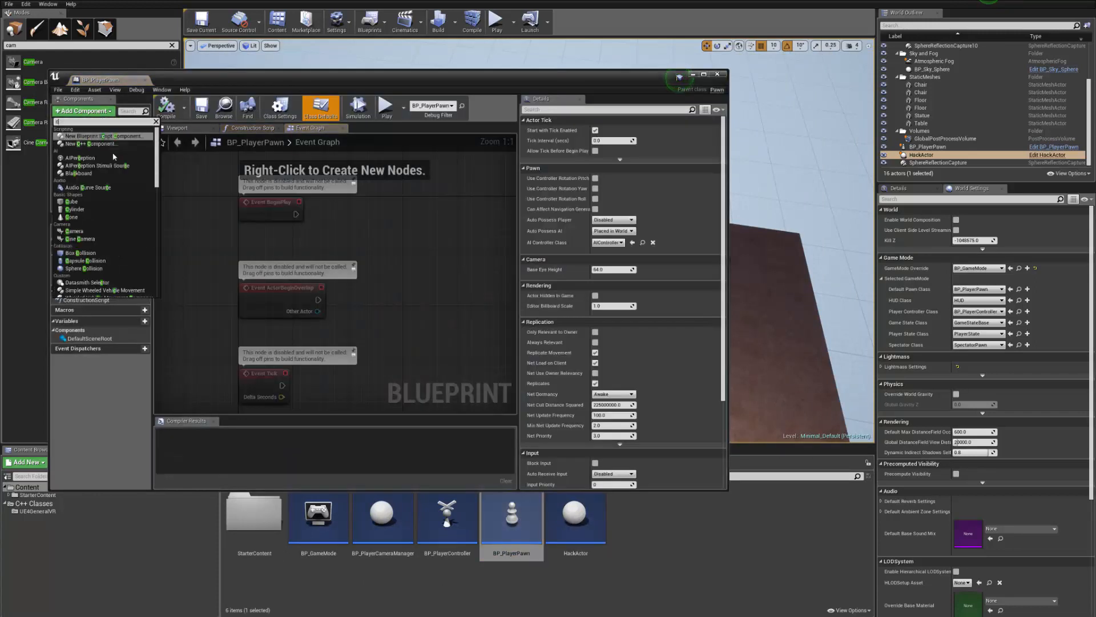
pyautogui.write('amera')
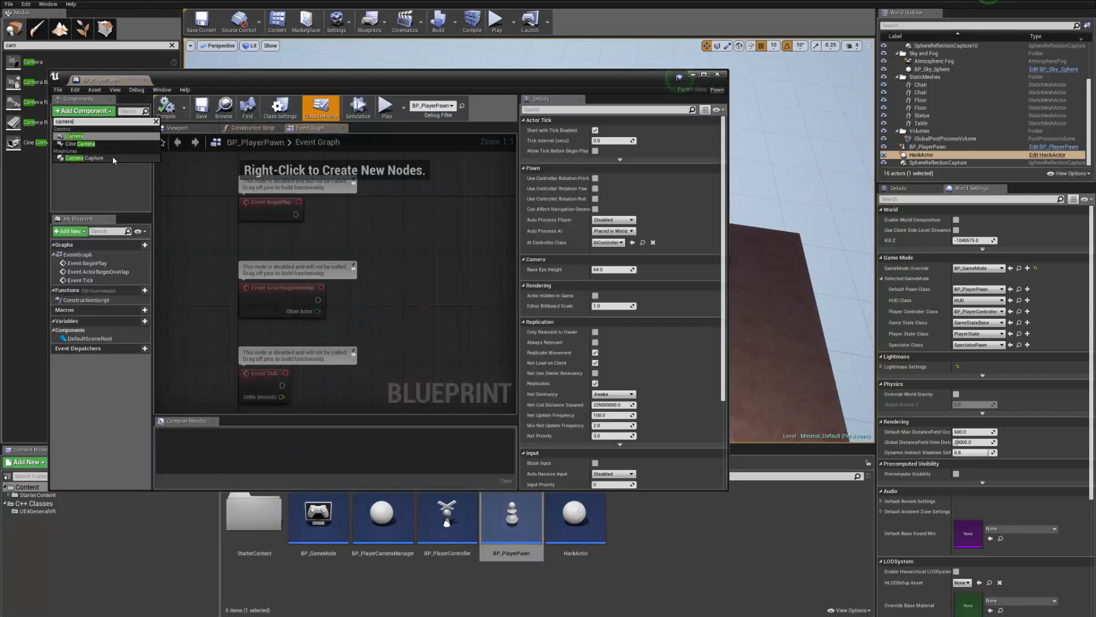
pyautogui.click(122, 135)
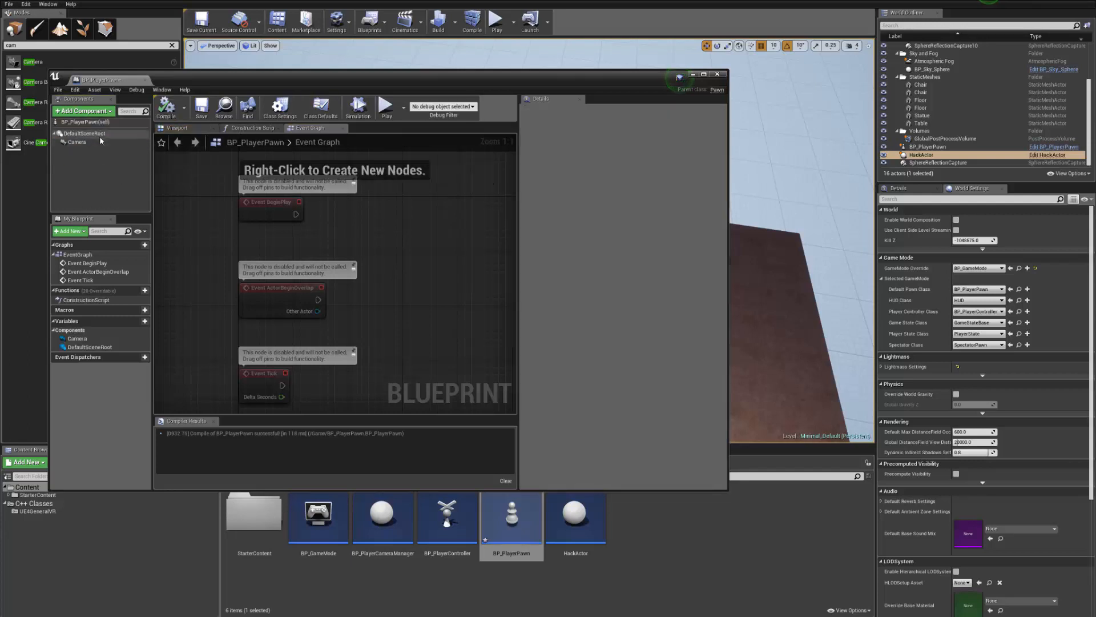
# - Set the Field Of View of BP_PlayerPawn's Camera to 200°, compile the Blueprint, and close its editor
pyautogui.click(99, 142)
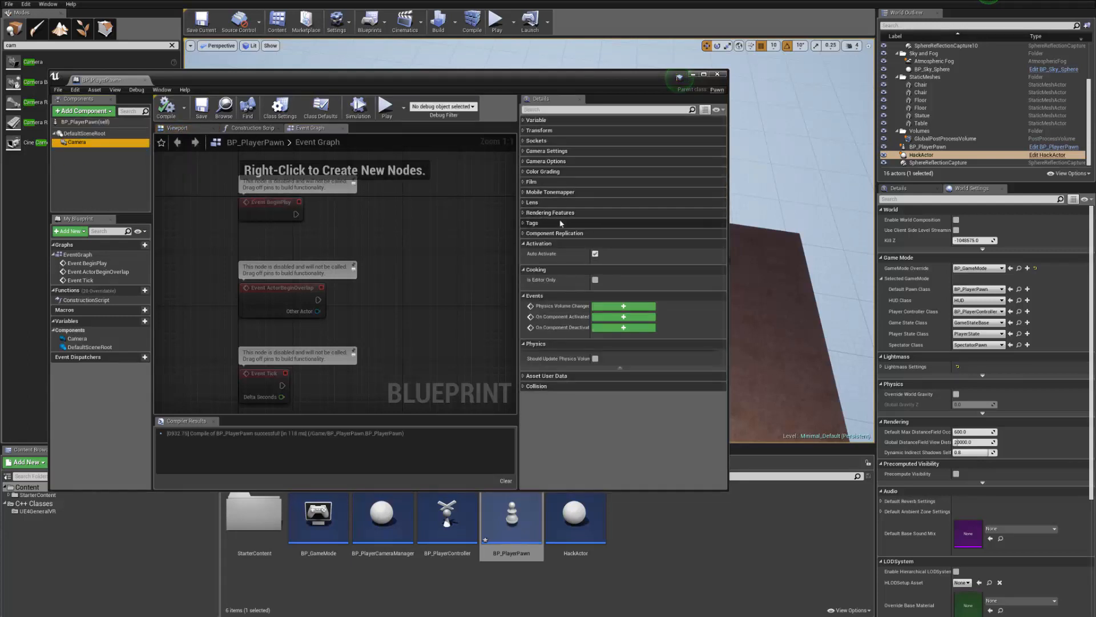
pyautogui.click(531, 151)
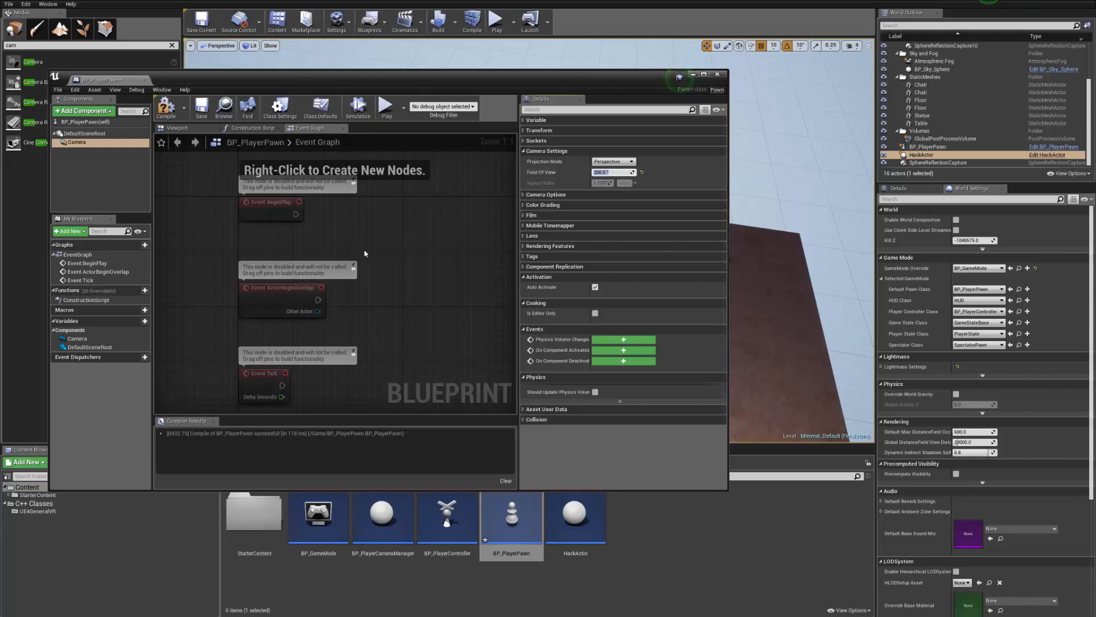
pyautogui.click(166, 107)
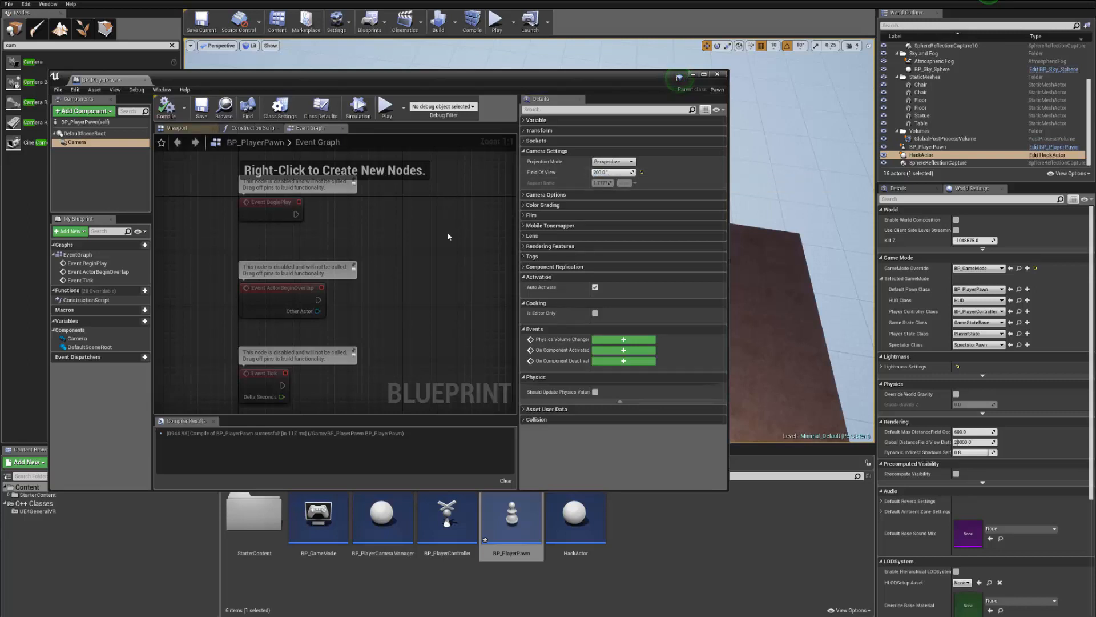
pyautogui.click(721, 75)
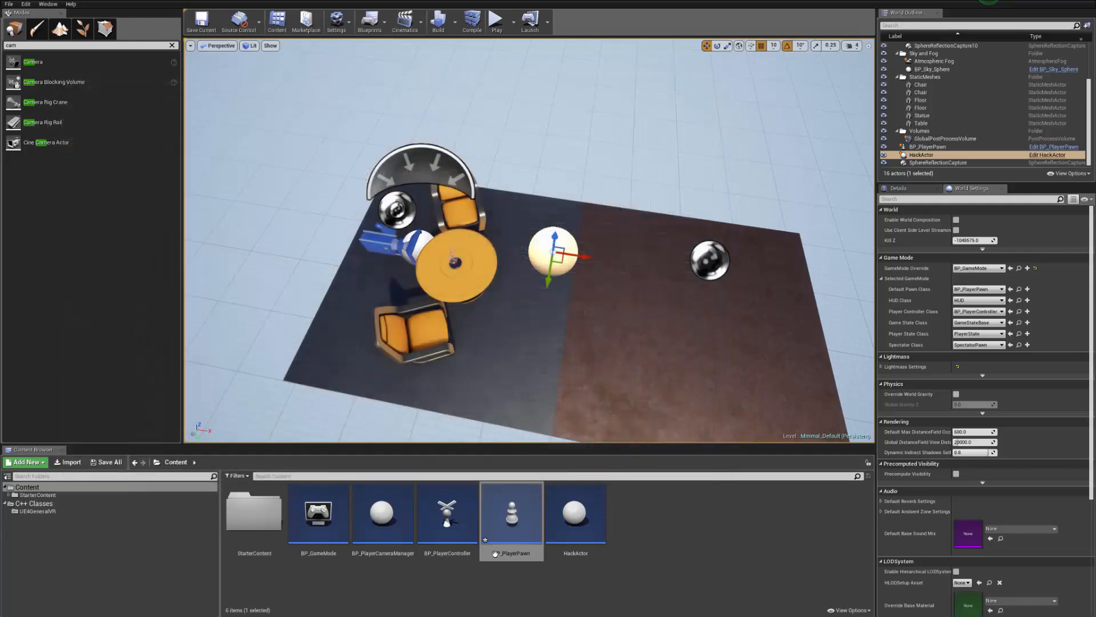
# - Check the class defaults of BP_PlayerCameraManager and play the level briefly to test the pawn camera's field of view
pyautogui.click(438, 573)
pyautogui.doubleClick(385, 524)
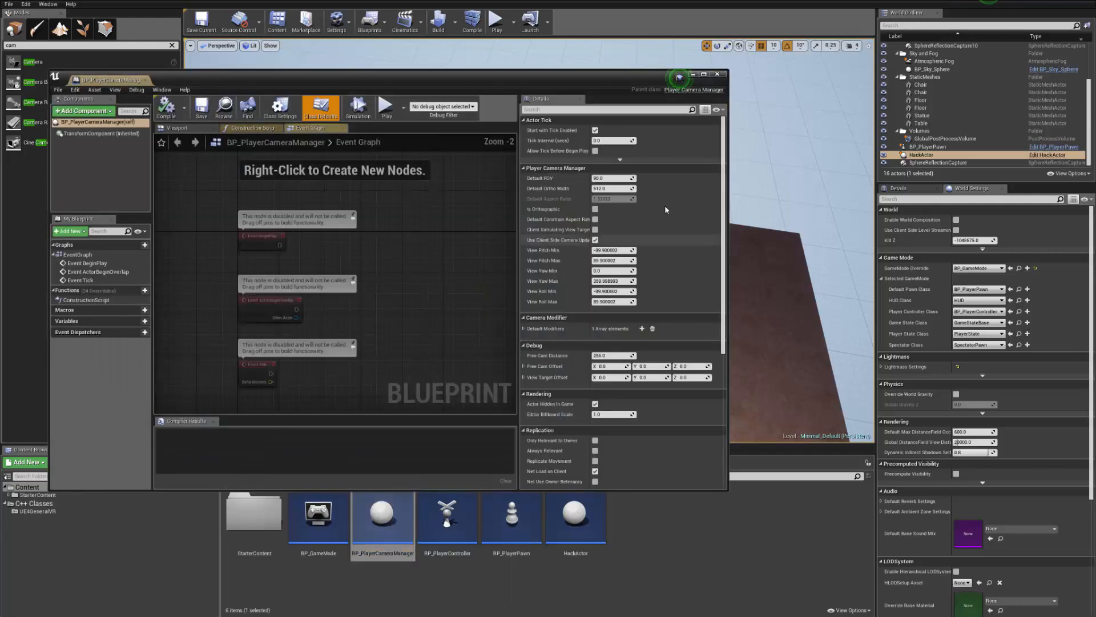
pyautogui.click(717, 74)
pyautogui.click(496, 22)
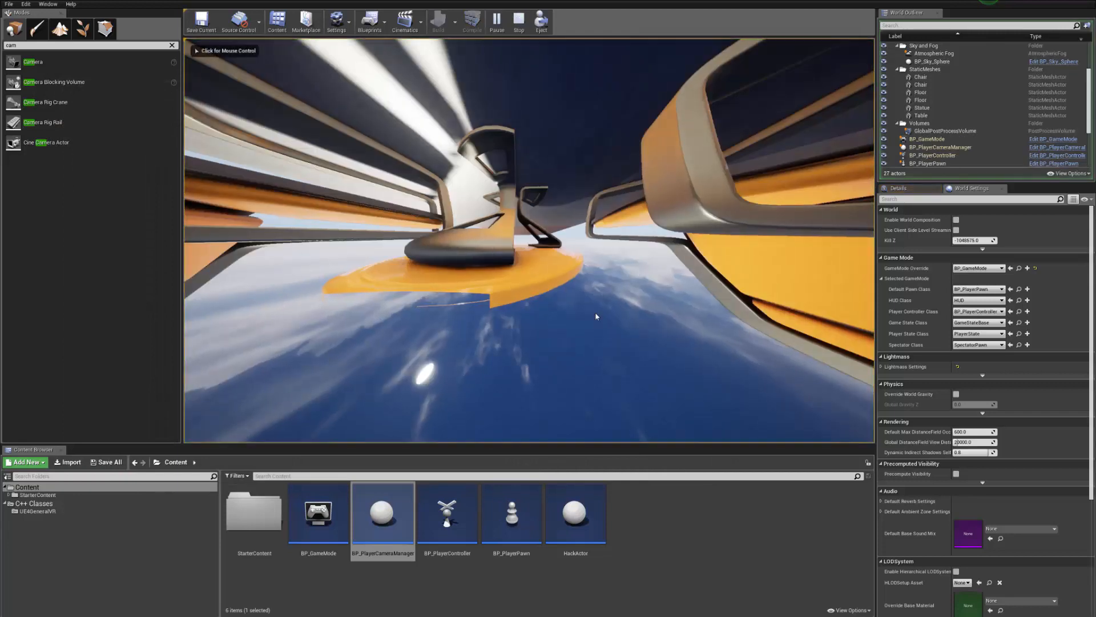
pyautogui.press('Escape')
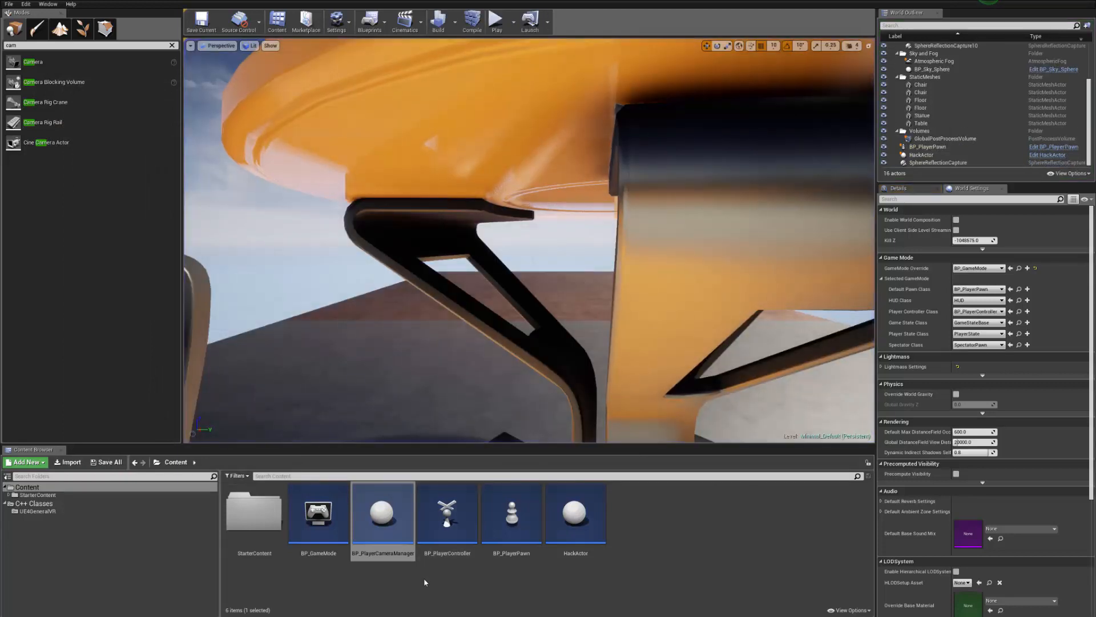
# - Reopen BP_PlayerPawn and examine its Camera component's Field Of View setting and placement in the Blueprint viewport
pyautogui.doubleClick(511, 517)
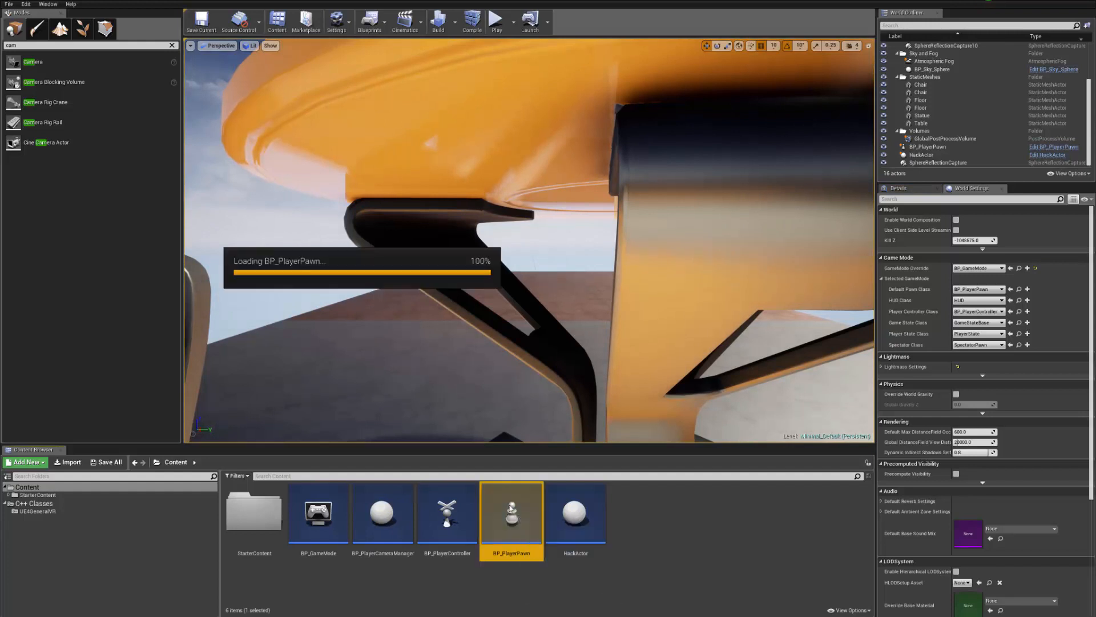
pyautogui.click(77, 142)
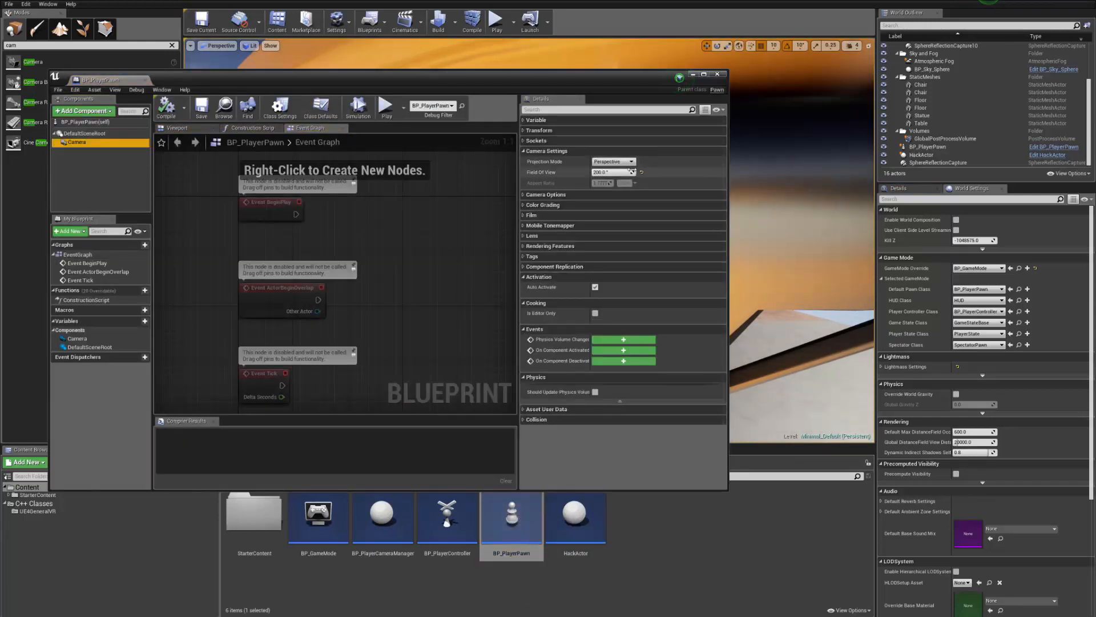
pyautogui.click(614, 171)
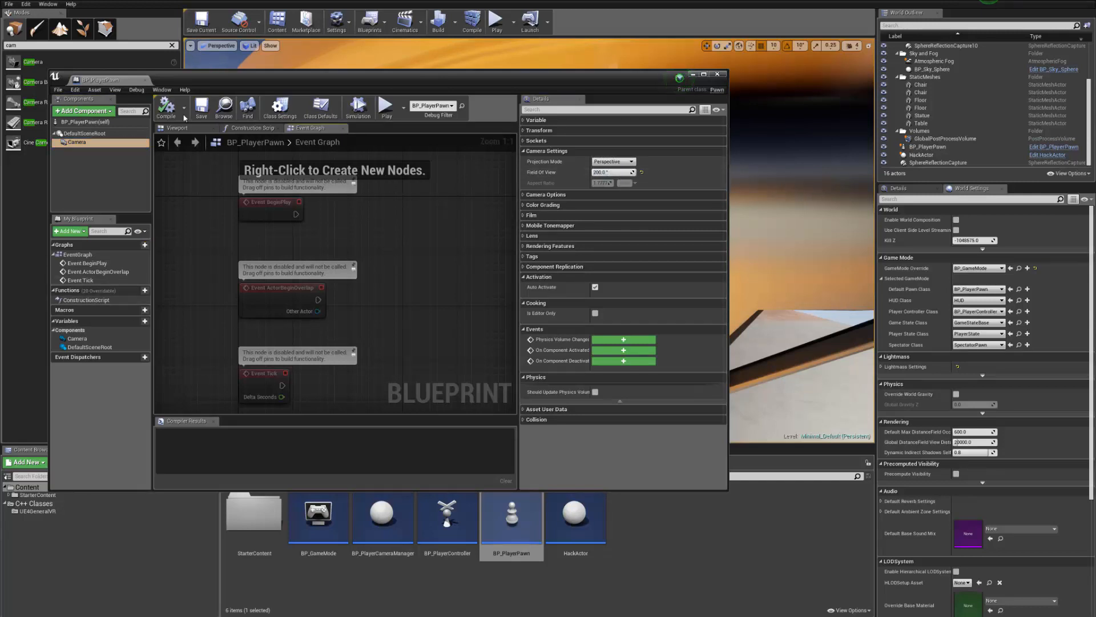
pyautogui.scroll(-1, 385, 266)
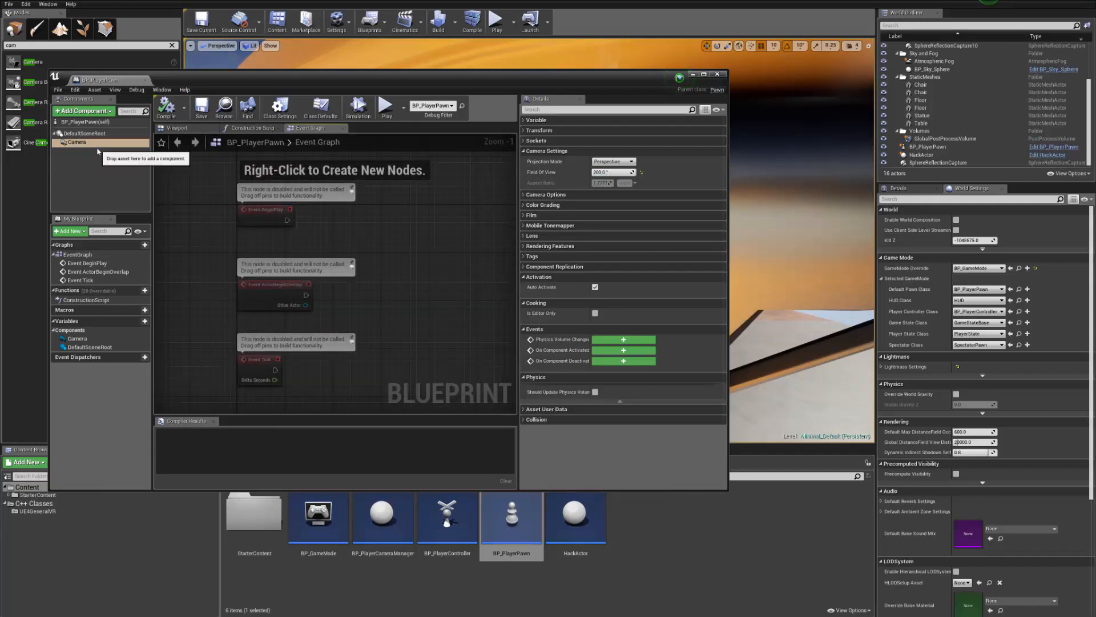
pyautogui.click(182, 128)
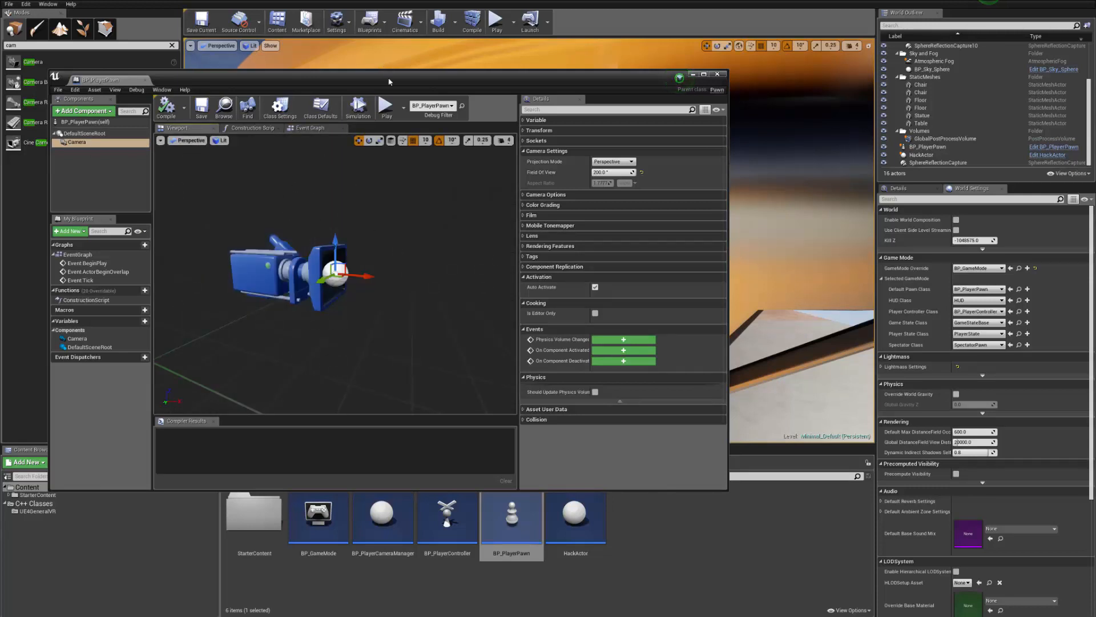
pyautogui.moveTo(390, 81); pyautogui.dragTo(347, 31)
# - Open BP_PlayerController, locate its assigned Player Camera Manager Class asset, and open BP_PlayerCameraManager
pyautogui.doubleClick(448, 511)
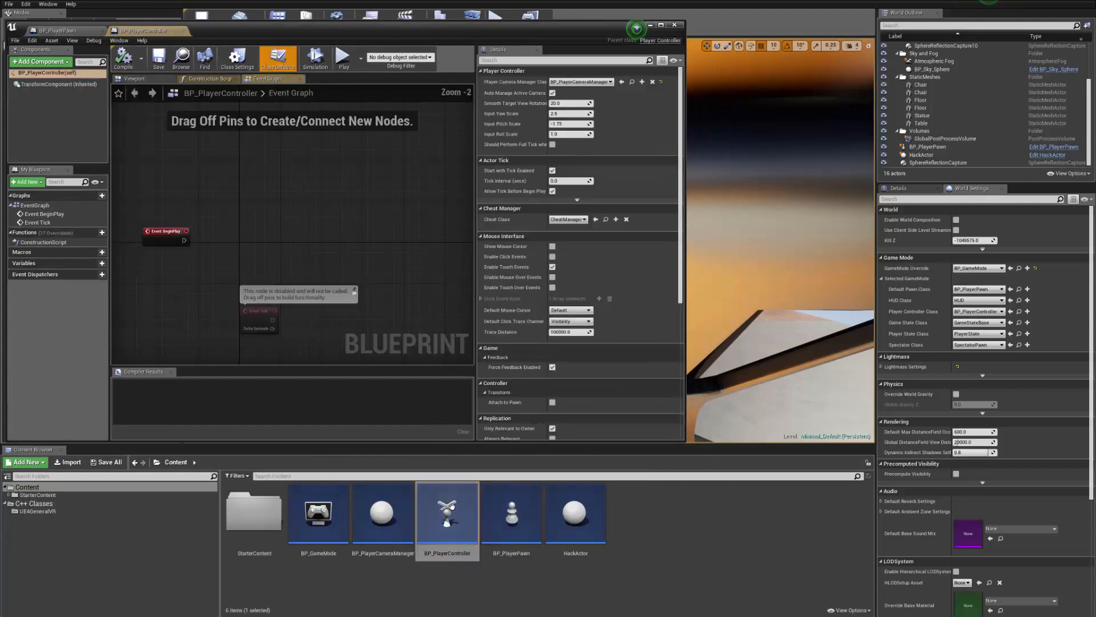
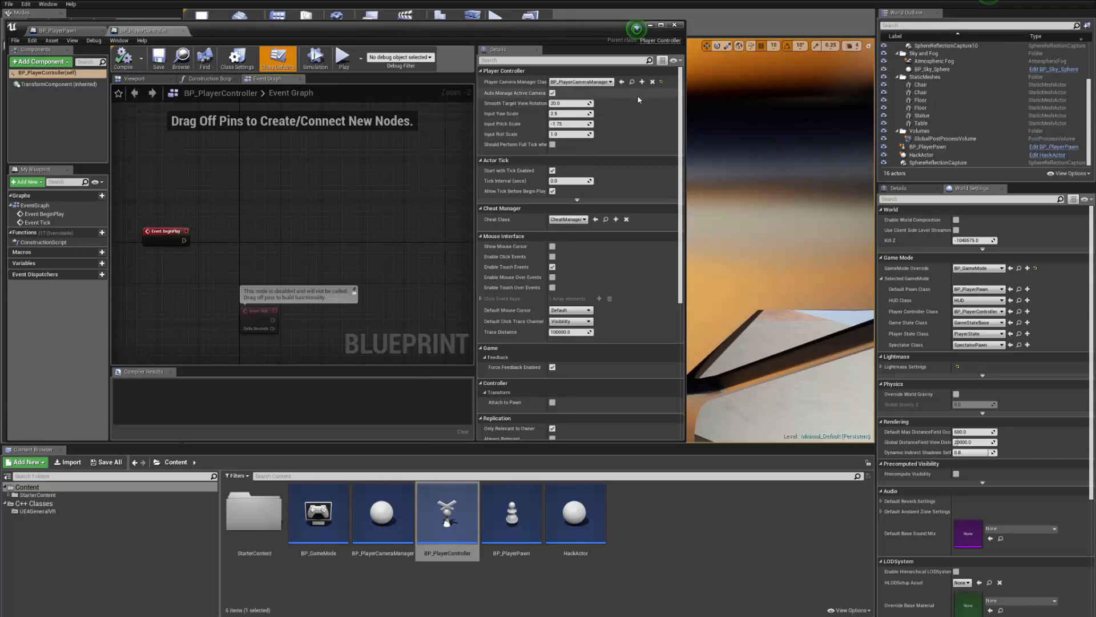
pyautogui.click(631, 82)
pyautogui.doubleClick(394, 518)
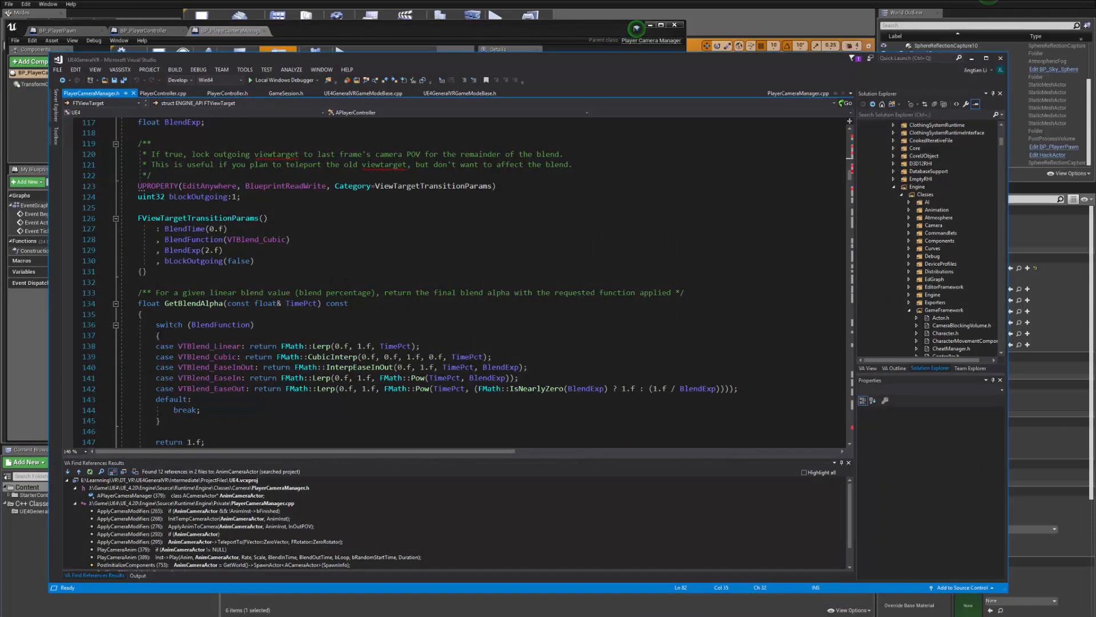
# - Switch to Visual Studio and examine the FTViewTarget struct and its AActor Target member in PlayerCameraManager.h
pyautogui.scroll(5, 451, 283)
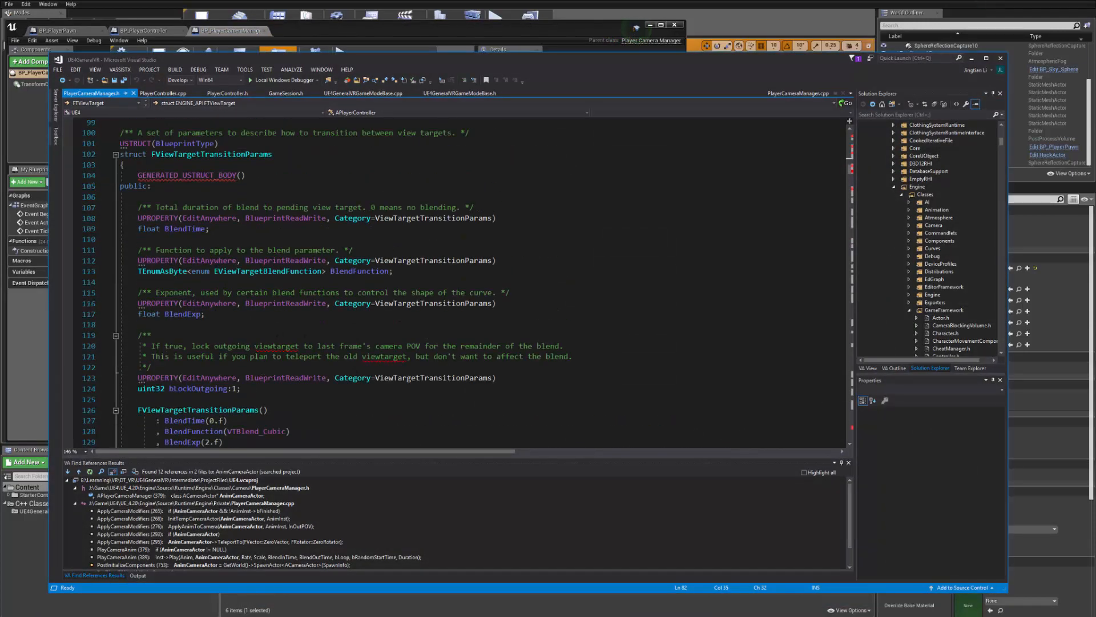
pyautogui.scroll(12, 451, 283)
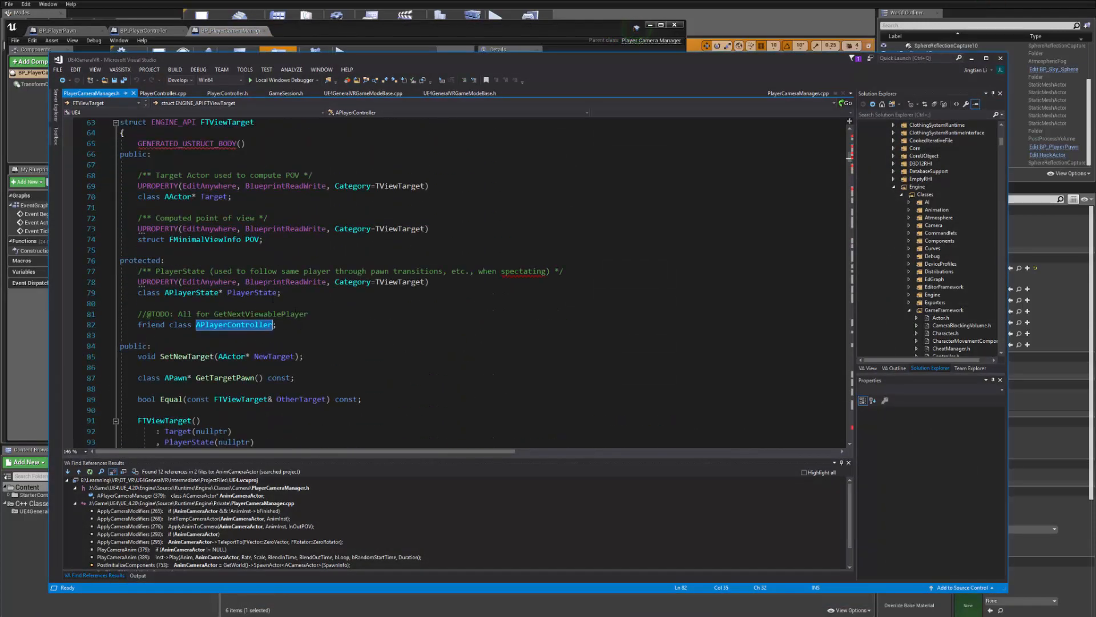
pyautogui.scroll(20, 451, 282)
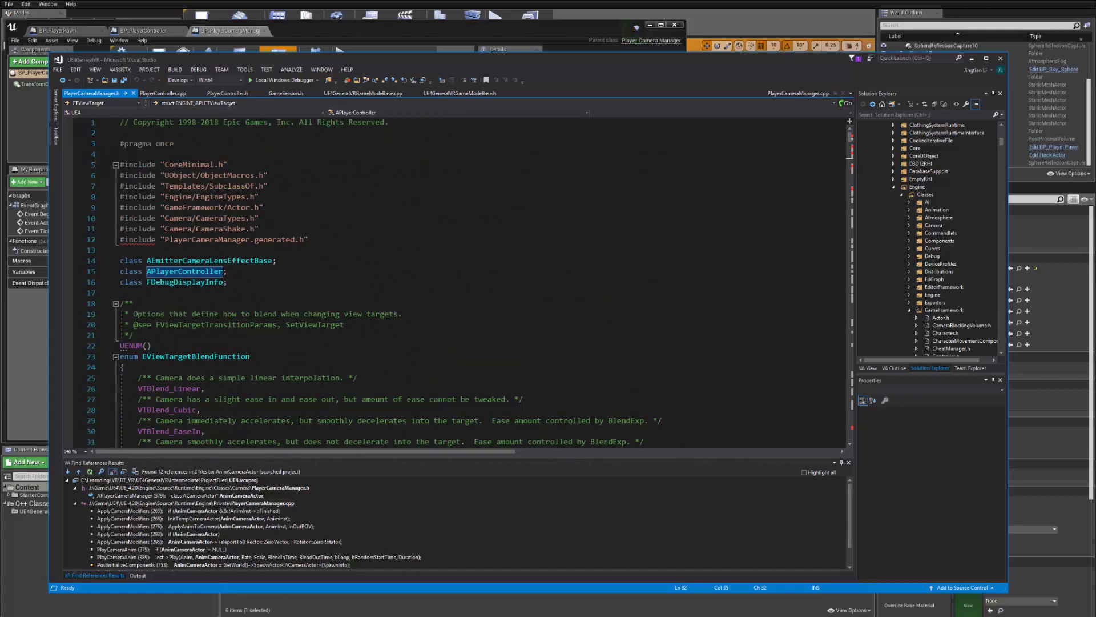
pyautogui.scroll(-19, 204, 308)
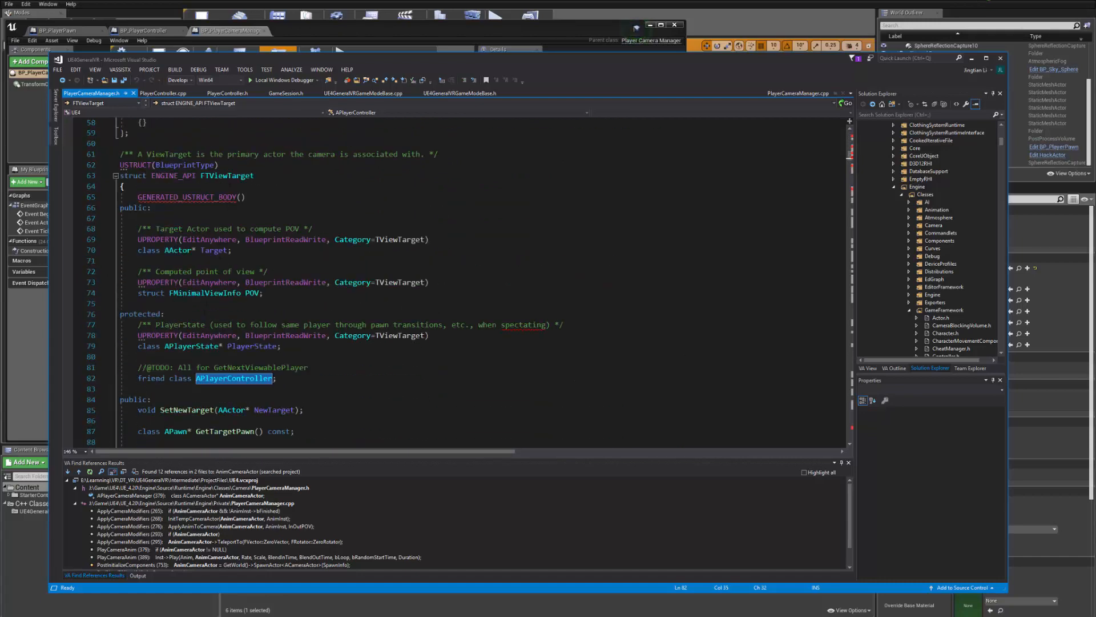
pyautogui.doubleClick(228, 176)
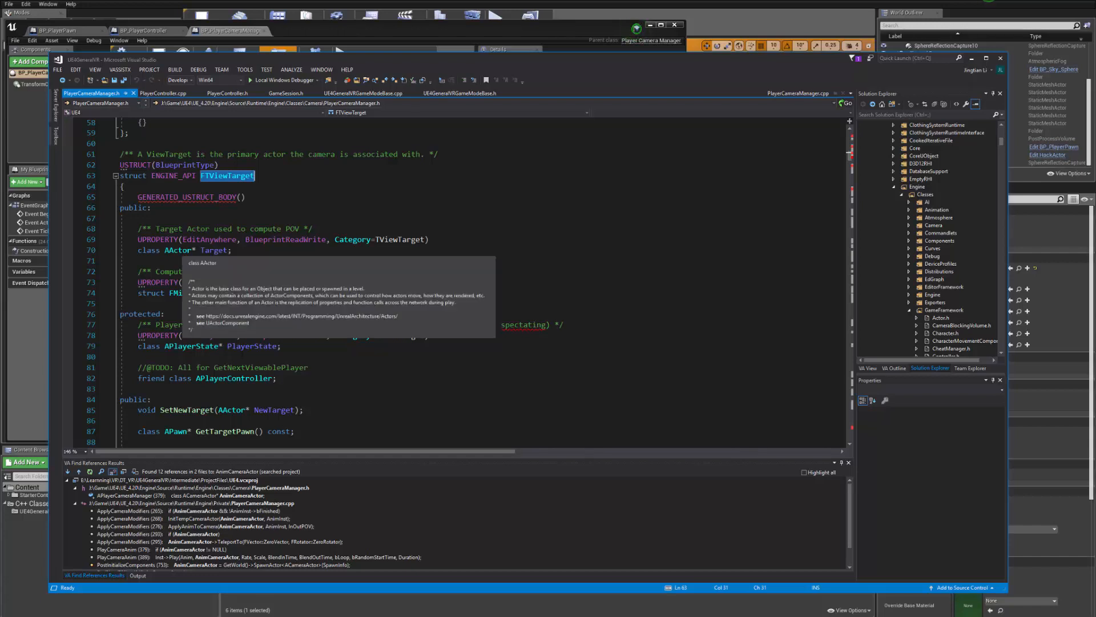
pyautogui.doubleClick(182, 251)
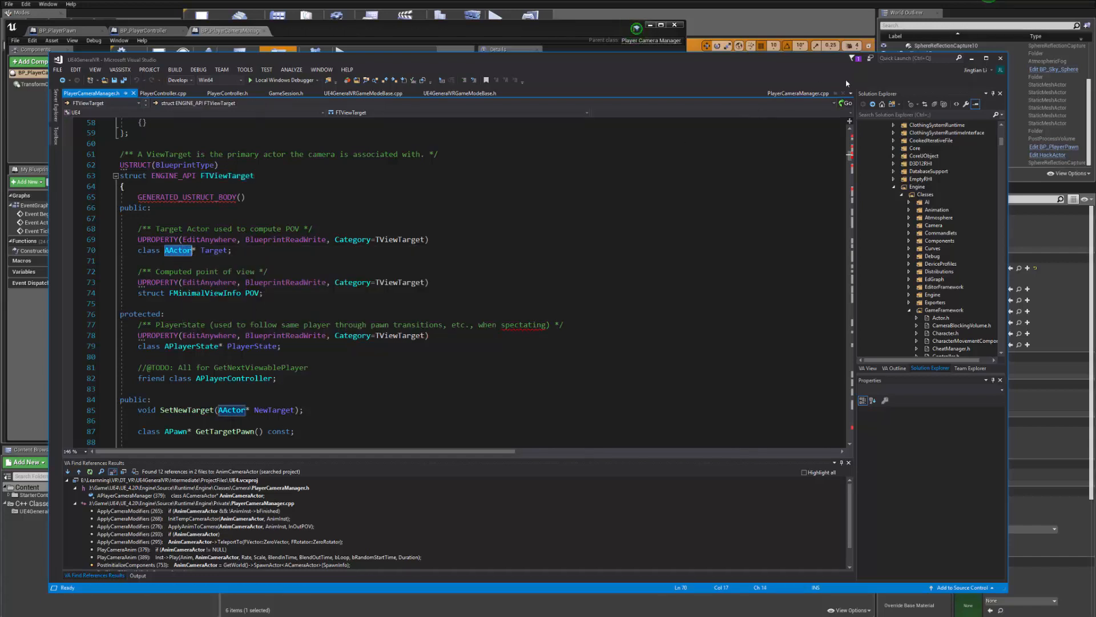
# - Return from Visual Studio to the Unreal editor, compile BP_PlayerCameraManager and close its Blueprint window
pyautogui.click(972, 59)
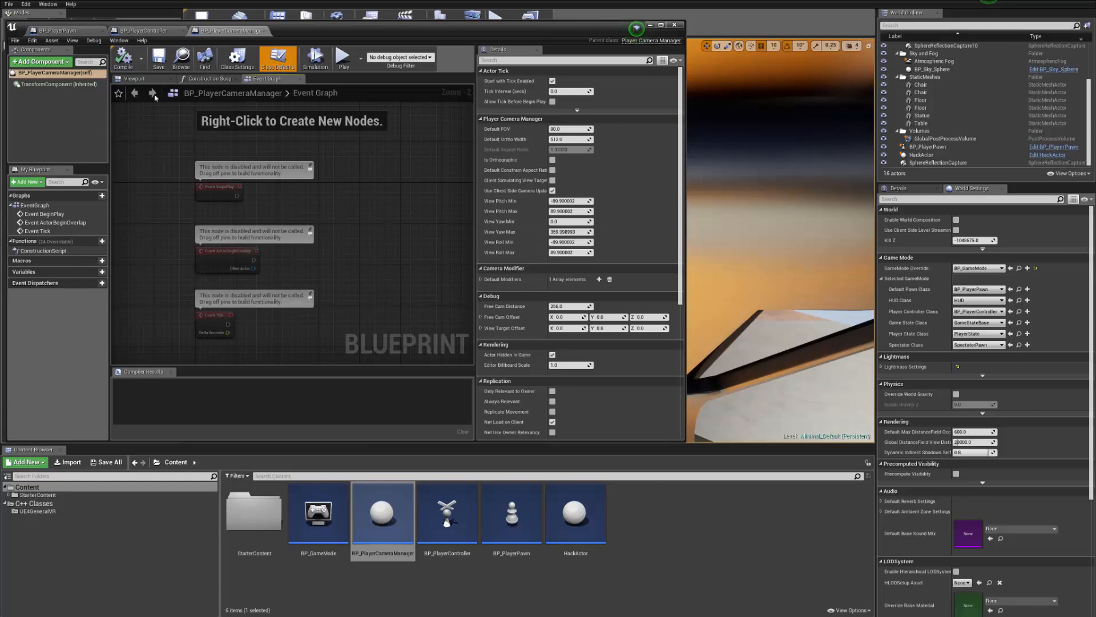
pyautogui.click(123, 57)
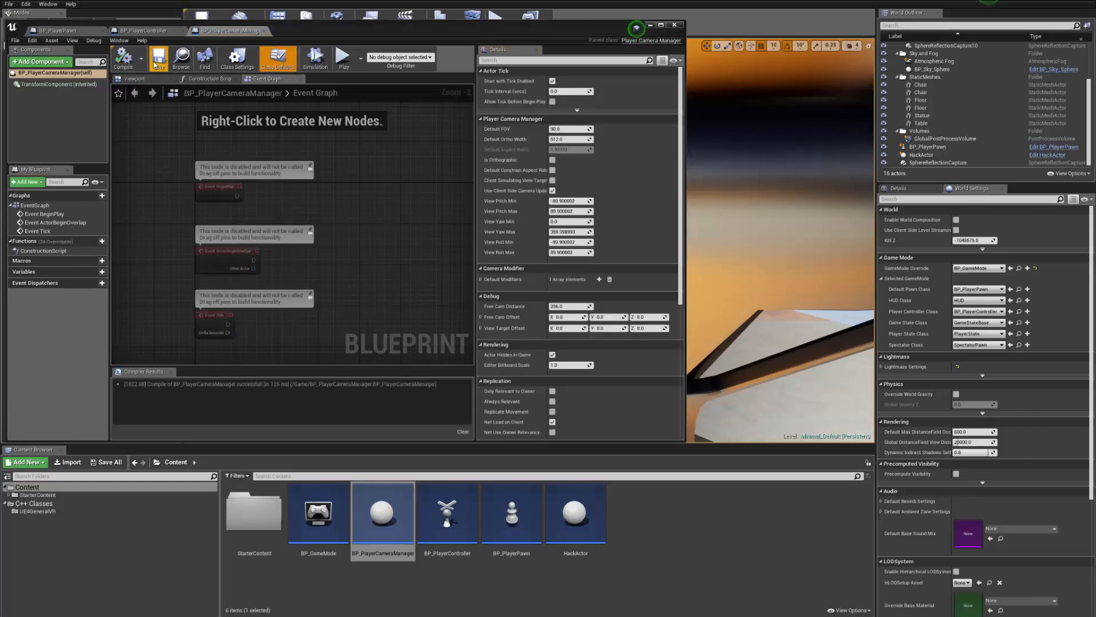
pyautogui.click(124, 62)
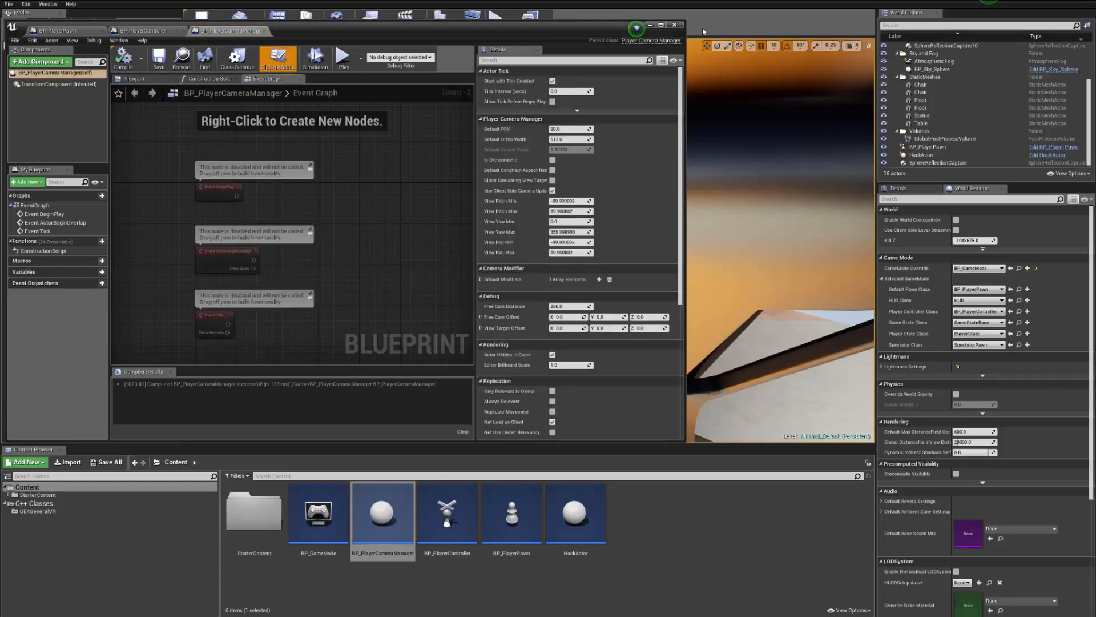
pyautogui.click(675, 25)
pyautogui.click(384, 585)
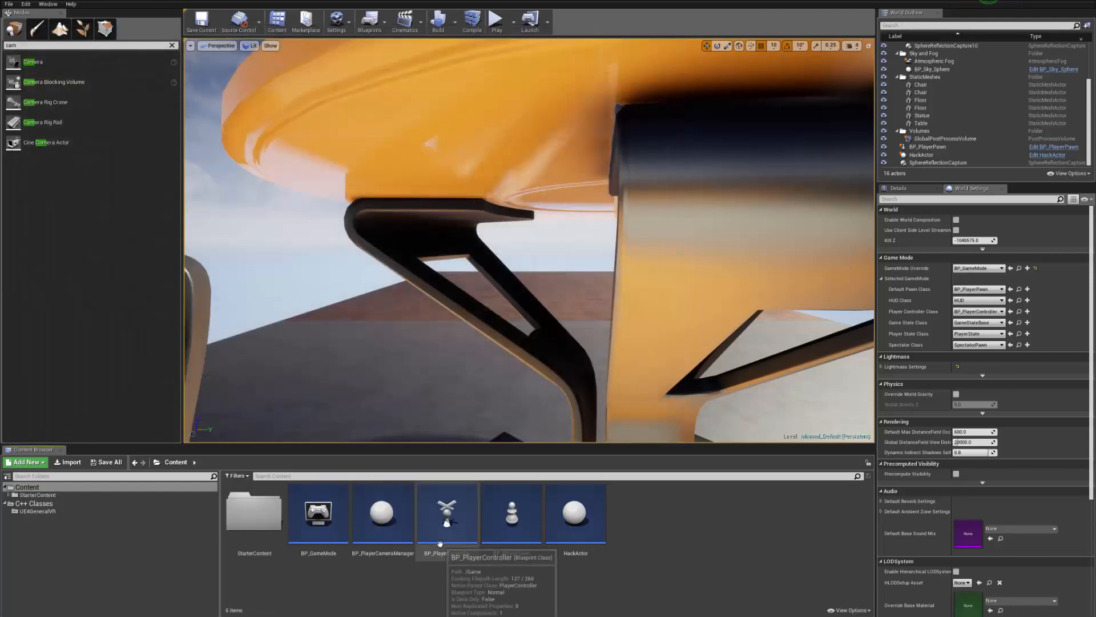
# - Open BP_PlayerPawn and add a Cube component as a child of its Camera component
pyautogui.doubleClick(512, 517)
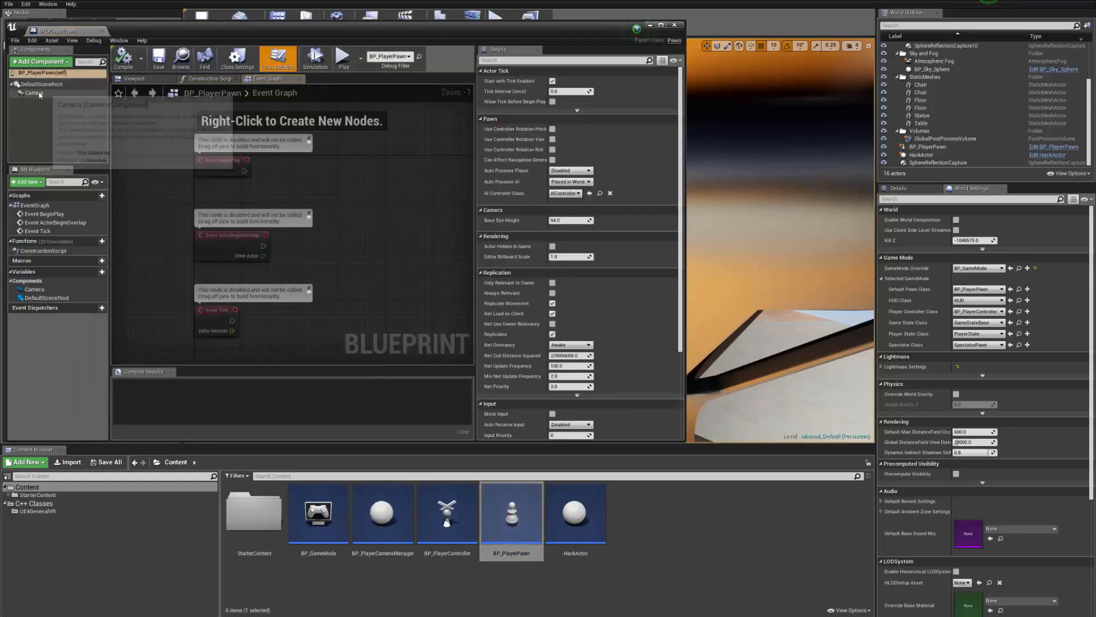
pyautogui.click(40, 94)
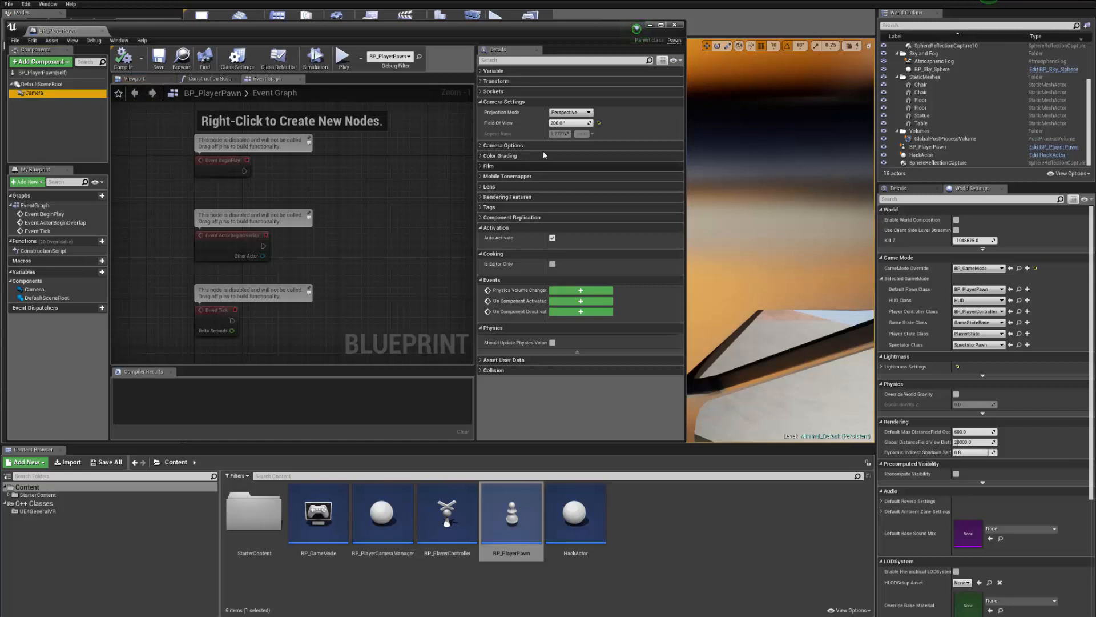
pyautogui.click(135, 78)
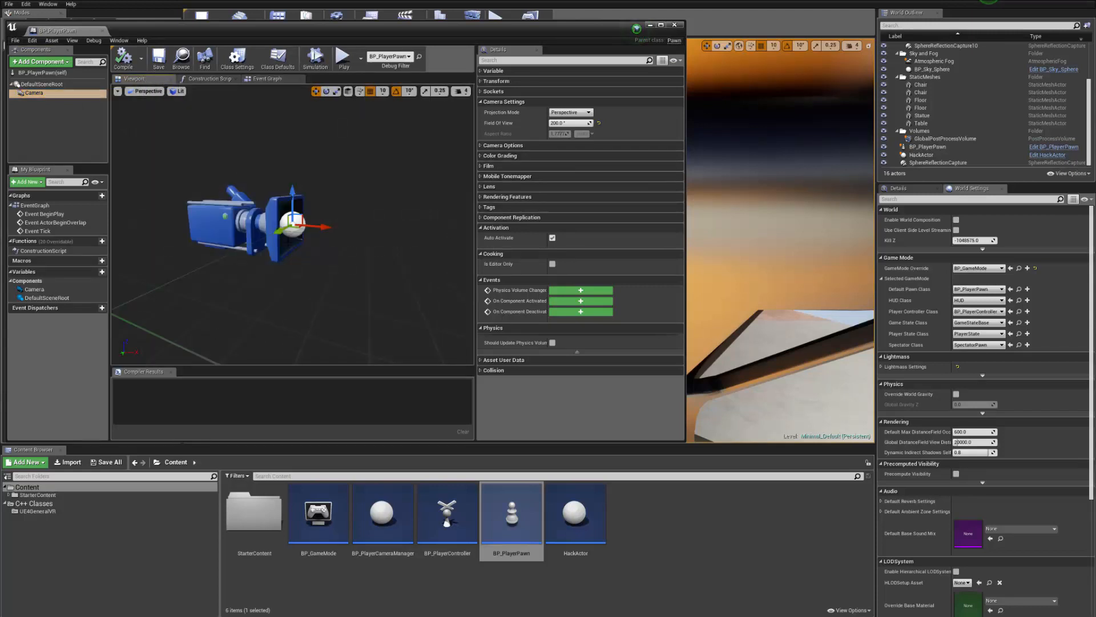
pyautogui.moveTo(335, 224); pyautogui.dragTo(266, 257, button='right')
pyautogui.scroll(-5, 335, 224)
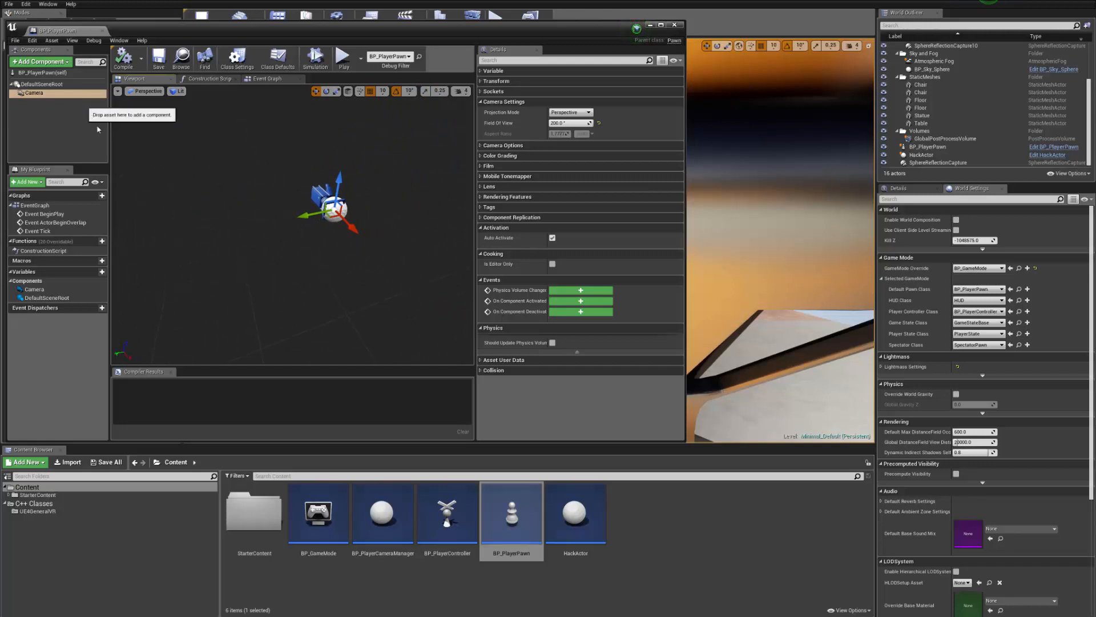
pyautogui.click(39, 62)
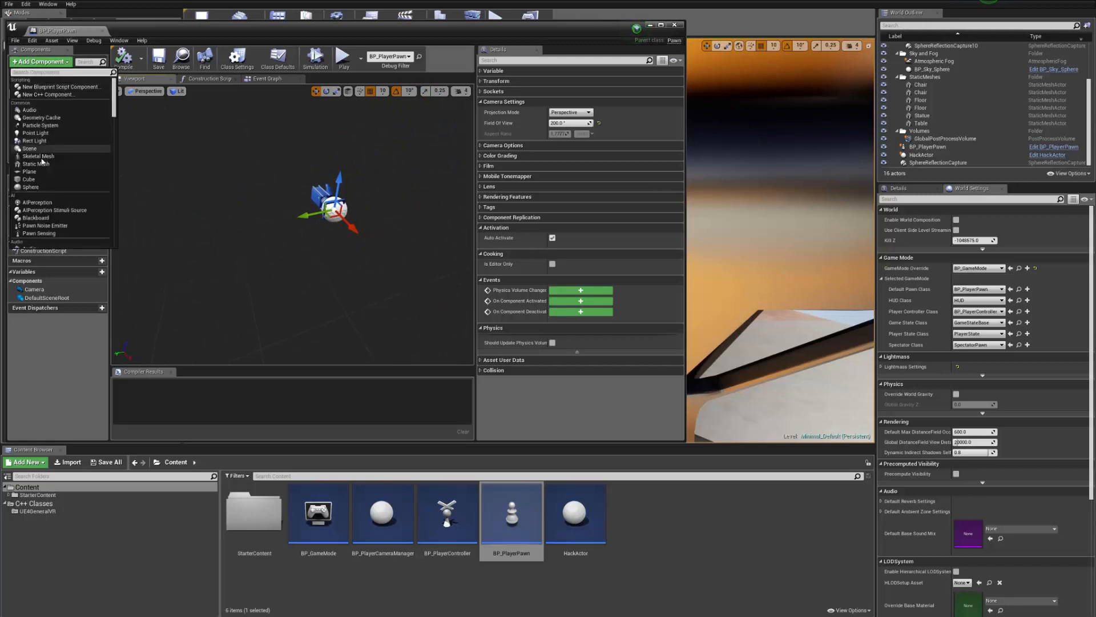
pyautogui.click(35, 179)
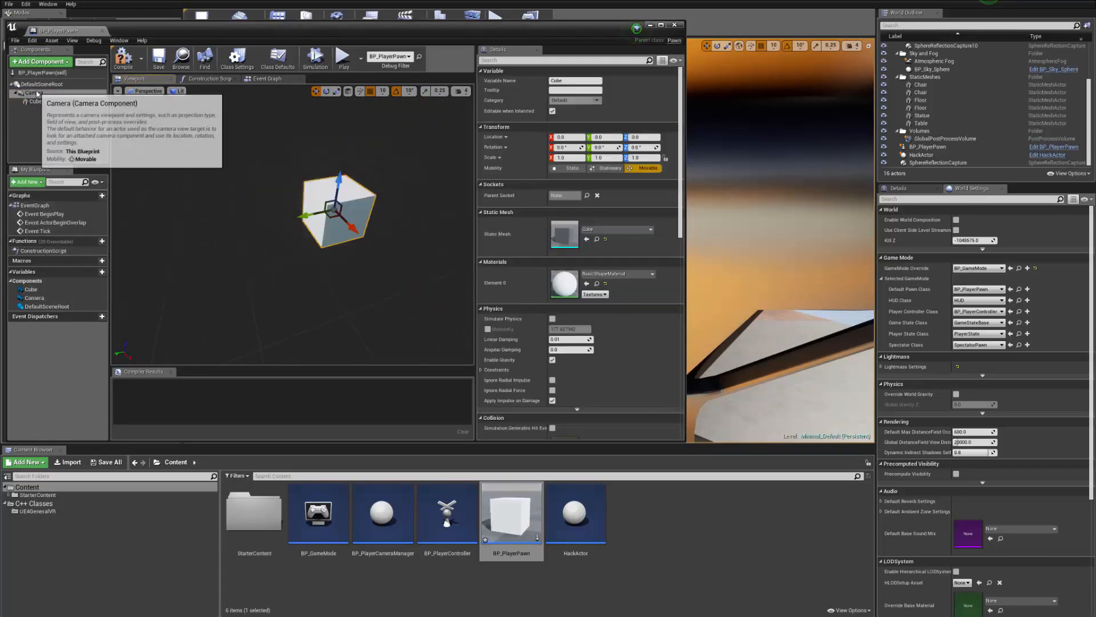
# - Move the Cube forward along the X axis in front of the Camera and scale it down uniformly
pyautogui.click(35, 92)
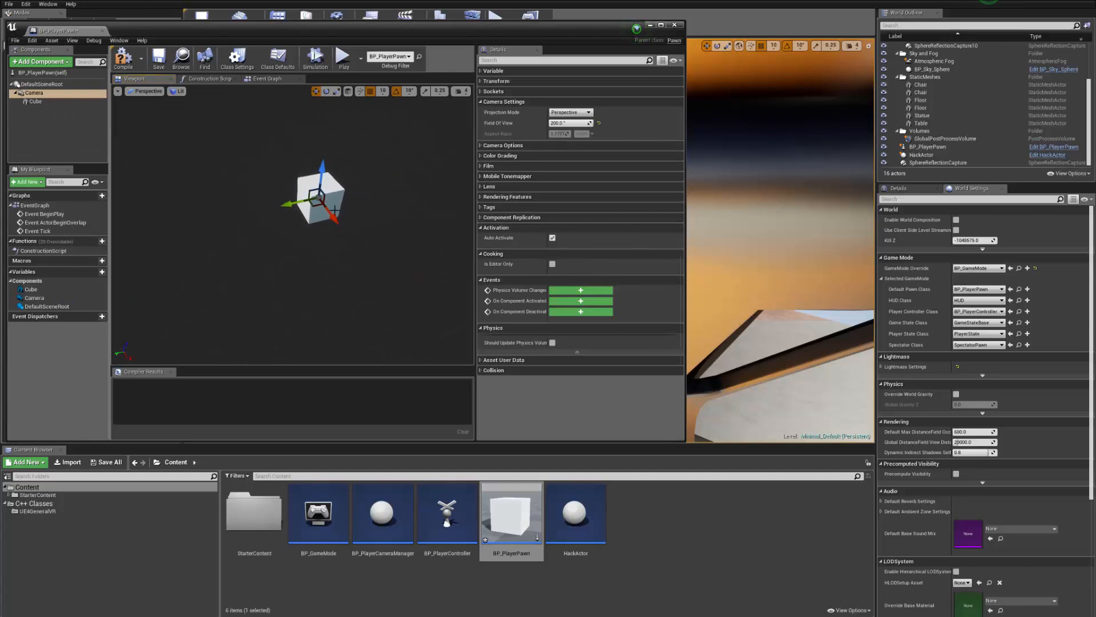
pyautogui.click(36, 101)
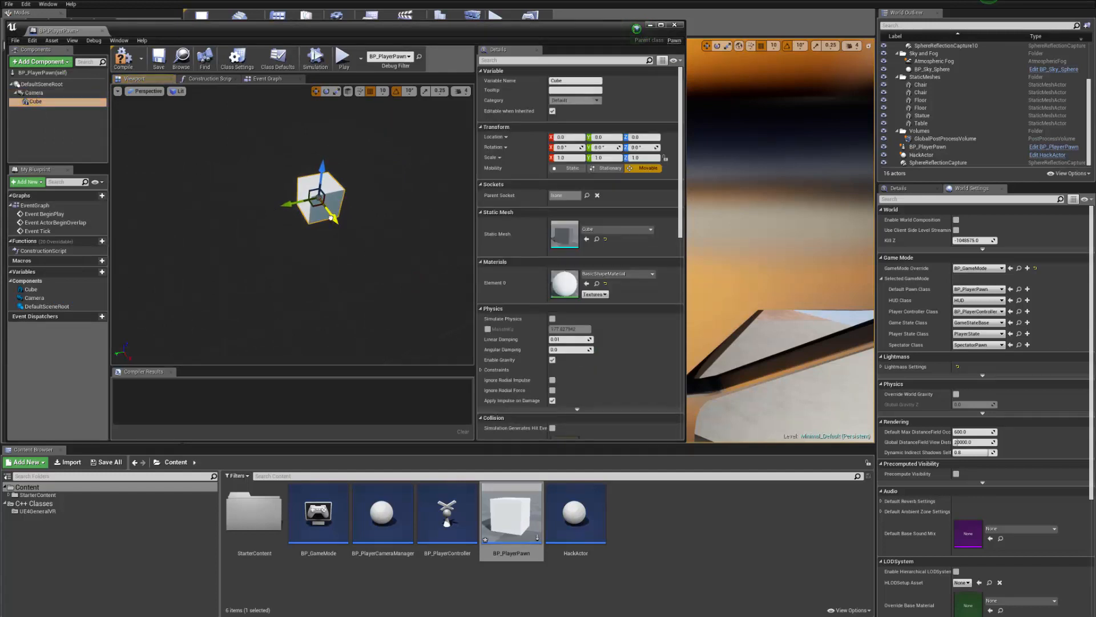
pyautogui.moveTo(331, 218); pyautogui.dragTo(325, 250)
pyautogui.press('r')
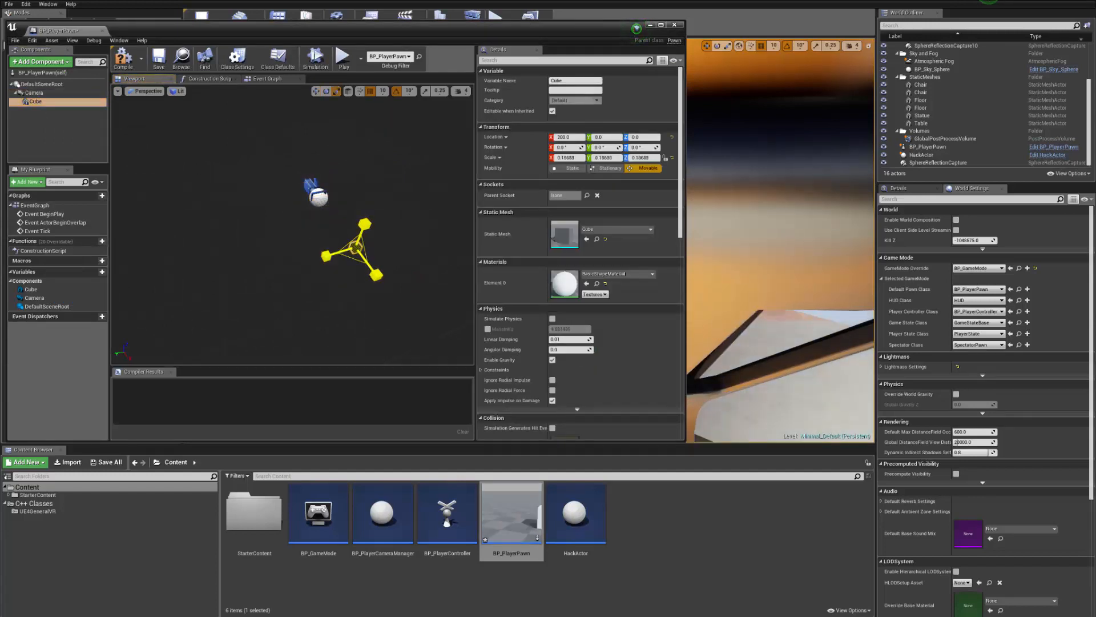
# - Shift the Camera component sideways along the Y axis, away from the root, and compile and save BP_PlayerPawn
pyautogui.click(34, 92)
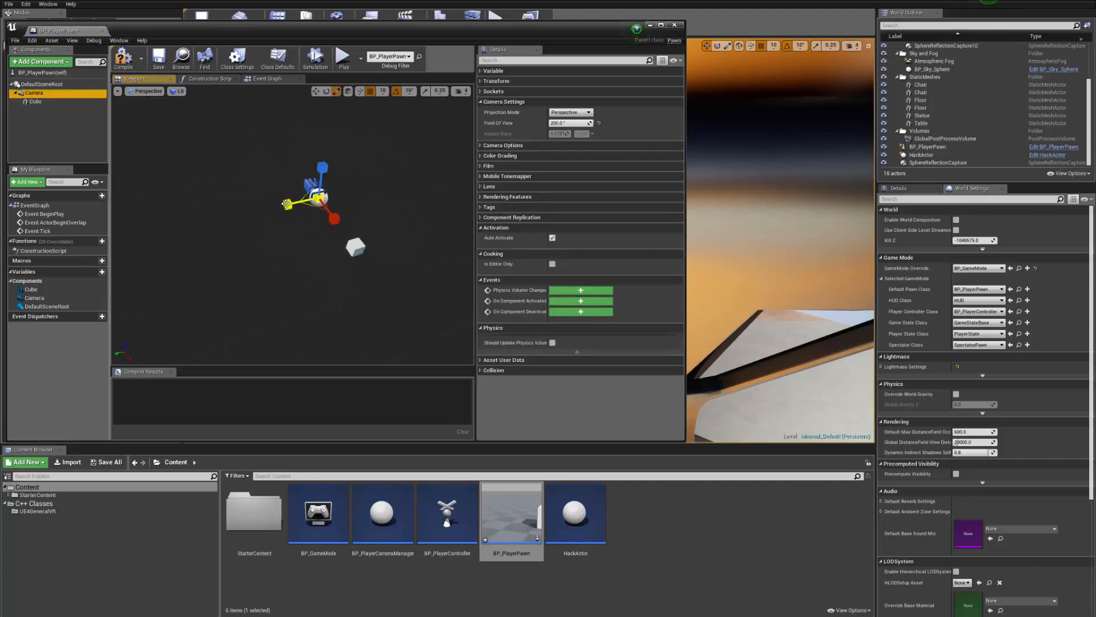
pyautogui.moveTo(302, 227); pyautogui.dragTo(290, 233, button='right')
pyautogui.moveTo(304, 194); pyautogui.dragTo(338, 188)
pyautogui.hotkey('ctrl', 's')
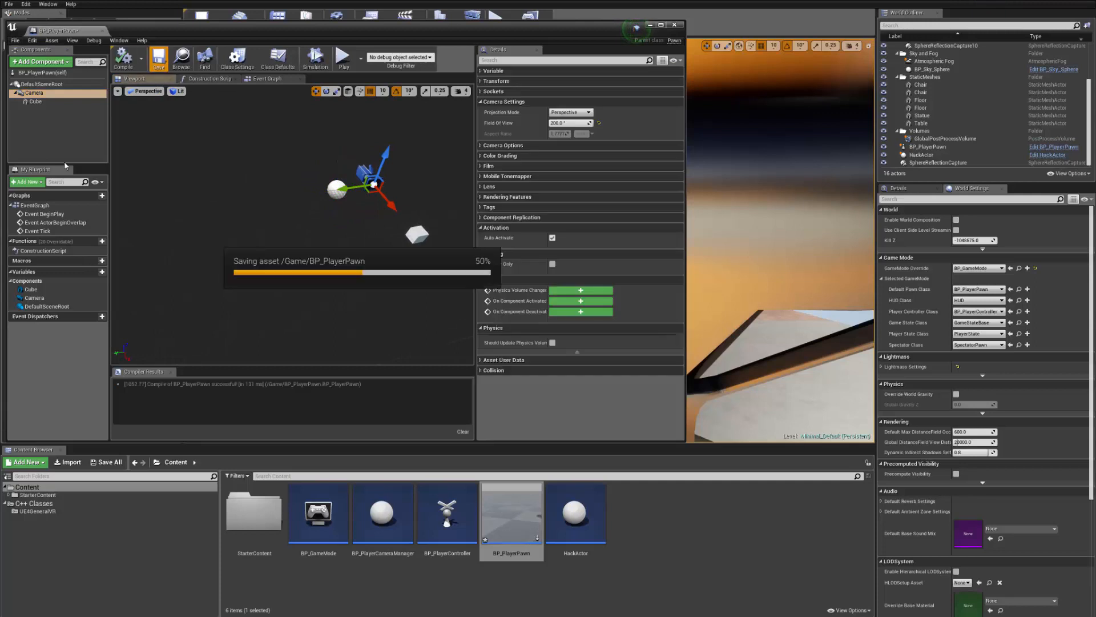
# - Add a second Camera component to BP_PlayerPawn and attach it directly to DefaultSceneRoot
pyautogui.click(46, 62)
pyautogui.write('ca')
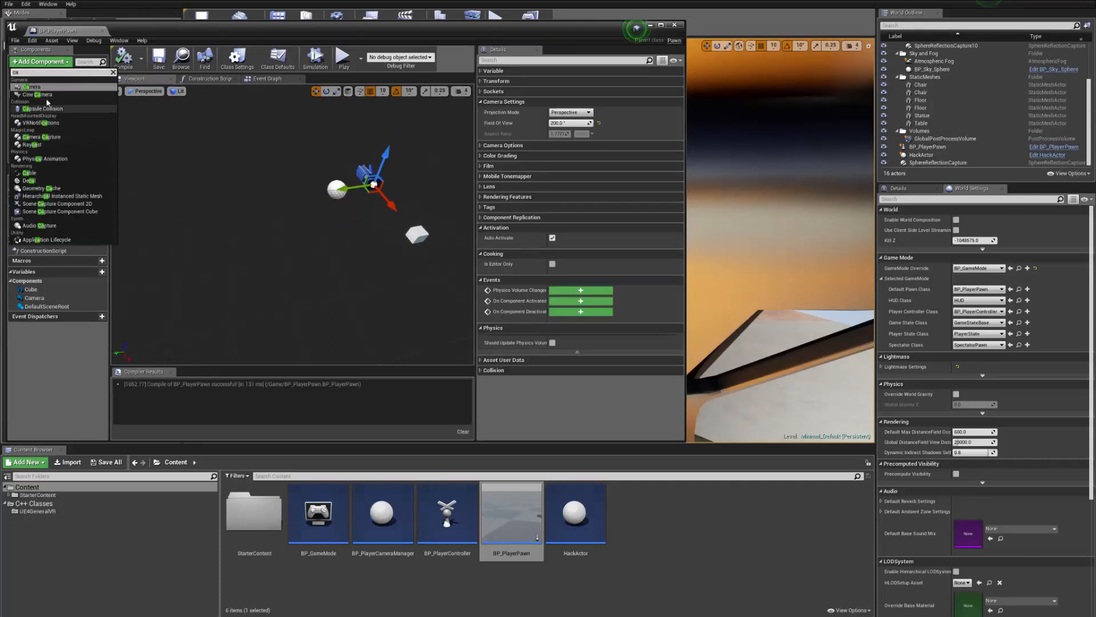
pyautogui.press('Return')
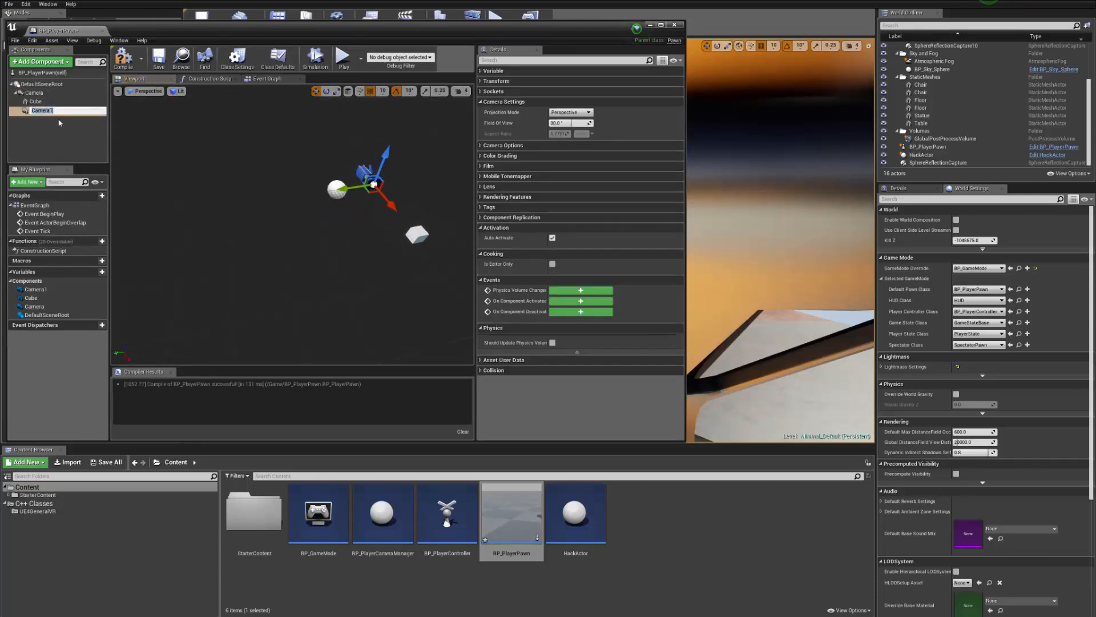
pyautogui.moveTo(43, 111); pyautogui.dragTo(51, 90)
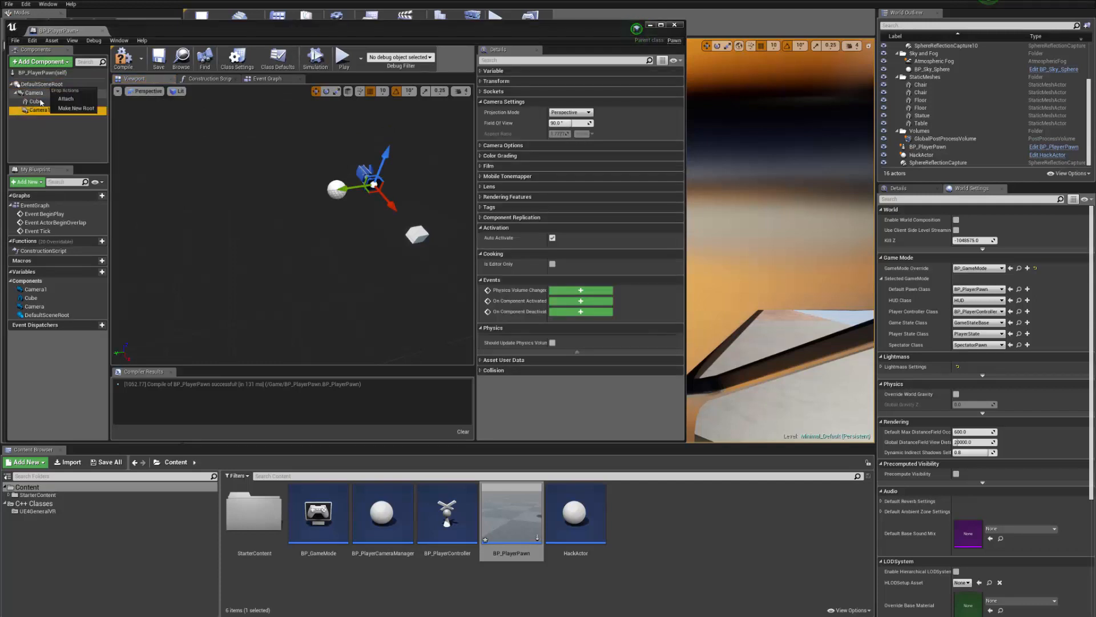
pyautogui.click(66, 99)
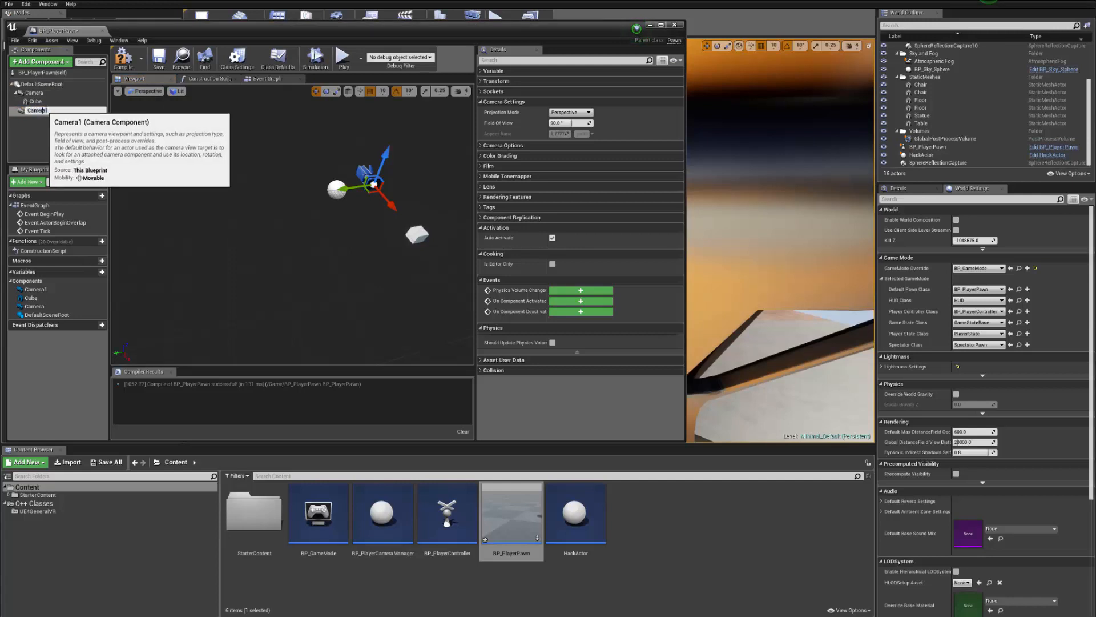
# - Rename the new camera component Camera2 and the original camera component Camera1
pyautogui.moveTo(43, 110); pyautogui.dragTo(61, 111)
pyautogui.write('2')
pyautogui.click(45, 126)
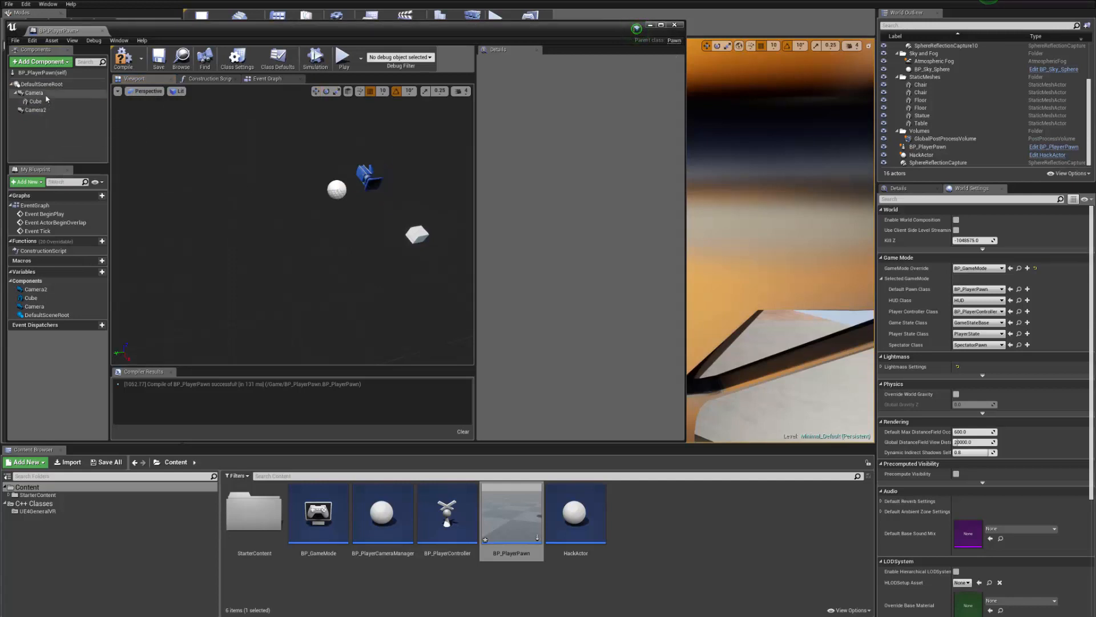
pyautogui.click(46, 95)
pyautogui.write('1')
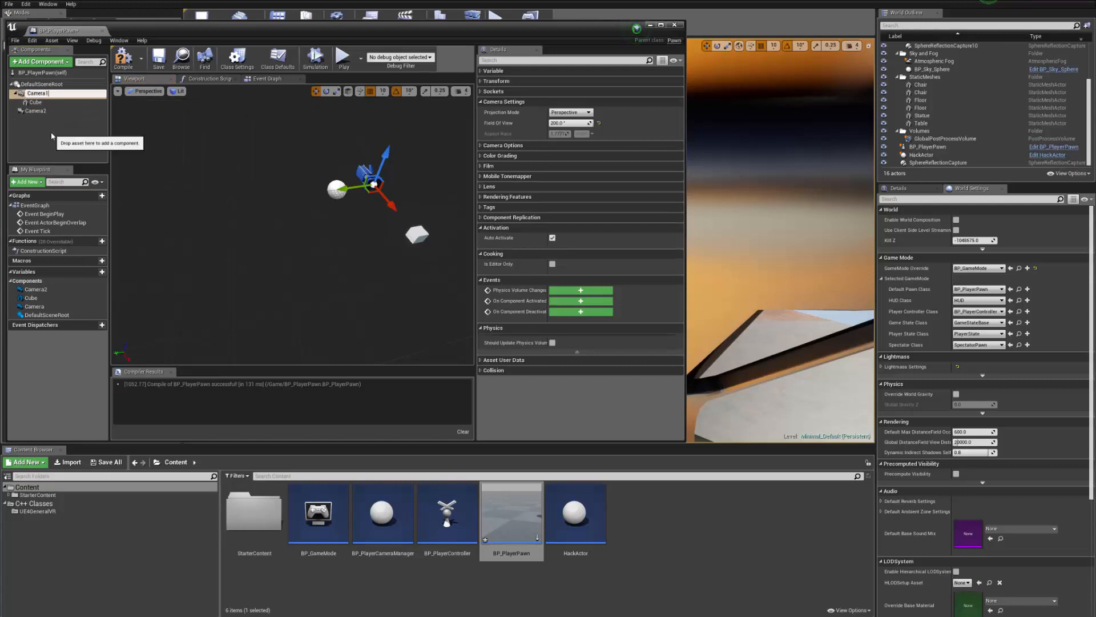
pyautogui.press('Return')
# - Add a Sphere component as a child of Camera2 and scale it down uniformly to about 0.4
pyautogui.click(40, 61)
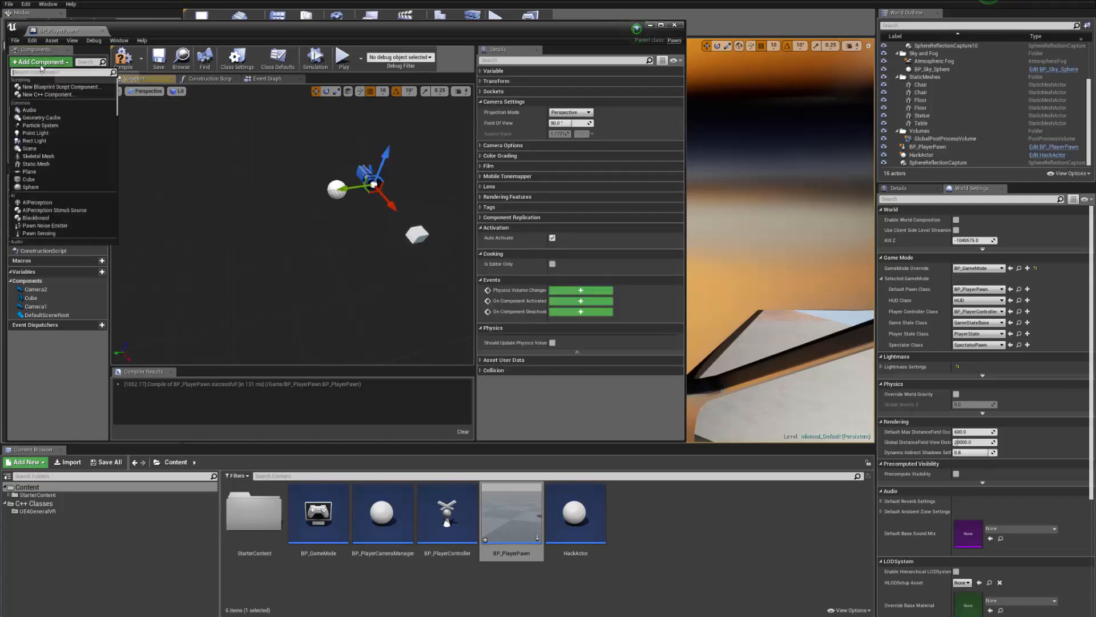
pyautogui.click(42, 186)
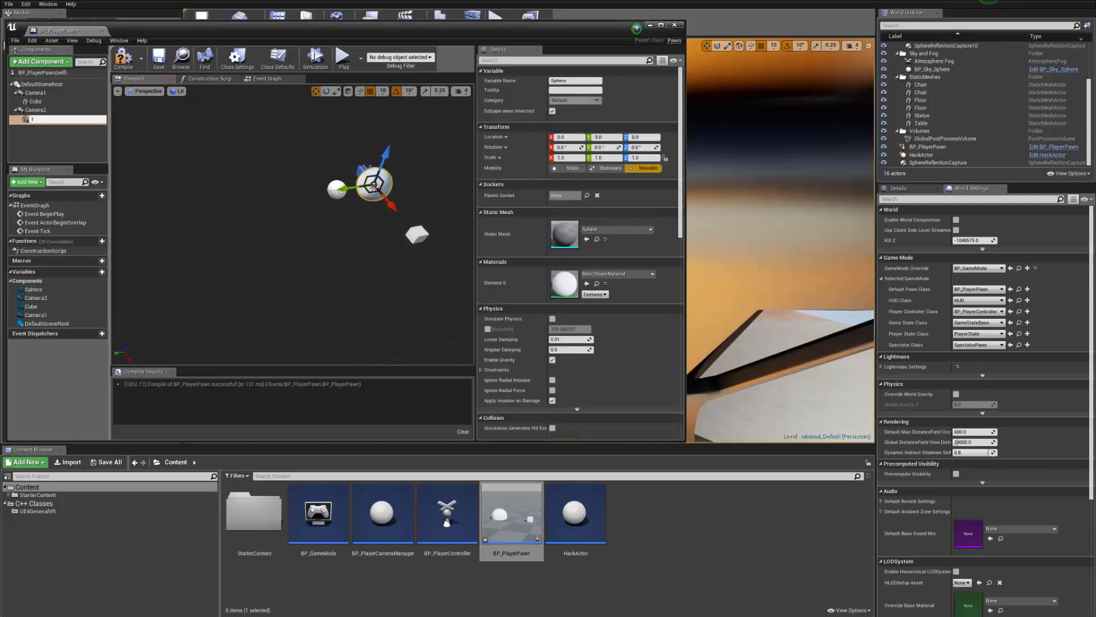
pyautogui.moveTo(294, 205); pyautogui.dragTo(297, 226, button='right')
pyautogui.press('r')
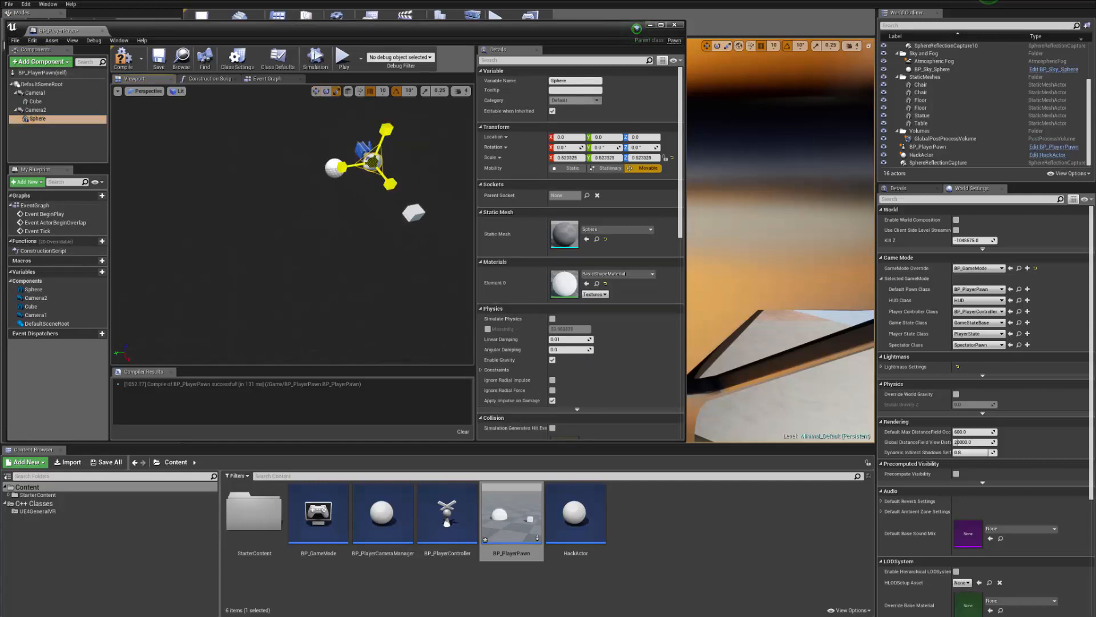
# - Move Camera2 with its Sphere along the Y axis to the side of the root opposite Camera1
pyautogui.click(43, 110)
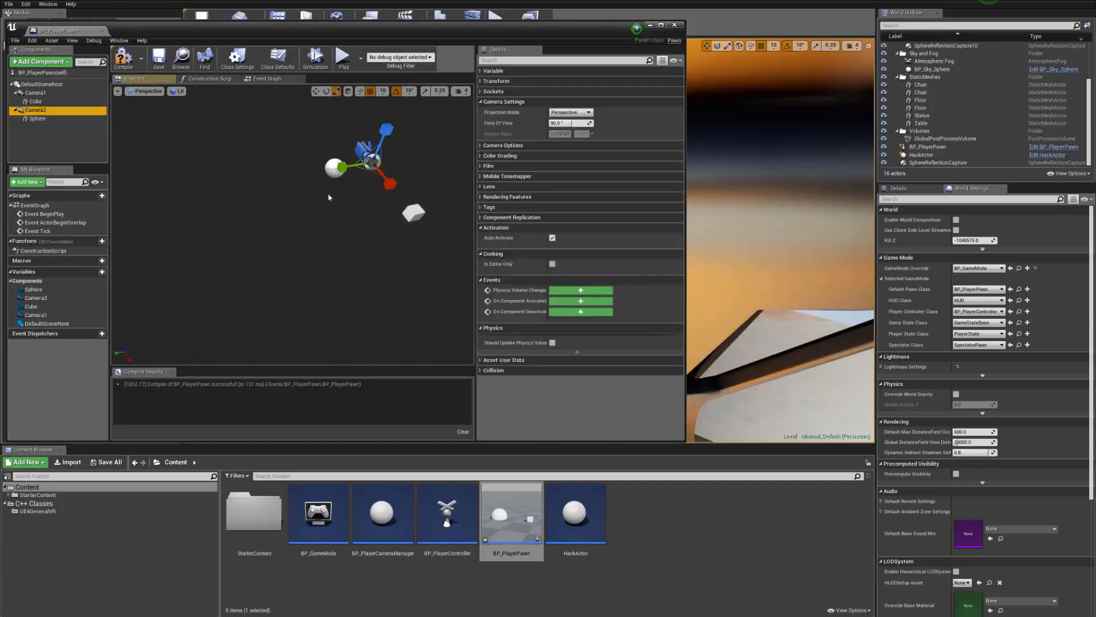
pyautogui.moveTo(328, 197); pyautogui.dragTo(336, 204, button='right')
pyautogui.moveTo(364, 136); pyautogui.dragTo(295, 149)
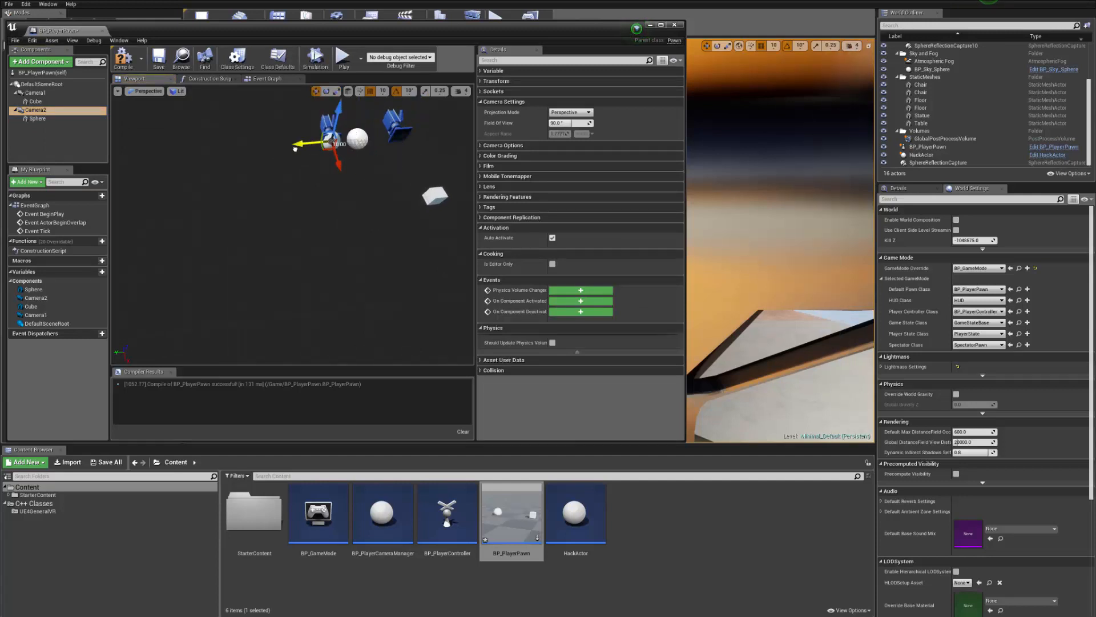
pyautogui.moveTo(287, 152); pyautogui.dragTo(374, 133, button='right')
# - Move the Sphere forward along X to about 180 in front of Camera2 and compile BP_PlayerPawn
pyautogui.click(67, 120)
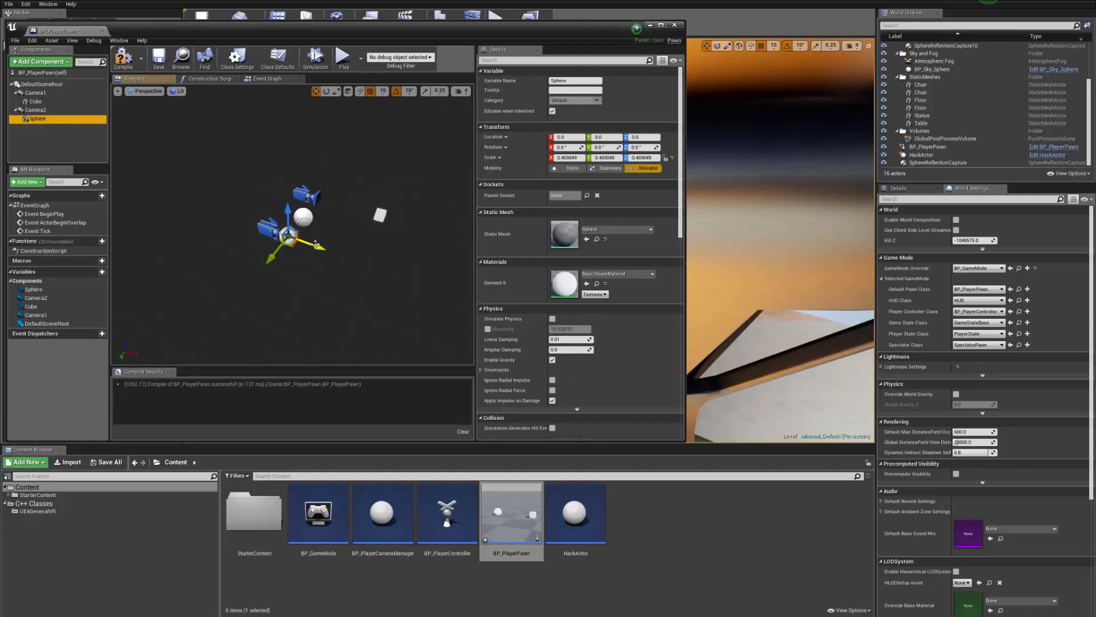
pyautogui.moveTo(316, 245); pyautogui.dragTo(394, 273)
pyautogui.moveTo(319, 218)
pyautogui.mouseDown(button='right')
pyautogui.moveTo(360, 214)
pyautogui.moveTo(319, 219)
pyautogui.moveTo(332, 206)
pyautogui.moveTo(317, 234)
pyautogui.mouseUp(button='right')
pyautogui.click(122, 59)
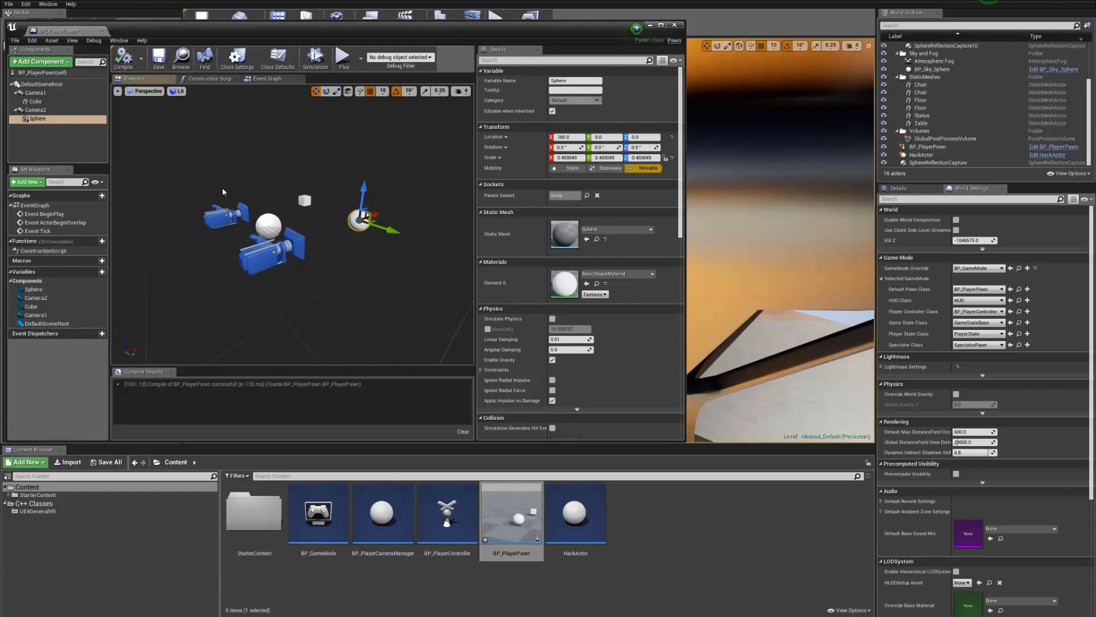
# - Close the Blueprint window and play the level briefly to check which pawn camera supplies the view
pyautogui.click(674, 25)
pyautogui.click(496, 19)
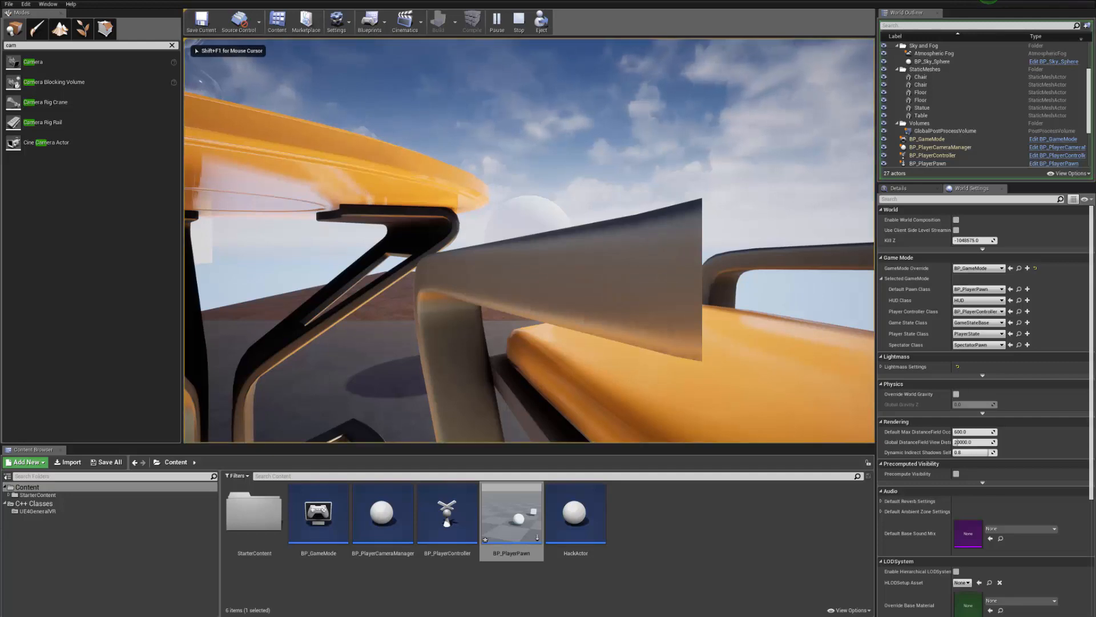
pyautogui.press('Escape')
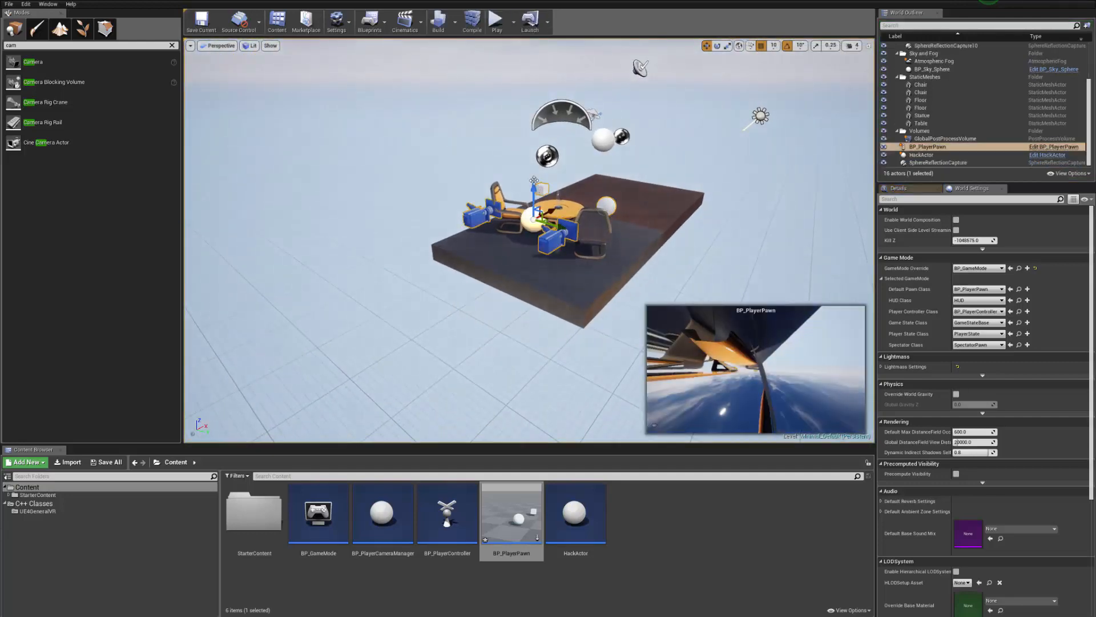
# - Raise BP_PlayerPawn well above the table and chairs in the level and test-play from the higher position
pyautogui.moveTo(534, 181); pyautogui.dragTo(534, 43)
pyautogui.click(496, 18)
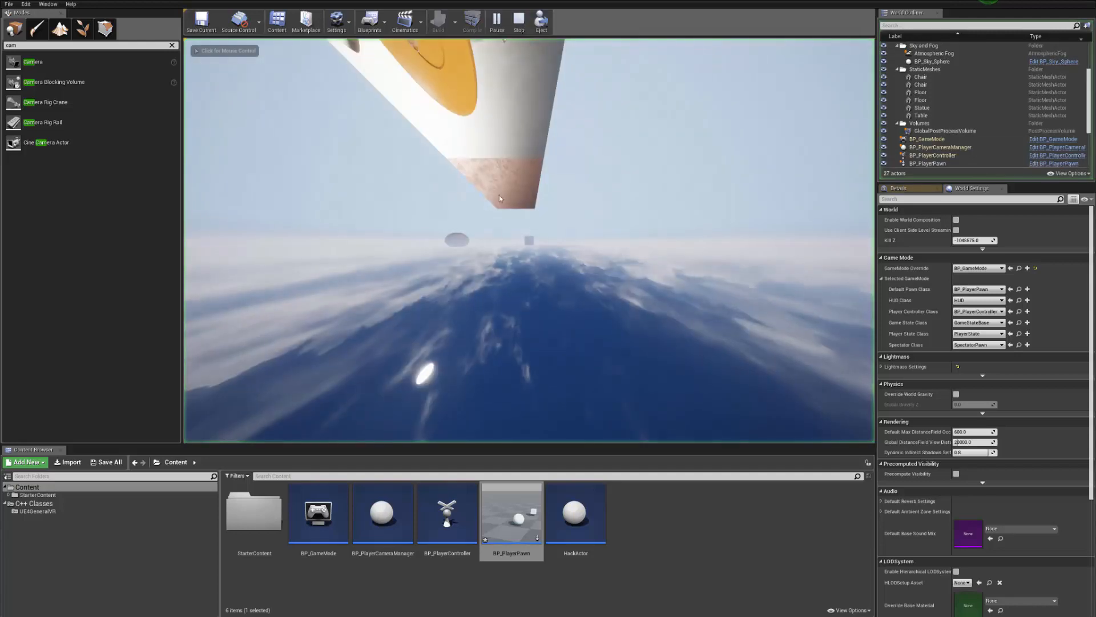
pyautogui.press('Escape')
# - Reopen BP_PlayerPawn, set Camera1's Field Of View to 90, and compile and save the Blueprint
pyautogui.doubleClick(508, 515)
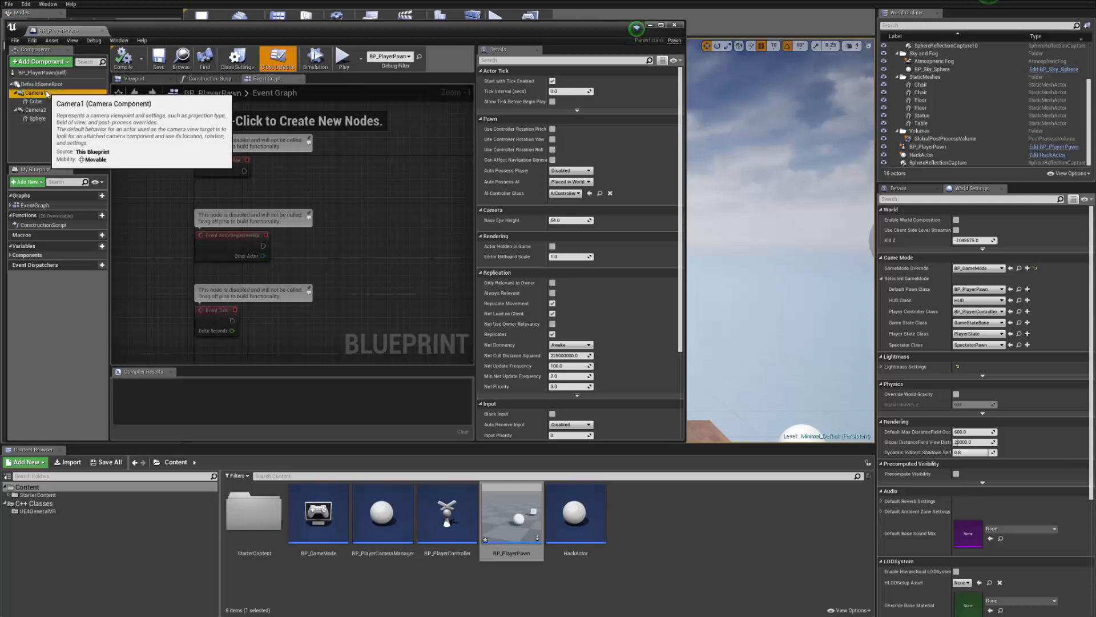
pyautogui.click(35, 92)
pyautogui.click(565, 122)
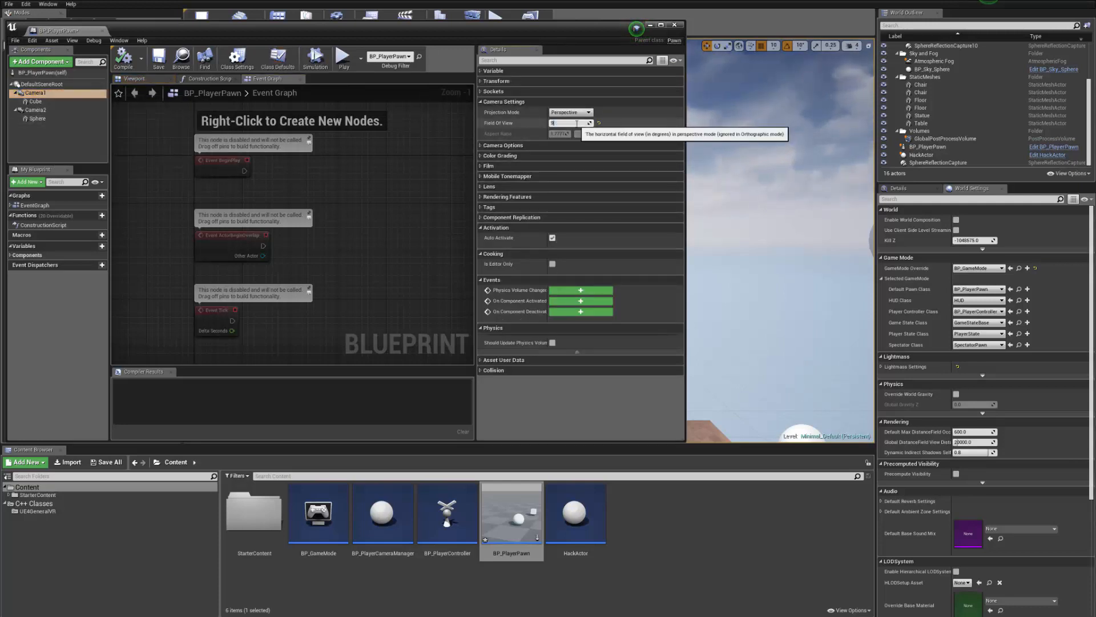
pyautogui.write('90')
pyautogui.press('Return')
pyautogui.click(35, 110)
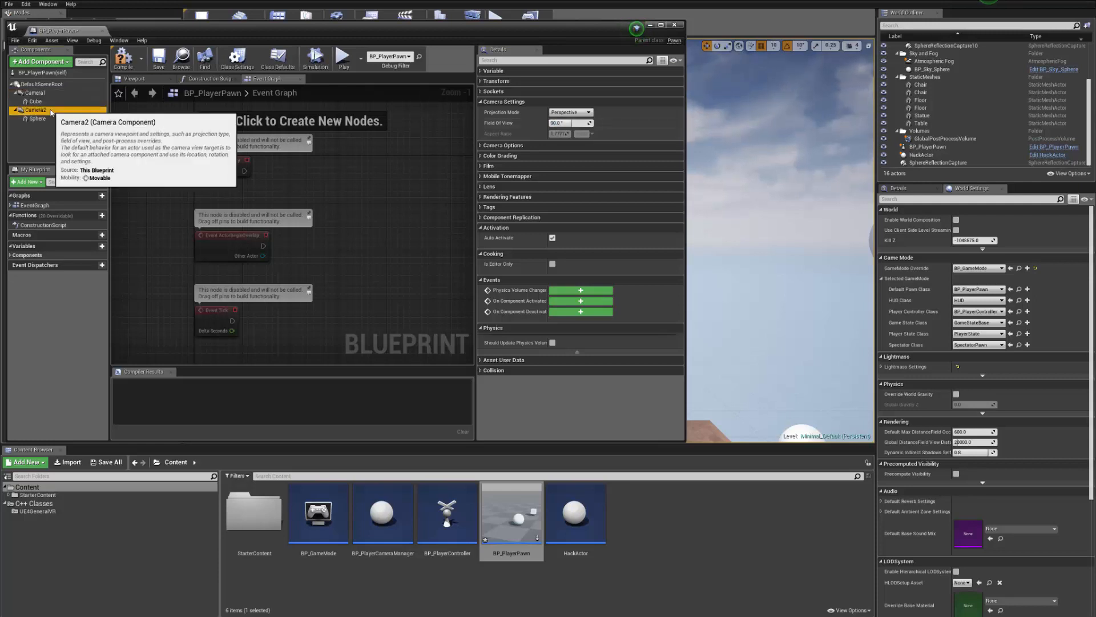
pyautogui.click(123, 57)
pyautogui.click(154, 63)
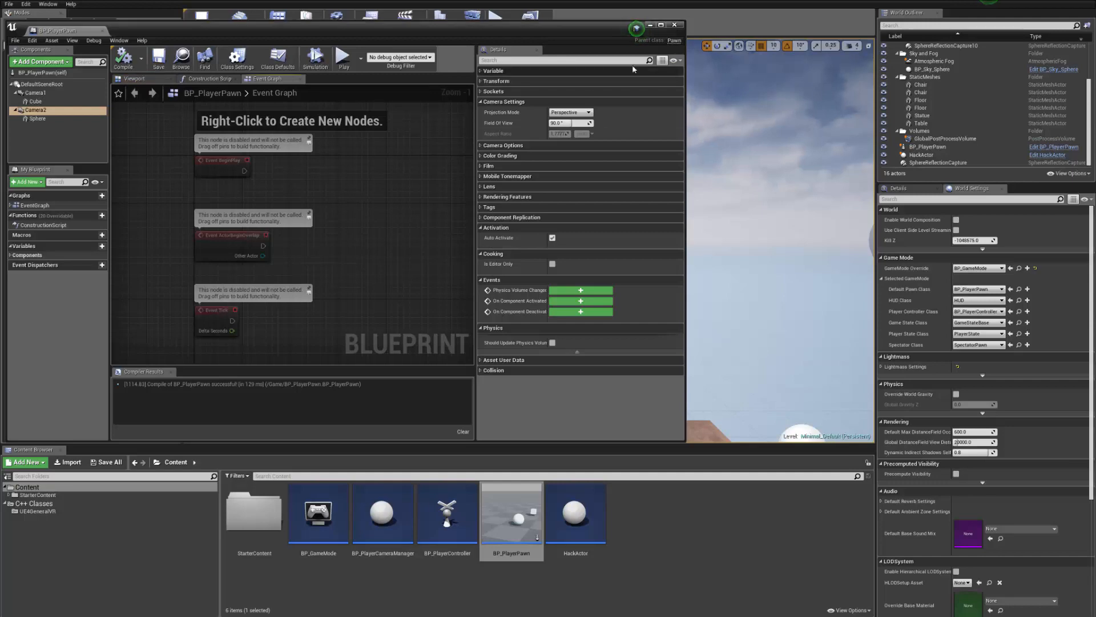
# - Minimize the Blueprint window and play the level briefly to check which marker shape the pawn's view shows
pyautogui.click(650, 26)
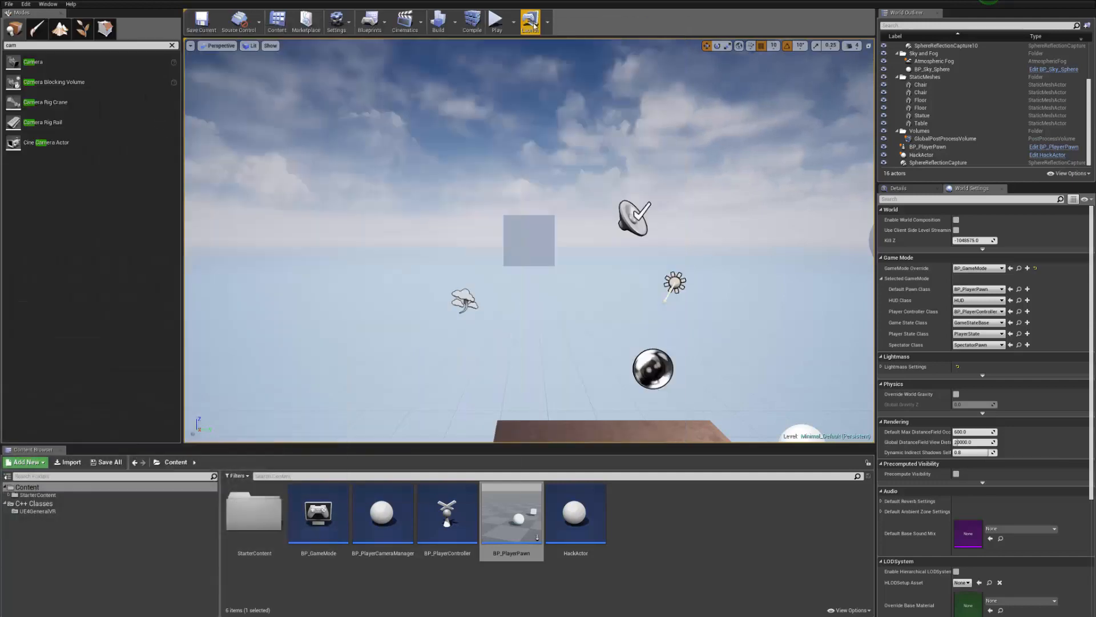
pyautogui.click(495, 19)
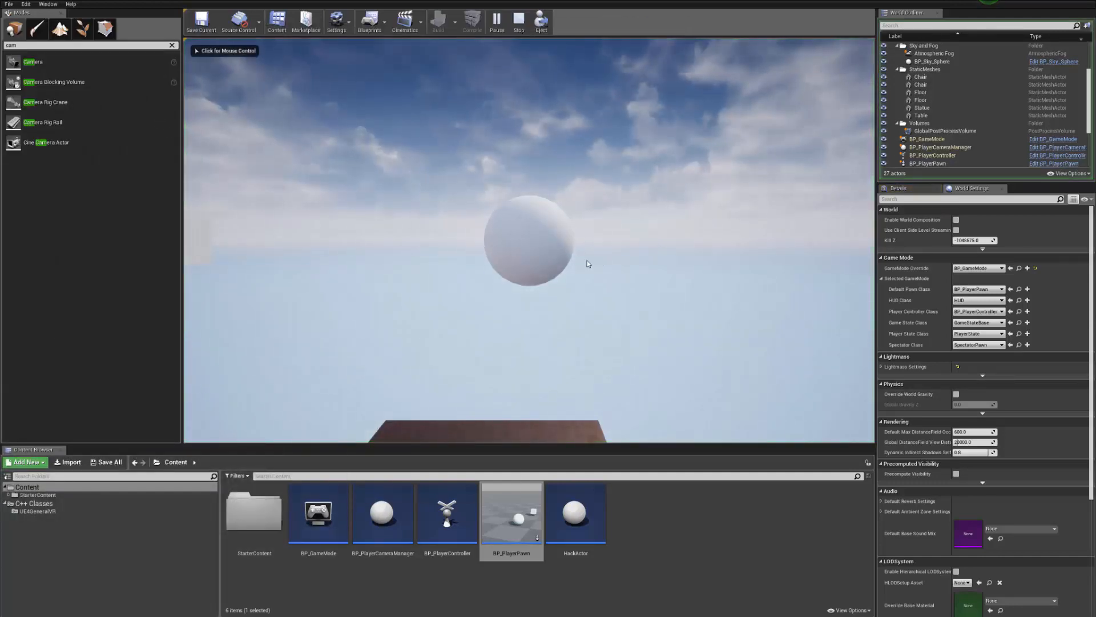
pyautogui.press('Escape')
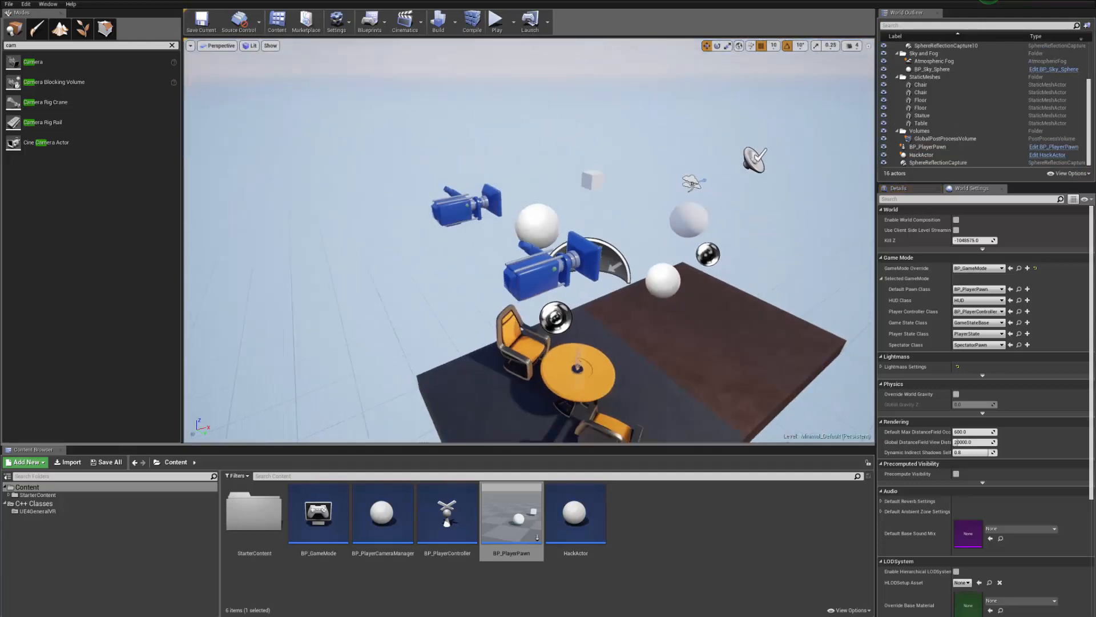
# - Inspect the component hierarchy and Camera2 of the BP_PlayerPawn placed in the level, and test-play again
pyautogui.click(545, 272)
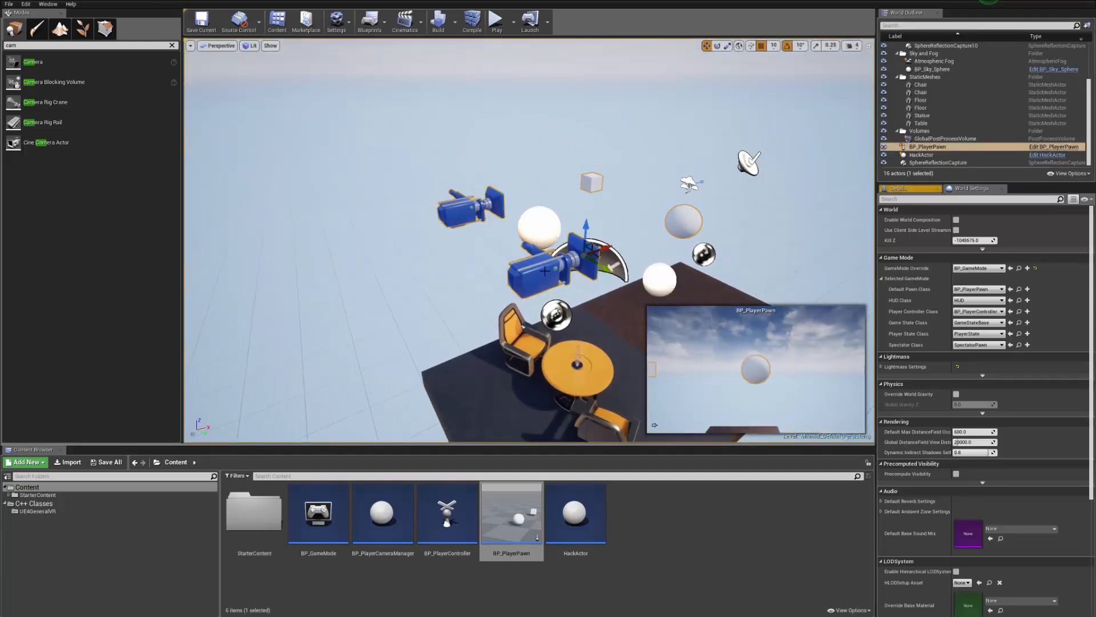
pyautogui.click(898, 188)
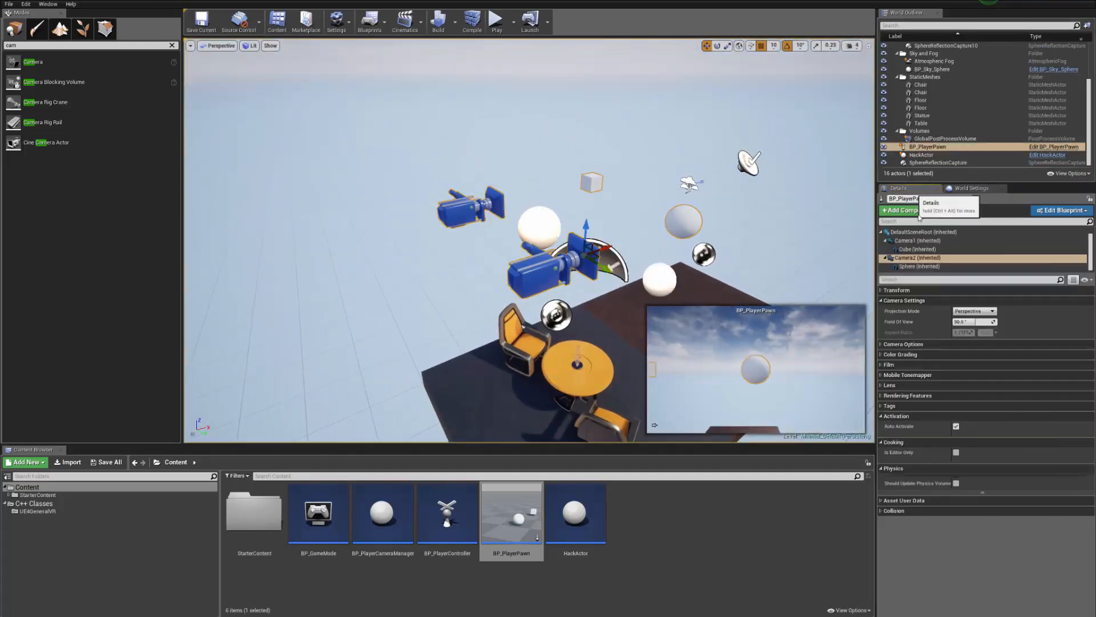
pyautogui.click(937, 258)
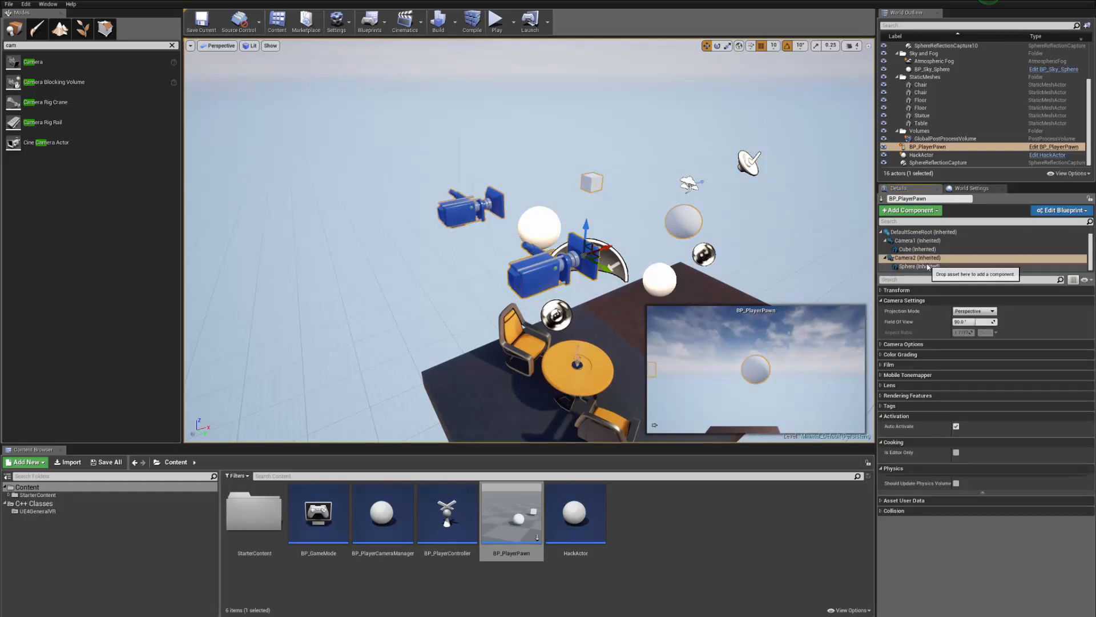
pyautogui.click(496, 22)
pyautogui.press('Escape')
pyautogui.moveTo(487, 207); pyautogui.dragTo(600, 225, button='right')
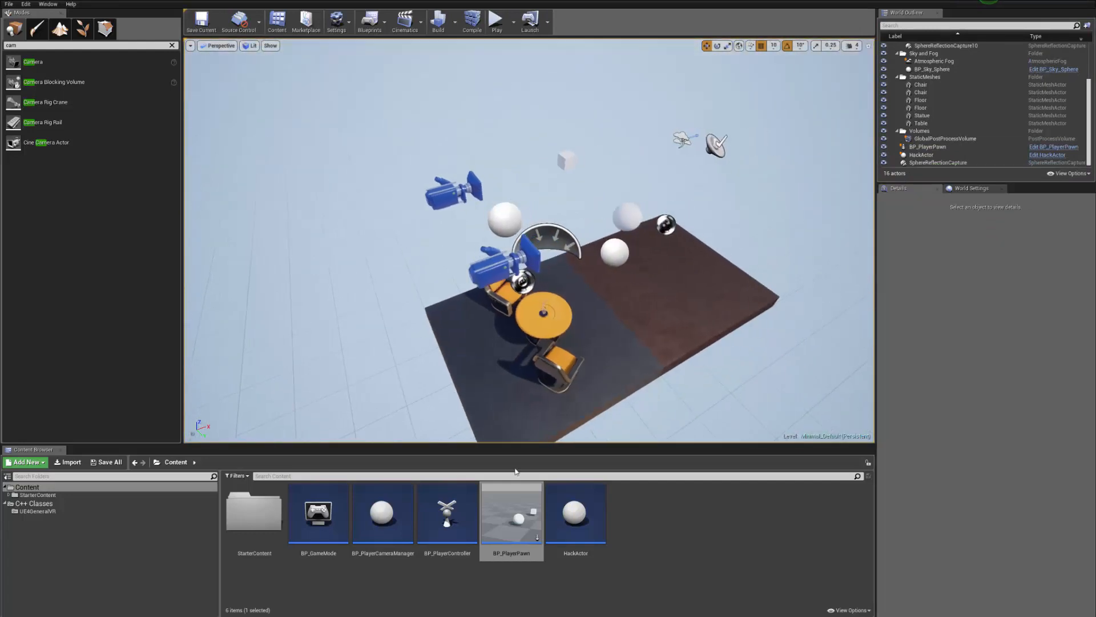
# - Reopen BP_PlayerPawn, examine Camera1, its Cube and Camera2 in the Blueprint's 3D view, and return to the Event Graph
pyautogui.click(628, 525)
pyautogui.click(524, 507)
pyautogui.doubleClick(523, 507)
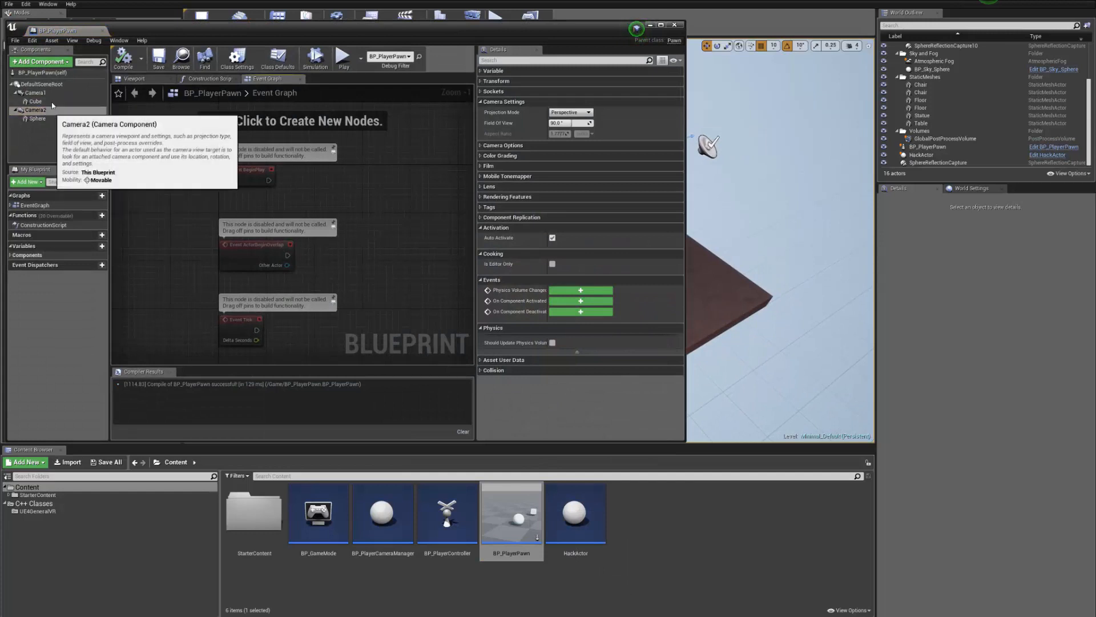
pyautogui.click(51, 93)
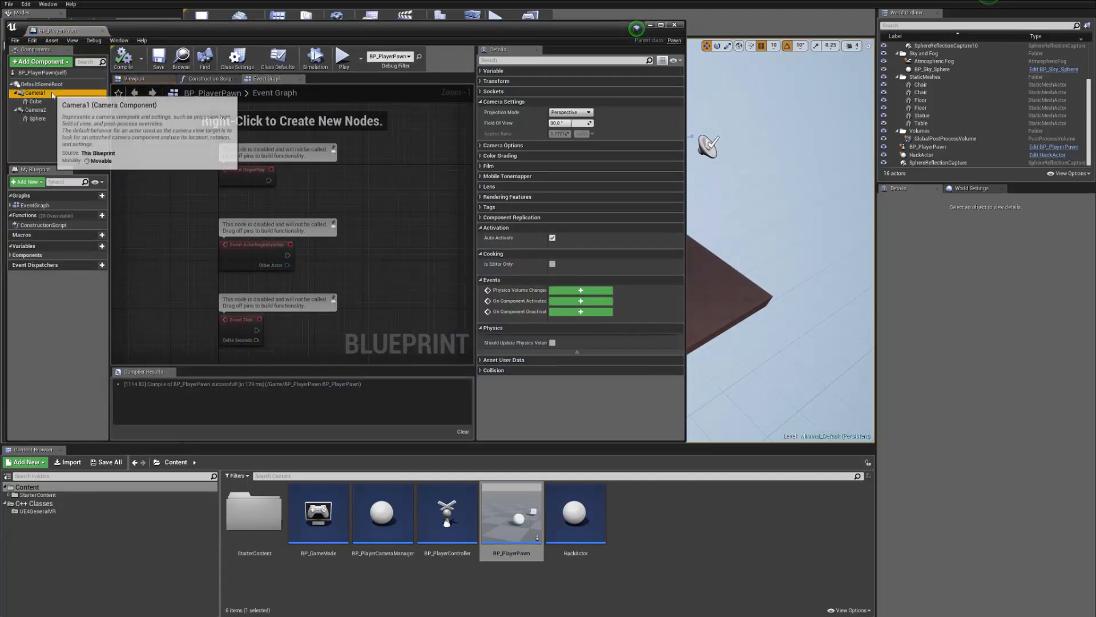
pyautogui.click(35, 101)
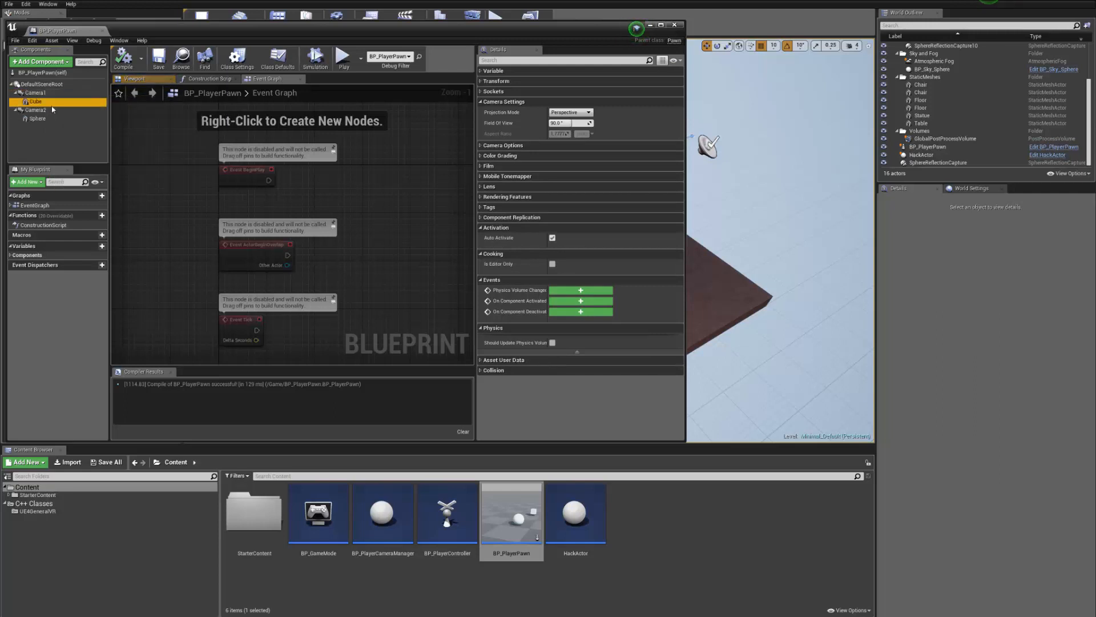
pyautogui.click(137, 79)
pyautogui.moveTo(318, 226); pyautogui.dragTo(297, 282, button='right')
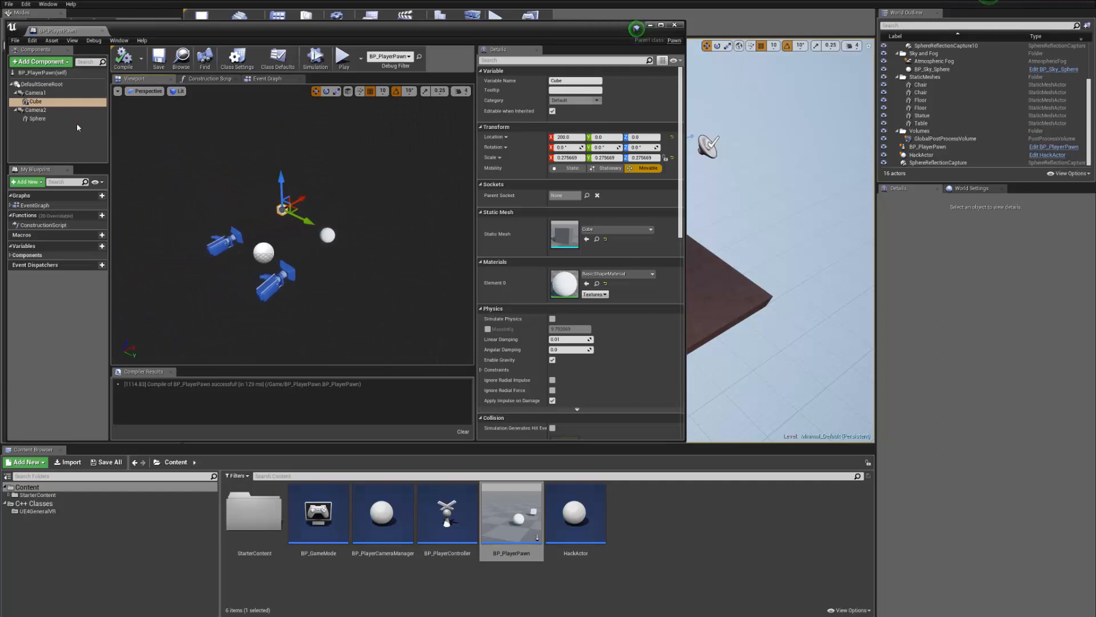
pyautogui.click(36, 110)
pyautogui.click(267, 79)
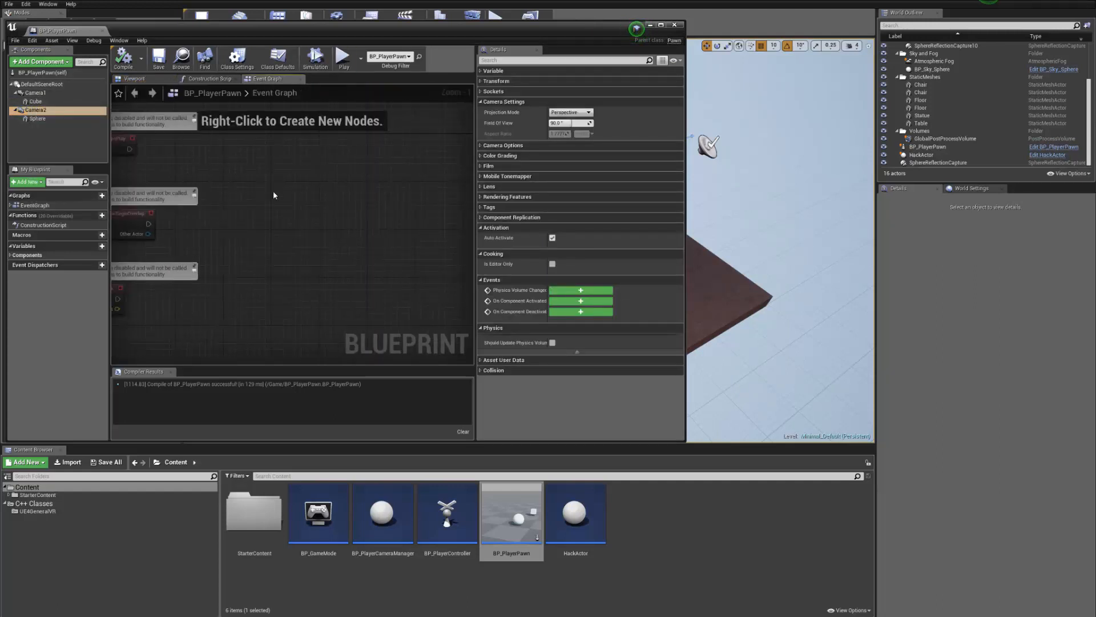
# - Add a Delay node after Event BeginPlay, set its Duration to 4.0 and align it with the event
pyautogui.moveTo(273, 193); pyautogui.dragTo(297, 192, button='right')
pyautogui.click(36, 92)
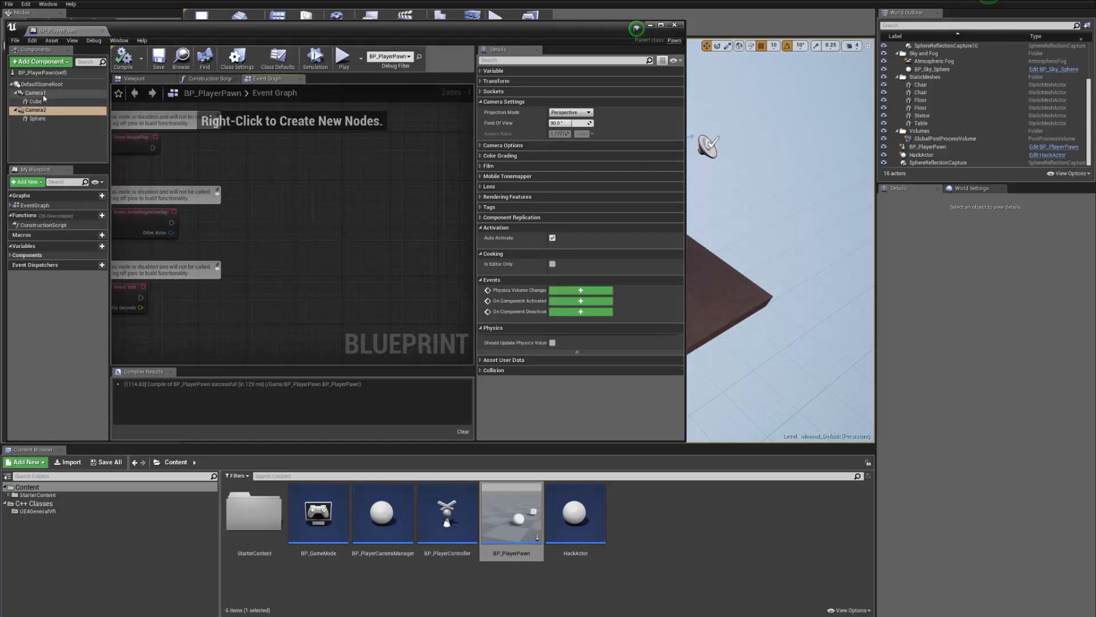
pyautogui.moveTo(207, 192); pyautogui.dragTo(267, 192, button='right')
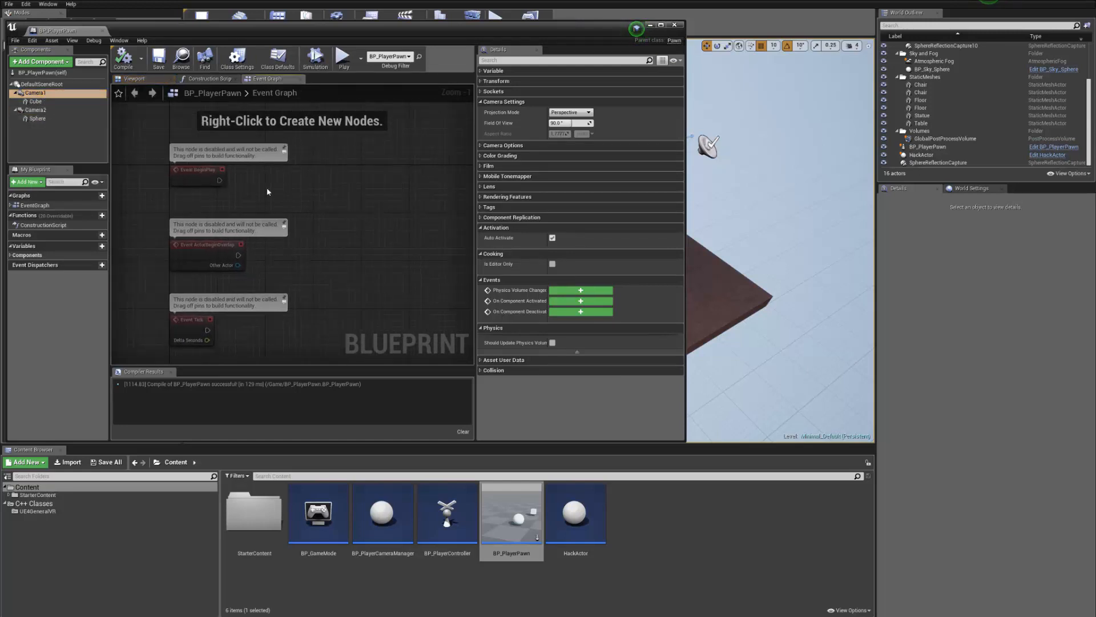
pyautogui.moveTo(219, 180); pyautogui.dragTo(312, 190)
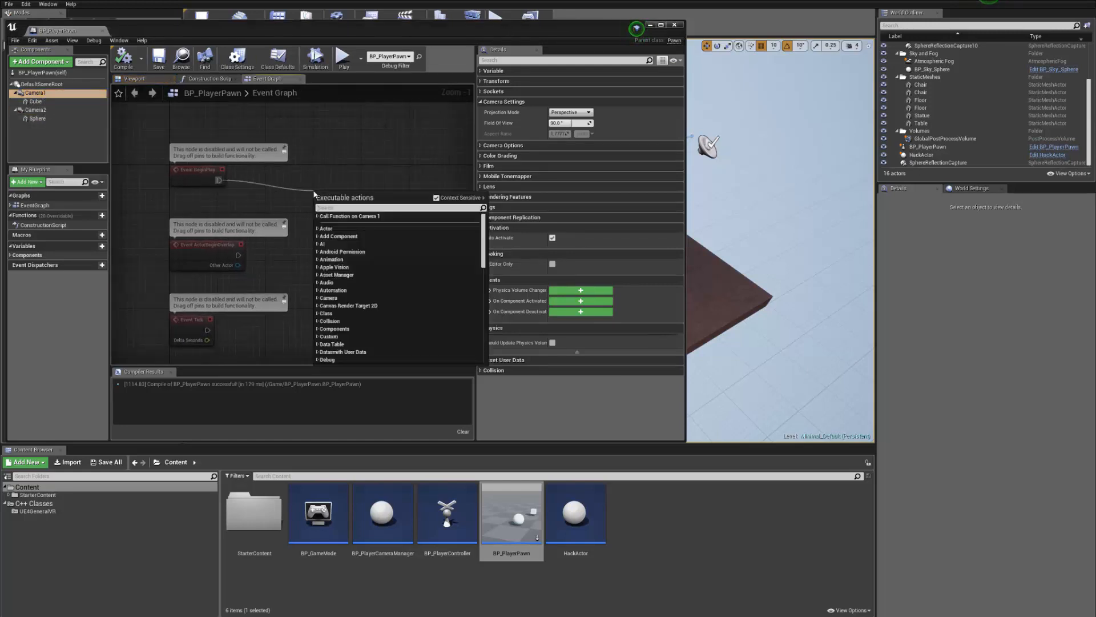
pyautogui.write('delay')
pyautogui.press('Return')
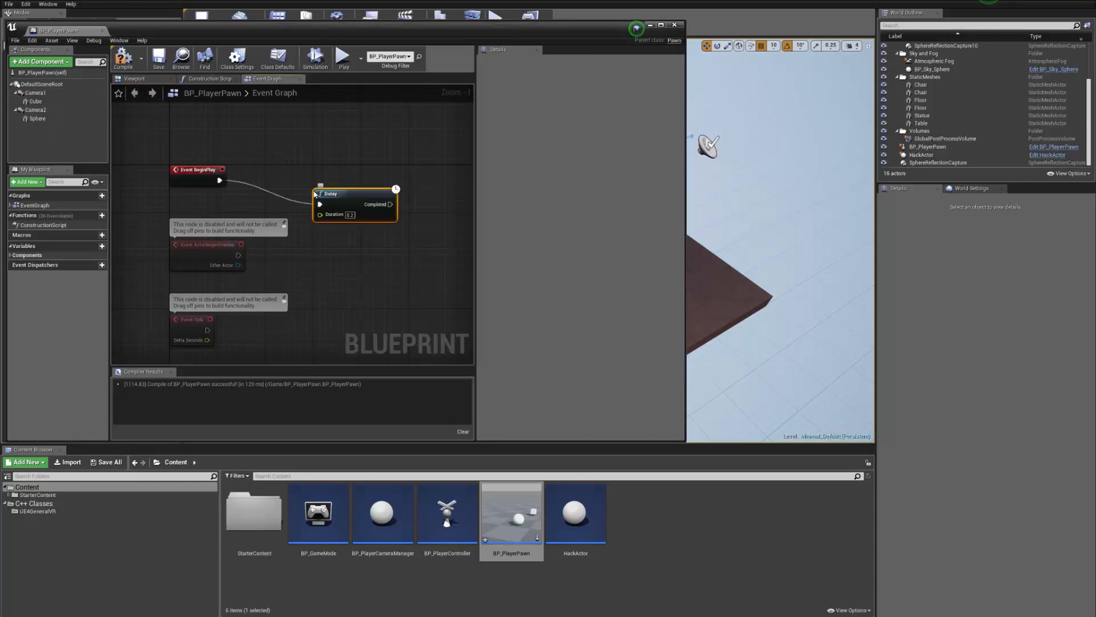
pyautogui.moveTo(342, 193); pyautogui.dragTo(345, 190)
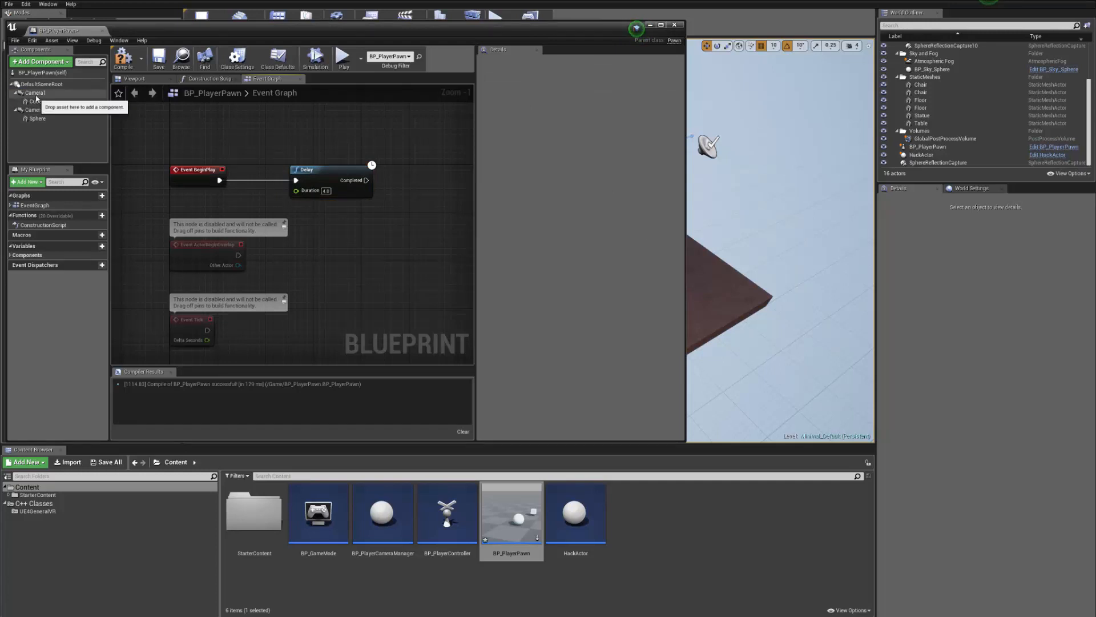
pyautogui.click(33, 109)
pyautogui.moveTo(32, 109); pyautogui.dragTo(335, 238)
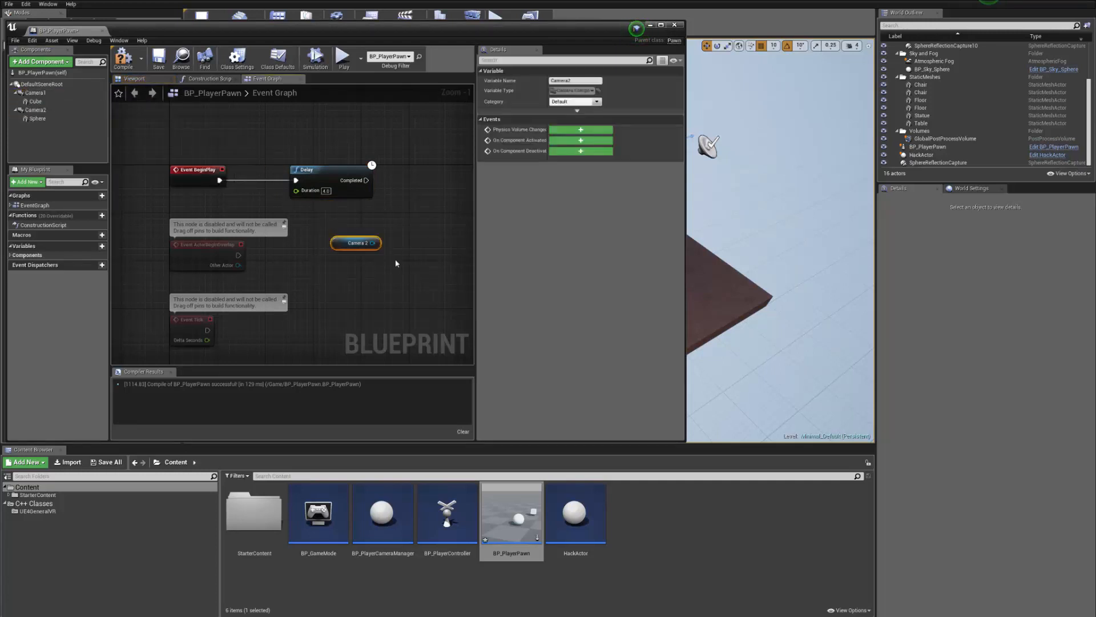
pyautogui.click(397, 263)
# - Connect a Set Active node targeting Camera2 after the Delay, with New Active off and Reset enabled
pyautogui.rightClick(381, 211)
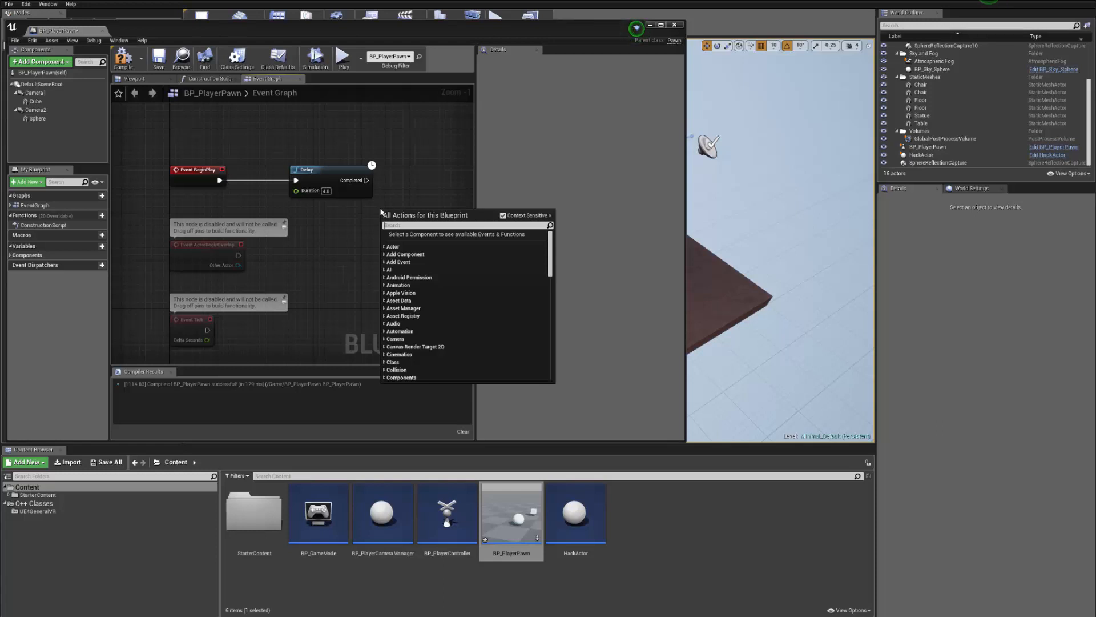
pyautogui.write('set active')
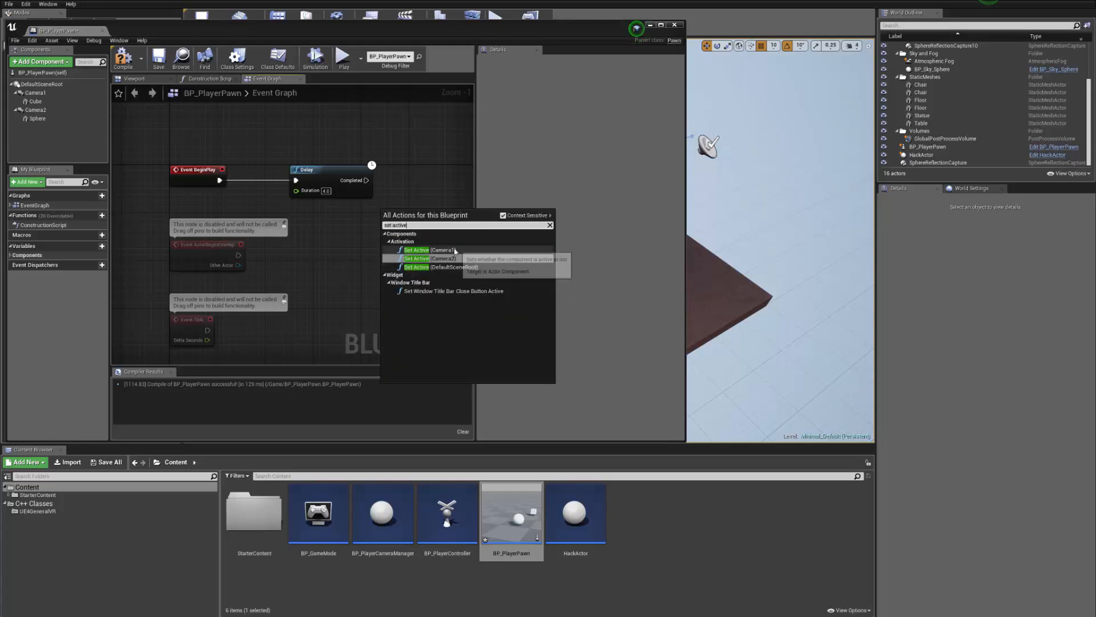
pyautogui.click(452, 258)
pyautogui.moveTo(447, 249); pyautogui.dragTo(461, 226)
pyautogui.click(352, 202)
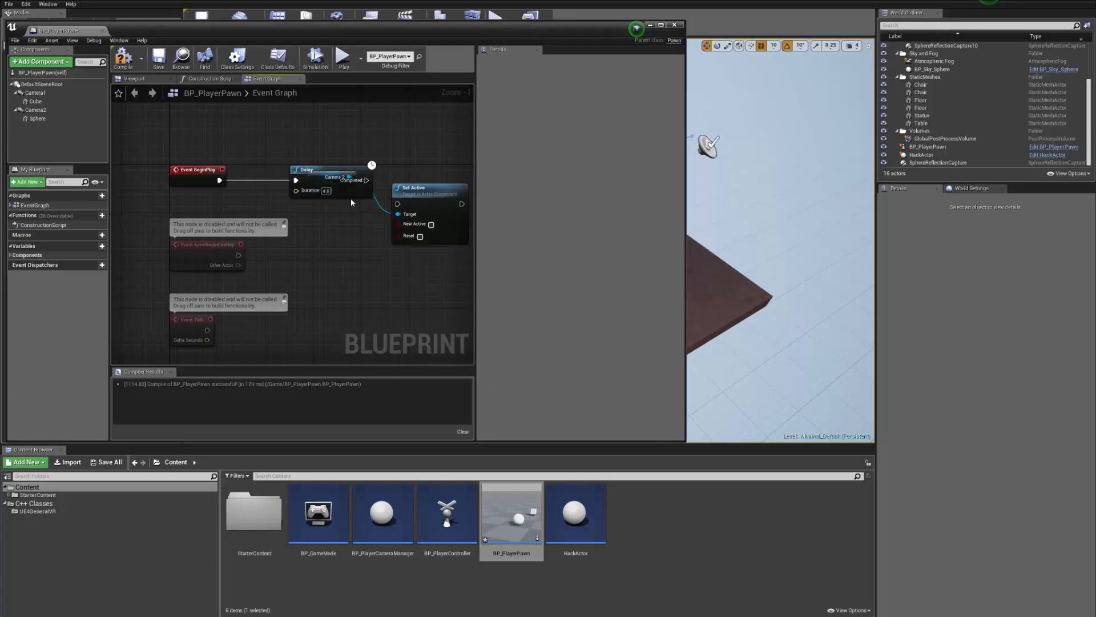
pyautogui.moveTo(335, 177); pyautogui.dragTo(345, 238)
pyautogui.click(420, 236)
pyautogui.moveTo(364, 186); pyautogui.dragTo(309, 199, button='right')
pyautogui.moveTo(346, 217); pyautogui.dragTo(346, 218)
pyautogui.moveTo(375, 217); pyautogui.dragTo(376, 193)
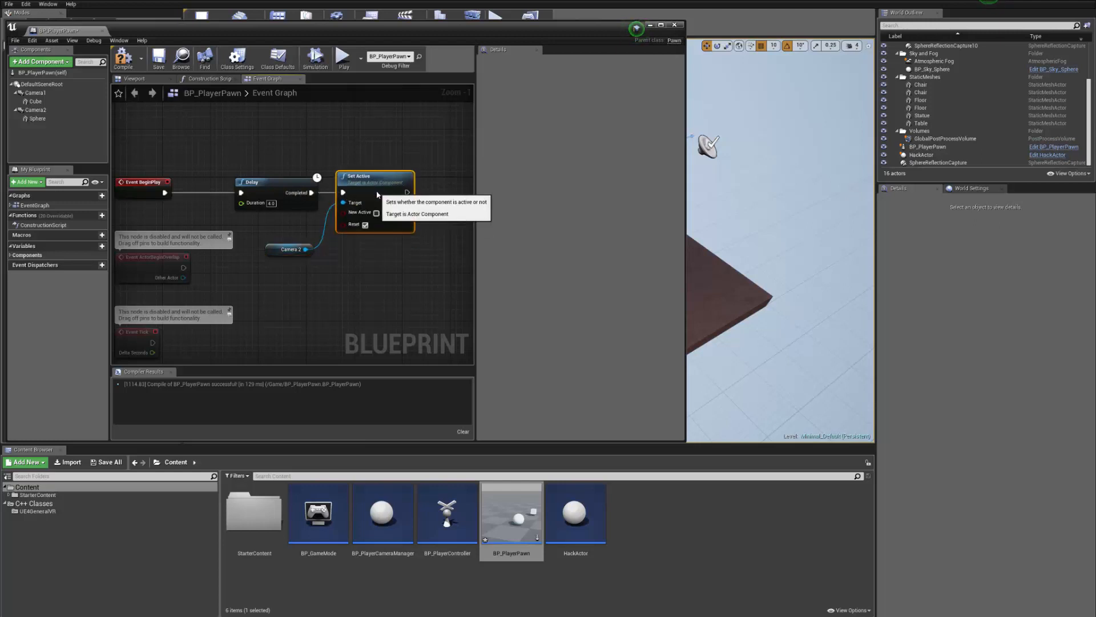
# - Duplicate the Set Active node, chain the copy after the first, target Camera1 and enable its New Active option
pyautogui.moveTo(462, 231); pyautogui.dragTo(390, 242, button='right')
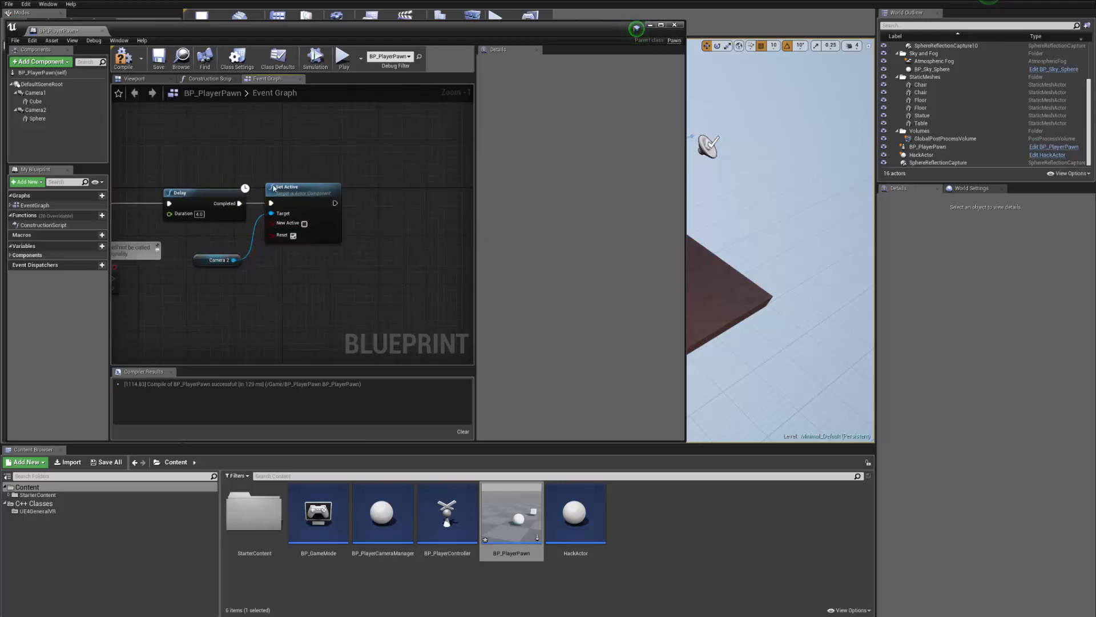
pyautogui.click(274, 189)
pyautogui.hotkey('ctrl', 'c')
pyautogui.hotkey('ctrl', 'v')
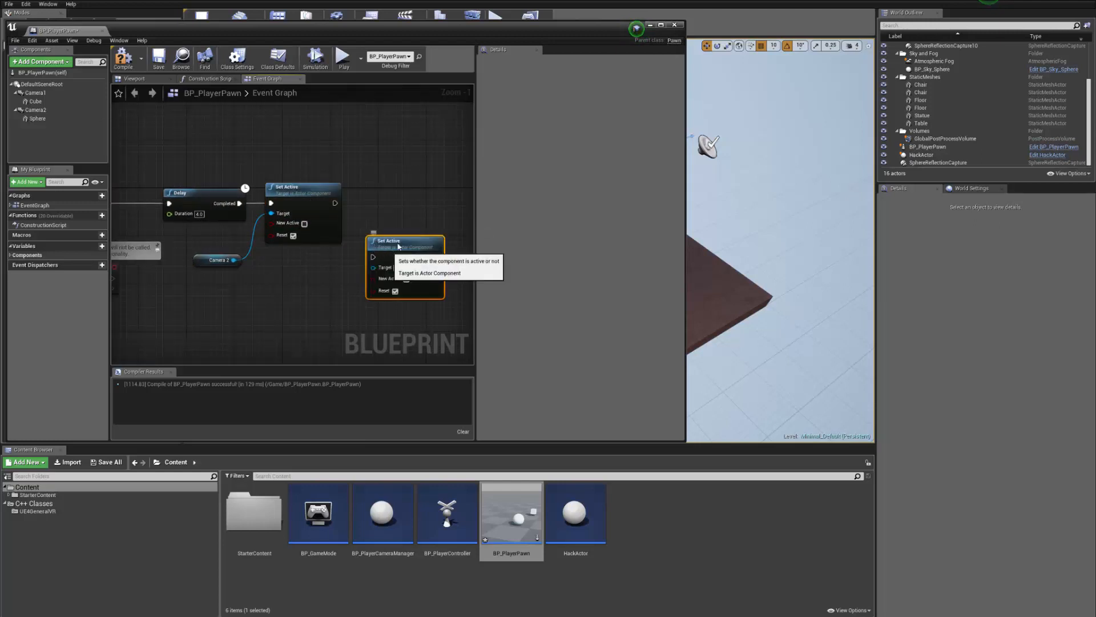
pyautogui.moveTo(397, 246); pyautogui.dragTo(410, 193)
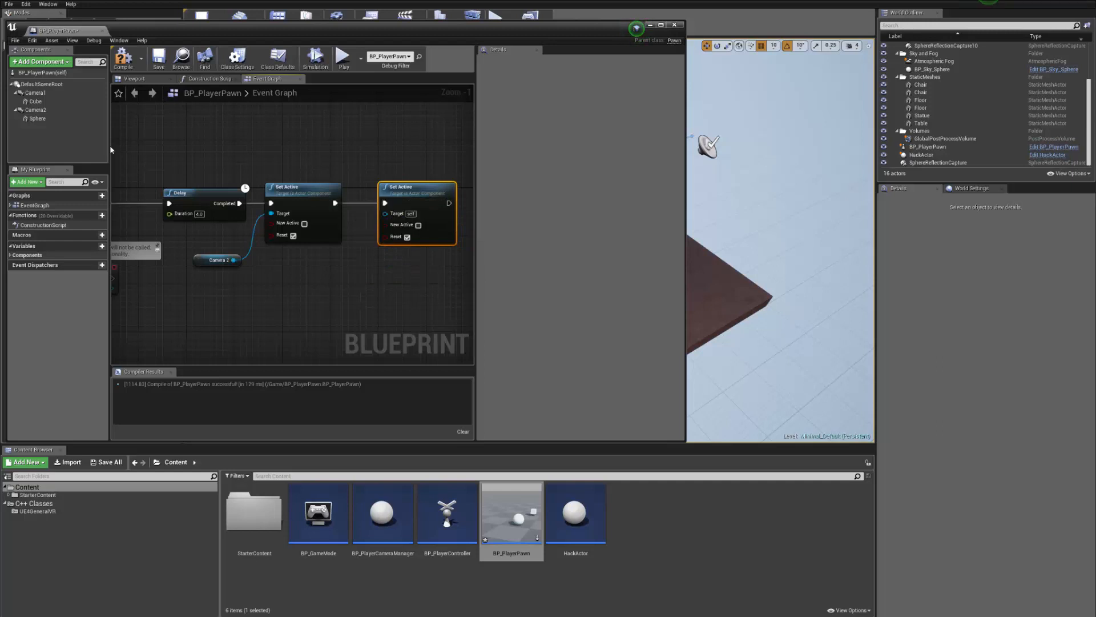
pyautogui.click(35, 93)
pyautogui.moveTo(36, 93); pyautogui.dragTo(398, 217)
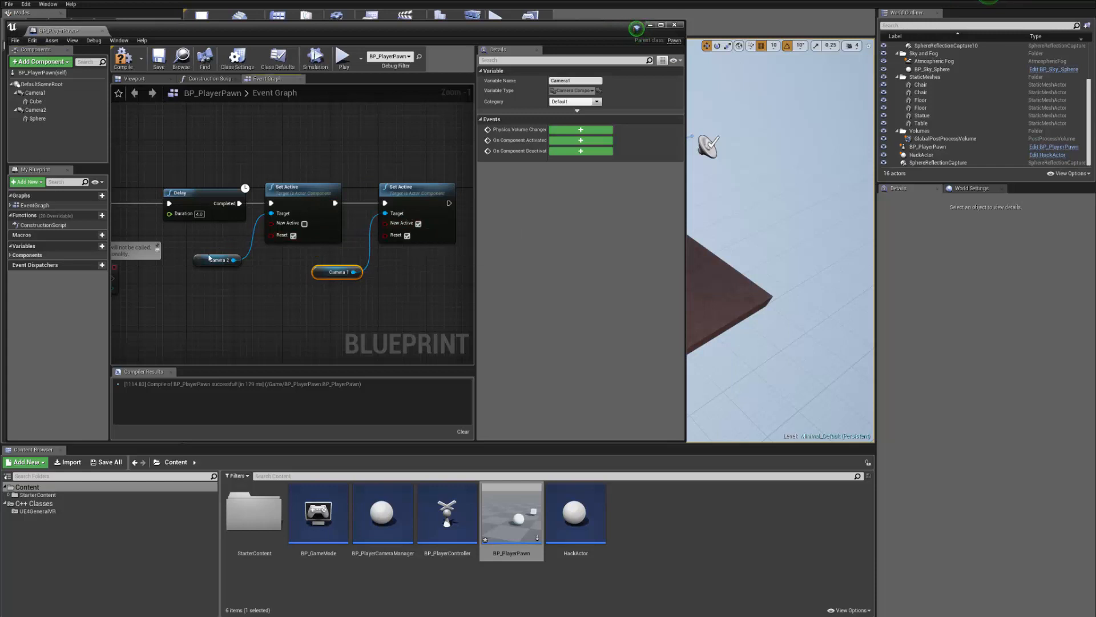
# - Tidy the Camera2 reference below its Set Active node, and compile and save BP_PlayerPawn
pyautogui.moveTo(212, 260)
pyautogui.mouseDown()
pyautogui.moveTo(213, 278)
pyautogui.moveTo(203, 273)
pyautogui.mouseUp()
pyautogui.moveTo(394, 258); pyautogui.dragTo(304, 297)
pyautogui.click(124, 58)
pyautogui.click(158, 59)
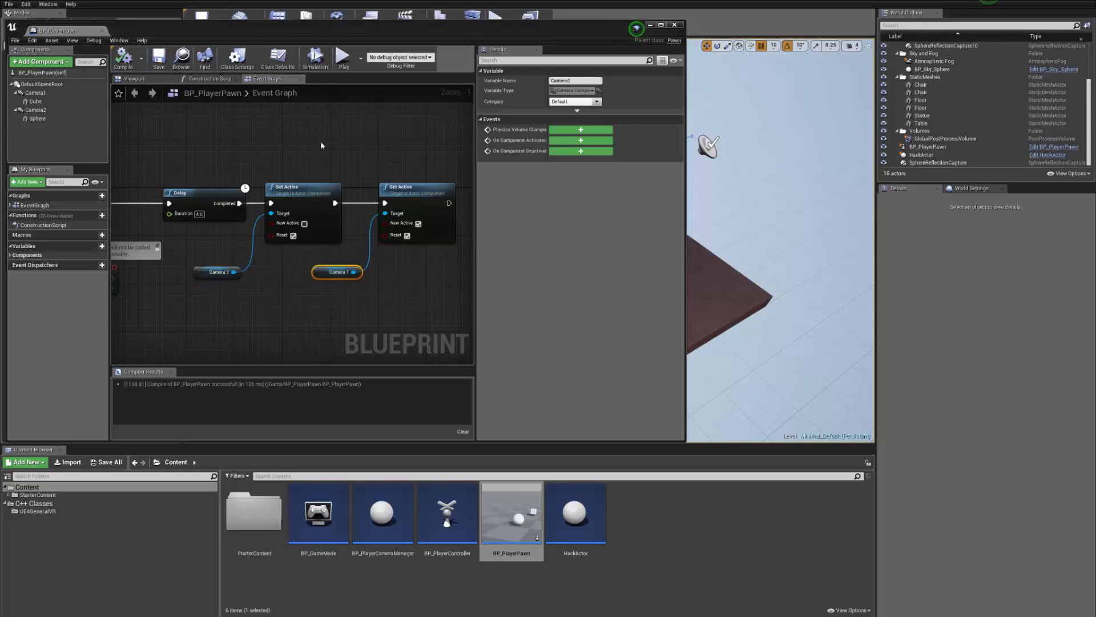
# - Close the BP_PlayerPawn blueprint, play the level to check the switch between the two cameras, and stop the session
pyautogui.click(321, 143)
pyautogui.click(674, 25)
pyautogui.click(496, 22)
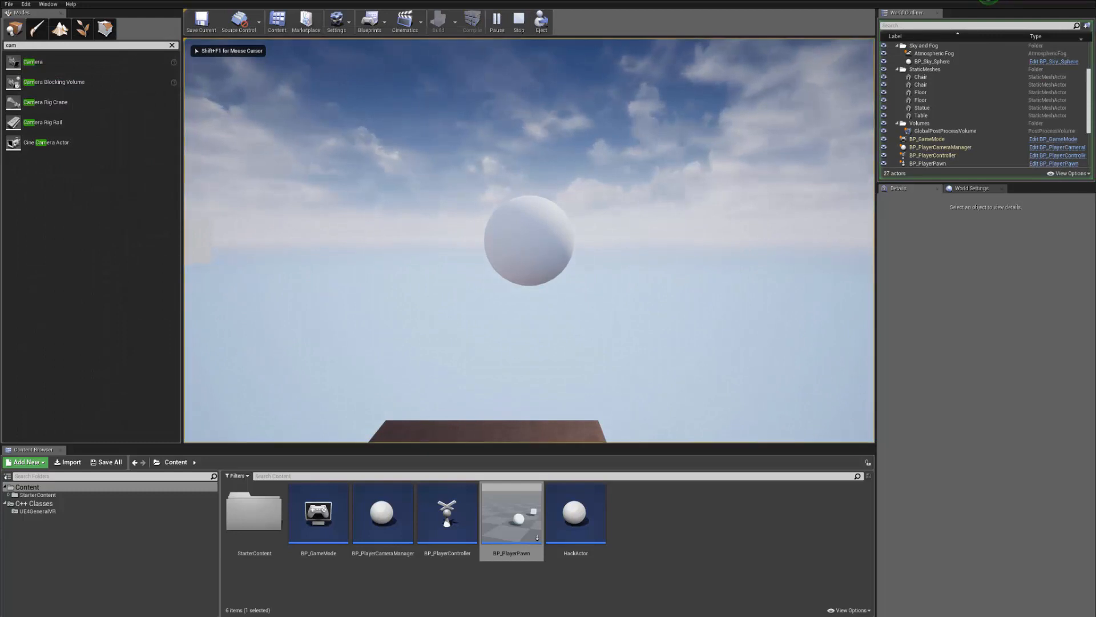
pyautogui.press('space')
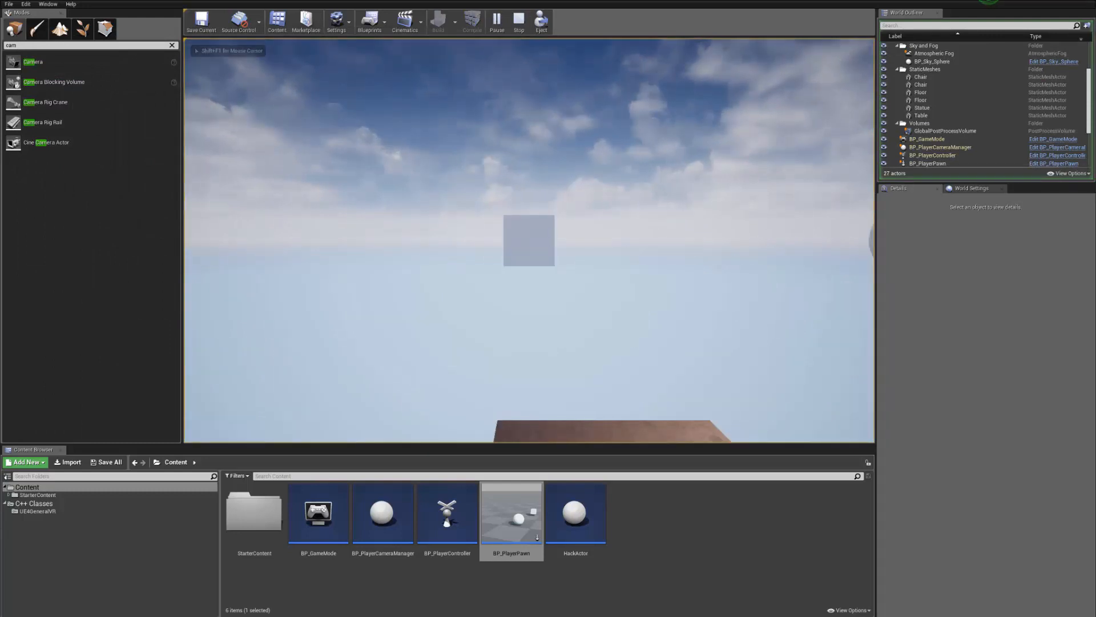
pyautogui.press('Escape')
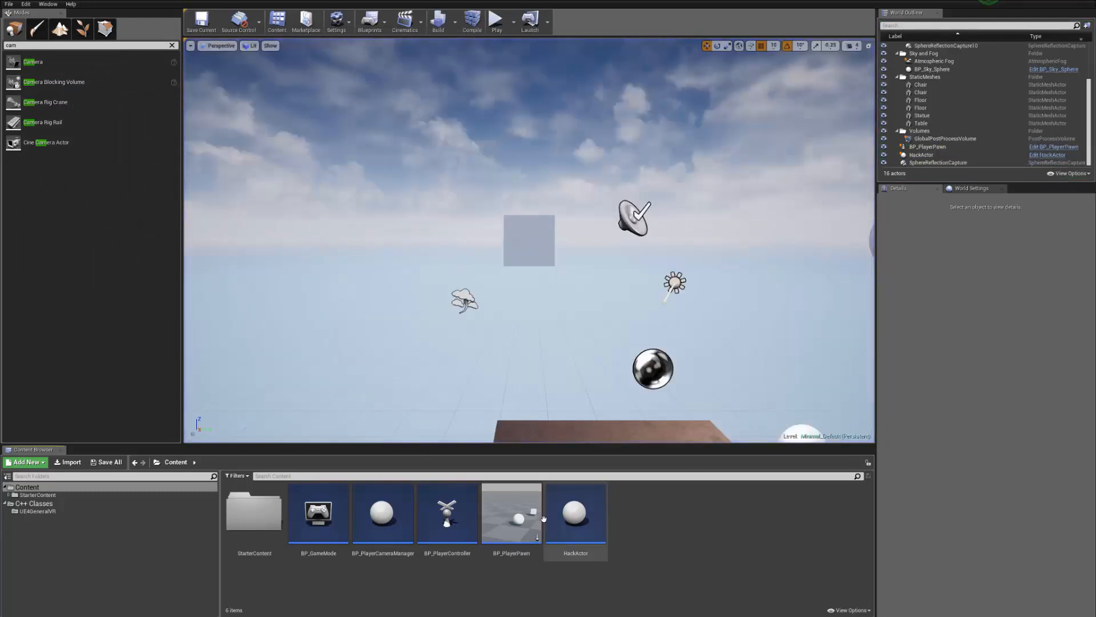
# - Open the BP_PlayerPawn blueprint and arrange the Camera 2 and Camera 1 reference nodes beside their Set Active nodes, spacing out the second one
pyautogui.doubleClick(514, 514)
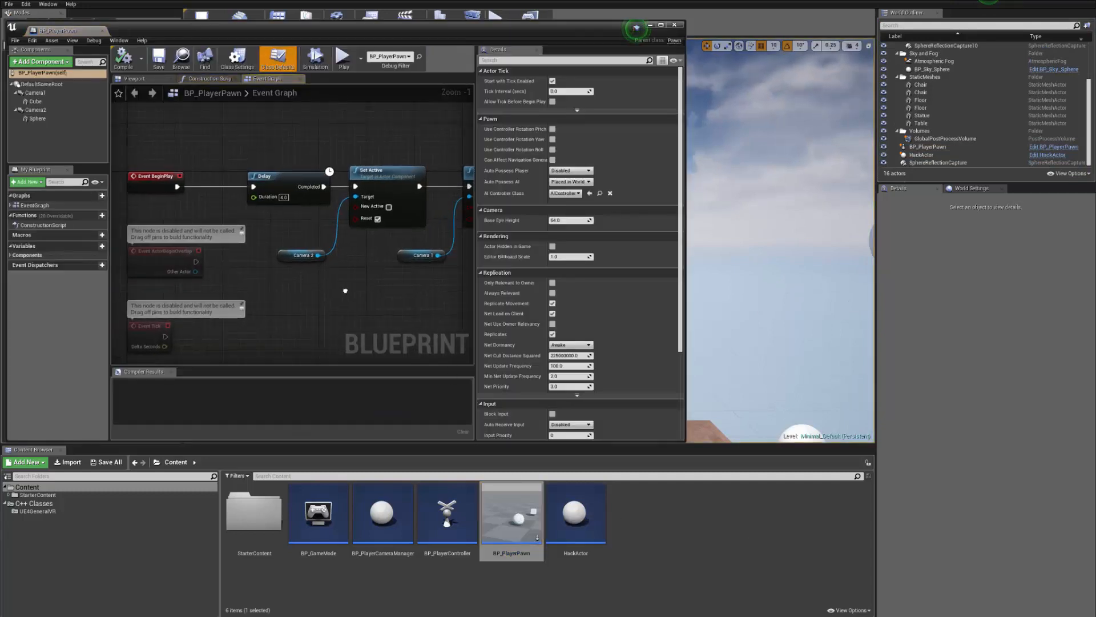
pyautogui.moveTo(219, 266); pyautogui.dragTo(221, 231)
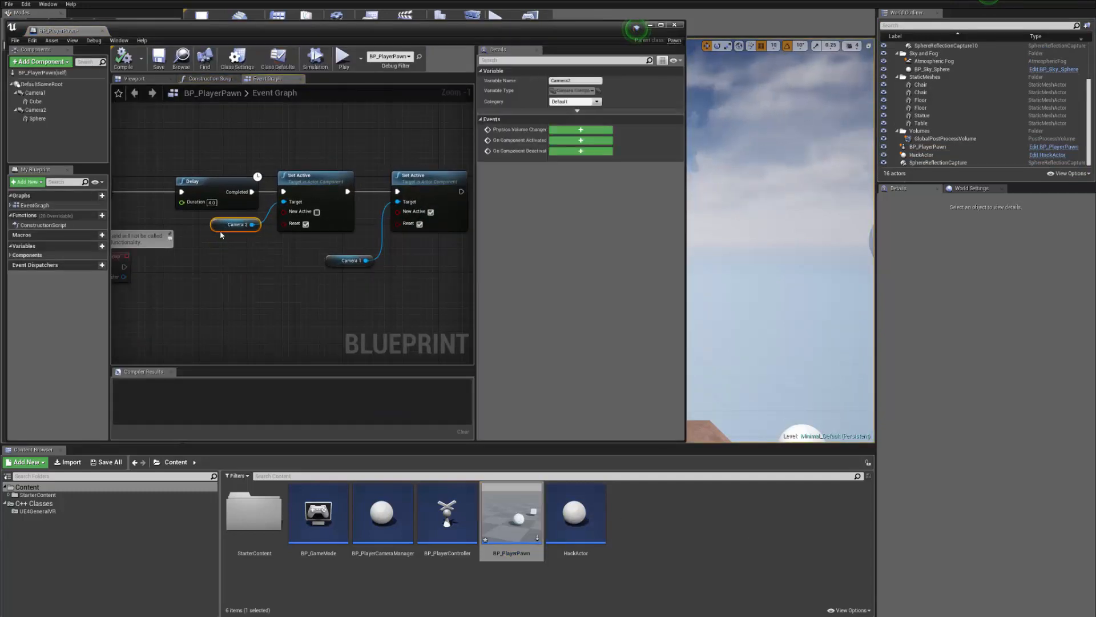
pyautogui.moveTo(337, 261); pyautogui.dragTo(367, 219)
pyautogui.moveTo(425, 182); pyautogui.dragTo(449, 181)
pyautogui.click(378, 222)
pyautogui.click(350, 277)
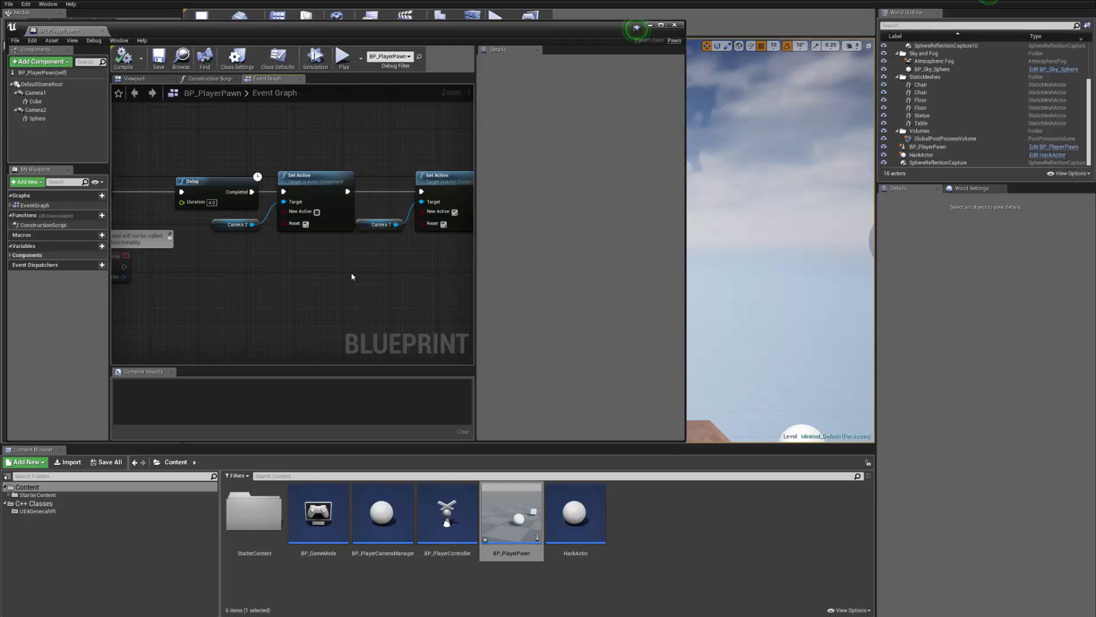
# - Delete the Delay, Set Active and camera reference nodes that follow Event BeginPlay, and compile the blueprint
pyautogui.scroll(-1, 351, 277)
pyautogui.moveTo(350, 275); pyautogui.dragTo(295, 285, button='right')
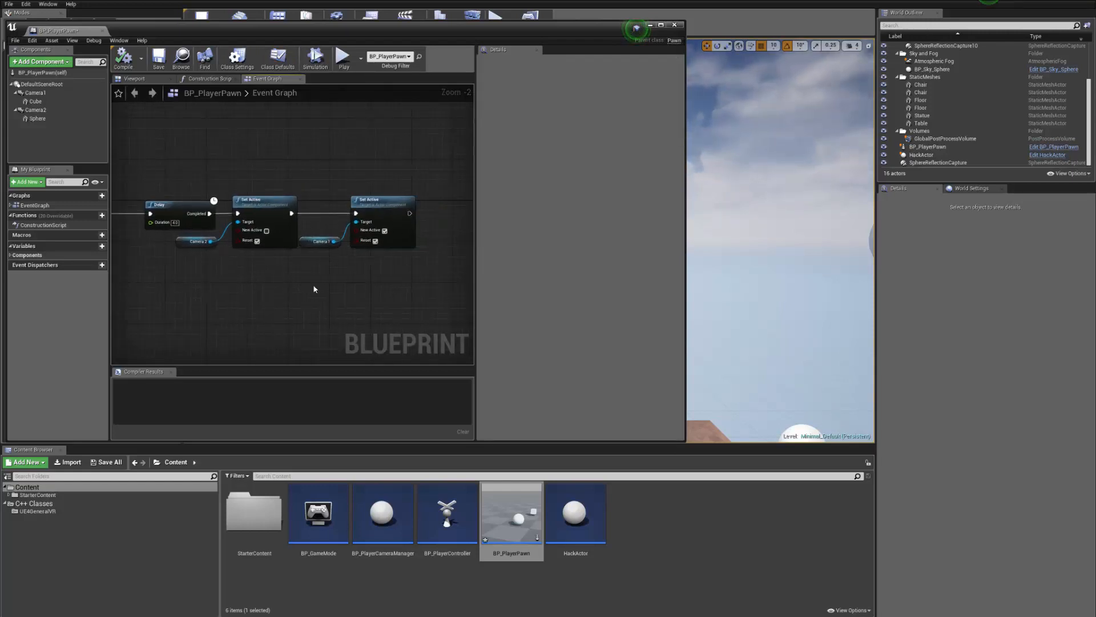
pyautogui.moveTo(384, 275); pyautogui.dragTo(381, 276, button='right')
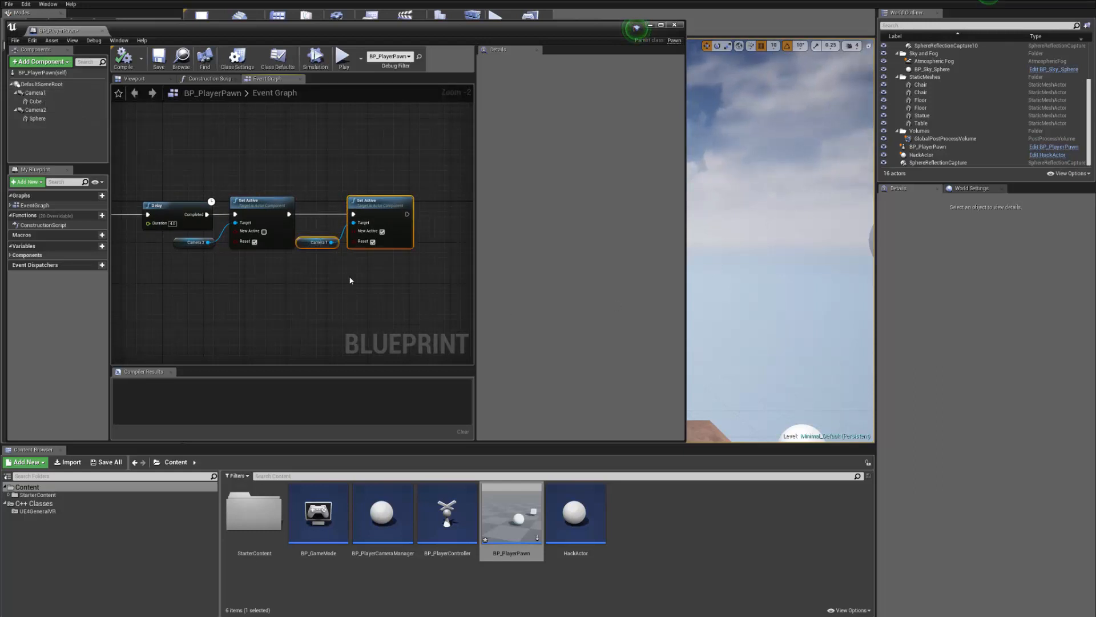
pyautogui.moveTo(338, 272); pyautogui.dragTo(310, 289, button='right')
pyautogui.moveTo(433, 168); pyautogui.dragTo(289, 287)
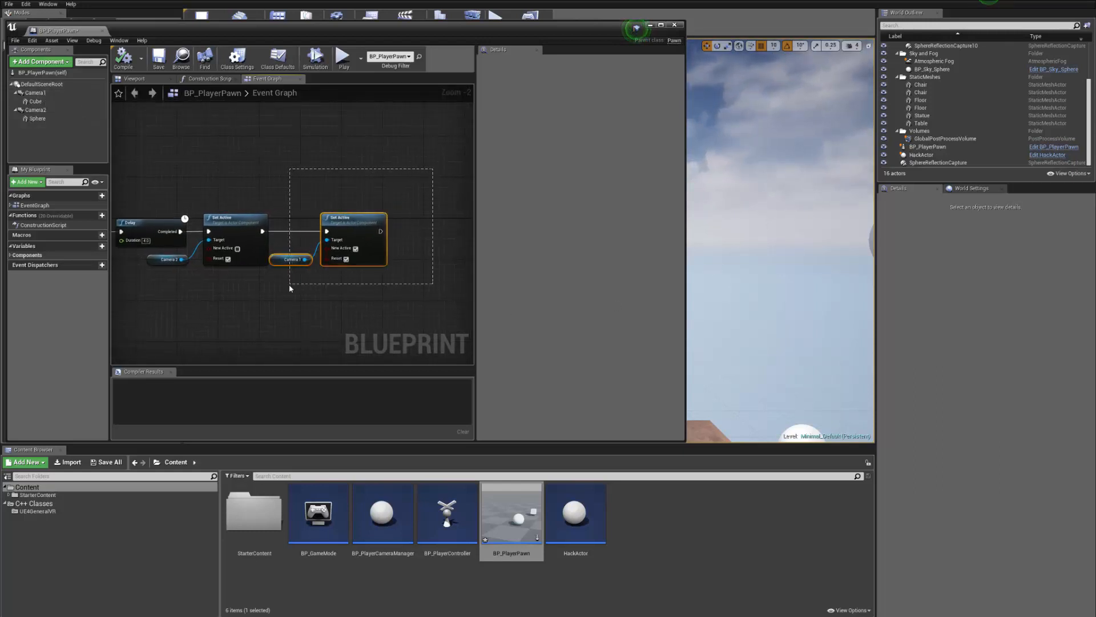
pyautogui.press('Delete')
pyautogui.moveTo(284, 288); pyautogui.dragTo(408, 295, button='right')
pyautogui.moveTo(451, 206); pyautogui.dragTo(278, 320)
pyautogui.press('Delete')
pyautogui.moveTo(278, 320); pyautogui.dragTo(351, 298, button='right')
pyautogui.click(126, 62)
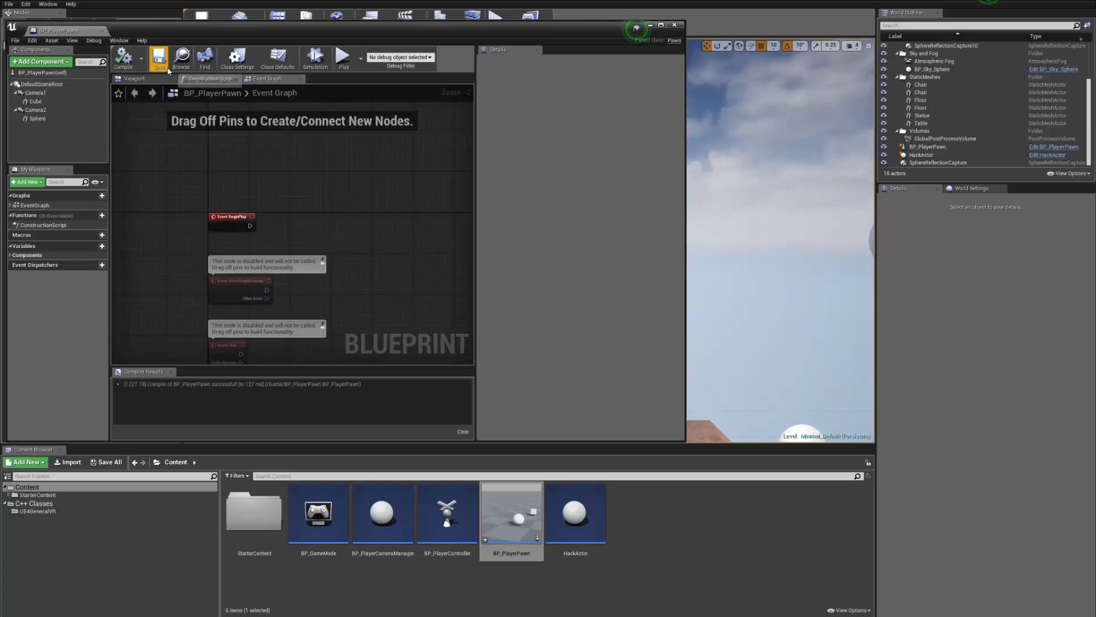
pyautogui.moveTo(357, 194)
pyautogui.mouseDown(button='right')
pyautogui.moveTo(316, 177)
pyautogui.moveTo(354, 177)
pyautogui.mouseUp(button='right')
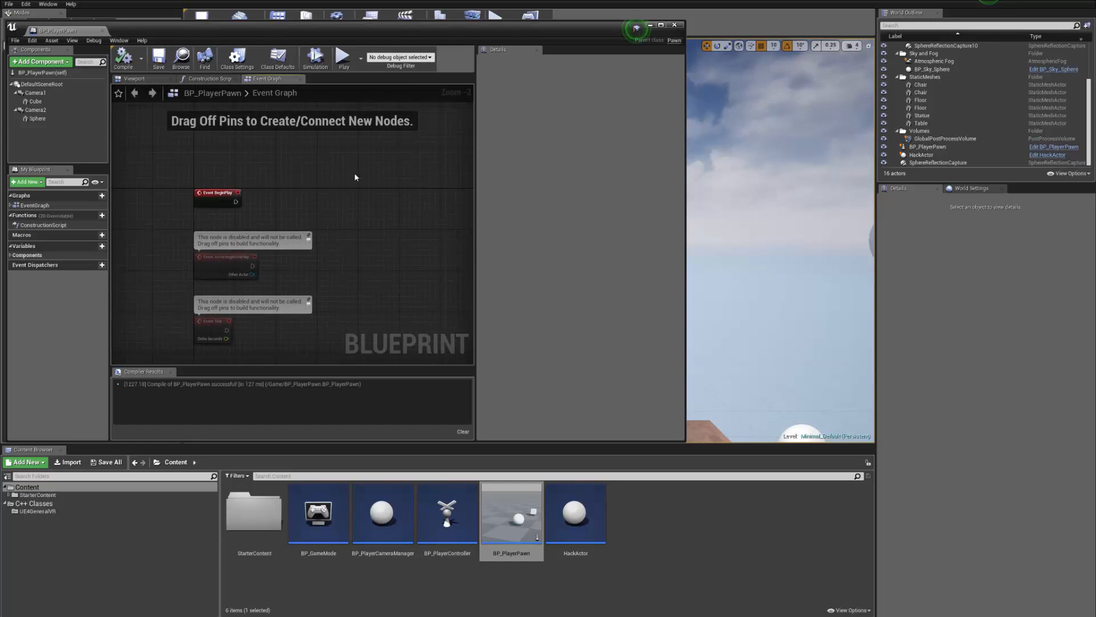
pyautogui.moveTo(378, 36); pyautogui.dragTo(475, 70)
pyautogui.scroll(-3, 433, 260)
pyautogui.scroll(3, 433, 260)
pyautogui.scroll(1, 434, 260)
pyautogui.moveTo(433, 261); pyautogui.dragTo(431, 209, button='right')
pyautogui.scroll(1, 440, 225)
pyautogui.moveTo(545, 66); pyautogui.dragTo(679, 109)
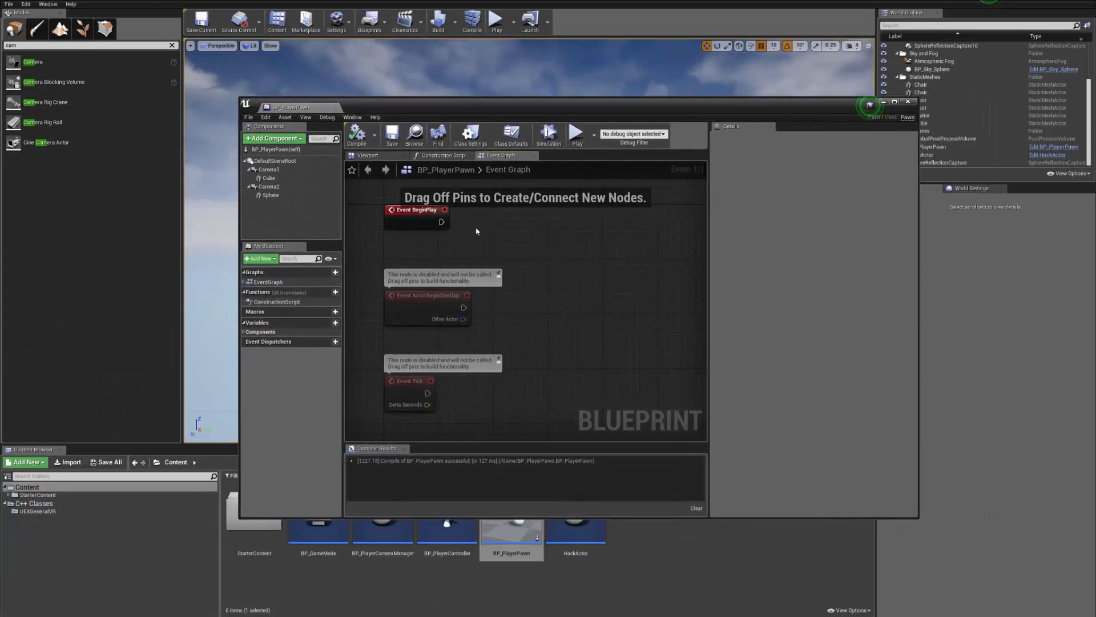
pyautogui.moveTo(374, 199); pyautogui.dragTo(684, 262)
pyautogui.moveTo(684, 262); pyautogui.dragTo(584, 226, button='right')
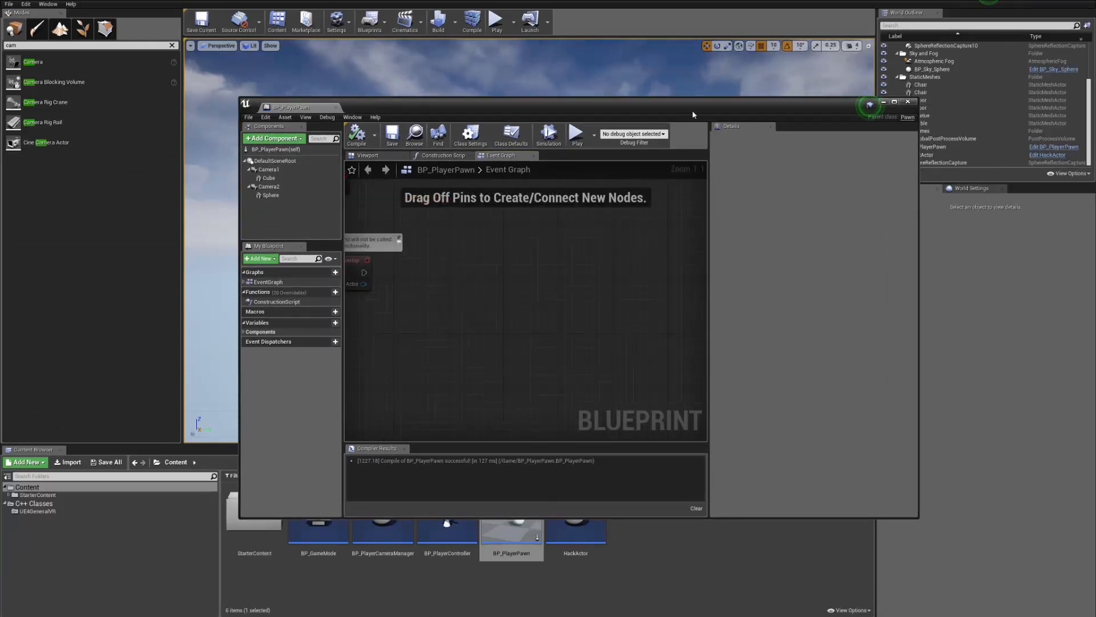
pyautogui.moveTo(712, 102); pyautogui.dragTo(524, 131)
pyautogui.moveTo(387, 266); pyautogui.dragTo(473, 310, button='right')
pyautogui.moveTo(346, 313)
pyautogui.mouseDown(button='right')
pyautogui.moveTo(353, 306)
pyautogui.moveTo(344, 312)
pyautogui.mouseUp(button='right')
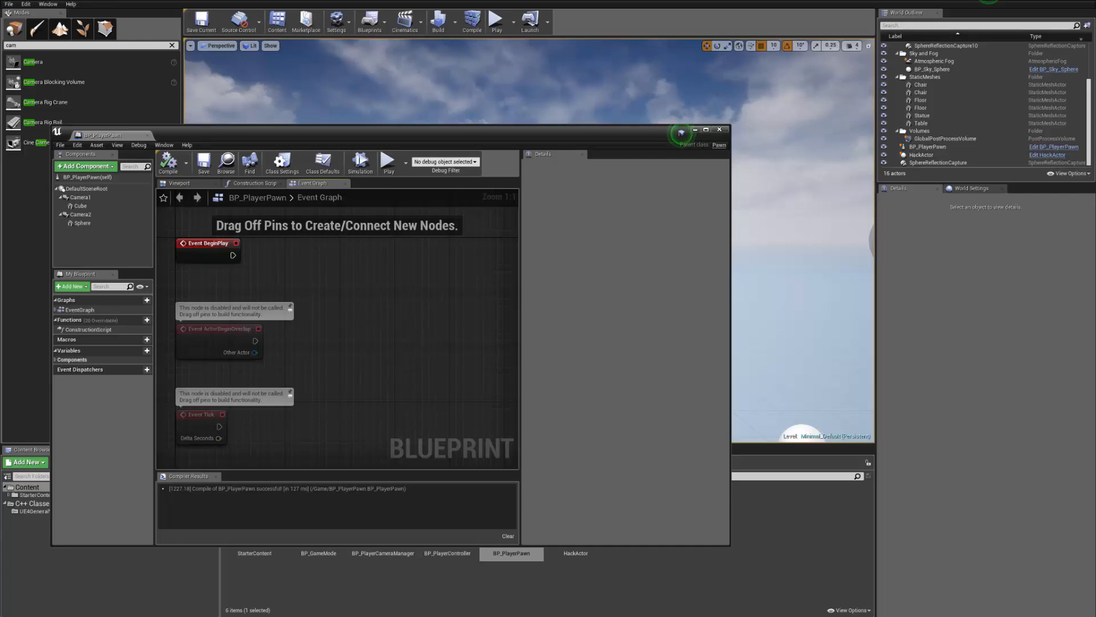
# - Switch to Visual Studio, search PlayerController.h for addYawInput, and go to the function's implementation
pyautogui.hotkey('alt', 'Tab')
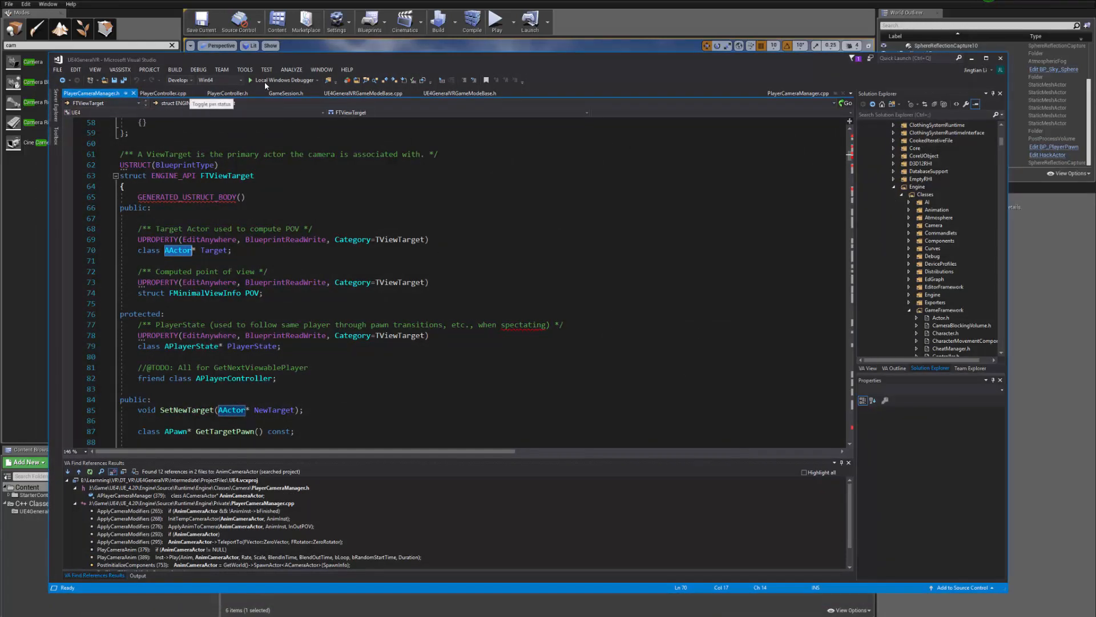
pyautogui.click(186, 94)
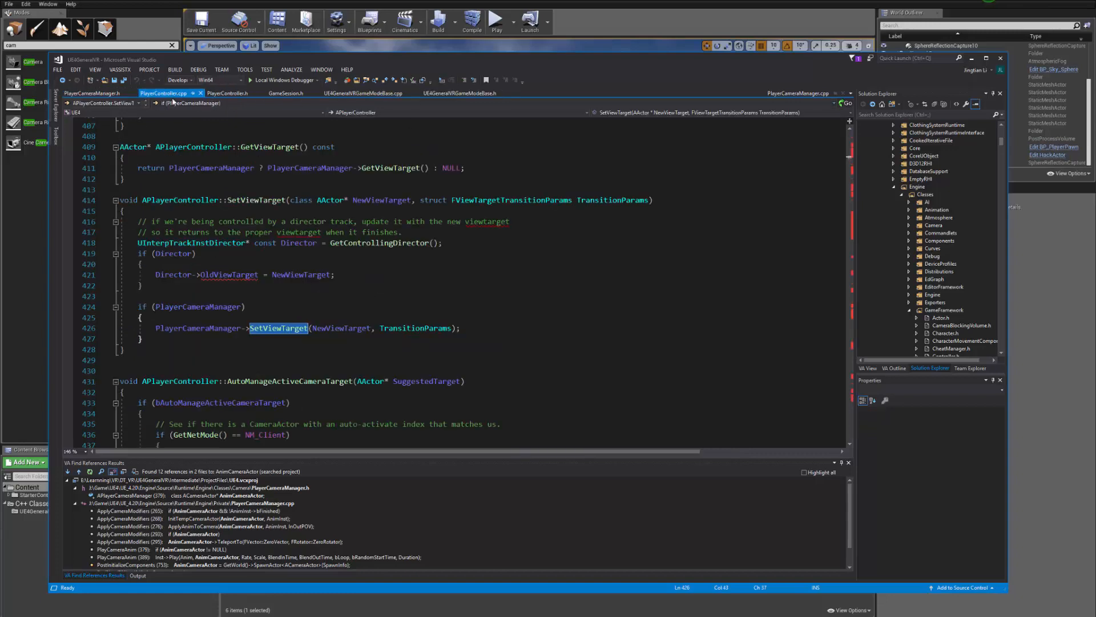
pyautogui.click(227, 93)
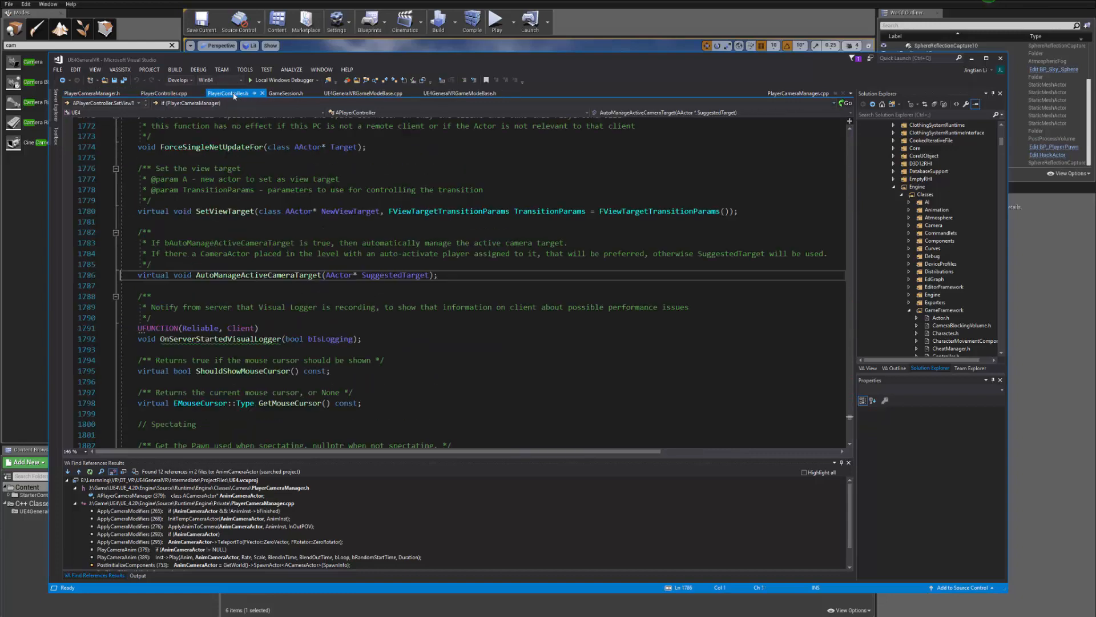
pyautogui.hotkey('ctrl', 'f')
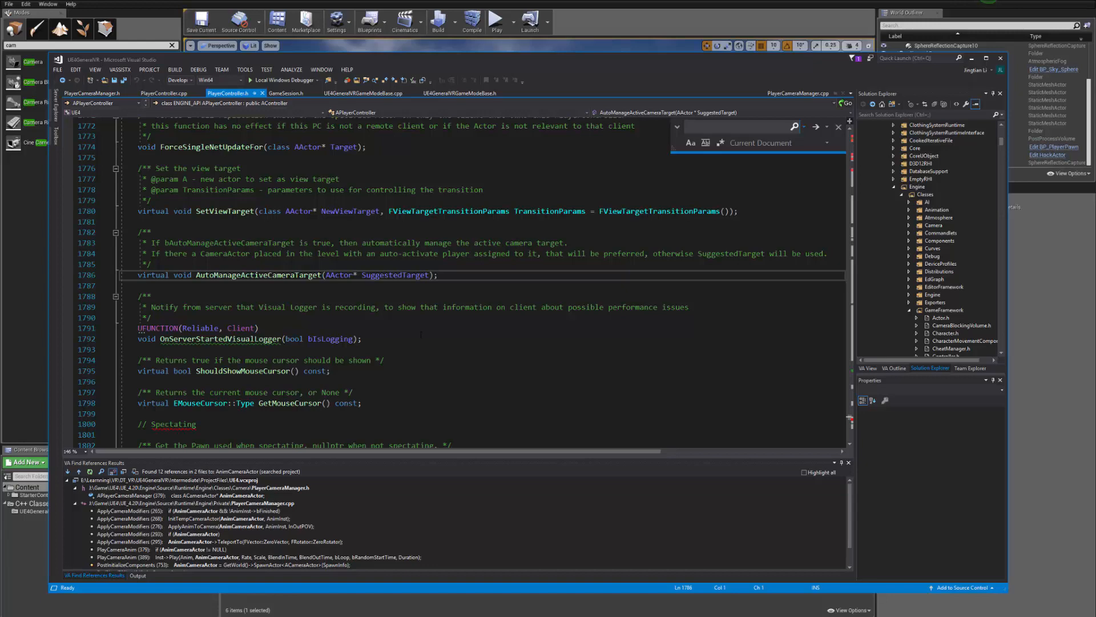
pyautogui.write('addYawInput')
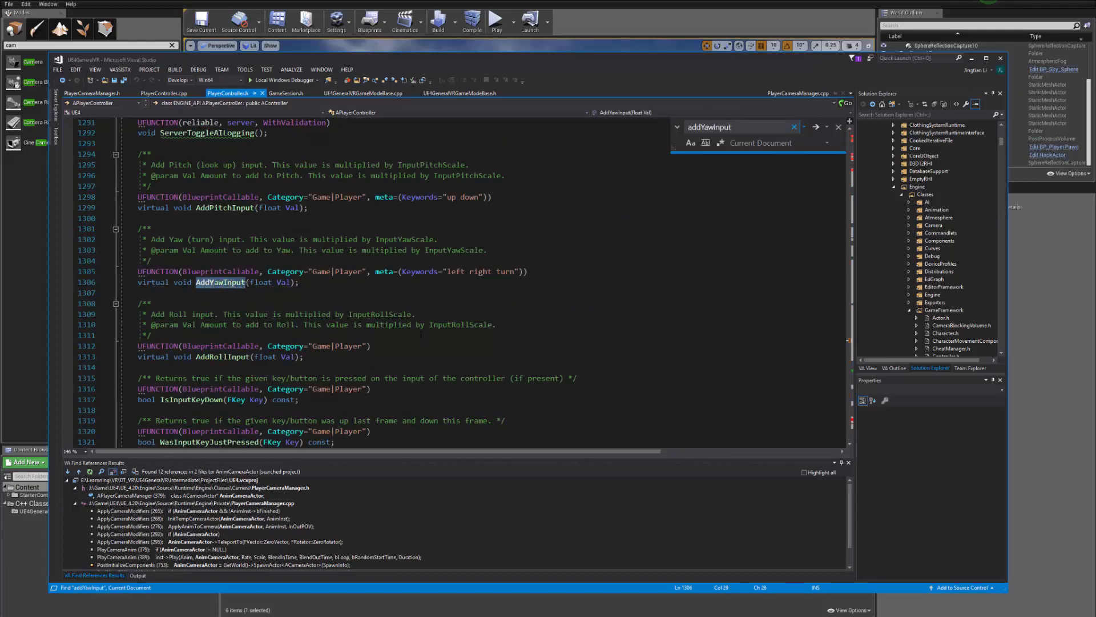
pyautogui.click(222, 287)
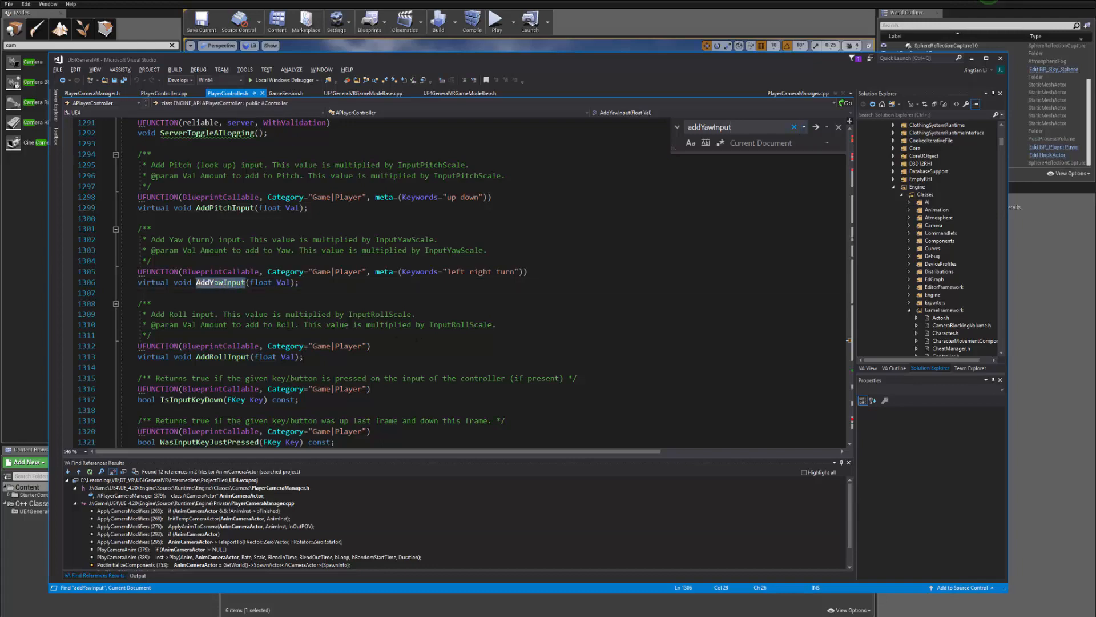
pyautogui.press('F12')
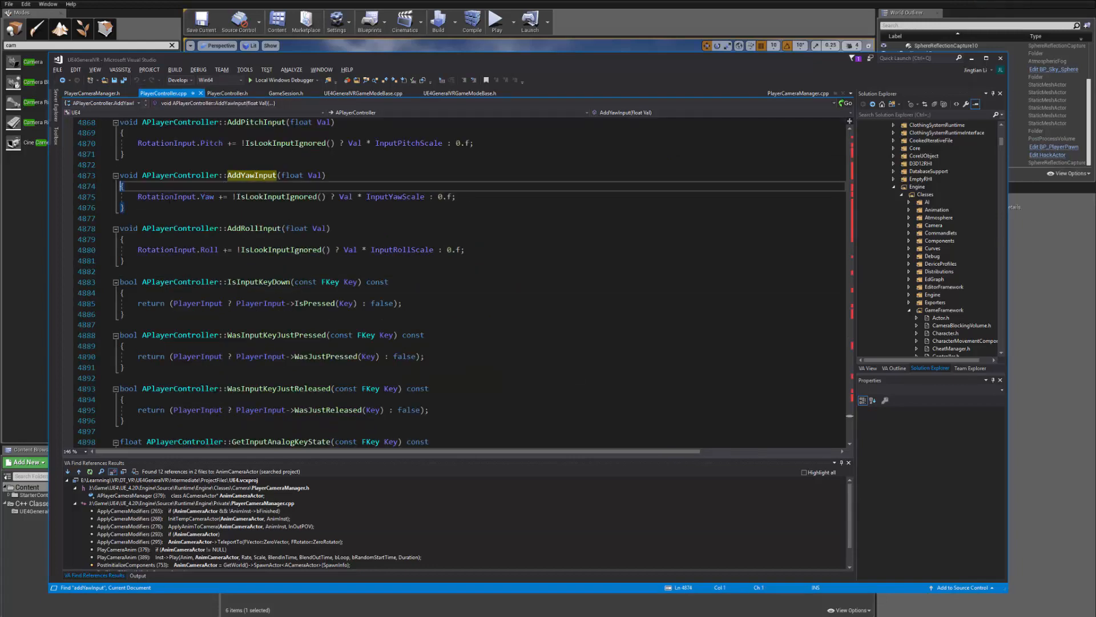
# - Find all references to RotationInput across the project and open the one in UpdateRotation
pyautogui.doubleClick(170, 197)
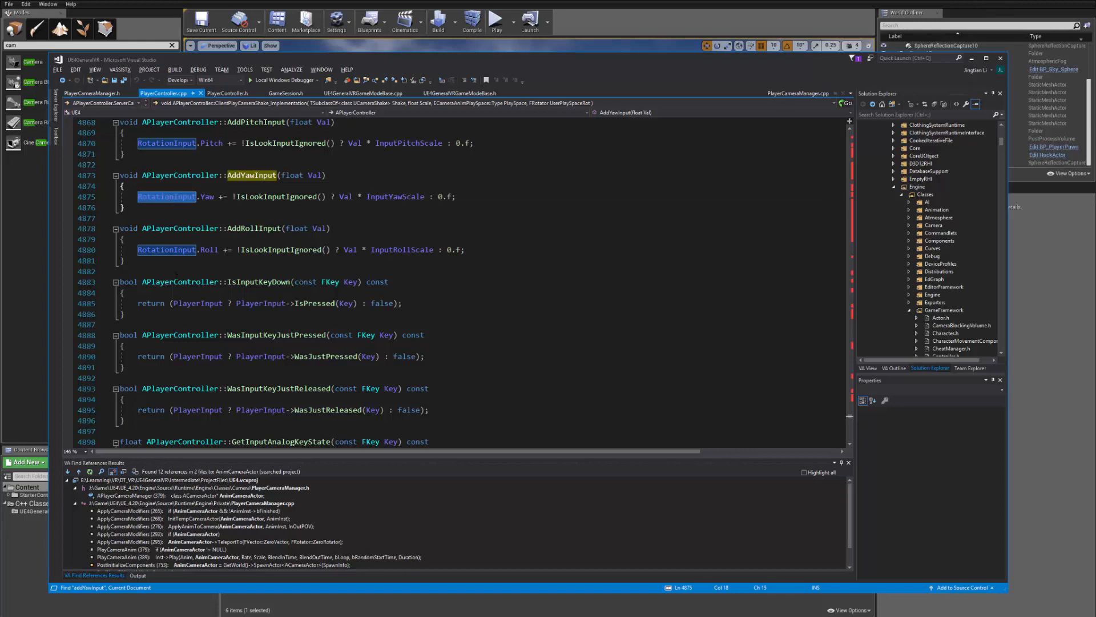
pyautogui.hotkey('shift', 'alt', 'f')
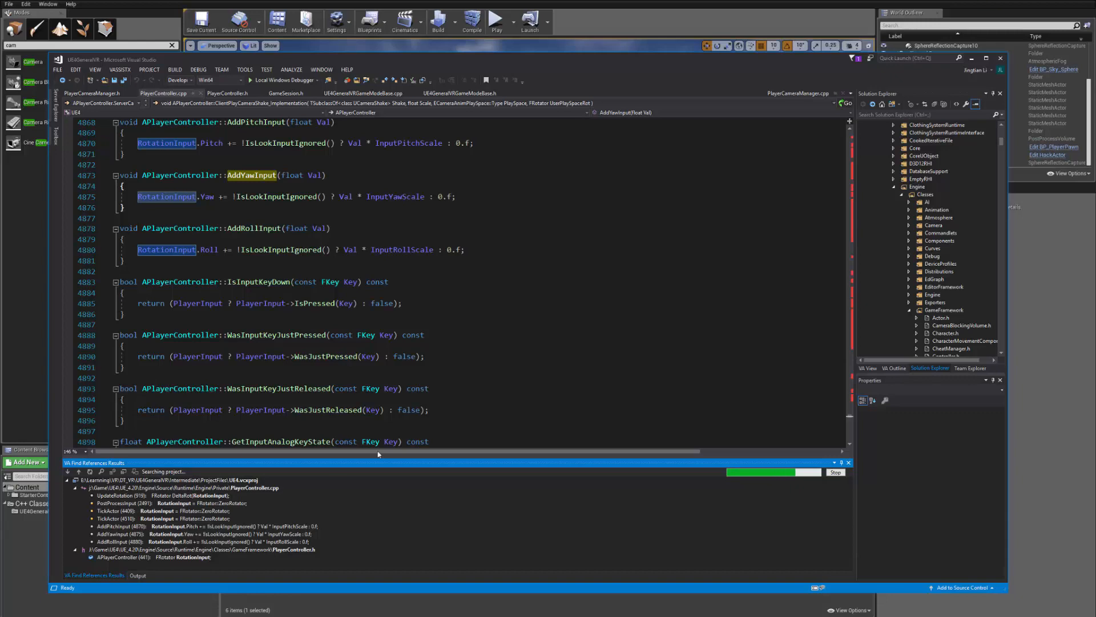
pyautogui.click(189, 495)
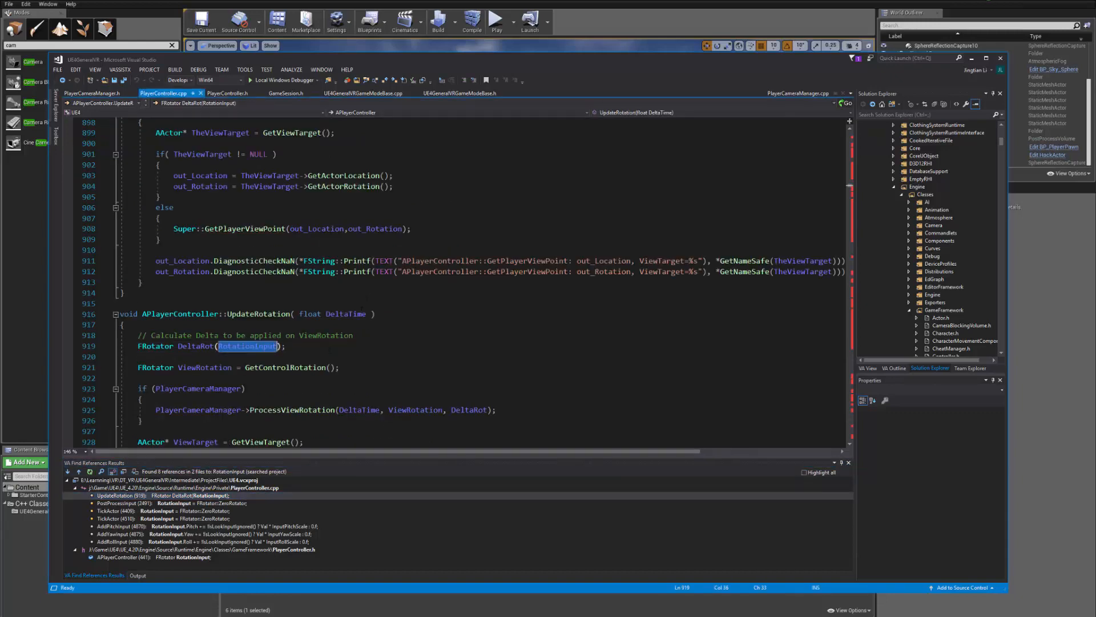
# - Examine how UpdateRotation uses DeltaRot in ProcessViewRotation and how XRSystem, GetXRCamera and ApplyHMDRotation handle the view rotation
pyautogui.scroll(-4, 298, 255)
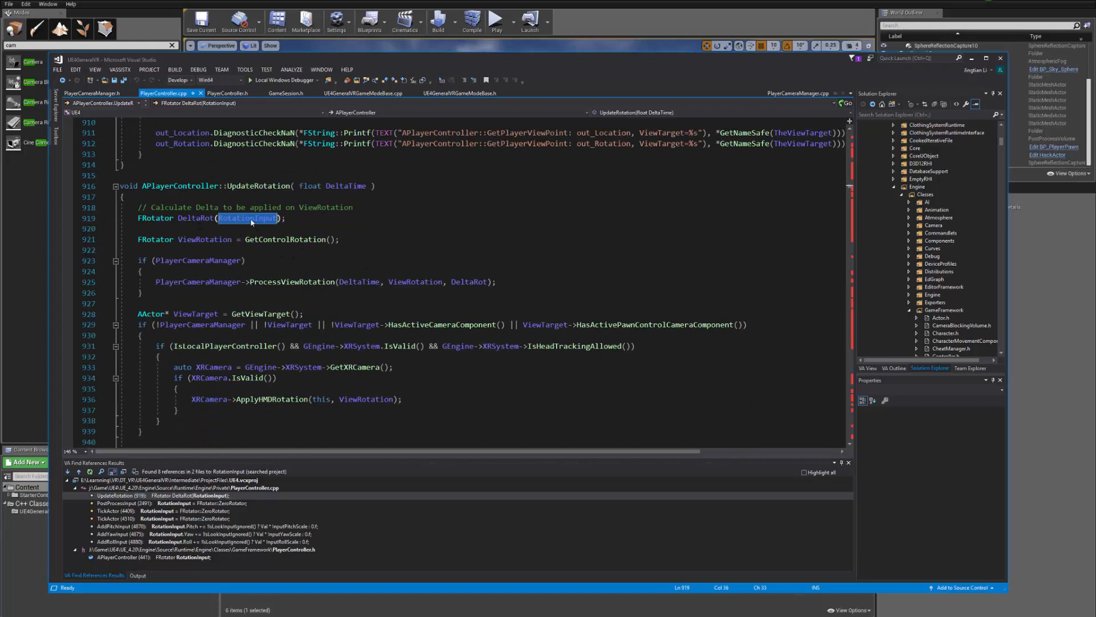
pyautogui.doubleClick(196, 218)
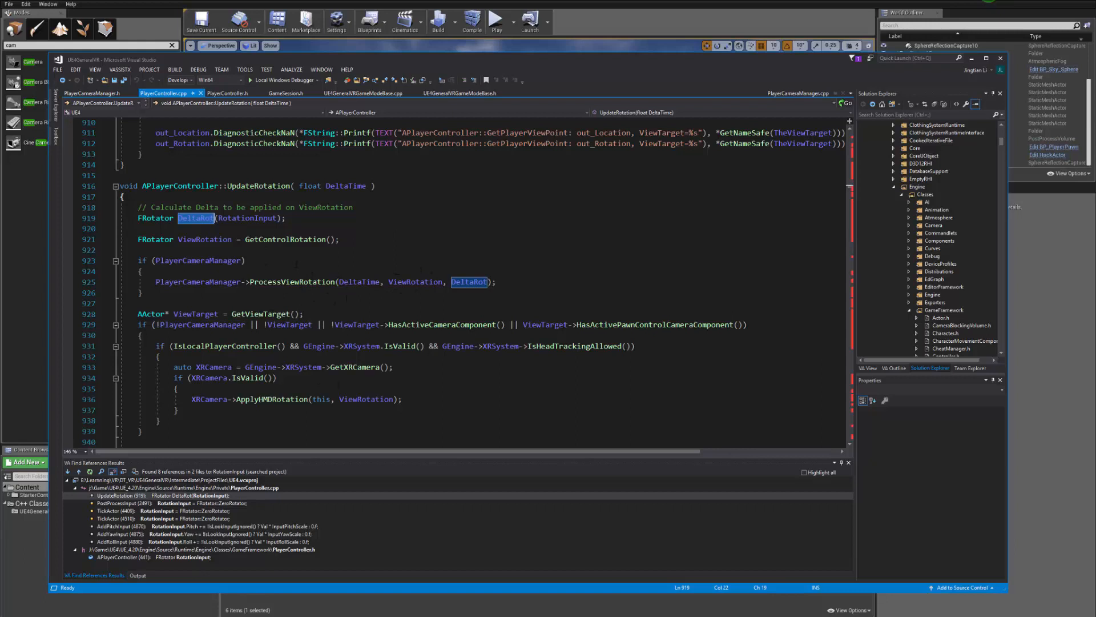
pyautogui.scroll(-1, 314, 345)
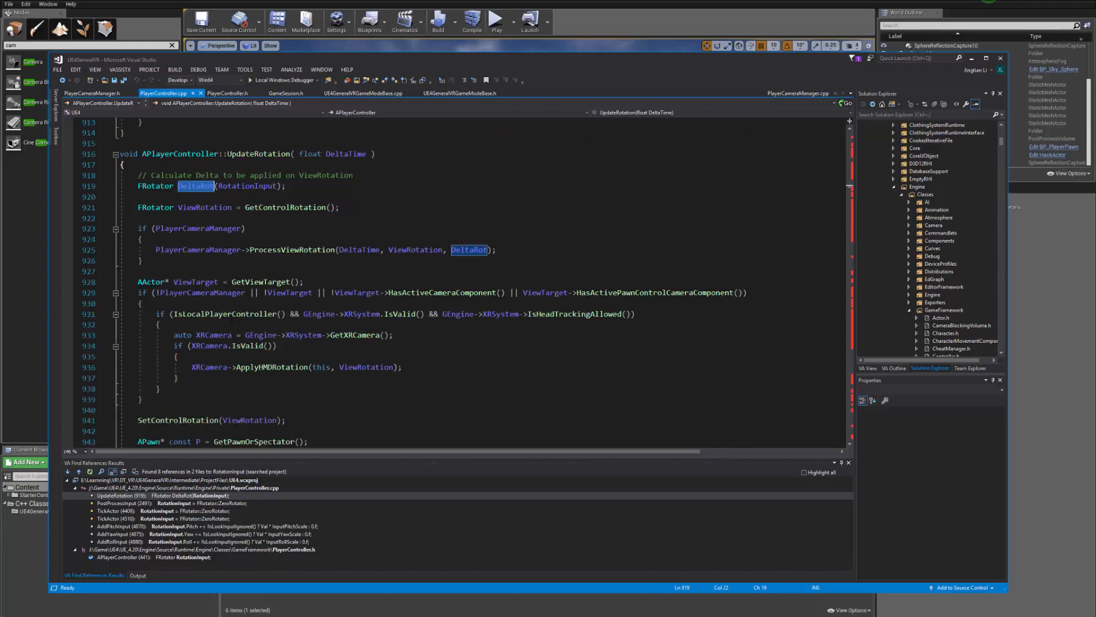
pyautogui.moveTo(340, 314); pyautogui.dragTo(422, 314)
pyautogui.click(347, 314)
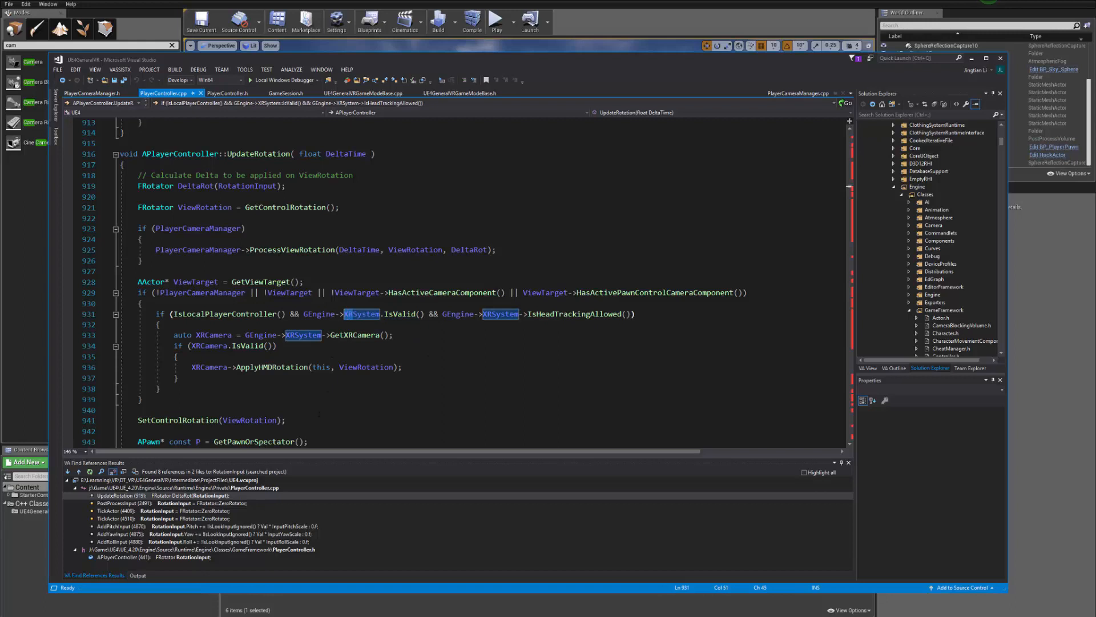
pyautogui.click(364, 335)
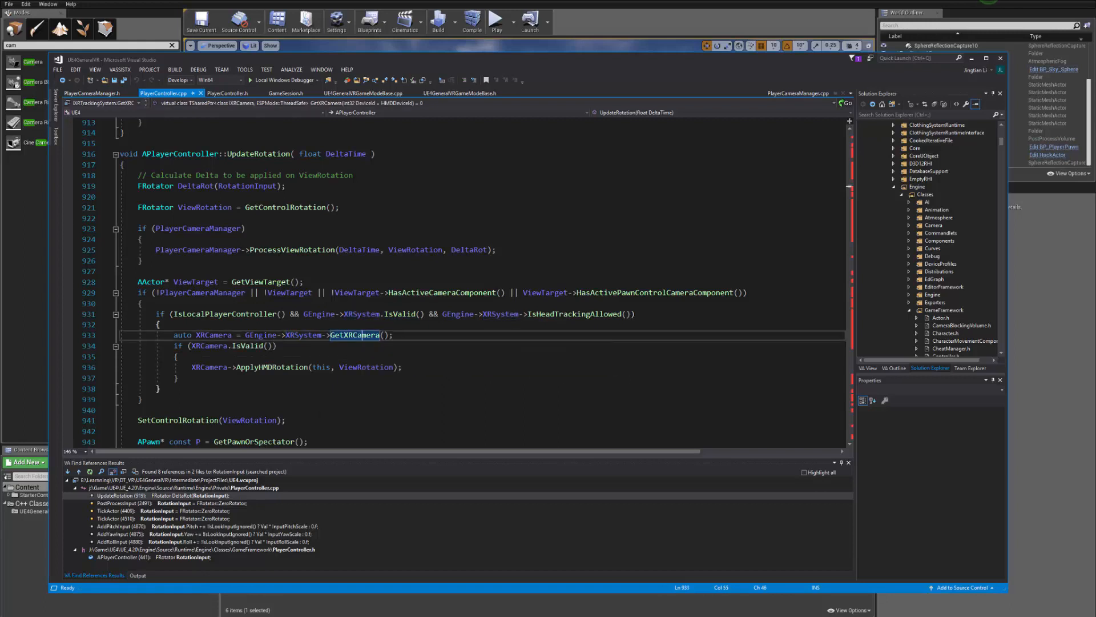
pyautogui.click(259, 335)
pyautogui.doubleClick(366, 335)
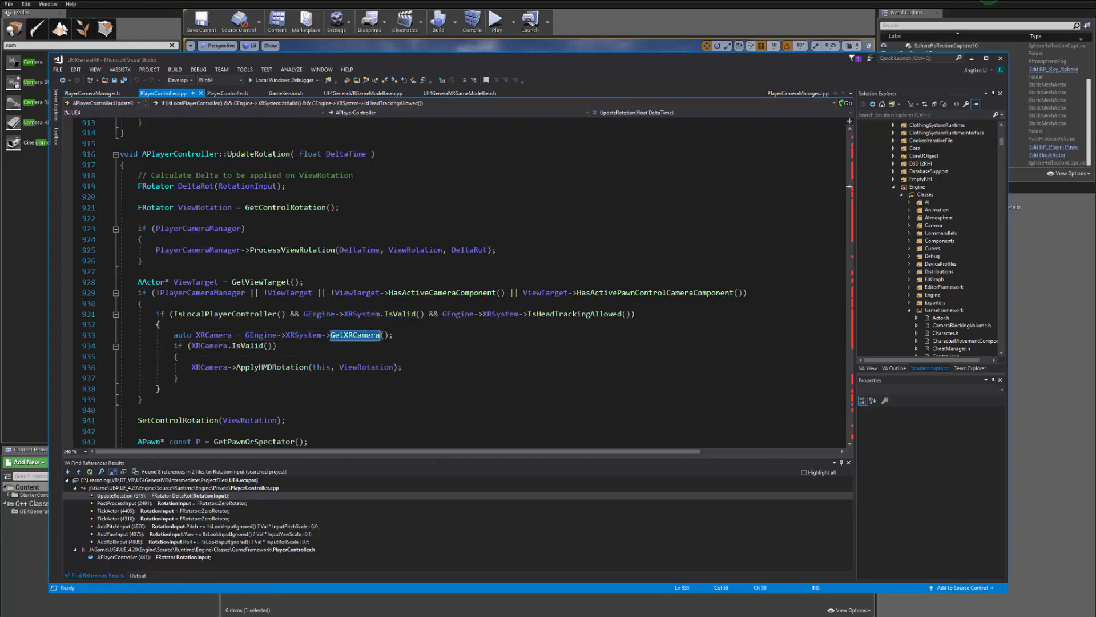
pyautogui.doubleClick(269, 367)
pyautogui.scroll(1, 263, 374)
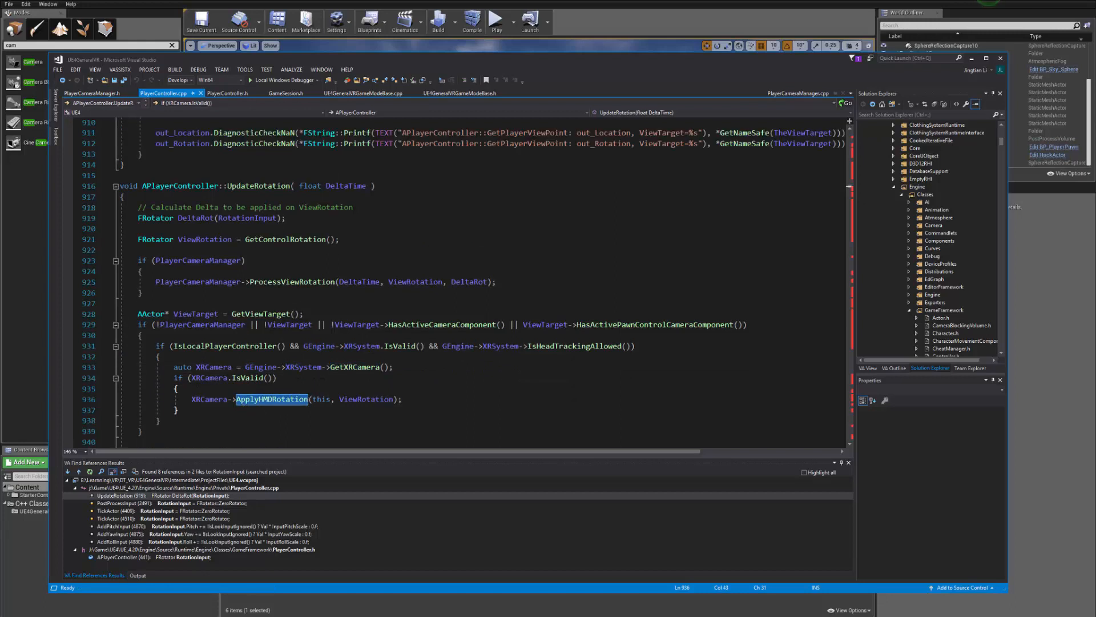
pyautogui.click(272, 401)
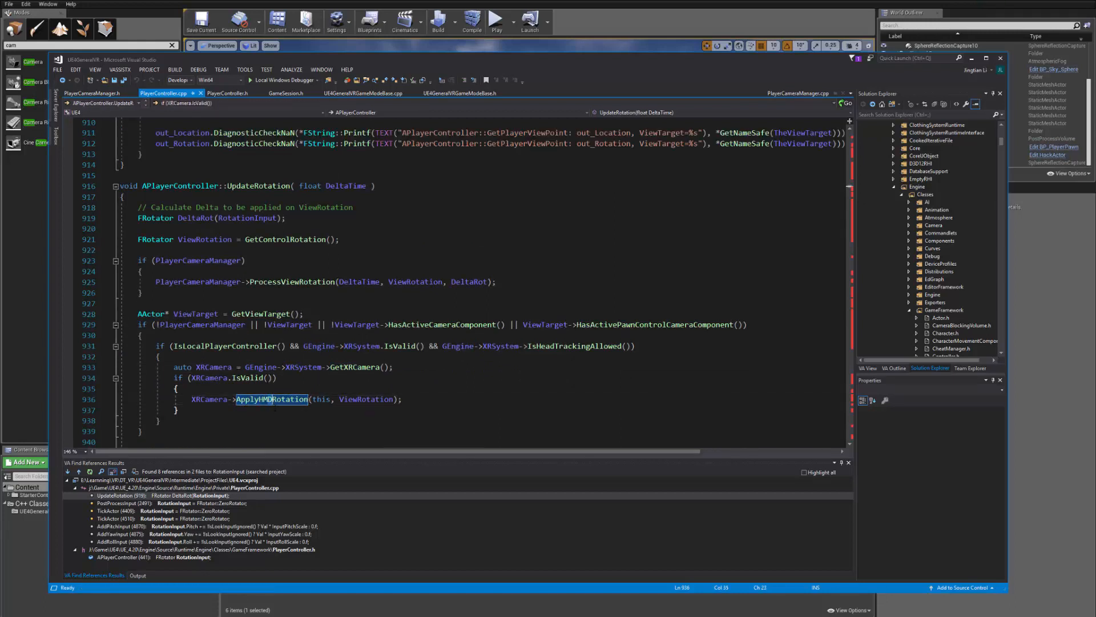
pyautogui.scroll(-2, 456, 286)
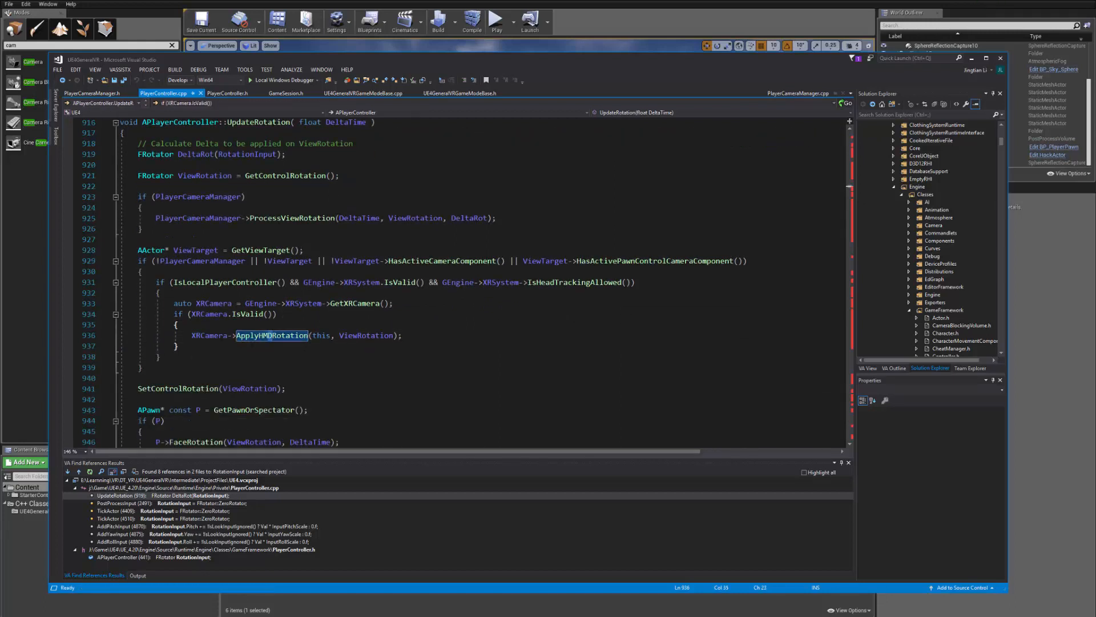
pyautogui.doubleClick(211, 336)
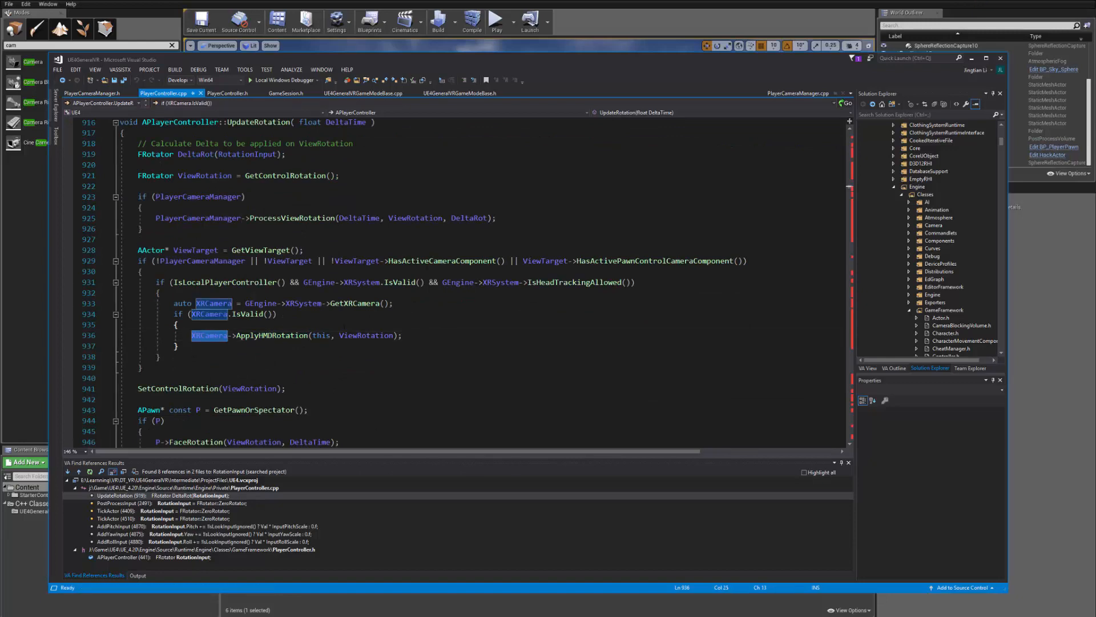
pyautogui.scroll(4, 414, 281)
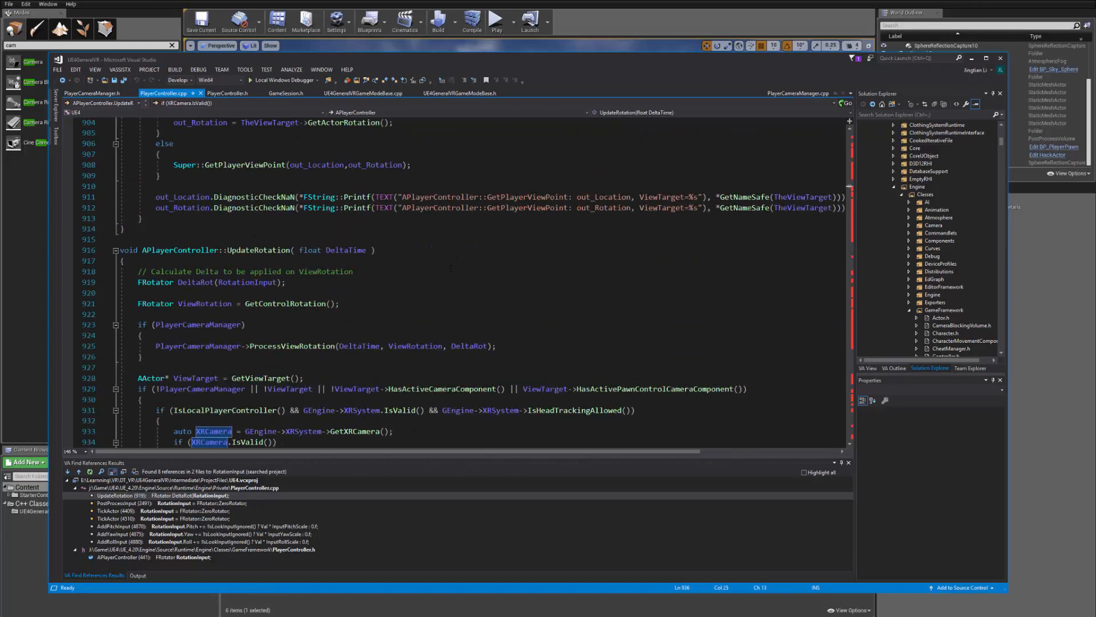
# - Switch from Visual Studio back to Unreal Editor with the BP_PlayerPawn event graph in view
pyautogui.moveTo(791, 60); pyautogui.dragTo(729, 54)
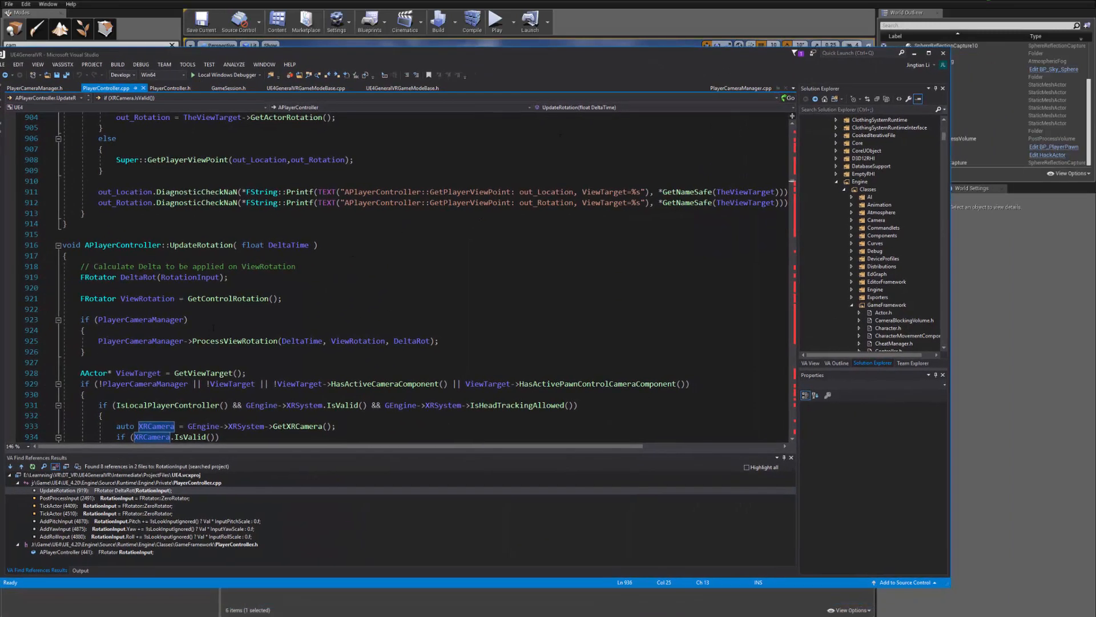
pyautogui.click(914, 53)
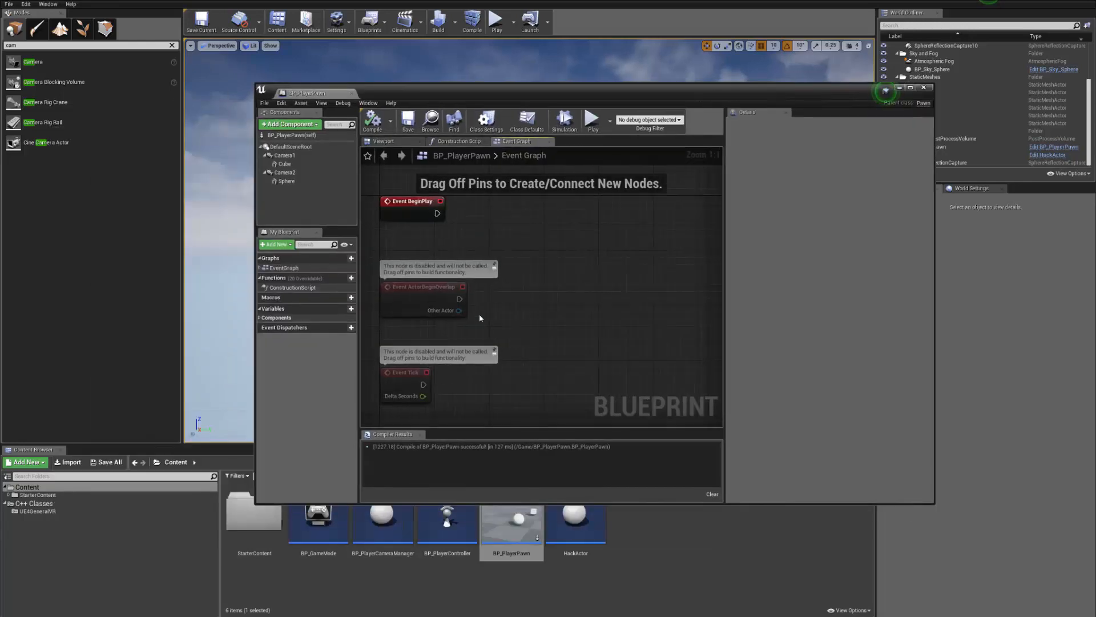
pyautogui.scroll(-4, 488, 320)
pyautogui.scroll(4, 536, 317)
pyautogui.moveTo(544, 306); pyautogui.dragTo(609, 329, button='right')
pyautogui.moveTo(530, 263); pyautogui.dragTo(519, 226, button='right')
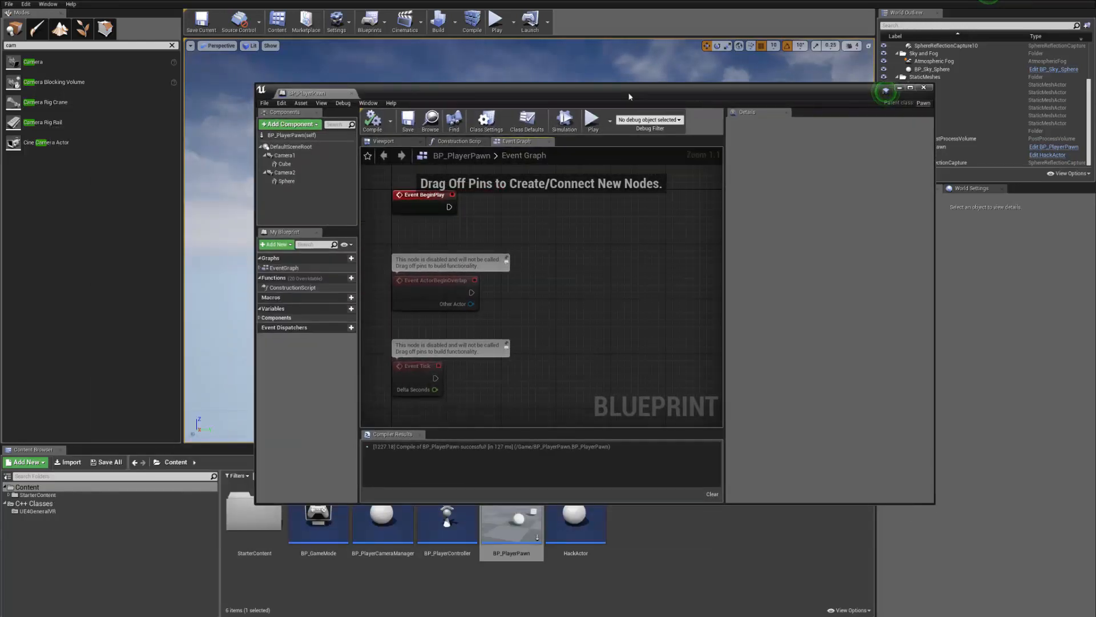
pyautogui.moveTo(630, 96); pyautogui.dragTo(546, 153)
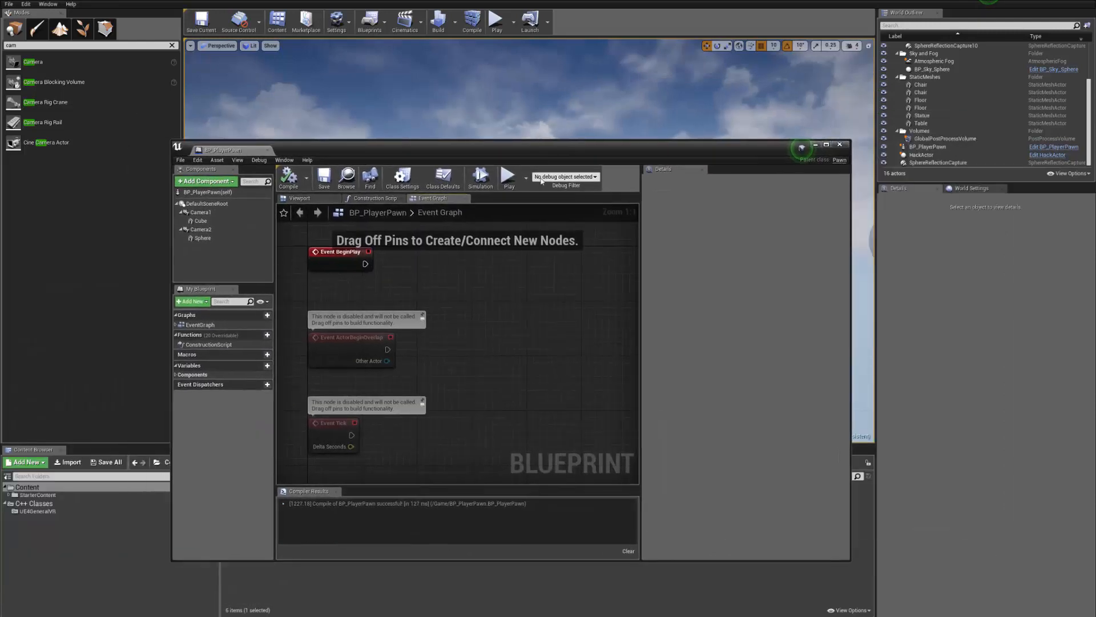
# - Uncover the level viewport and examine the placed pawn's two cameras and meshes from several angles
pyautogui.moveTo(491, 274); pyautogui.dragTo(119, 277)
pyautogui.moveTo(411, 255); pyautogui.dragTo(341, 322, button='right')
pyautogui.press('s')
pyautogui.press('d')
pyautogui.press('w')
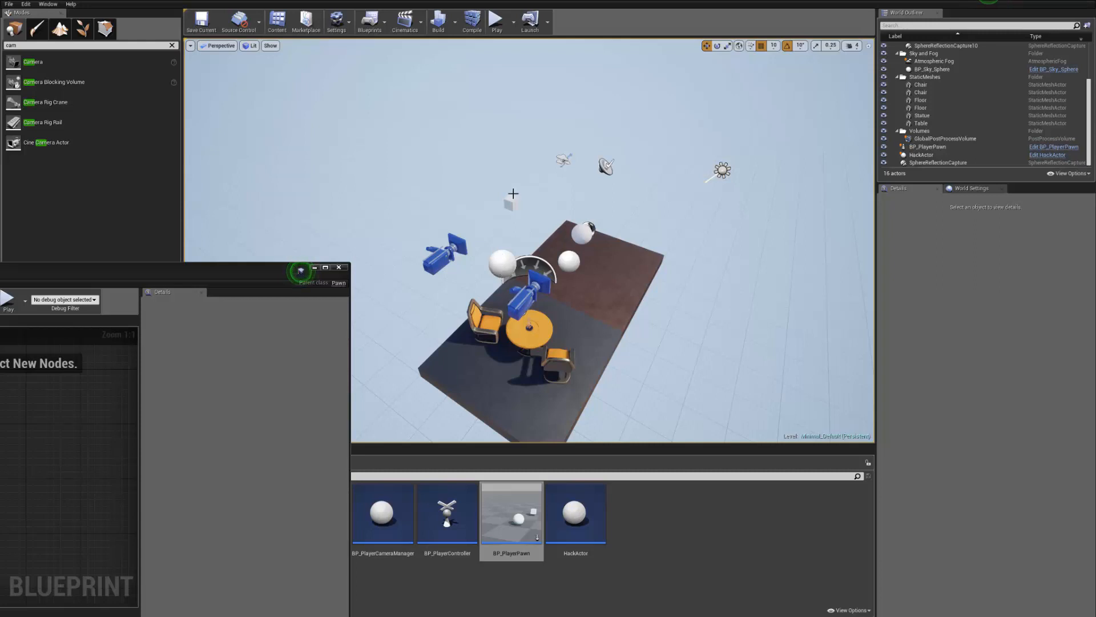
pyautogui.moveTo(512, 205); pyautogui.dragTo(619, 217, button='right')
pyautogui.press('a')
pyautogui.press('w')
pyautogui.press('s')
pyautogui.press('d')
pyautogui.moveTo(490, 242); pyautogui.dragTo(500, 241, button='right')
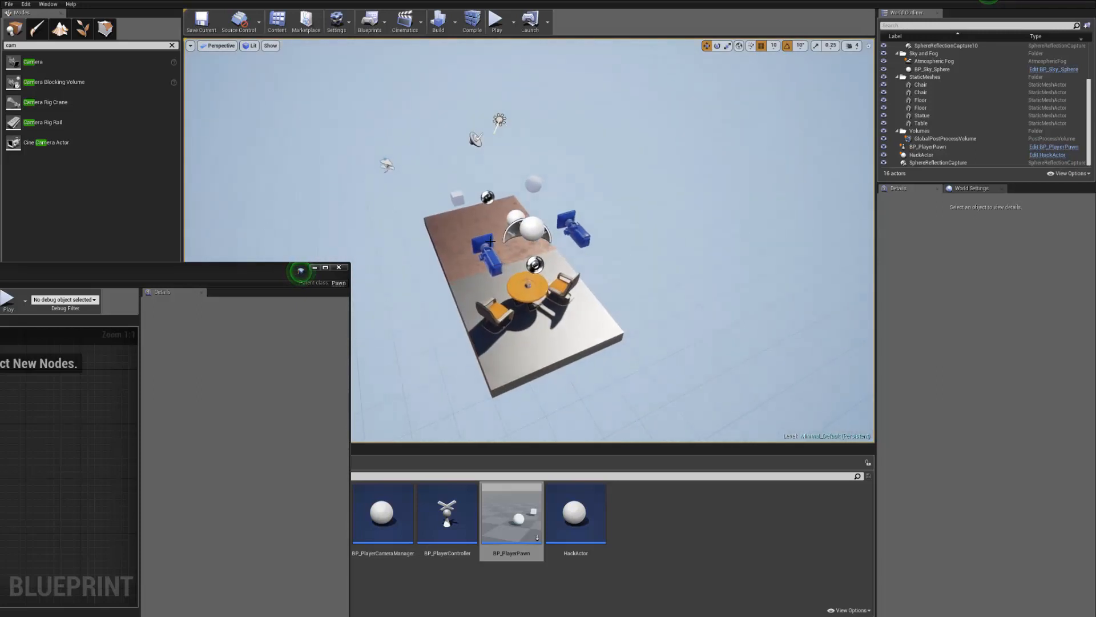
# - Delete the placed BP_PlayerPawn actor from the level
pyautogui.click(528, 232)
pyautogui.moveTo(628, 275)
pyautogui.mouseDown(button='right')
pyautogui.moveTo(606, 274)
pyautogui.moveTo(623, 275)
pyautogui.mouseUp(button='right')
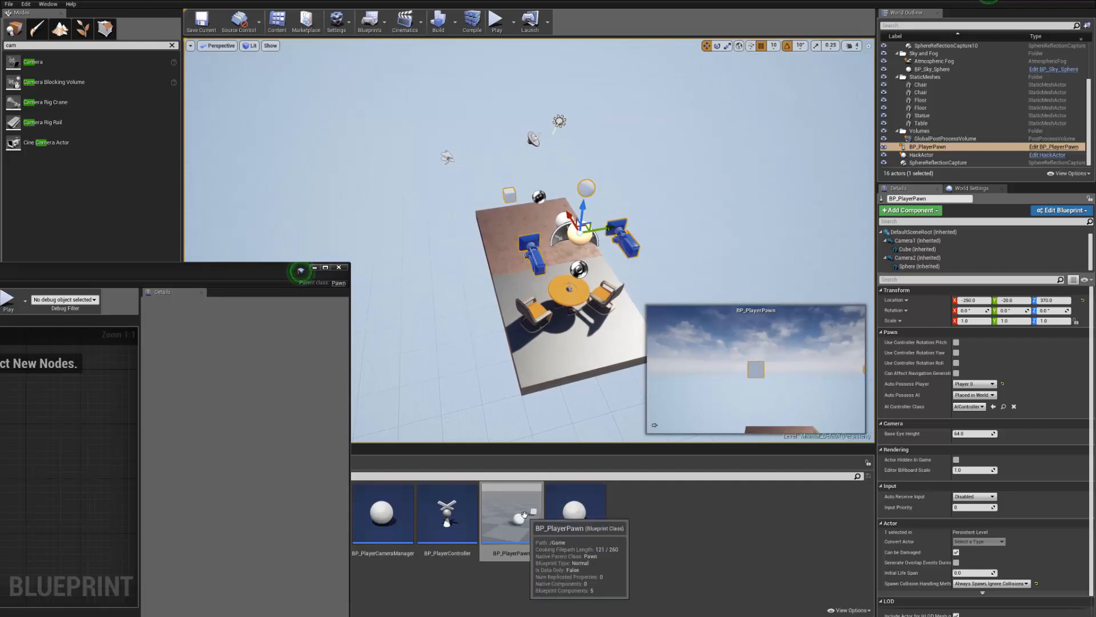
pyautogui.moveTo(314, 293); pyautogui.dragTo(429, 122)
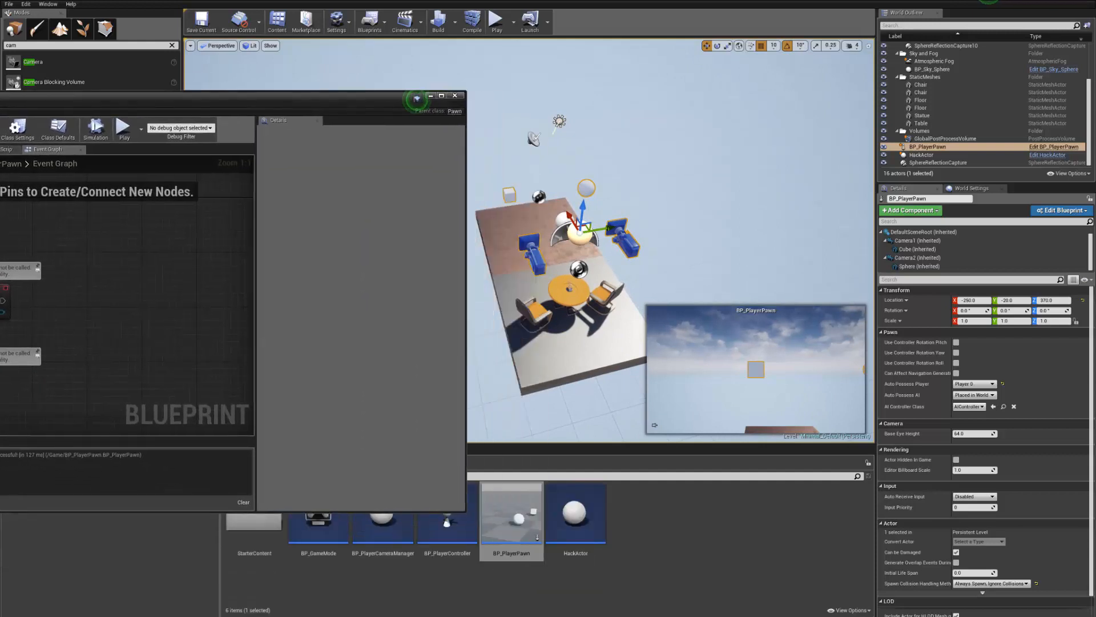
pyautogui.moveTo(651, 205); pyautogui.dragTo(636, 205, button='right')
pyautogui.moveTo(605, 256); pyautogui.dragTo(608, 247, button='right')
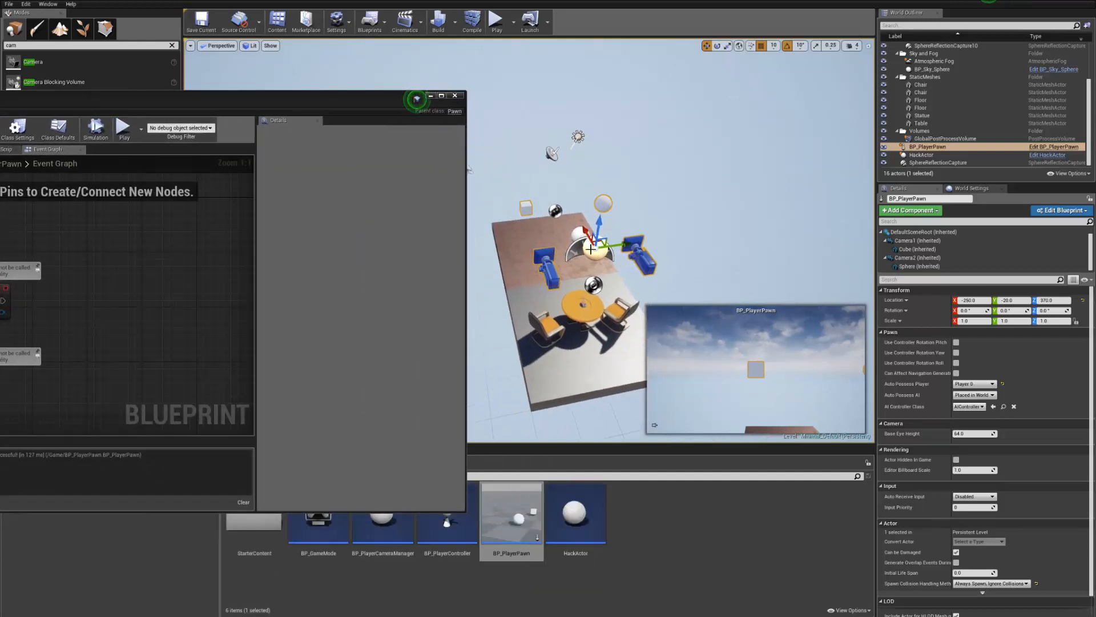
pyautogui.press('Delete')
pyautogui.moveTo(387, 99); pyautogui.dragTo(412, 98)
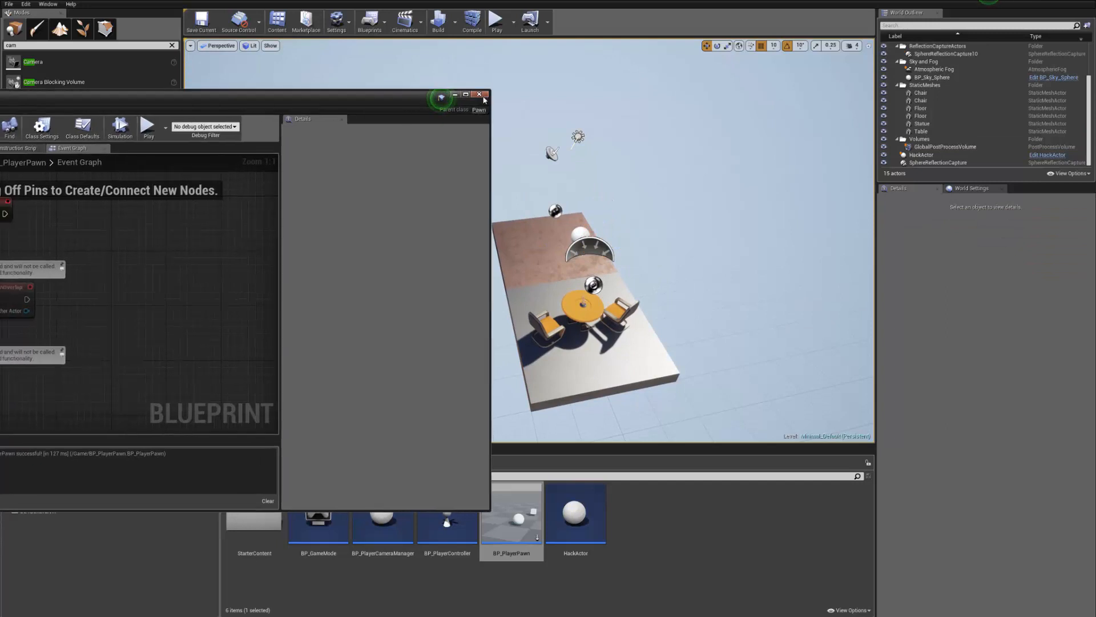
# - Delete Camera2 with its Sphere from the BP_PlayerPawn components and show the blueprint's 3D preview
pyautogui.moveTo(95, 238); pyautogui.dragTo(129, 243, button='right')
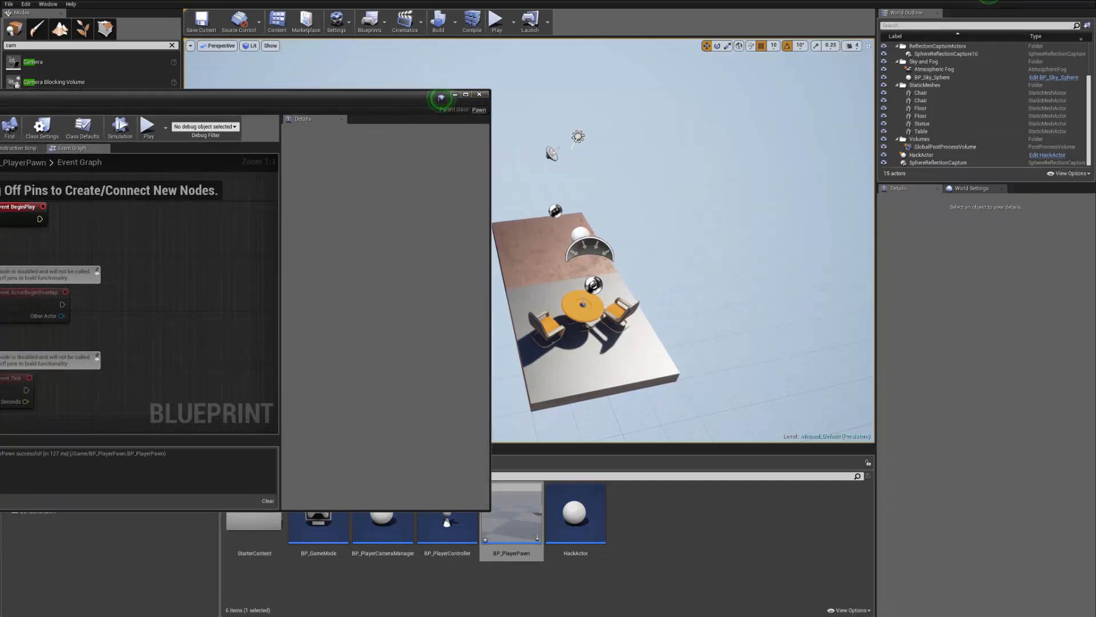
pyautogui.click(0, 169)
pyautogui.press('Delete')
pyautogui.click(0, 148)
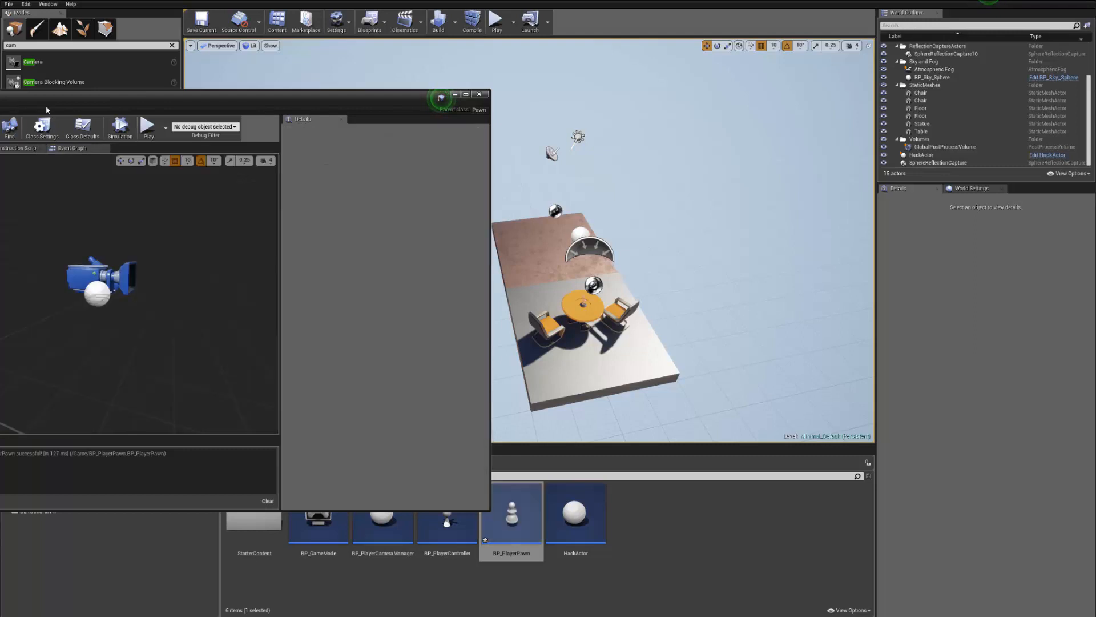
pyautogui.moveTo(46, 109); pyautogui.dragTo(317, 117)
# - Stretch the Cube under Camera1 along its X axis into a long bar with a scale of over 7
pyautogui.click(110, 178)
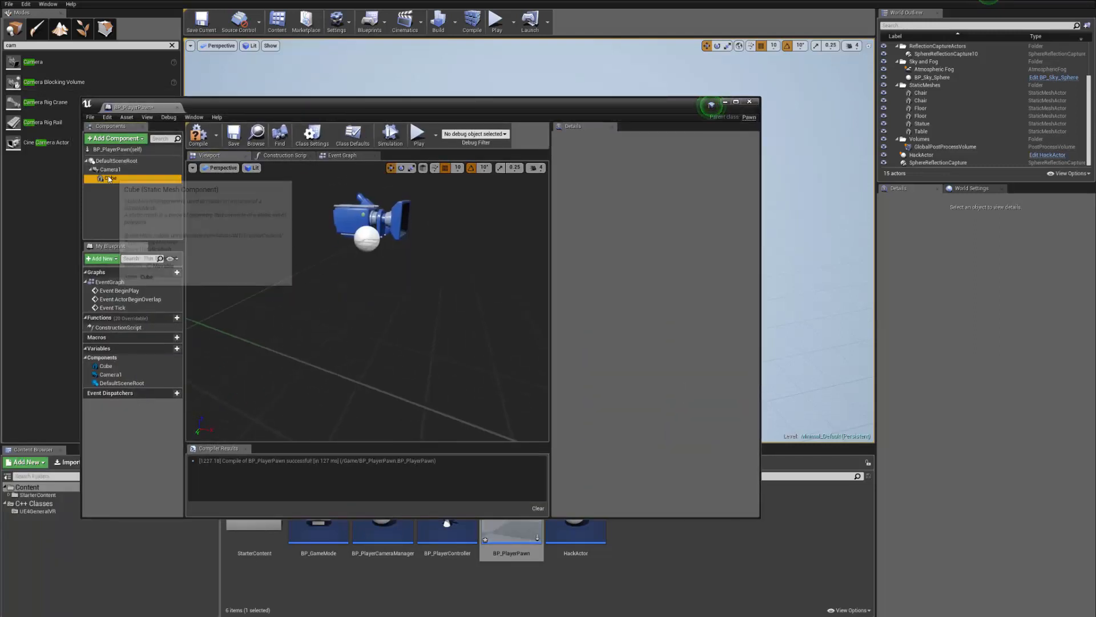
pyautogui.moveTo(394, 268); pyautogui.dragTo(435, 269, button='right')
pyautogui.scroll(-5, 394, 269)
pyautogui.press('r')
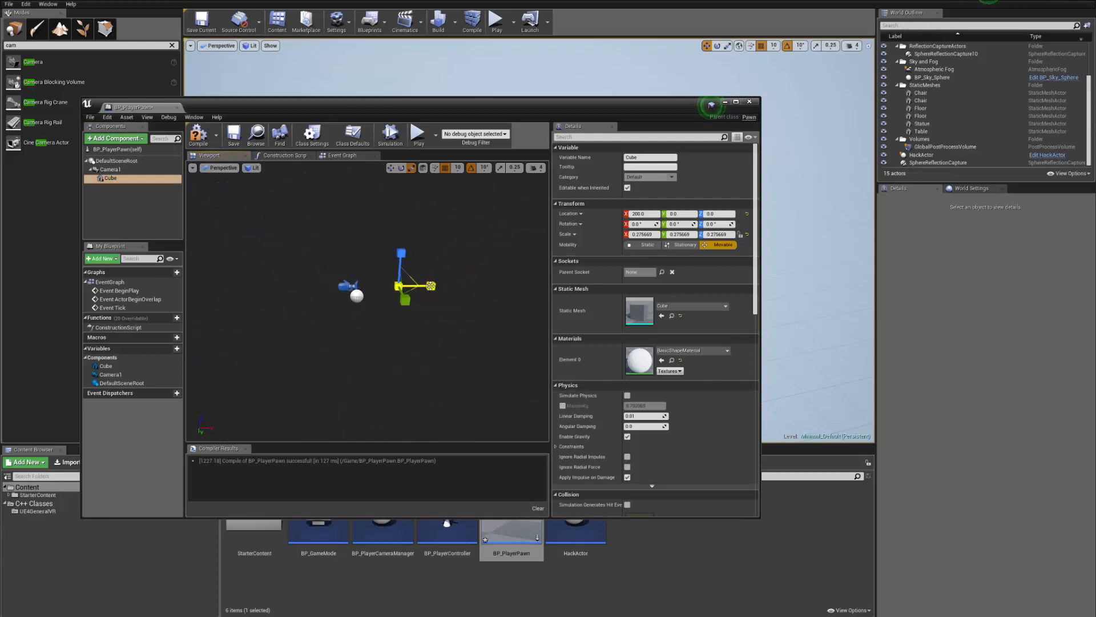
pyautogui.moveTo(430, 285); pyautogui.dragTo(505, 285)
pyautogui.moveTo(457, 286); pyautogui.dragTo(394, 317, button='right')
pyautogui.press('w')
pyautogui.press('r')
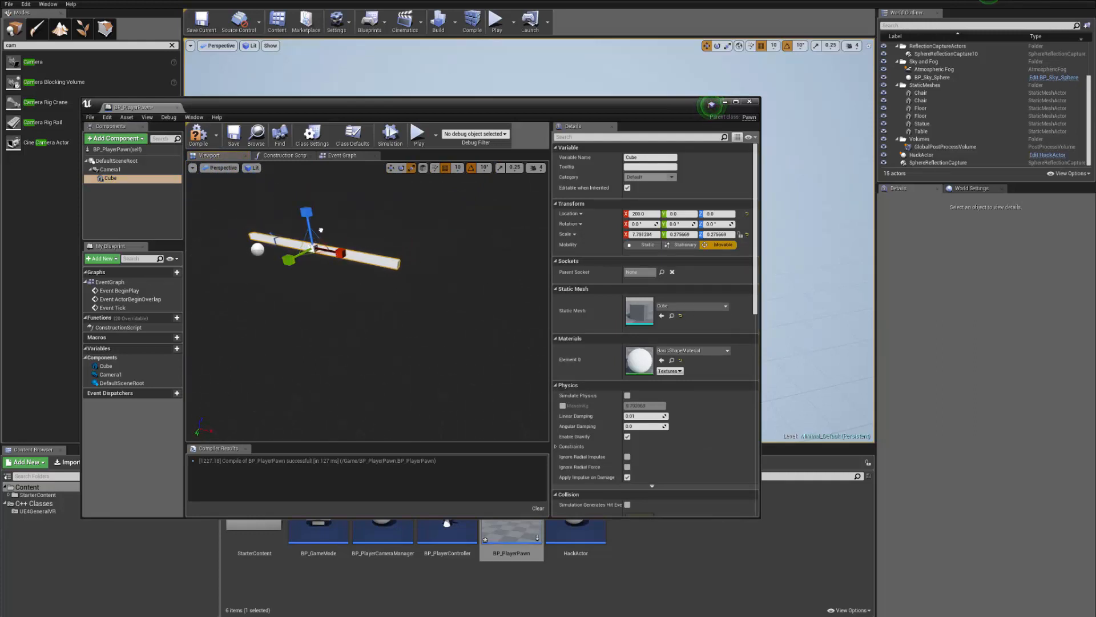
# - Thin the bar-shaped Cube on Y and Z to a scale of about 0.04
pyautogui.moveTo(319, 262); pyautogui.dragTo(297, 239, button='right')
pyautogui.press('w')
pyautogui.moveTo(371, 312)
pyautogui.mouseDown()
pyautogui.moveTo(400, 291)
pyautogui.moveTo(365, 320)
pyautogui.mouseUp()
pyautogui.moveTo(371, 313); pyautogui.dragTo(362, 322)
pyautogui.moveTo(362, 347); pyautogui.dragTo(400, 342, button='right')
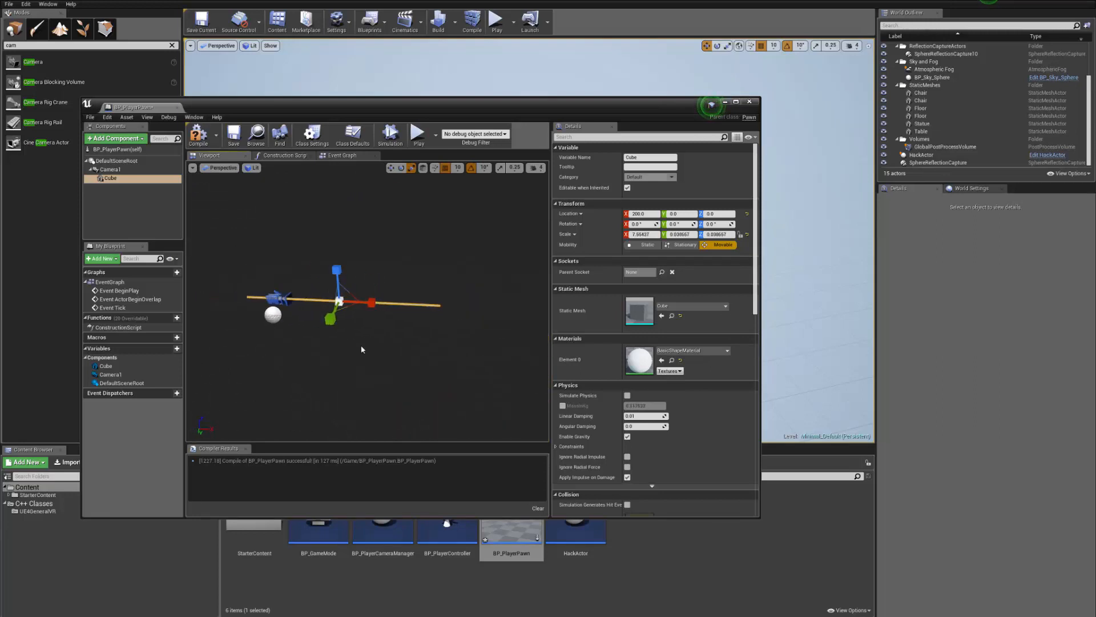
# - Move the Cube bar forward along X to 310, and compile and save the blueprint
pyautogui.press('w')
pyautogui.moveTo(405, 300); pyautogui.dragTo(428, 302)
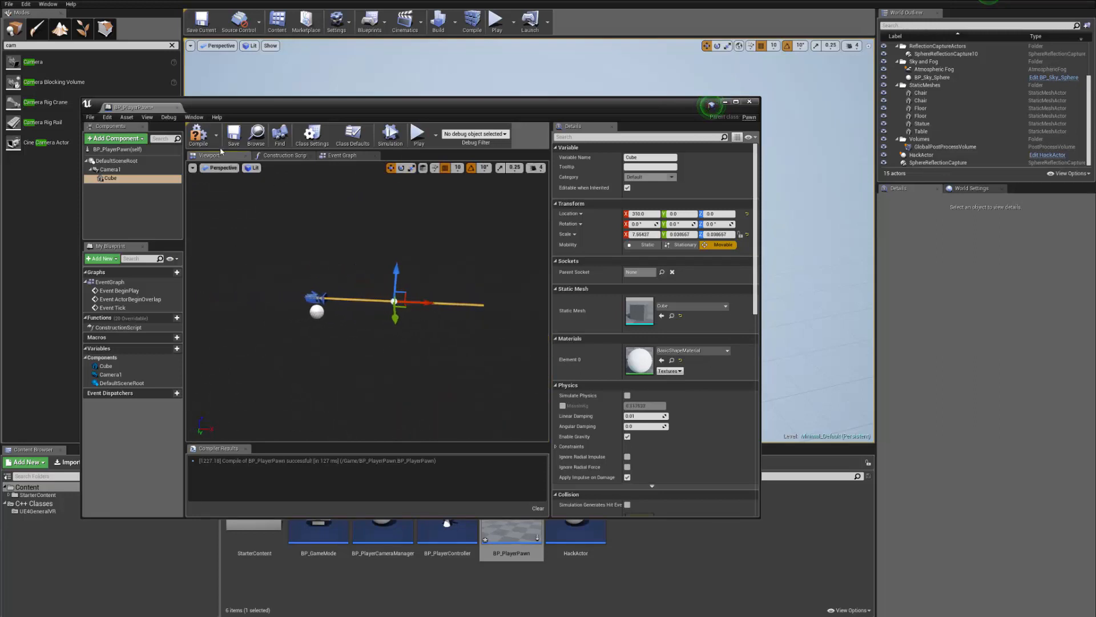
pyautogui.click(198, 136)
pyautogui.click(238, 140)
# - Set Camera1's Y location to 0, and compile and save the blueprint
pyautogui.press('a')
pyautogui.moveTo(382, 235); pyautogui.dragTo(340, 234, button='right')
pyautogui.press('d')
pyautogui.moveTo(344, 333); pyautogui.dragTo(311, 346, button='right')
pyautogui.click(344, 333)
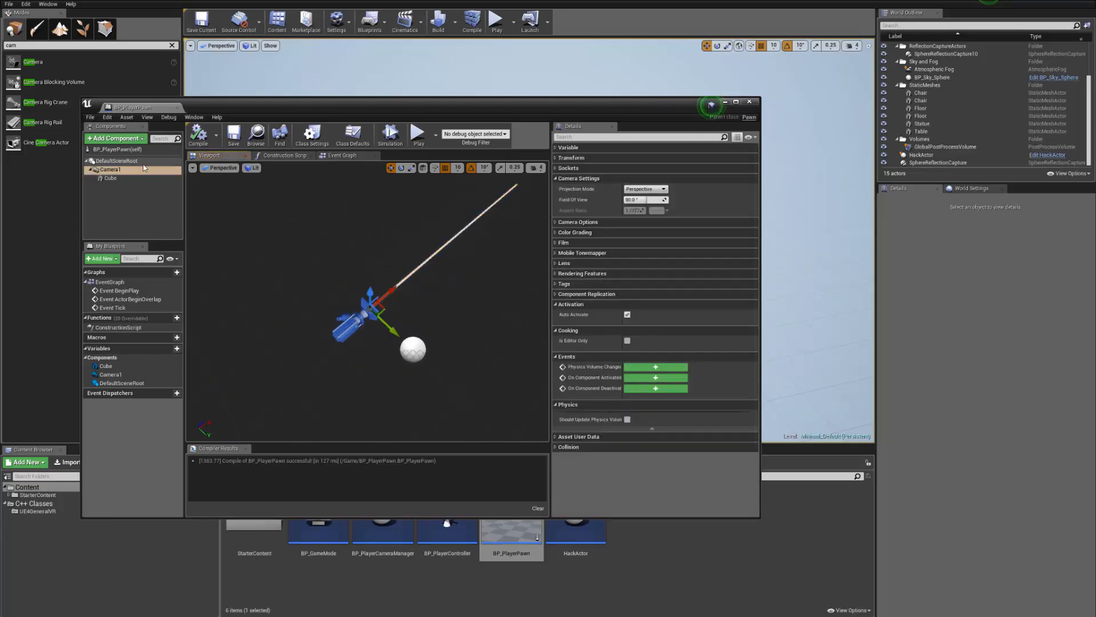
pyautogui.click(571, 160)
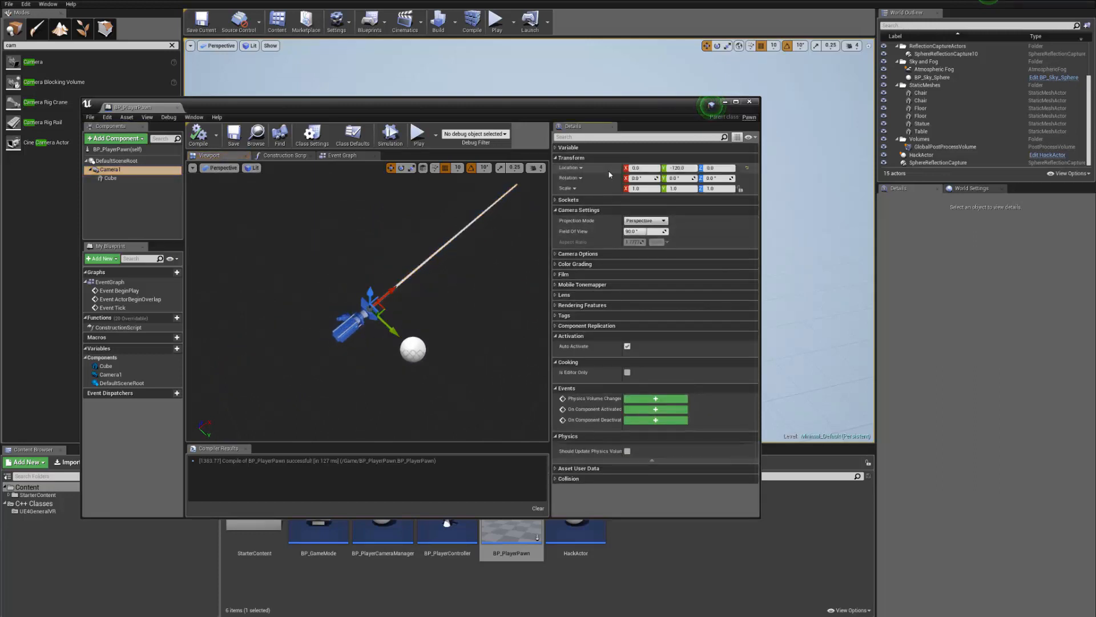
pyautogui.click(685, 167)
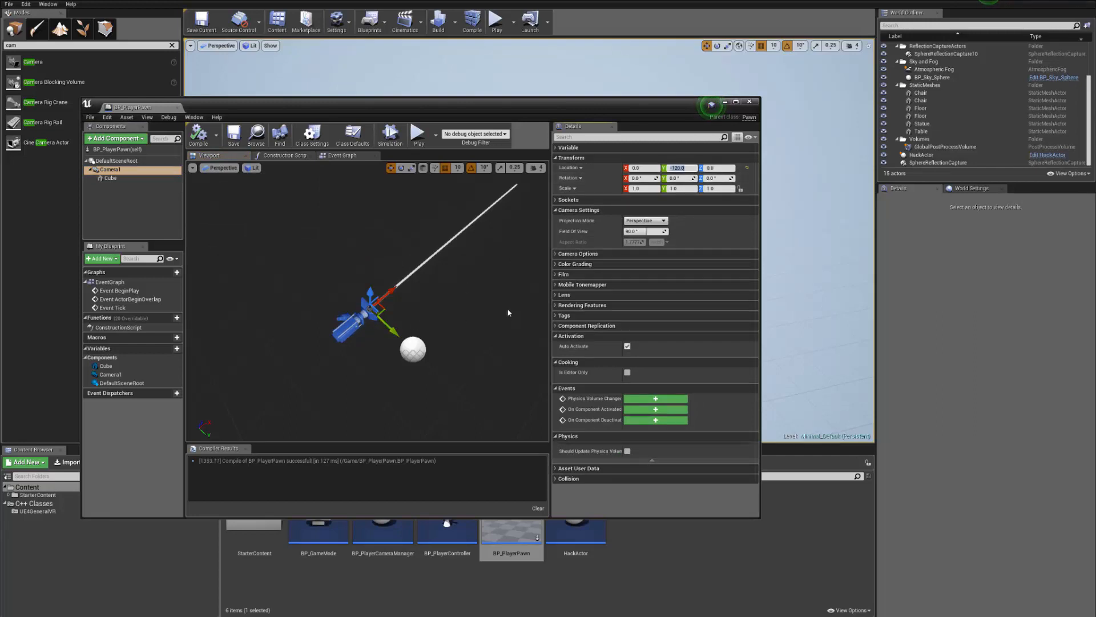
pyautogui.press('Return')
pyautogui.moveTo(465, 337); pyautogui.dragTo(229, 331, button='right')
pyautogui.moveTo(389, 309); pyautogui.dragTo(514, 282, button='right')
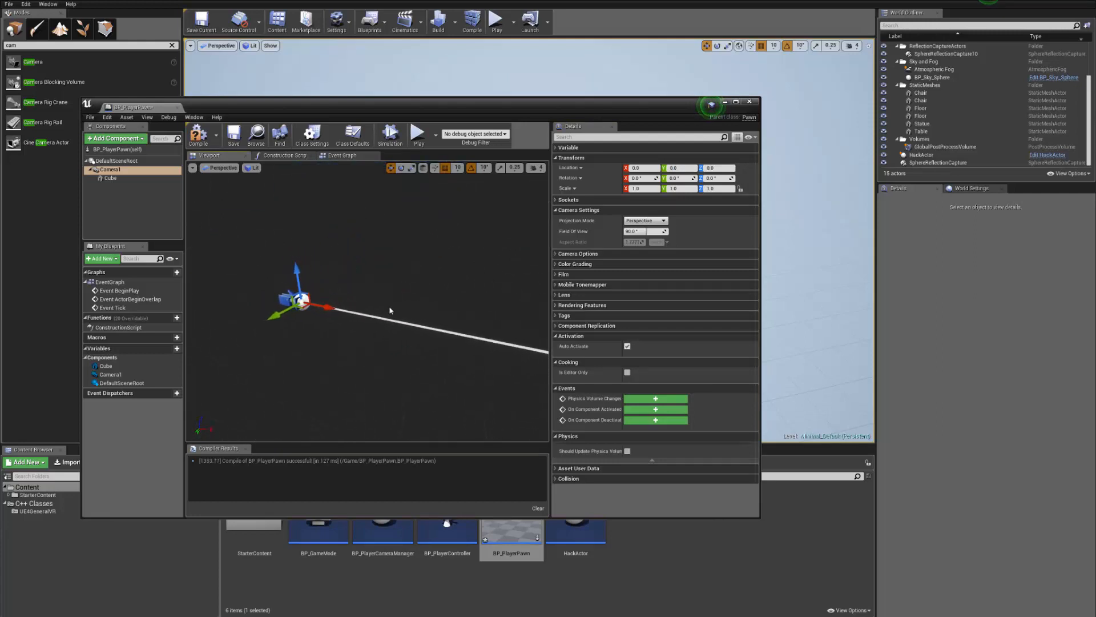
pyautogui.click(201, 139)
pyautogui.click(233, 136)
# - Add a new Cube component to the pawn under DefaultSceneRoot, keeping its default name
pyautogui.moveTo(202, 233)
pyautogui.mouseDown(button='right')
pyautogui.moveTo(228, 222)
pyautogui.moveTo(194, 229)
pyautogui.mouseUp(button='right')
pyautogui.click(110, 178)
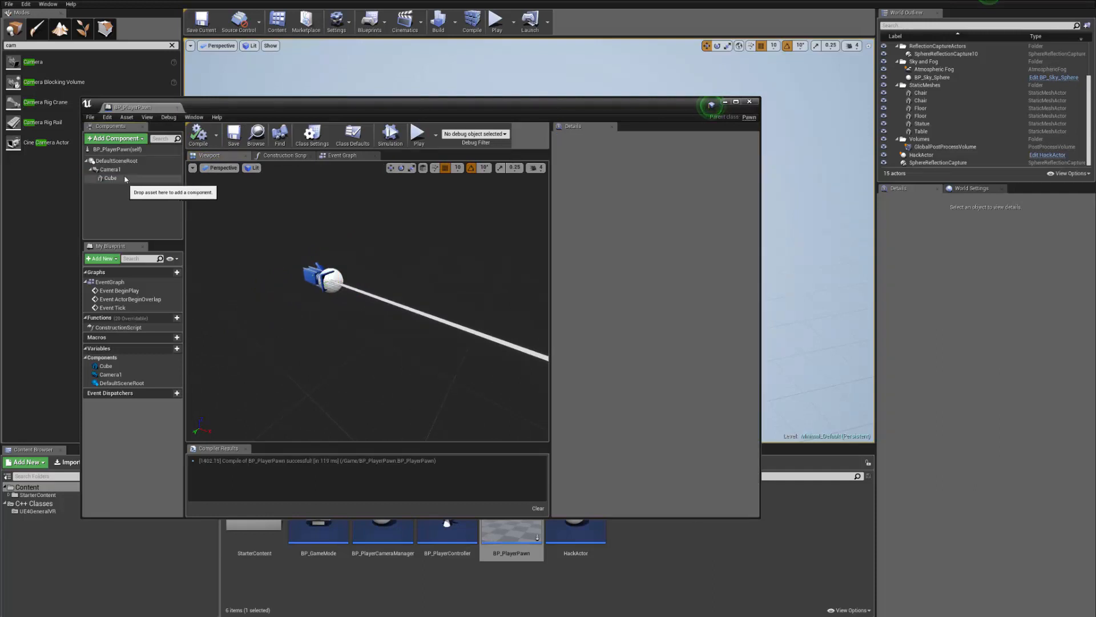
pyautogui.click(112, 170)
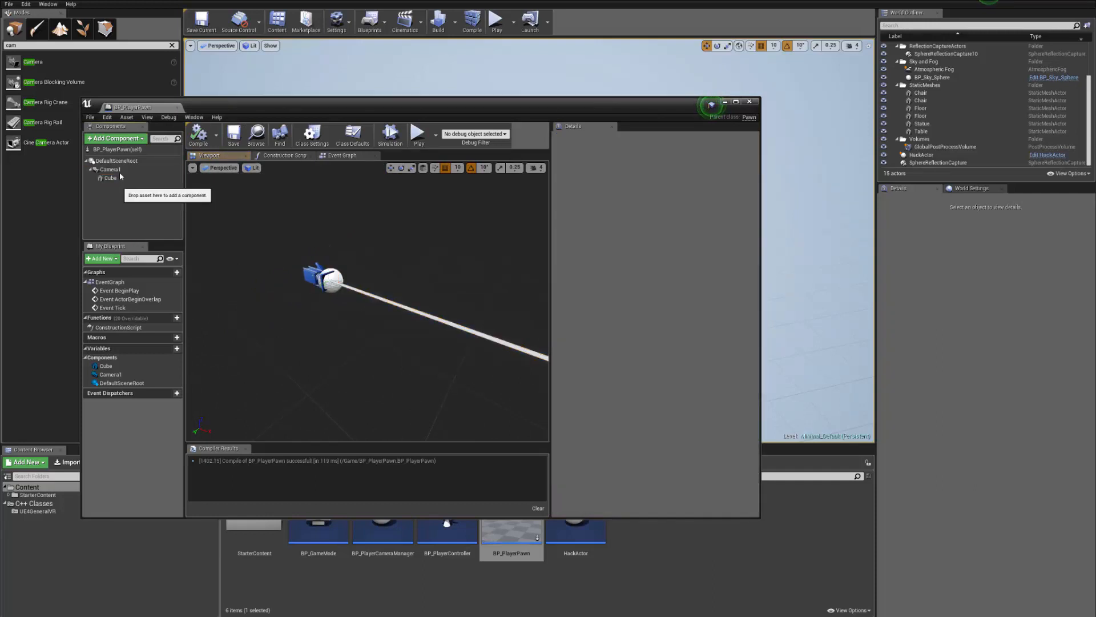
pyautogui.click(123, 162)
pyautogui.click(114, 138)
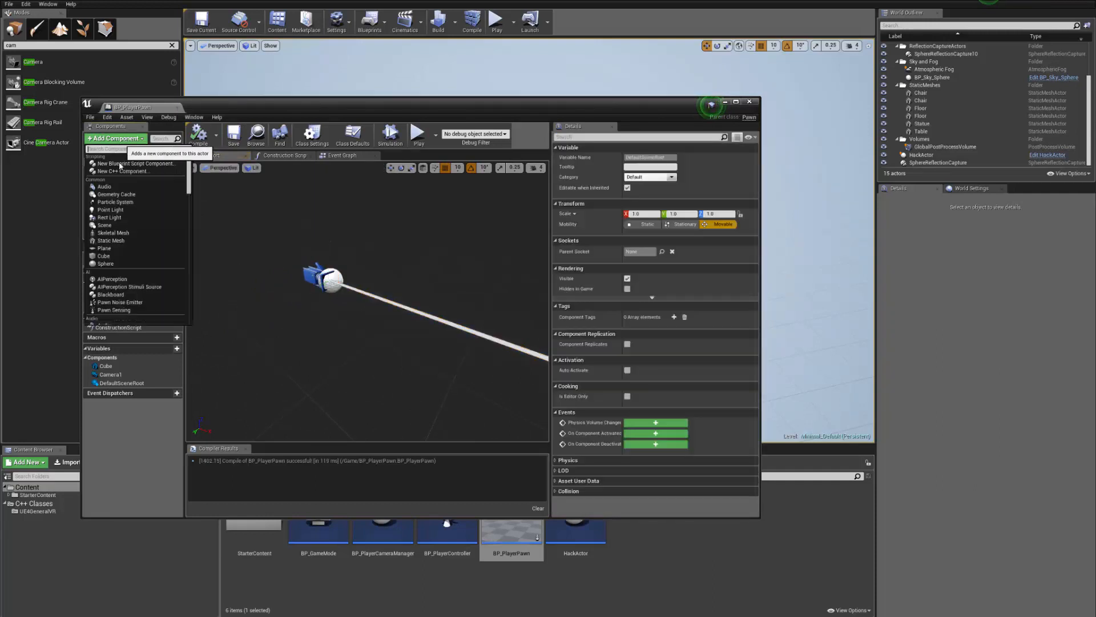
pyautogui.click(116, 255)
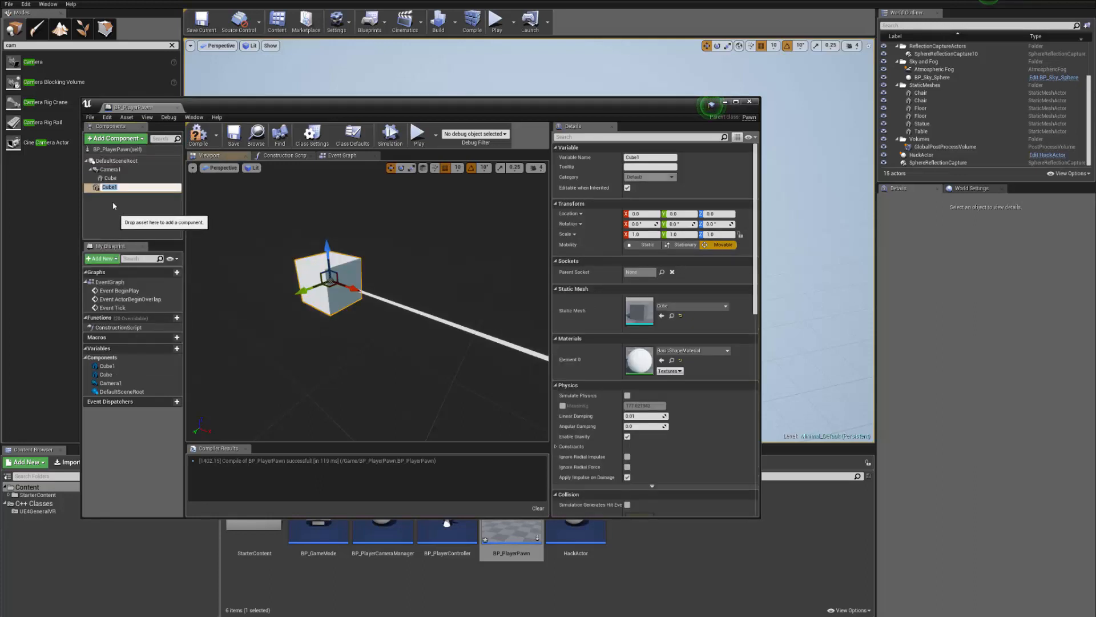
pyautogui.click(113, 203)
# - Replace DefaultSceneRoot with Cube1 as the pawn's root component and compile the blueprint
pyautogui.click(109, 187)
pyautogui.moveTo(110, 187); pyautogui.dragTo(131, 162)
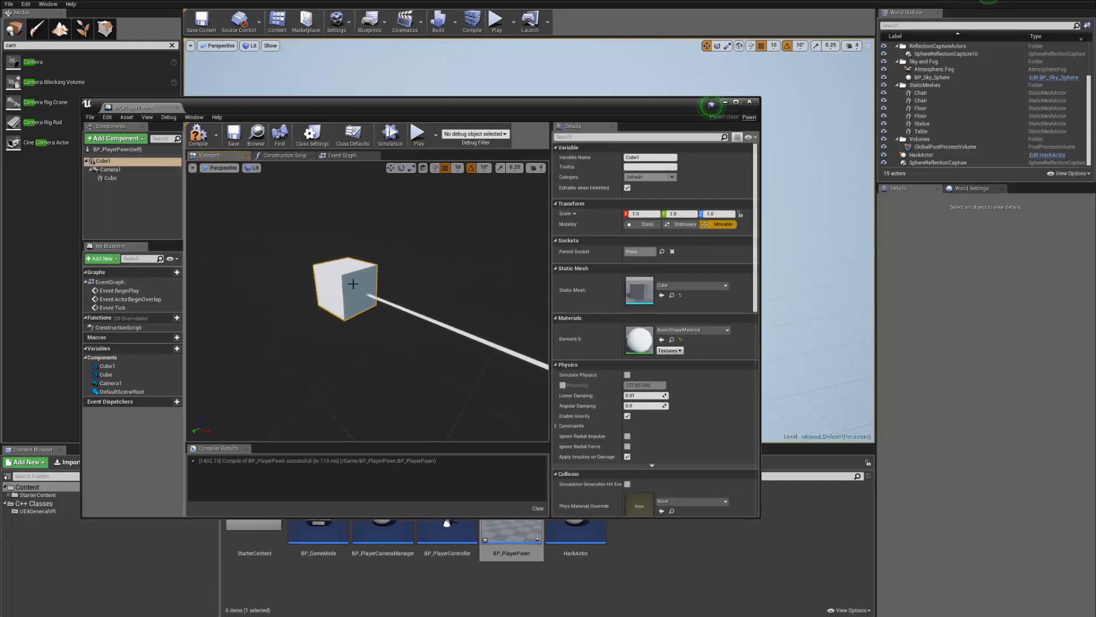
pyautogui.moveTo(349, 287); pyautogui.dragTo(357, 289, button='right')
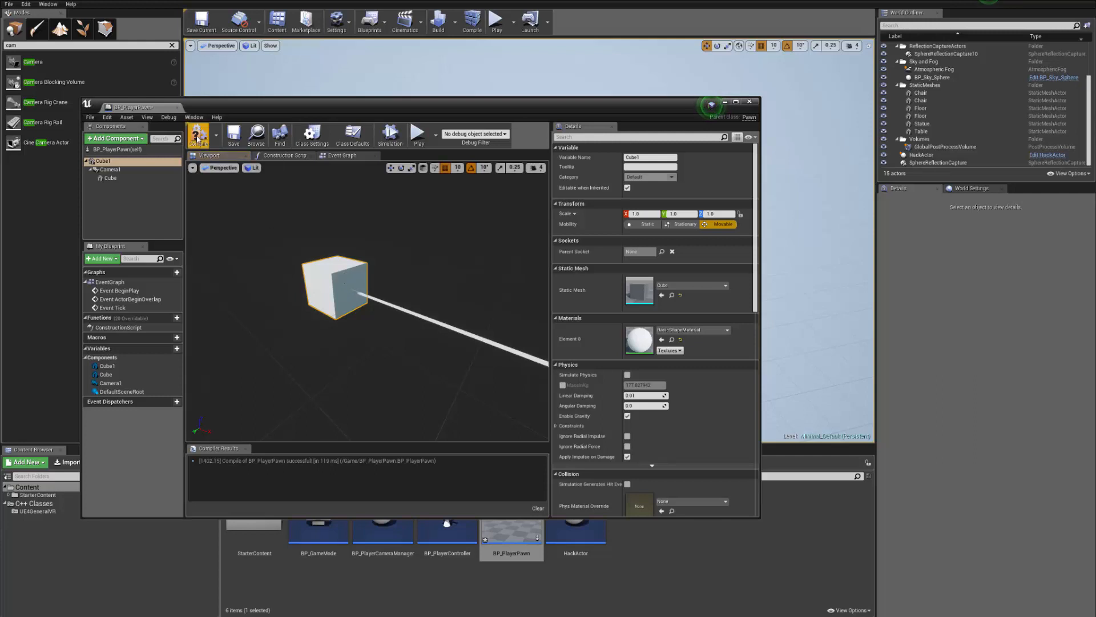
pyautogui.click(198, 134)
# - Move Camera1 forward along X to 110, in front of the root cube, and compile the blueprint
pyautogui.click(110, 169)
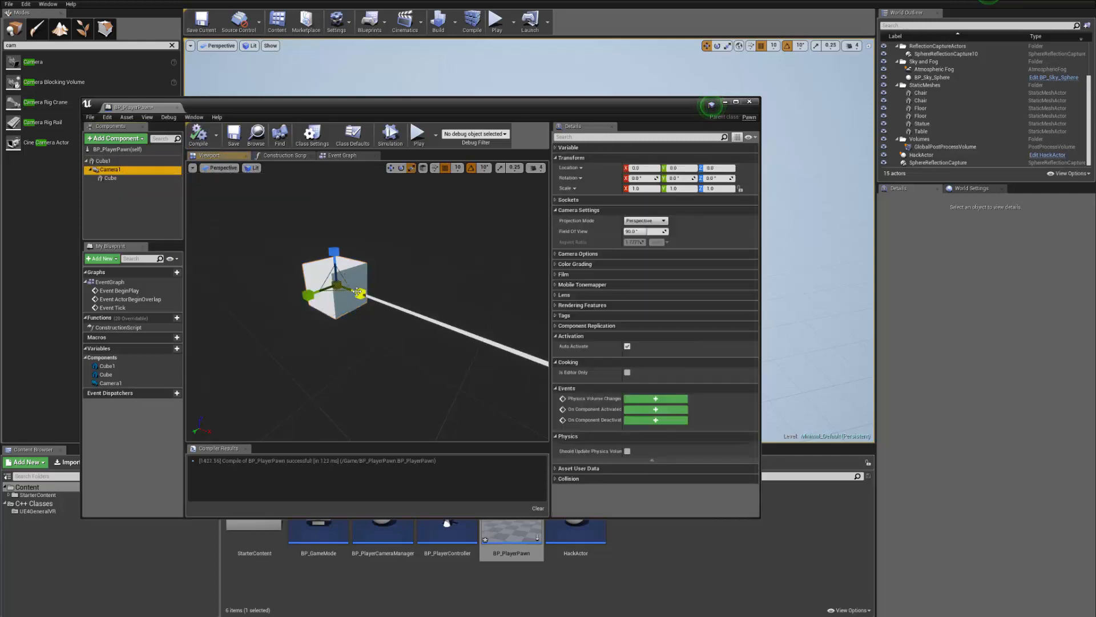
pyautogui.moveTo(356, 309); pyautogui.dragTo(417, 280)
pyautogui.click(412, 270)
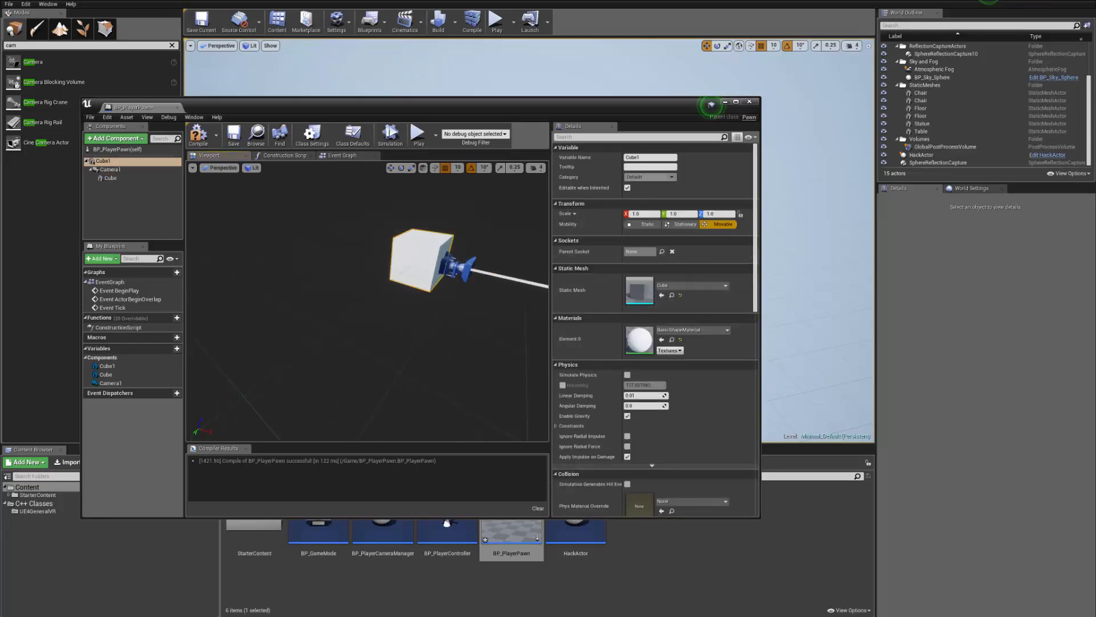
pyautogui.moveTo(467, 272)
pyautogui.mouseDown(button='right')
pyautogui.moveTo(452, 270)
pyautogui.moveTo(473, 281)
pyautogui.mouseUp(button='right')
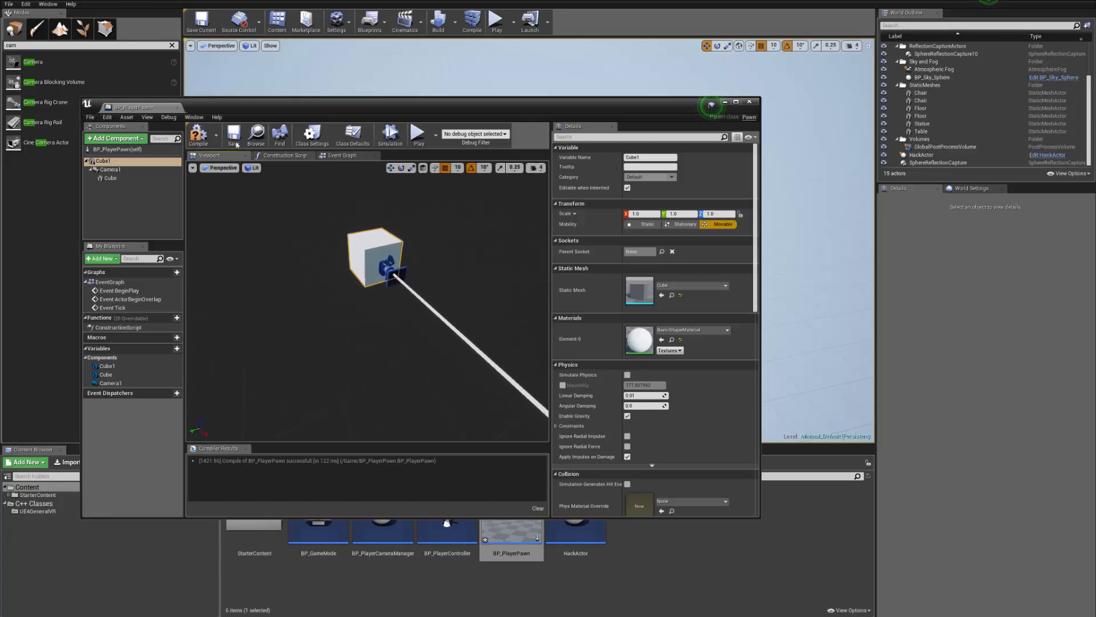
pyautogui.click(198, 135)
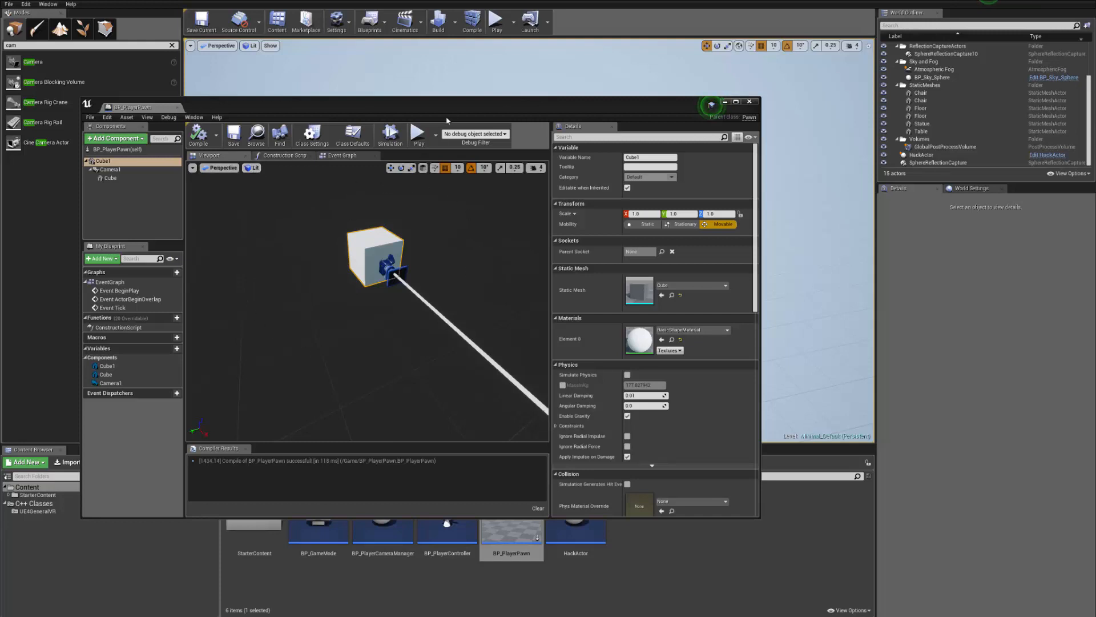
# - Review Camera1 and the Cube1 root in the component hierarchy and their placement in the preview
pyautogui.moveTo(447, 120); pyautogui.dragTo(498, 105)
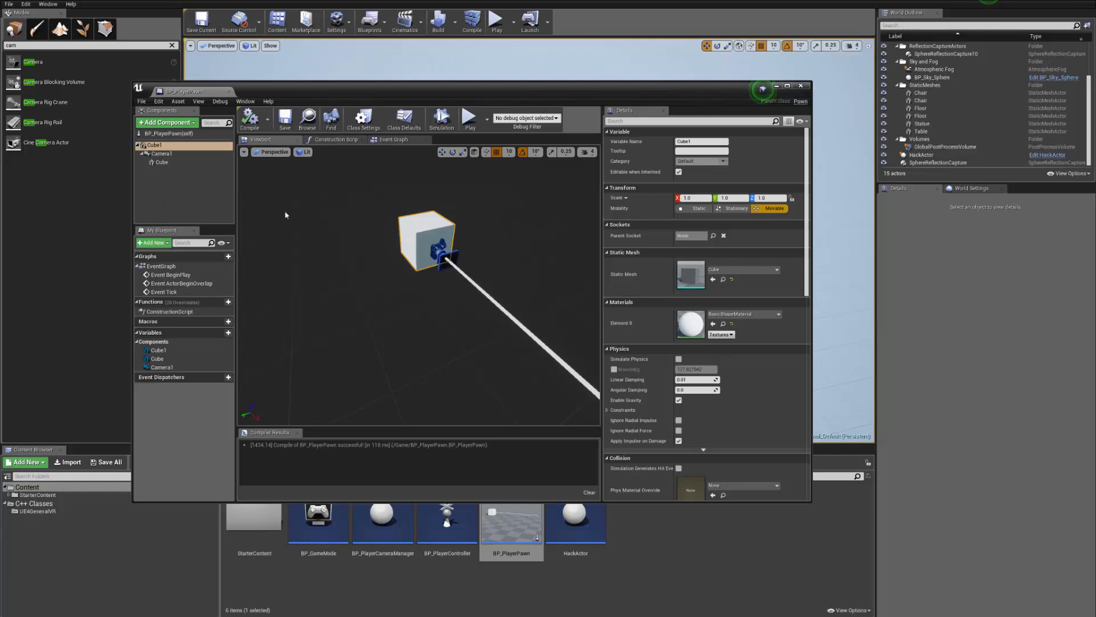
pyautogui.scroll(5, 418, 283)
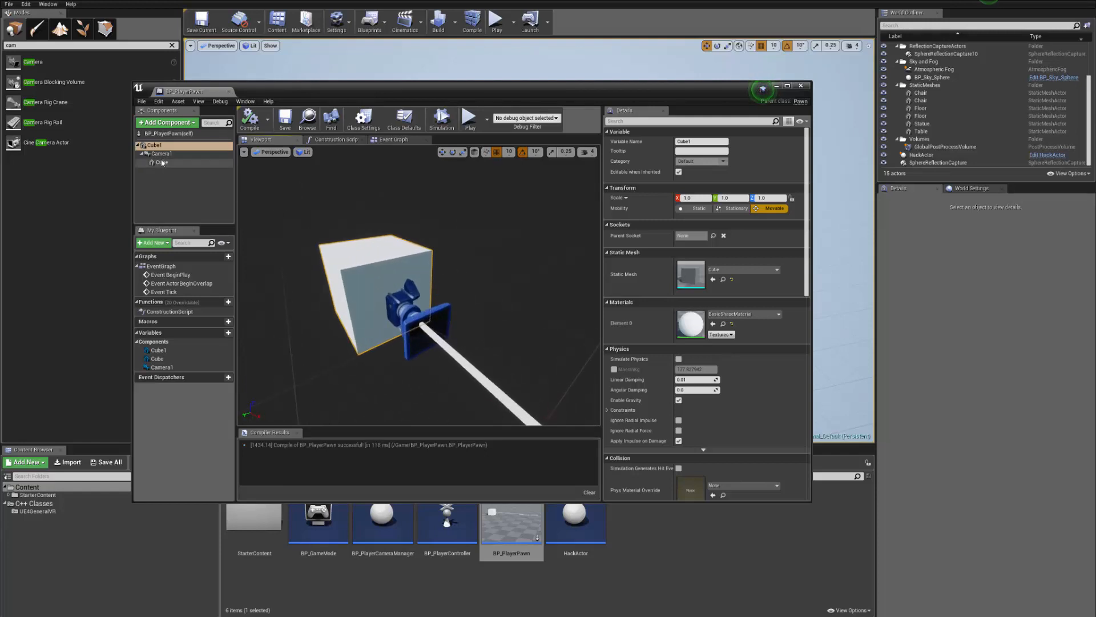
pyautogui.click(158, 153)
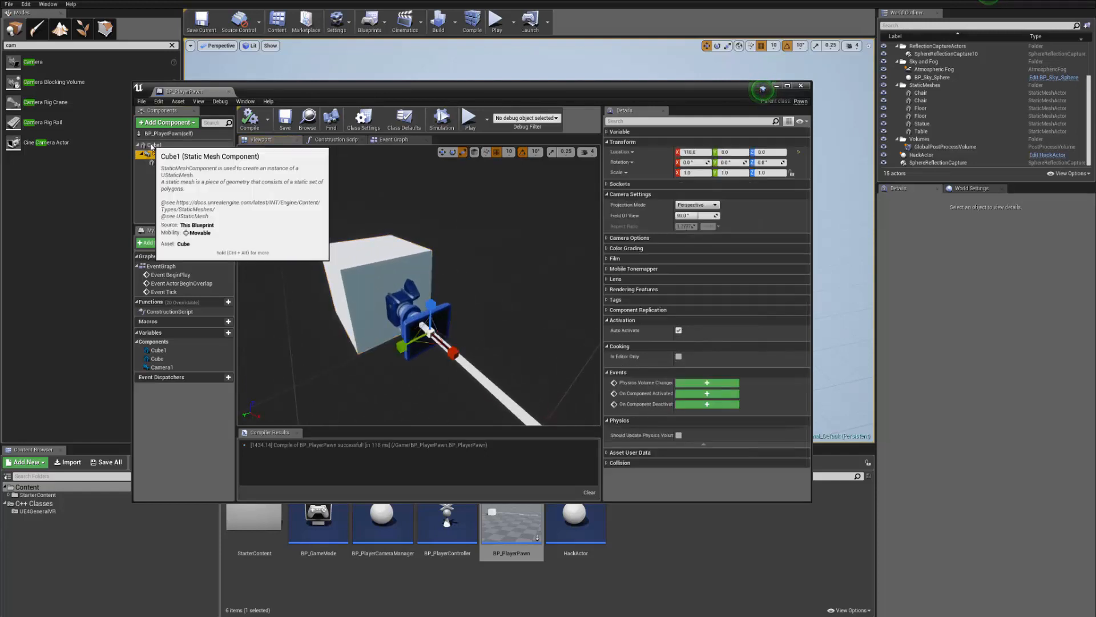
pyautogui.click(151, 147)
pyautogui.moveTo(399, 257); pyautogui.dragTo(417, 259, button='right')
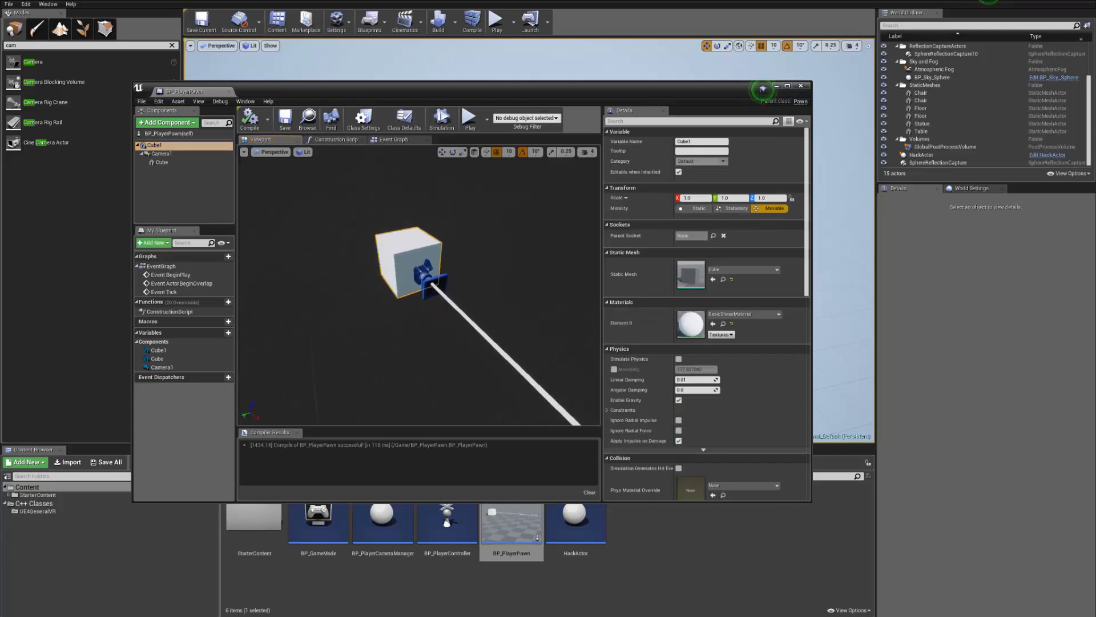
# - Compare the Cube1 root's properties with those of its child Camera1, viewing both from farther back in the preview
pyautogui.moveTo(387, 316)
pyautogui.mouseDown(button='right')
pyautogui.moveTo(392, 331)
pyautogui.moveTo(398, 318)
pyautogui.mouseUp(button='right')
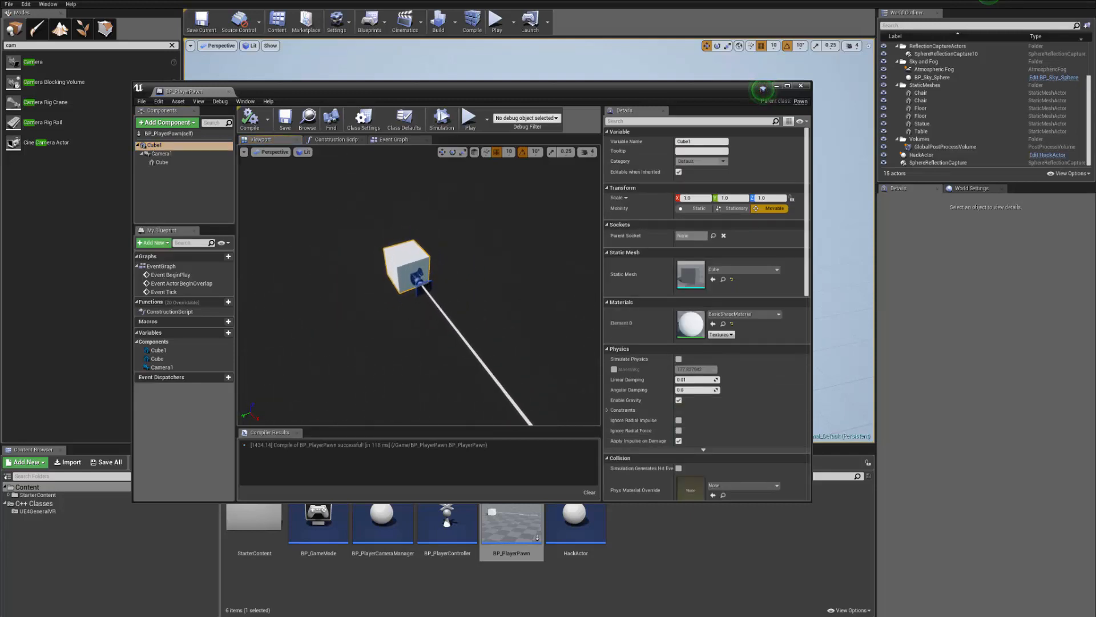
pyautogui.moveTo(323, 207); pyautogui.dragTo(326, 207, button='right')
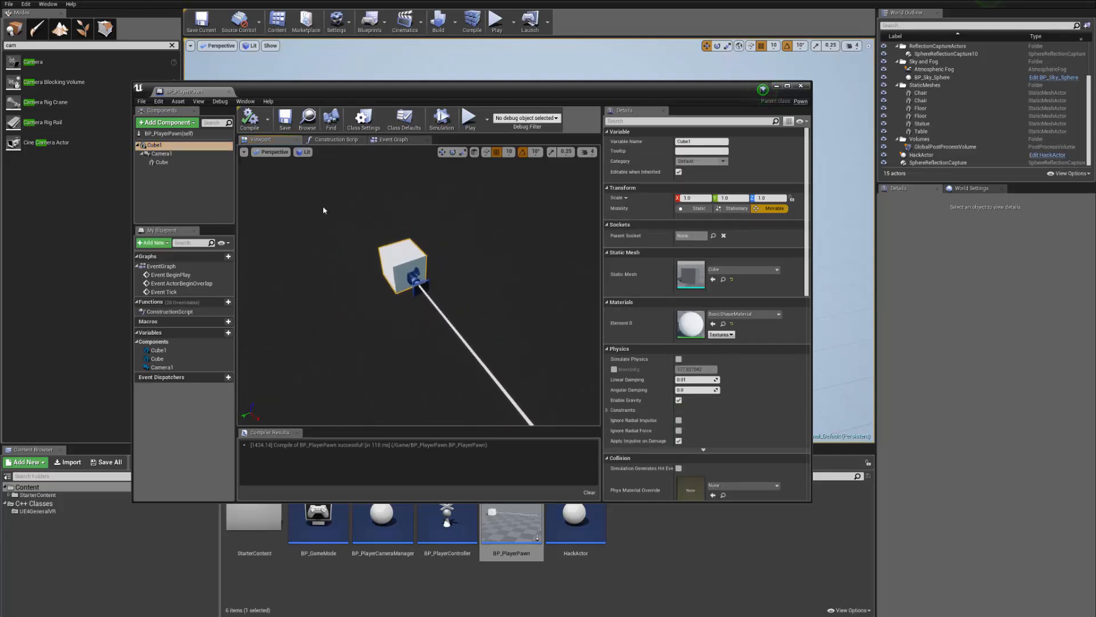
pyautogui.click(179, 153)
pyautogui.click(176, 146)
pyautogui.click(177, 155)
pyautogui.click(178, 146)
pyautogui.click(178, 154)
pyautogui.click(180, 147)
pyautogui.click(181, 153)
pyautogui.click(178, 146)
pyautogui.click(179, 154)
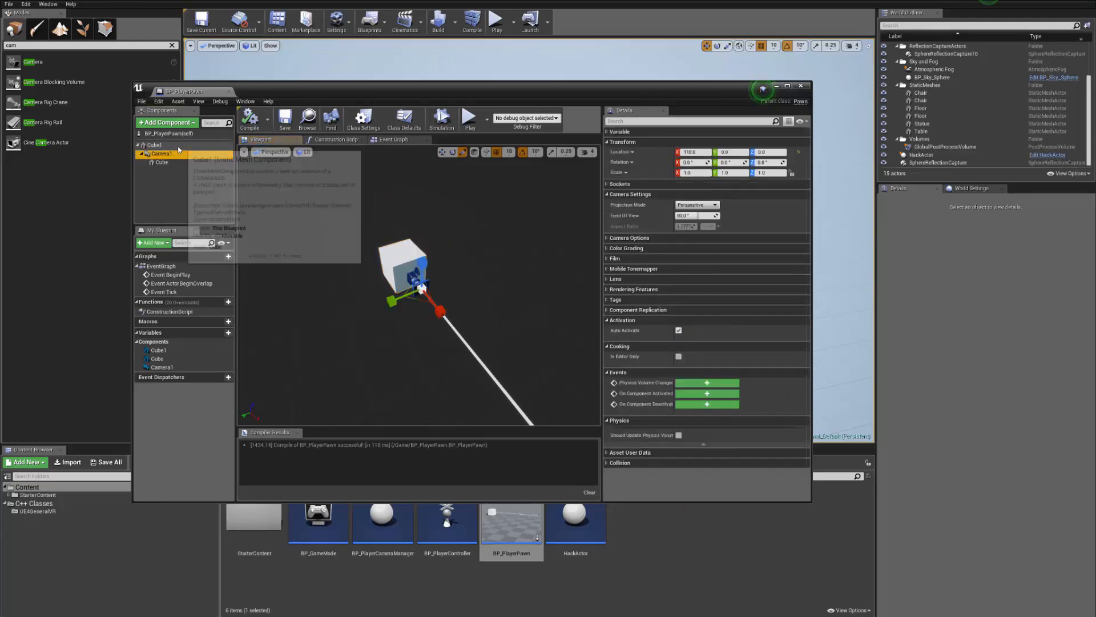
pyautogui.click(178, 146)
pyautogui.click(179, 154)
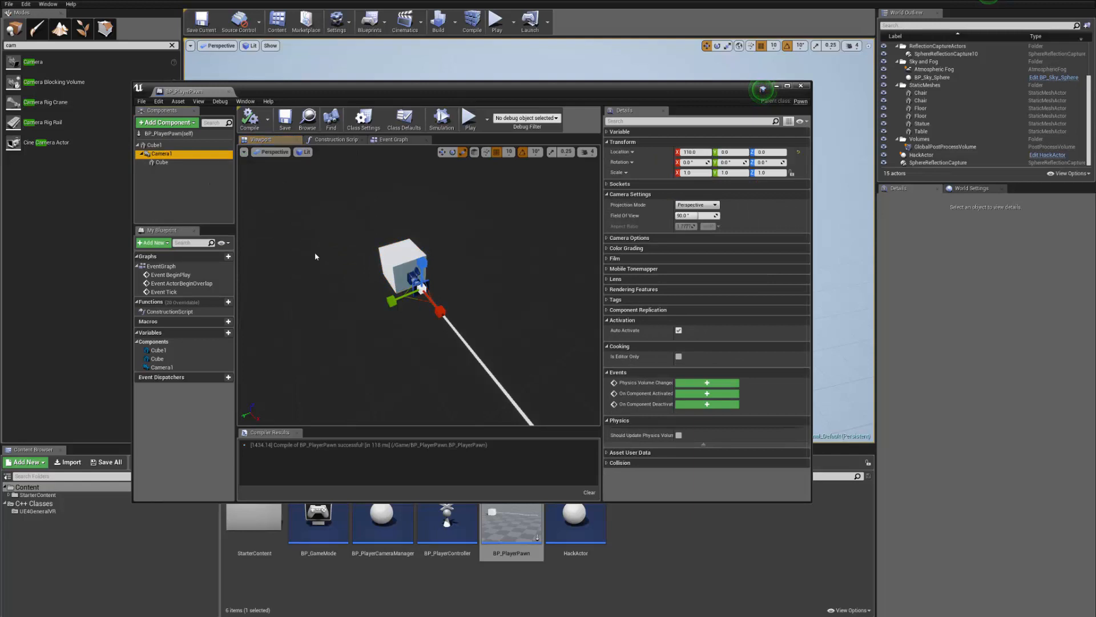
# - Open the BP_PlayerController blueprint on its Event Graph and make free space beside the default event nodes
pyautogui.click(563, 578)
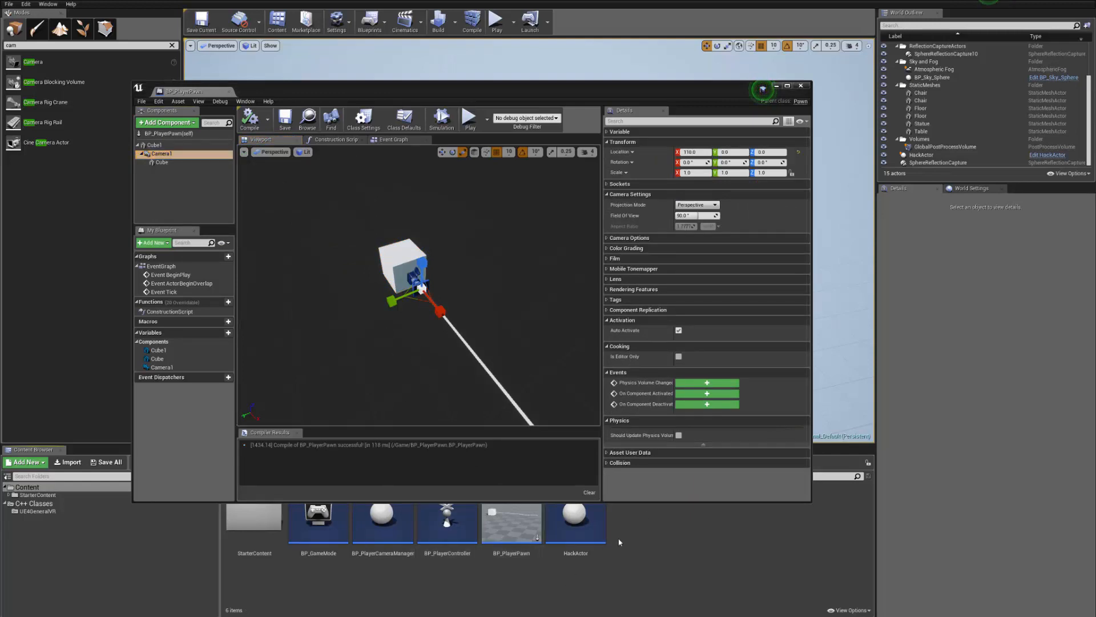
pyautogui.doubleClick(448, 521)
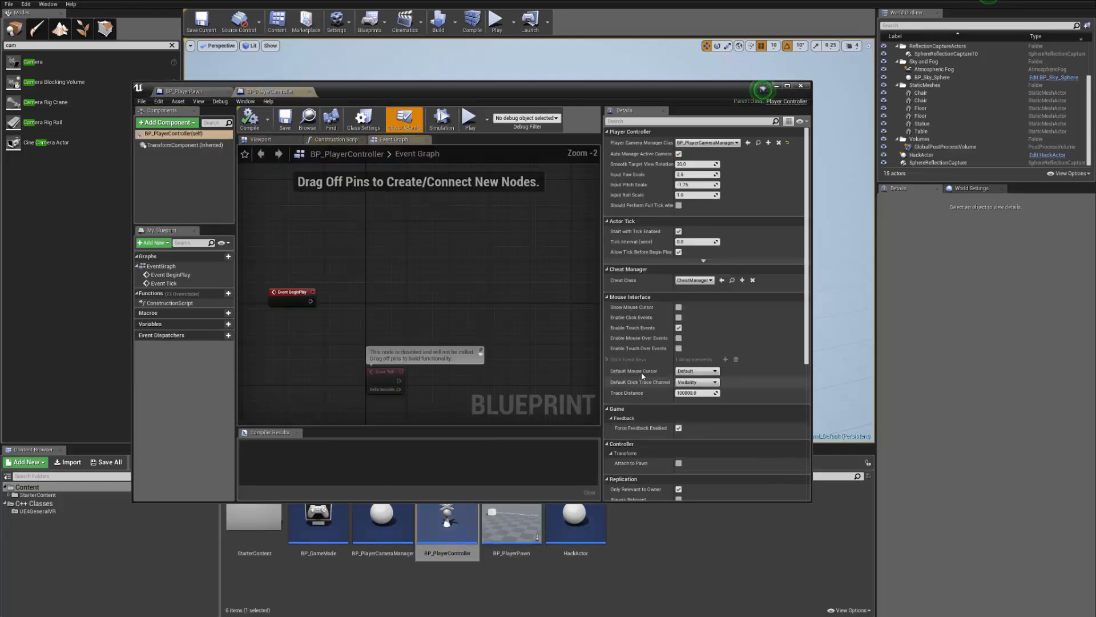
pyautogui.moveTo(435, 280); pyautogui.dragTo(421, 242, button='right')
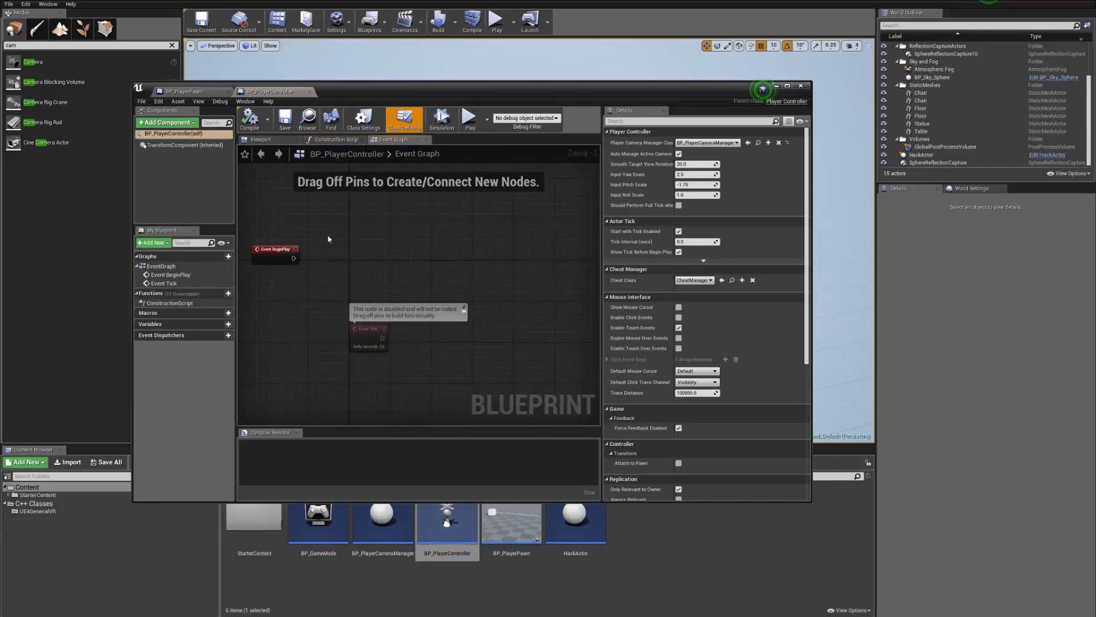
pyautogui.moveTo(545, 87); pyautogui.dragTo(576, 82)
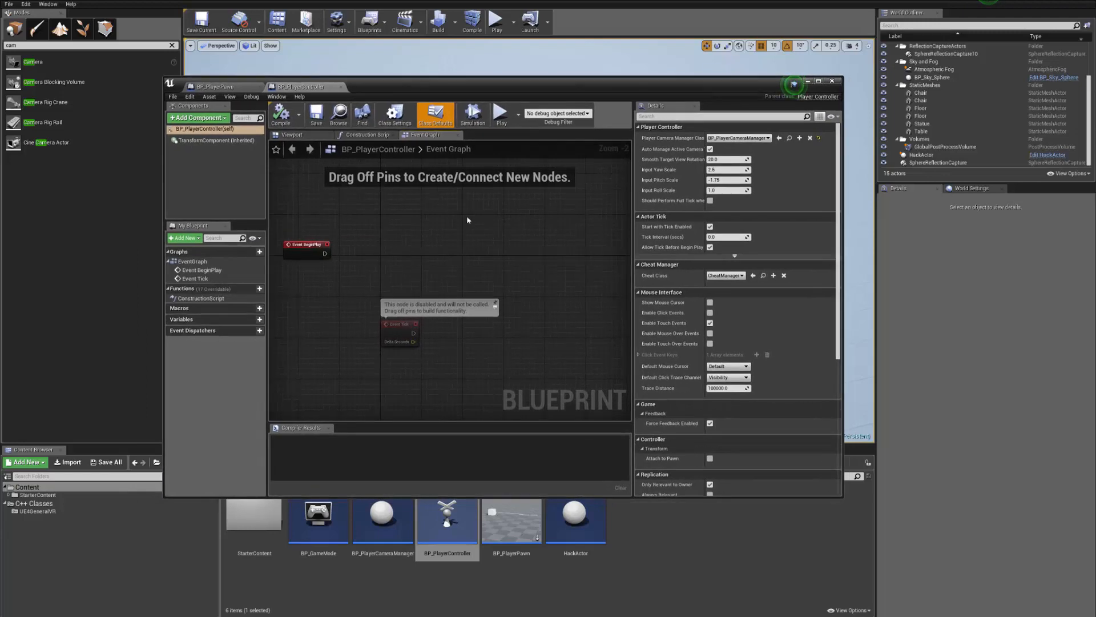
pyautogui.moveTo(467, 215); pyautogui.dragTo(382, 223, button='right')
pyautogui.rightClick(427, 247)
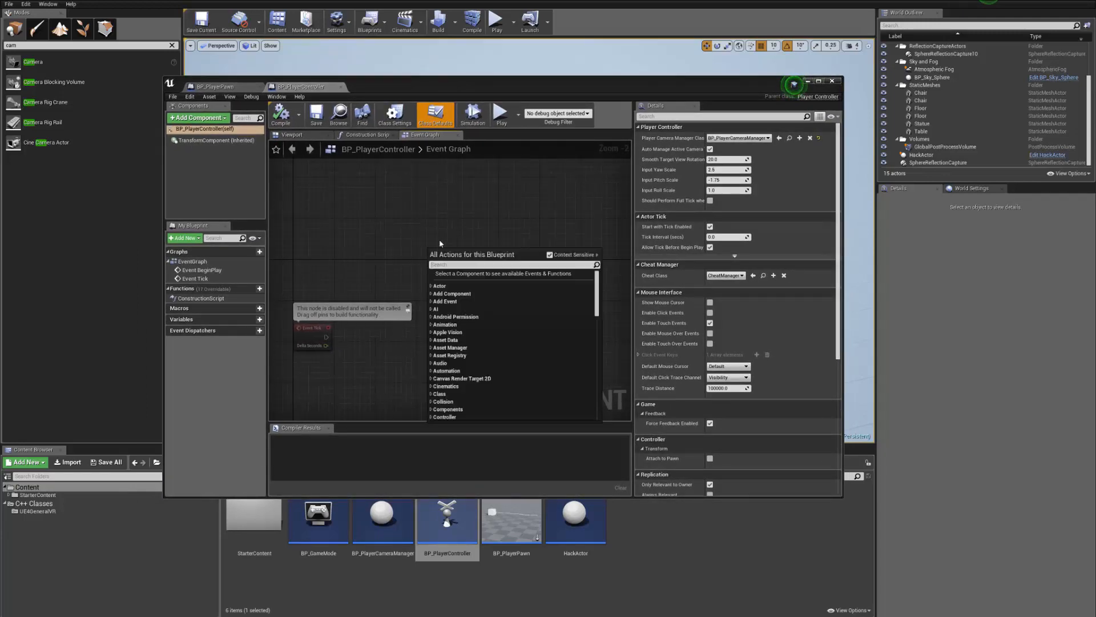
pyautogui.write('mouse')
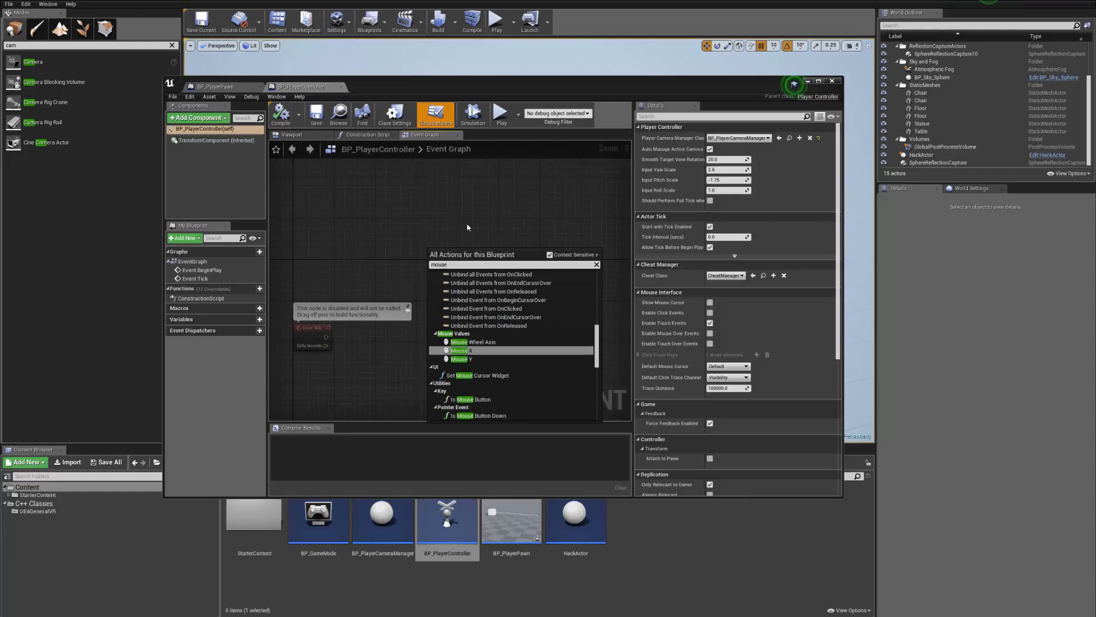
pyautogui.press('Return')
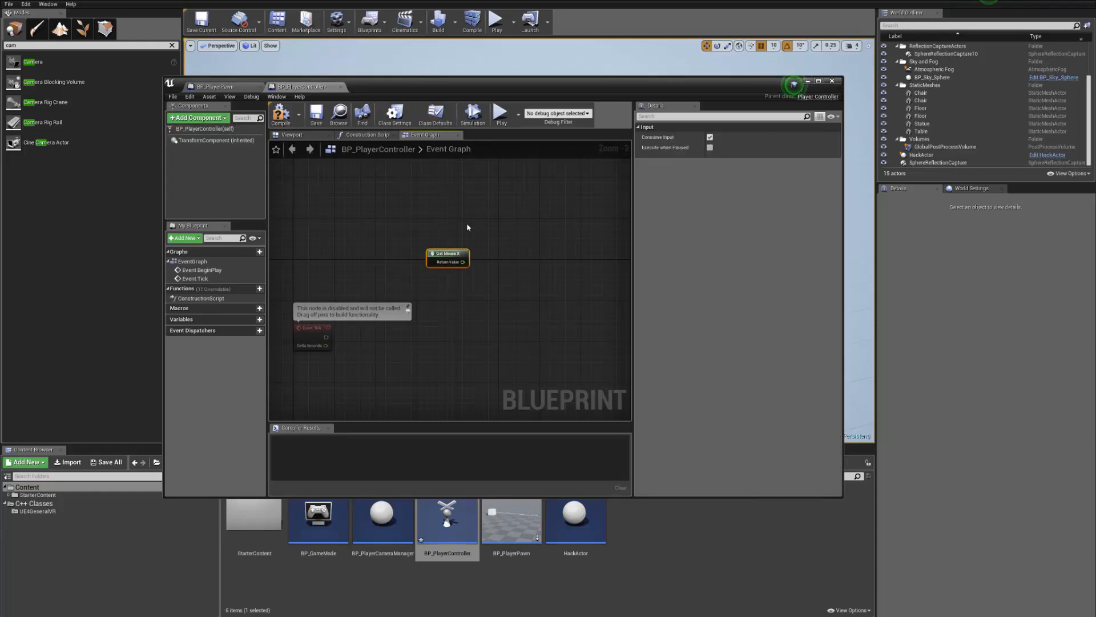
pyautogui.press('Delete')
pyautogui.rightClick(478, 265)
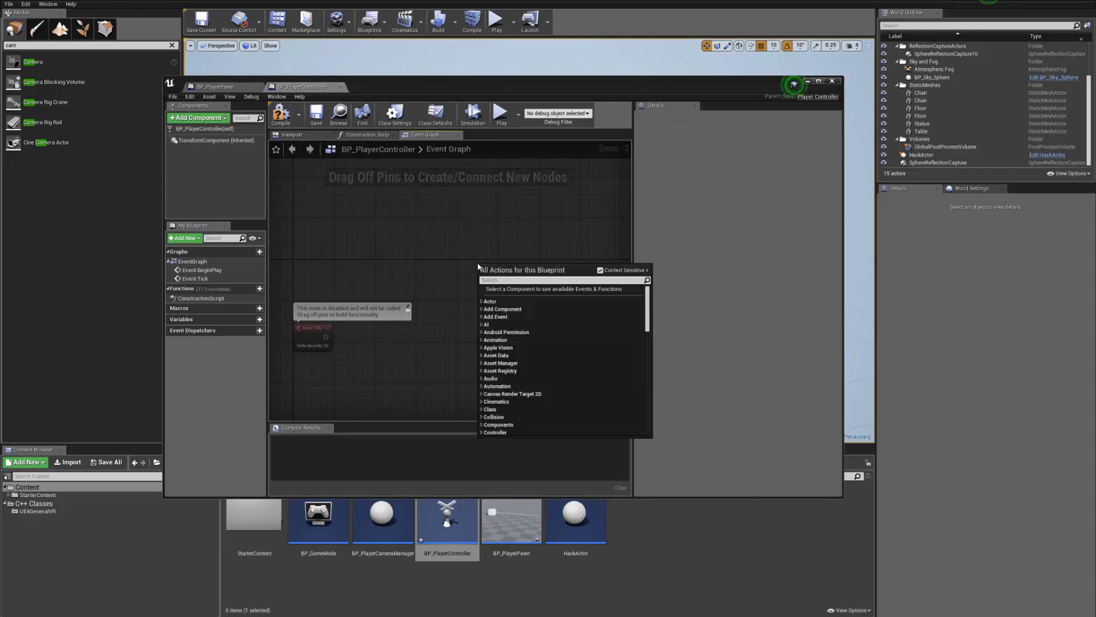
pyautogui.write('mous')
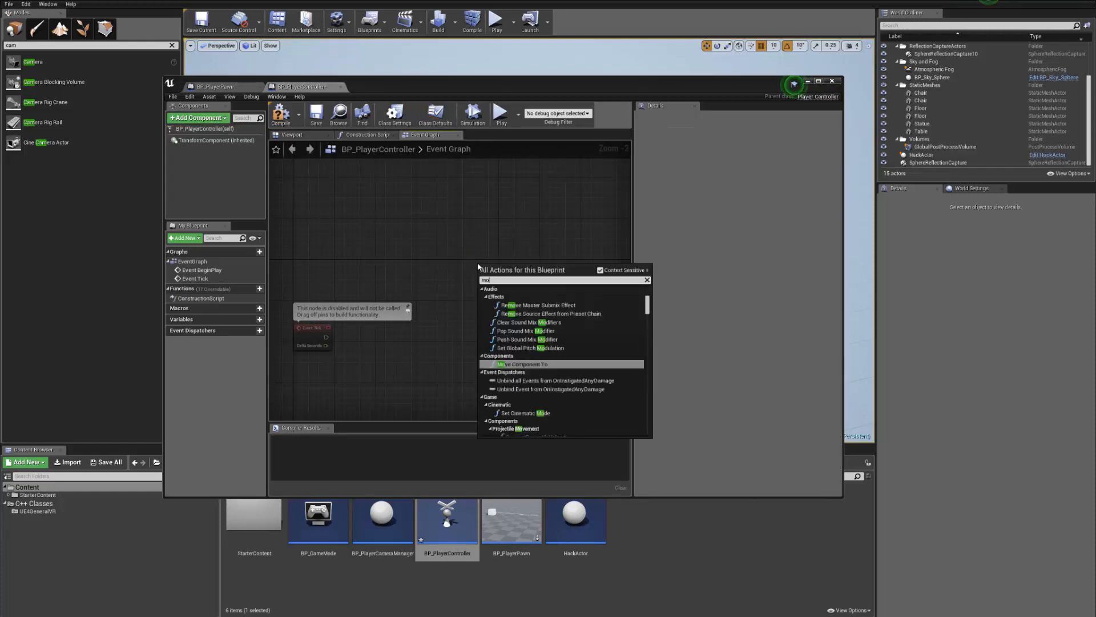
pyautogui.press('Down')
pyautogui.press('Down')
pyautogui.press('Down')
pyautogui.press('Down')
pyautogui.press('Down')
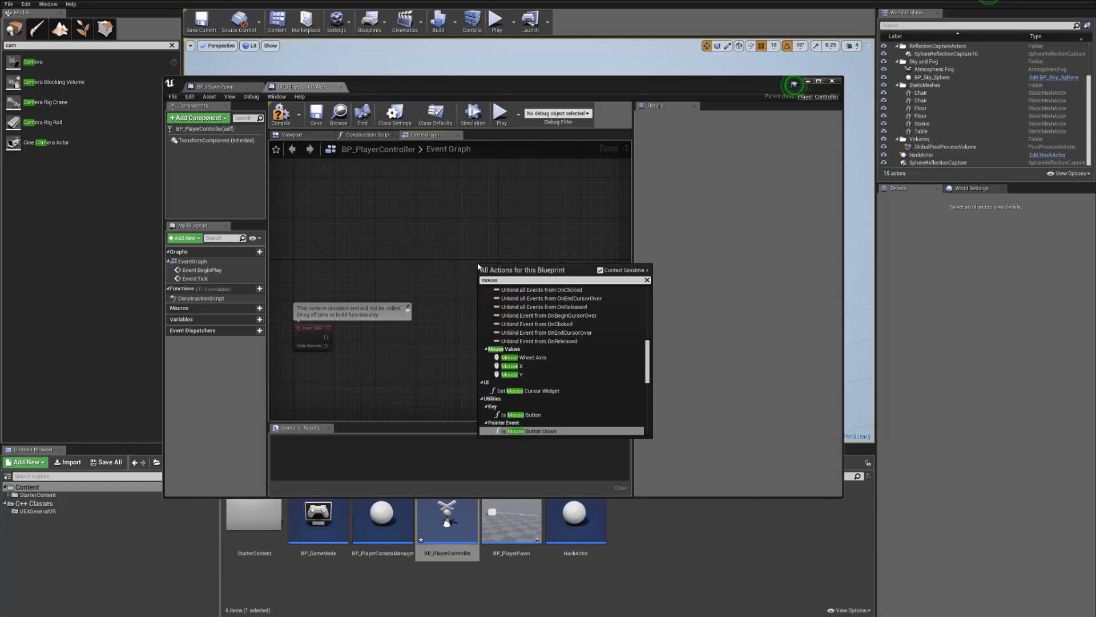
pyautogui.press('Up')
pyautogui.press('Up')
pyautogui.press('Up')
pyautogui.press('Up')
pyautogui.press('Up')
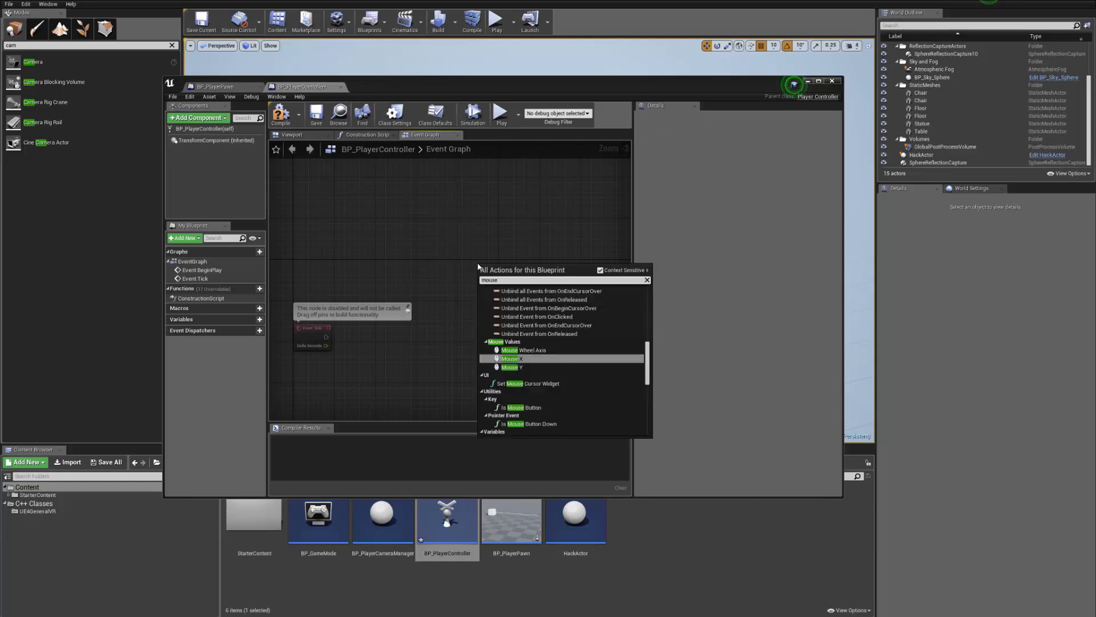
pyautogui.press('Up')
pyautogui.press('Down')
pyautogui.press('Escape')
# - Compile BP_PlayerController and examine the LookRight and LookUp axis mappings in the project's Input settings
pyautogui.click(280, 113)
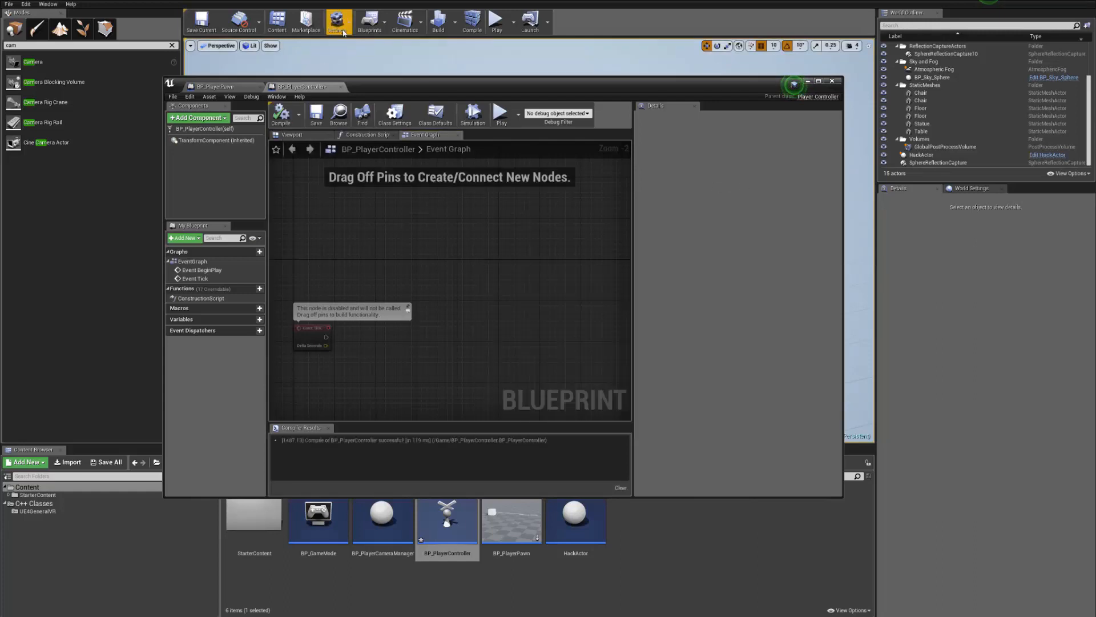
pyautogui.click(336, 22)
pyautogui.click(361, 56)
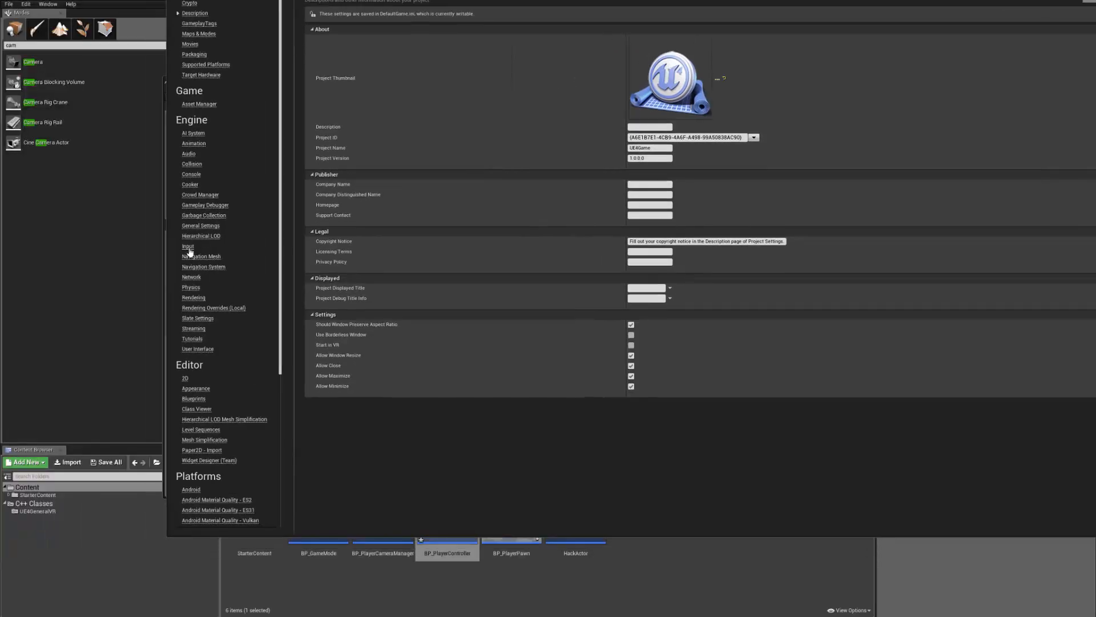
pyautogui.click(188, 246)
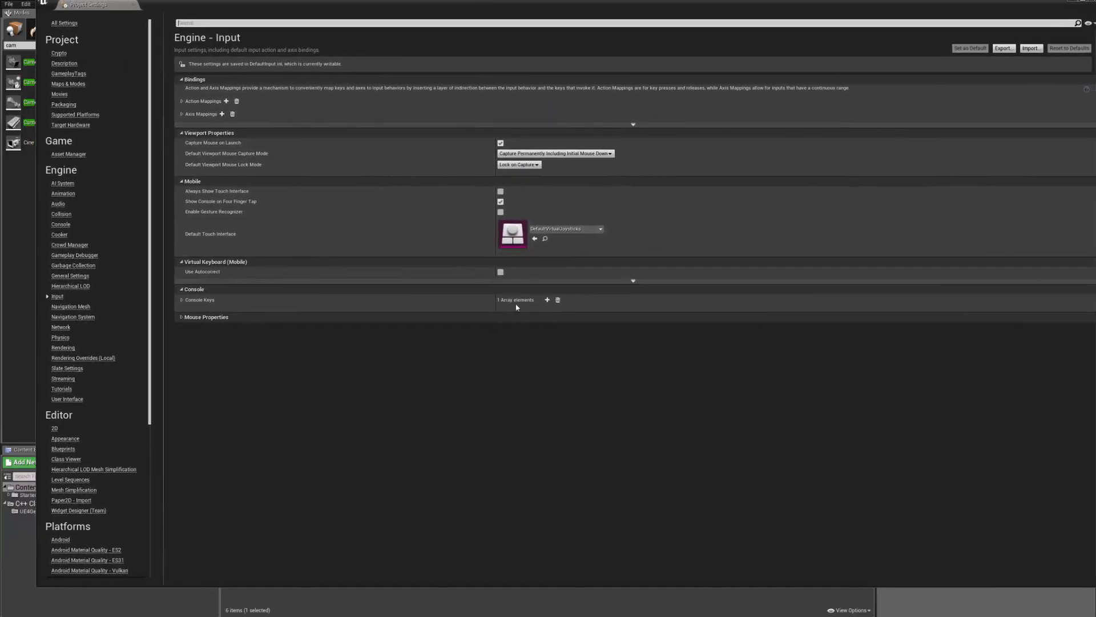
pyautogui.click(182, 114)
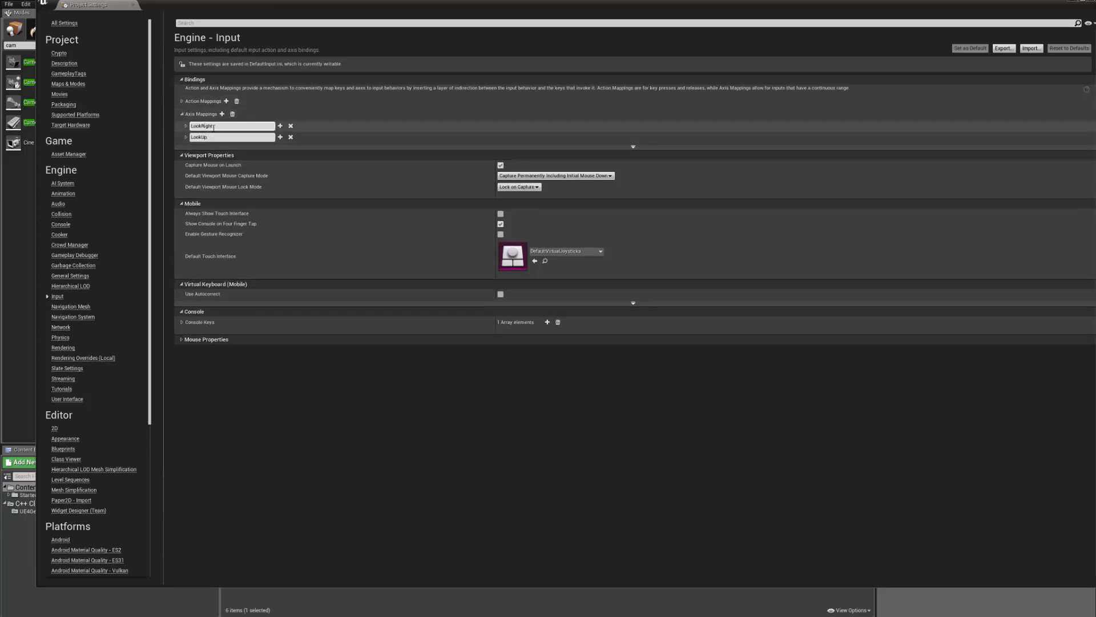
pyautogui.click(185, 125)
pyautogui.click(185, 148)
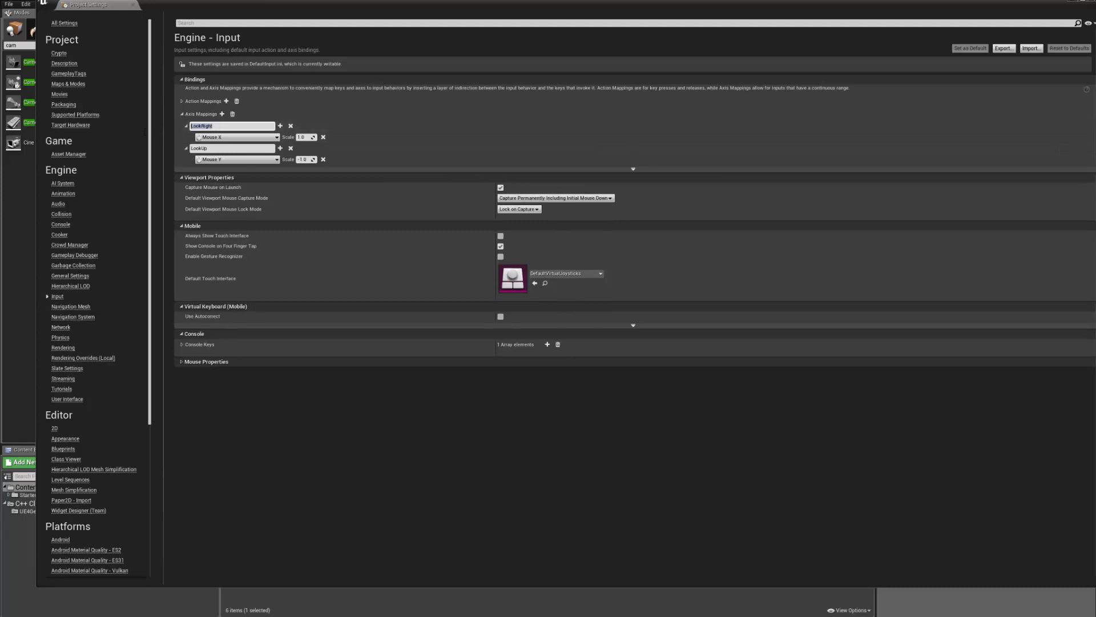
pyautogui.click(199, 149)
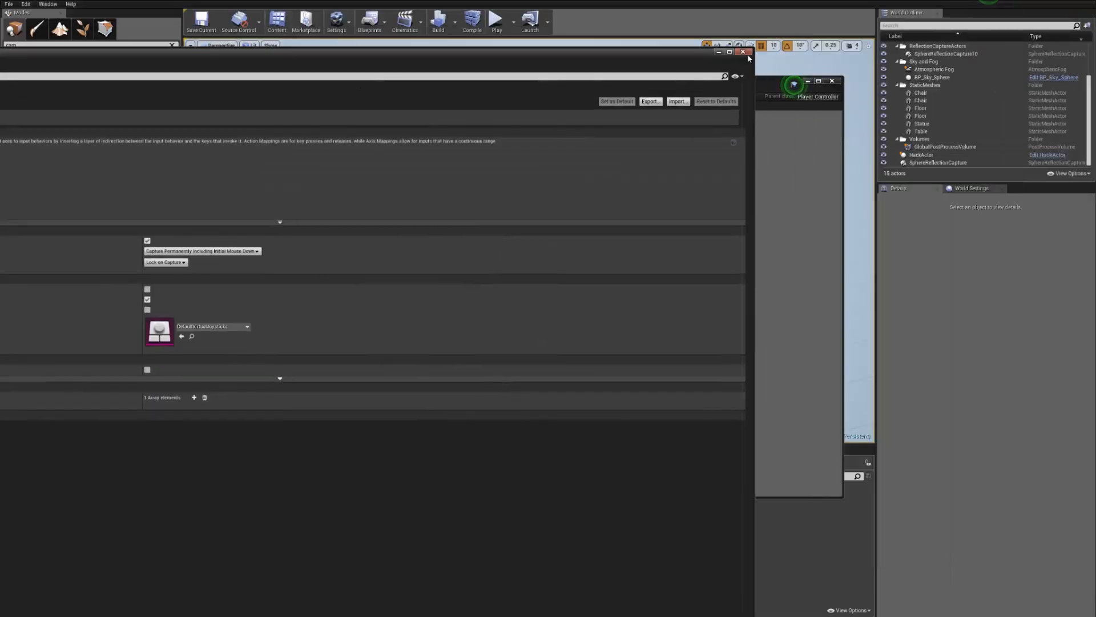
pyautogui.click(743, 52)
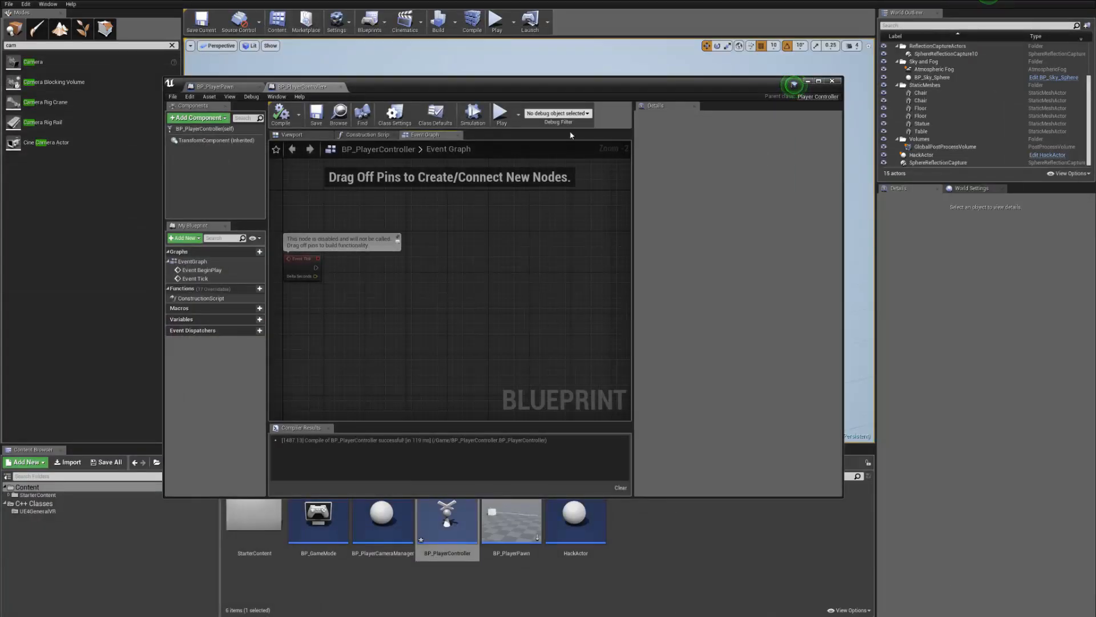
# - Run a brief play test of the level in the editor viewport and stop it
pyautogui.moveTo(601, 88); pyautogui.dragTo(117, 234)
pyautogui.click(496, 22)
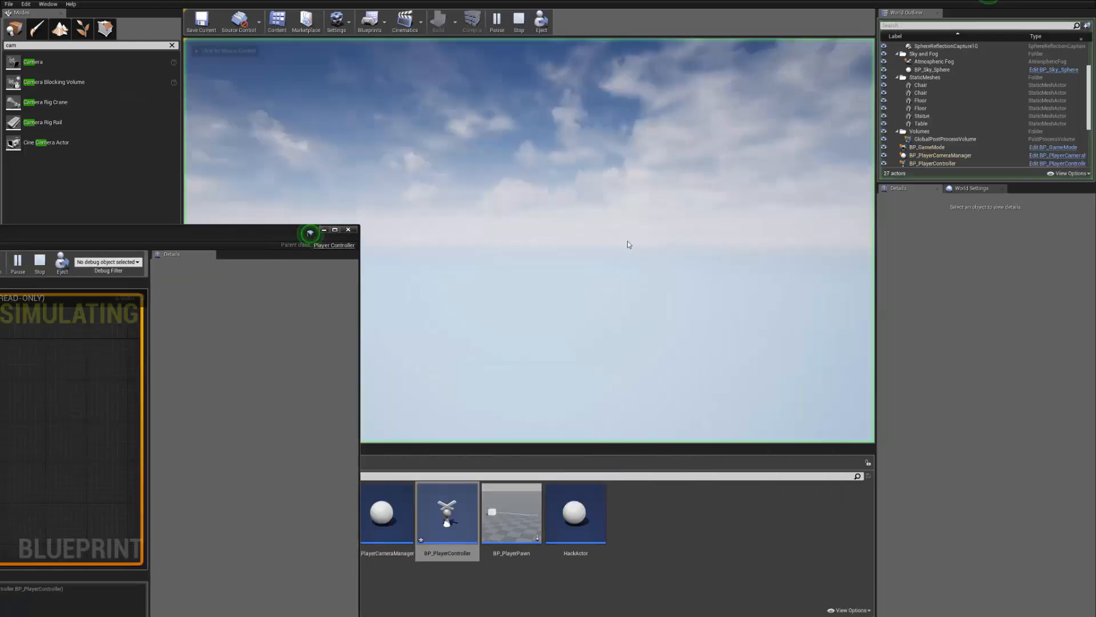
pyautogui.press('Escape')
# - Add the LookRight input axis event to BP_PlayerController's Event Graph
pyautogui.moveTo(214, 232); pyautogui.dragTo(813, 81)
pyautogui.moveTo(517, 291); pyautogui.dragTo(504, 259, button='right')
pyautogui.rightClick(505, 261)
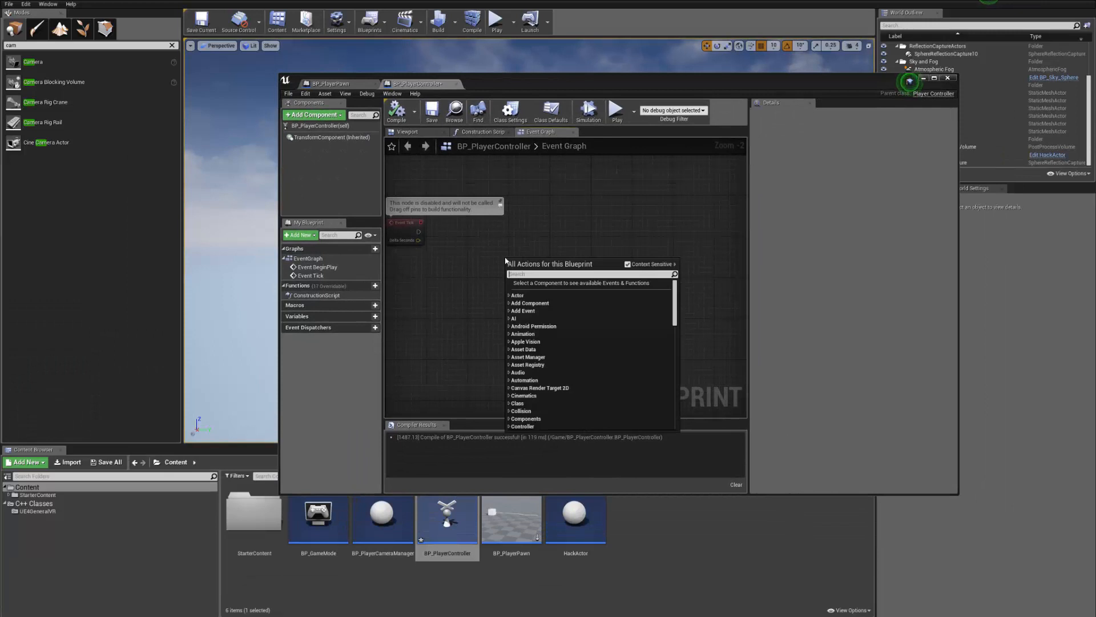
pyautogui.write('lookR')
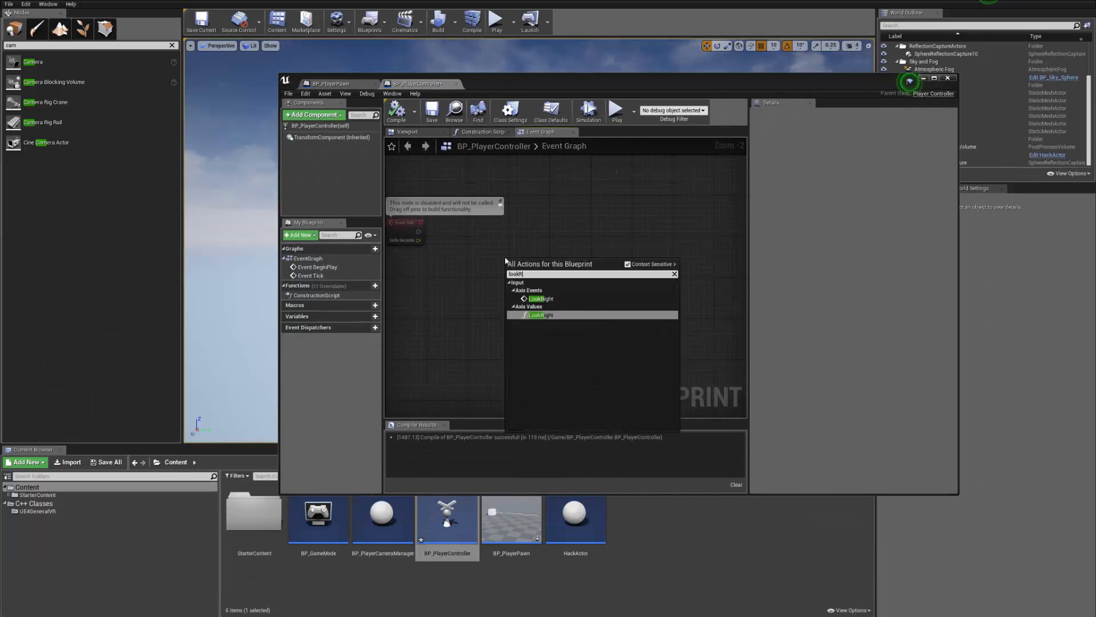
pyautogui.press('Up')
pyautogui.press('Return')
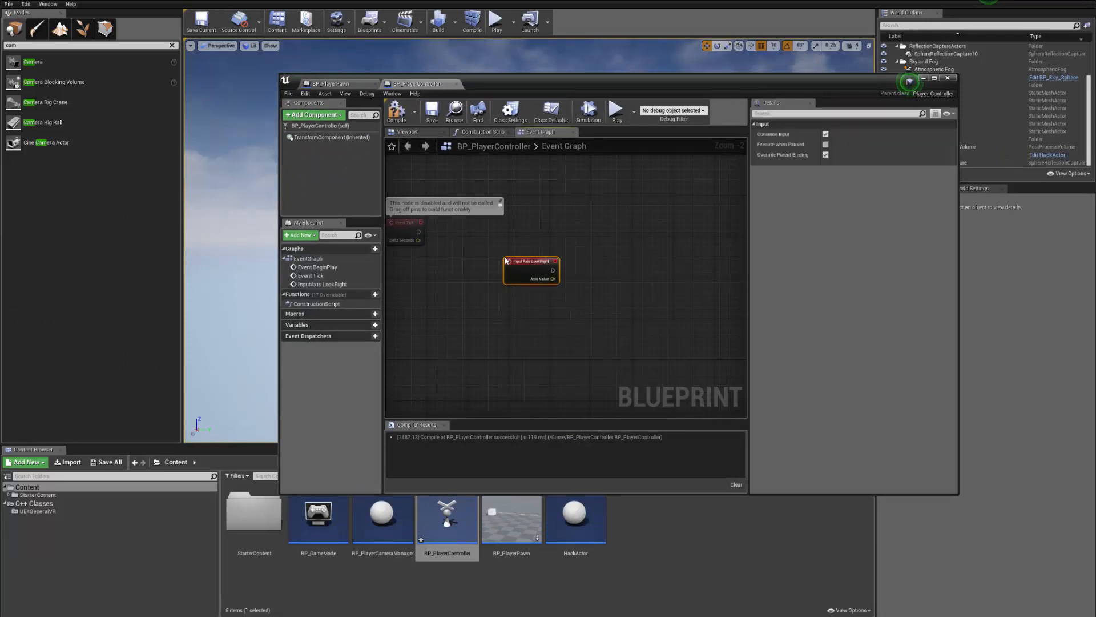
# - Chain an Add Yaw Input node to the LookRight event and feed the event's Axis Value into Val
pyautogui.scroll(2, 624, 244)
pyautogui.rightClick(606, 262)
pyautogui.moveTo(530, 281); pyautogui.dragTo(598, 280)
pyautogui.write('addCon')
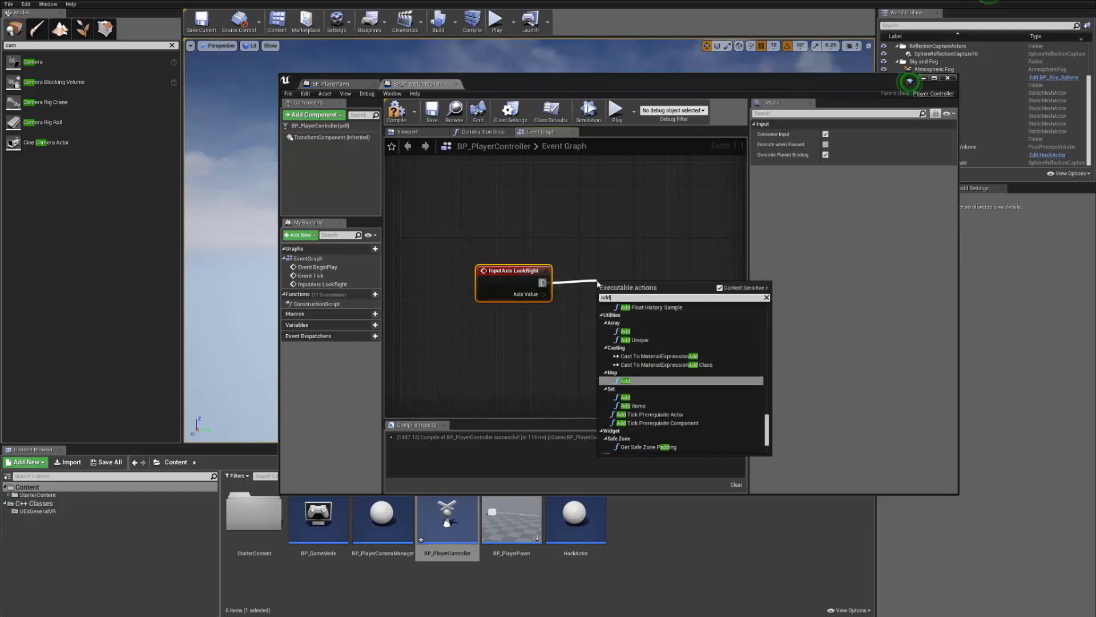
pyautogui.press('BackSpace')
pyautogui.press('BackSpace')
pyautogui.press('BackSpace')
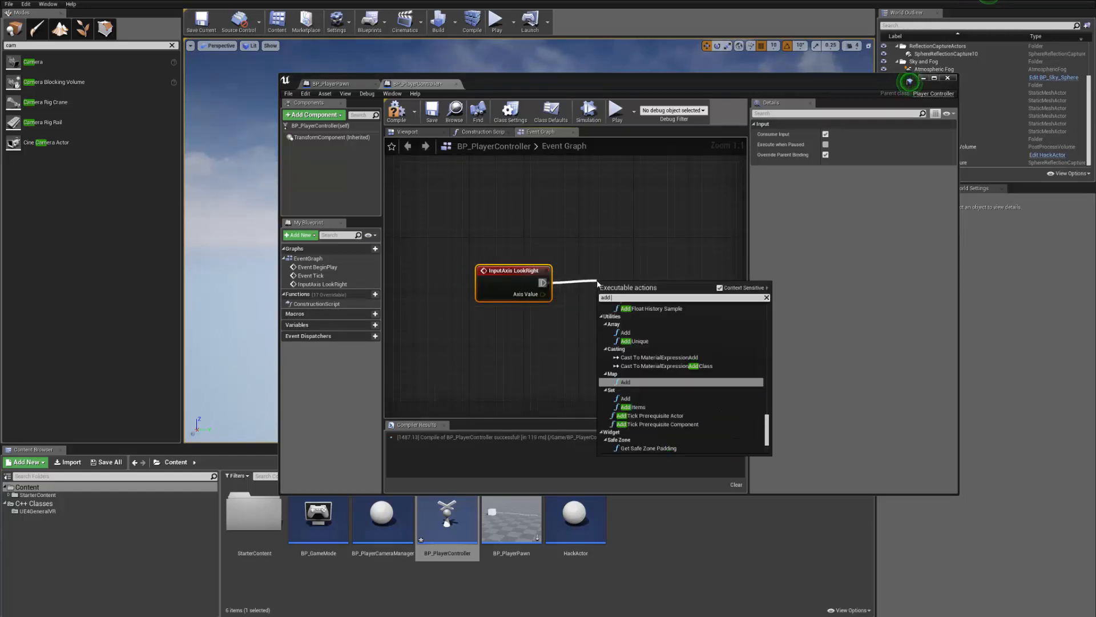
pyautogui.write('yaw')
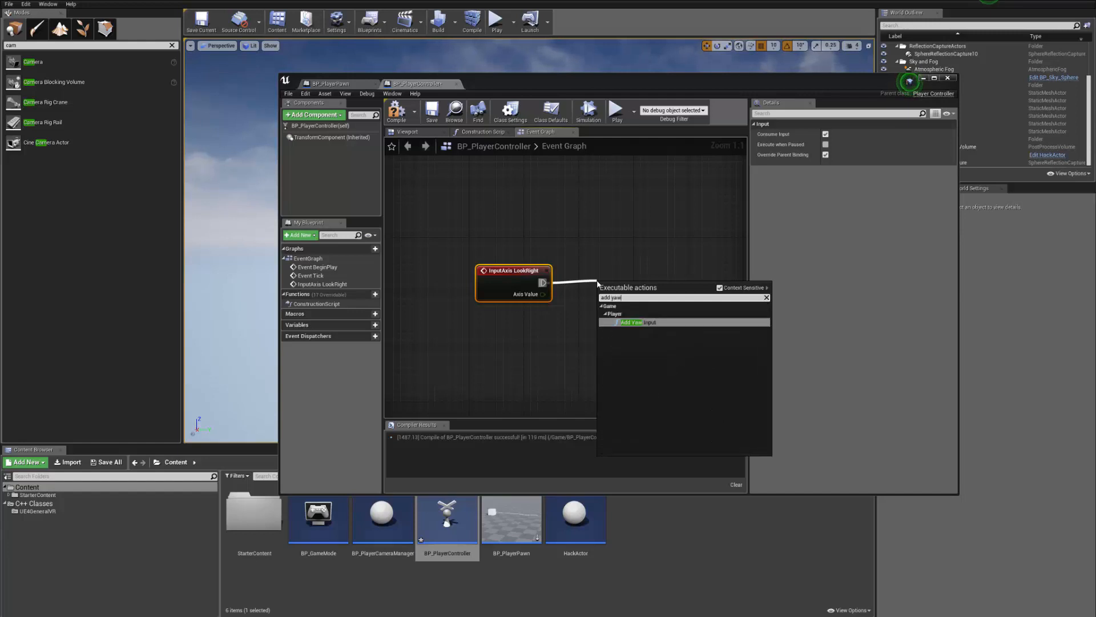
pyautogui.press('Return')
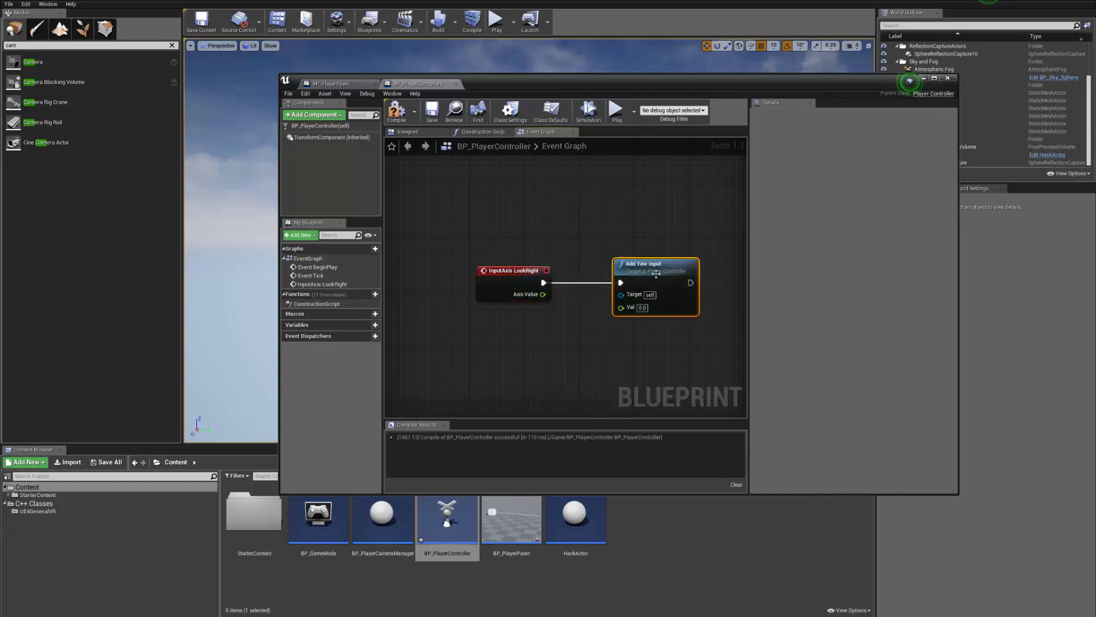
pyautogui.moveTo(543, 294); pyautogui.dragTo(621, 308)
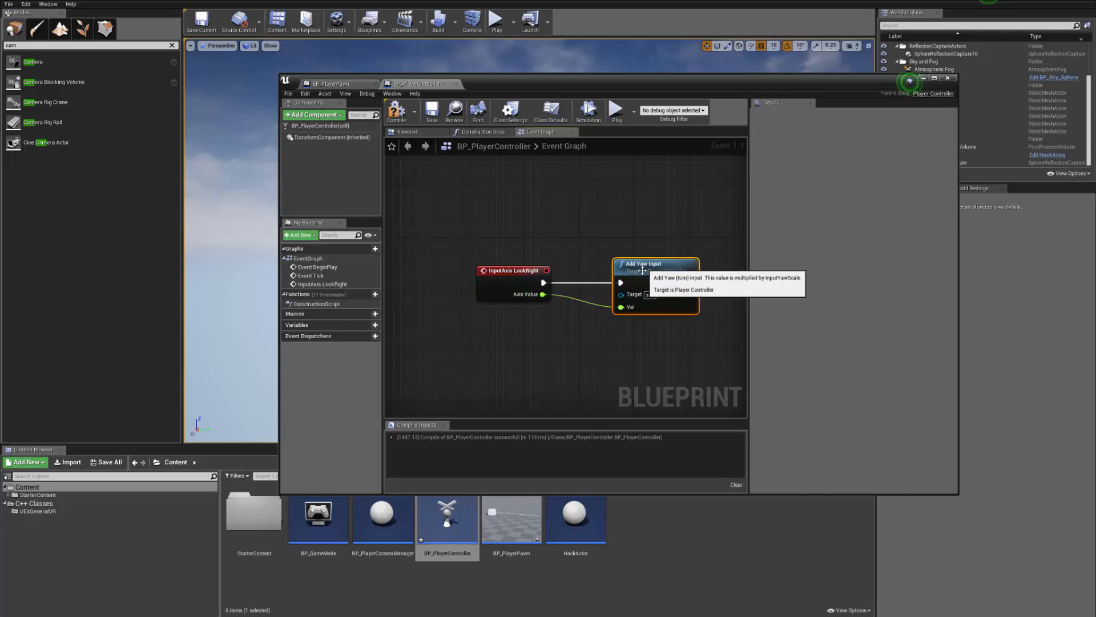
# - Switch to Visual Studio, examine the AddYawInput function in PlayerController.cpp, and return to the blueprint
pyautogui.hotkey('alt', 'Tab')
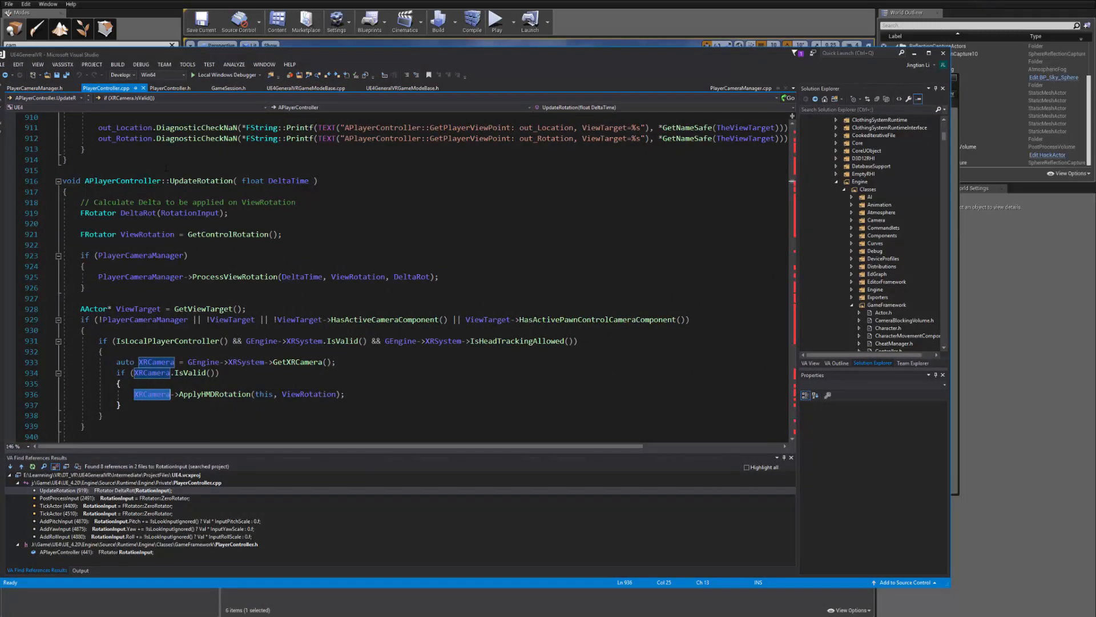
pyautogui.click(381, 244)
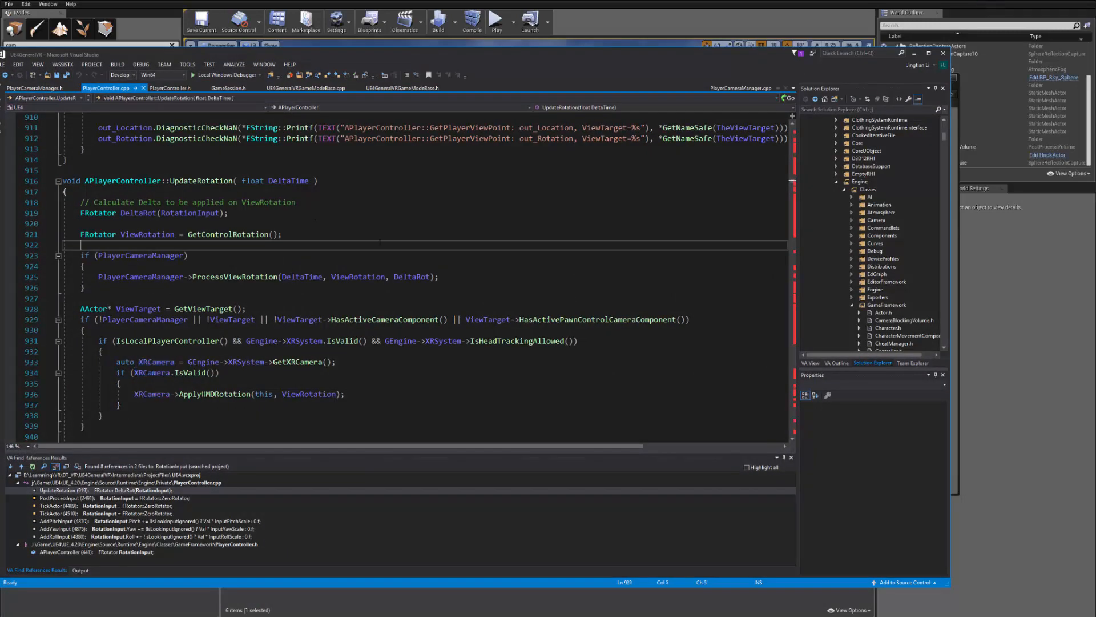
pyautogui.hotkey('ctrl', '-')
pyautogui.hotkey('ctrl', '-')
pyautogui.hotkey('ctrl', '-')
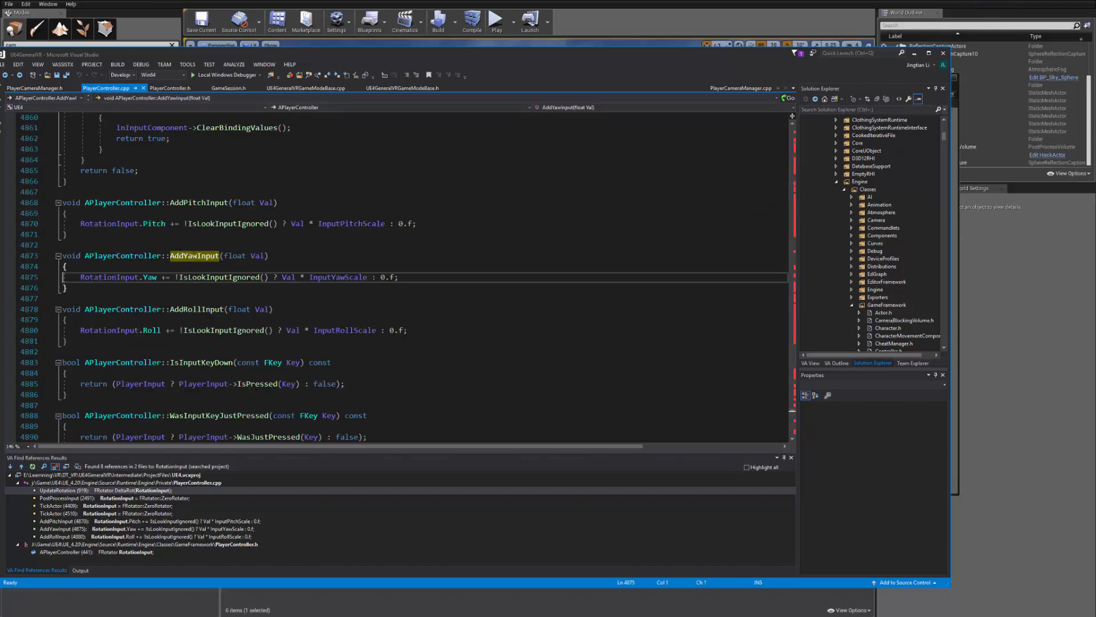
pyautogui.click(915, 54)
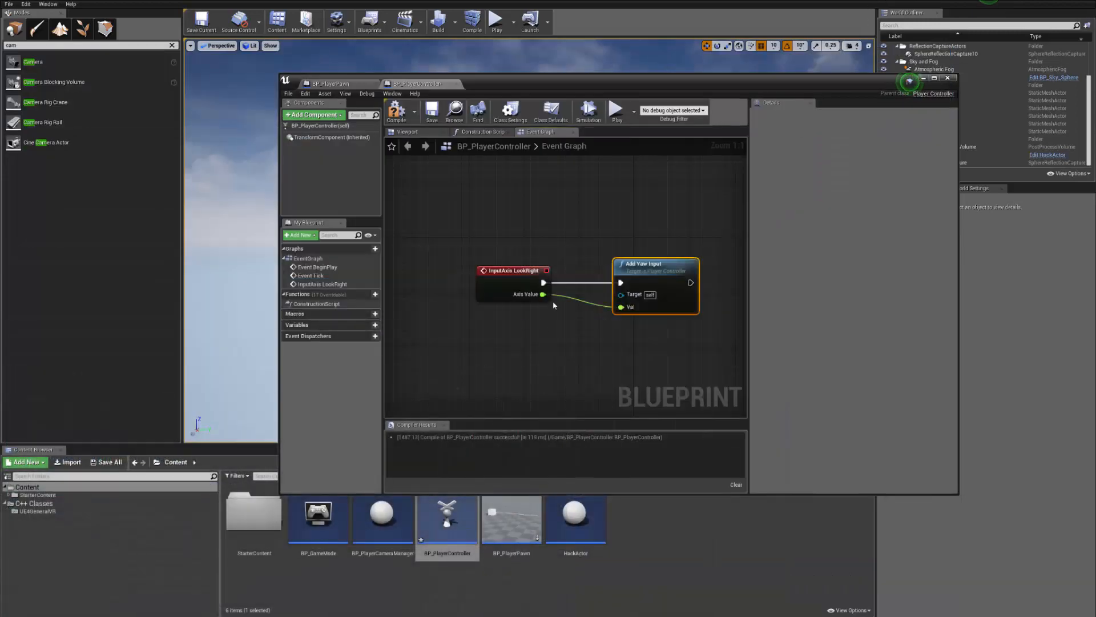
# - Add the LookUp input axis event below the LookRight nodes in BP_PlayerController's Event Graph
pyautogui.scroll(-1, 548, 293)
pyautogui.rightClick(506, 324)
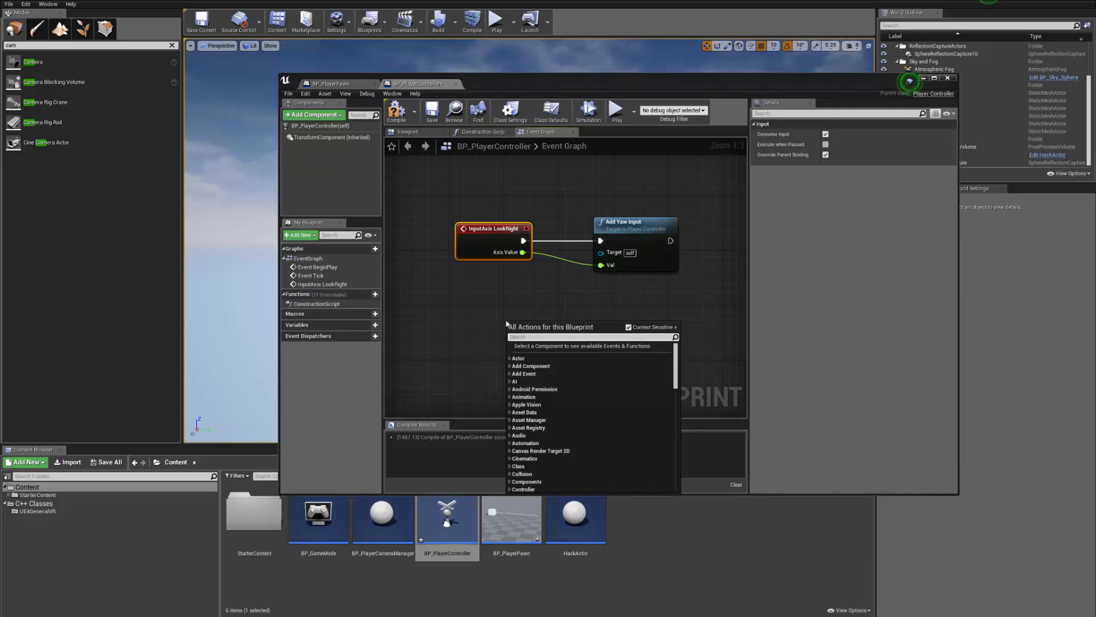
pyautogui.write('lookup')
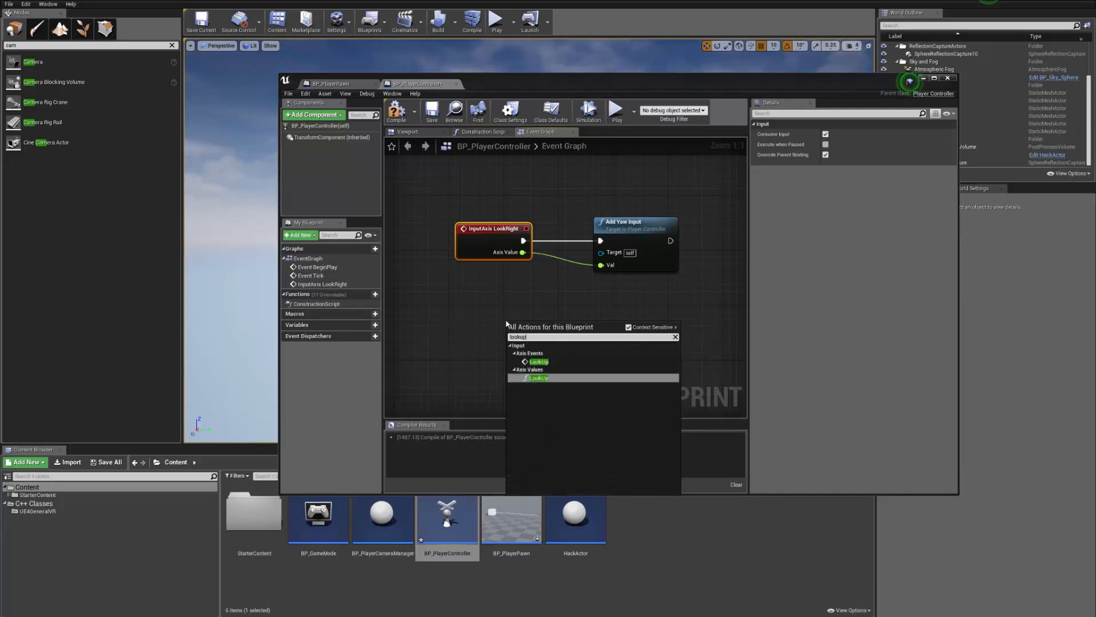
pyautogui.press('Up')
pyautogui.press('Return')
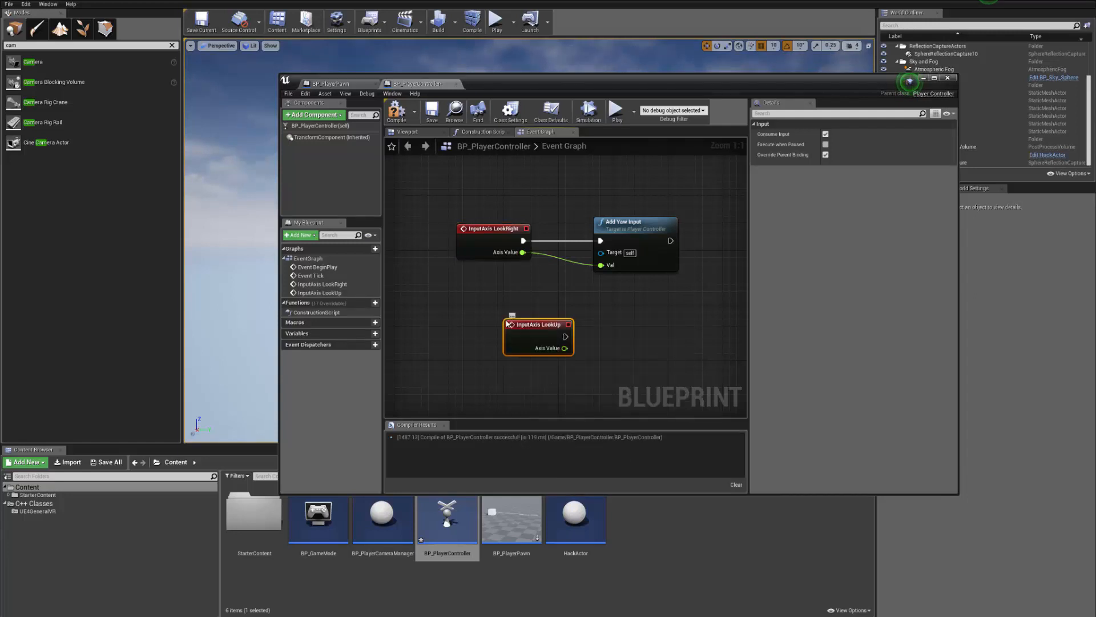
# - Chain an Add Pitch Input node to the LookUp event, feed the event's Axis Value into Val, and tidy both nodes
pyautogui.moveTo(568, 341); pyautogui.dragTo(599, 339)
pyautogui.write('add')
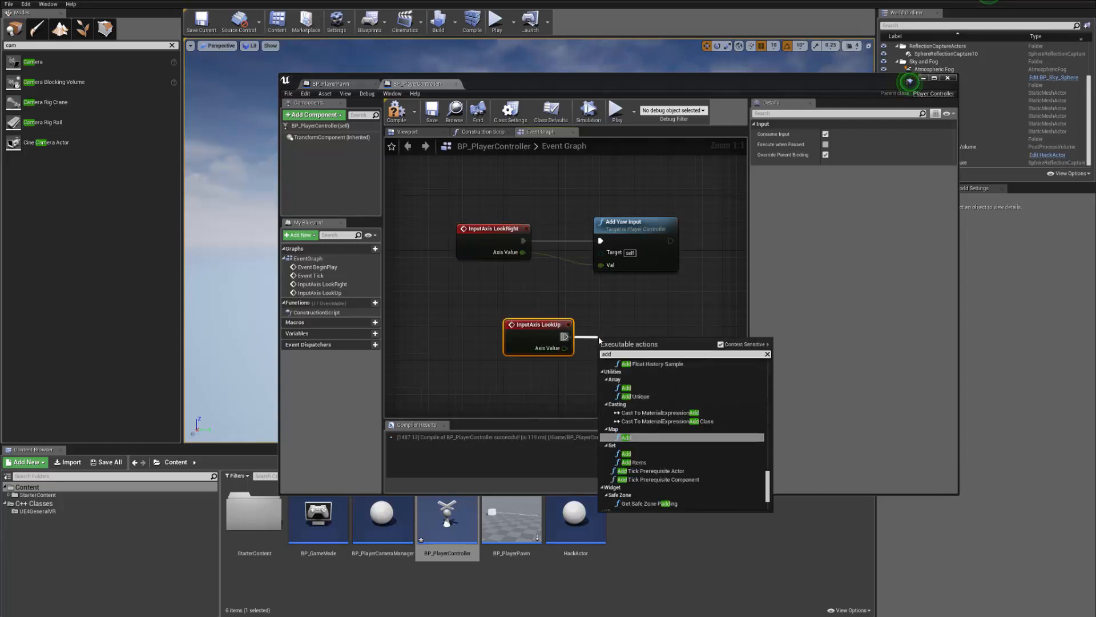
pyautogui.write(' pitch')
pyautogui.press('Return')
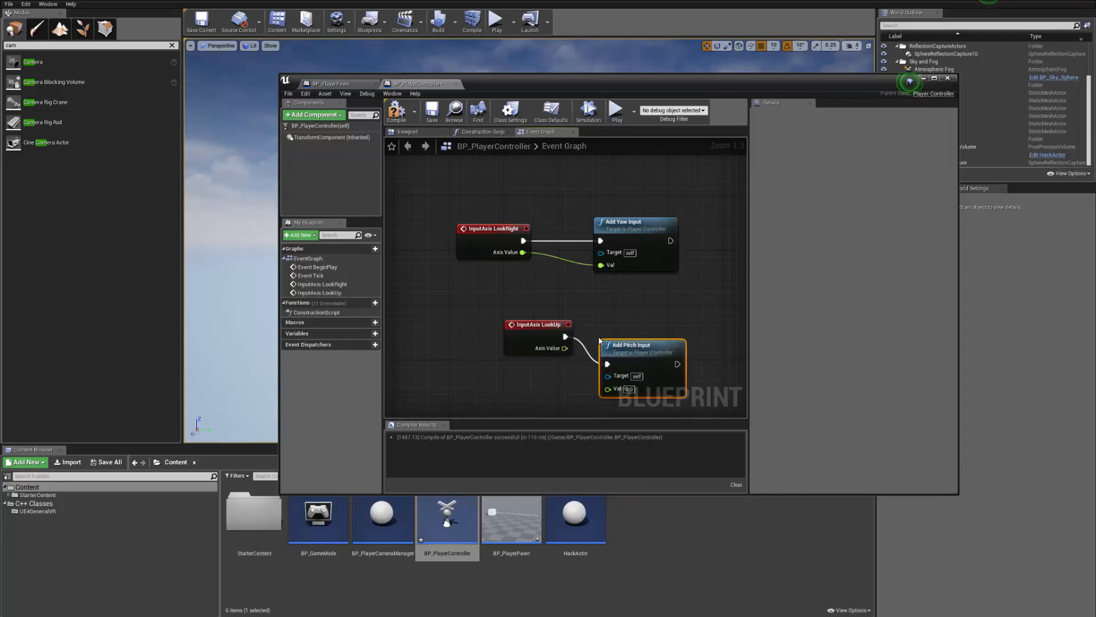
pyautogui.moveTo(565, 347); pyautogui.dragTo(611, 392)
pyautogui.moveTo(641, 354); pyautogui.dragTo(648, 334)
pyautogui.moveTo(524, 326); pyautogui.dragTo(483, 326)
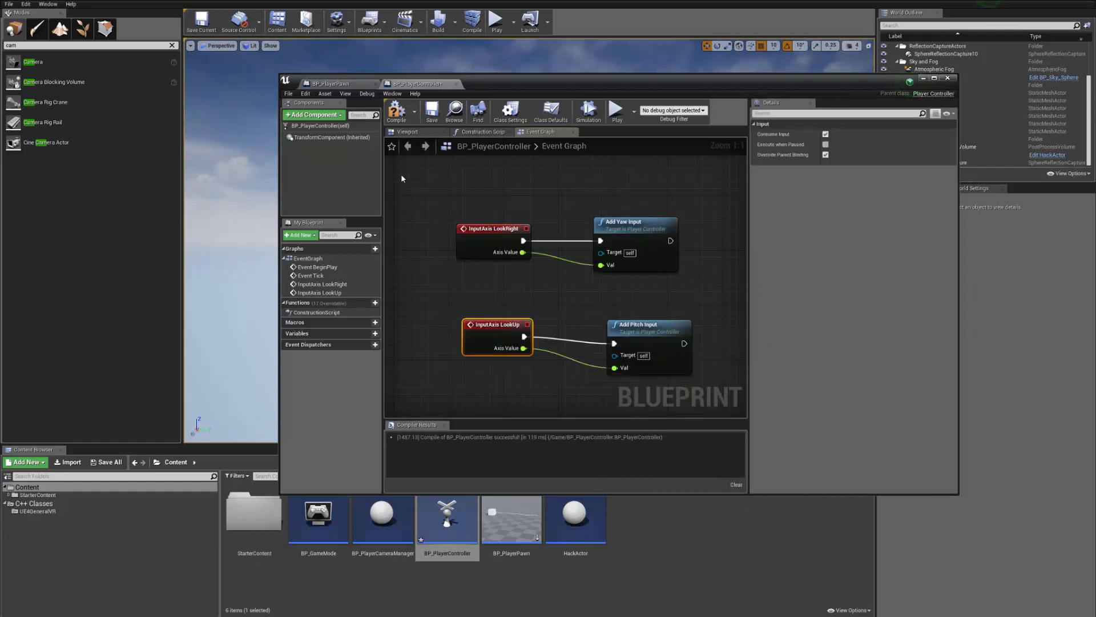
# - Compile BP_PlayerController, then run a brief play test of the level and stop it
pyautogui.click(411, 114)
pyautogui.click(922, 78)
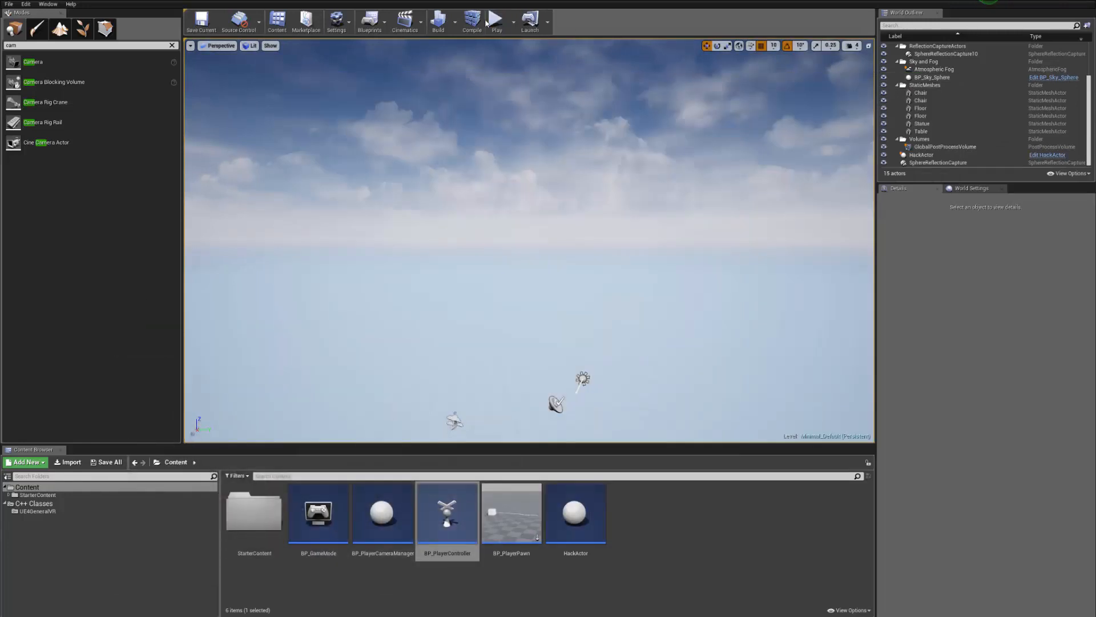
pyautogui.click(496, 21)
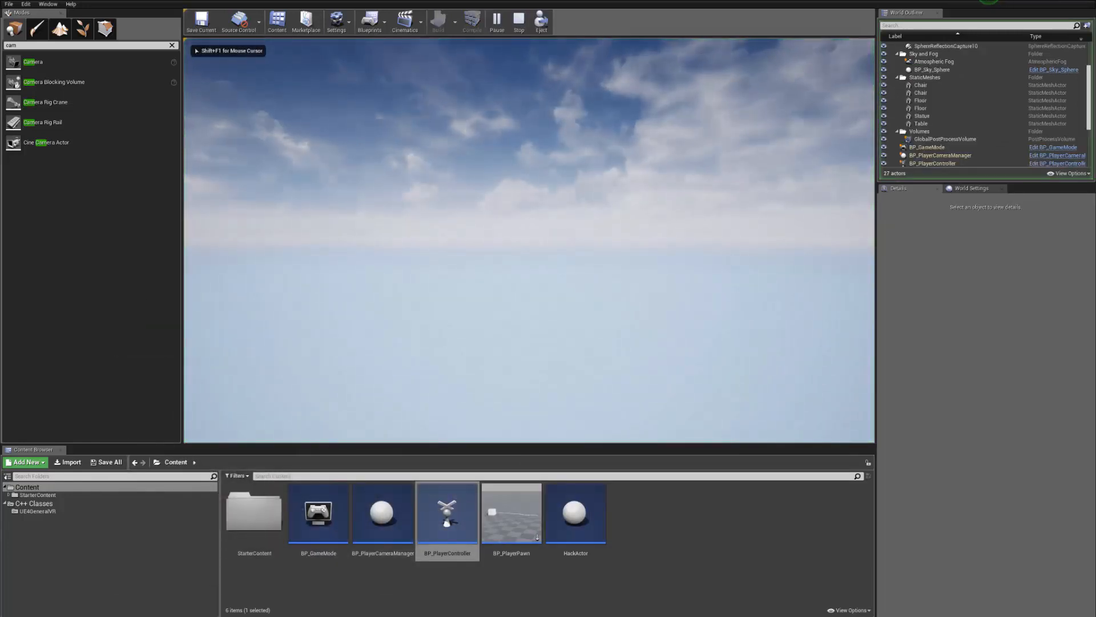
pyautogui.press('Escape')
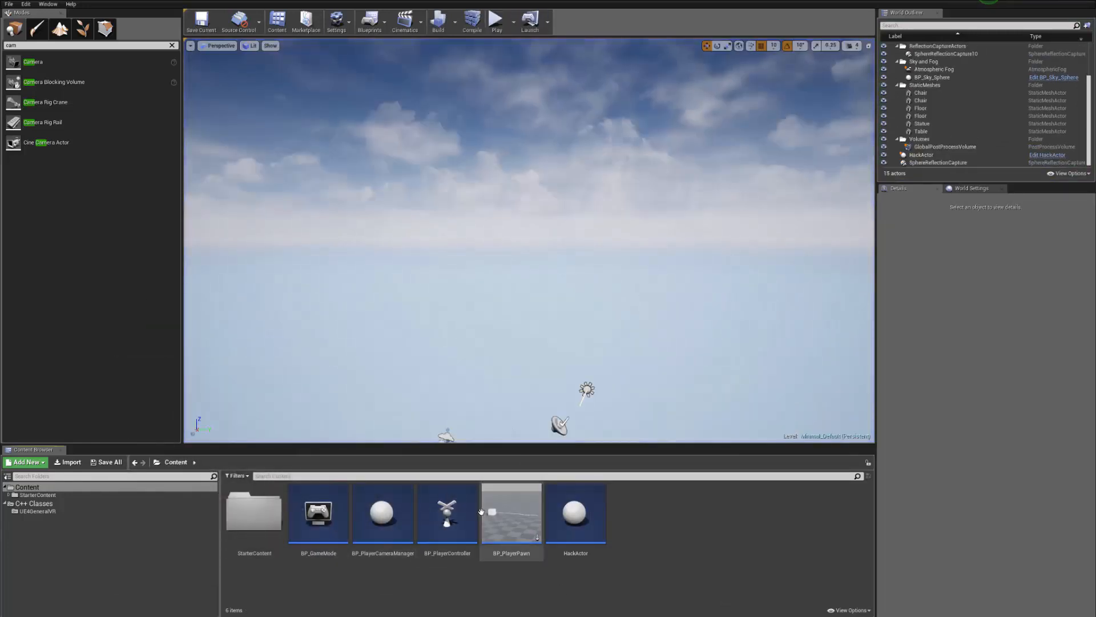
# - Reopen BP_PlayerController and align the LookUp event and Add Pitch Input node beneath the LookRight pair
pyautogui.doubleClick(451, 509)
pyautogui.moveTo(554, 279); pyautogui.dragTo(533, 258, button='right')
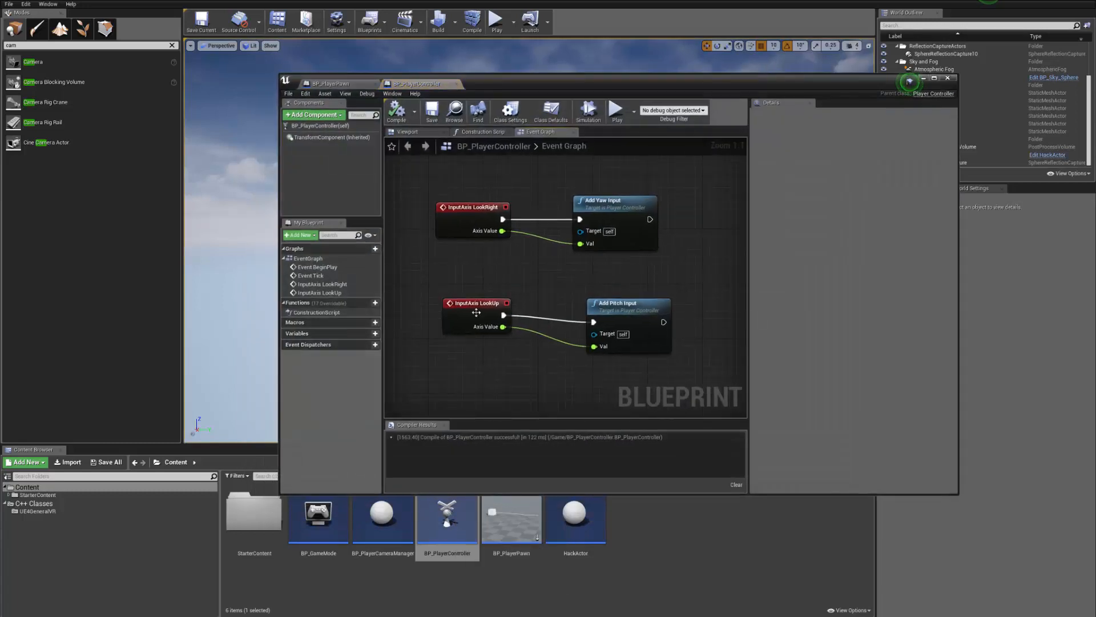
pyautogui.moveTo(474, 313); pyautogui.dragTo(468, 313)
pyautogui.moveTo(628, 326); pyautogui.dragTo(602, 309)
pyautogui.click(620, 202)
pyautogui.click(680, 283)
pyautogui.click(591, 364)
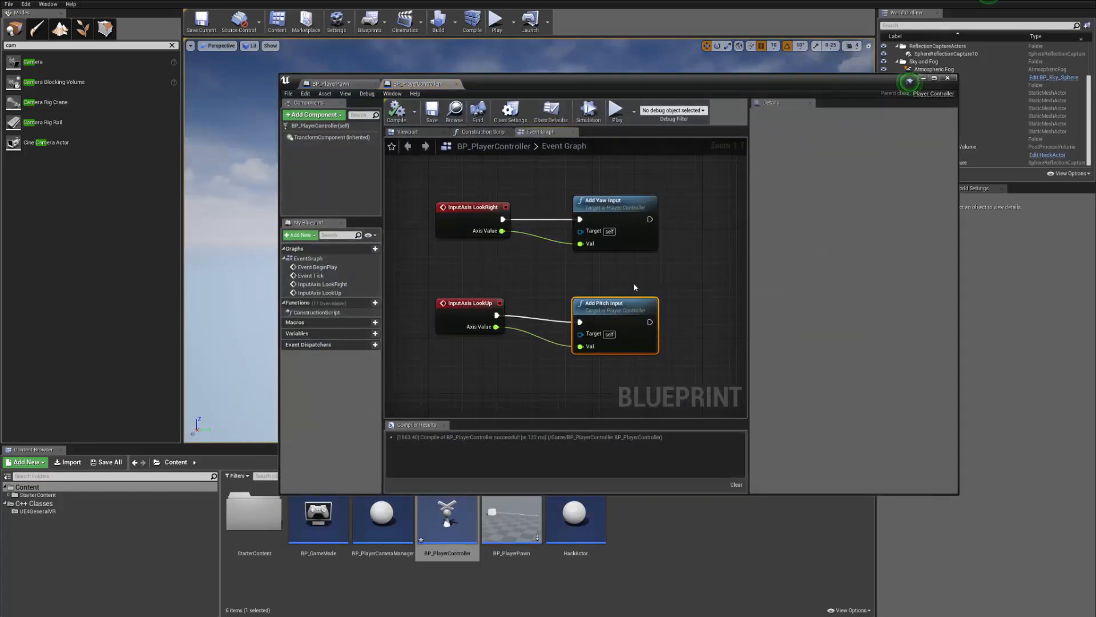
# - Switch to BP_PlayerPawn and examine the root Cube1 component and its child Camera1
pyautogui.click(347, 86)
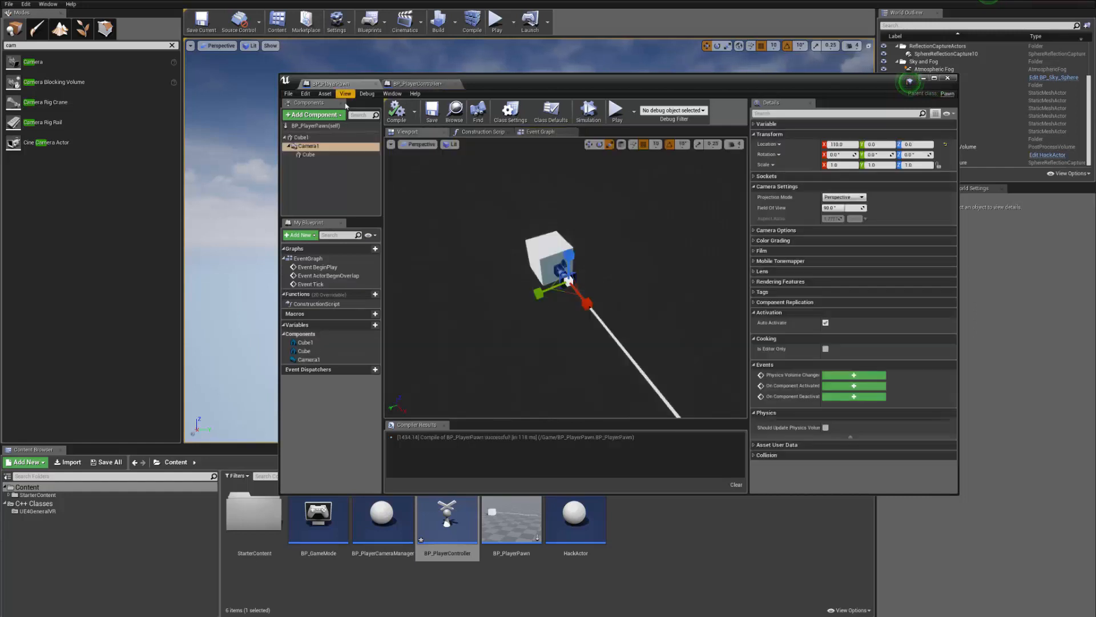
pyautogui.click(302, 138)
pyautogui.click(308, 146)
pyautogui.click(301, 137)
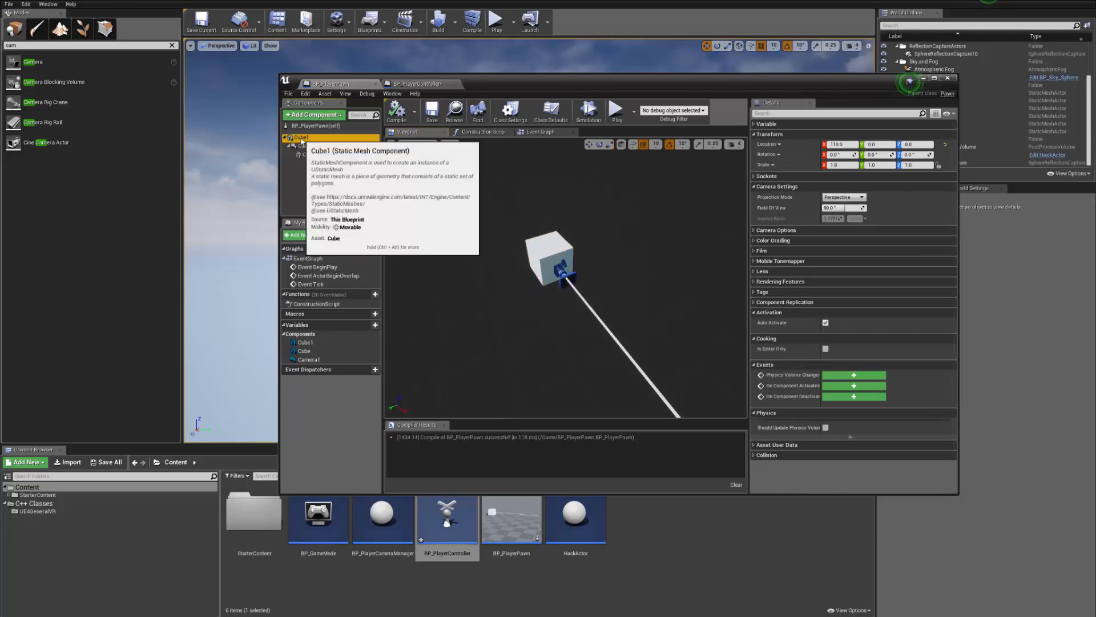
pyautogui.click(308, 146)
pyautogui.click(303, 139)
pyautogui.click(307, 147)
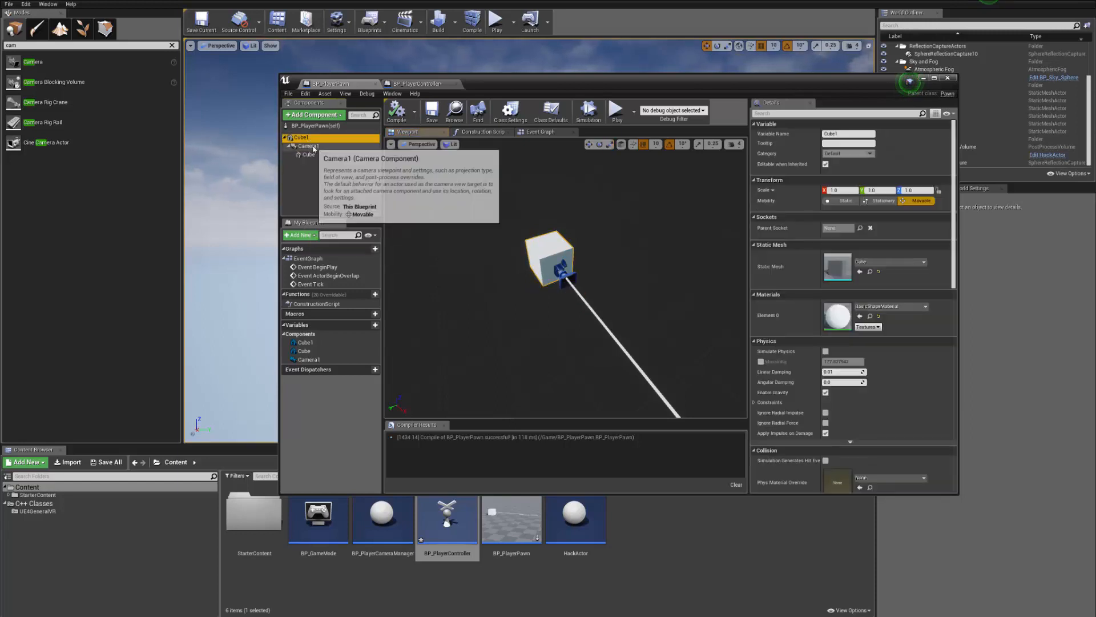
pyautogui.click(301, 138)
pyautogui.click(308, 146)
# - Review the yaw and pitch input nodes in BP_PlayerController's Event Graph
pyautogui.click(417, 84)
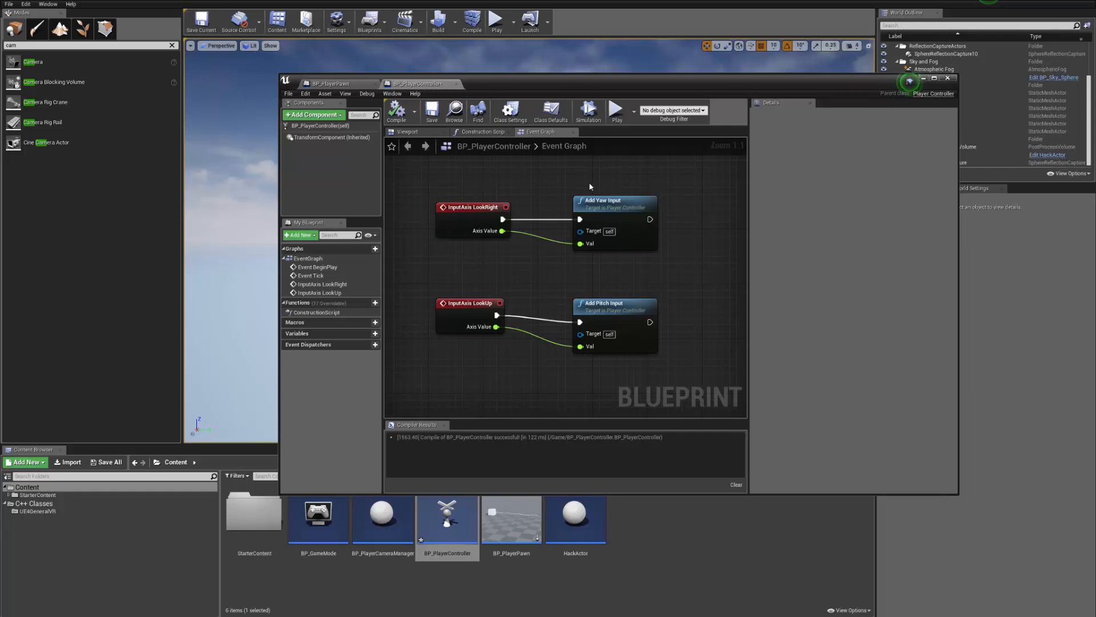
pyautogui.moveTo(685, 181); pyautogui.dragTo(621, 352)
pyautogui.moveTo(562, 384); pyautogui.dragTo(562, 385)
# - Return to BP_PlayerPawn and compare the properties of its Cube1 and Camera1 components
pyautogui.click(342, 84)
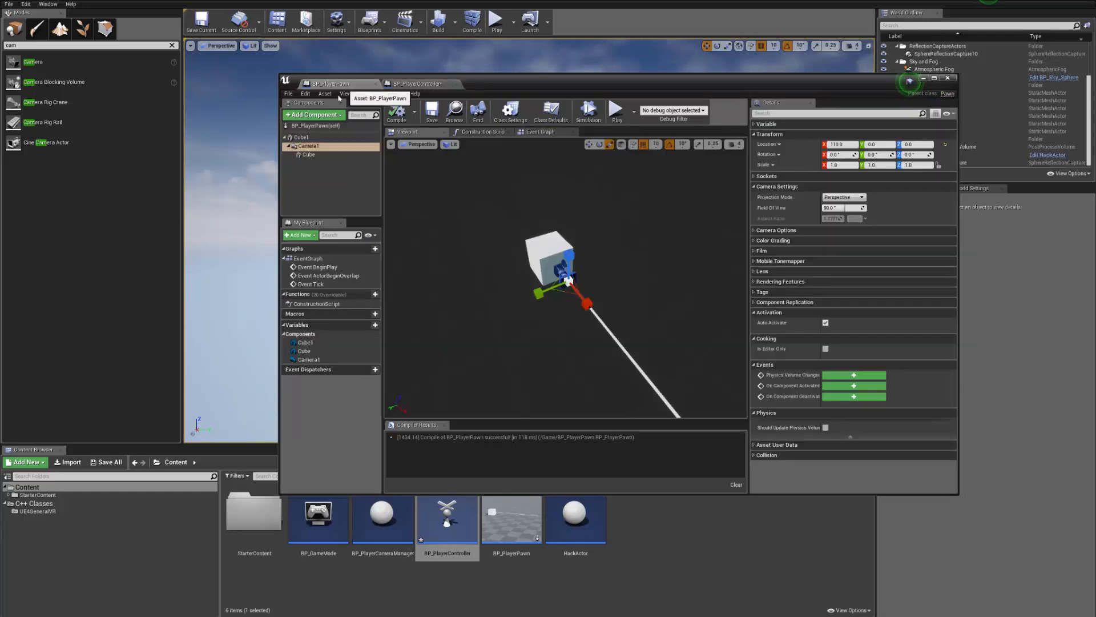
pyautogui.click(309, 138)
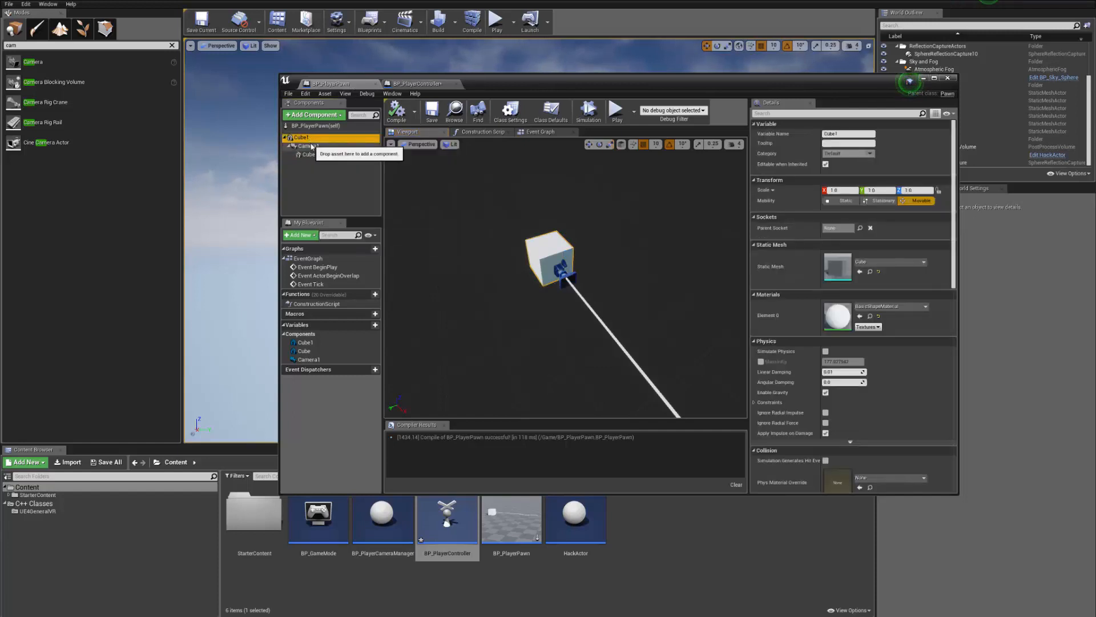
pyautogui.click(311, 145)
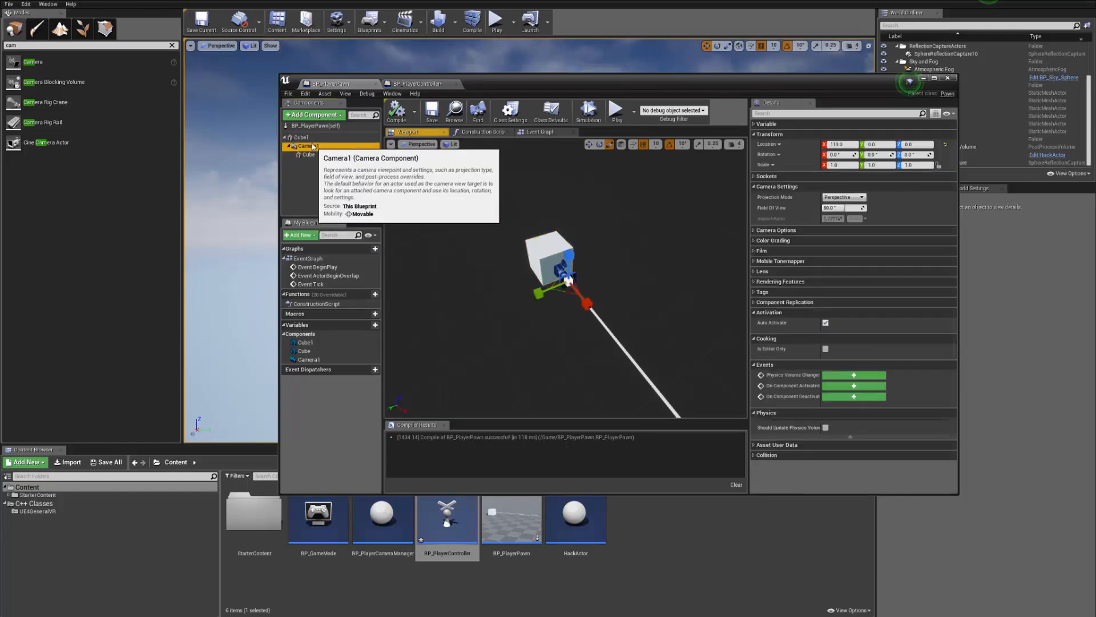
pyautogui.click(311, 140)
pyautogui.click(313, 146)
pyautogui.click(311, 139)
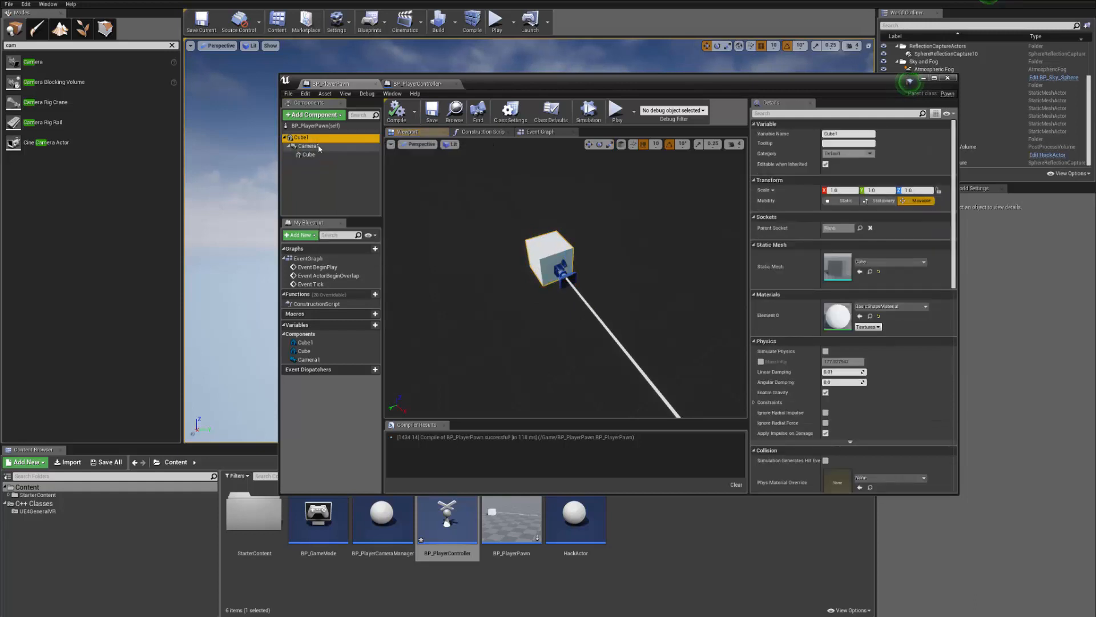
pyautogui.click(313, 146)
pyautogui.click(311, 137)
pyautogui.click(311, 146)
pyautogui.click(311, 138)
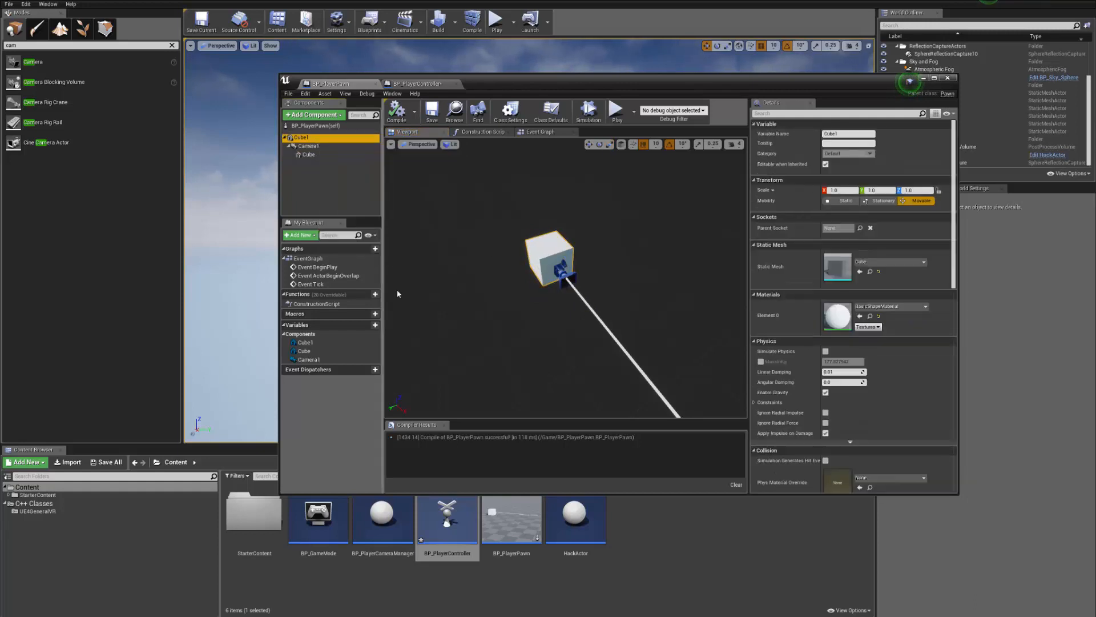
# - Enable Use Controller Rotation Pitch and Use Controller Rotation Yaw on BP_PlayerPawn and compile the blueprint
pyautogui.click(310, 127)
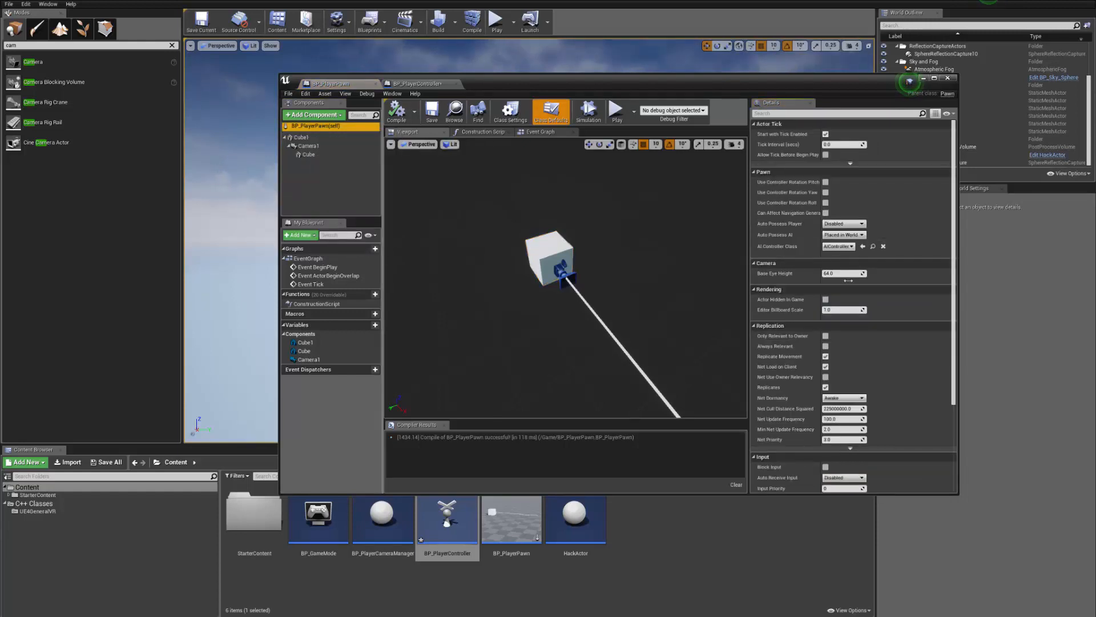
pyautogui.click(826, 183)
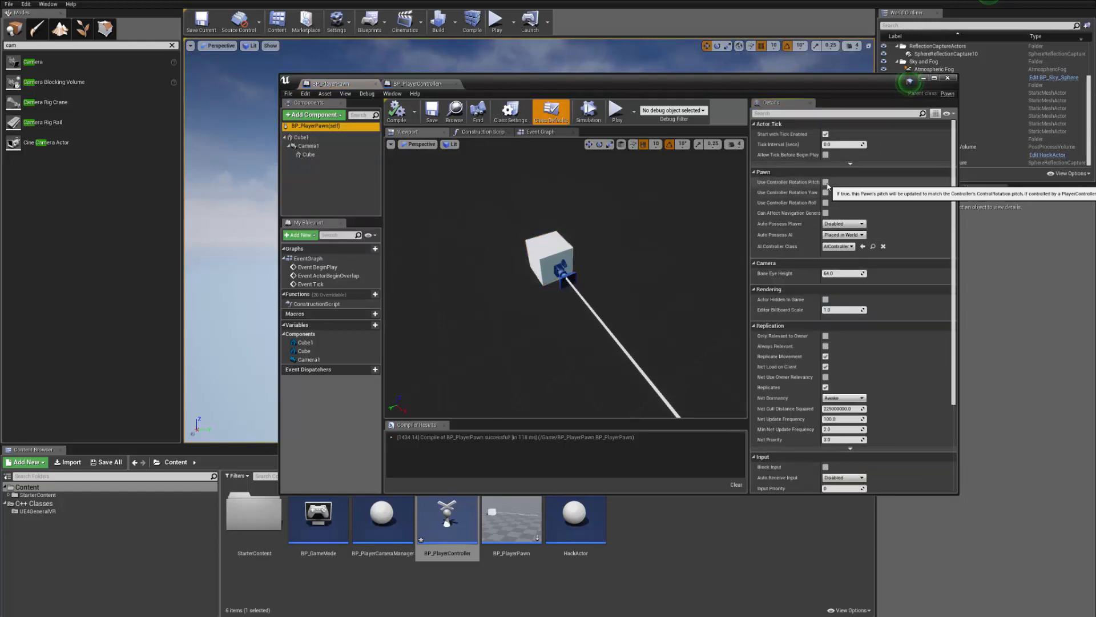
pyautogui.click(825, 192)
pyautogui.click(398, 121)
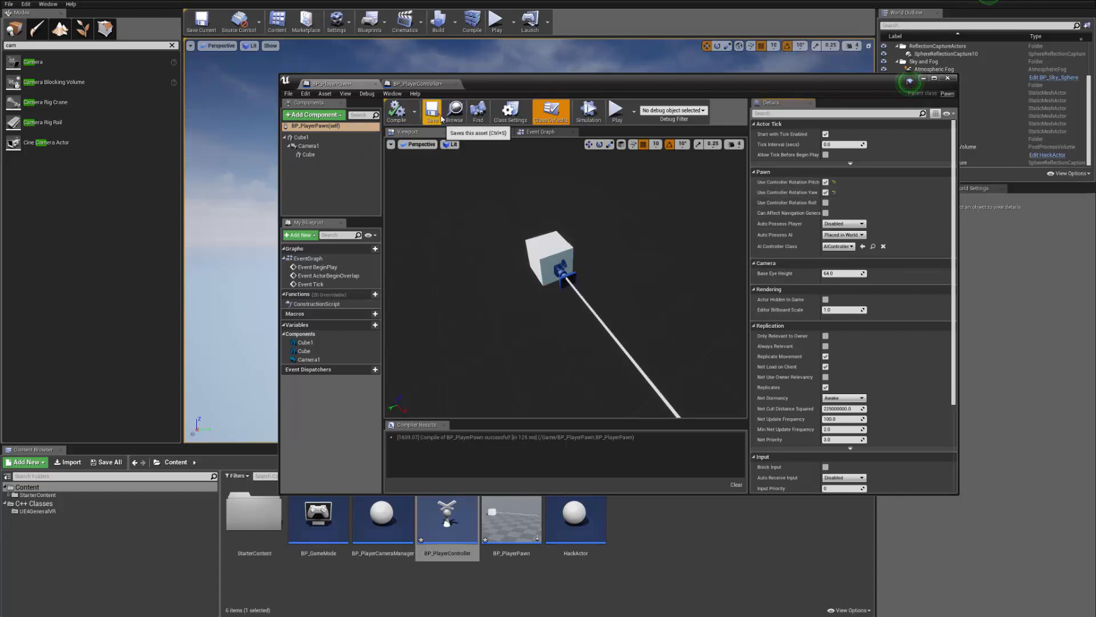
# - Play test the level in the editor viewport from two different viewpoints, stopping each run
pyautogui.click(922, 79)
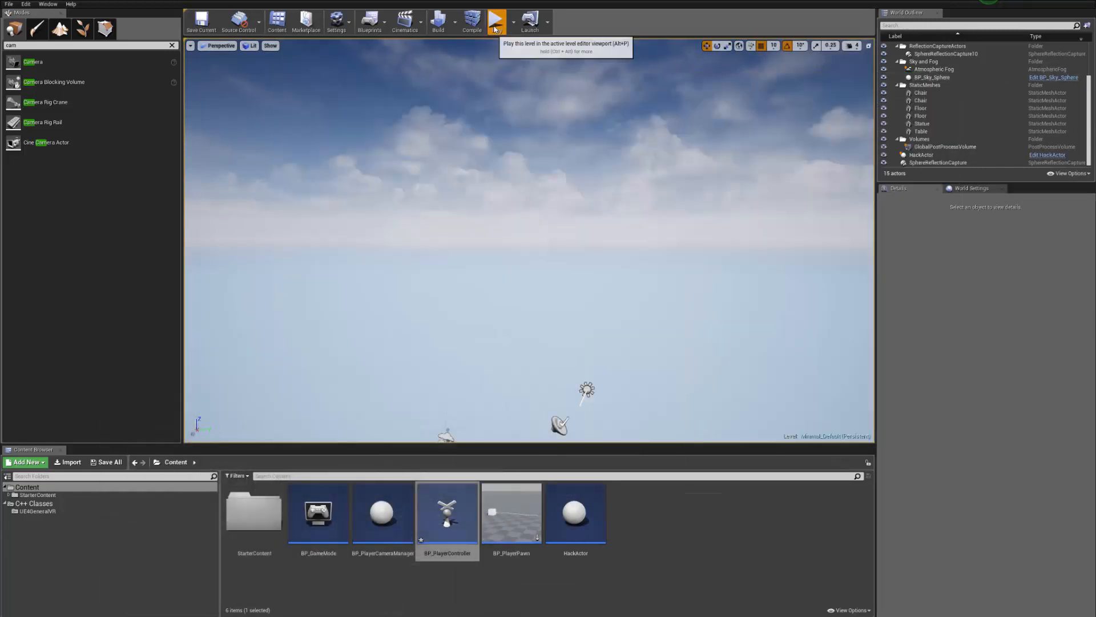
pyautogui.click(497, 21)
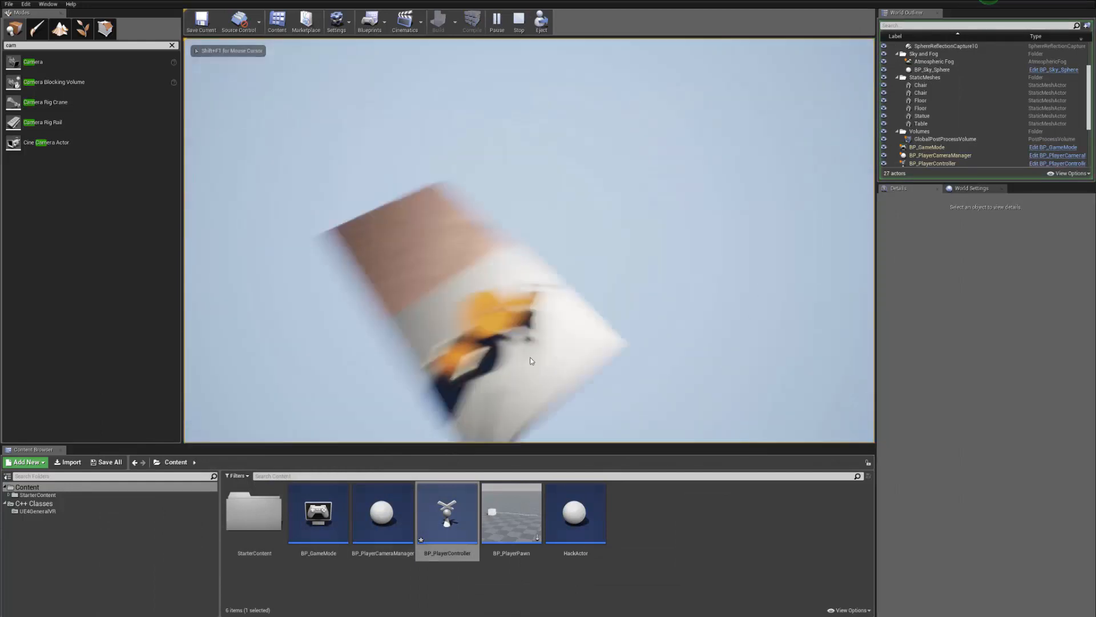
pyautogui.press('Escape')
pyautogui.moveTo(529, 240); pyautogui.dragTo(432, 238, button='right')
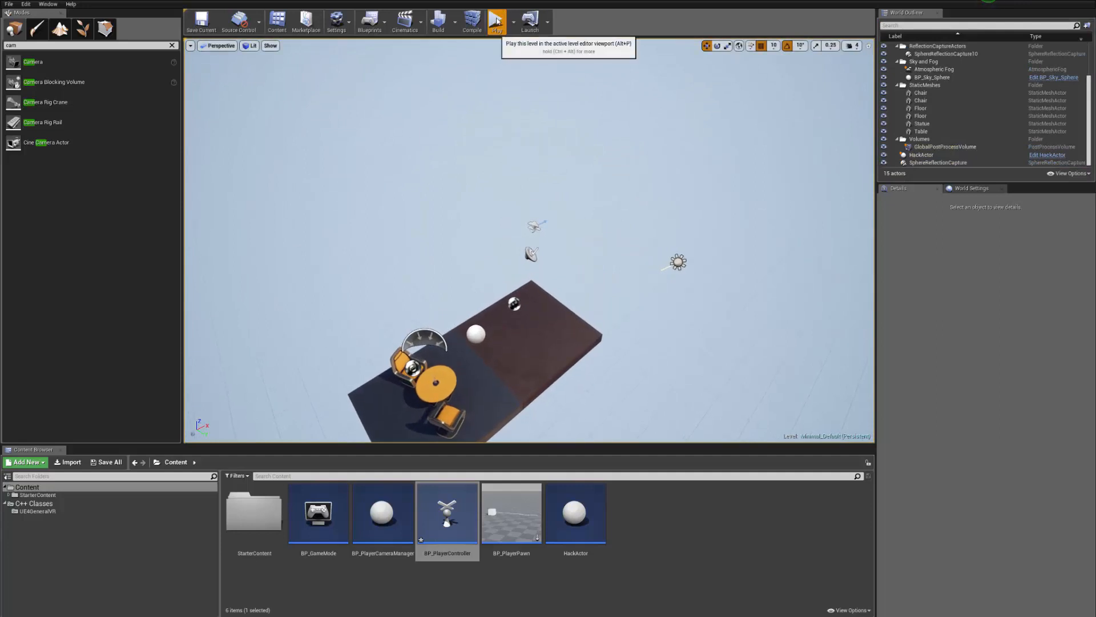
pyautogui.click(496, 21)
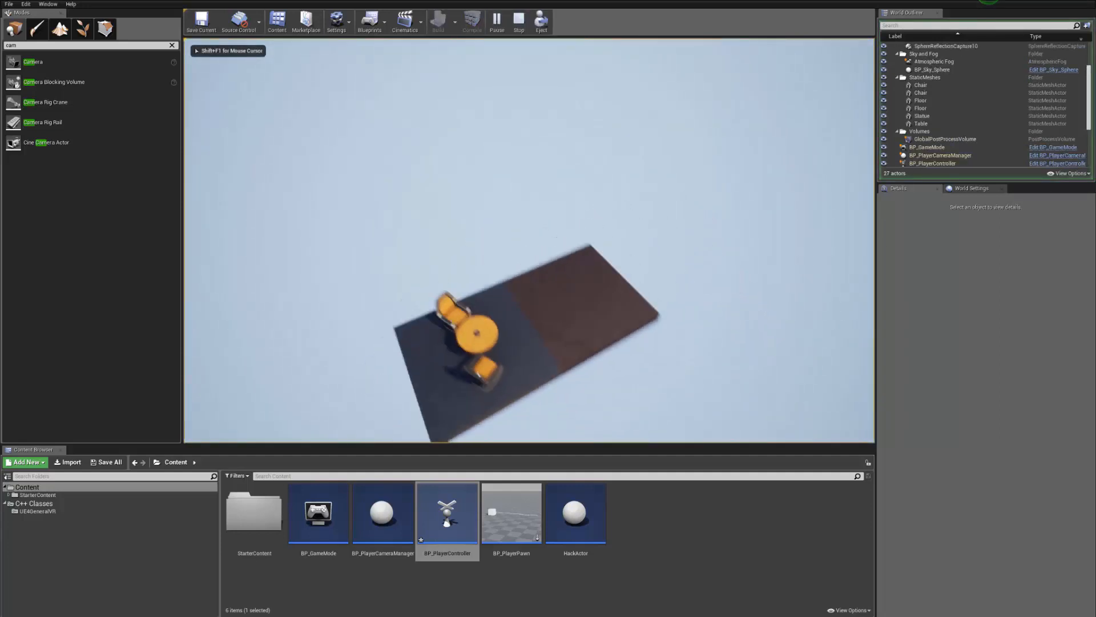
pyautogui.press('Escape')
# - Delete the HackActor from the level and bring the table area into view
pyautogui.scroll(-3, 530, 252)
pyautogui.click(516, 245)
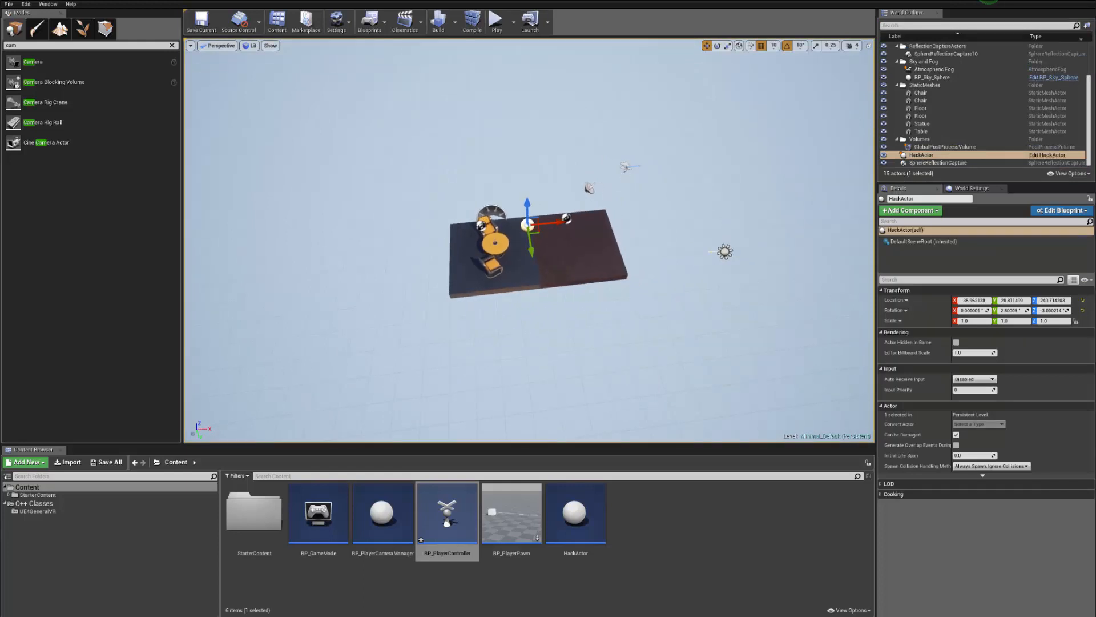
pyautogui.press('Delete')
pyautogui.press('w')
pyautogui.moveTo(530, 240); pyautogui.dragTo(563, 235, button='right')
pyautogui.press('s')
pyautogui.press('w')
pyautogui.press('s')
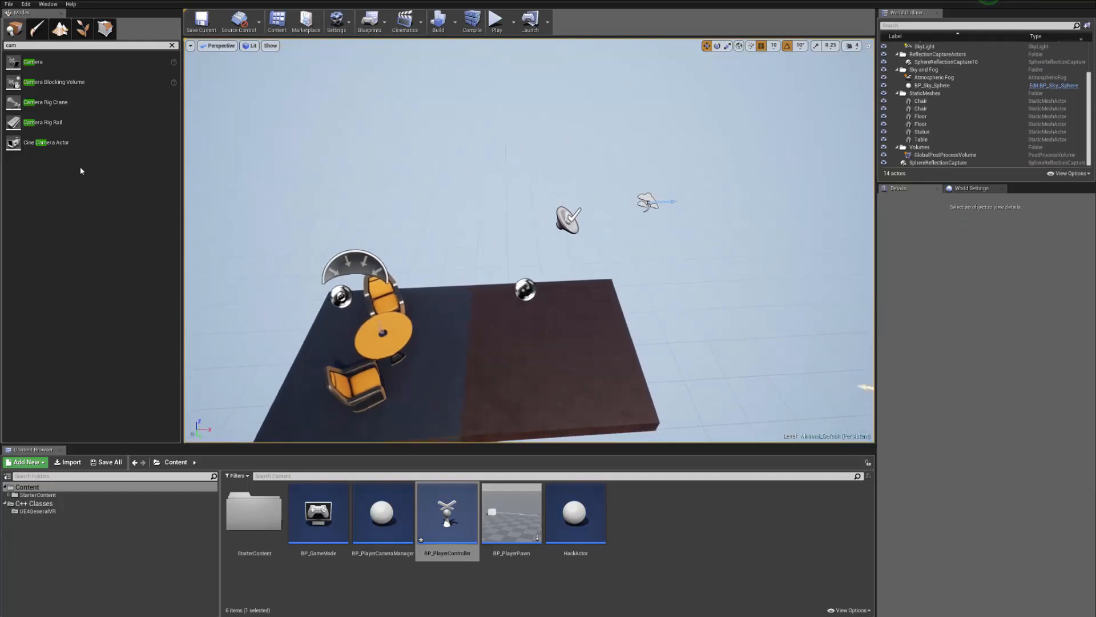
# - Clear the placeable-class search filter and save the BP_PlayerController asset
pyautogui.click(172, 45)
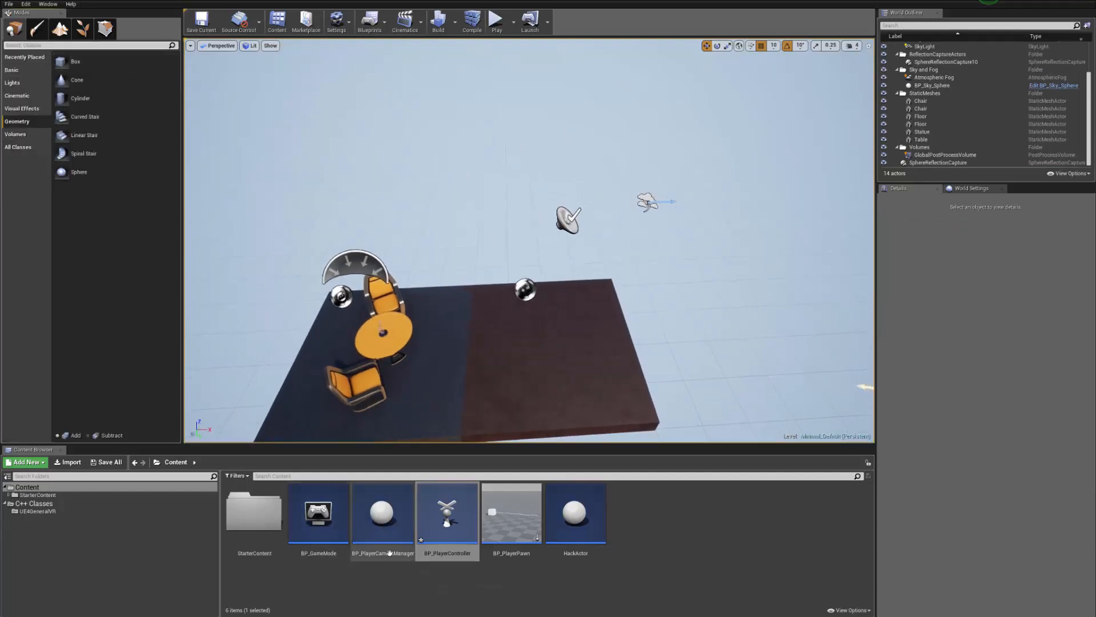
pyautogui.click(447, 520)
pyautogui.hotkey('ctrl', 's')
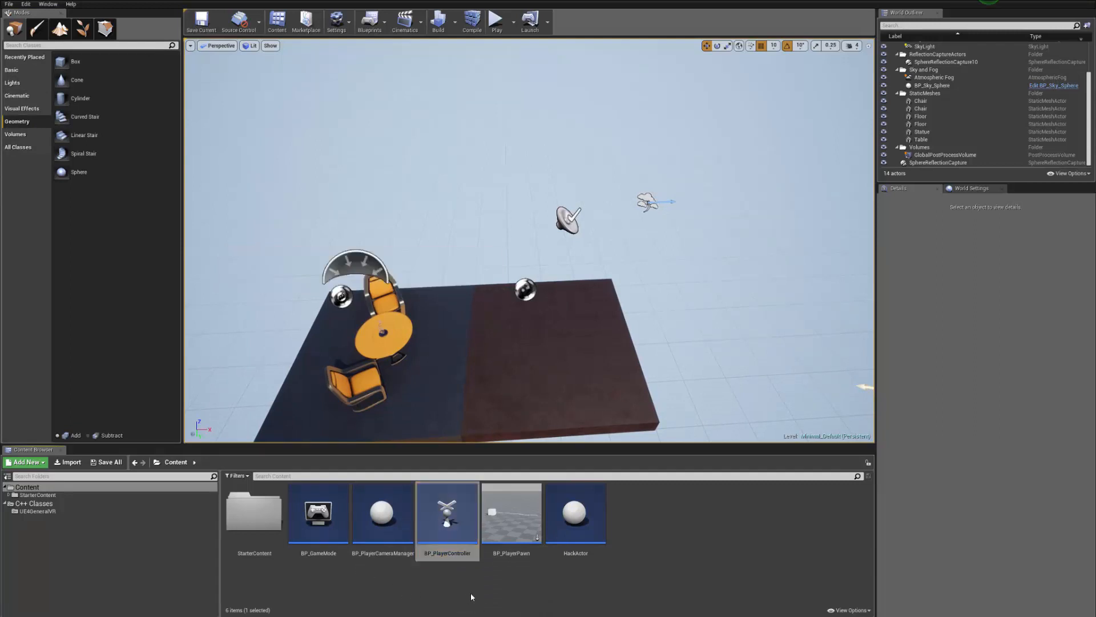
# - Place a BP_PlayerPawn above the floor at about X 0, Y -10, Z 320 and set Auto Possess Player to Player 0
pyautogui.moveTo(512, 516); pyautogui.dragTo(475, 329)
pyautogui.moveTo(476, 330); pyautogui.dragTo(471, 314, button='right')
pyautogui.moveTo(418, 338); pyautogui.dragTo(385, 245)
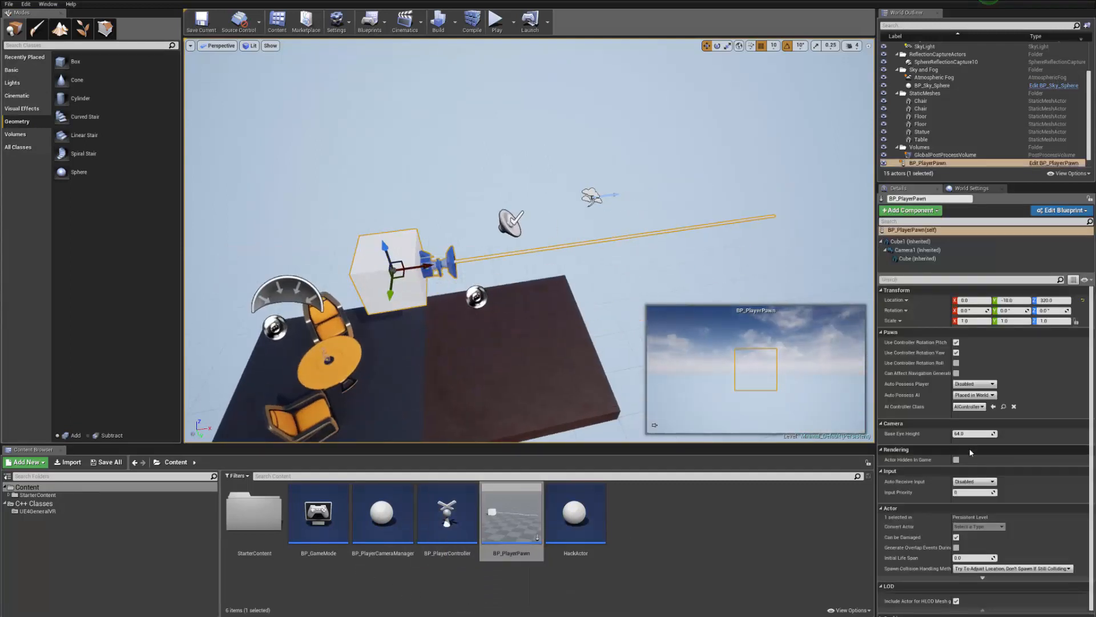
pyautogui.click(975, 383)
pyautogui.click(973, 396)
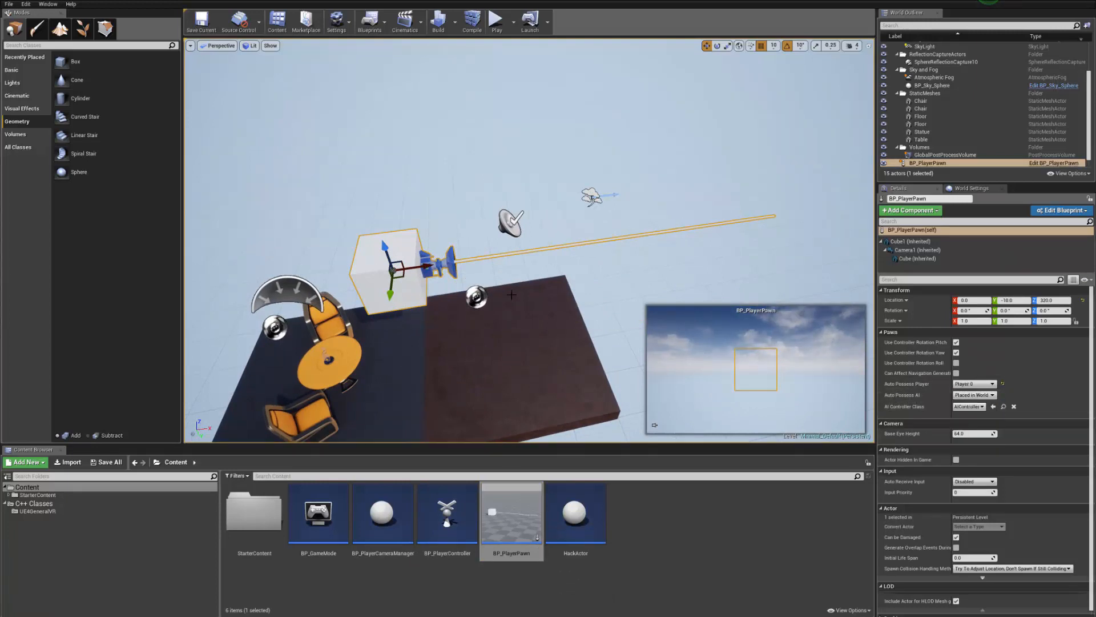
# - Move the placed BP_PlayerPawn behind the table to about X -300 and lower it to about Z 120
pyautogui.moveTo(435, 261); pyautogui.dragTo(245, 287)
pyautogui.moveTo(285, 232); pyautogui.dragTo(226, 258, button='right')
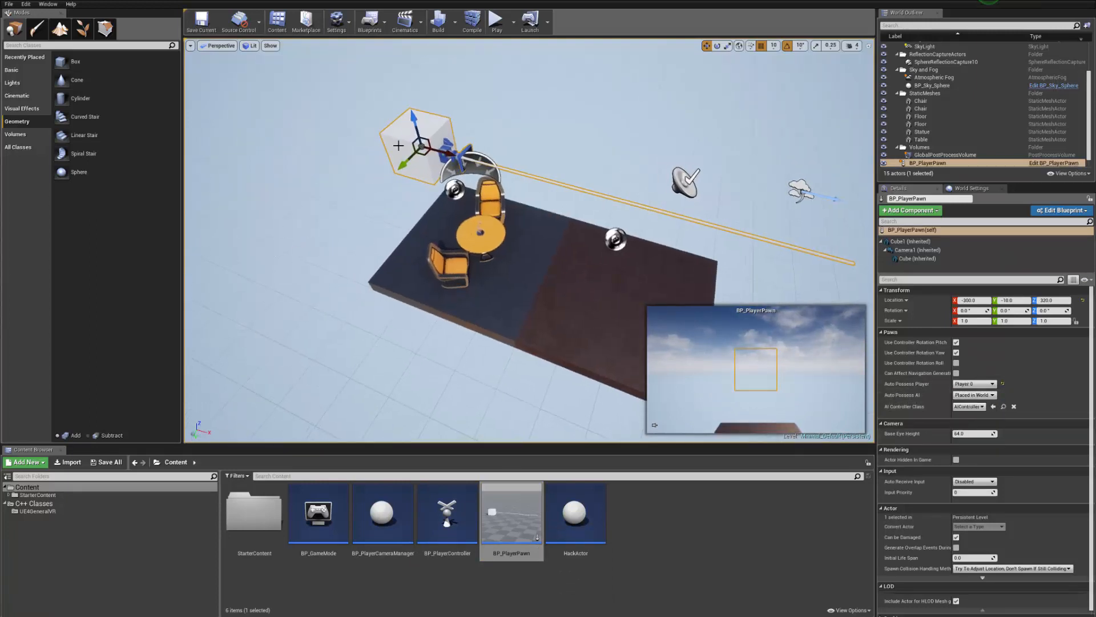
pyautogui.moveTo(412, 120); pyautogui.dragTo(442, 219)
pyautogui.moveTo(404, 189); pyautogui.dragTo(405, 181)
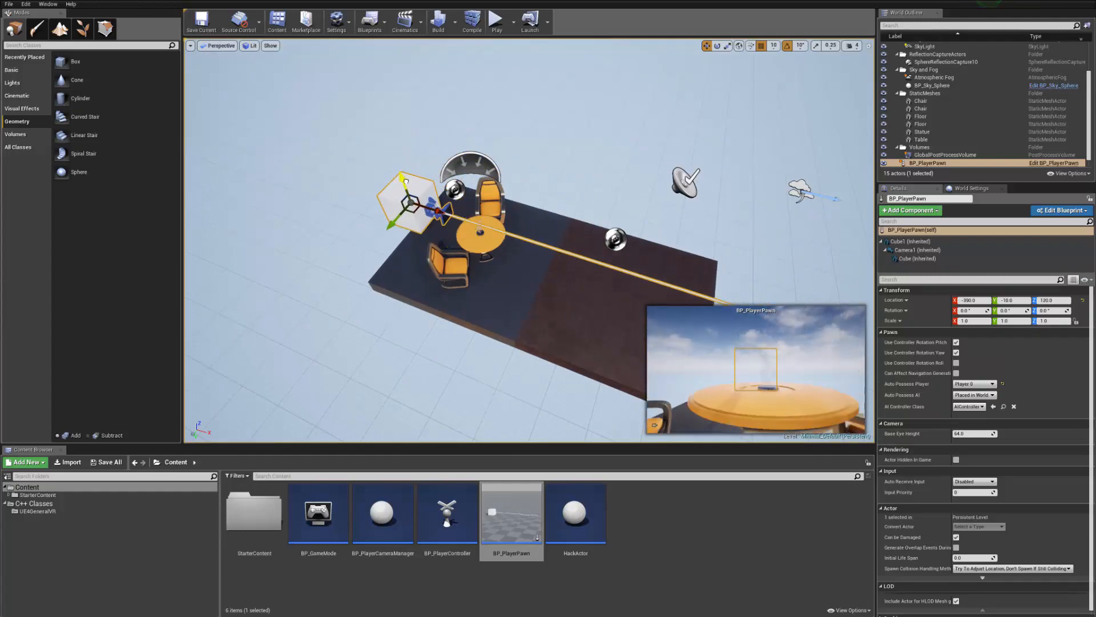
# - Play the level, eject from the possessed pawn and bring BP_PlayerPawn into view from outside
pyautogui.click(505, 30)
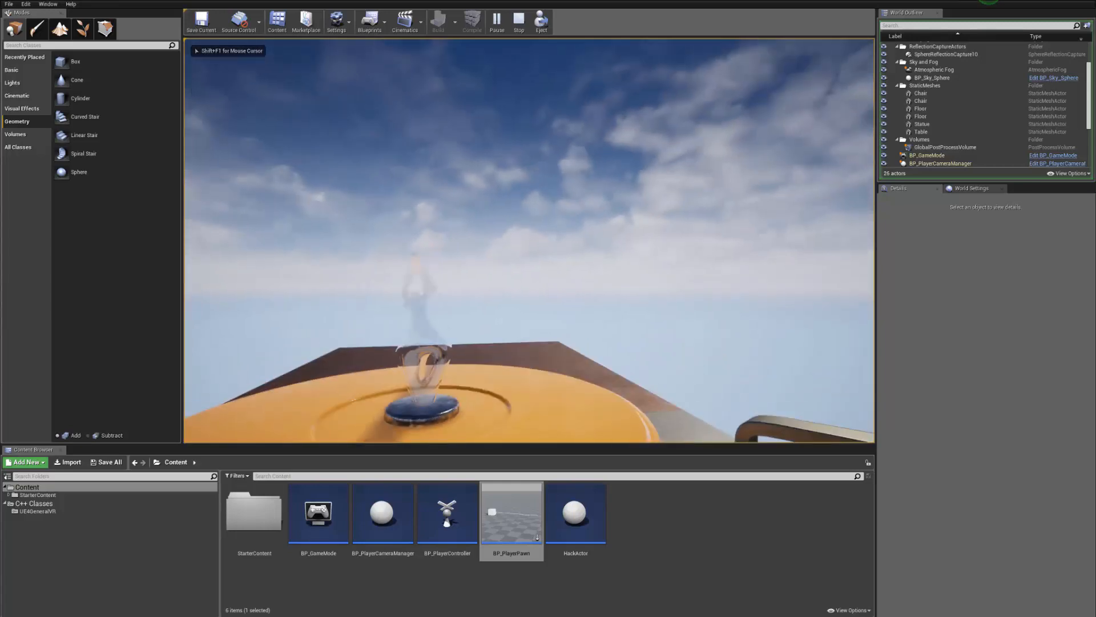
pyautogui.press('F8')
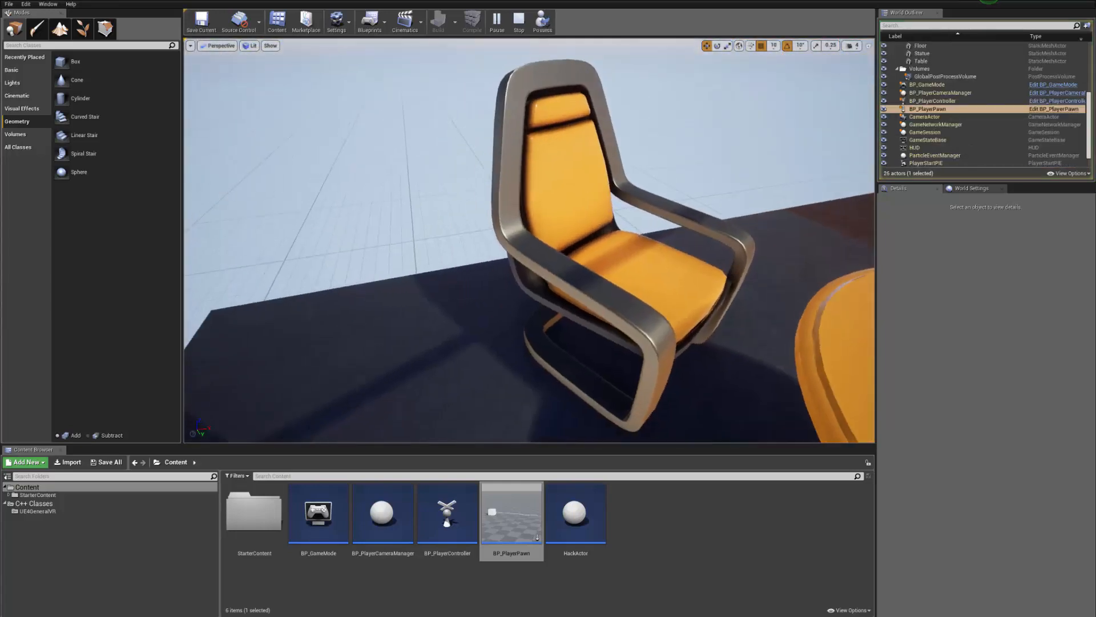
pyautogui.press('s')
pyautogui.moveTo(529, 241); pyautogui.dragTo(559, 249, button='right')
pyautogui.press('w')
pyautogui.press('s')
pyautogui.press('w')
pyautogui.press('a')
pyautogui.press('d')
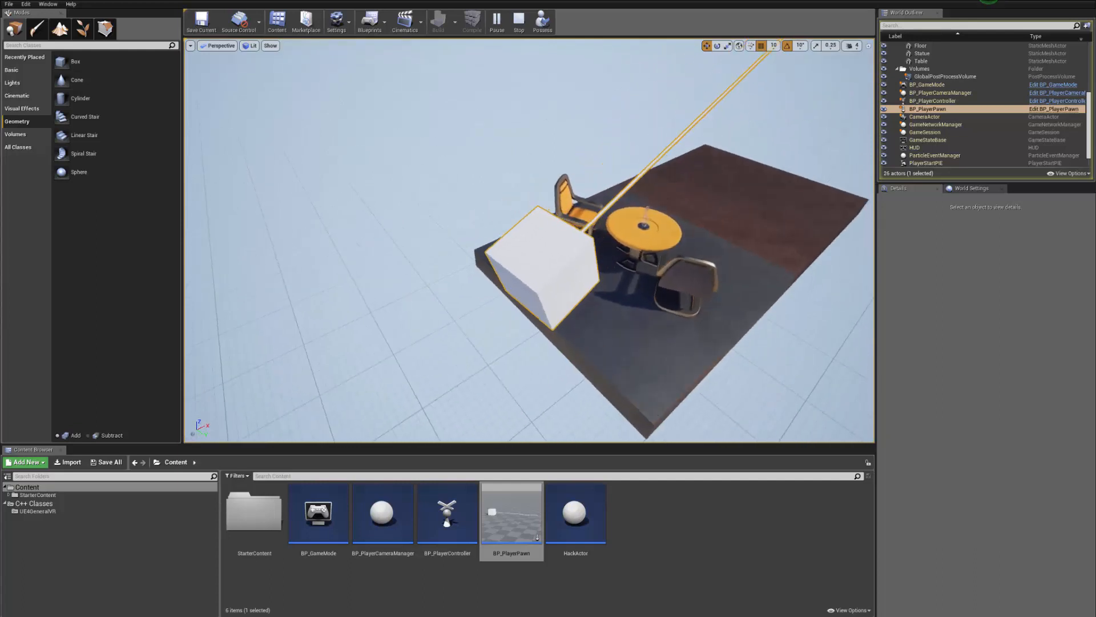
# - Examine how the whole BP_PlayerPawn is rotated by focusing on it from several angles, and end the play session
pyautogui.keyDown('alt'); pyautogui.moveTo(513, 263); pyautogui.dragTo(511, 192); pyautogui.keyUp('alt')
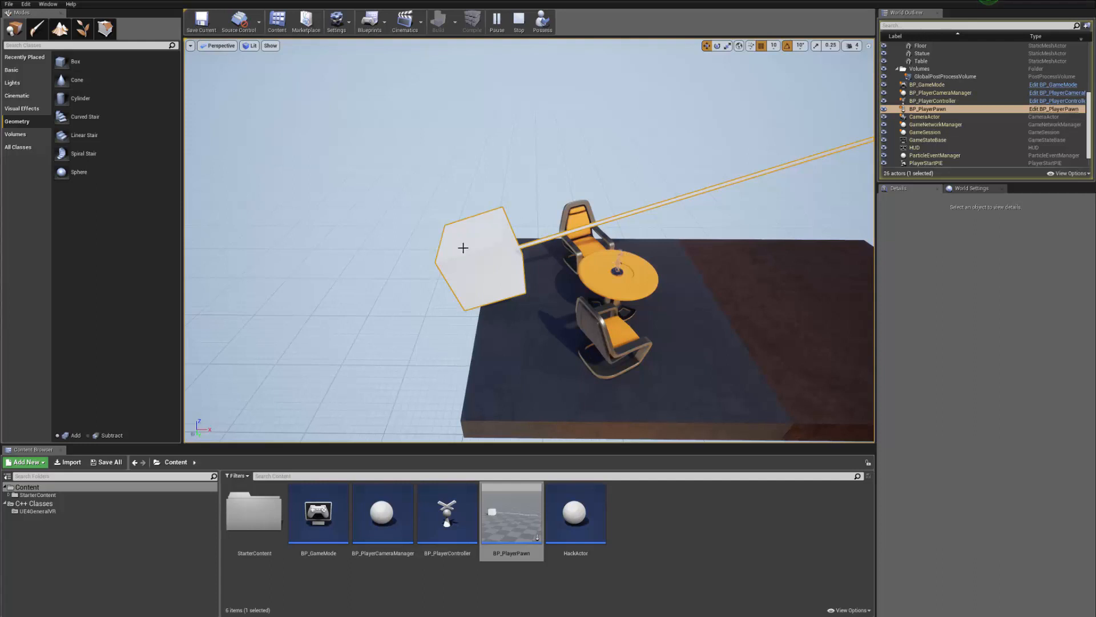
pyautogui.press('a')
pyautogui.moveTo(463, 248); pyautogui.dragTo(528, 257, button='right')
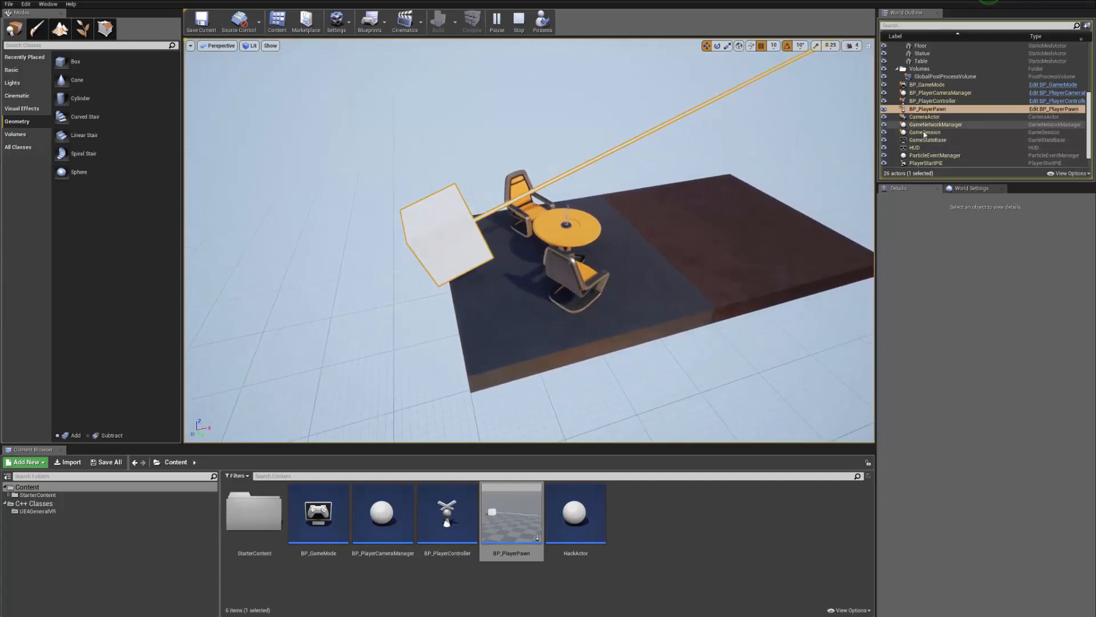
pyautogui.scroll(-1, 925, 154)
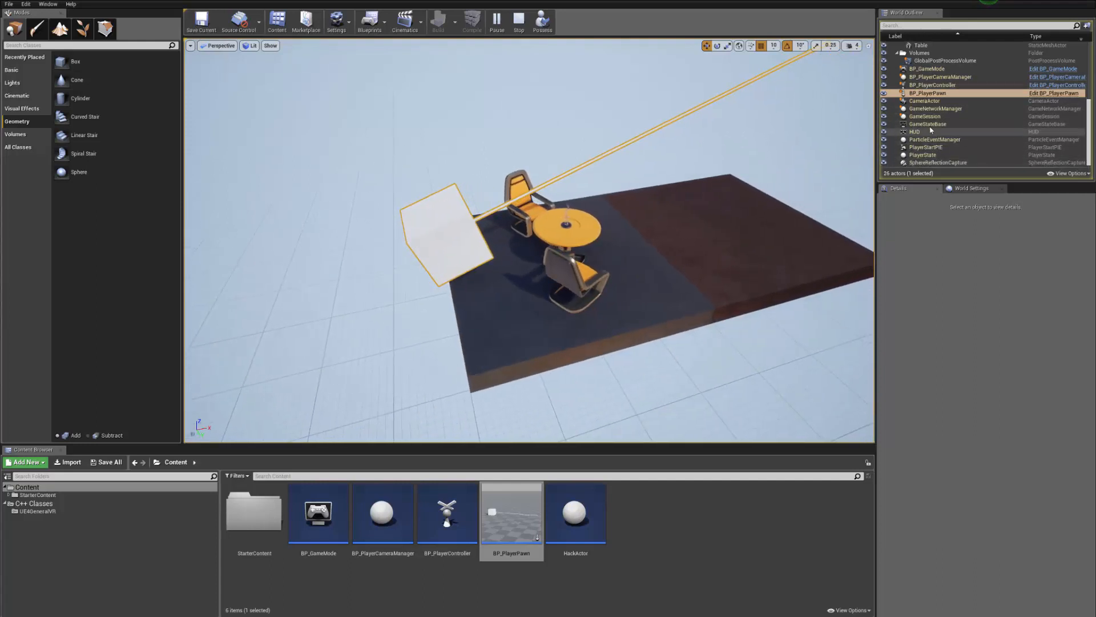
pyautogui.doubleClick(931, 94)
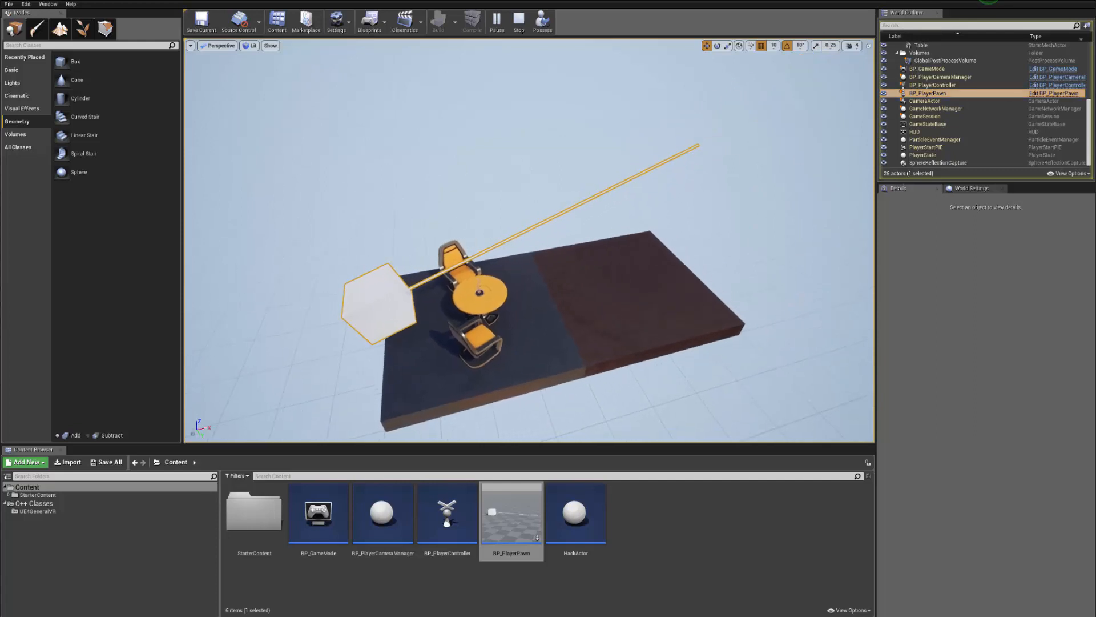
pyautogui.press('Escape')
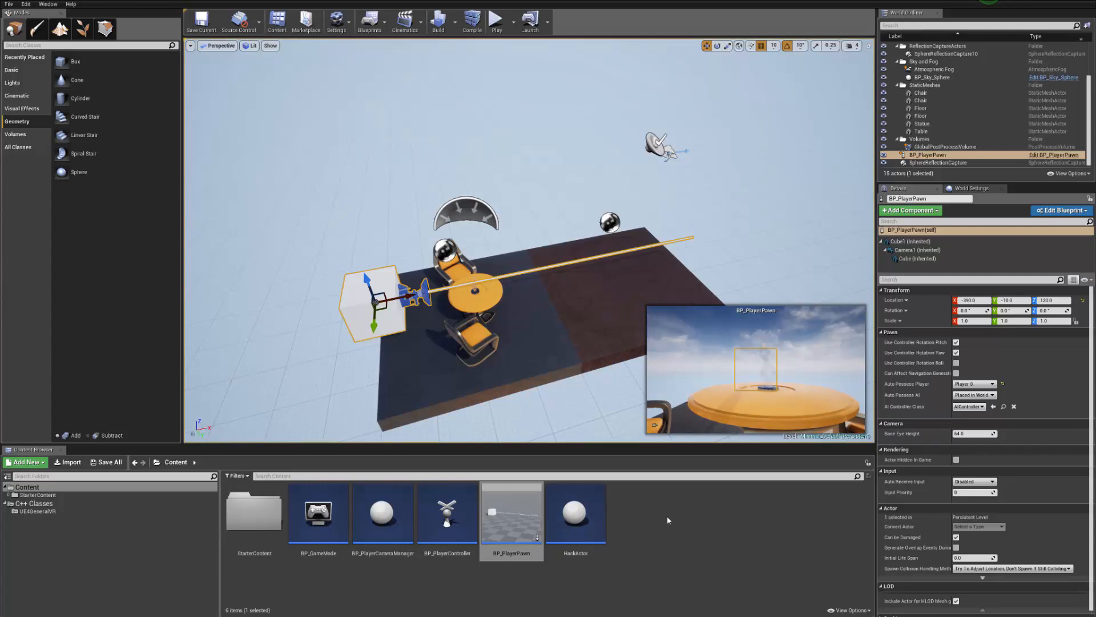
# - Disable Use Controller Rotation Pitch and Use Controller Rotation Yaw in the BP_PlayerPawn defaults and compile the Blueprint
pyautogui.doubleClick(520, 509)
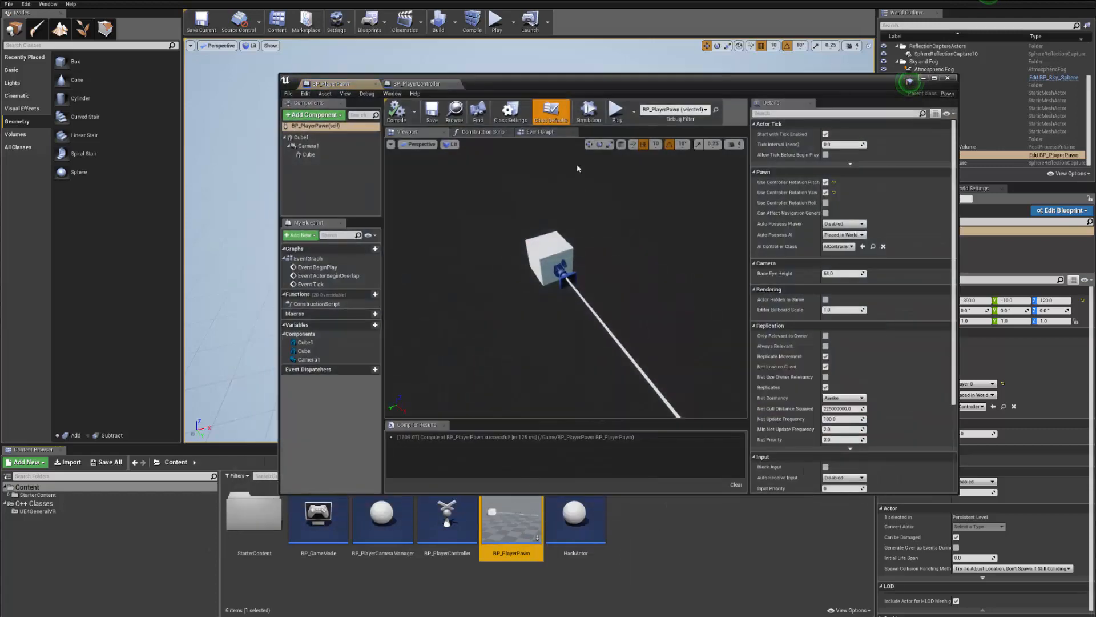
pyautogui.click(311, 127)
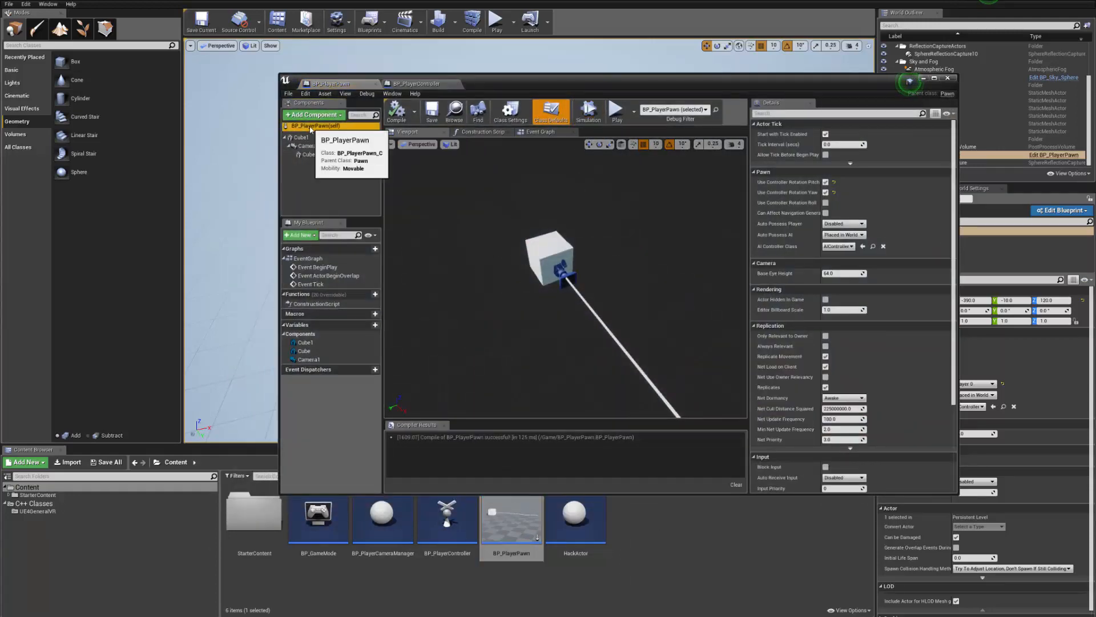
pyautogui.click(826, 182)
pyautogui.click(826, 193)
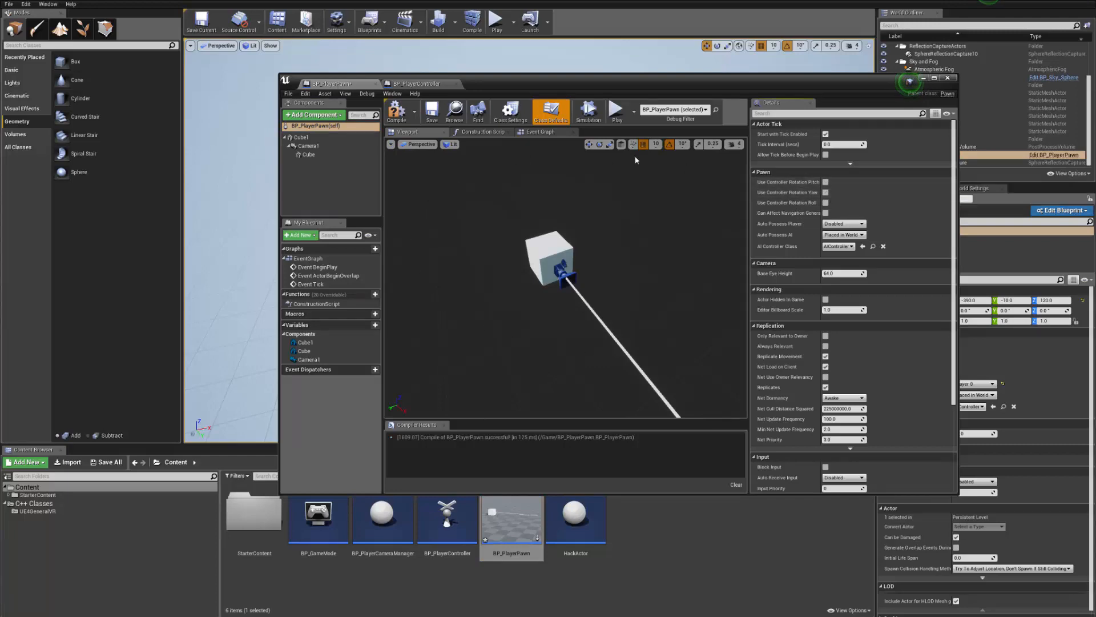
pyautogui.click(396, 111)
# - Clear the view of the level and play it to test looking around without pawn controller rotation, ending the session
pyautogui.moveTo(508, 85); pyautogui.dragTo(0, 103)
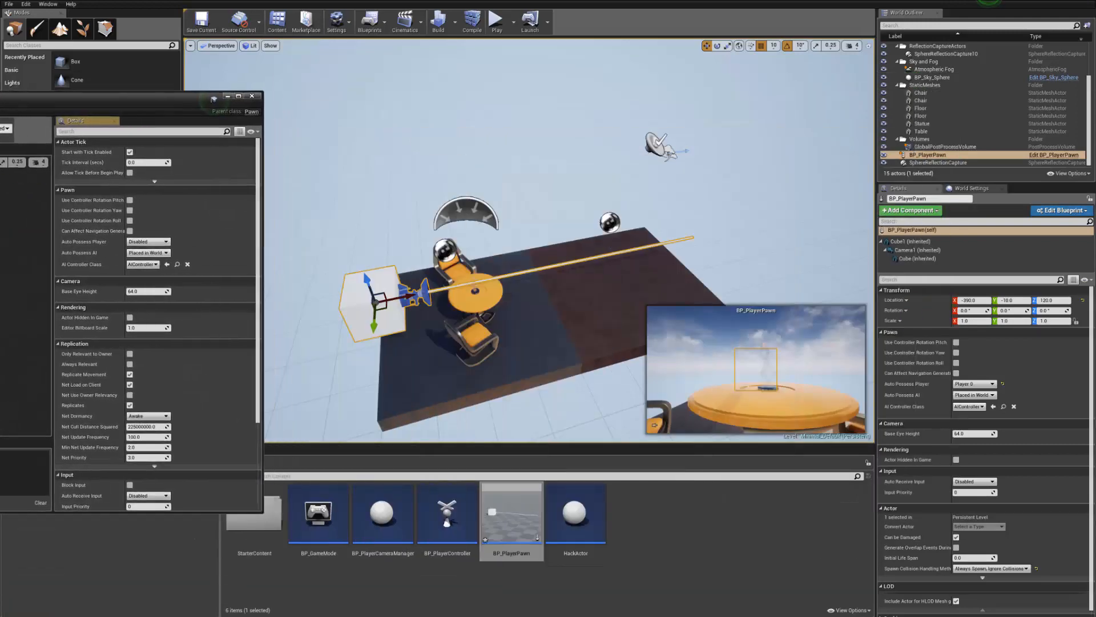
pyautogui.moveTo(214, 98); pyautogui.dragTo(195, 101)
pyautogui.click(496, 21)
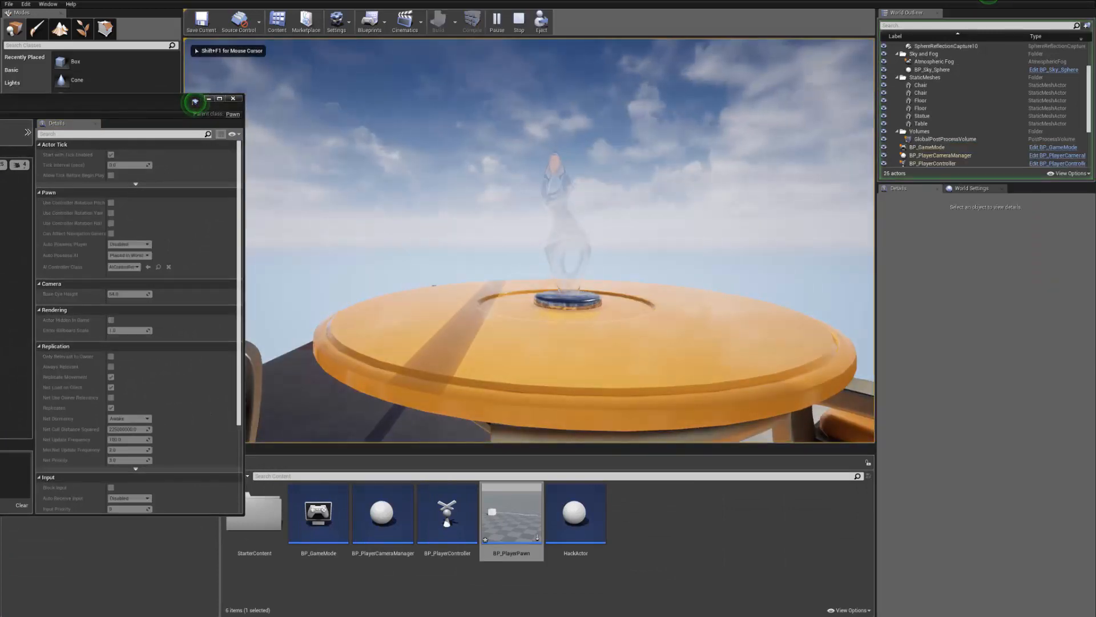
pyautogui.press('Escape')
# - Enable Use Pawn Control Rotation in Camera1's camera options and compile the BP_PlayerPawn Blueprint
pyautogui.moveTo(84, 108); pyautogui.dragTo(795, 123)
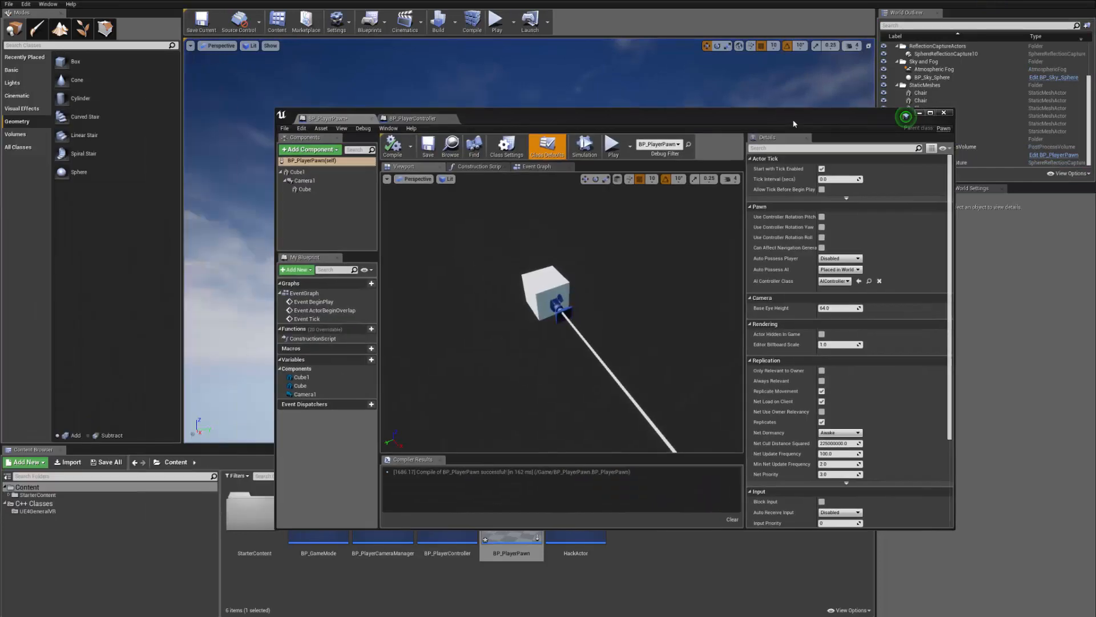
pyautogui.doubleClick(306, 181)
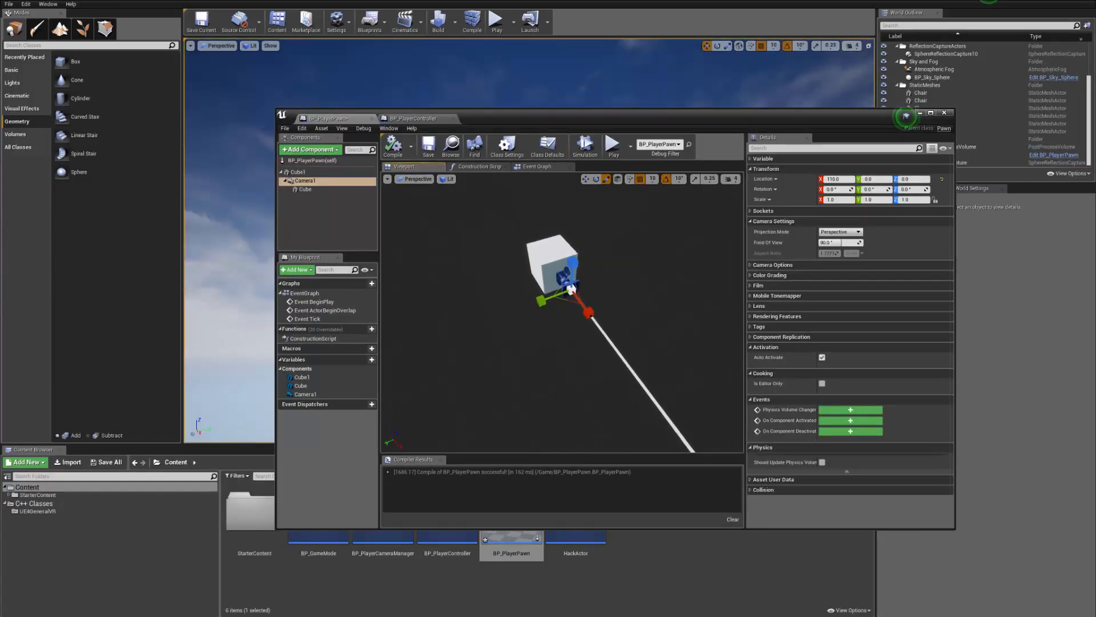
pyautogui.click(306, 182)
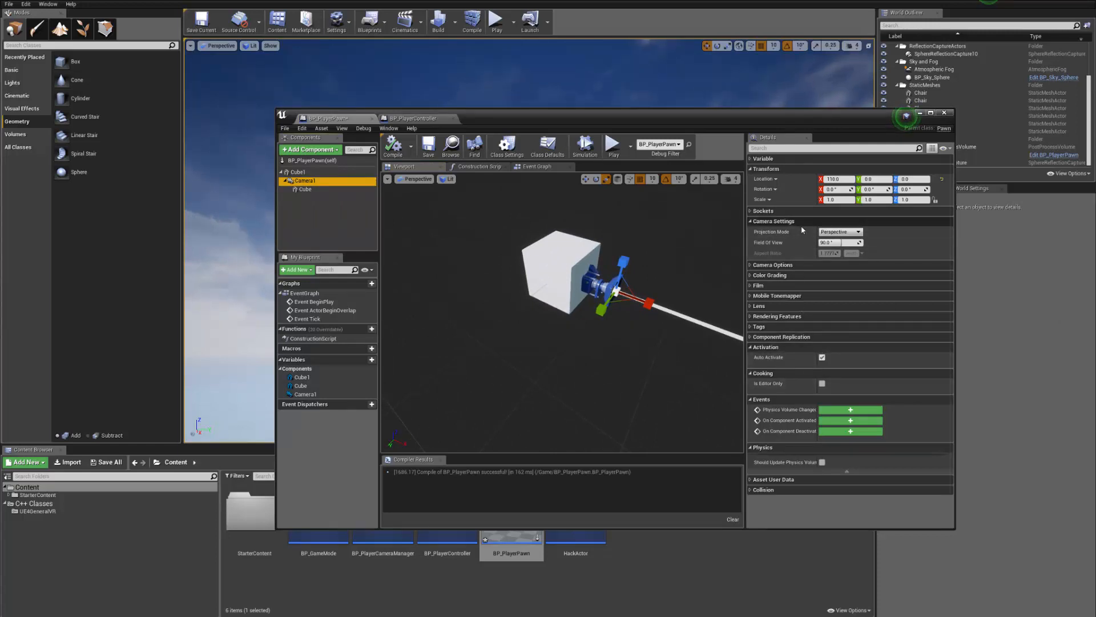
pyautogui.click(768, 264)
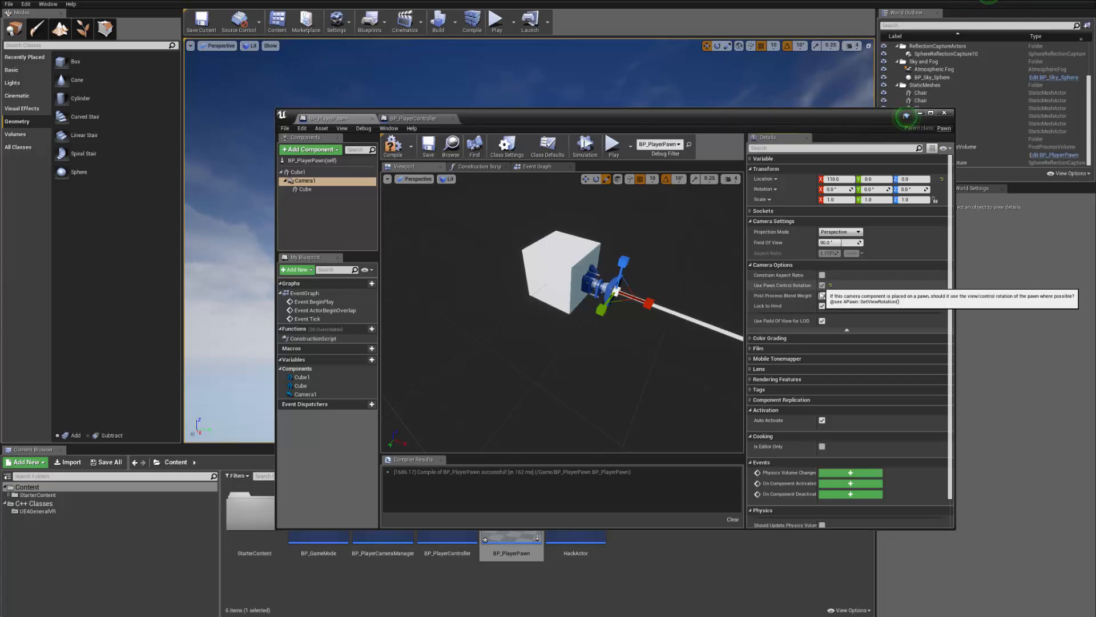
pyautogui.click(822, 285)
pyautogui.click(393, 147)
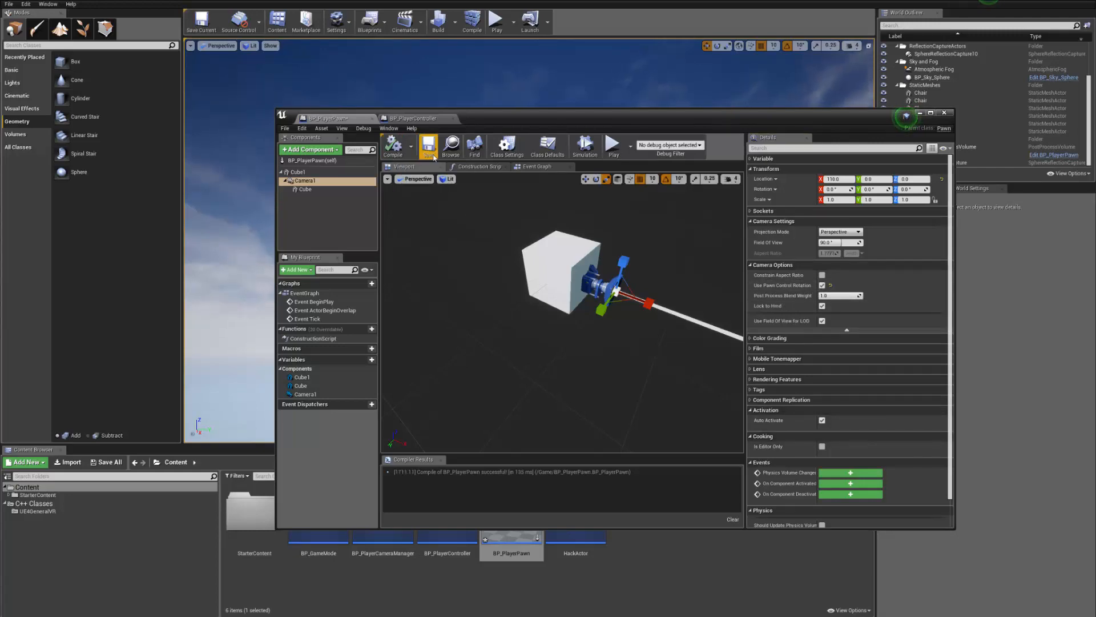
# - Play the level to test looking around with the camera using pawn control rotation, and stop the session
pyautogui.moveTo(801, 127); pyautogui.dragTo(0, 165)
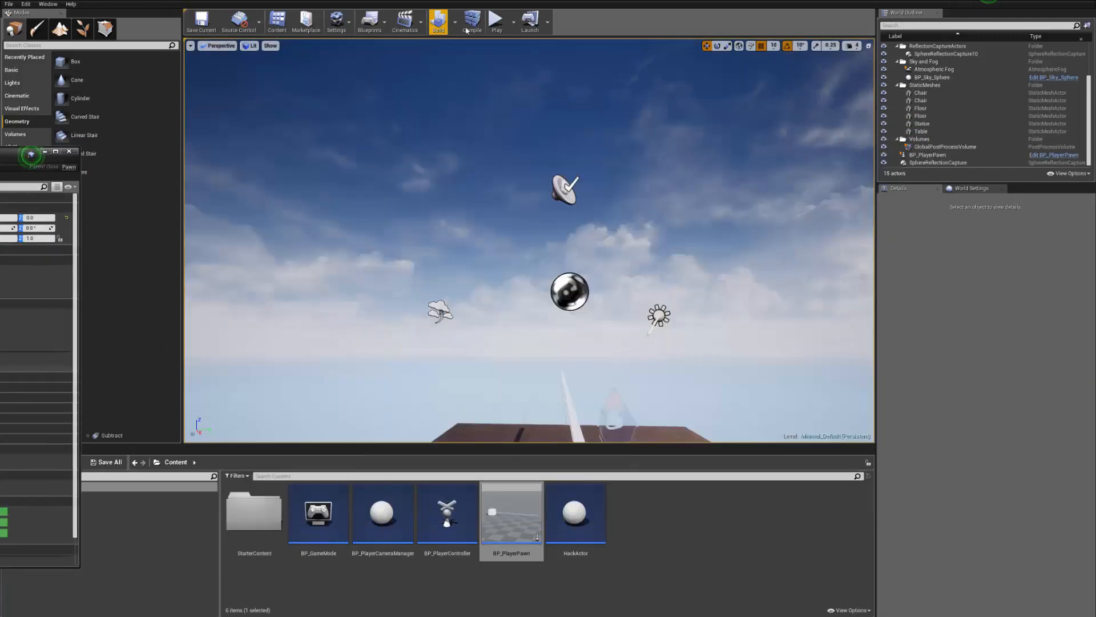
pyautogui.click(496, 21)
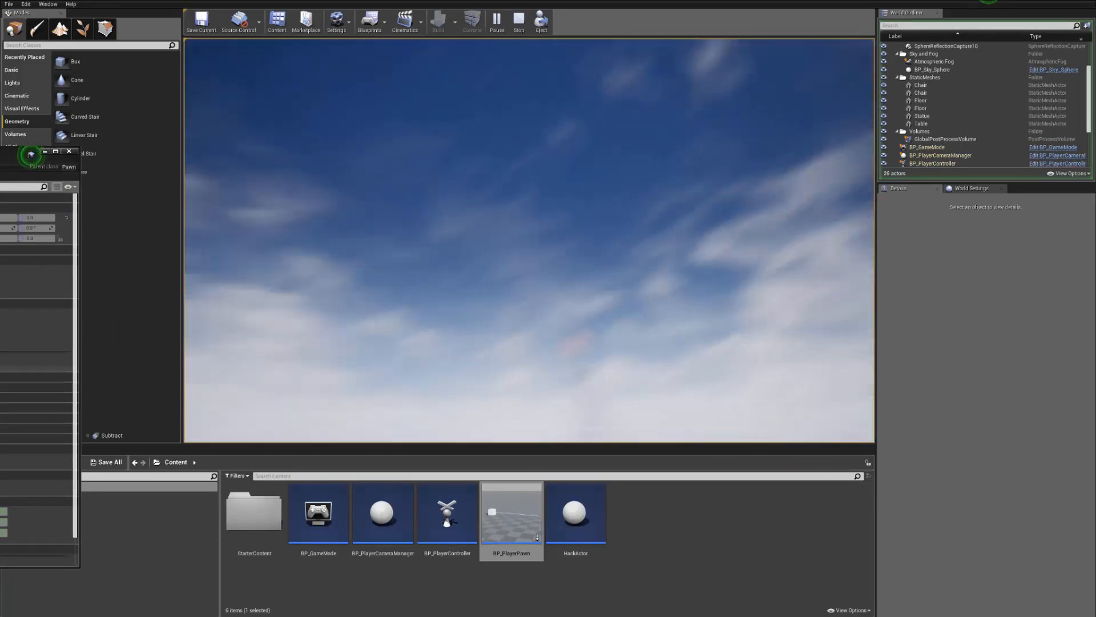
pyautogui.press('Escape')
# - Replay the level and eject from the pawn to view its cube and camera pole from outside
pyautogui.moveTo(2, 157); pyautogui.dragTo(521, 143)
pyautogui.click(566, 138)
pyautogui.click(496, 22)
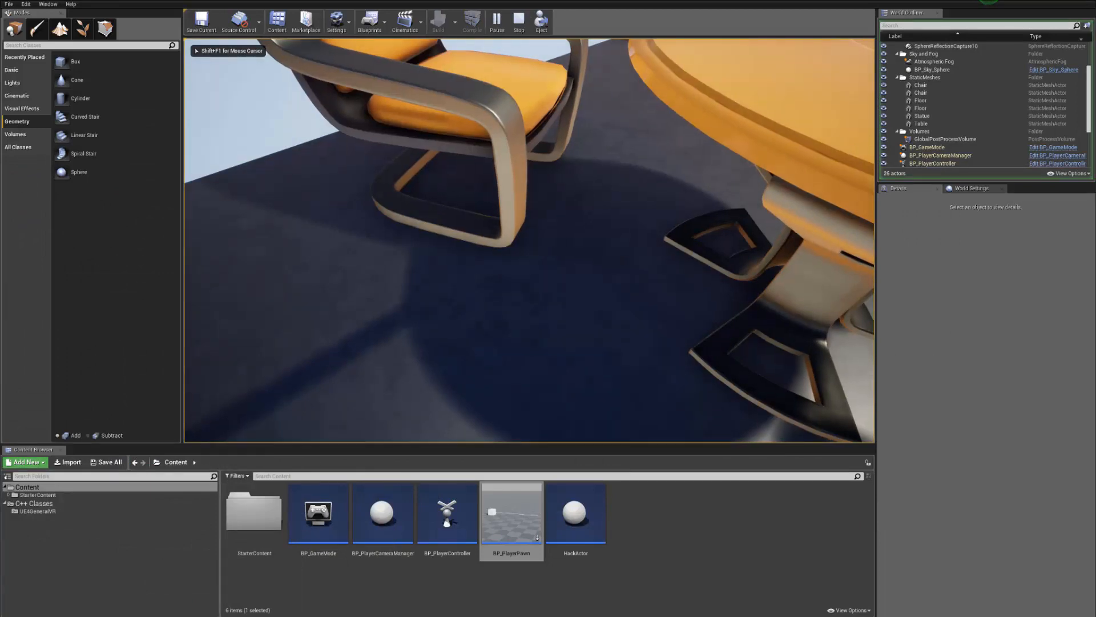
pyautogui.press('F8')
pyautogui.press('s')
pyautogui.moveTo(529, 240); pyautogui.dragTo(582, 243, button='right')
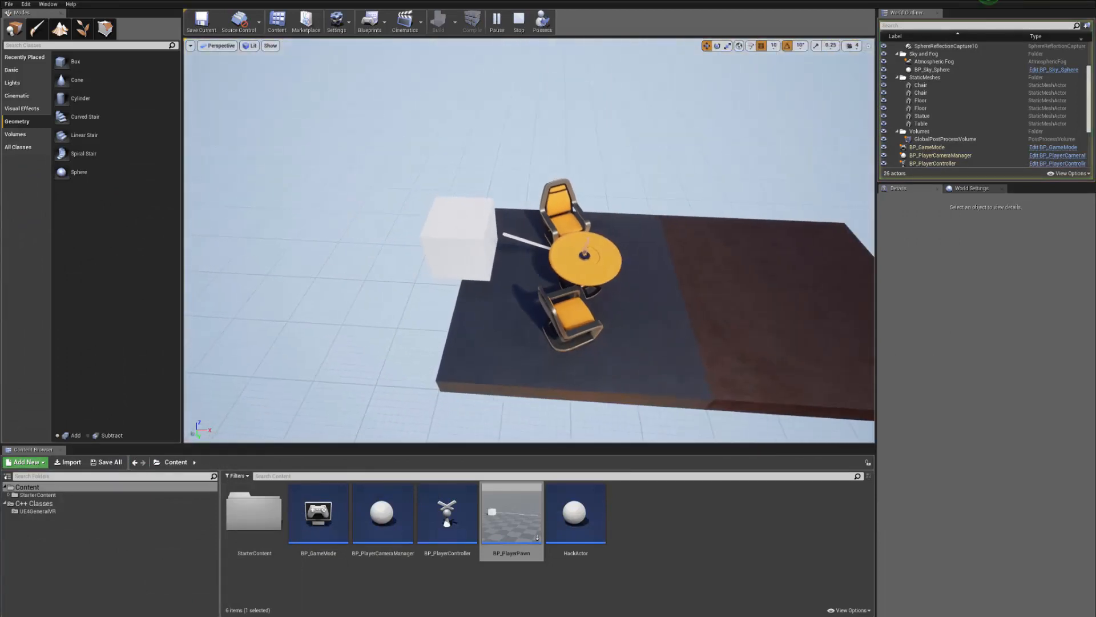
# - Select the BP_PlayerPawn cube during play, compare its orientation with the camera pole up close, and stop playing
pyautogui.click(462, 239)
pyautogui.moveTo(462, 240)
pyautogui.mouseDown(button='right')
pyautogui.moveTo(438, 231)
pyautogui.moveTo(468, 249)
pyautogui.moveTo(454, 240)
pyautogui.mouseUp(button='right')
pyautogui.press('w')
pyautogui.press('w')
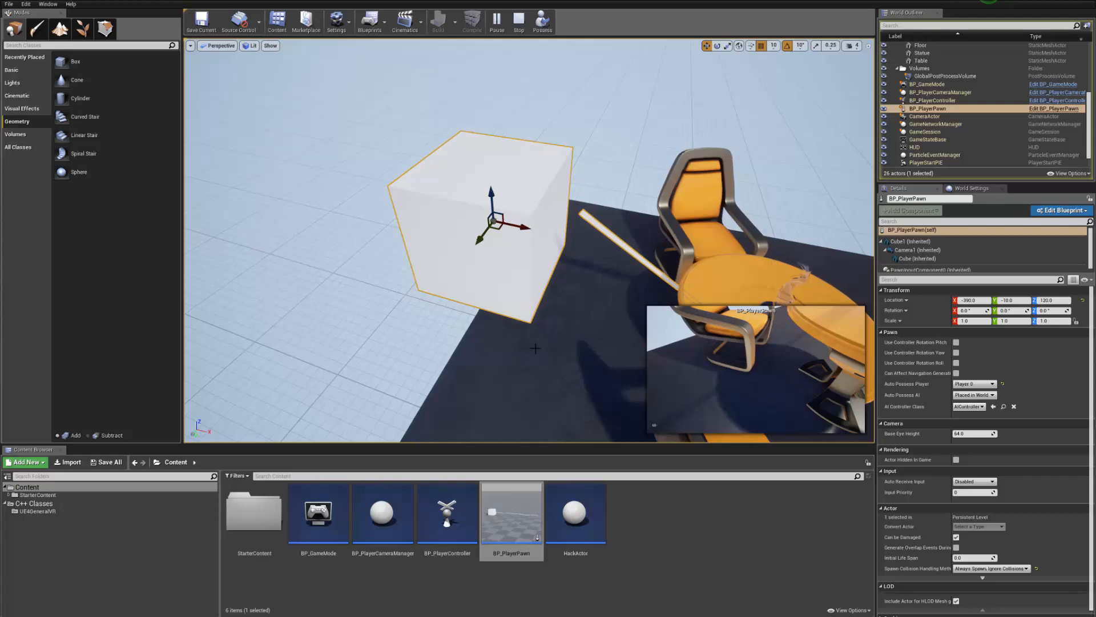
pyautogui.moveTo(549, 193); pyautogui.dragTo(594, 194, button='right')
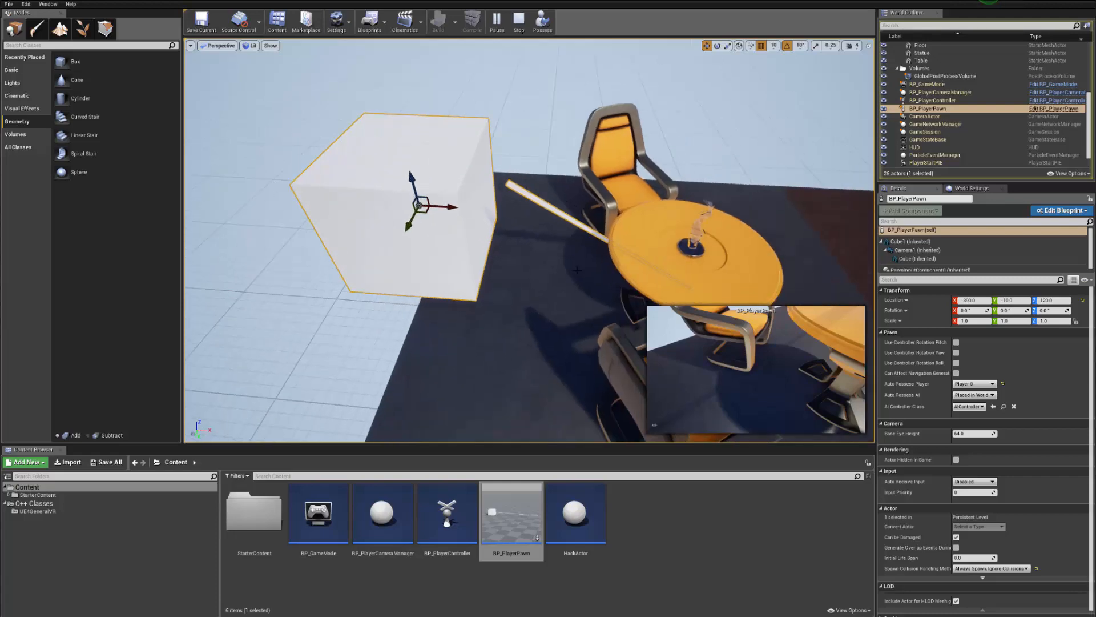
pyautogui.press('Escape')
# - Open BP_PlayerPawn and compare its class-default controller rotation options with Camera1's Use Pawn Control Rotation option
pyautogui.doubleClick(514, 517)
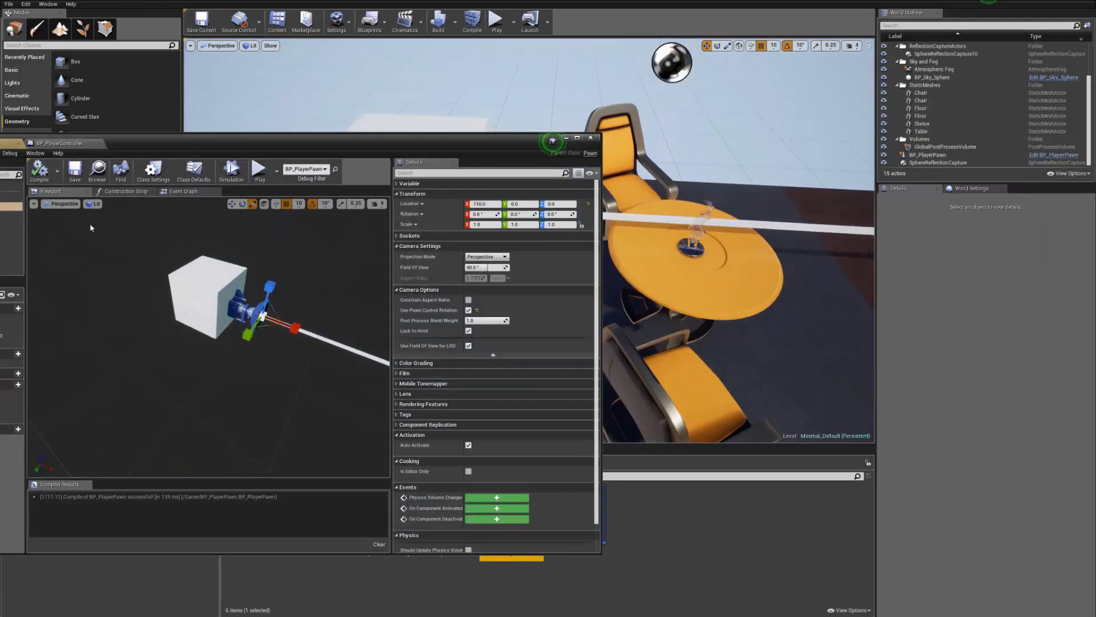
pyautogui.click(194, 171)
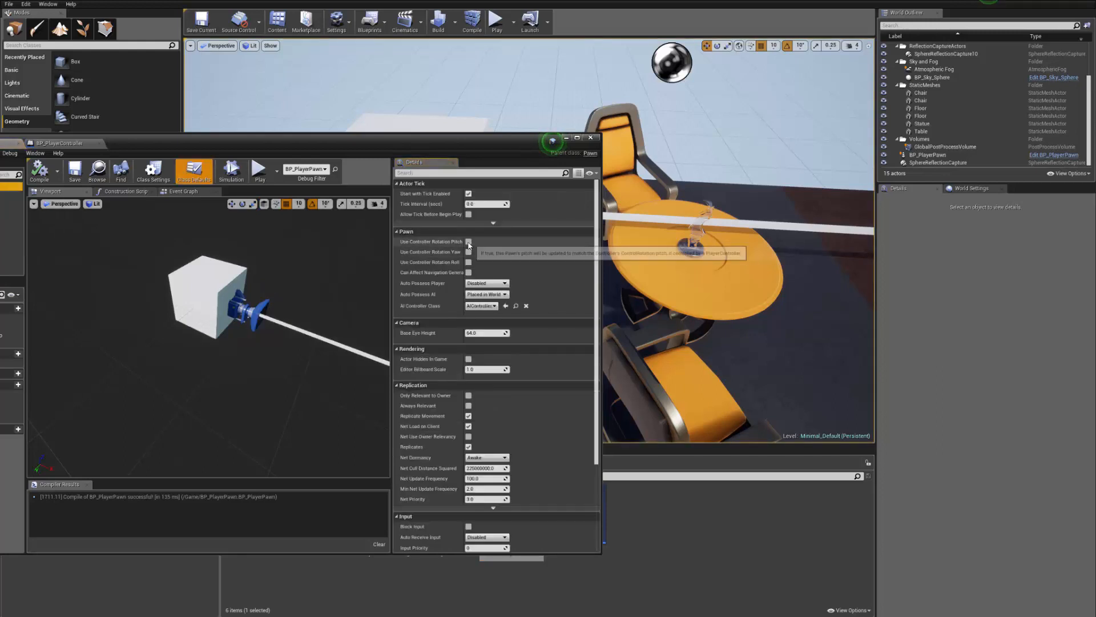
pyautogui.click(11, 206)
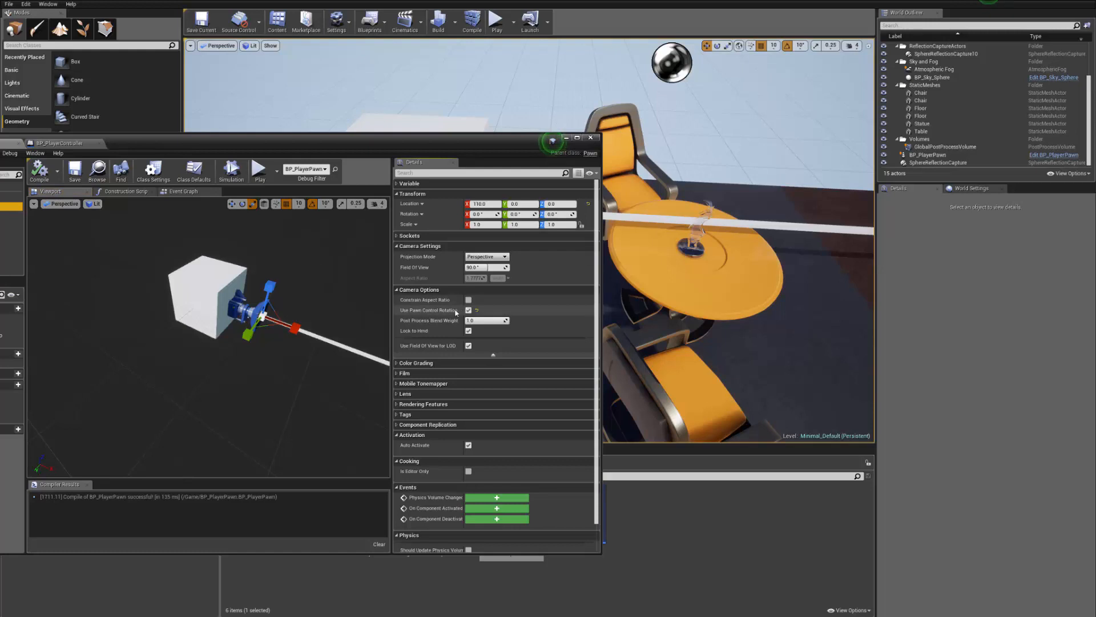
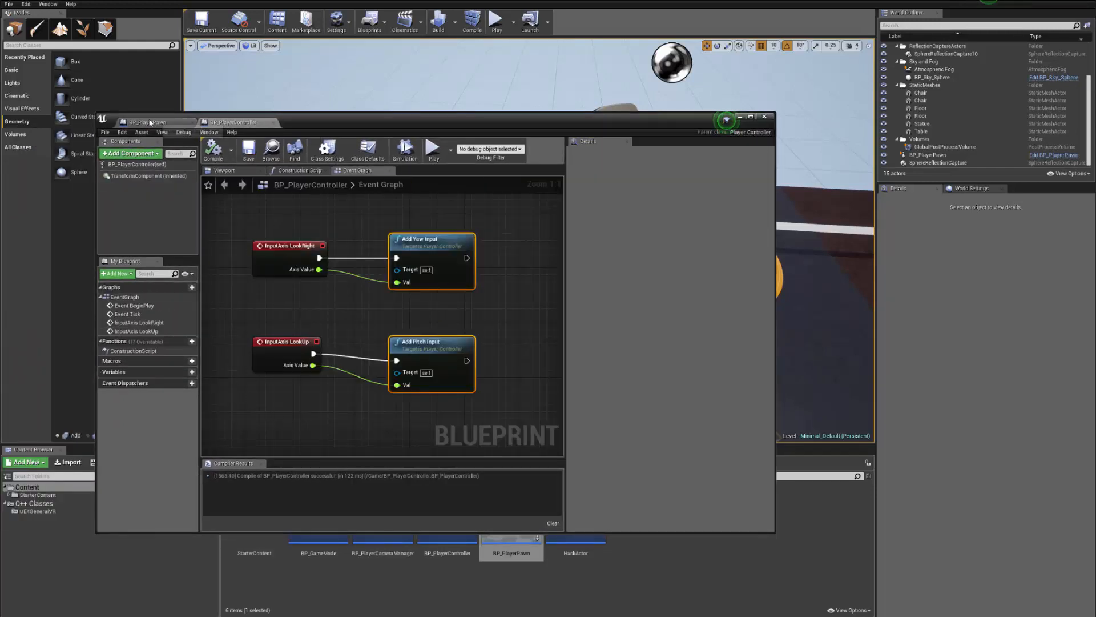
# - Return to the BP_PlayerPawn Blueprint and review Camera1's options and the pawn's own controller rotation settings
pyautogui.click(150, 122)
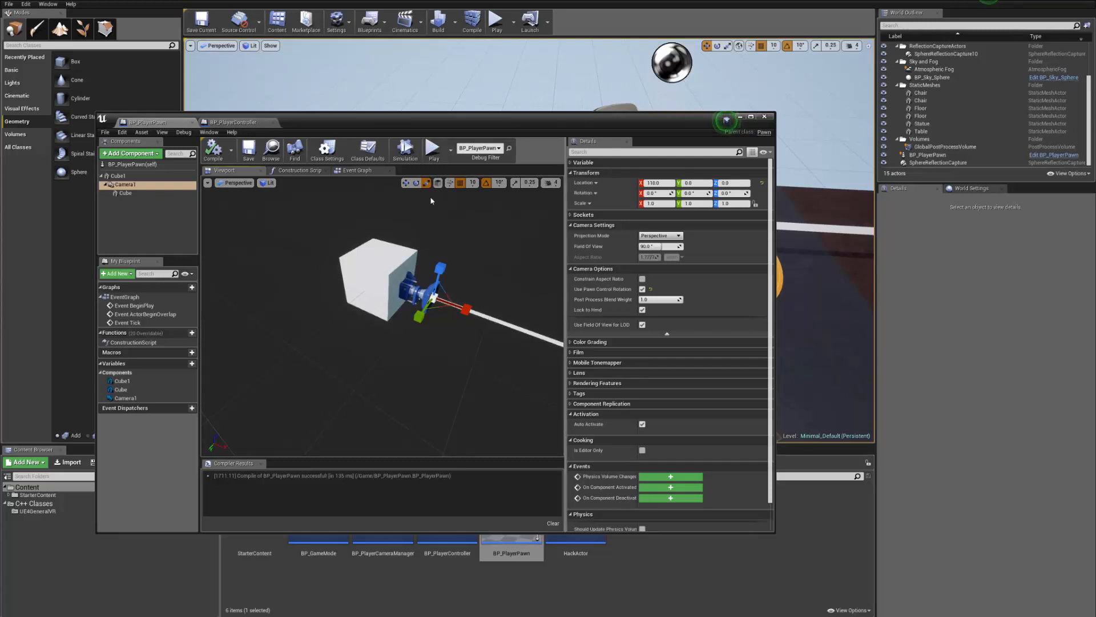
pyautogui.click(132, 164)
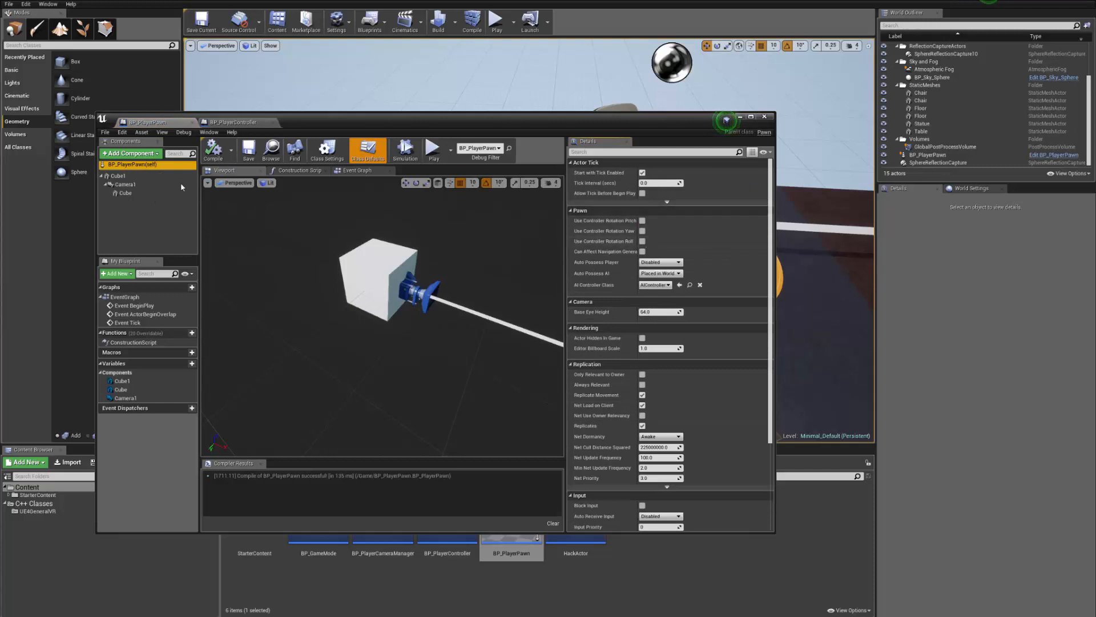
pyautogui.click(125, 184)
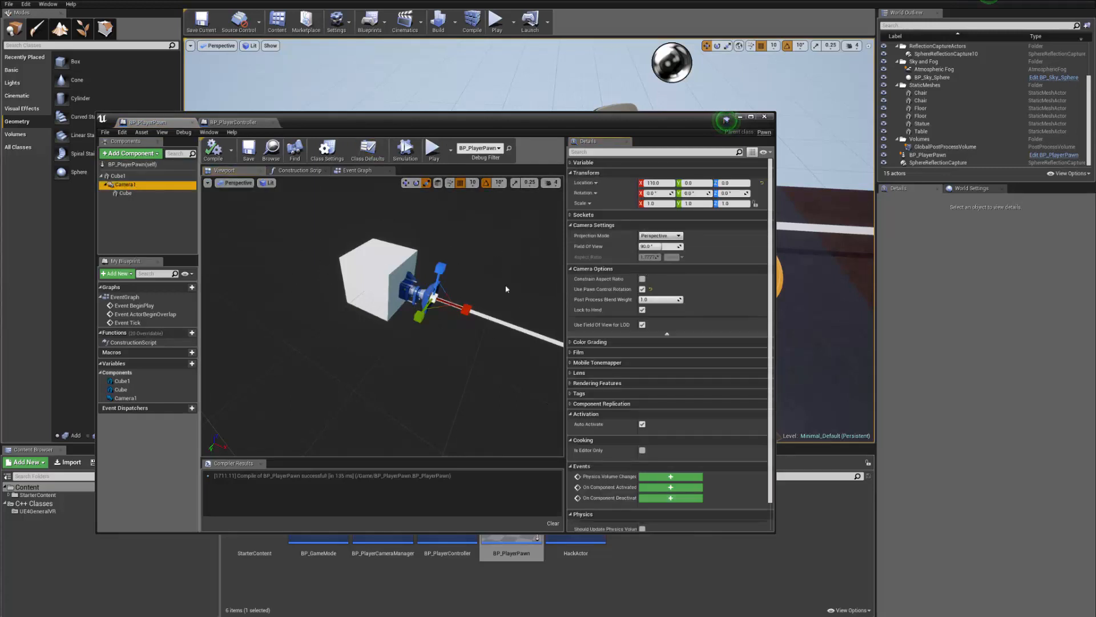
pyautogui.moveTo(418, 250); pyautogui.dragTo(485, 255, button='right')
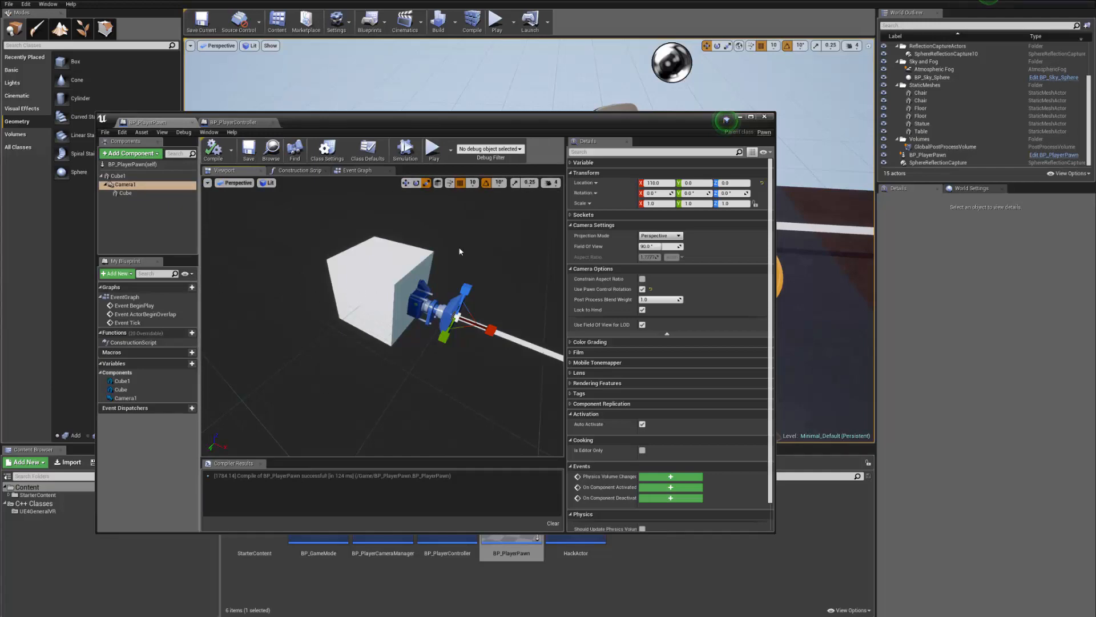
pyautogui.moveTo(571, 118); pyautogui.dragTo(366, 142)
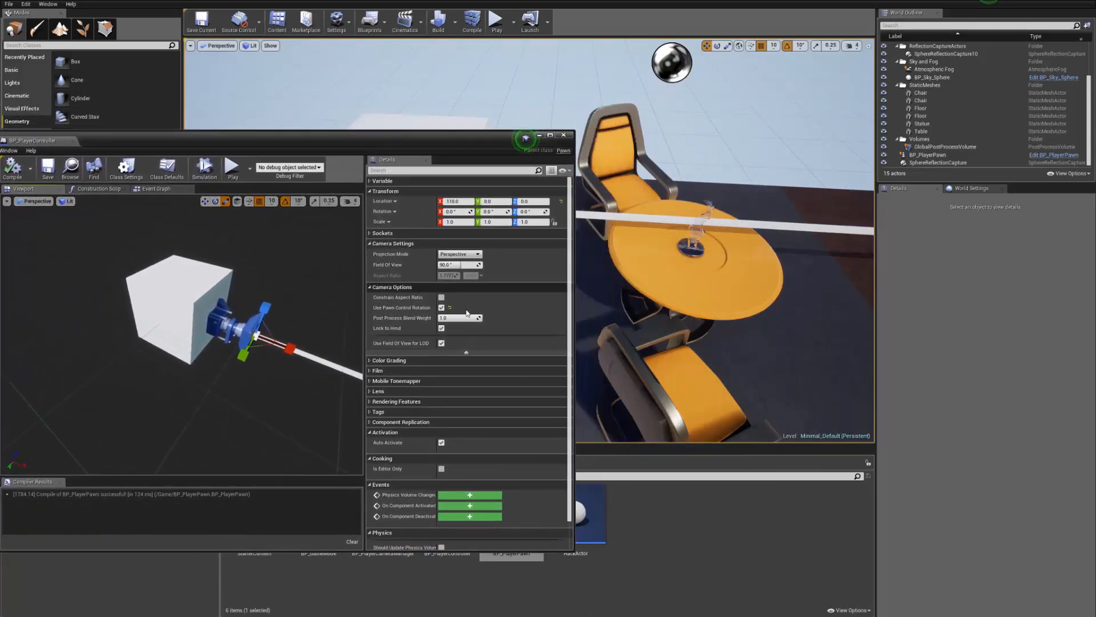
pyautogui.click(167, 168)
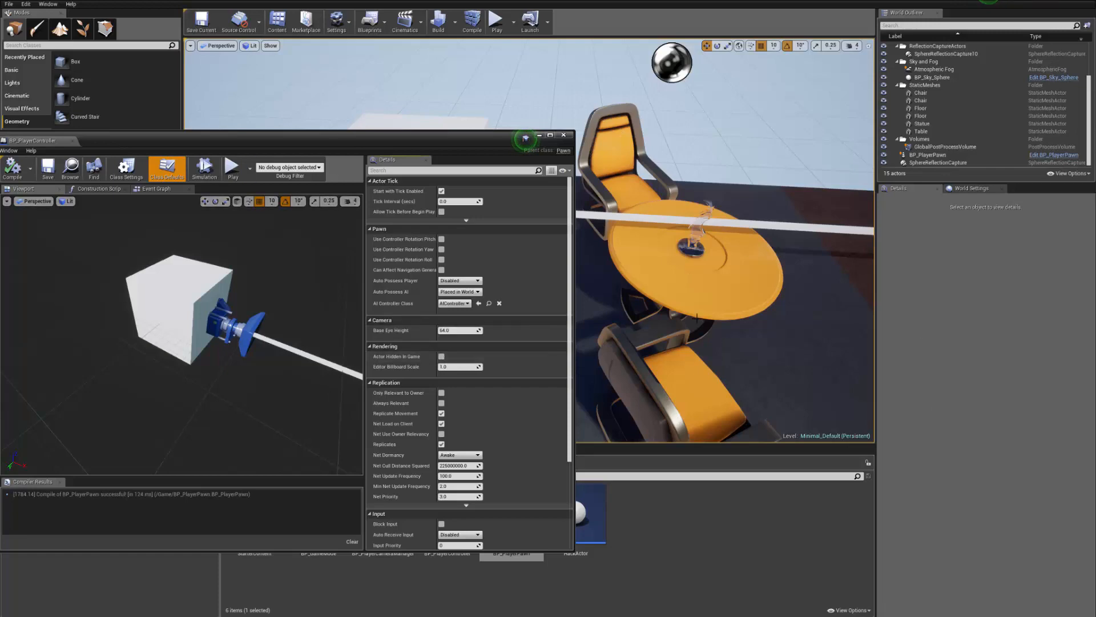
pyautogui.moveTo(389, 142); pyautogui.dragTo(797, 99)
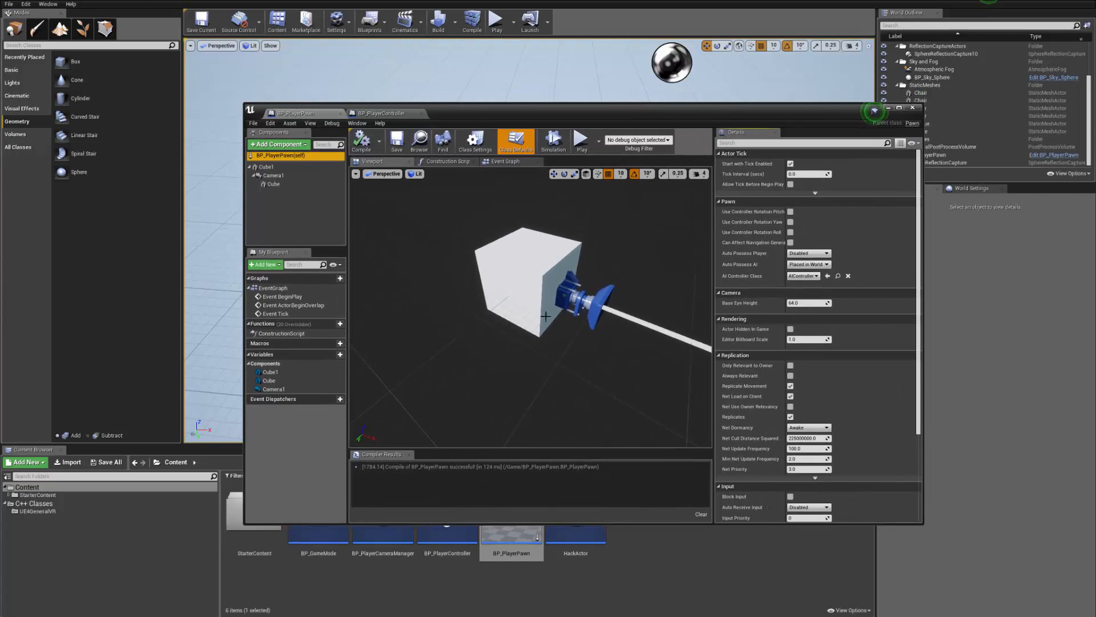
# - Examine the BP_PlayerPawn cube and attached camera from several angles, and put the Blueprint editor away to reveal the level
pyautogui.moveTo(605, 247); pyautogui.dragTo(719, 256, button='right')
pyautogui.moveTo(531, 309); pyautogui.dragTo(502, 325, button='right')
pyautogui.moveTo(502, 285); pyautogui.dragTo(497, 252, button='right')
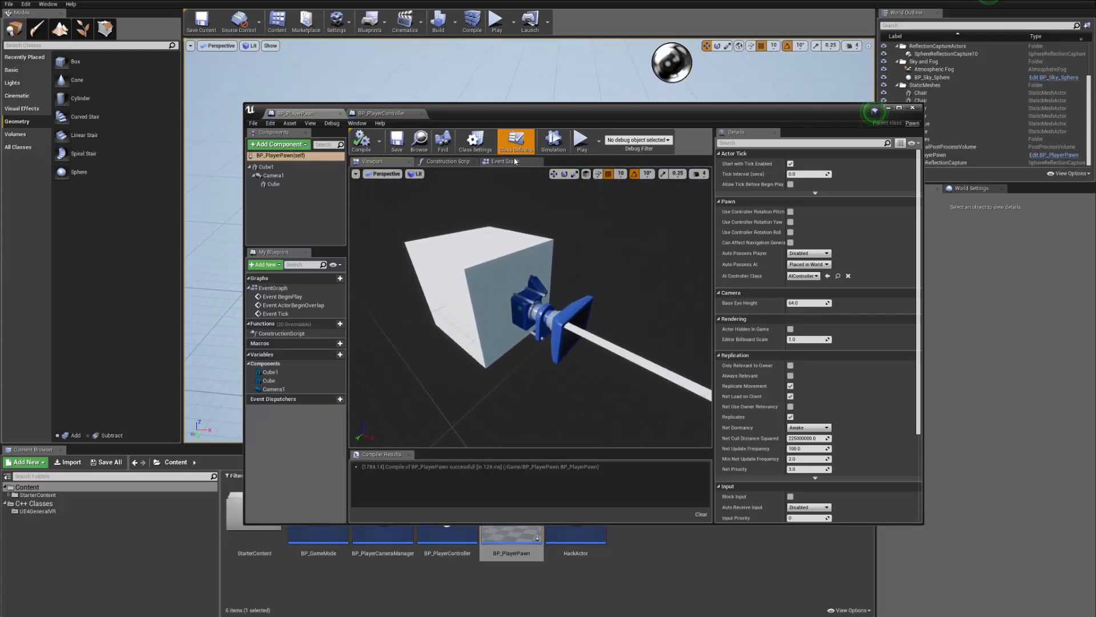
pyautogui.moveTo(531, 267)
pyautogui.mouseDown(button='right')
pyautogui.moveTo(574, 257)
pyautogui.moveTo(532, 282)
pyautogui.mouseUp(button='right')
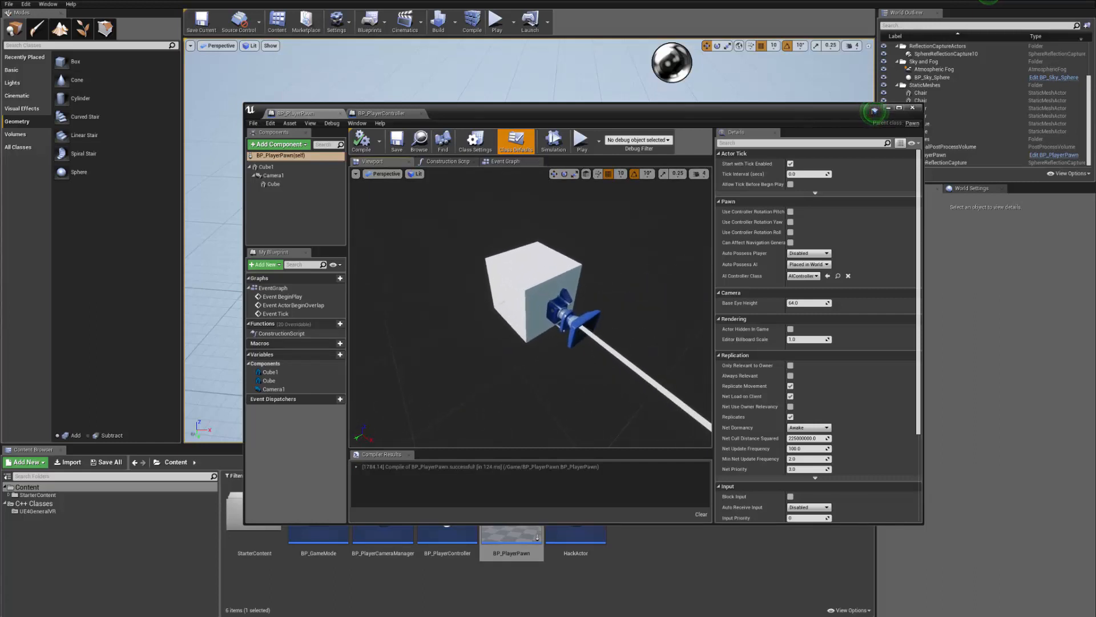
pyautogui.moveTo(634, 74); pyautogui.dragTo(577, 83, button='right')
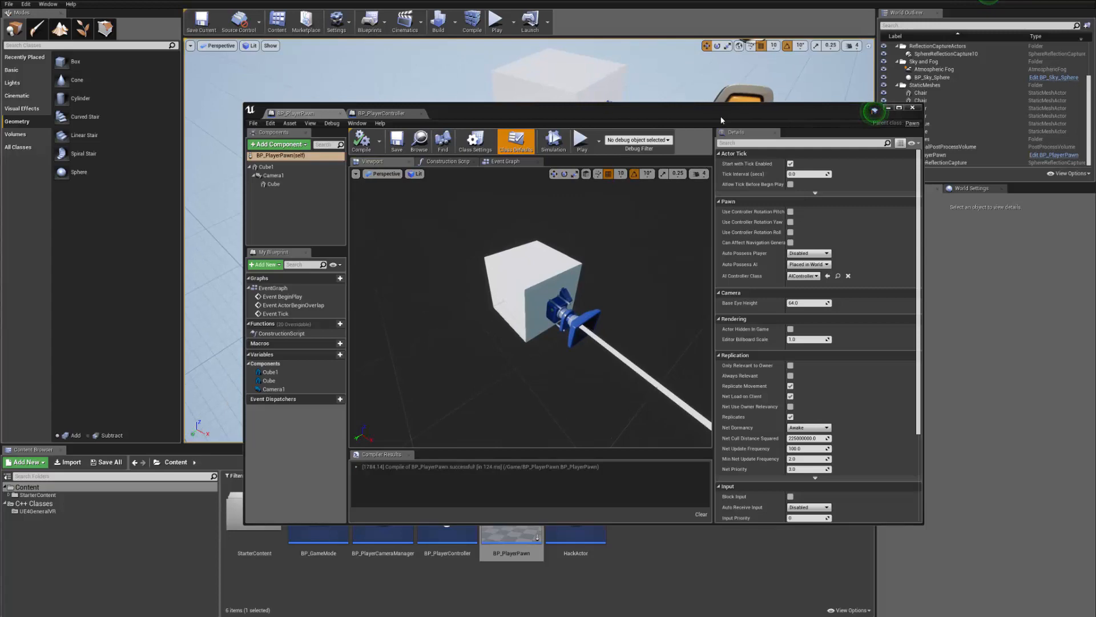
pyautogui.moveTo(717, 113); pyautogui.dragTo(328, 155)
pyautogui.click(528, 152)
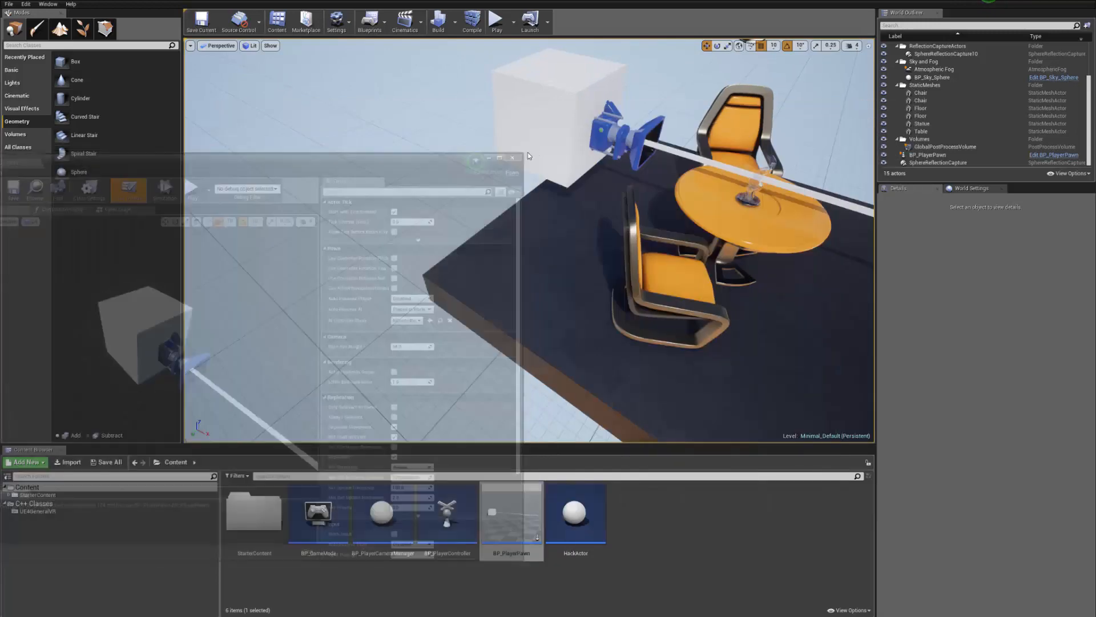
# - Survey the level around the pawn's cube, camera pole, table and floor from several viewpoints
pyautogui.moveTo(571, 188); pyautogui.dragTo(397, 193, button='right')
pyautogui.click(675, 533)
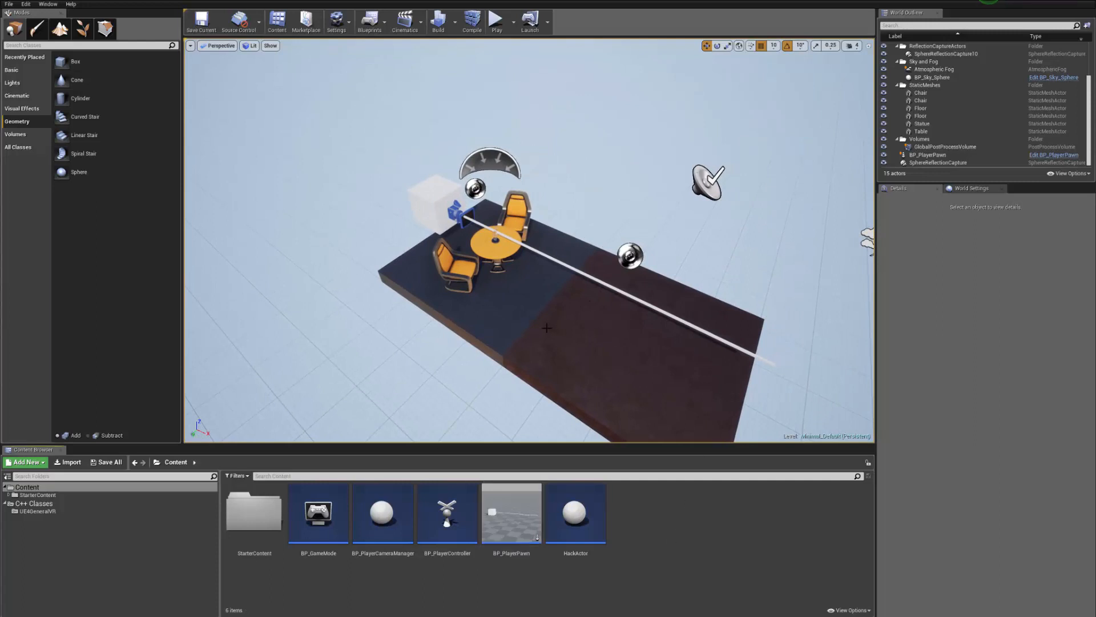
pyautogui.moveTo(748, 291); pyautogui.dragTo(804, 266, button='right')
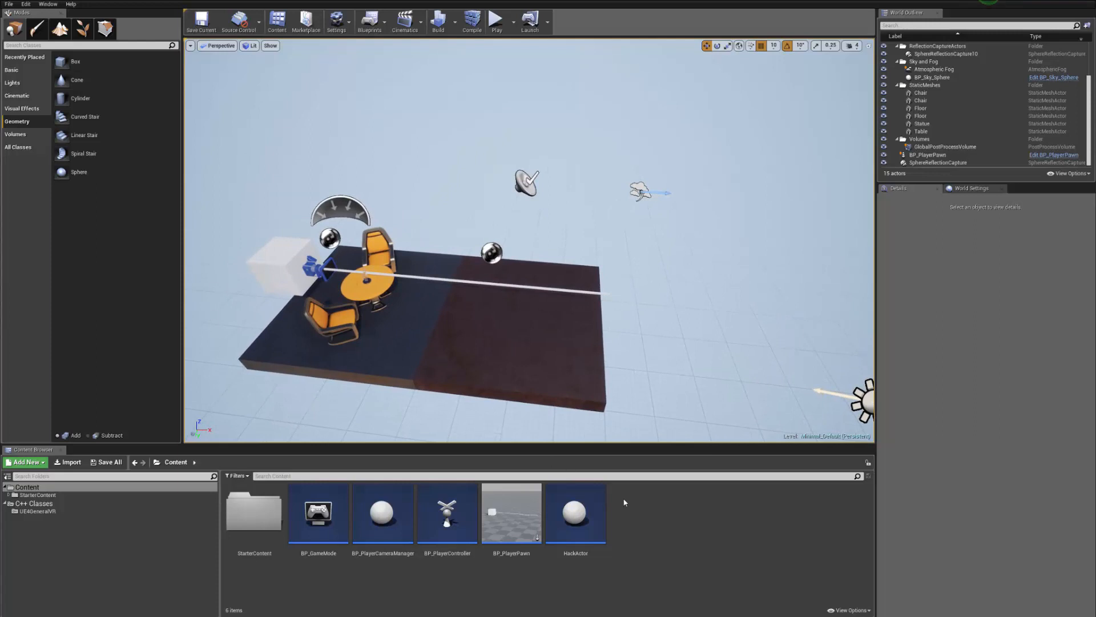
pyautogui.moveTo(650, 274); pyautogui.dragTo(596, 277, button='right')
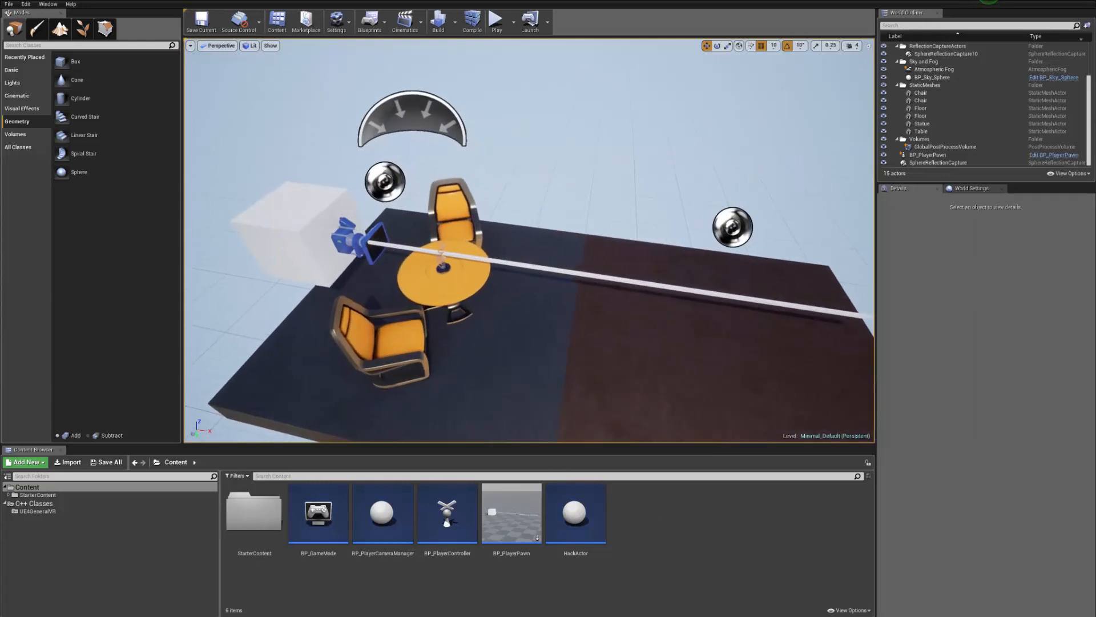
pyautogui.moveTo(681, 378); pyautogui.dragTo(680, 378, button='right')
pyautogui.moveTo(540, 371); pyautogui.dragTo(538, 369, button='right')
pyautogui.scroll(-3, 538, 369)
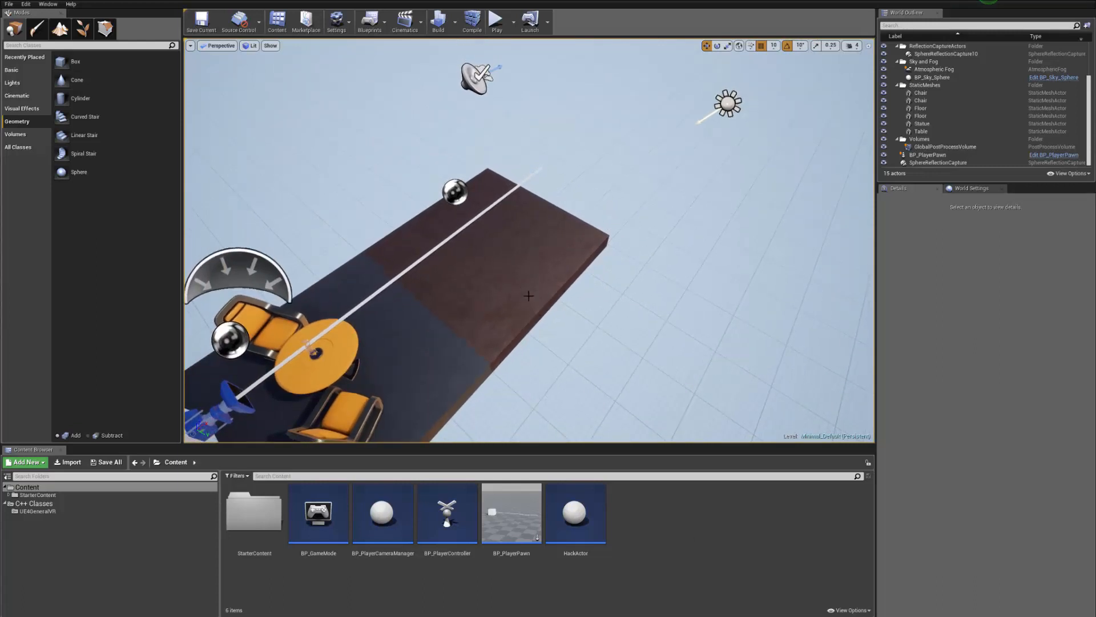
# - Rename the HackActor Blueprint as TeleportTarget
pyautogui.rightClick(683, 505)
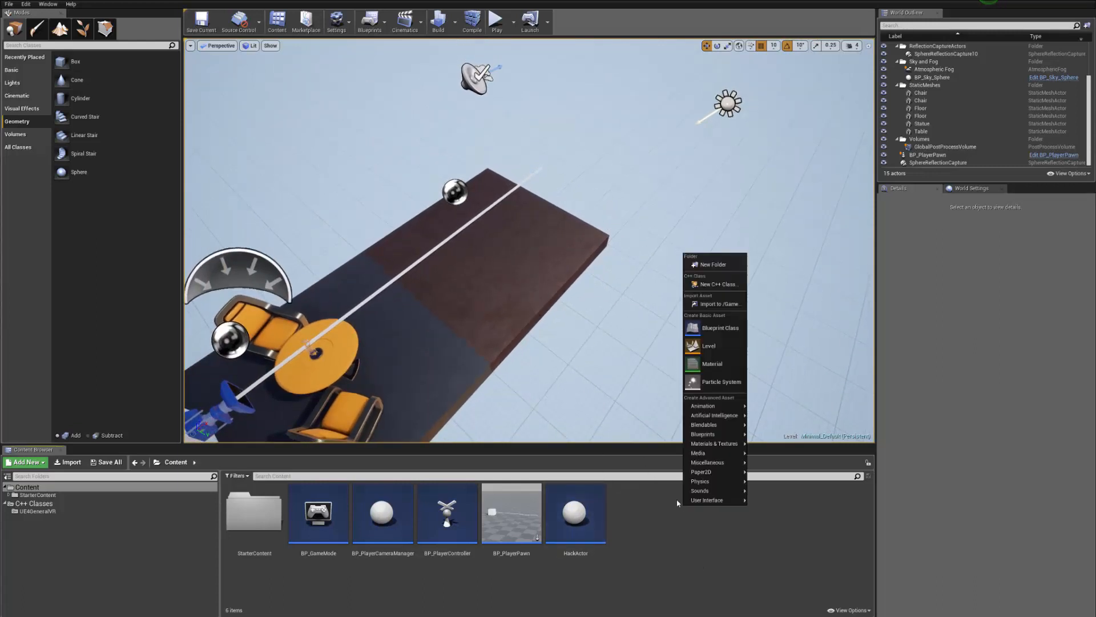
pyautogui.click(680, 409)
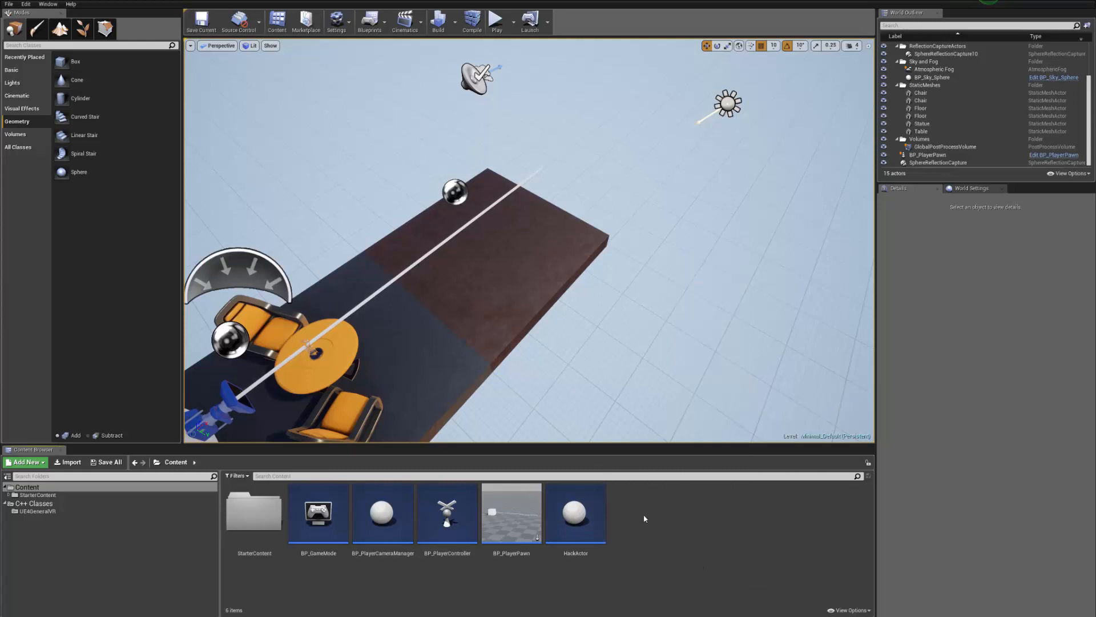
pyautogui.click(576, 517)
pyautogui.click(584, 553)
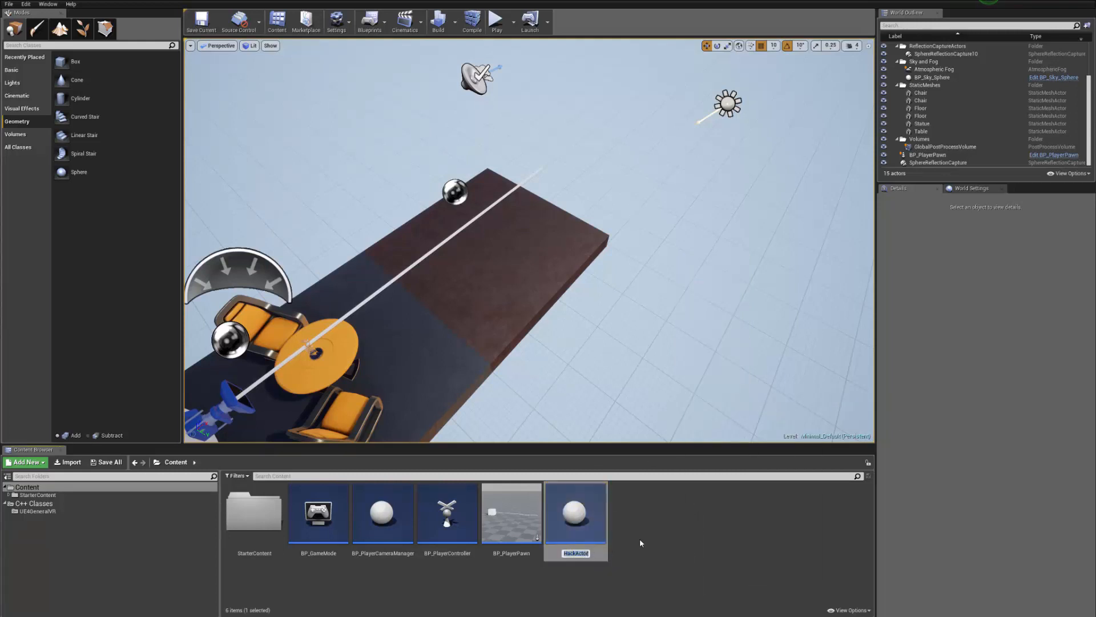
pyautogui.write('TeleportTarget')
pyautogui.press('Return')
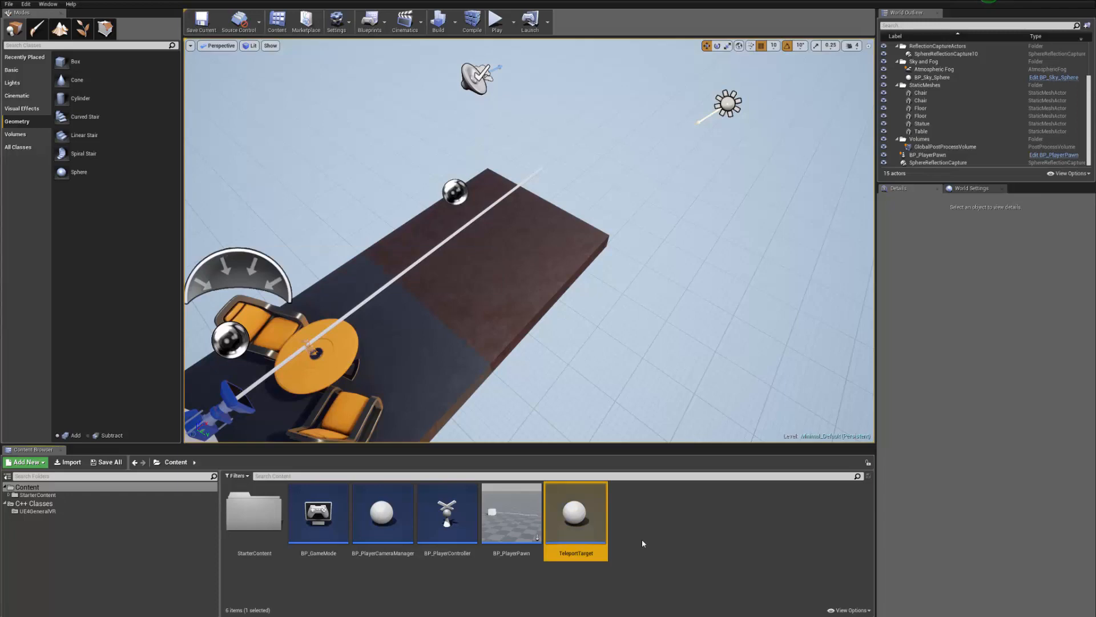
# - Open TeleportTarget in the full Blueprint editor and add a Cube and a Sphere component
pyautogui.doubleClick(574, 514)
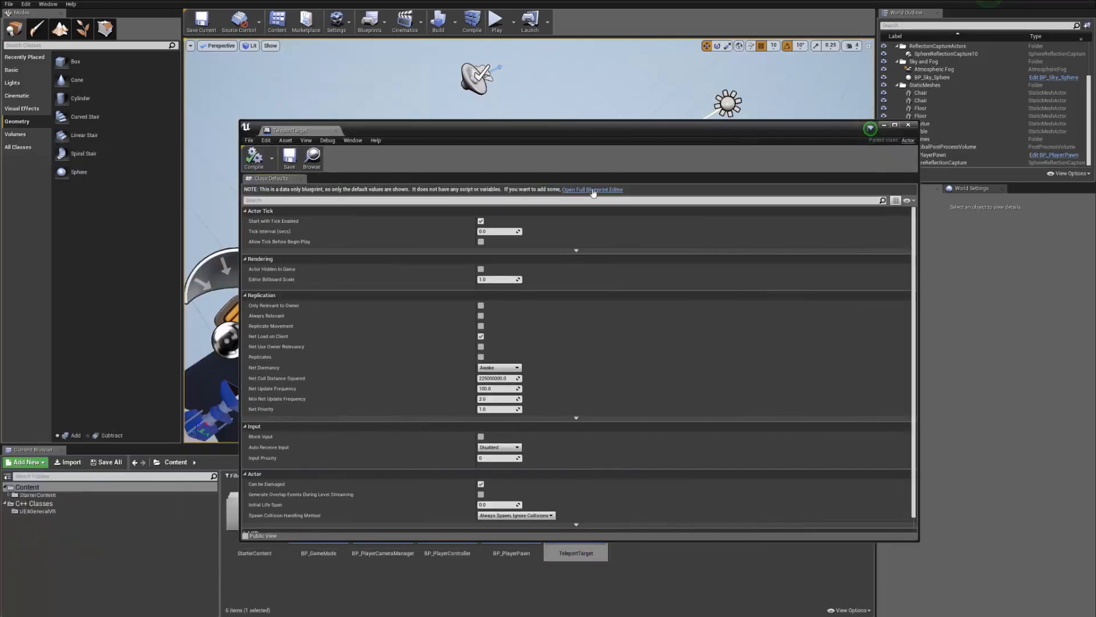
pyautogui.click(592, 190)
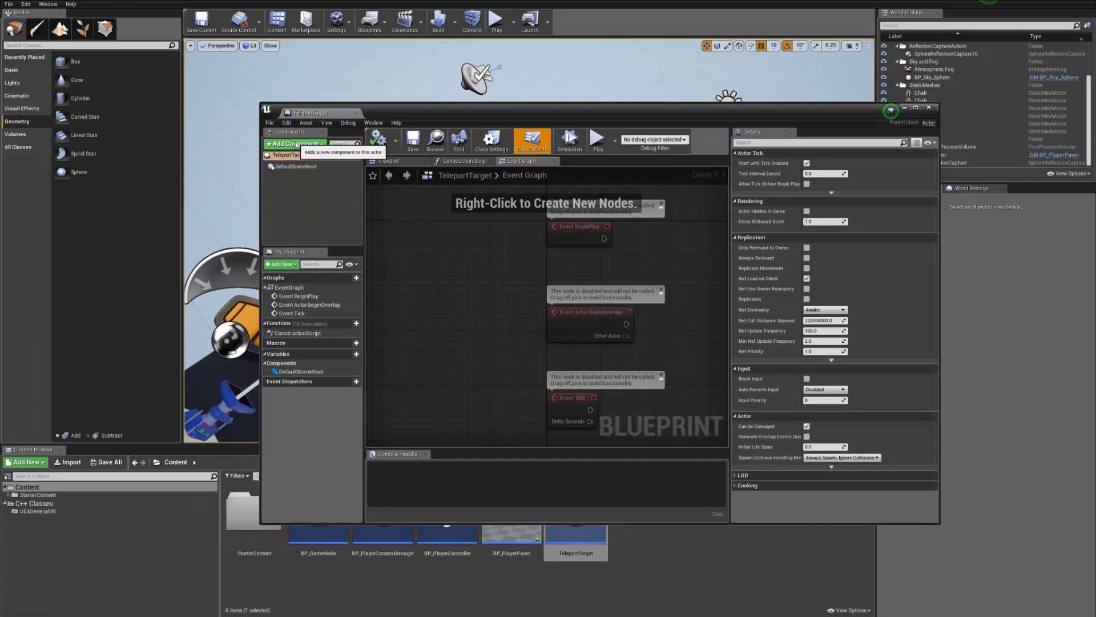
pyautogui.click(295, 146)
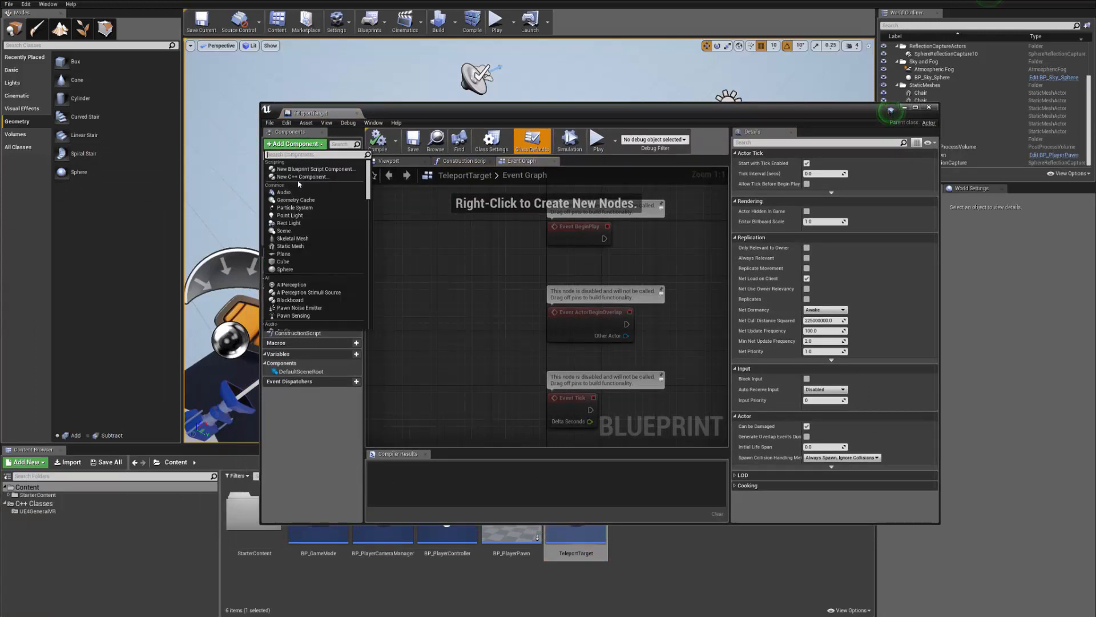
pyautogui.click(298, 261)
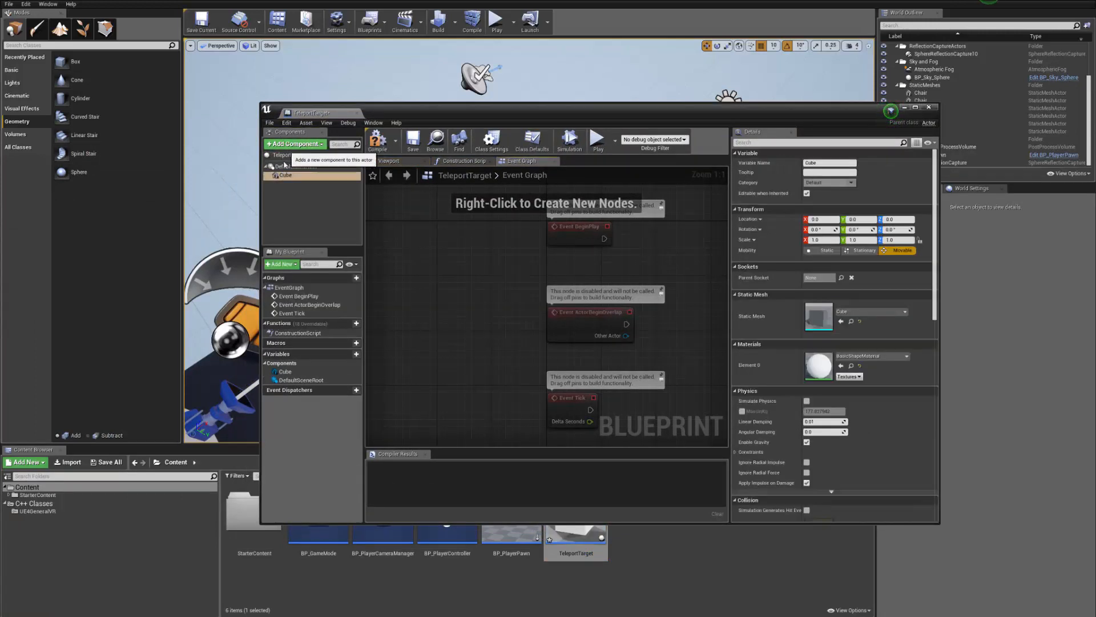
pyautogui.click(292, 144)
pyautogui.click(302, 271)
pyautogui.click(308, 233)
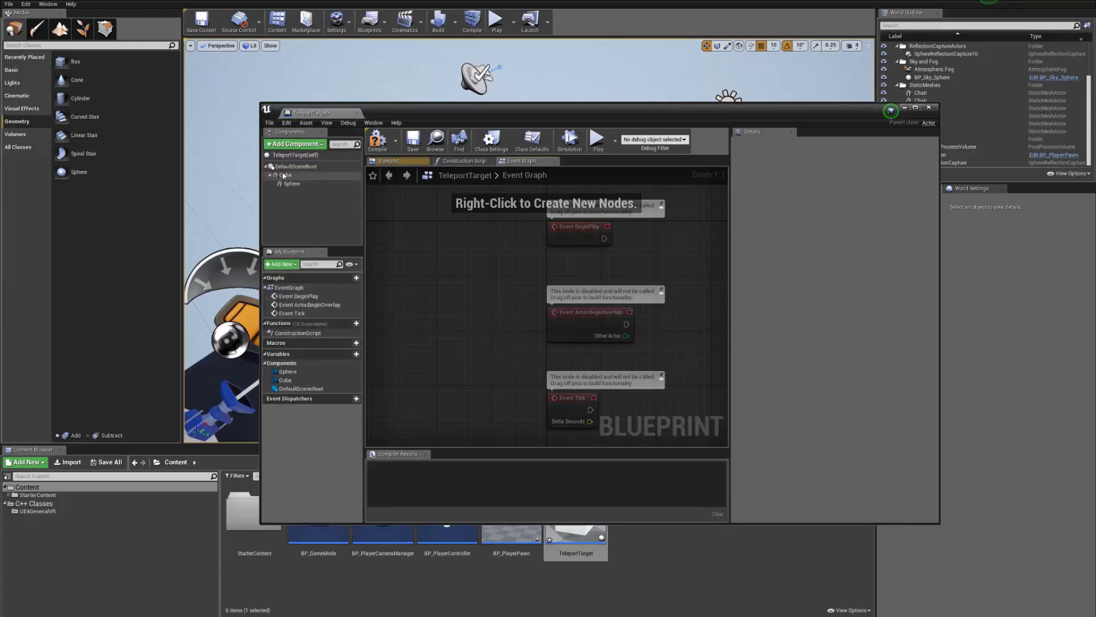
# - Attach the Sphere component directly to DefaultSceneRoot so it is a sibling of the Cube
pyautogui.moveTo(290, 184); pyautogui.dragTo(294, 166)
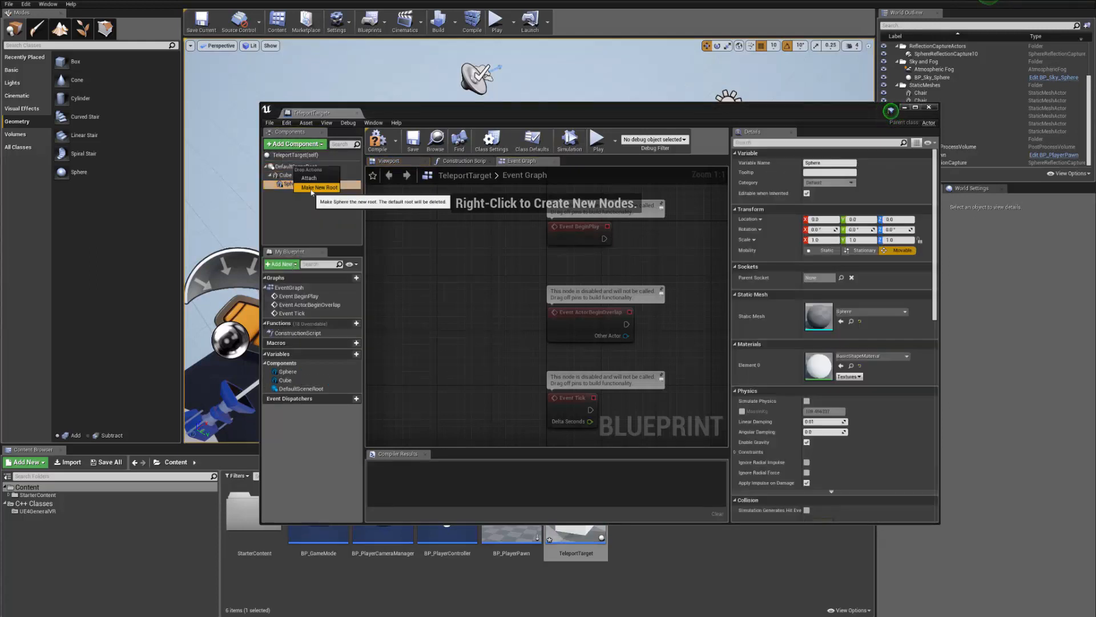
pyautogui.click(309, 178)
pyautogui.click(300, 208)
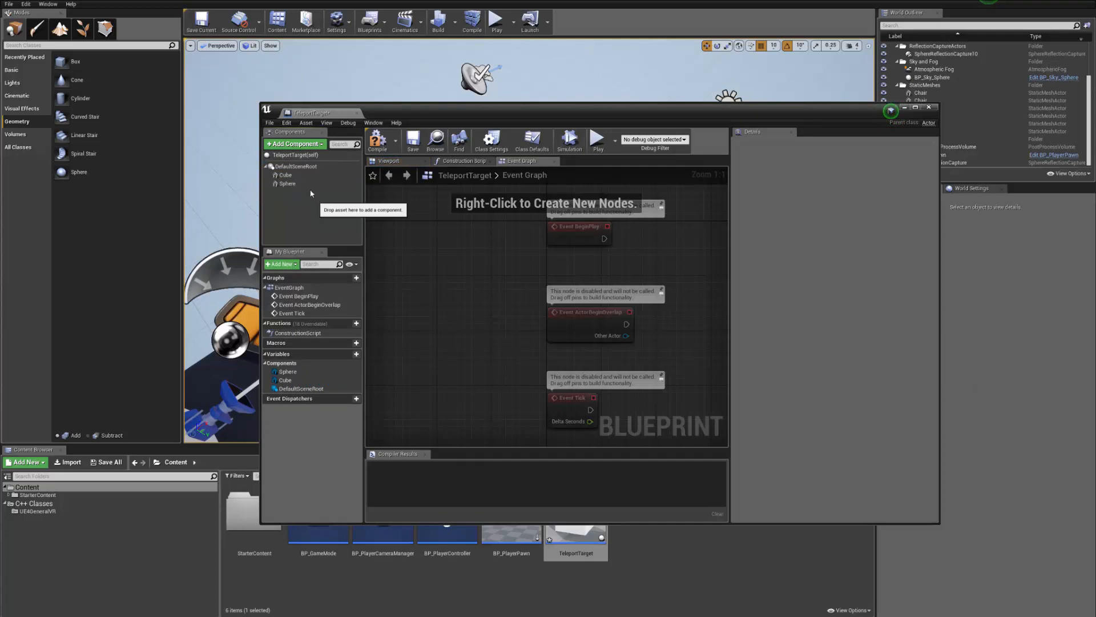
# - Show the component preview and rename the Cube component as location
pyautogui.click(286, 175)
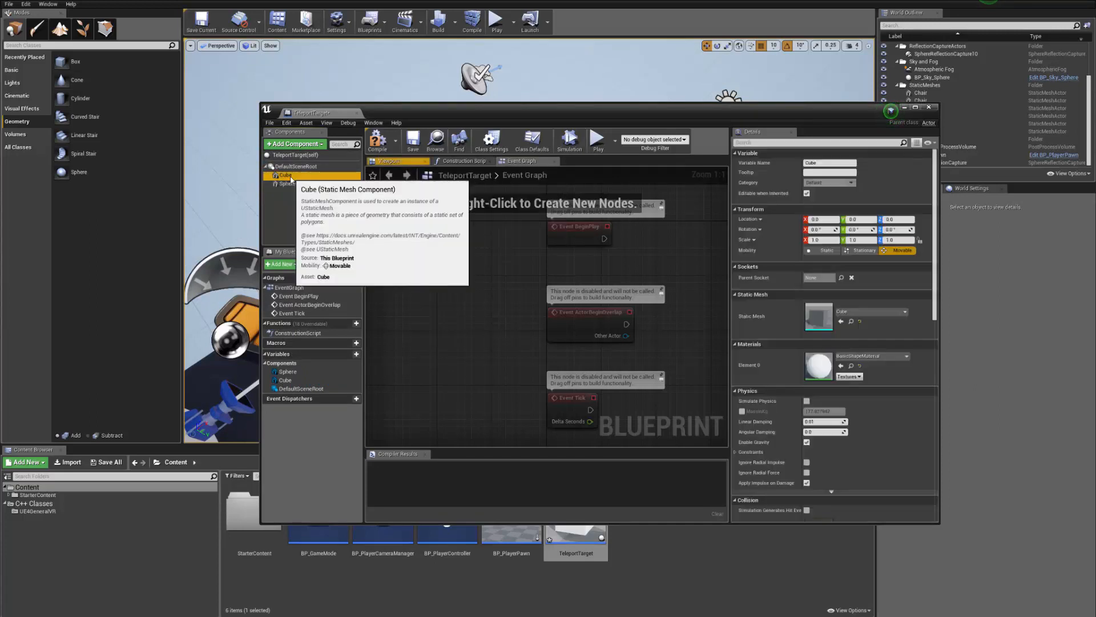
pyautogui.click(394, 161)
pyautogui.click(286, 176)
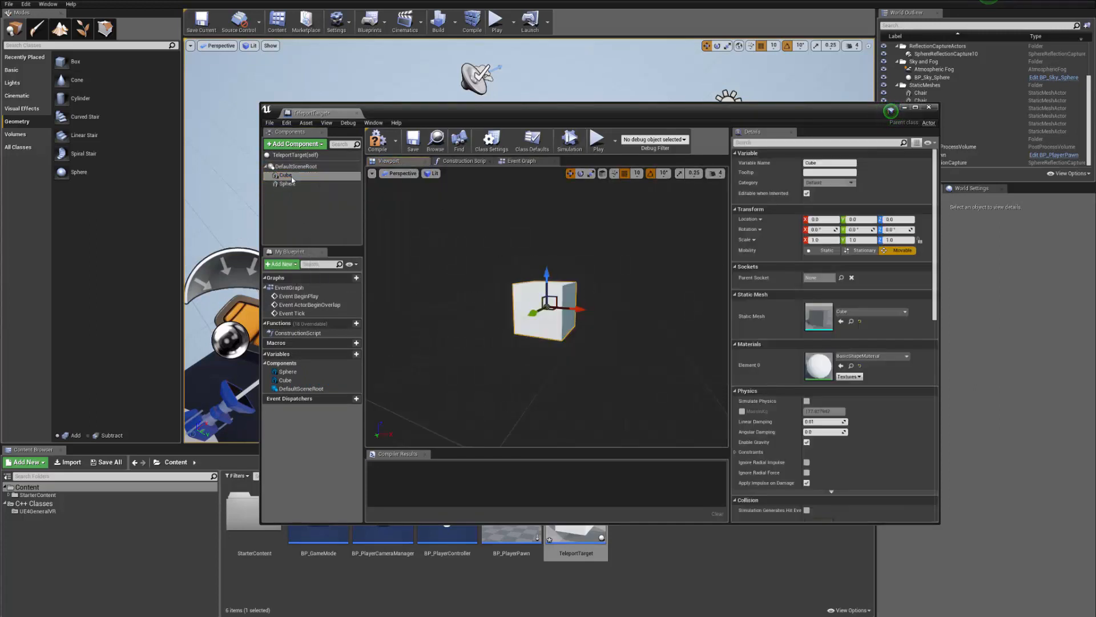
pyautogui.click(301, 176)
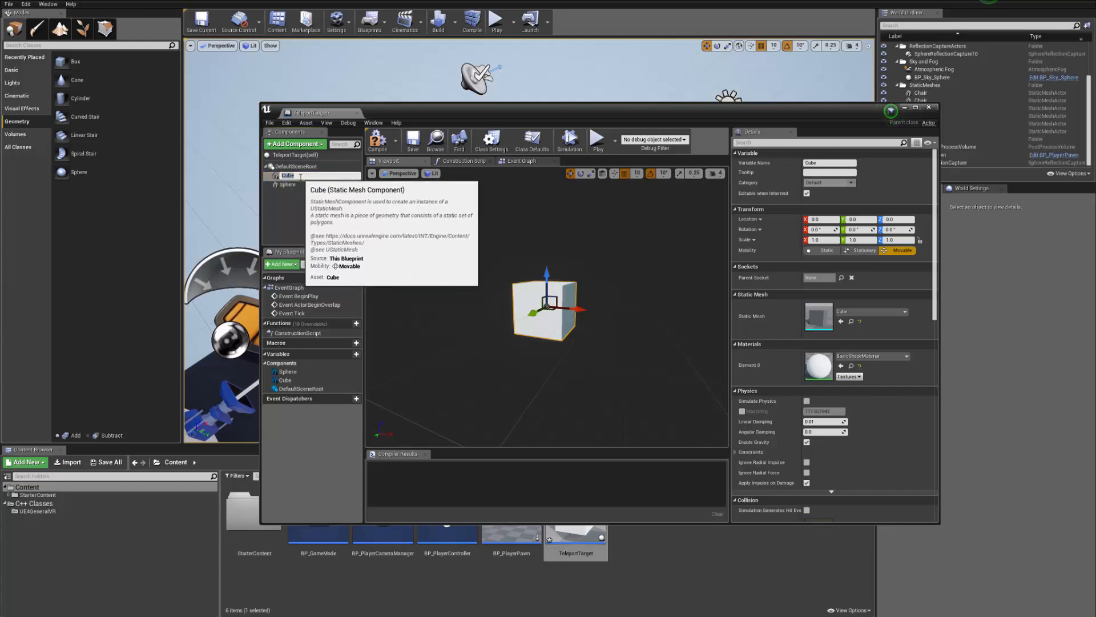
pyautogui.press('Return')
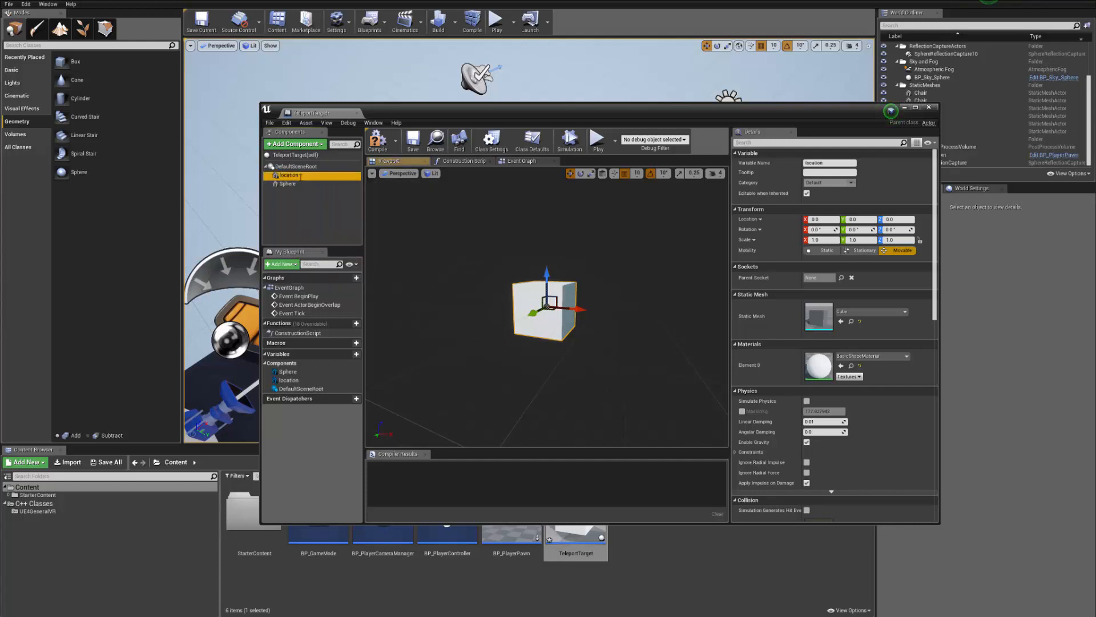
# - Rename the Sphere component as lookTarget and compile the TeleportTarget Blueprint
pyautogui.click(287, 184)
pyautogui.click(291, 184)
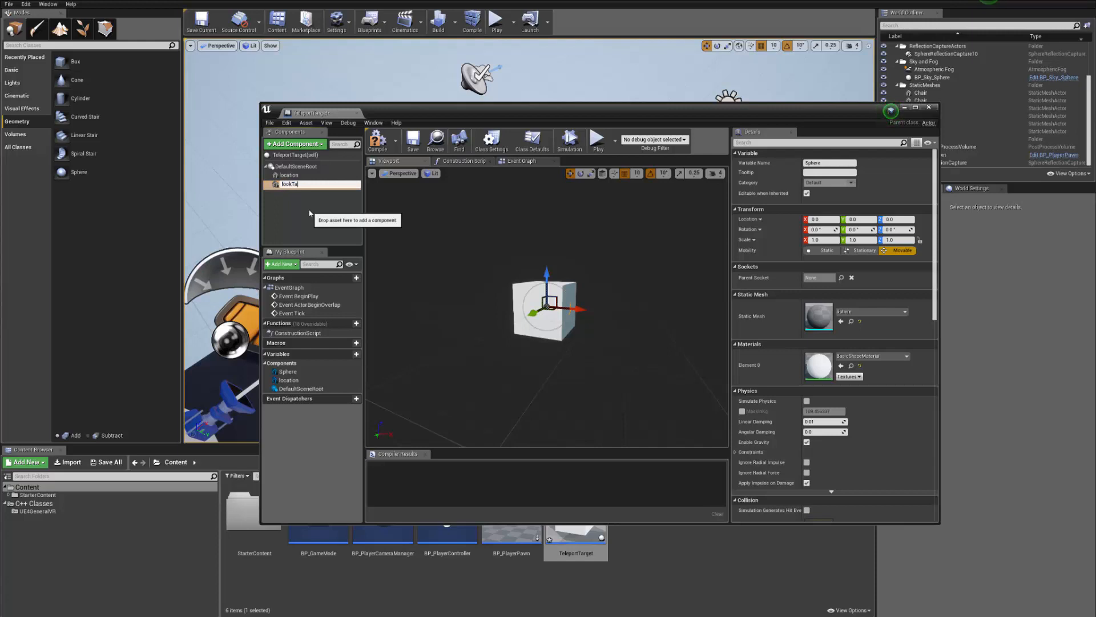
pyautogui.write('lookTarget')
pyautogui.press('Return')
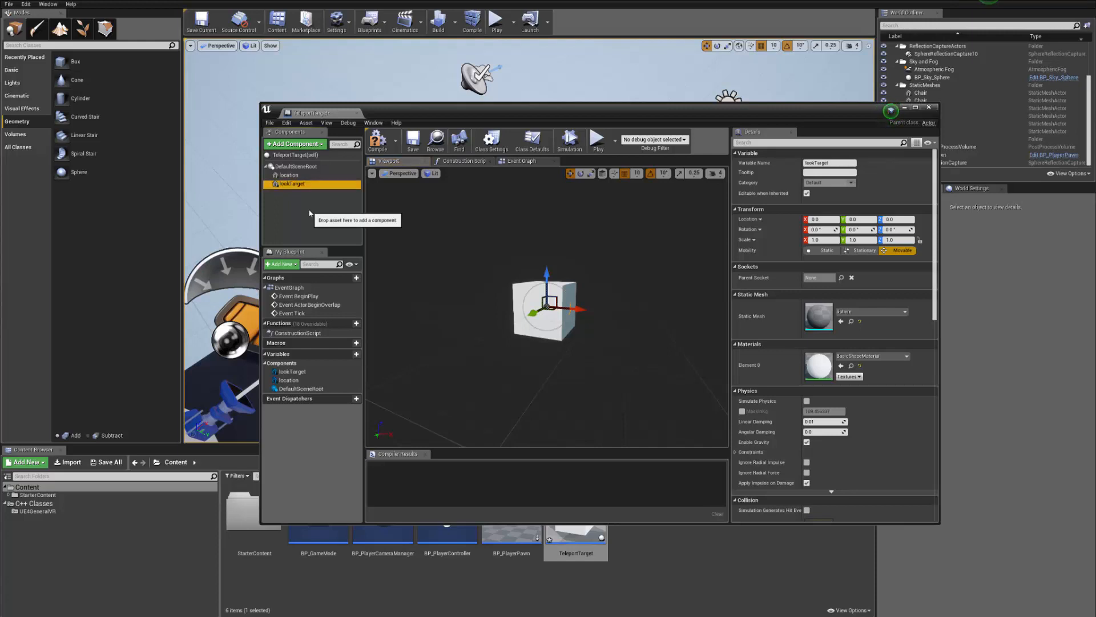
pyautogui.click(310, 213)
pyautogui.click(378, 140)
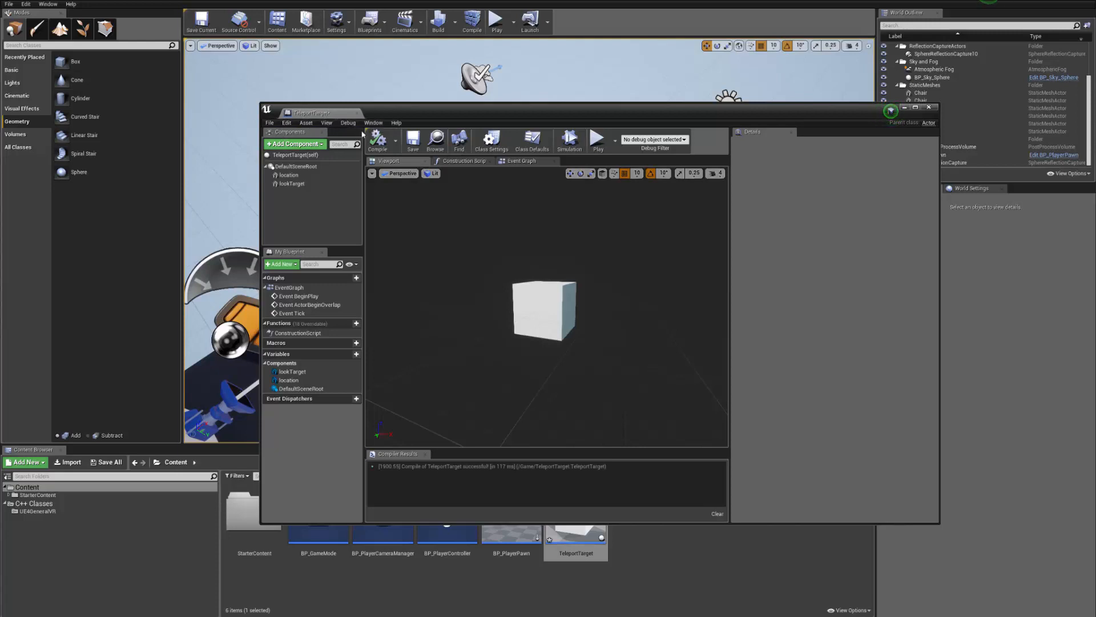
# - Move the lookTarget sphere away from the cube along X to 420 and compile the Blueprint
pyautogui.moveTo(457, 228)
pyautogui.mouseDown(button='right')
pyautogui.moveTo(456, 266)
pyautogui.moveTo(463, 238)
pyautogui.moveTo(438, 224)
pyautogui.mouseUp(button='right')
pyautogui.press('s')
pyautogui.press('w')
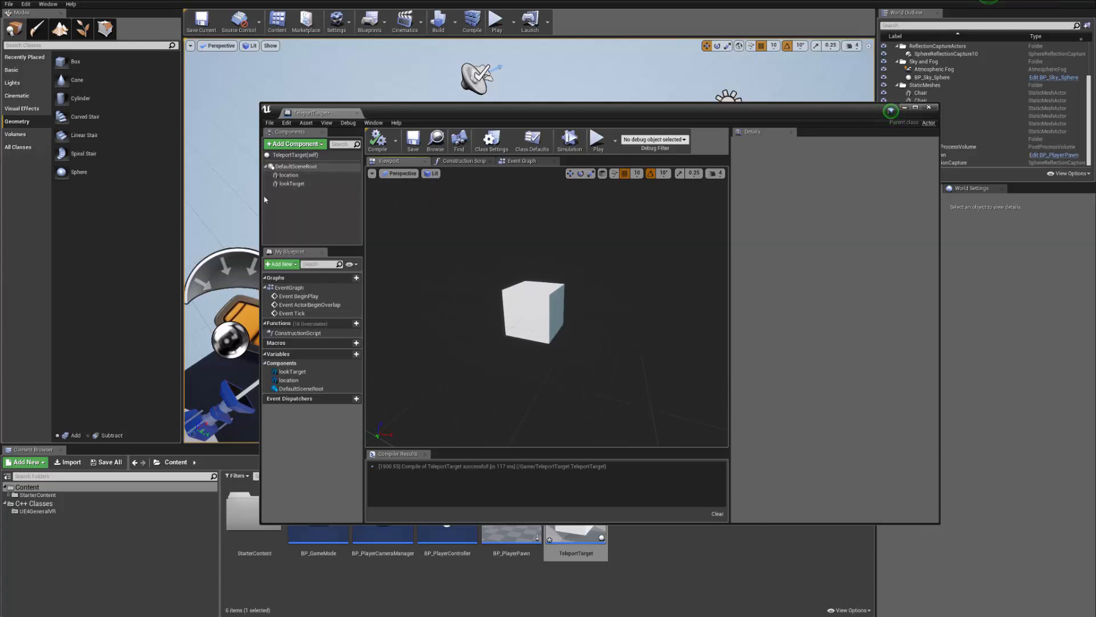
pyautogui.click(306, 184)
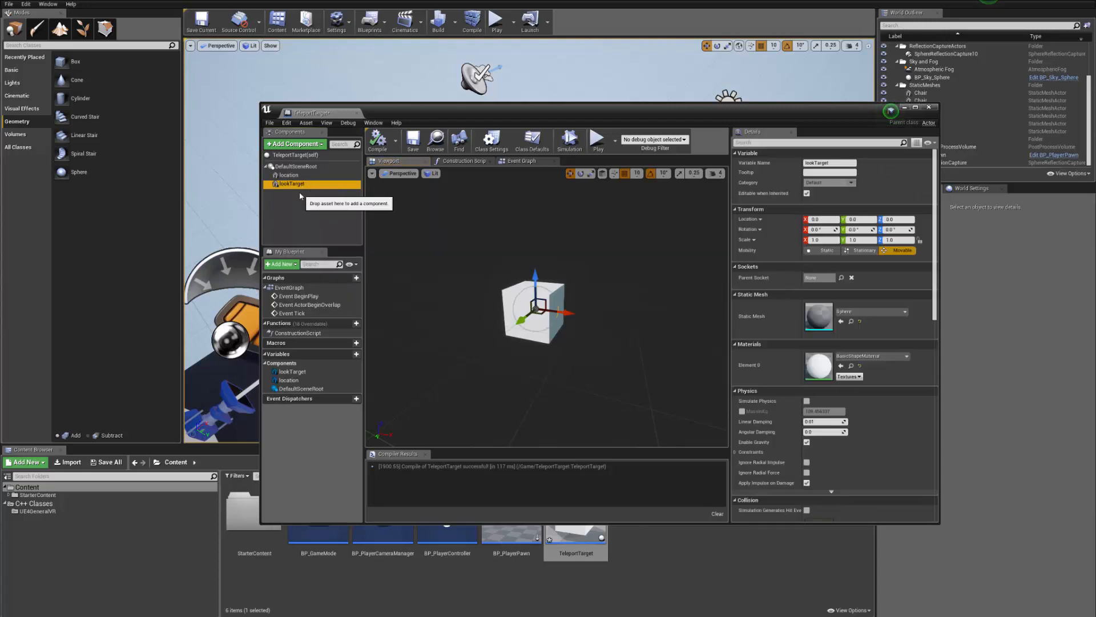
pyautogui.moveTo(437, 228); pyautogui.dragTo(443, 240, button='right')
pyautogui.press('s')
pyautogui.moveTo(561, 275); pyautogui.dragTo(712, 296)
pyautogui.moveTo(532, 302); pyautogui.dragTo(565, 310, button='right')
pyautogui.press('a')
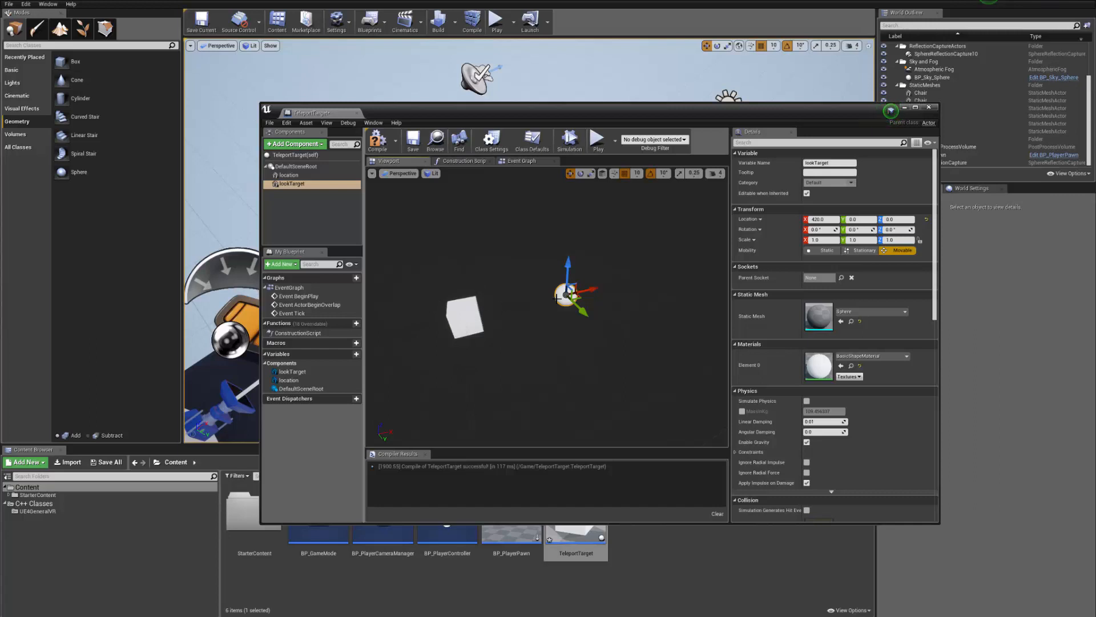
pyautogui.click(377, 140)
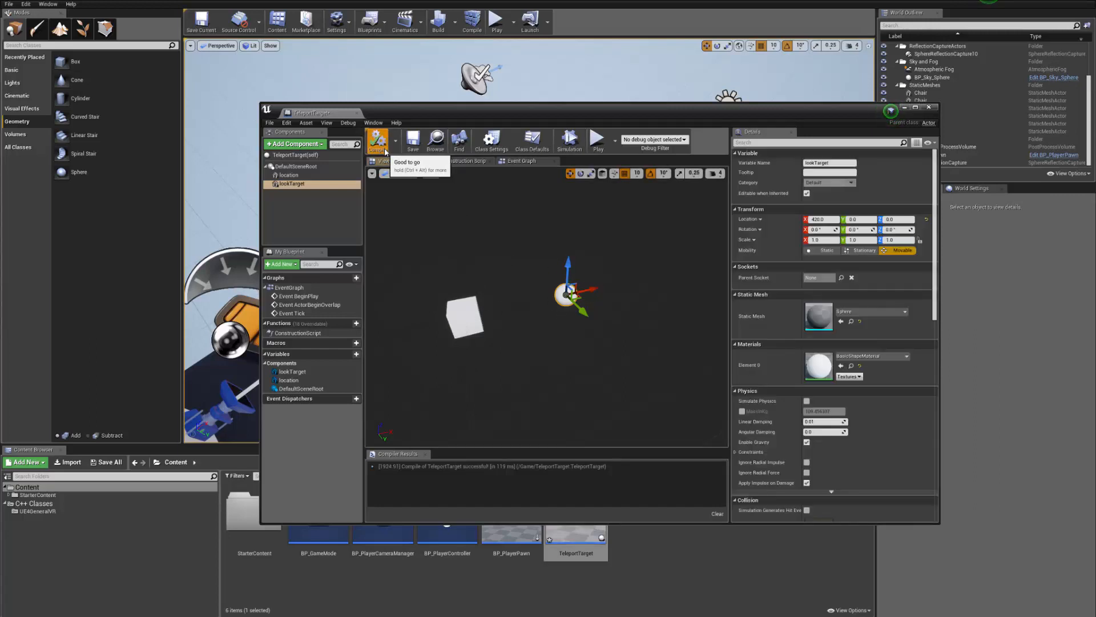
# - Review the location and lookTarget components in the preview and look over TeleportTarget's Event Graph
pyautogui.moveTo(498, 259); pyautogui.dragTo(481, 255, button='right')
pyautogui.press('w')
pyautogui.press('d')
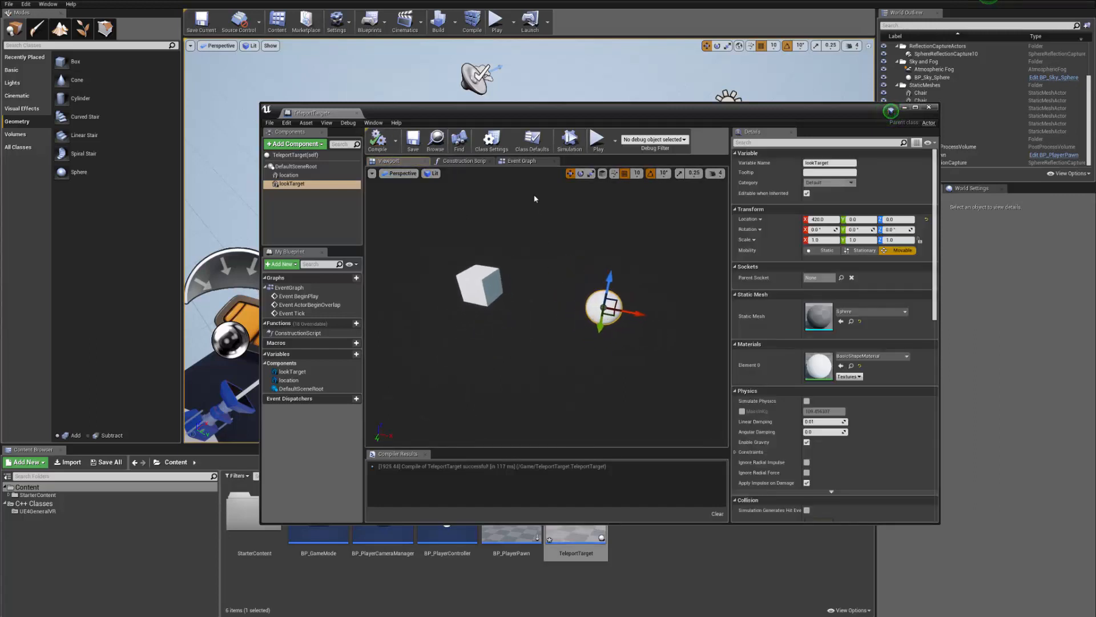
pyautogui.click(517, 161)
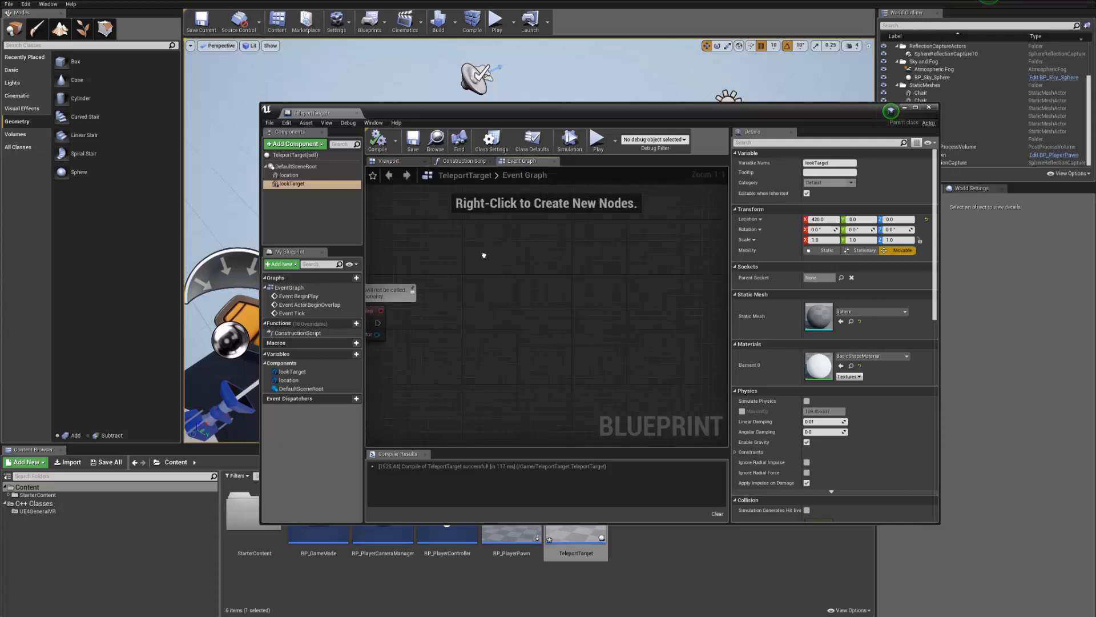
pyautogui.click(290, 174)
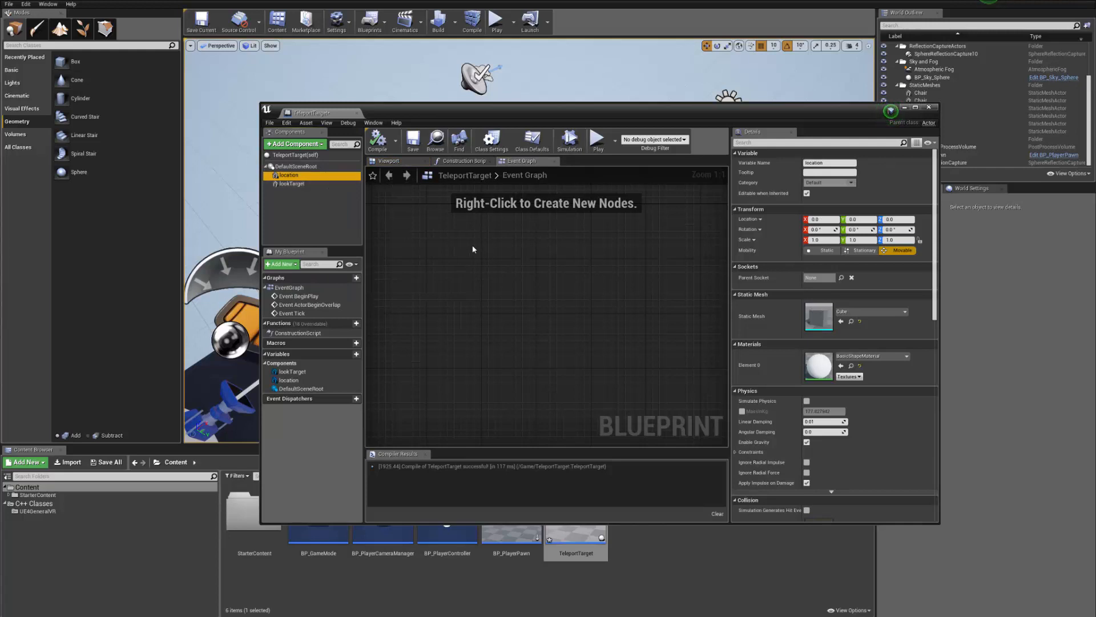
pyautogui.moveTo(473, 249); pyautogui.dragTo(557, 269, button='right')
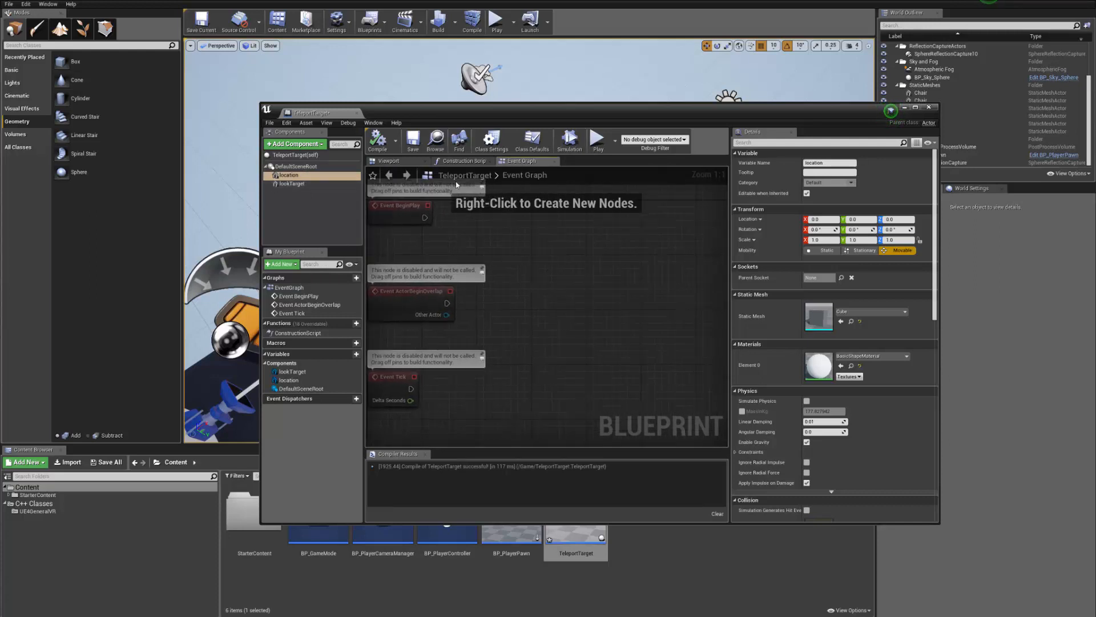
pyautogui.click(302, 184)
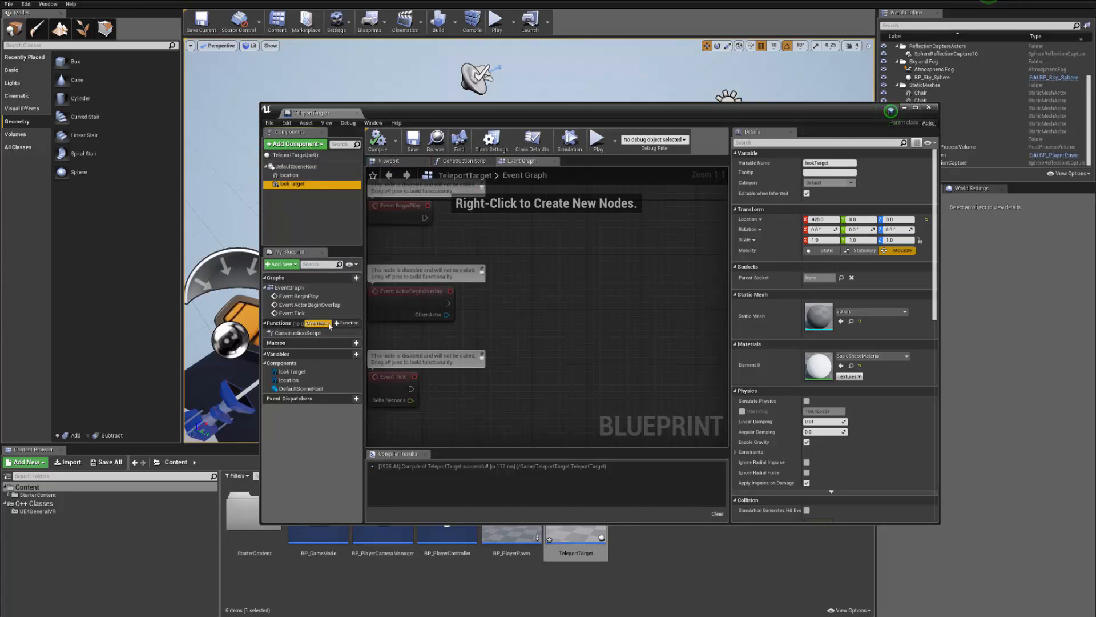
# - Add a function named GetLookTargetLocation to the TeleportTarget Blueprint
pyautogui.click(344, 324)
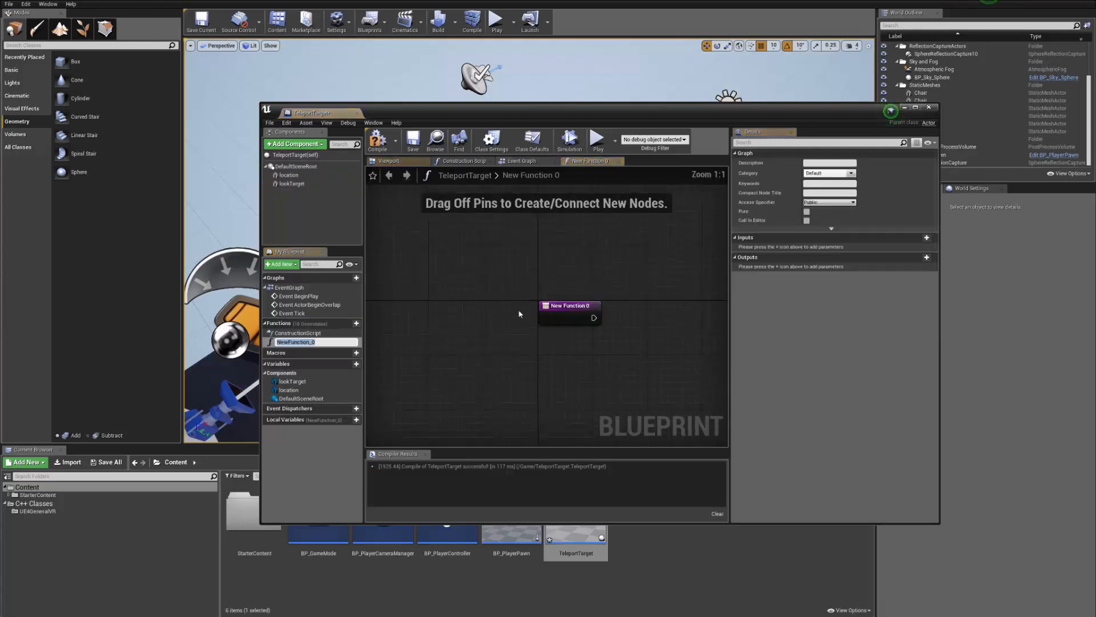
pyautogui.click(297, 343)
pyautogui.press('F2')
pyautogui.write('GetLookTarget')
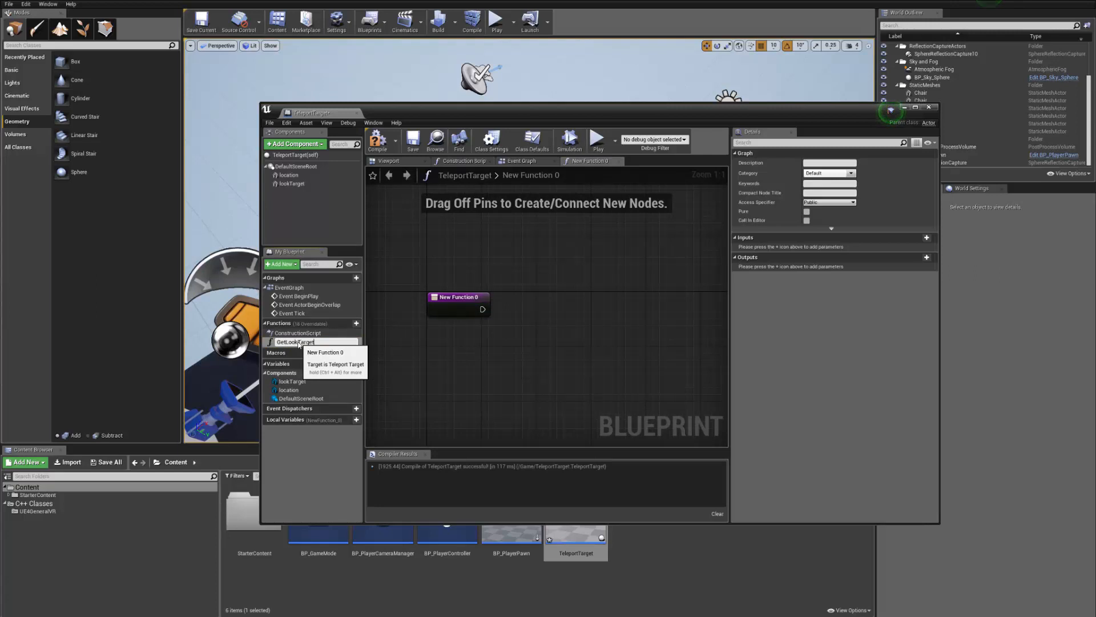
pyautogui.press('Return')
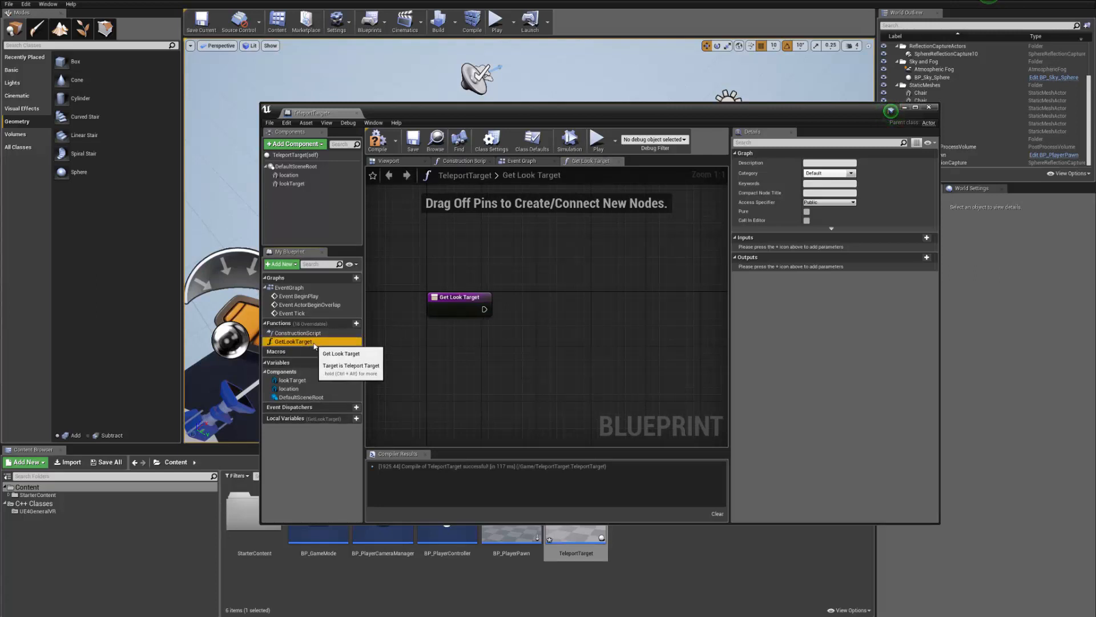
pyautogui.click(314, 343)
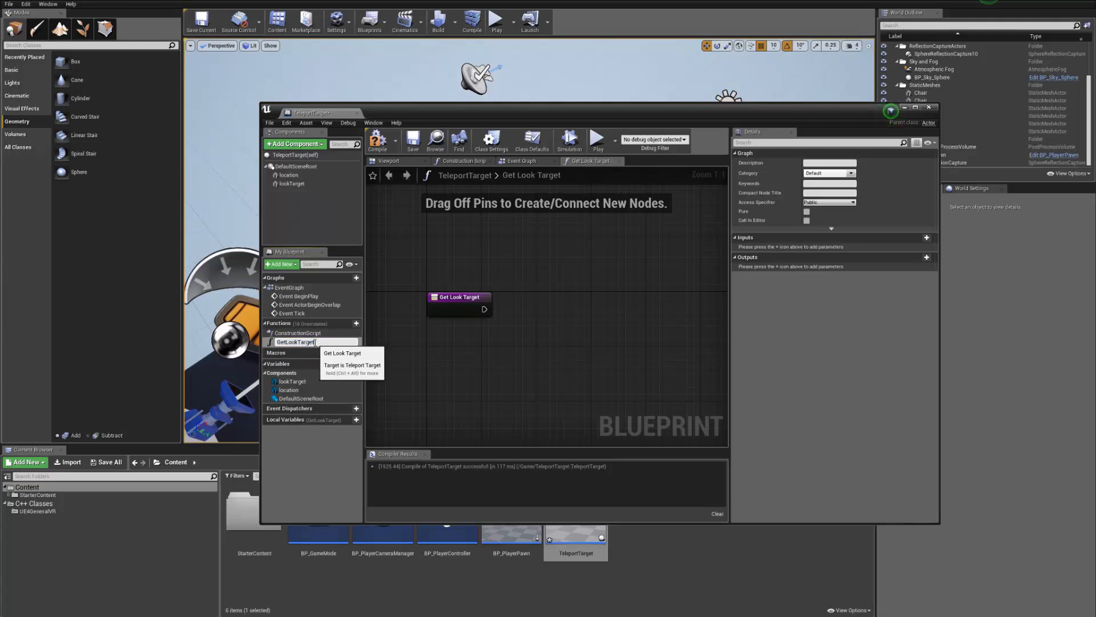
pyautogui.write('Location')
pyautogui.press('Return')
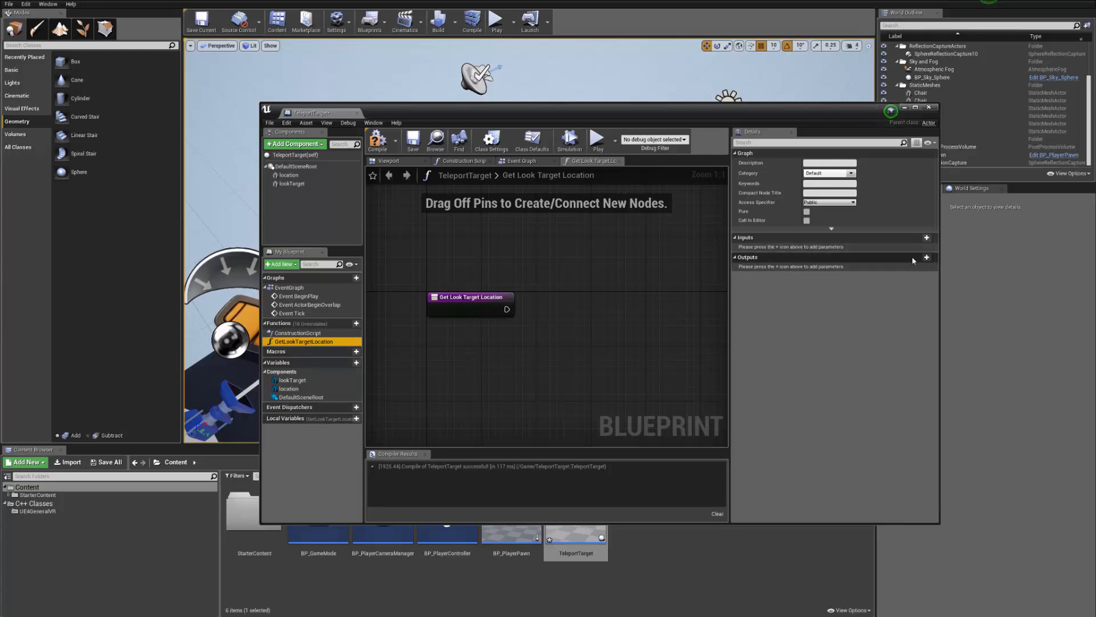
# - Give the function a Vector output named LookAtLocation, compile and save the Blueprint
pyautogui.click(927, 257)
pyautogui.click(823, 268)
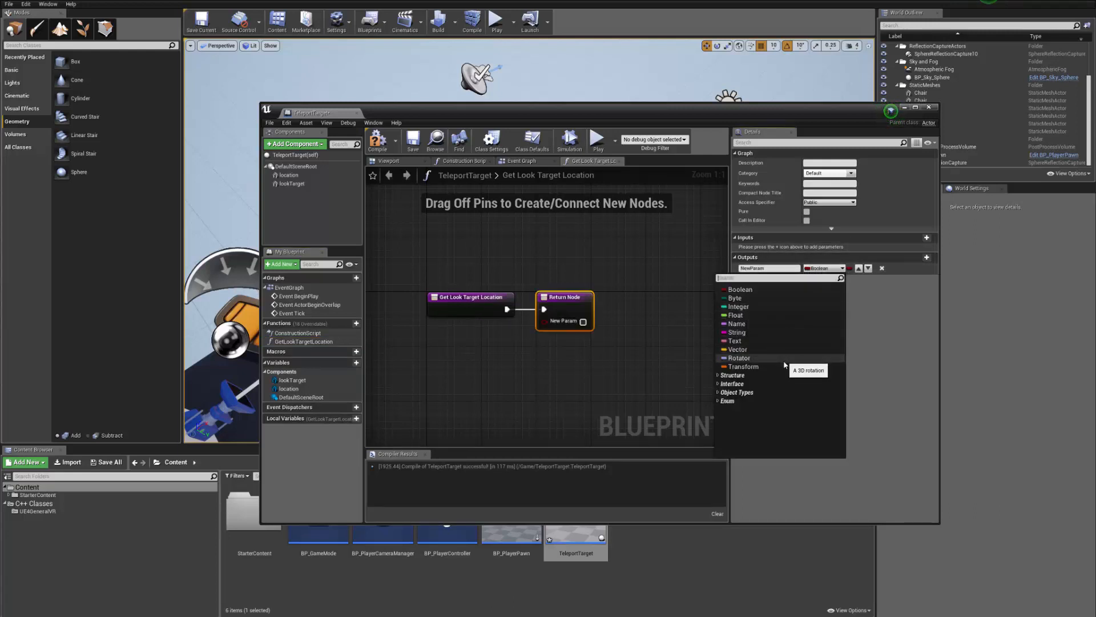
pyautogui.click(752, 349)
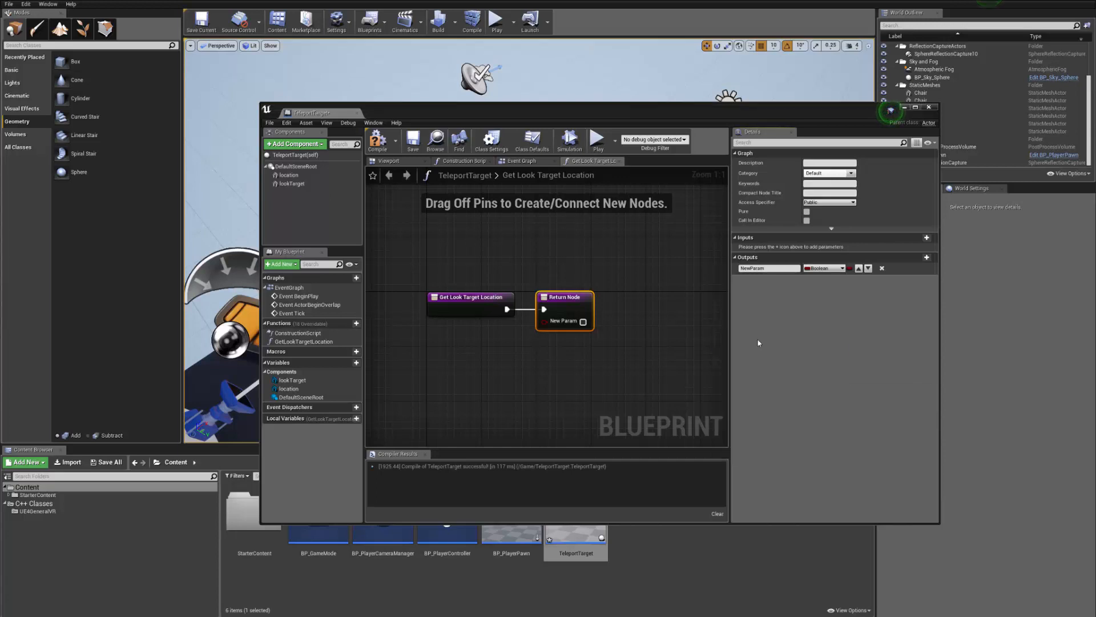
pyautogui.click(789, 268)
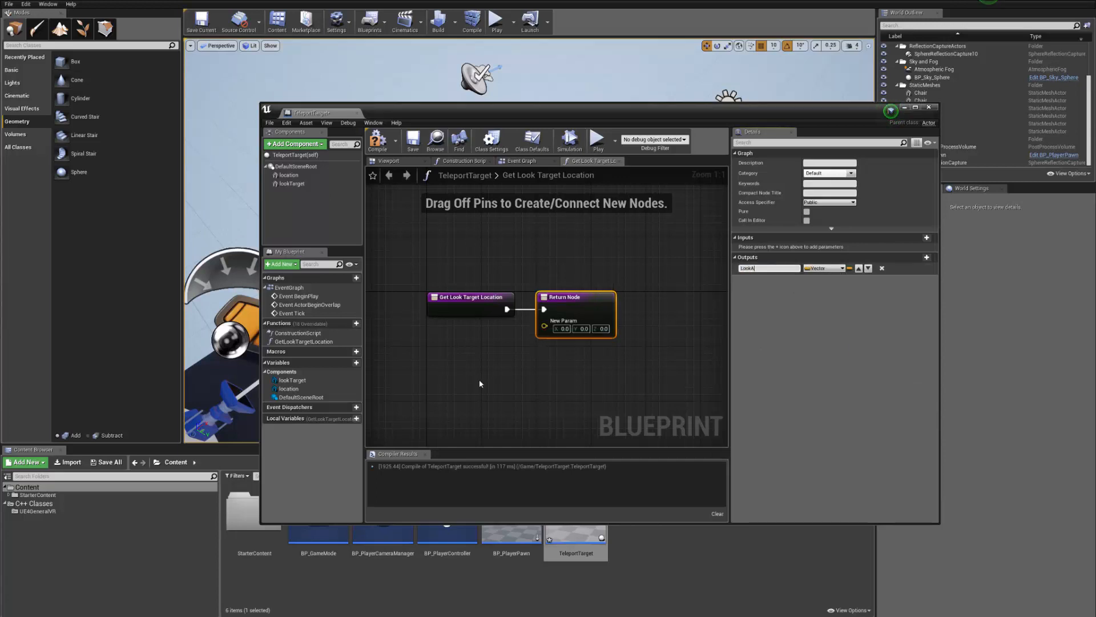
pyautogui.write('LookAtLocation')
pyautogui.press('Return')
pyautogui.click(377, 140)
pyautogui.click(413, 140)
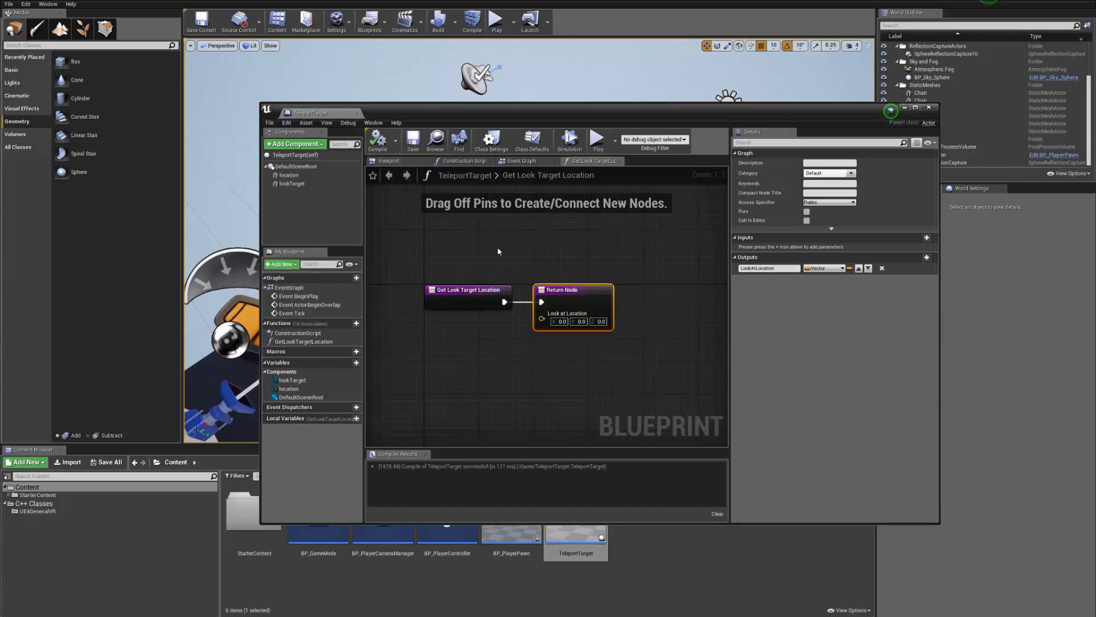
# - Add a lookTarget reference below the function's entry node and attach a GetWorldLocation node to it
pyautogui.click(481, 298)
pyautogui.moveTo(469, 302); pyautogui.dragTo(464, 288)
pyautogui.moveTo(292, 184); pyautogui.dragTo(464, 356)
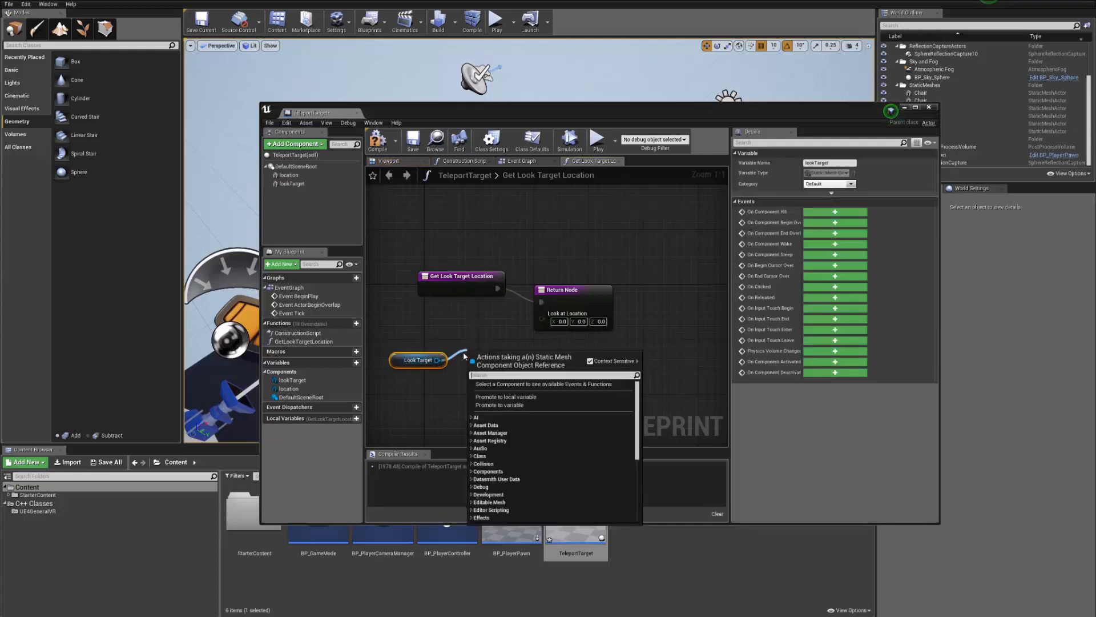
pyautogui.write('get wo')
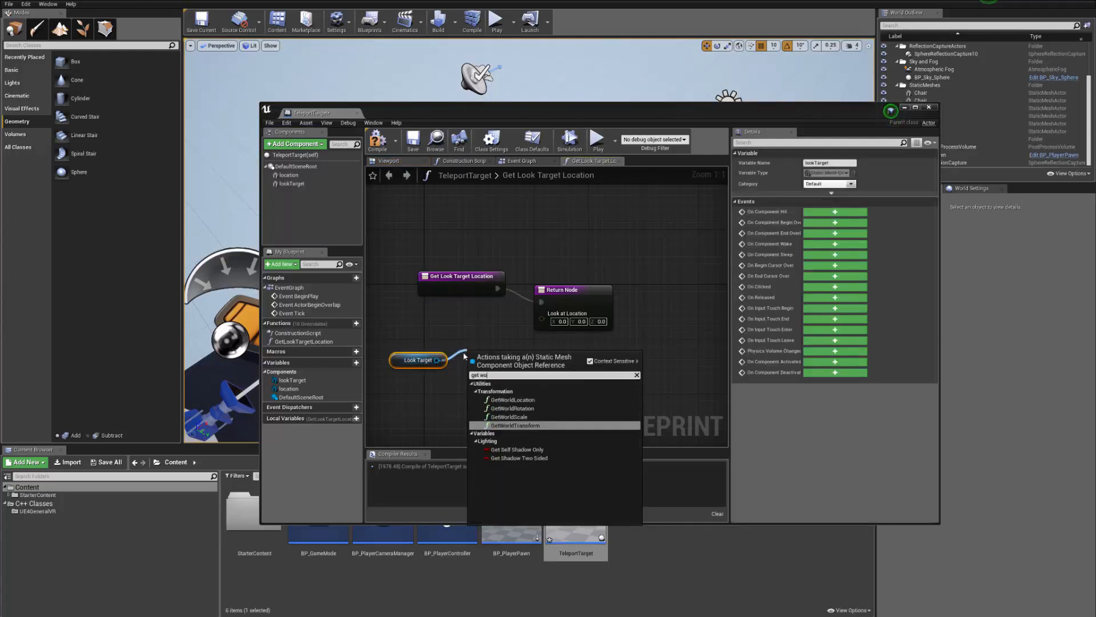
pyautogui.press('Up')
pyautogui.press('Up')
pyautogui.press('Up')
pyautogui.press('Return')
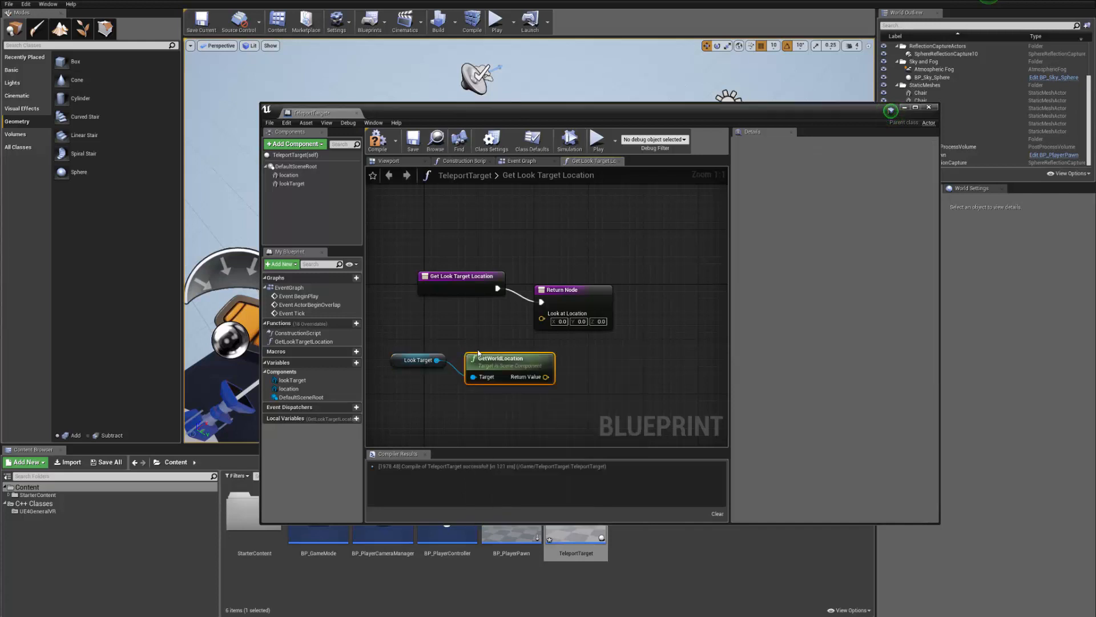
# - Connect the GetWorldLocation return value to the Return Node's Look at Location, space out the nodes, compile and save
pyautogui.moveTo(535, 377); pyautogui.dragTo(502, 339)
pyautogui.moveTo(412, 359); pyautogui.dragTo(385, 346)
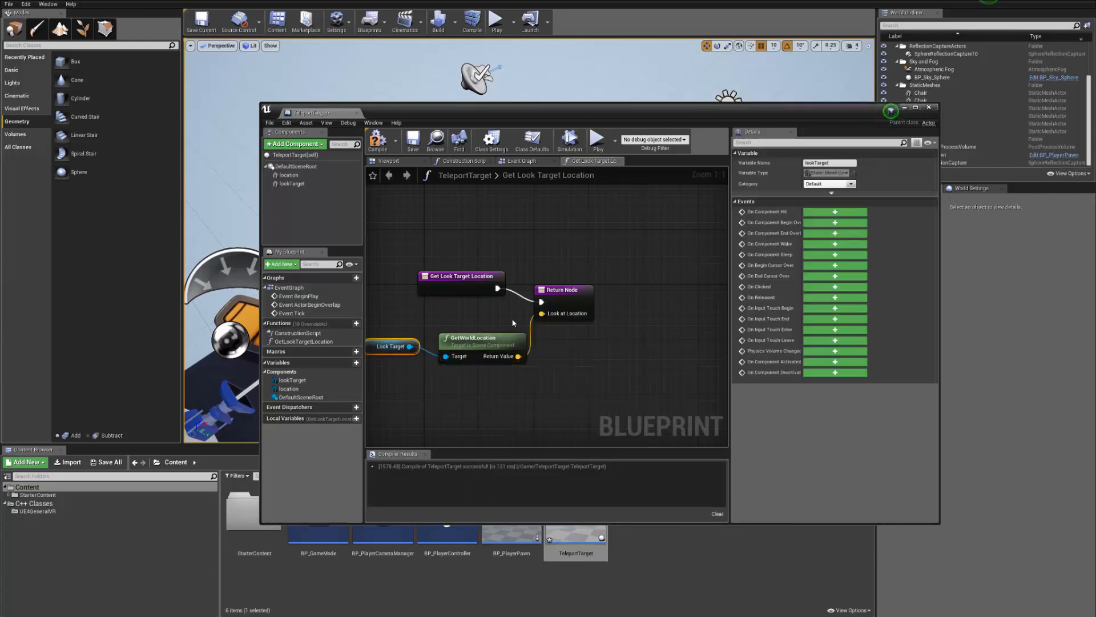
pyautogui.moveTo(565, 305); pyautogui.dragTo(599, 298)
pyautogui.click(377, 140)
pyautogui.click(413, 140)
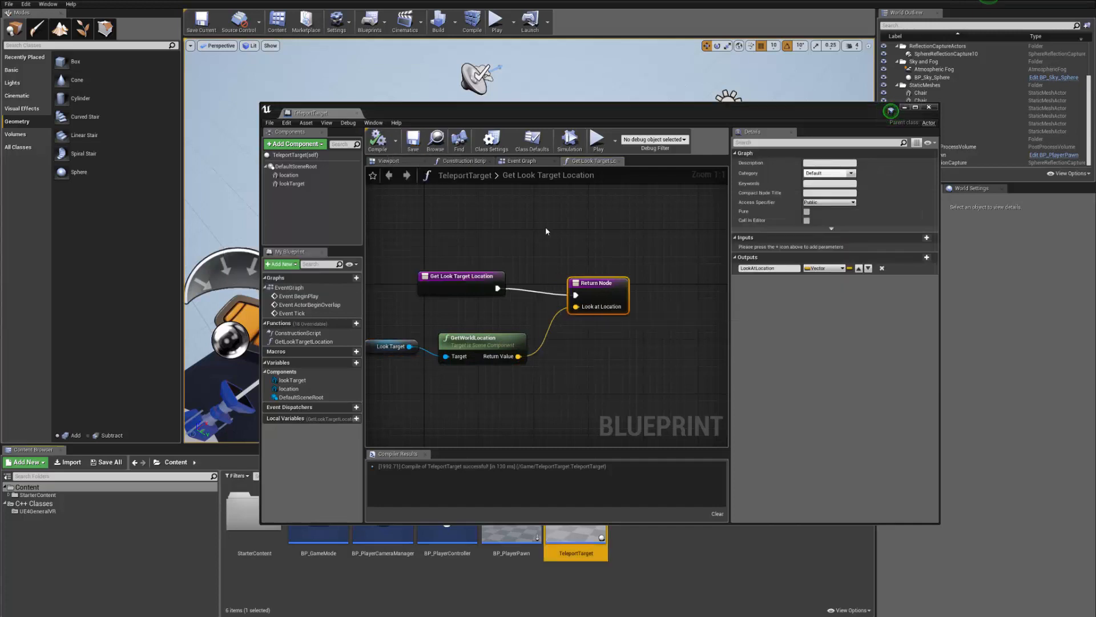
# - Align the Return Node with the function's entry node, compile and save TeleportTarget again
pyautogui.moveTo(614, 238); pyautogui.dragTo(590, 225, button='right')
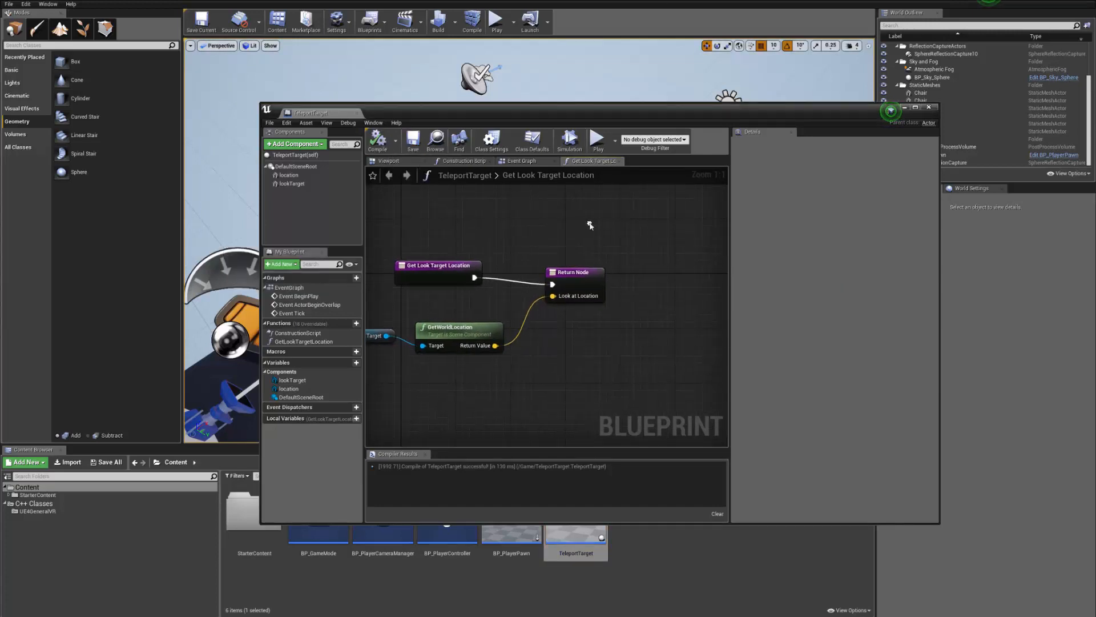
pyautogui.moveTo(573, 276); pyautogui.dragTo(581, 269)
pyautogui.moveTo(531, 249); pyautogui.dragTo(610, 232, button='right')
pyautogui.click(386, 147)
pyautogui.click(413, 141)
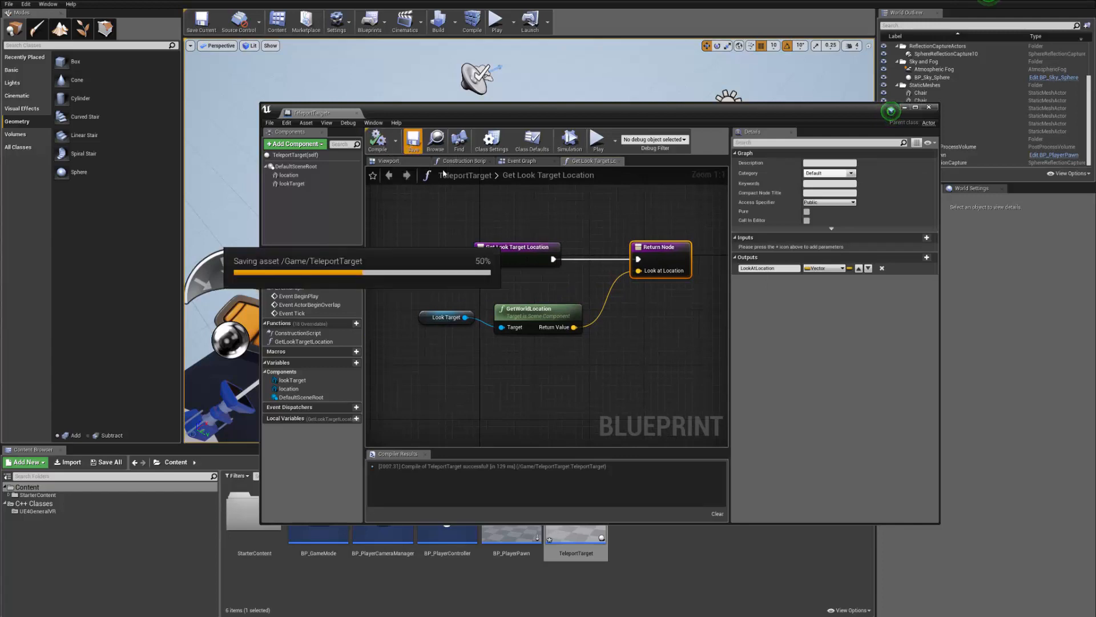
pyautogui.moveTo(694, 213); pyautogui.dragTo(553, 199, button='right')
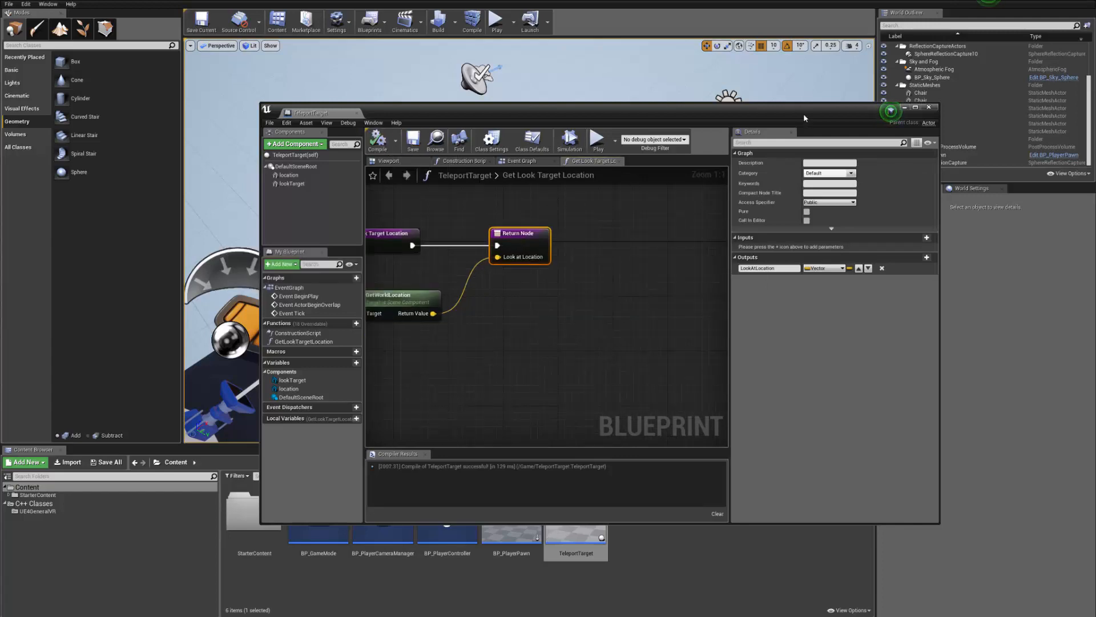
# - Close the TeleportTarget editor and open the BP_PlayerPawn Blueprint at free space in its Event Graph
pyautogui.moveTo(804, 113); pyautogui.dragTo(515, 138)
pyautogui.click(641, 128)
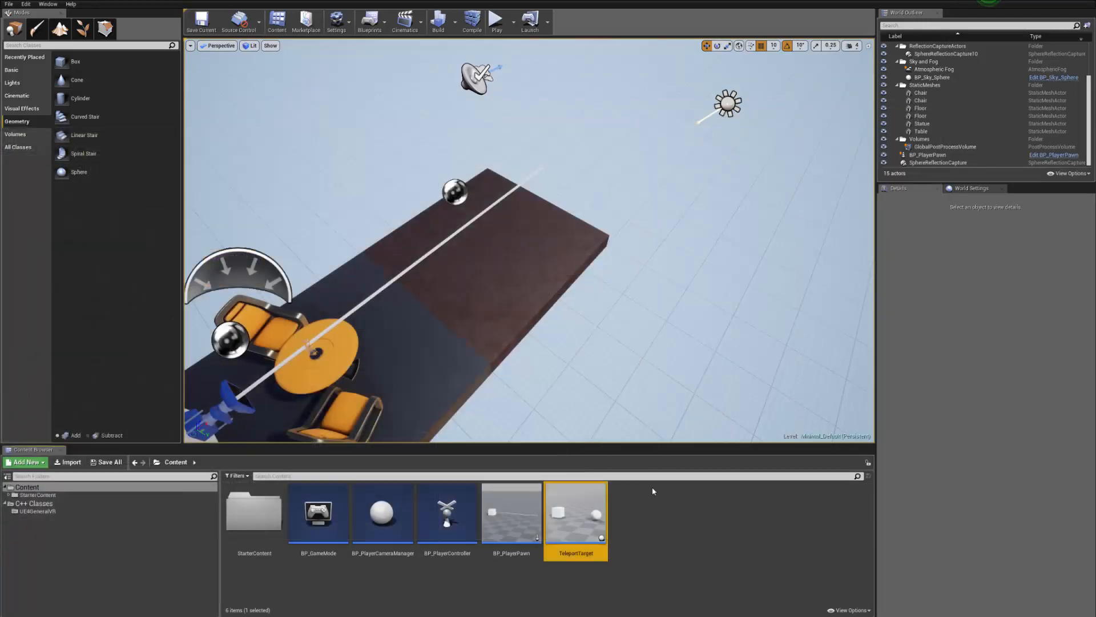
pyautogui.rightClick(660, 505)
pyautogui.click(543, 579)
pyautogui.click(571, 526)
pyautogui.click(523, 577)
pyautogui.click(447, 540)
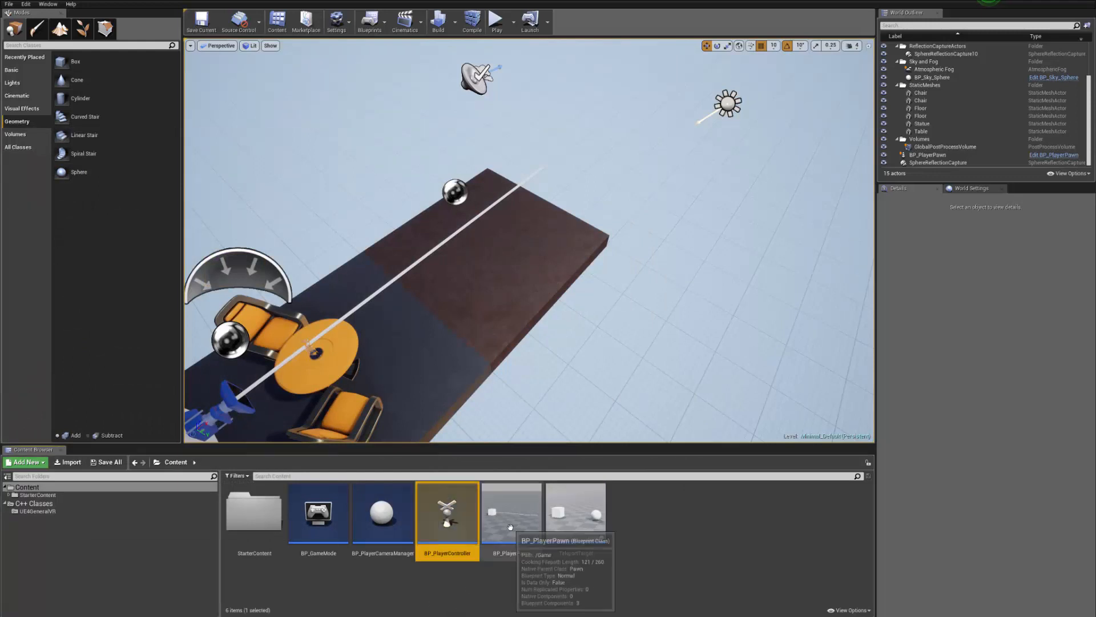
pyautogui.click(493, 536)
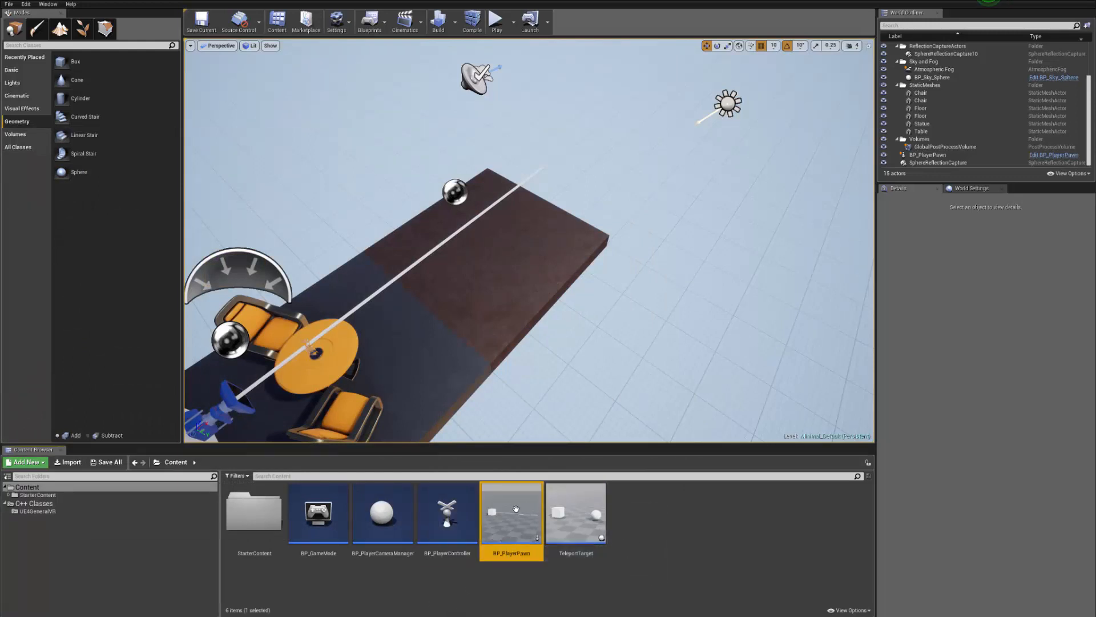
pyautogui.doubleClick(493, 536)
pyautogui.moveTo(379, 290); pyautogui.dragTo(390, 269, button='right')
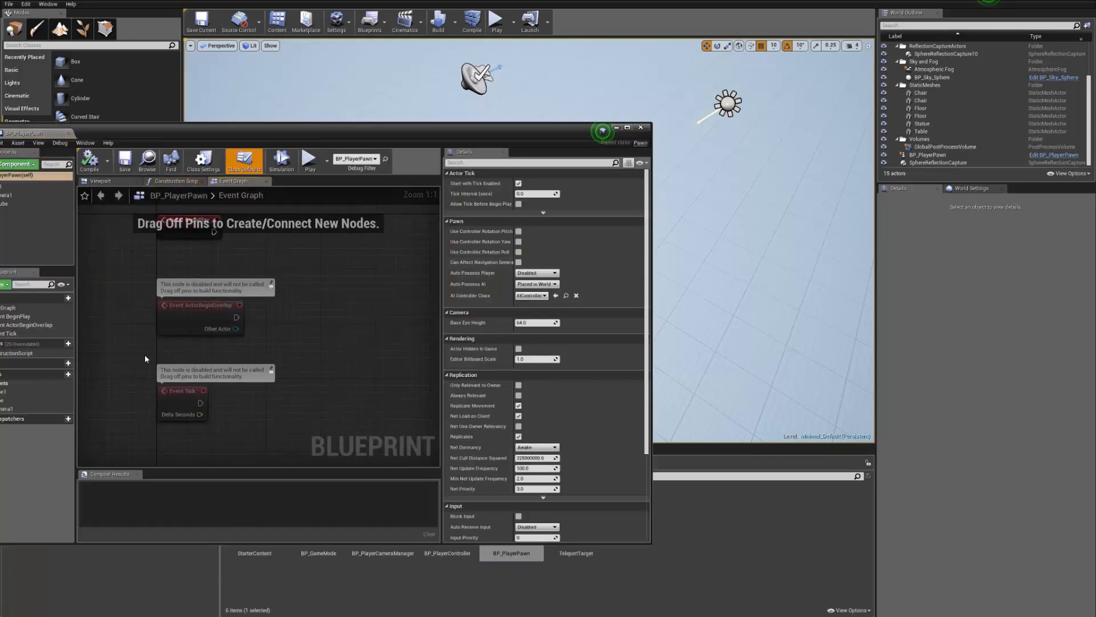
pyautogui.moveTo(337, 372); pyautogui.dragTo(332, 297, button='right')
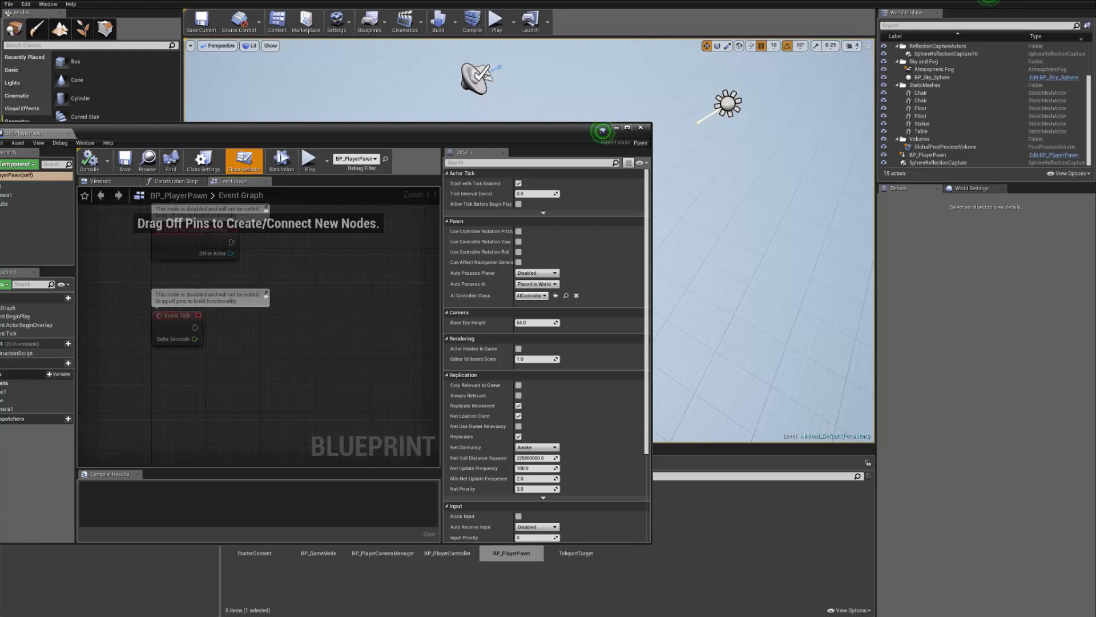
# - Add a variable named TeleprotTarget of type Teleport Target object reference to BP_PlayerPawn and compile
pyautogui.click(68, 374)
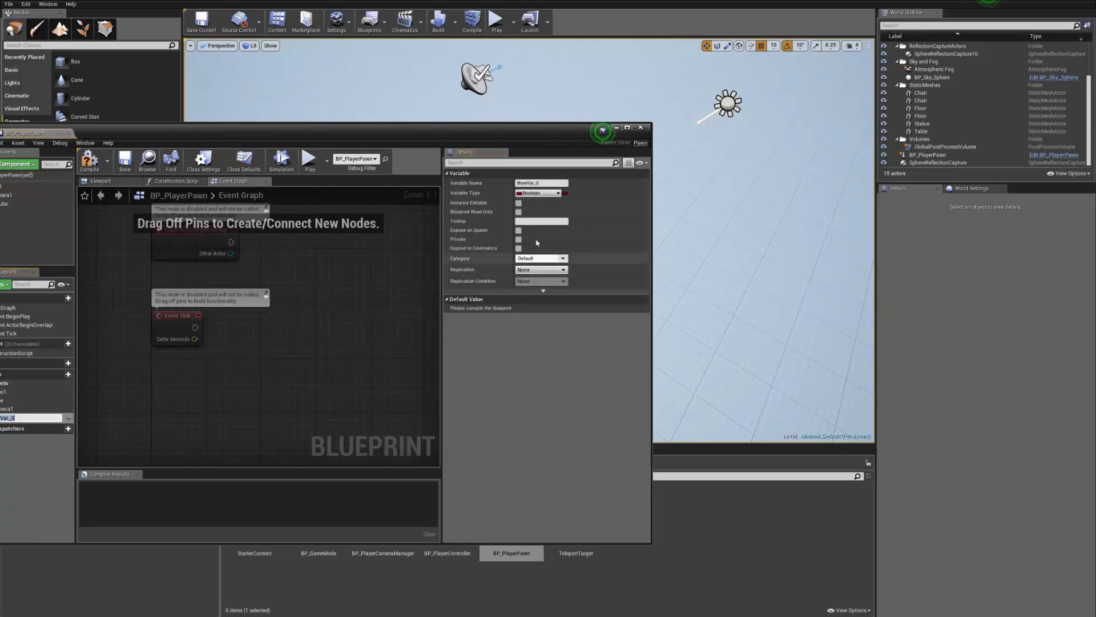
pyautogui.click(540, 194)
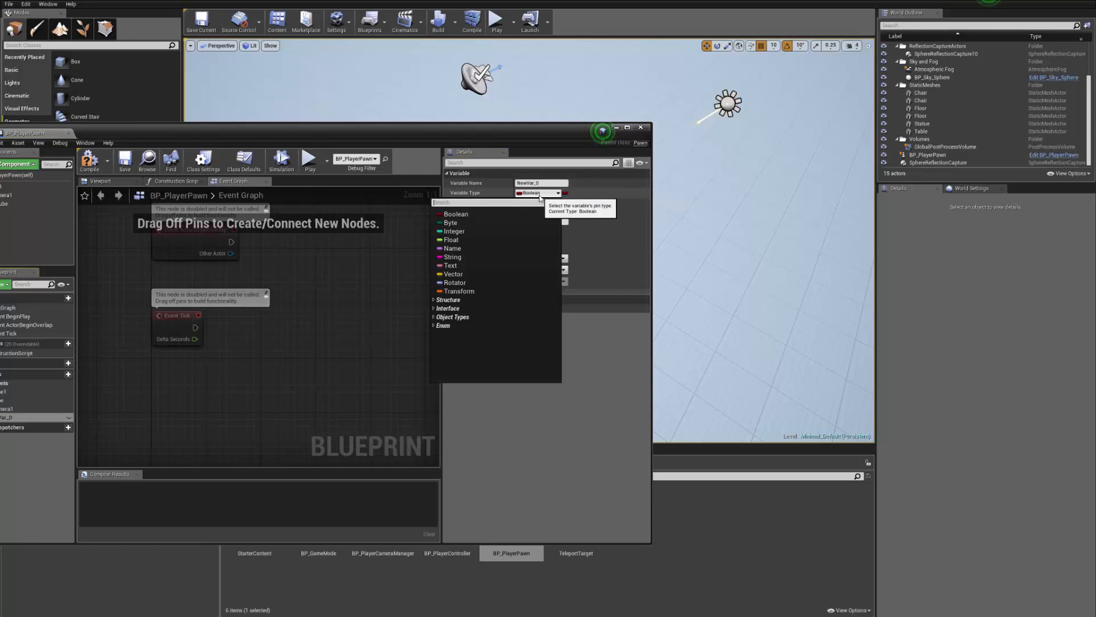
pyautogui.write('te')
pyautogui.write('lepr')
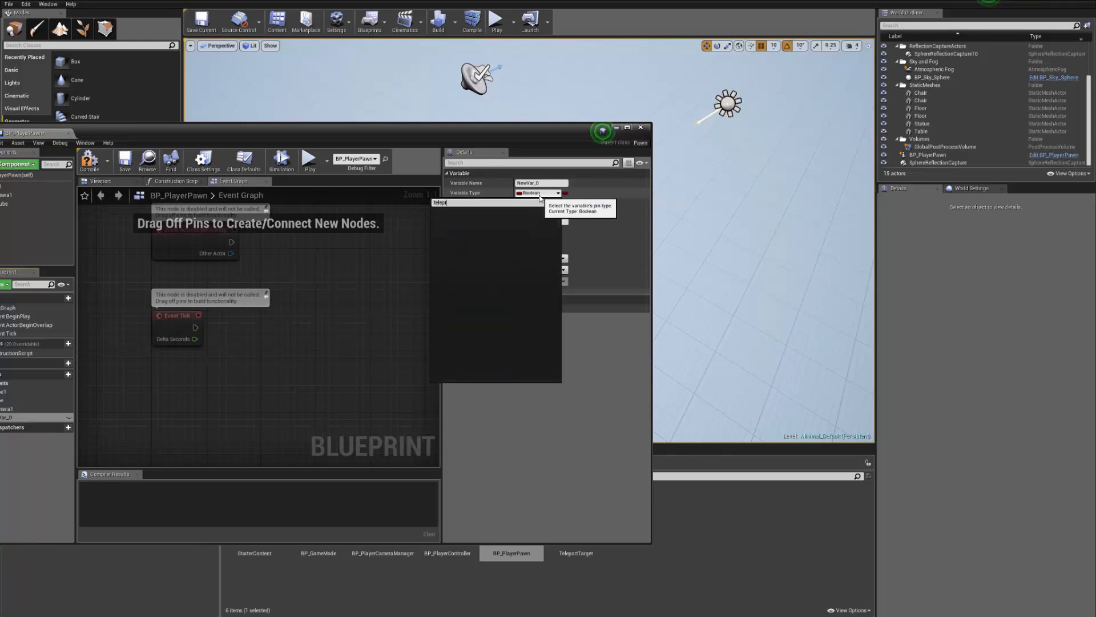
pyautogui.press('BackSpace')
pyautogui.write('ort')
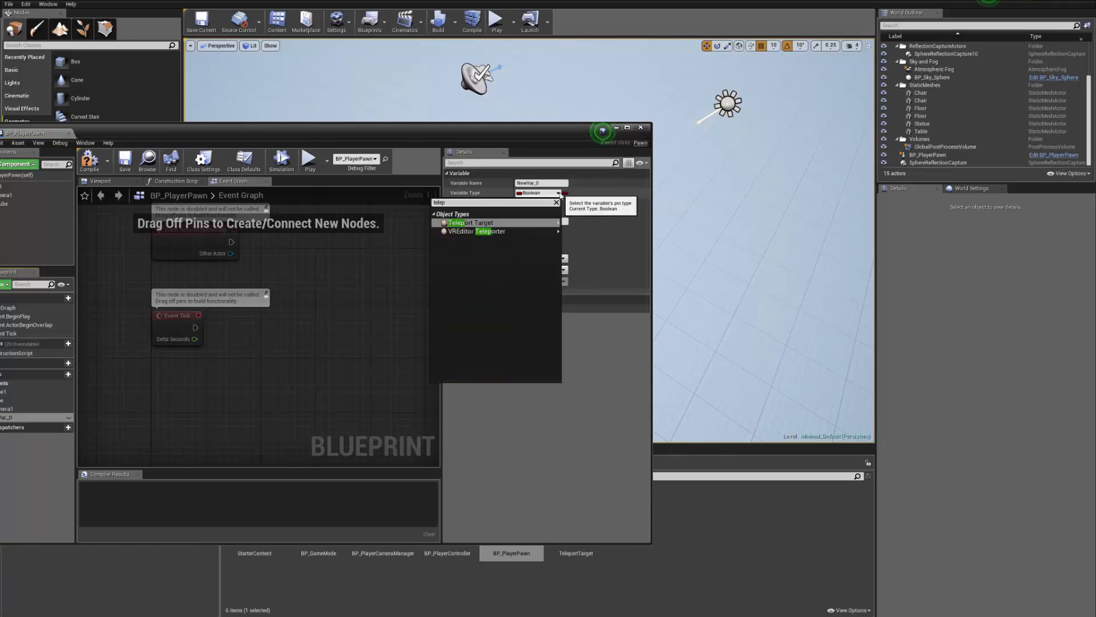
pyautogui.click(565, 229)
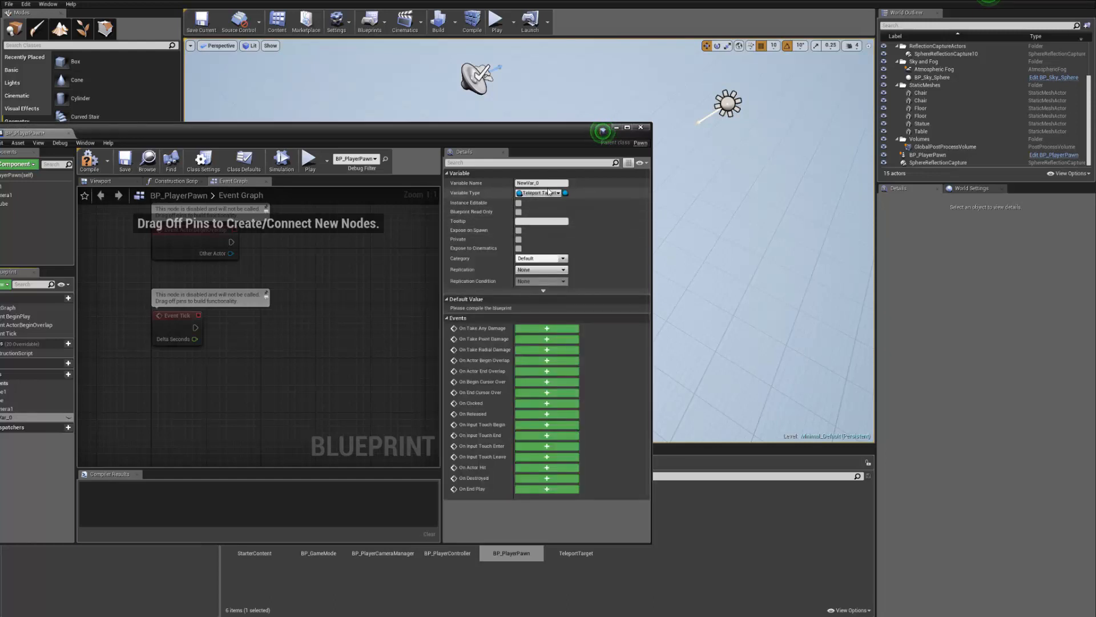
pyautogui.click(541, 183)
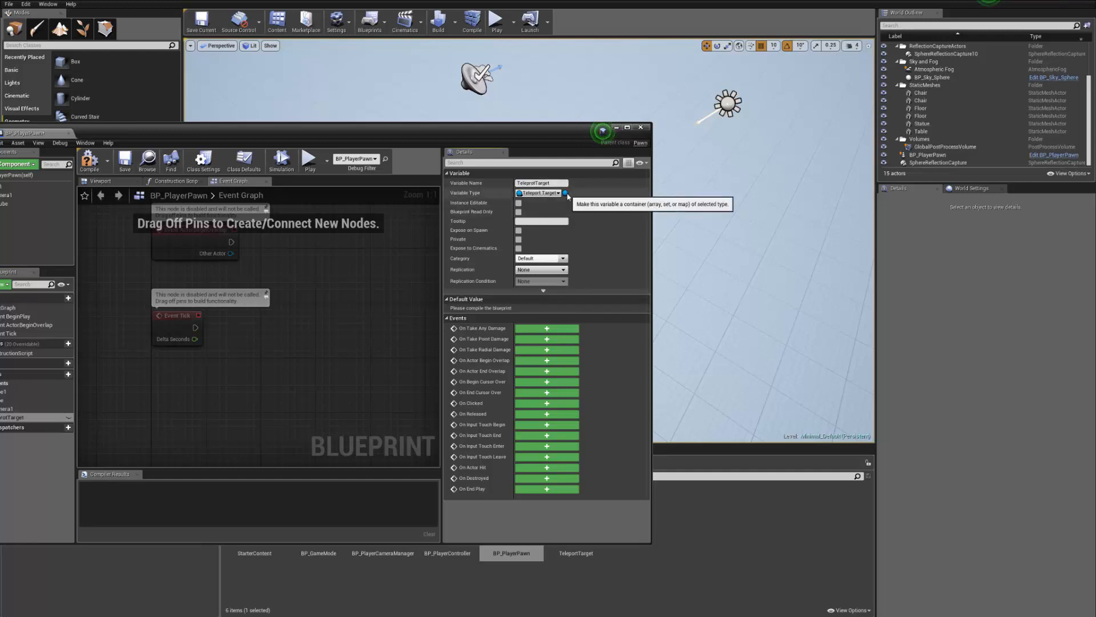
pyautogui.moveTo(319, 314); pyautogui.dragTo(132, 214, button='right')
pyautogui.click(92, 163)
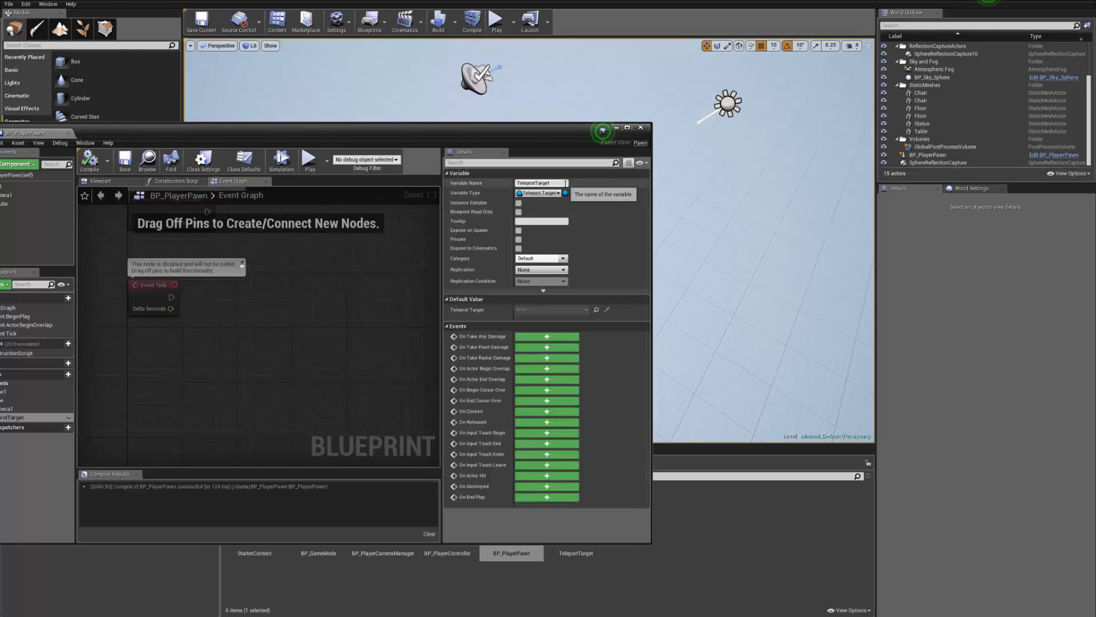
# - Make the pawn's new teleport target variable instance editable and recompile BP_PlayerPawn
pyautogui.moveTo(306, 343); pyautogui.dragTo(168, 347, button='right')
pyautogui.click(70, 418)
pyautogui.click(91, 165)
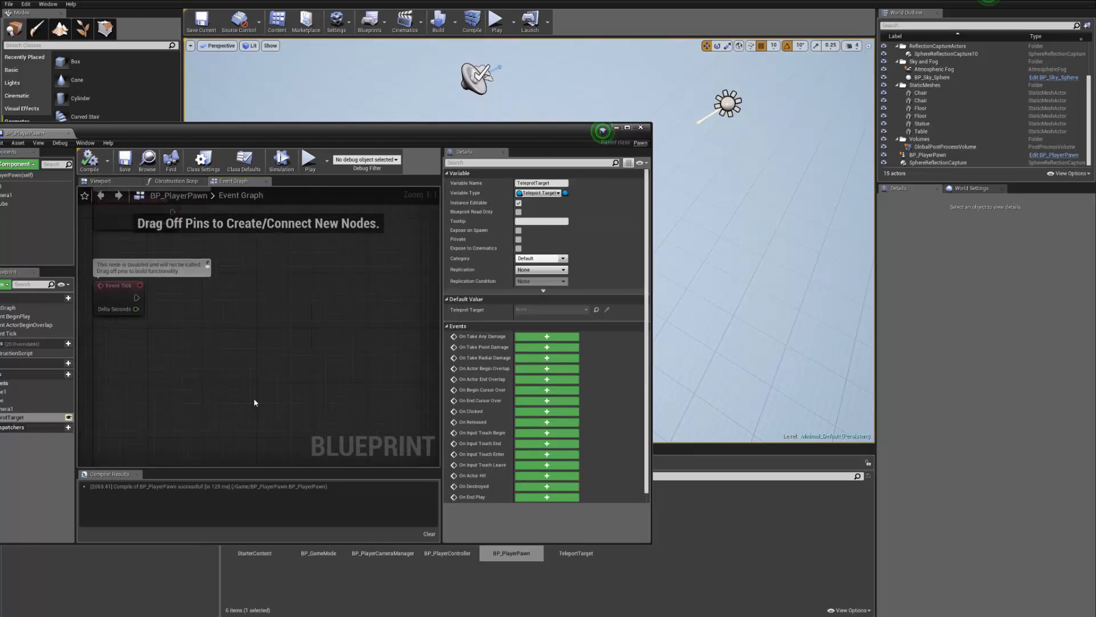
pyautogui.moveTo(278, 387); pyautogui.dragTo(372, 434, button='right')
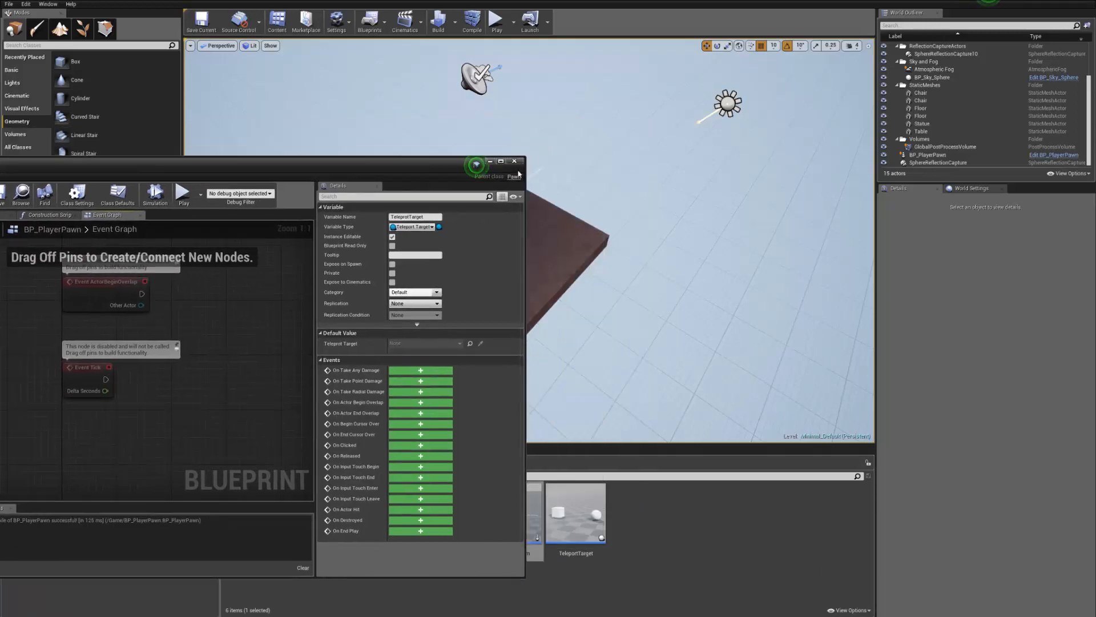
# - Return to the level and place a TeleportTarget actor on the brown part of the floor
pyautogui.moveTo(456, 284); pyautogui.dragTo(411, 280, button='right')
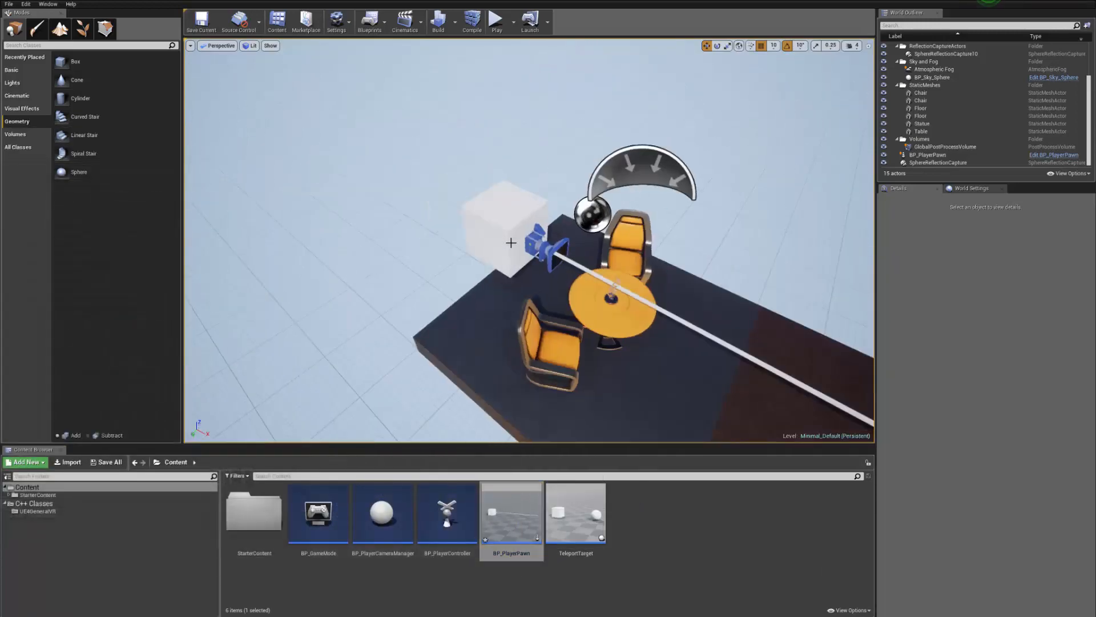
pyautogui.click(511, 241)
pyautogui.moveTo(502, 331); pyautogui.dragTo(623, 334, button='right')
pyautogui.moveTo(588, 524); pyautogui.dragTo(506, 342)
pyautogui.press('s')
pyautogui.moveTo(504, 319); pyautogui.dragTo(504, 334, button='right')
# - Rotate the placed TeleportTarget so its lookTarget sphere points back towards the table and the pawn
pyautogui.press('e')
pyautogui.moveTo(504, 319); pyautogui.dragTo(360, 419)
pyautogui.press('s')
pyautogui.moveTo(353, 382); pyautogui.dragTo(243, 425, button='right')
pyautogui.press('w')
# - Move the TeleportTarget's lookTarget sphere over the orange table, to about X 383, Y 14, Z 70
pyautogui.click(441, 124)
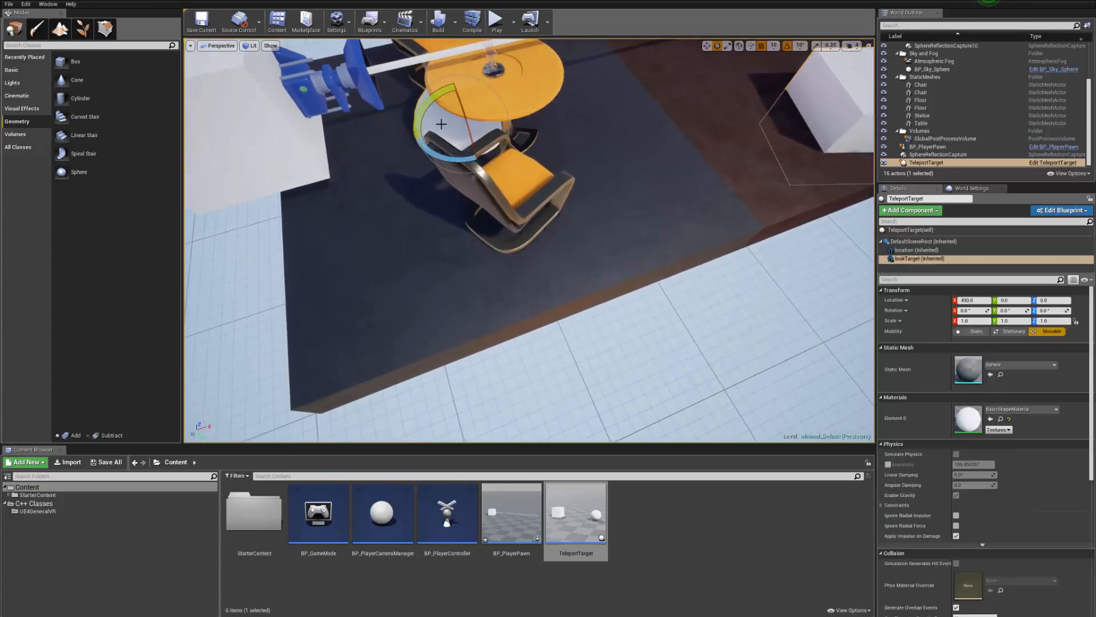
pyautogui.press('f')
pyautogui.click(706, 46)
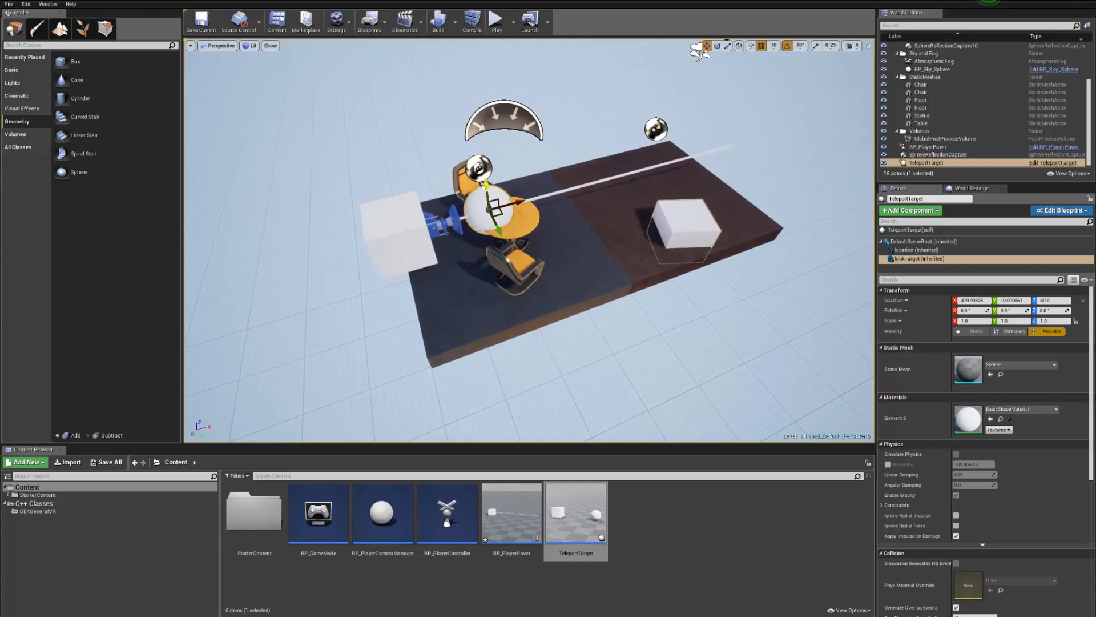
pyautogui.moveTo(510, 204); pyautogui.dragTo(534, 201)
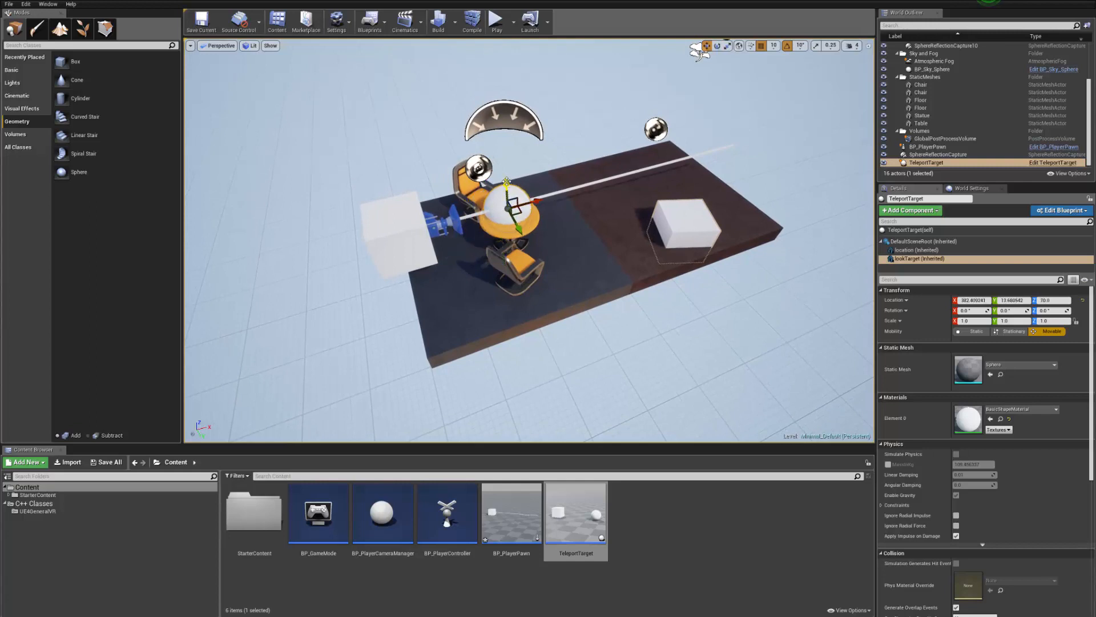
# - Raise the TeleportTarget high above the brown floor and lower its lookTarget sphere back onto the orange table, to about Z -270
pyautogui.click(418, 227)
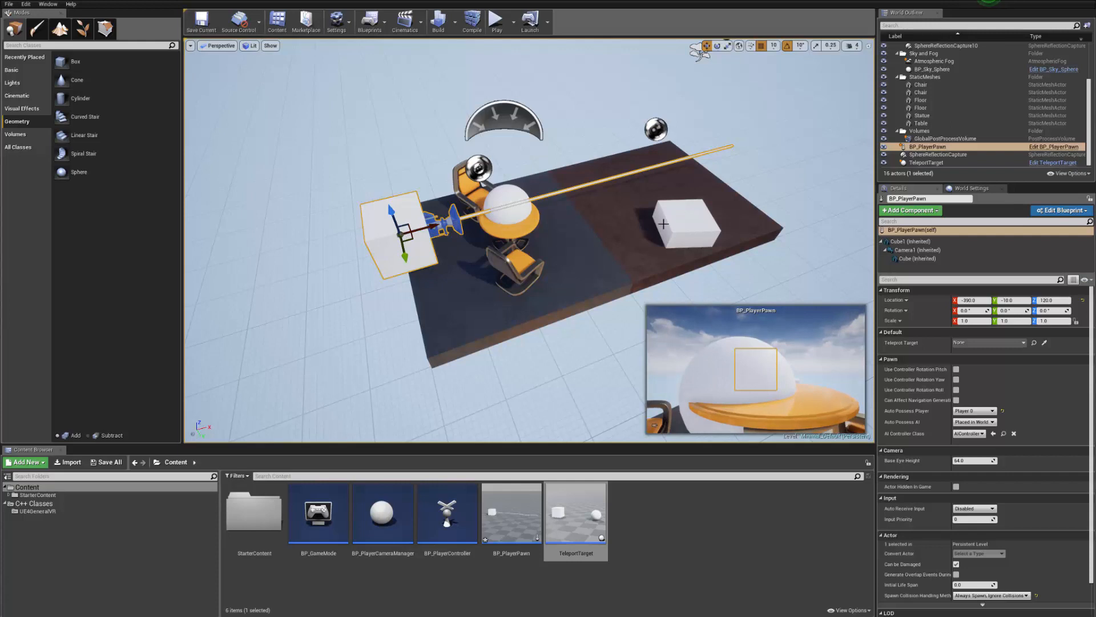
pyautogui.click(689, 241)
pyautogui.moveTo(690, 216); pyautogui.dragTo(708, 171)
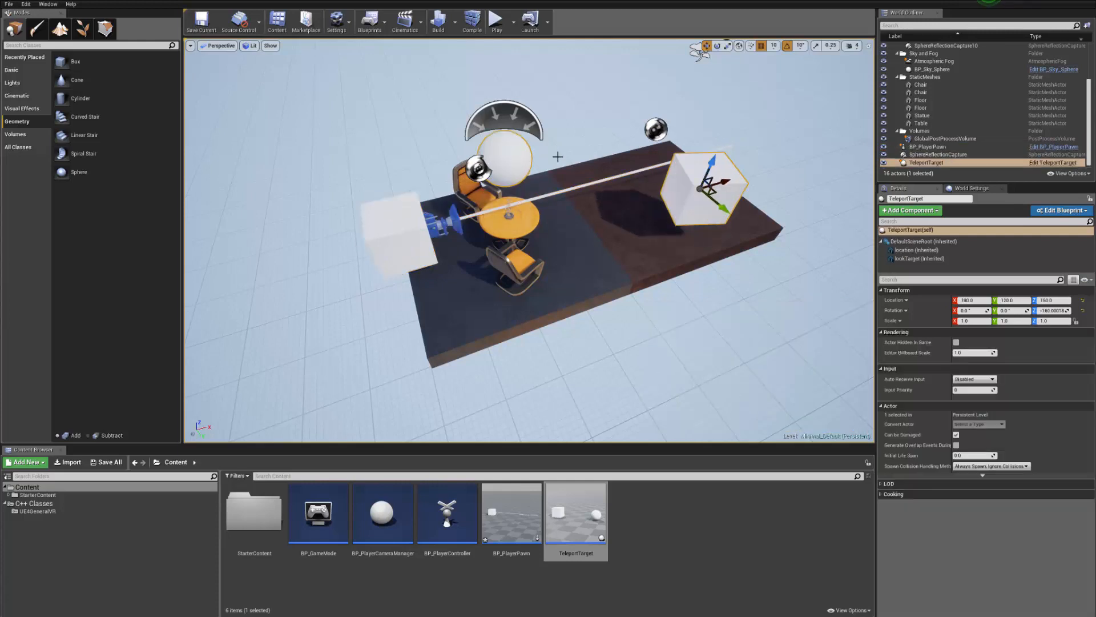
pyautogui.click(516, 153)
pyautogui.moveTo(502, 134); pyautogui.dragTo(502, 195)
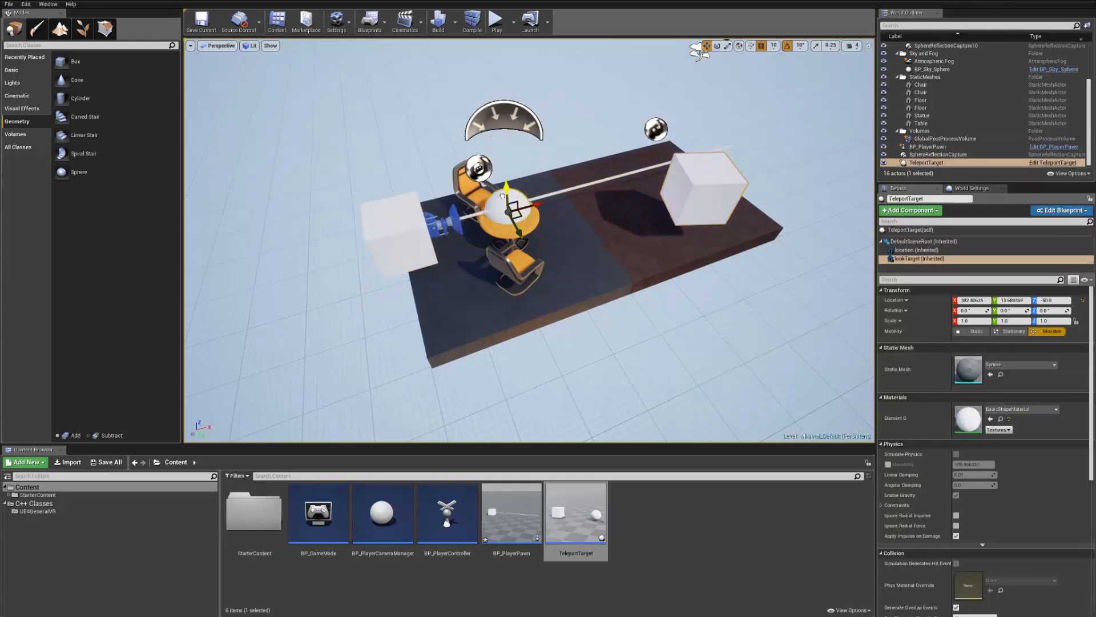
pyautogui.click(732, 201)
pyautogui.moveTo(732, 201); pyautogui.dragTo(782, 97)
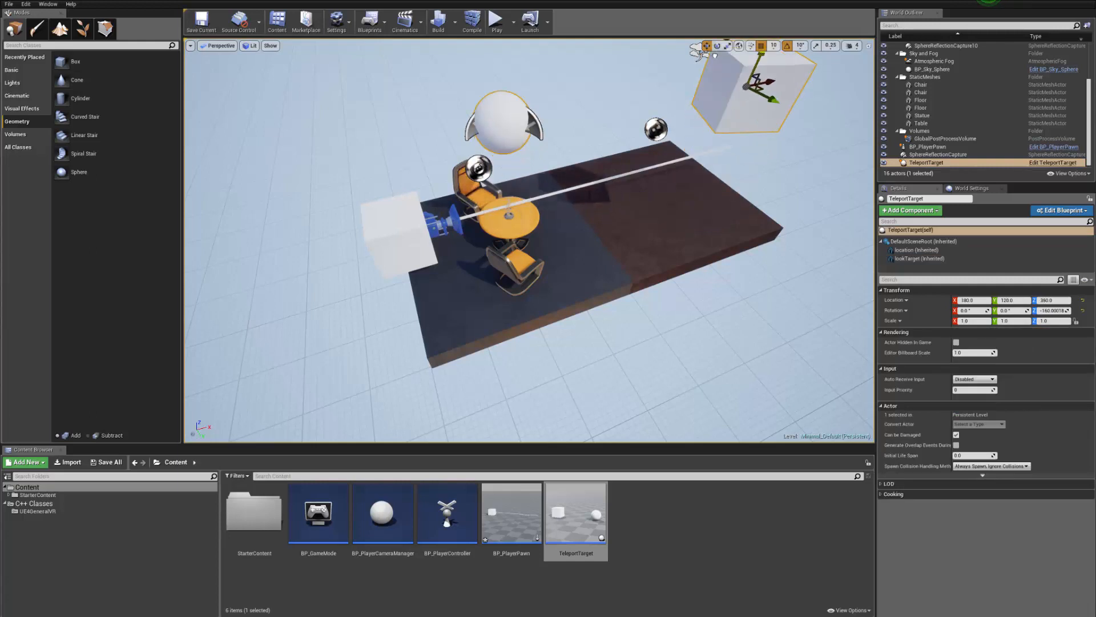
pyautogui.click(505, 100)
pyautogui.moveTo(505, 100); pyautogui.dragTo(498, 196)
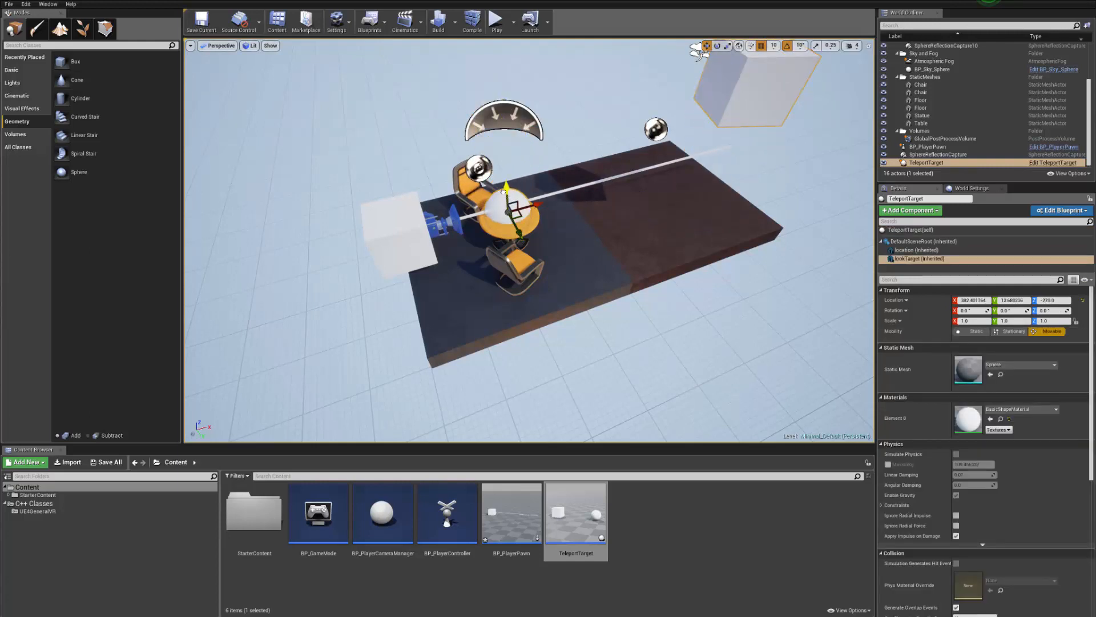
# - Select the player pawn in the level and open the BP_PlayerPawn Blueprint
pyautogui.moveTo(505, 190); pyautogui.dragTo(530, 165, button='right')
pyautogui.click(450, 337)
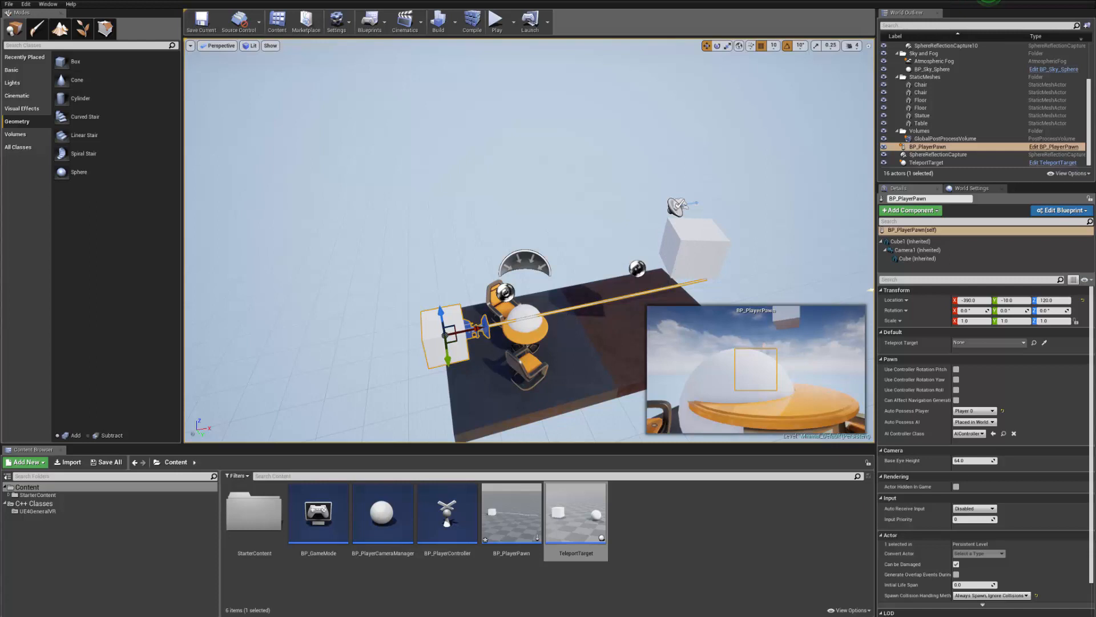
pyautogui.moveTo(532, 322); pyautogui.dragTo(561, 326, button='right')
pyautogui.click(527, 526)
pyautogui.click(665, 528)
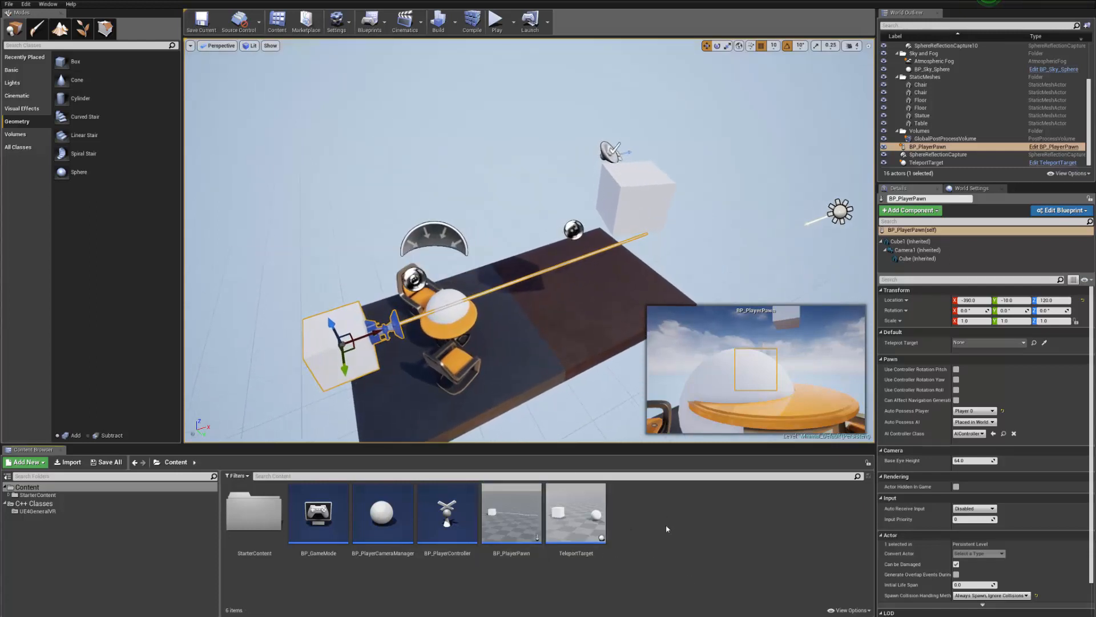
pyautogui.doubleClick(513, 500)
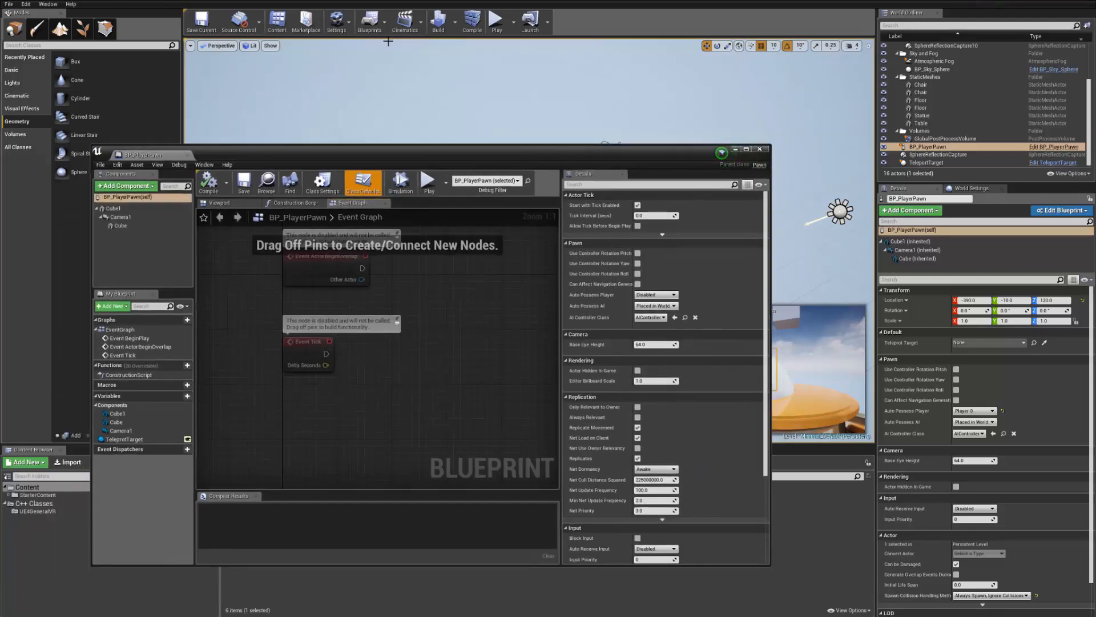
# - Check which key is bound to the Teleport action mapping in the project's Input settings
pyautogui.click(336, 23)
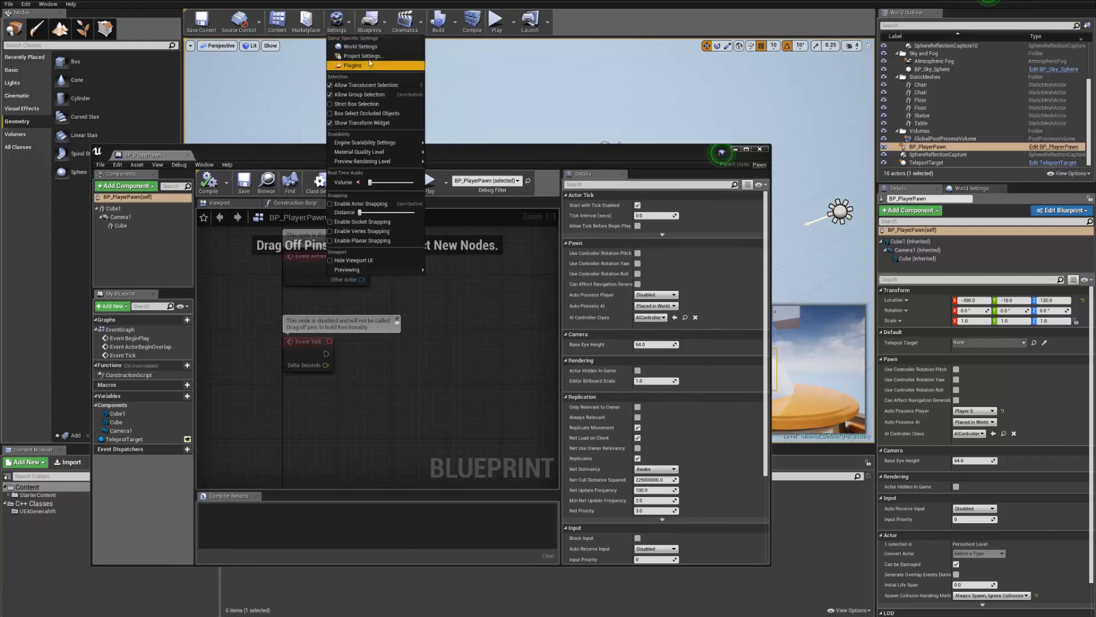
pyautogui.click(349, 66)
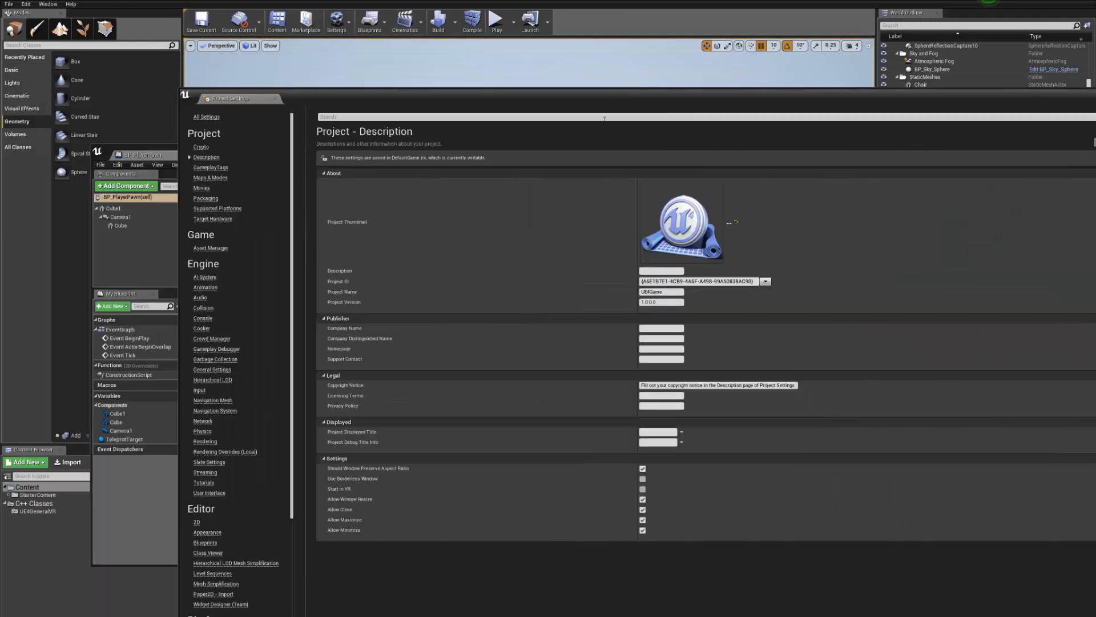
pyautogui.click(199, 390)
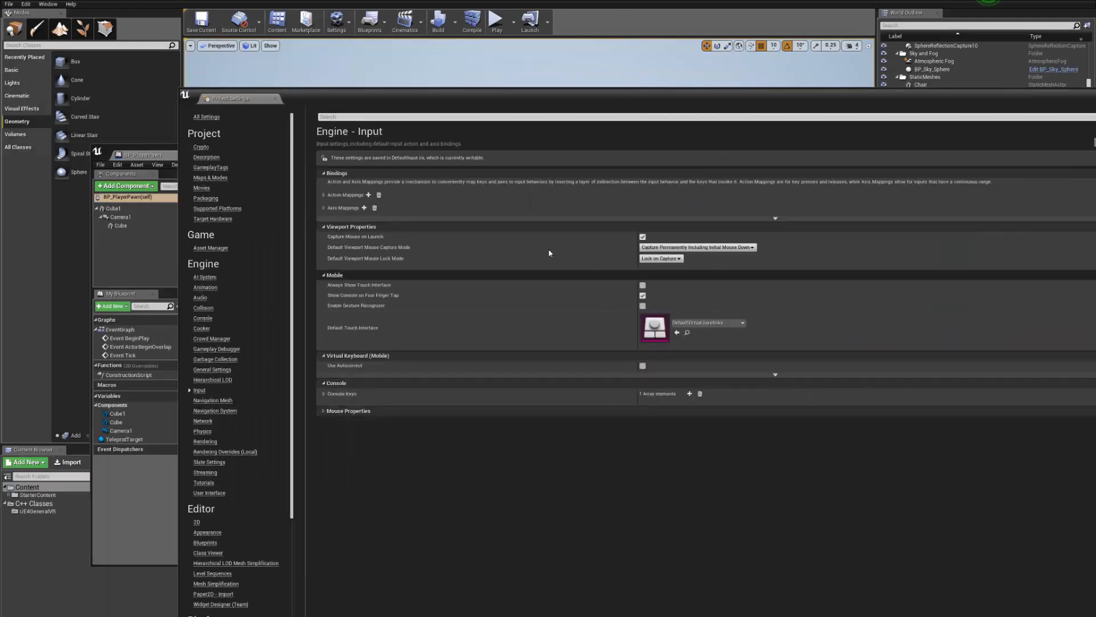
pyautogui.click(324, 195)
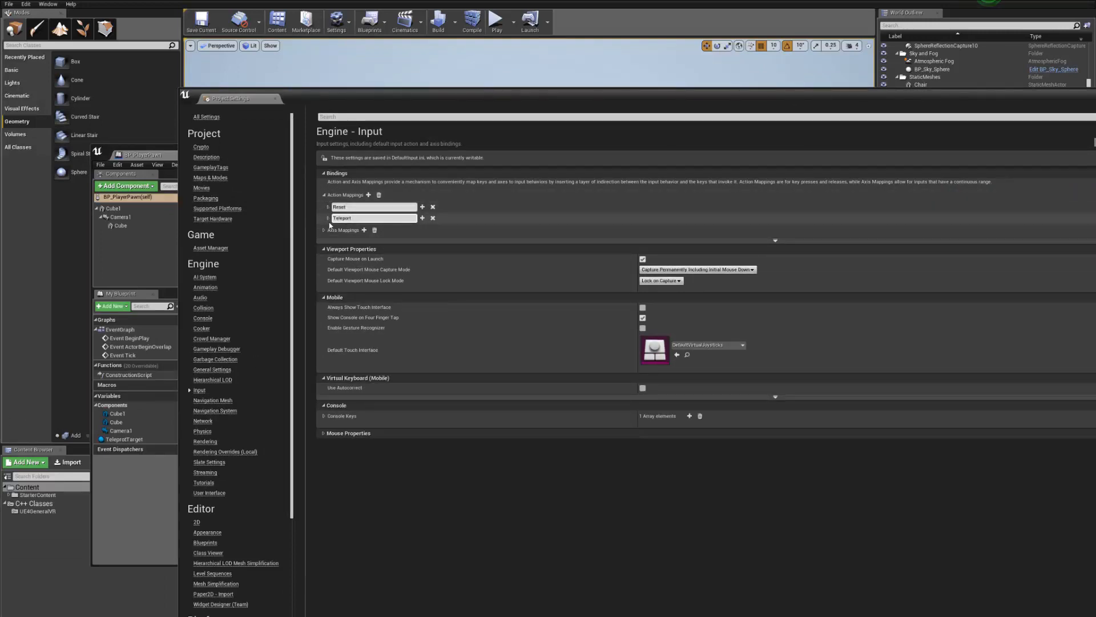
pyautogui.click(328, 217)
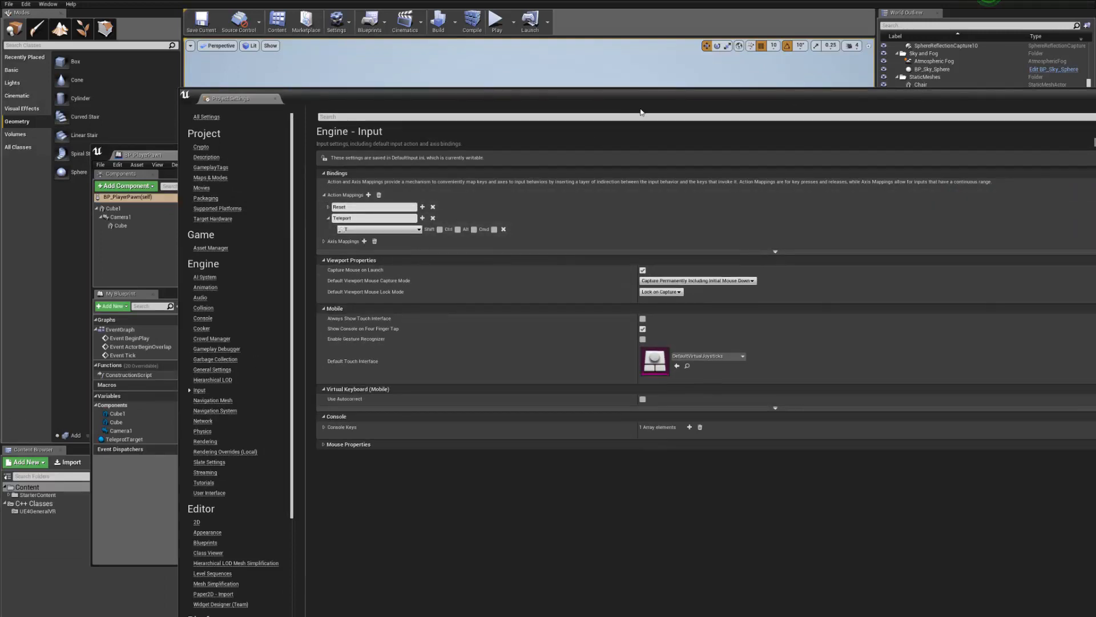
pyautogui.moveTo(865, 99); pyautogui.dragTo(369, 223)
pyautogui.click(749, 190)
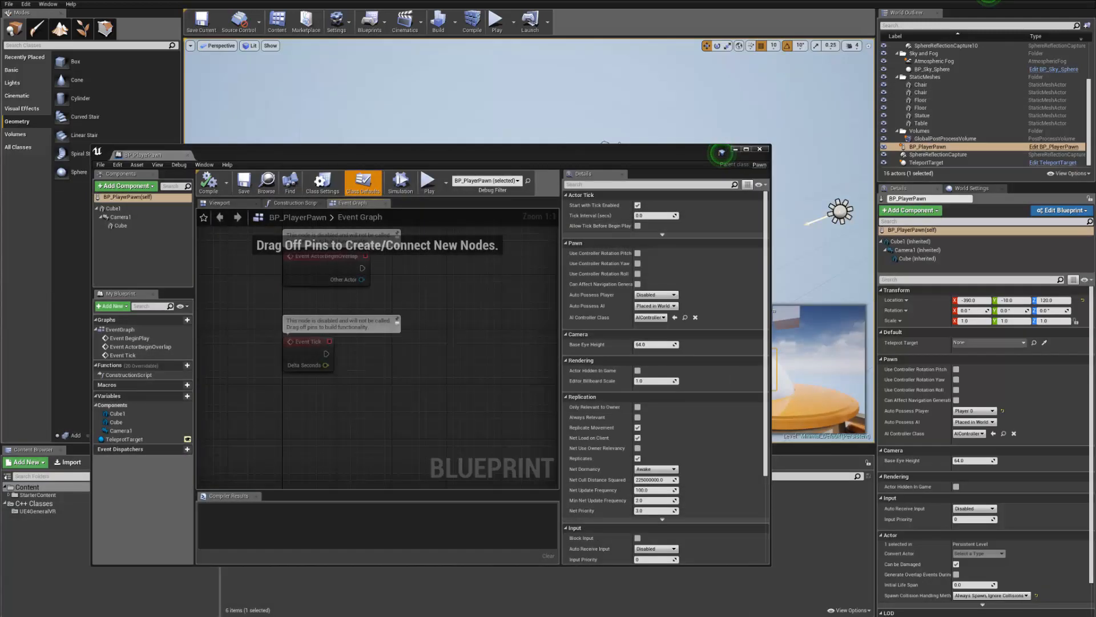
# - Open the BP_PlayerController Blueprint alongside BP_PlayerPawn
pyautogui.click(563, 139)
pyautogui.moveTo(555, 156); pyautogui.dragTo(624, 109)
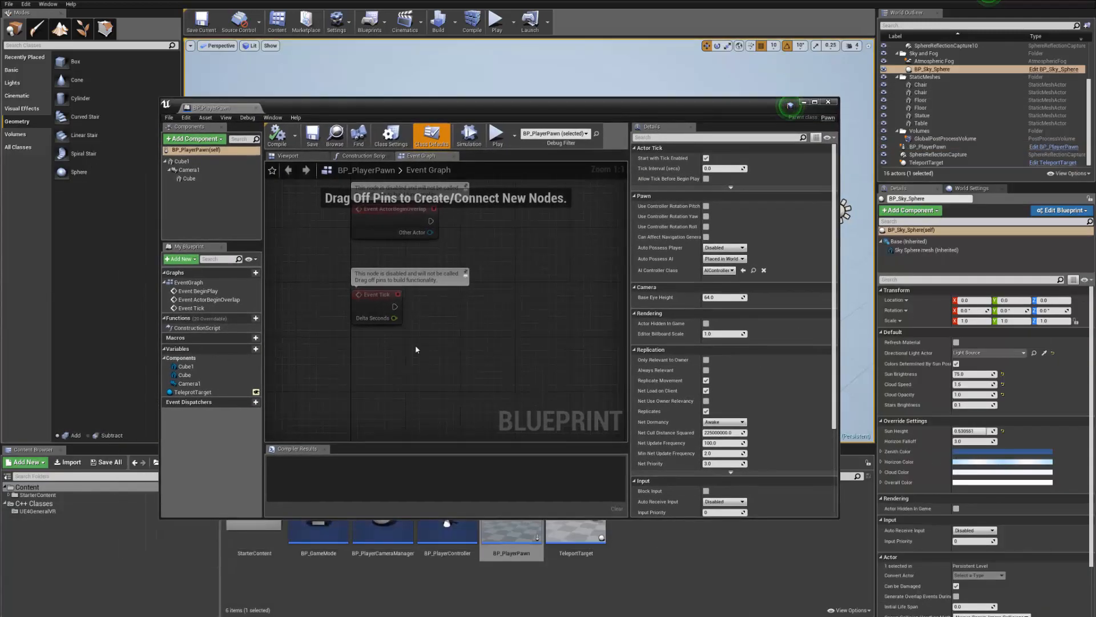
pyautogui.moveTo(415, 350); pyautogui.dragTo(358, 308, button='right')
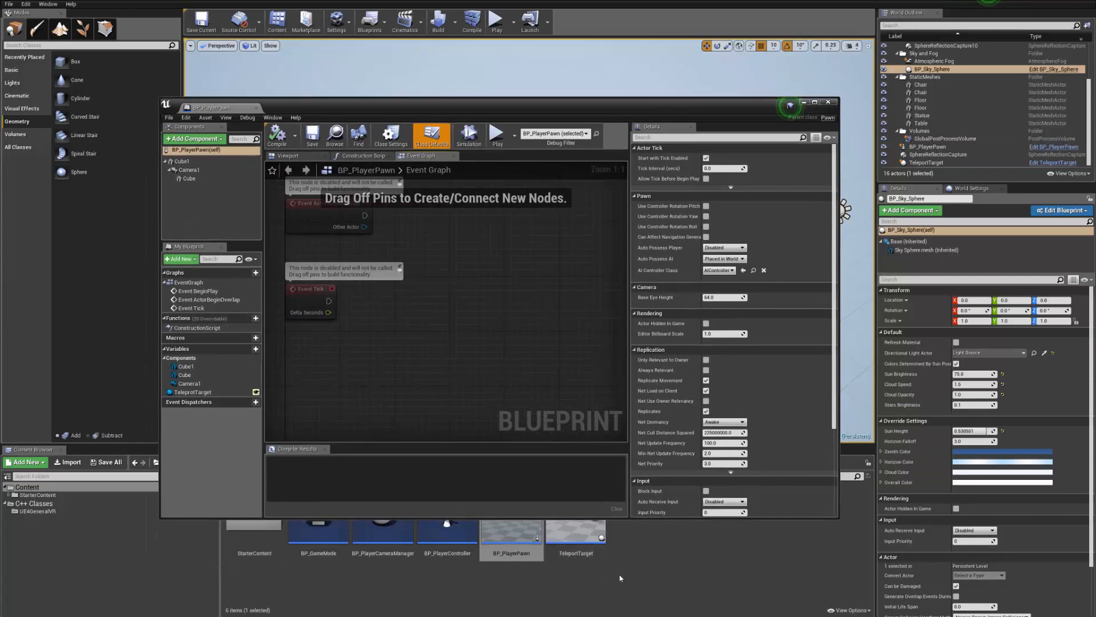
pyautogui.click(457, 543)
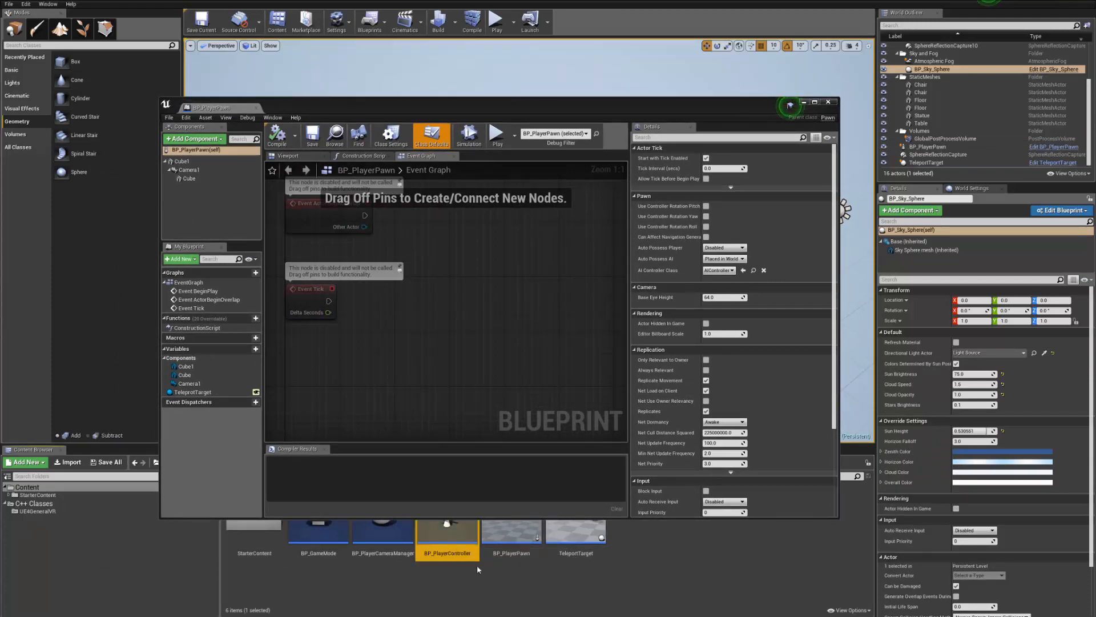
pyautogui.doubleClick(453, 548)
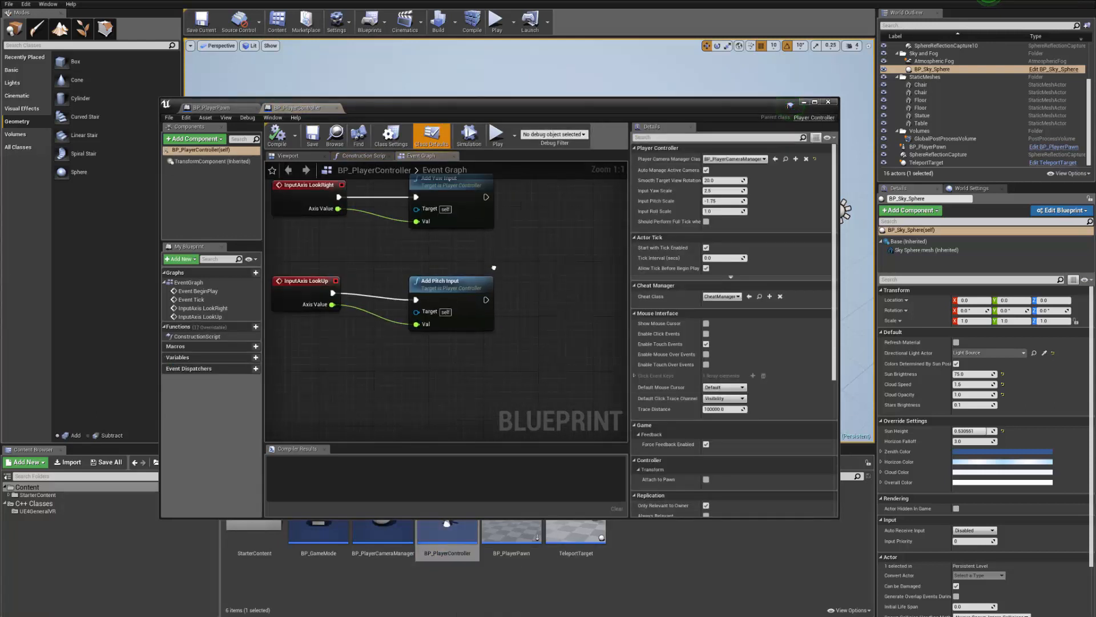
# - Move the LookRight and LookUp input nodes with their yaw and pitch nodes up in the event graph to free space below
pyautogui.moveTo(494, 267); pyautogui.dragTo(425, 344, button='right')
pyautogui.scroll(-4, 416, 323)
pyautogui.moveTo(456, 271); pyautogui.dragTo(326, 393)
pyautogui.moveTo(411, 341); pyautogui.dragTo(501, 255)
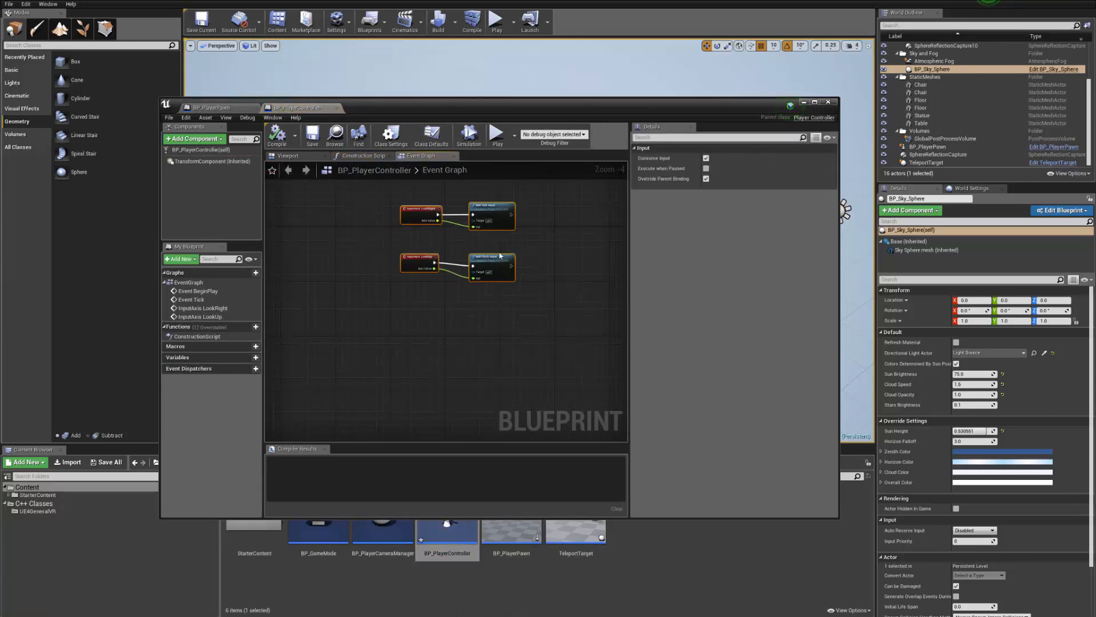
pyautogui.scroll(1, 462, 338)
pyautogui.moveTo(461, 338); pyautogui.dragTo(406, 354, button='right')
pyautogui.rightClick(407, 355)
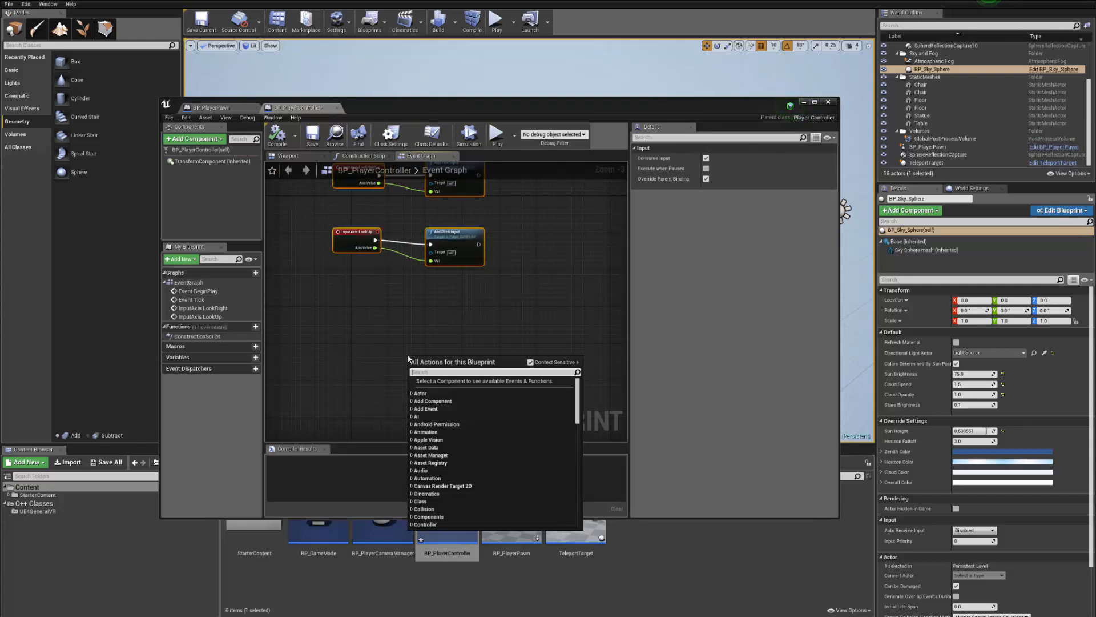
pyautogui.write('tel')
pyautogui.press('Down')
pyautogui.press('Down')
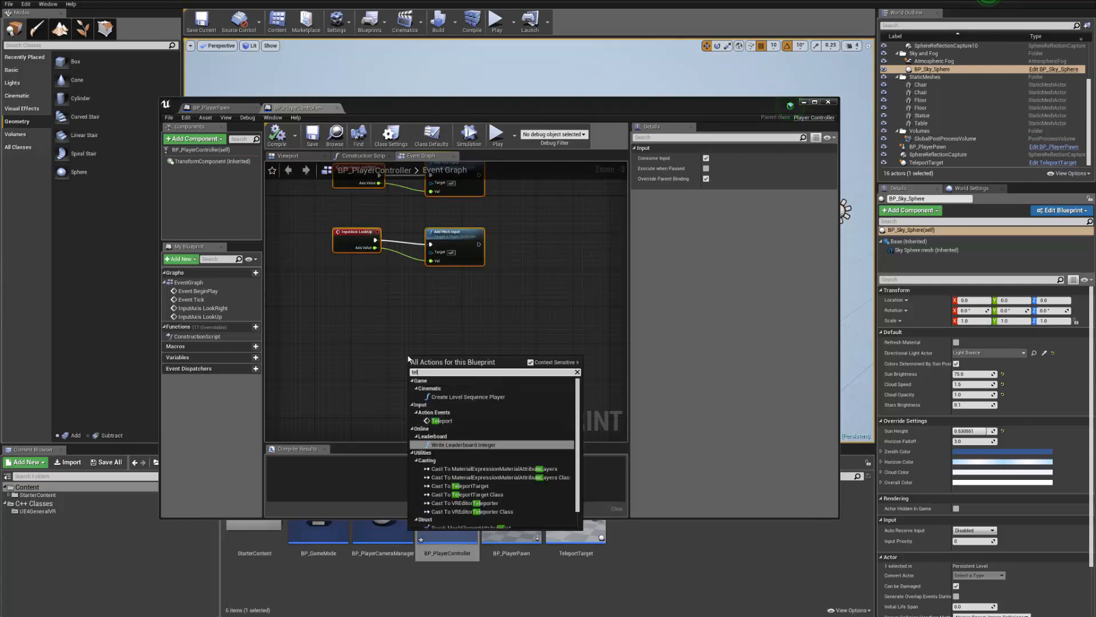
pyautogui.press('Up')
pyautogui.press('Up')
pyautogui.press('Up')
pyautogui.press('Return')
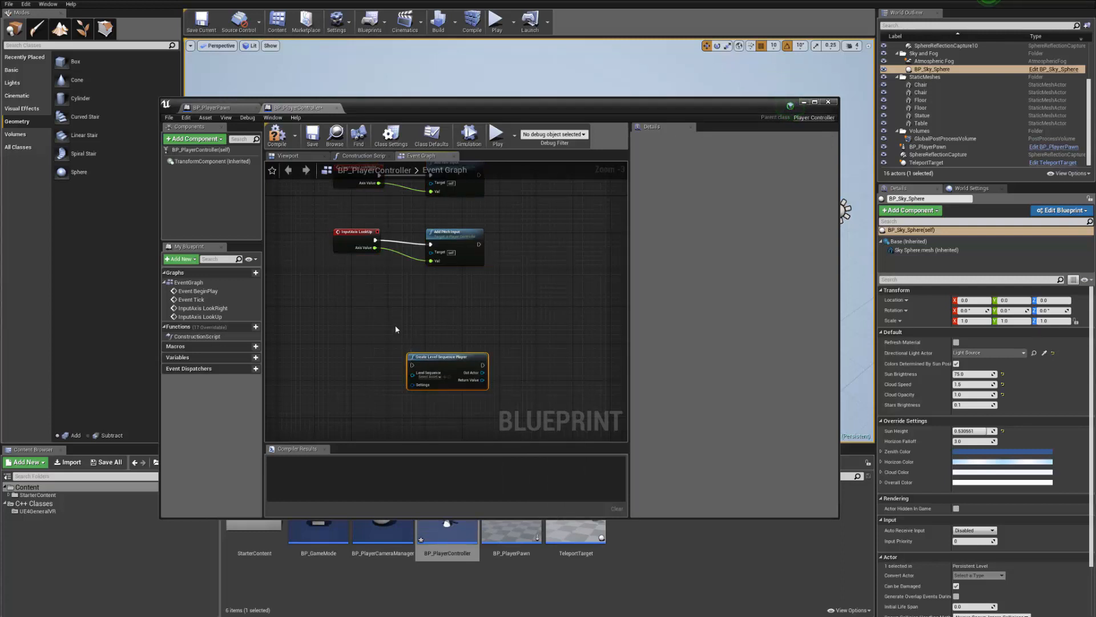
# - Add the Teleport input action event to the BP_PlayerController event graph, below the LookUp nodes
pyautogui.rightClick(437, 323)
pyautogui.write('teleport')
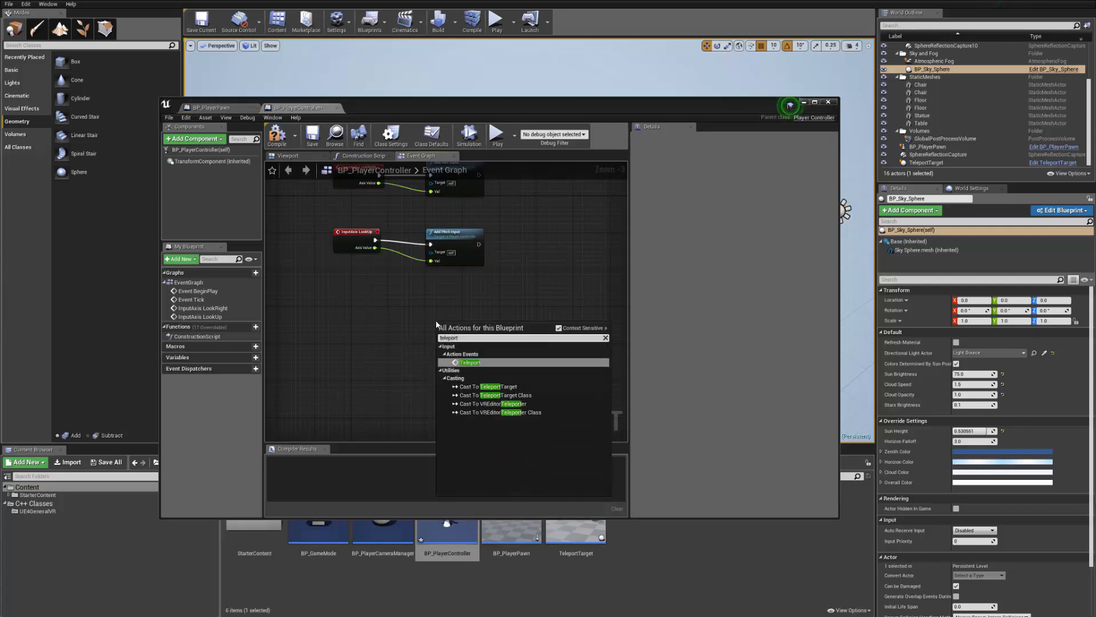
pyautogui.press('Return')
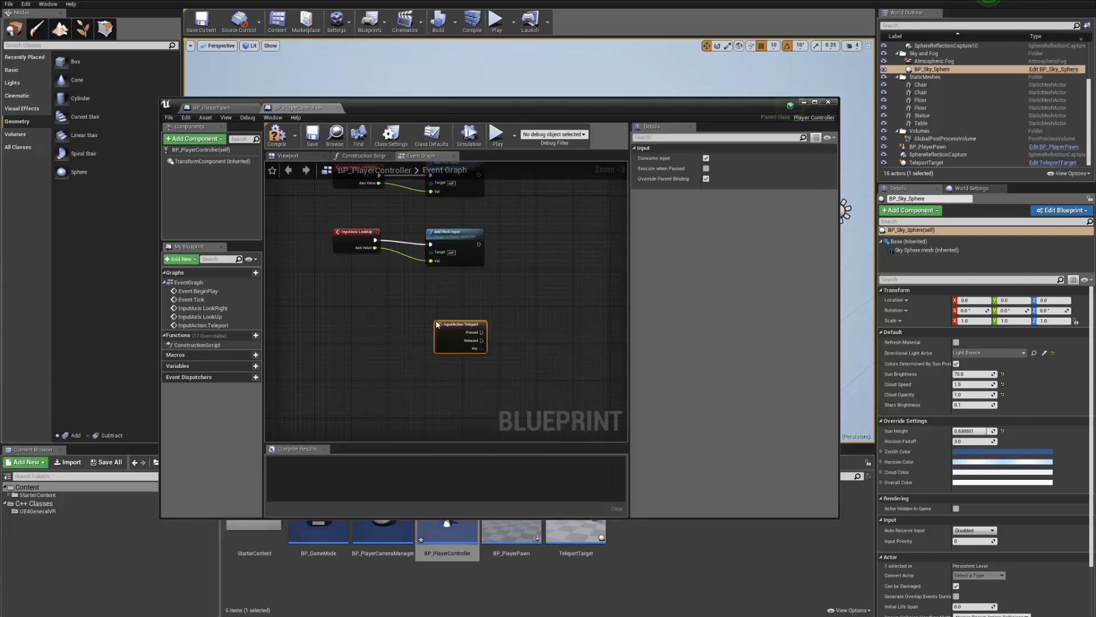
pyautogui.scroll(3, 436, 319)
pyautogui.moveTo(554, 328); pyautogui.dragTo(404, 274, button='right')
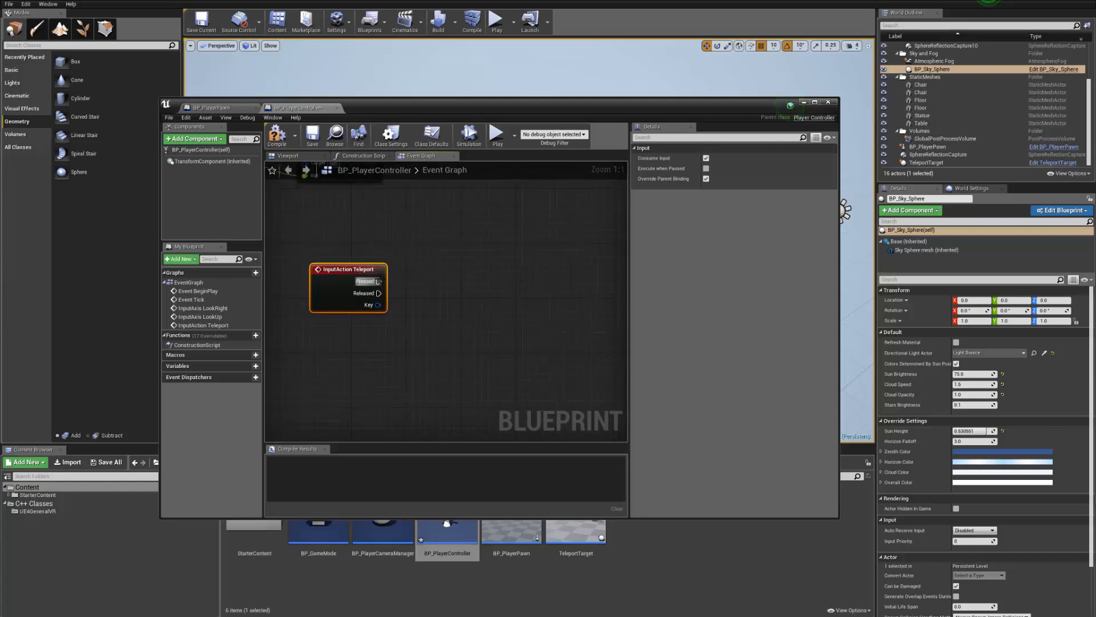
pyautogui.moveTo(487, 285); pyautogui.dragTo(487, 285)
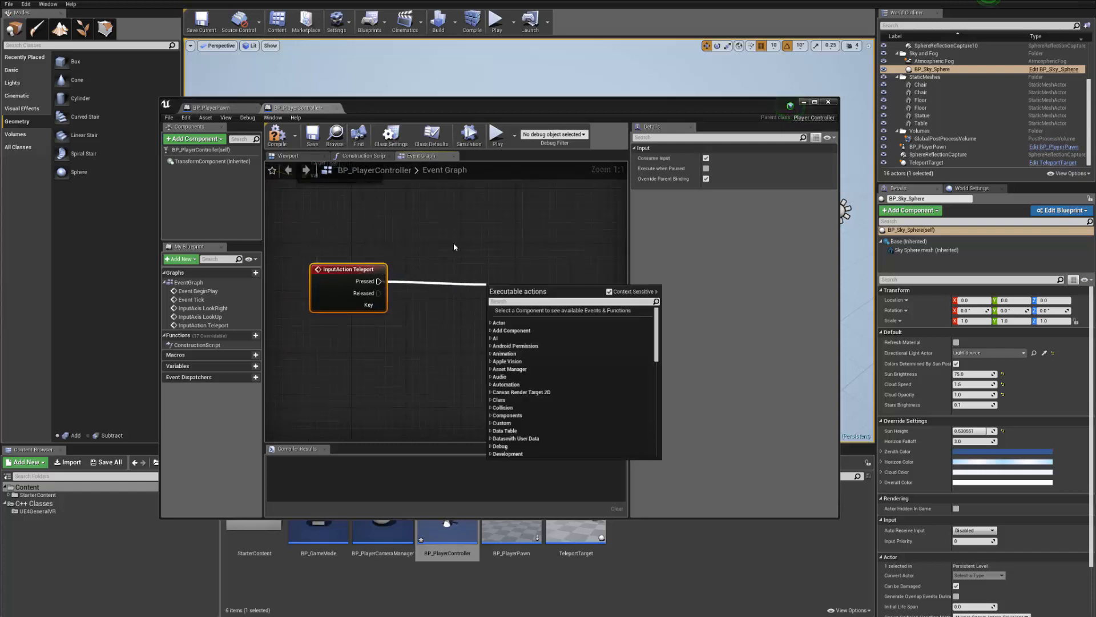
pyautogui.moveTo(457, 244); pyautogui.dragTo(475, 263, button='right')
pyautogui.moveTo(397, 300); pyautogui.dragTo(524, 307)
pyautogui.click(445, 339)
# - Add a Get Controlled Pawn node below the InputAction Teleport event
pyautogui.rightClick(426, 375)
pyautogui.write('get')
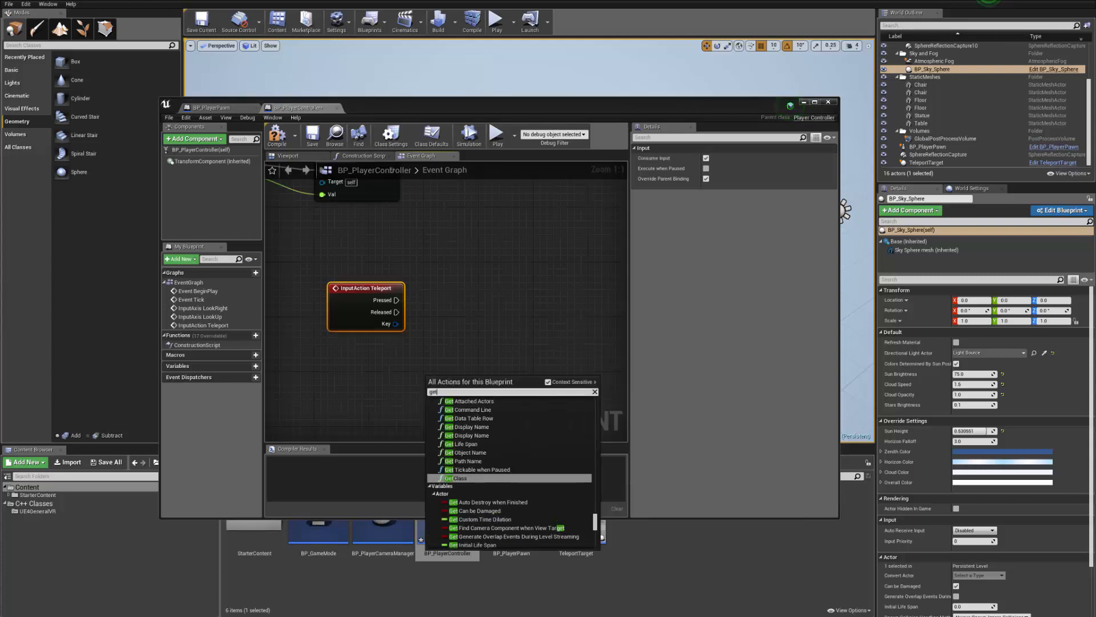
pyautogui.write(' pa')
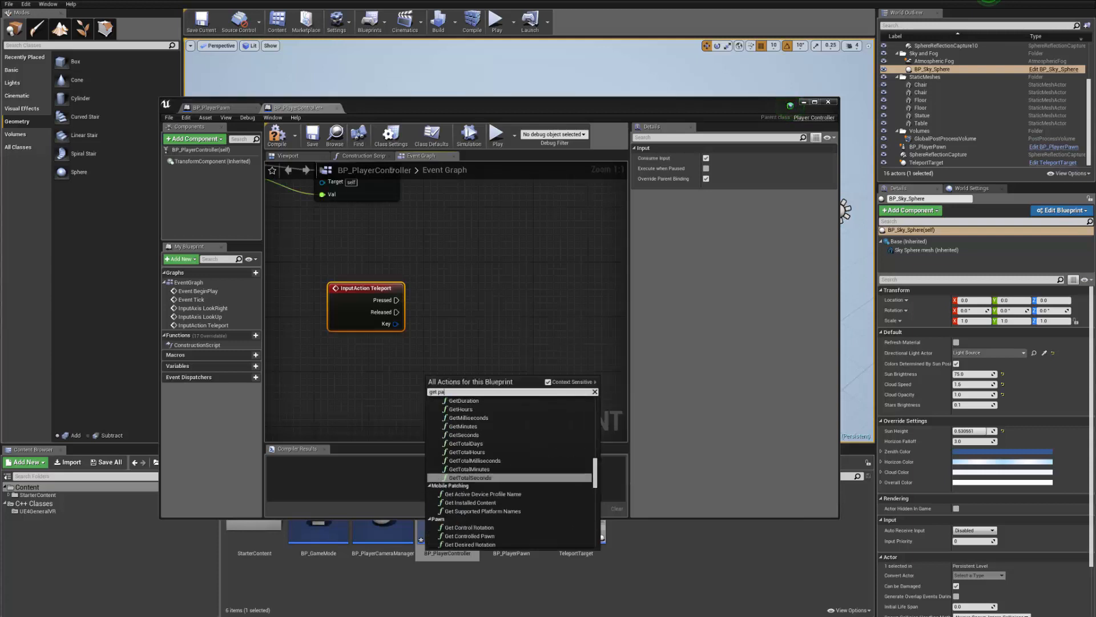
pyautogui.press('BackSpace')
pyautogui.press('BackSpace')
pyautogui.write('con')
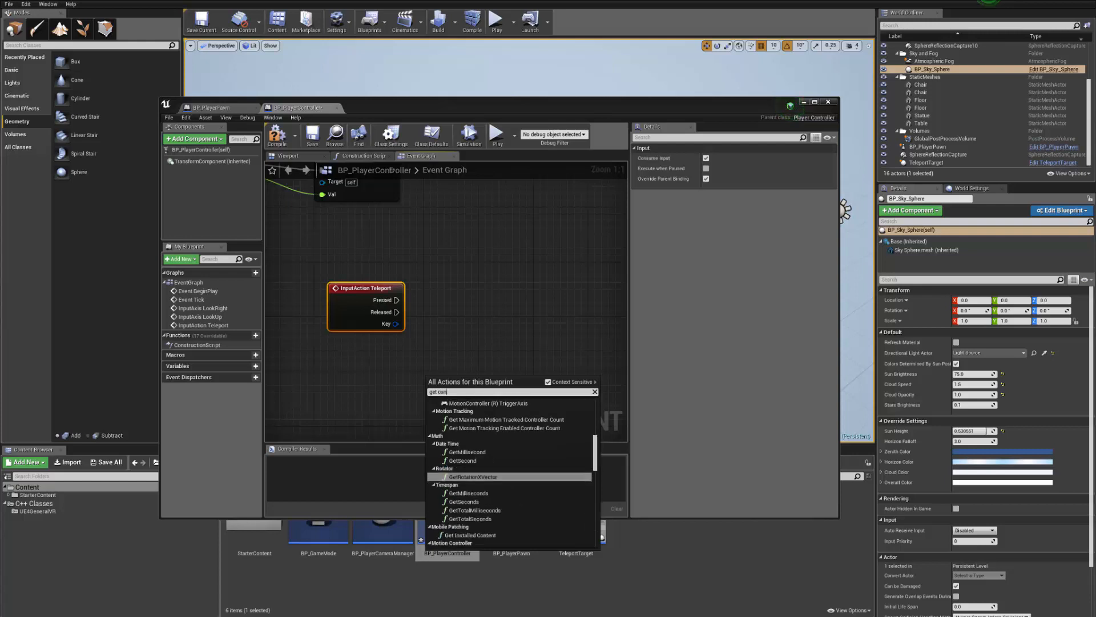
pyautogui.write('trolle')
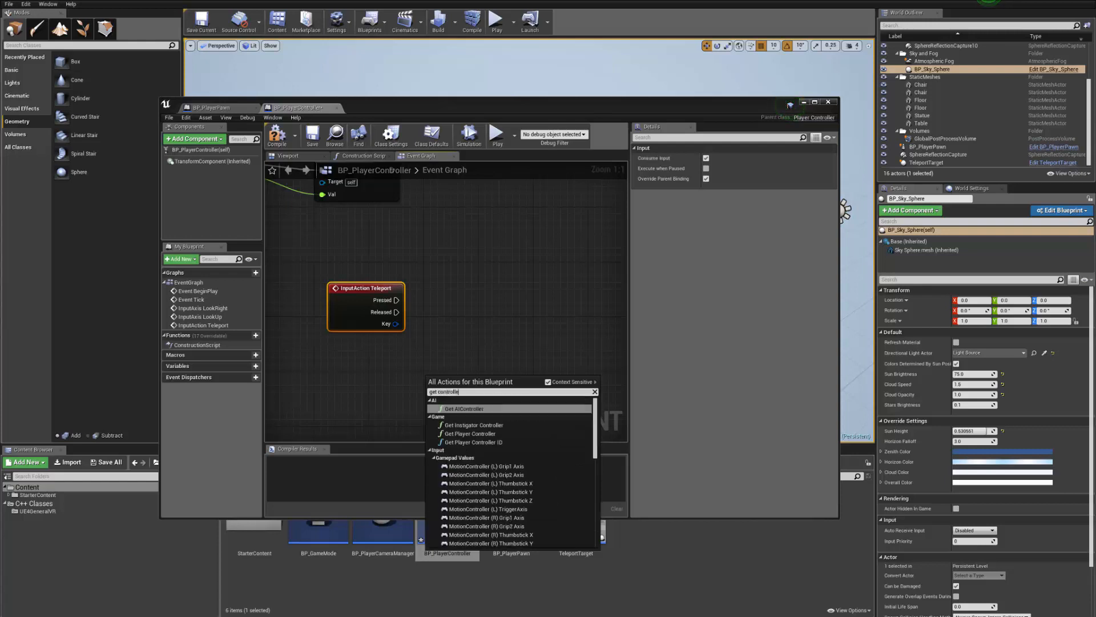
pyautogui.write('d')
pyautogui.press('Return')
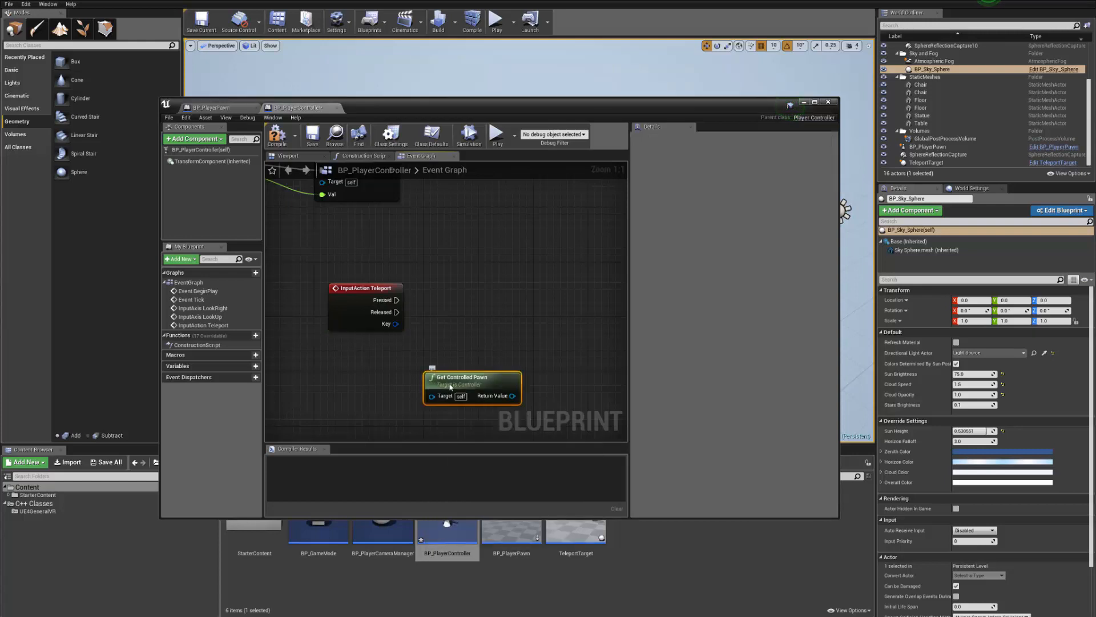
# - Cast the controlled pawn's return value to BP_PlayerPawn and trigger the cast from the Teleport event's Pressed output
pyautogui.moveTo(450, 387); pyautogui.dragTo(485, 379)
pyautogui.write('cast to')
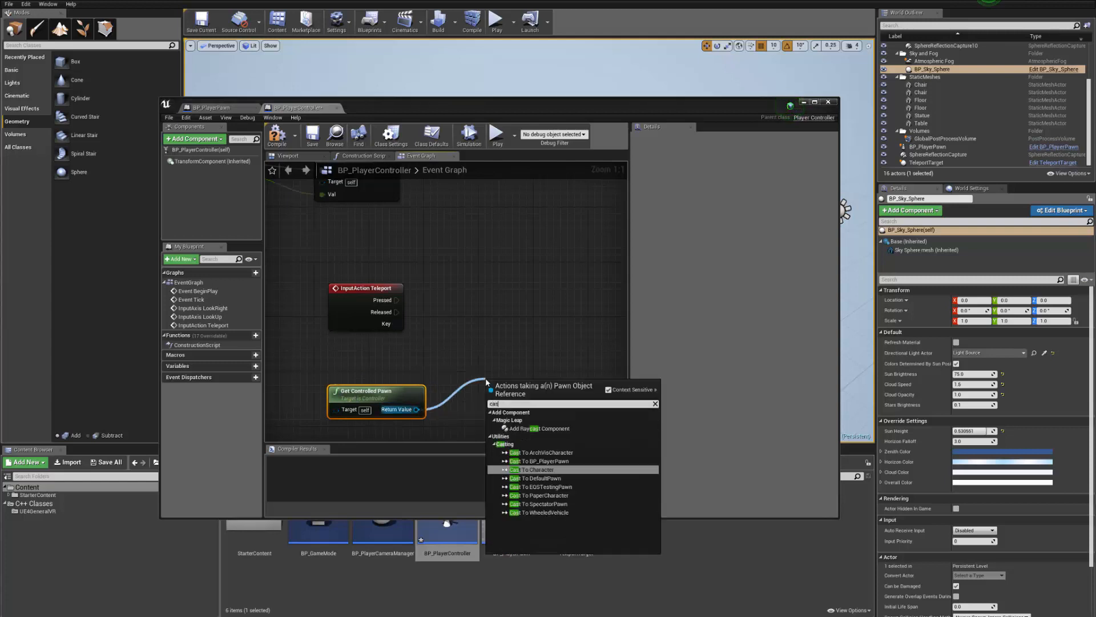
pyautogui.press('Up')
pyautogui.press('Up')
pyautogui.press('Up')
pyautogui.press('Up')
pyautogui.press('Up')
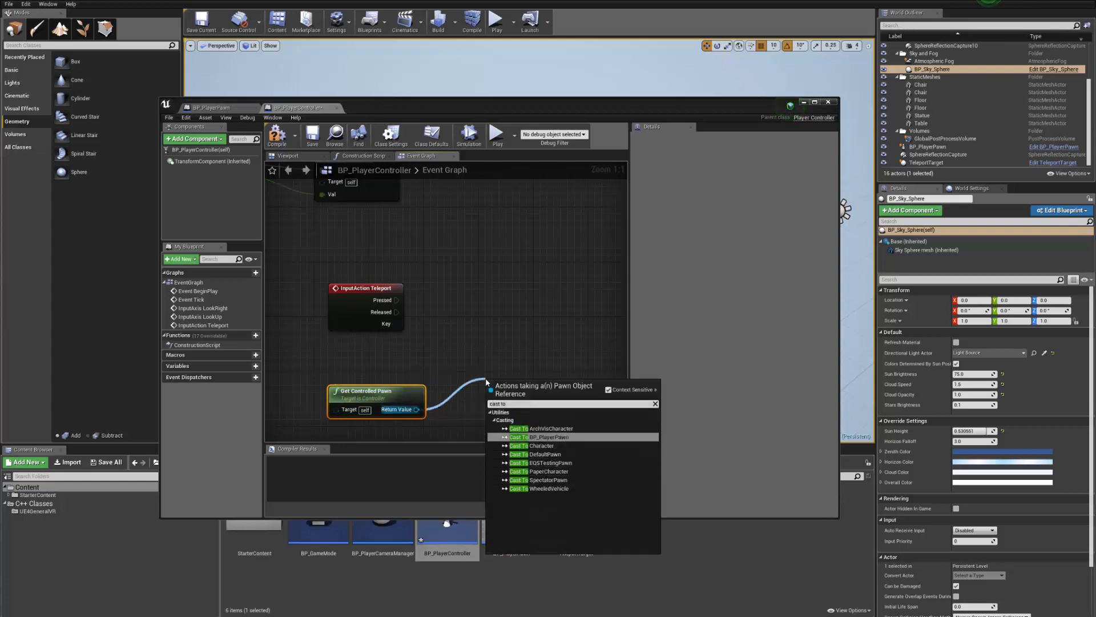
pyautogui.press('Return')
pyautogui.moveTo(394, 300); pyautogui.dragTo(487, 292)
pyautogui.moveTo(492, 337); pyautogui.dragTo(388, 310, button='right')
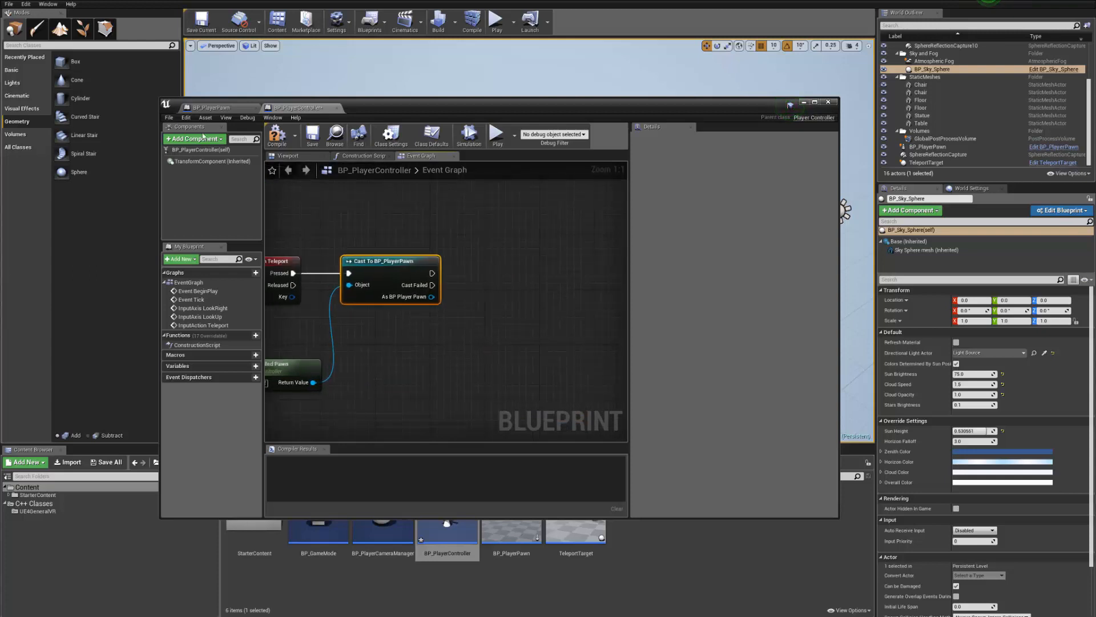
# - Compile the BP_PlayerController blueprint after a brief look at the BP_PlayerPawn event graph
pyautogui.click(206, 109)
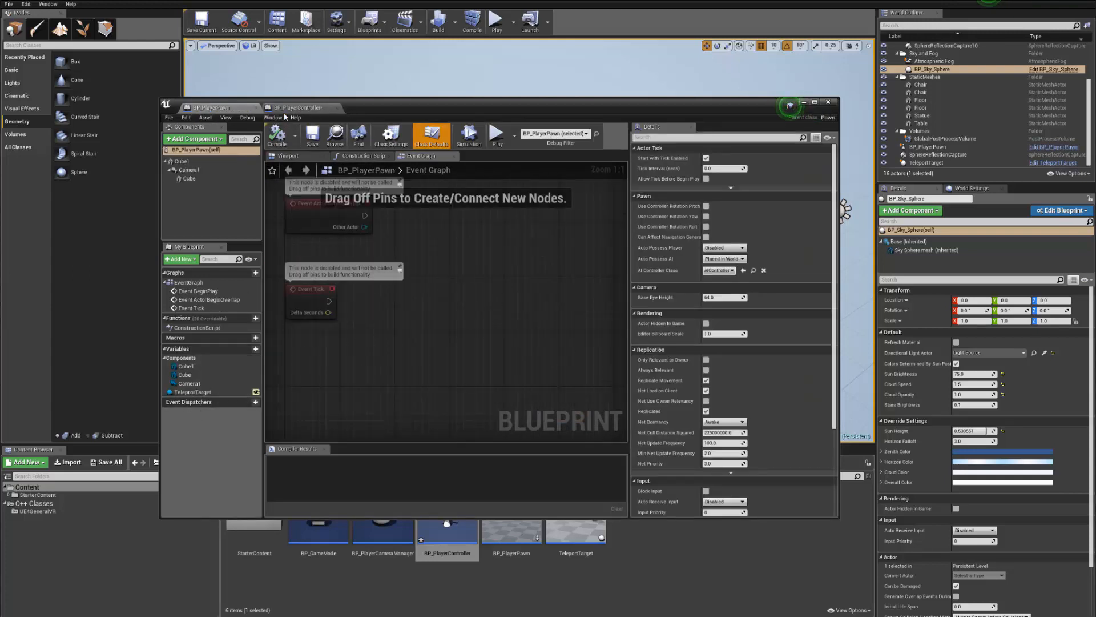
pyautogui.click(289, 108)
pyautogui.moveTo(503, 304); pyautogui.dragTo(435, 288, button='right')
pyautogui.click(277, 136)
# - Get the teleport target variable from the cast's As BP Player Pawn output and place the getter below the cast node
pyautogui.moveTo(479, 253); pyautogui.dragTo(486, 281, button='right')
pyautogui.moveTo(371, 307); pyautogui.dragTo(429, 337)
pyautogui.write('get tel')
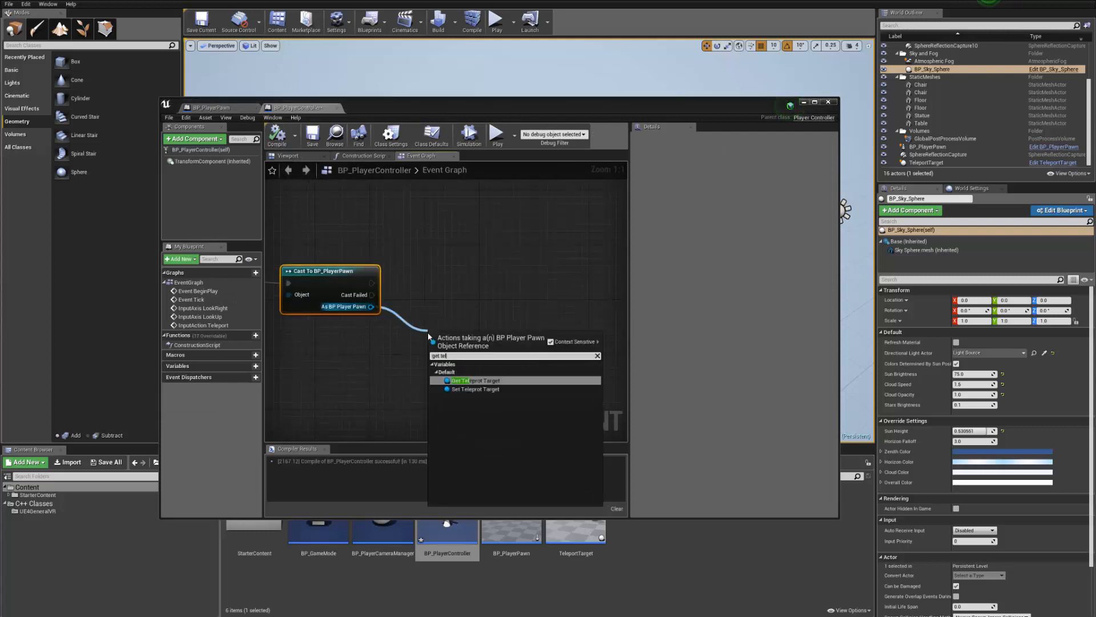
pyautogui.write('epo')
pyautogui.press('BackSpace')
pyautogui.press('Down')
pyautogui.press('Up')
pyautogui.press('Return')
pyautogui.moveTo(468, 341); pyautogui.dragTo(449, 360)
# - Add a GetActorLocation node fed by the teleport target variable
pyautogui.moveTo(456, 337); pyautogui.dragTo(405, 343, button='right')
pyautogui.moveTo(477, 348); pyautogui.dragTo(478, 346)
pyautogui.write('get act')
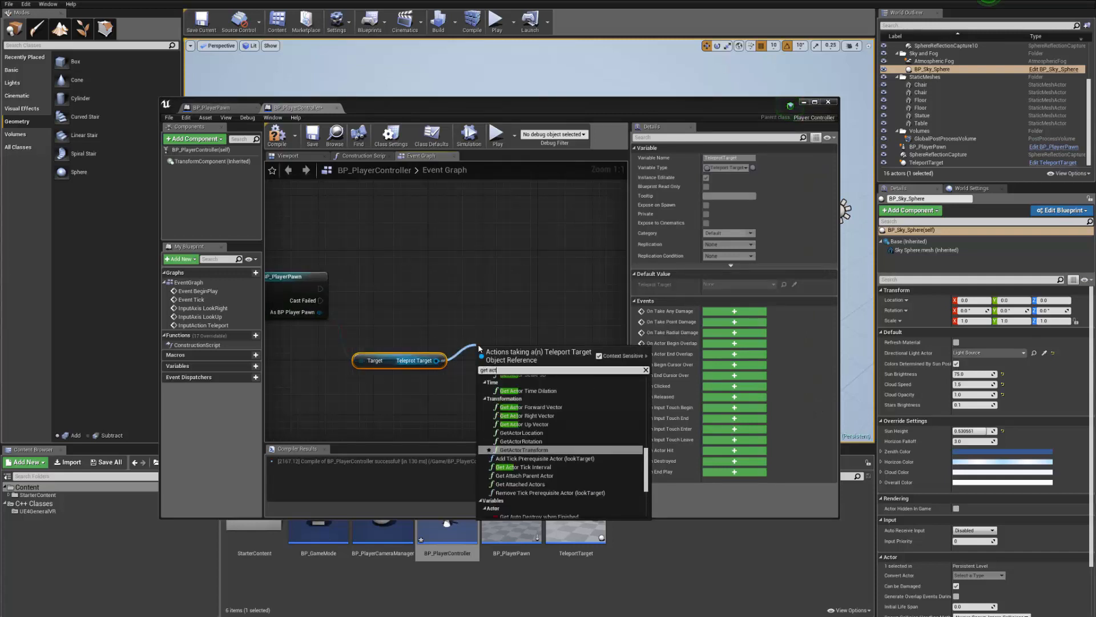
pyautogui.write('orlo')
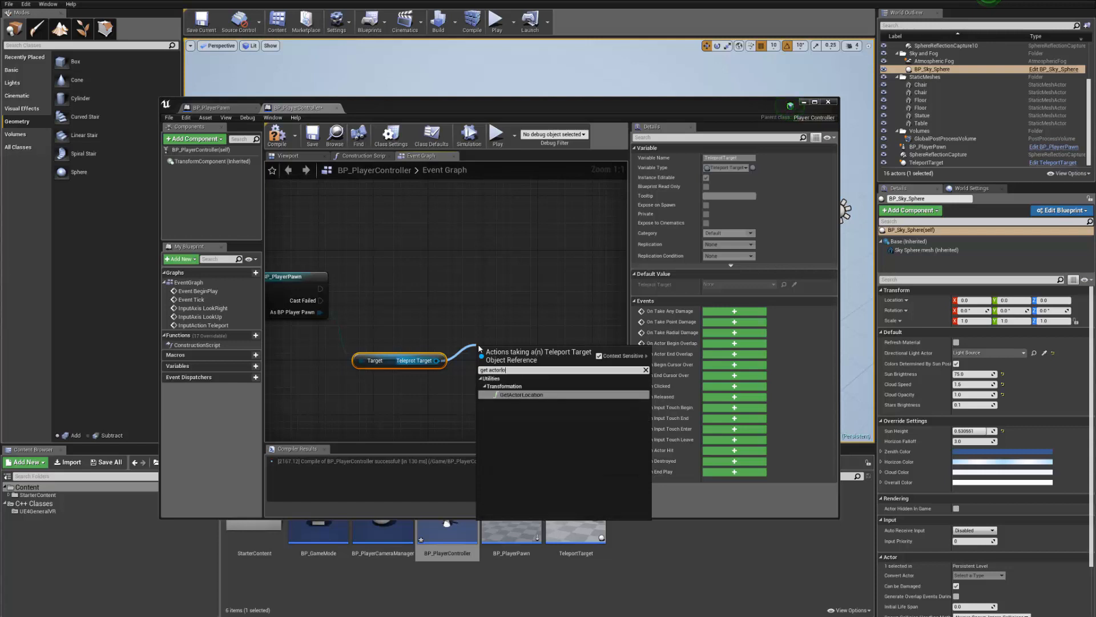
pyautogui.press('Return')
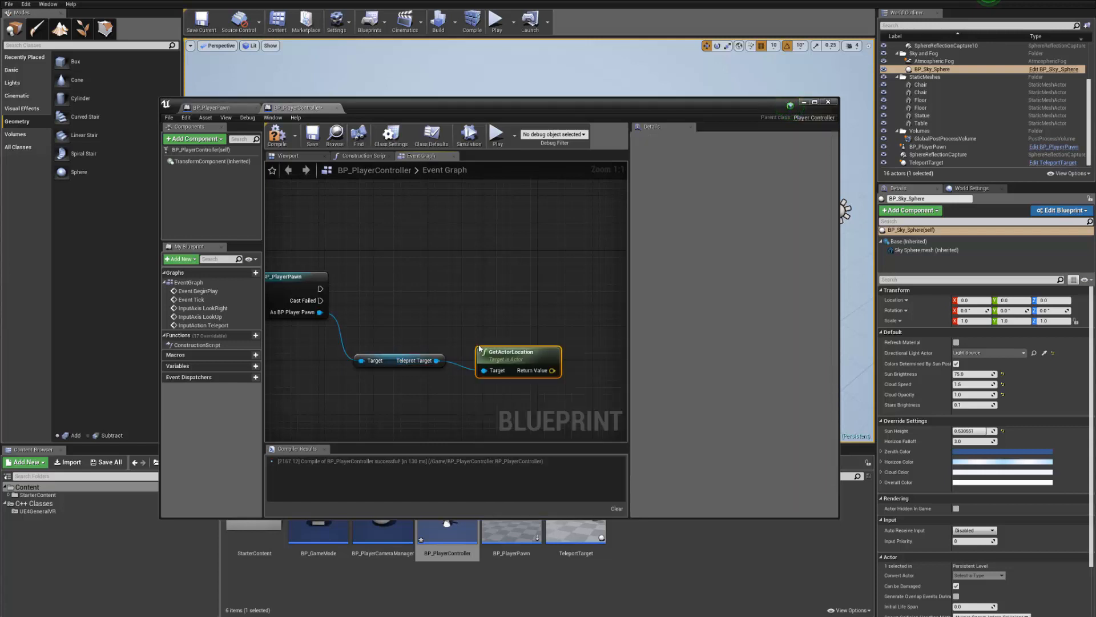
# - Add a SetActorLocation node targeting As BP Player Pawn, executed after the cast, and move it up beyond the GetActorLocation node
pyautogui.moveTo(493, 351)
pyautogui.mouseDown(button='right')
pyautogui.moveTo(423, 356)
pyautogui.moveTo(495, 344)
pyautogui.mouseUp(button='right')
pyautogui.moveTo(322, 305); pyautogui.dragTo(615, 301)
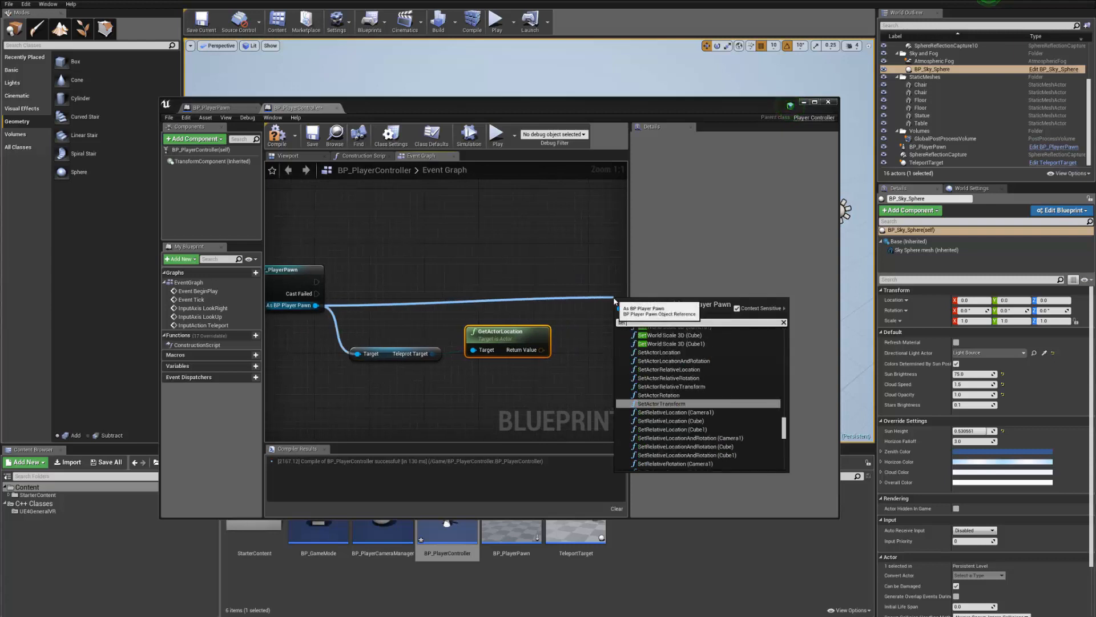
pyautogui.write('set actor lo')
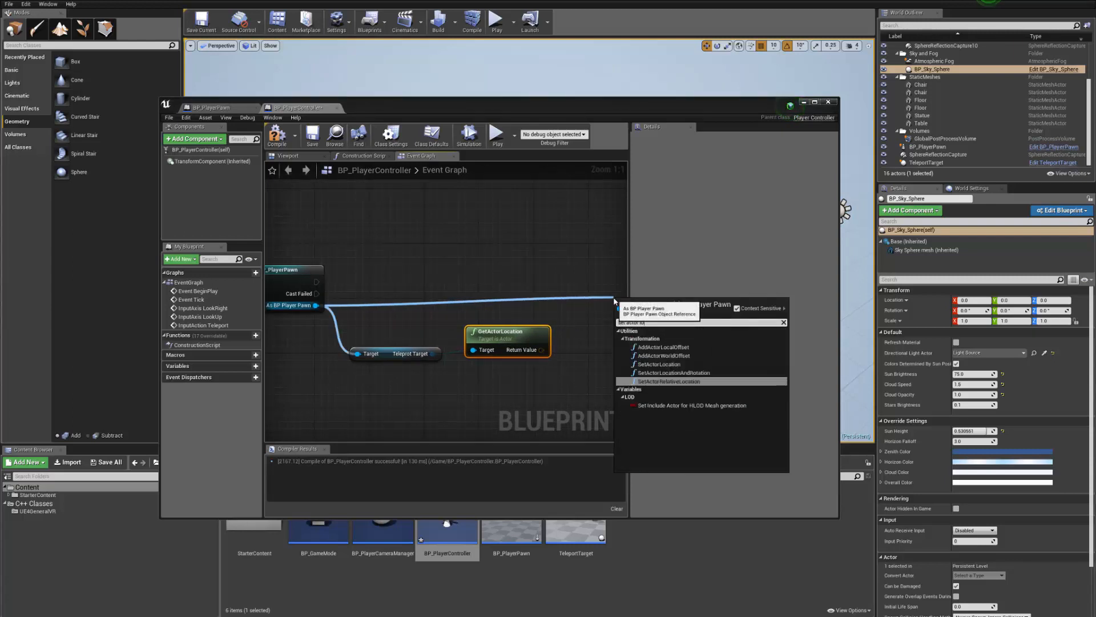
pyautogui.press('Up')
pyautogui.press('Up')
pyautogui.press('Up')
pyautogui.press('Down')
pyautogui.press('Return')
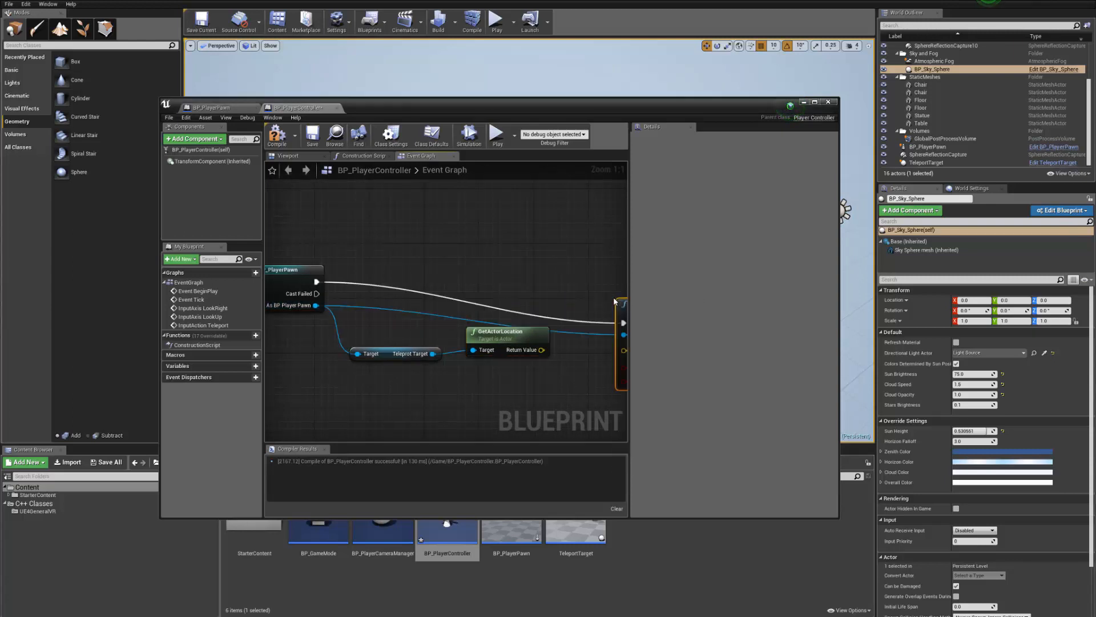
pyautogui.moveTo(498, 278); pyautogui.dragTo(402, 262, button='right')
pyautogui.moveTo(535, 290); pyautogui.dragTo(535, 254)
# - Connect GetActorLocation's return value to the New Location input of SetActorLocation
pyautogui.moveTo(306, 294); pyautogui.dragTo(414, 276, button='right')
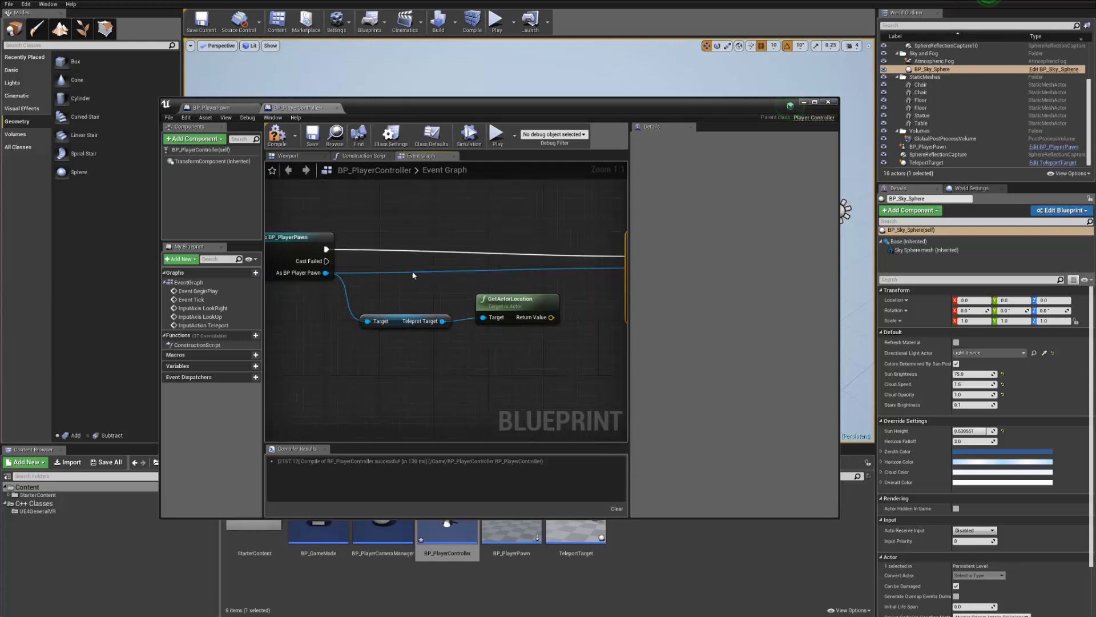
pyautogui.moveTo(551, 318); pyautogui.dragTo(489, 324, button='right')
pyautogui.moveTo(489, 324); pyautogui.dragTo(578, 293)
# - Tidy the teleport node chain by aligning SetActorLocation with the cast's execution line and respacing GetActorLocation
pyautogui.moveTo(464, 309); pyautogui.dragTo(460, 315)
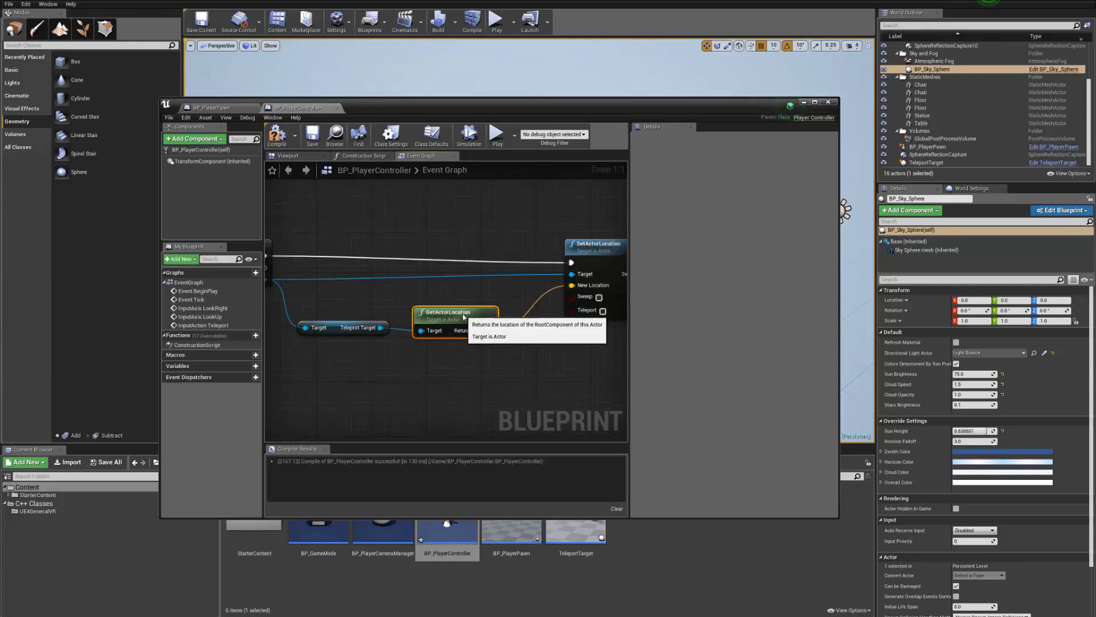
pyautogui.moveTo(422, 309); pyautogui.dragTo(576, 327, button='right')
pyautogui.moveTo(487, 325); pyautogui.dragTo(365, 325, button='right')
pyautogui.moveTo(618, 263); pyautogui.dragTo(619, 250)
pyautogui.moveTo(473, 269); pyautogui.dragTo(382, 347, button='right')
pyautogui.moveTo(474, 350); pyautogui.dragTo(444, 342, button='right')
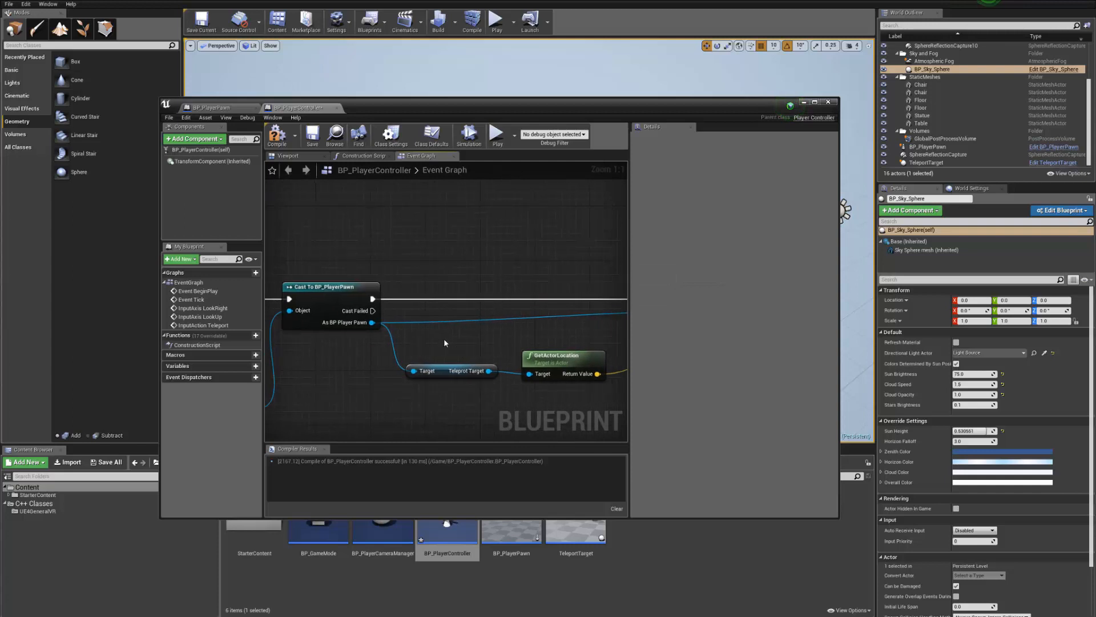
pyautogui.moveTo(539, 385); pyautogui.dragTo(360, 364, button='right')
pyautogui.moveTo(395, 336); pyautogui.dragTo(416, 336)
pyautogui.moveTo(555, 303); pyautogui.dragTo(526, 308, button='right')
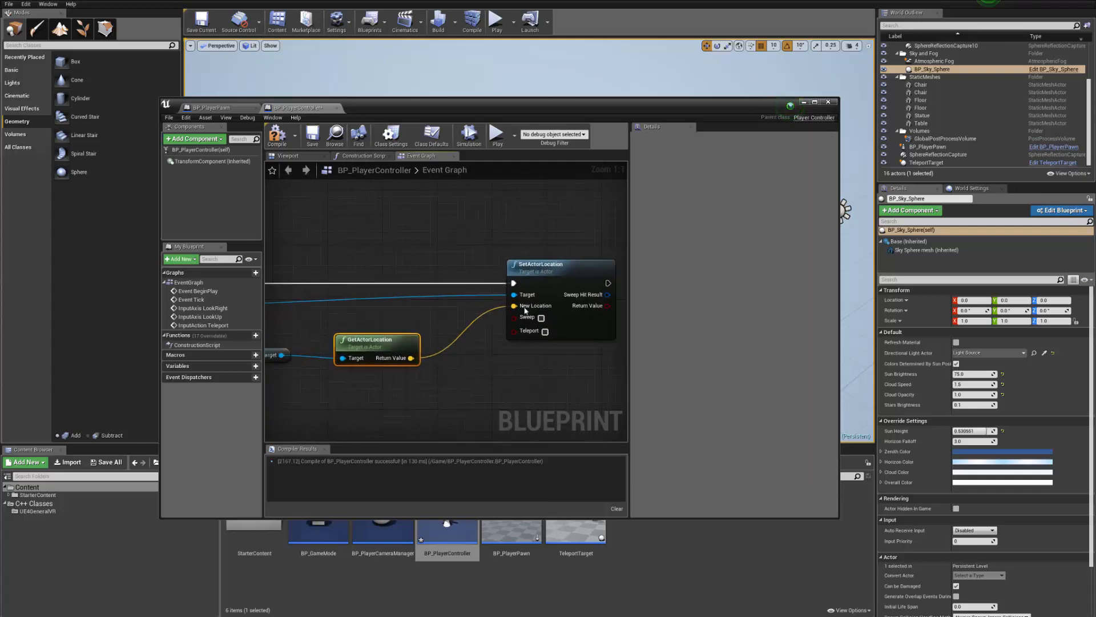
pyautogui.moveTo(552, 282); pyautogui.dragTo(506, 283)
pyautogui.scroll(-3, 505, 282)
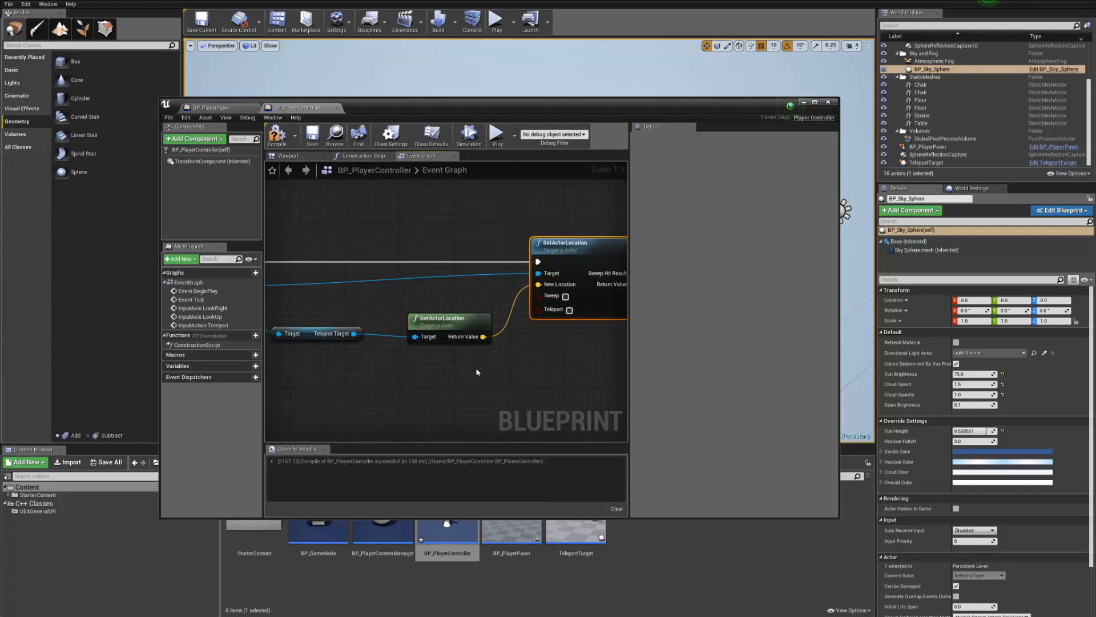
pyautogui.moveTo(418, 350); pyautogui.dragTo(425, 347, button='right')
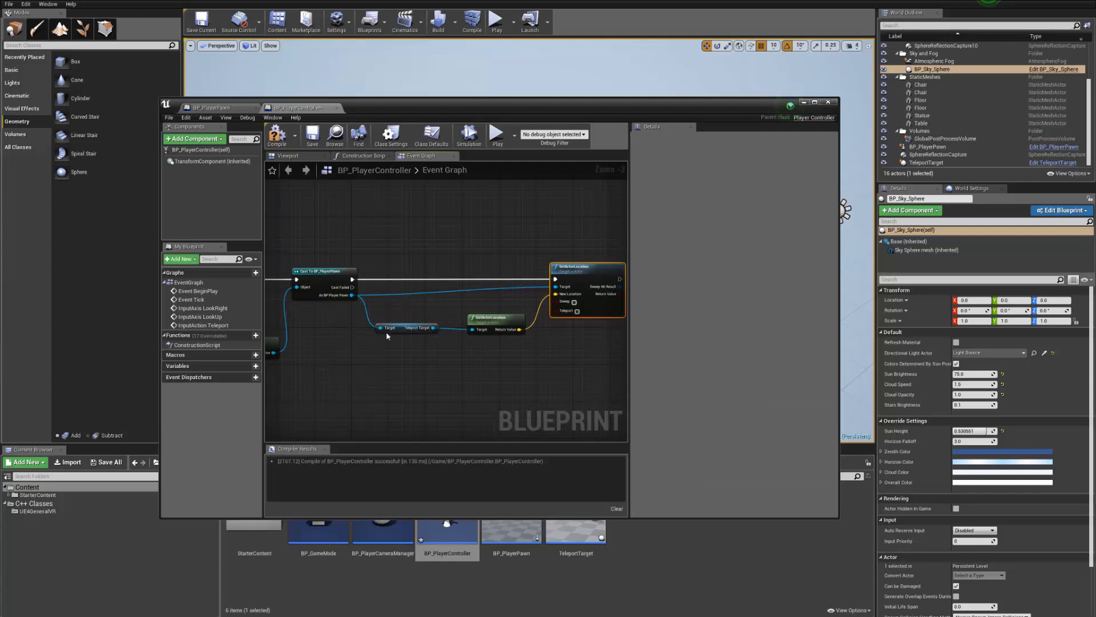
# - Compile and save BP_PlayerController, and minimize the blueprint editor to return to the level
pyautogui.scroll(3, 393, 336)
pyautogui.click(284, 137)
pyautogui.click(311, 136)
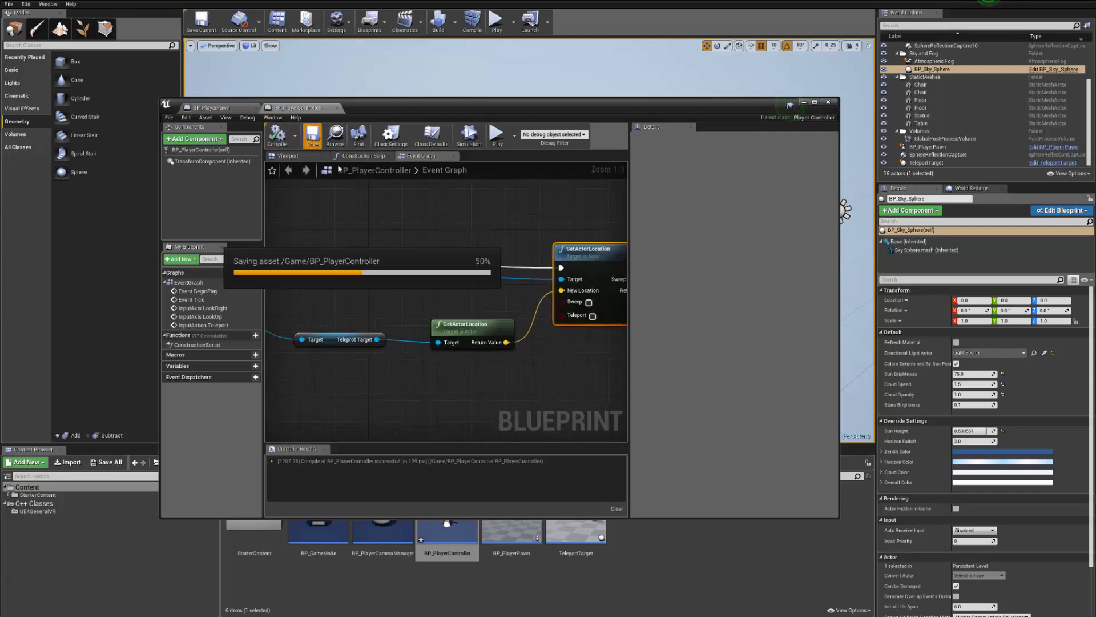
pyautogui.moveTo(552, 219); pyautogui.dragTo(592, 233, button='right')
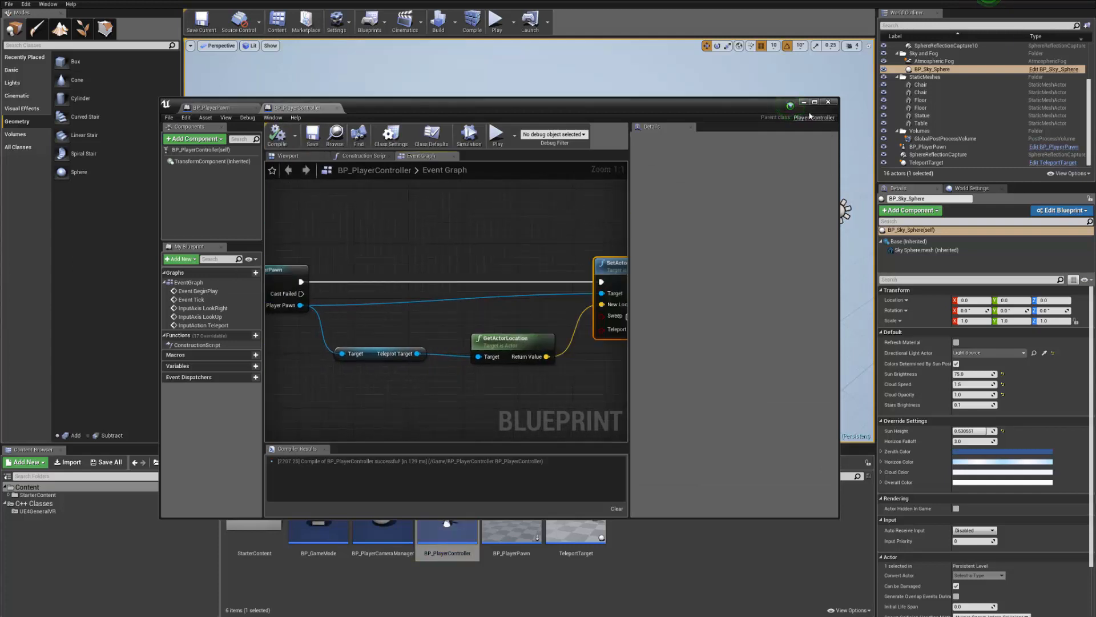
pyautogui.click(804, 101)
# - Play the level to test the Teleport input, stop the session, and view the pawn and teleport target from above
pyautogui.click(497, 22)
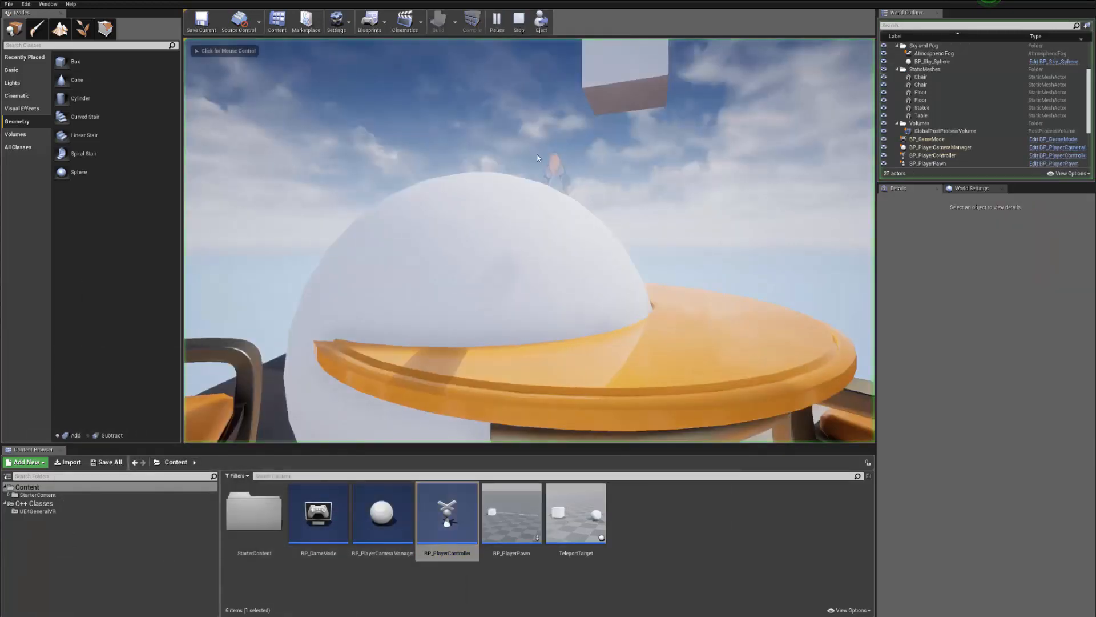
pyautogui.press('w')
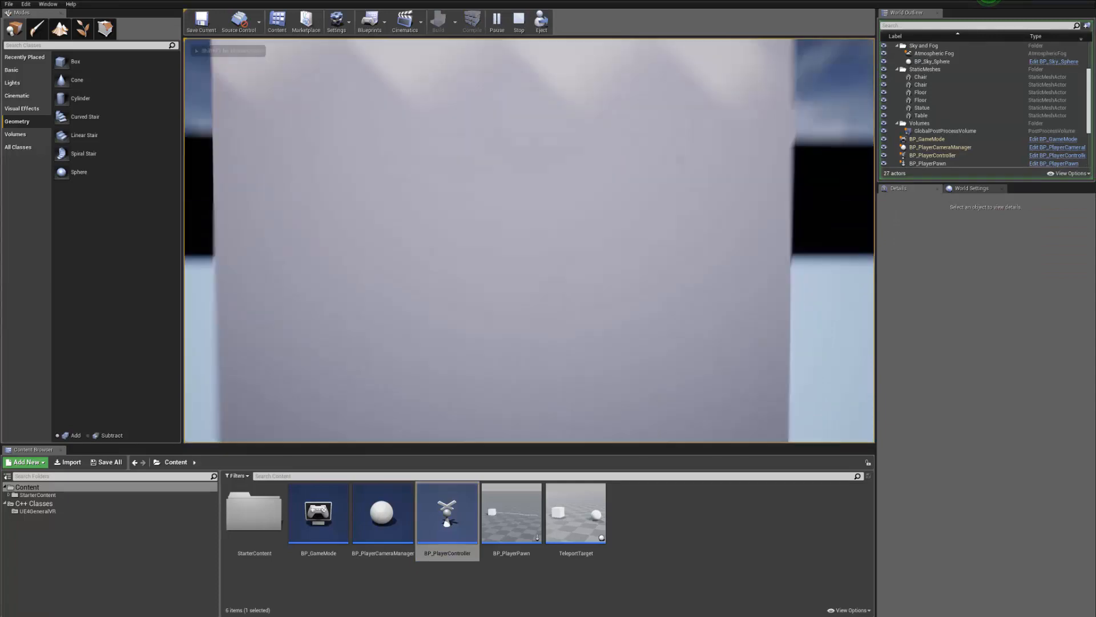
pyautogui.press('Escape')
pyautogui.scroll(-10, 563, 215)
pyautogui.moveTo(563, 215); pyautogui.dragTo(573, 166, button='right')
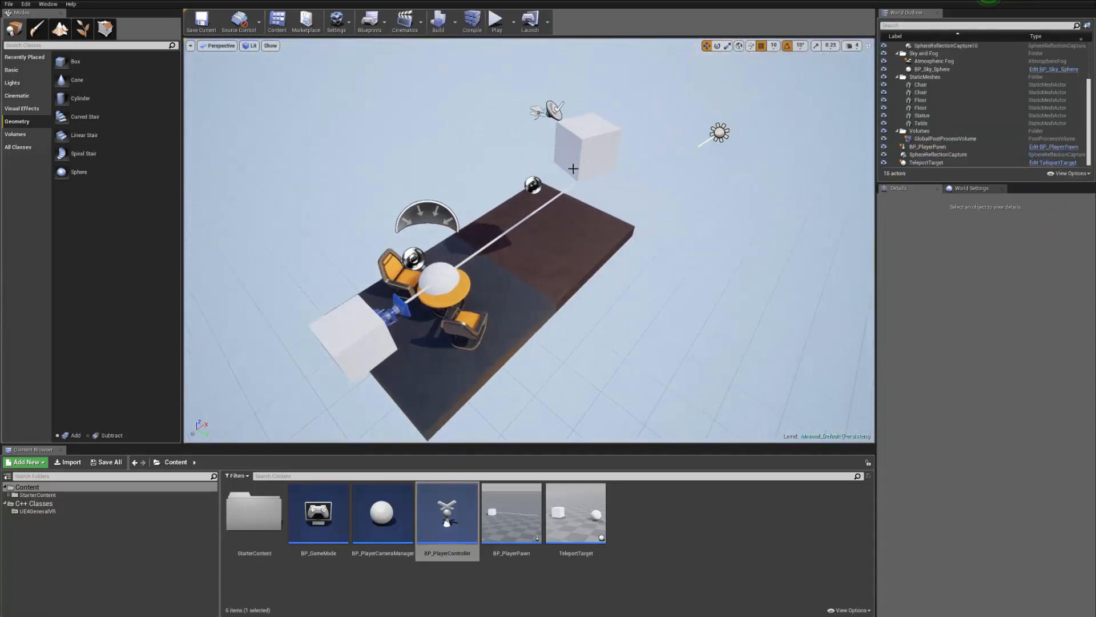
# - Play-test the level ejected from the player pawn, raising the pawn to compare it with the teleport target, and stop the session
pyautogui.click(580, 155)
pyautogui.click(498, 26)
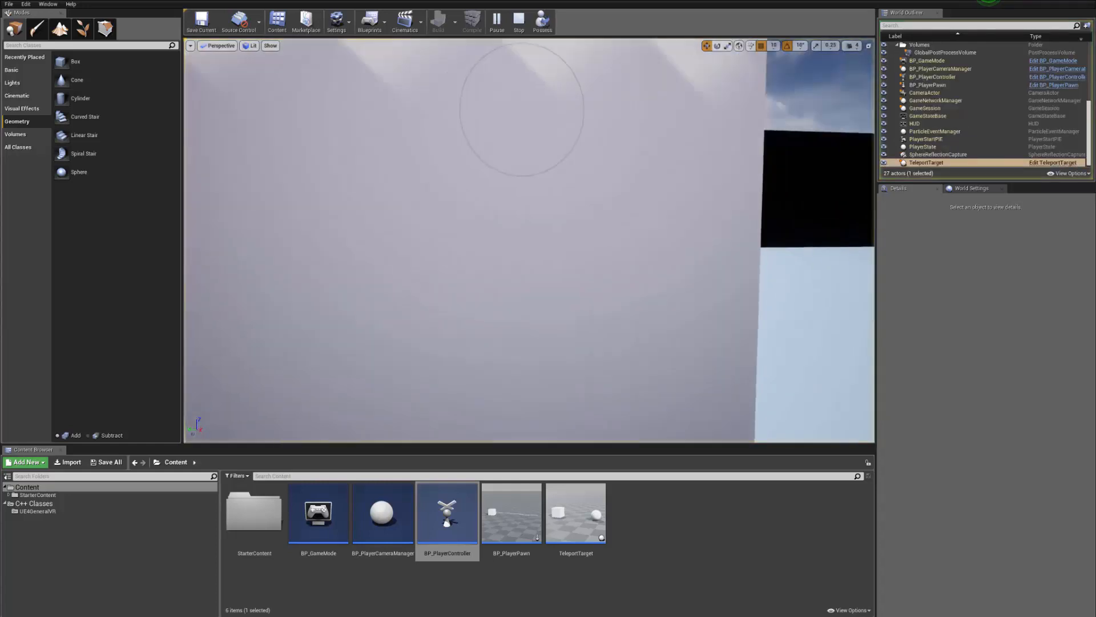
pyautogui.press('F8')
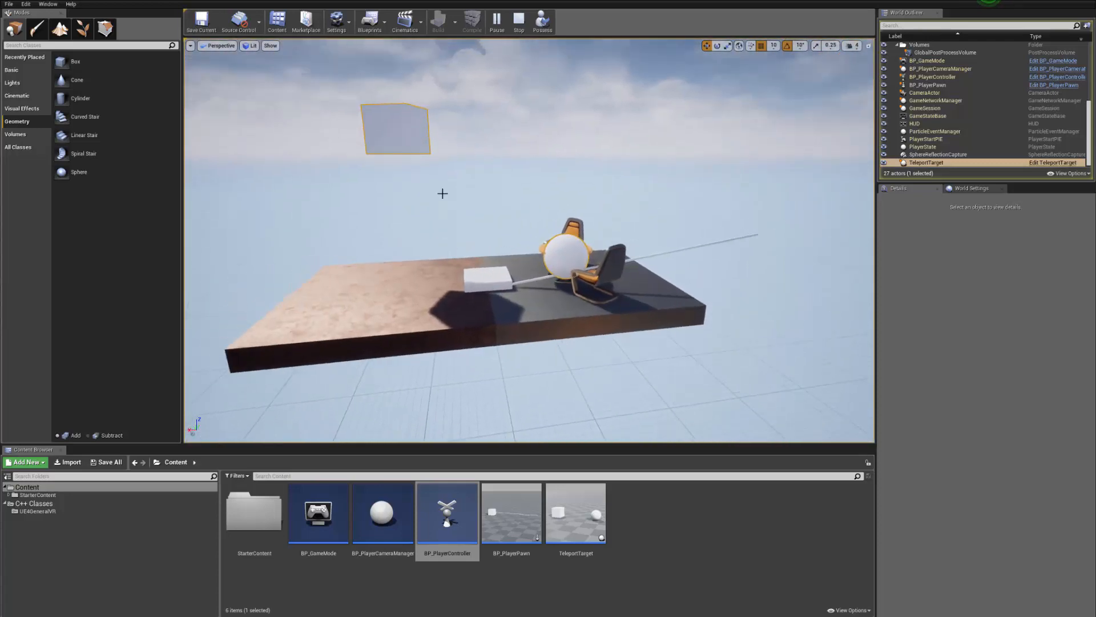
pyautogui.scroll(-5, 474, 263)
pyautogui.click(552, 279)
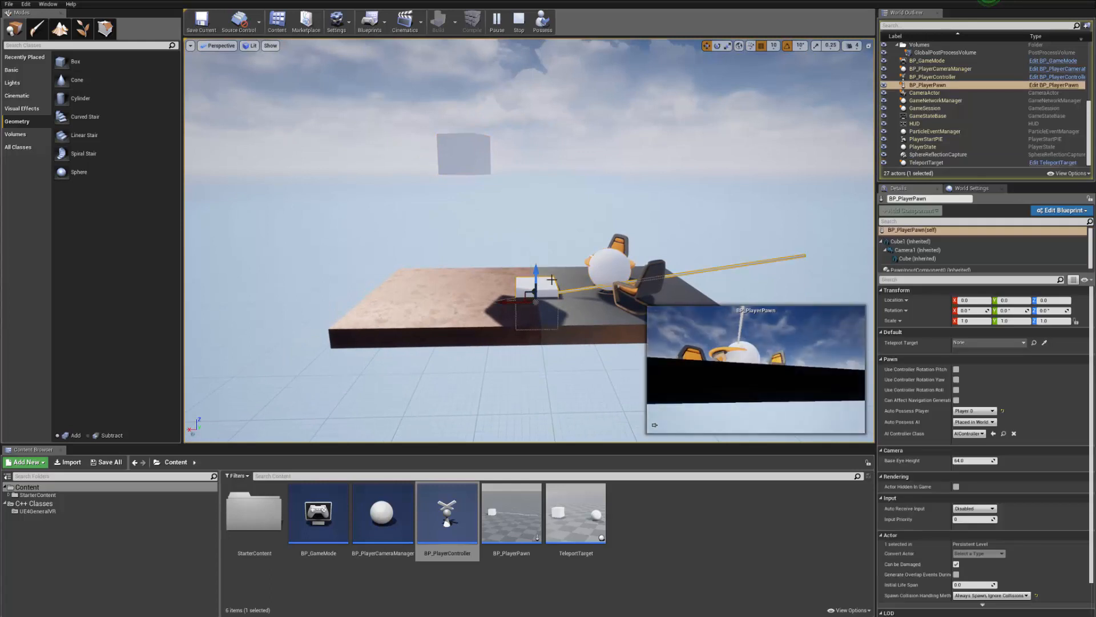
pyautogui.moveTo(536, 268); pyautogui.dragTo(571, 194)
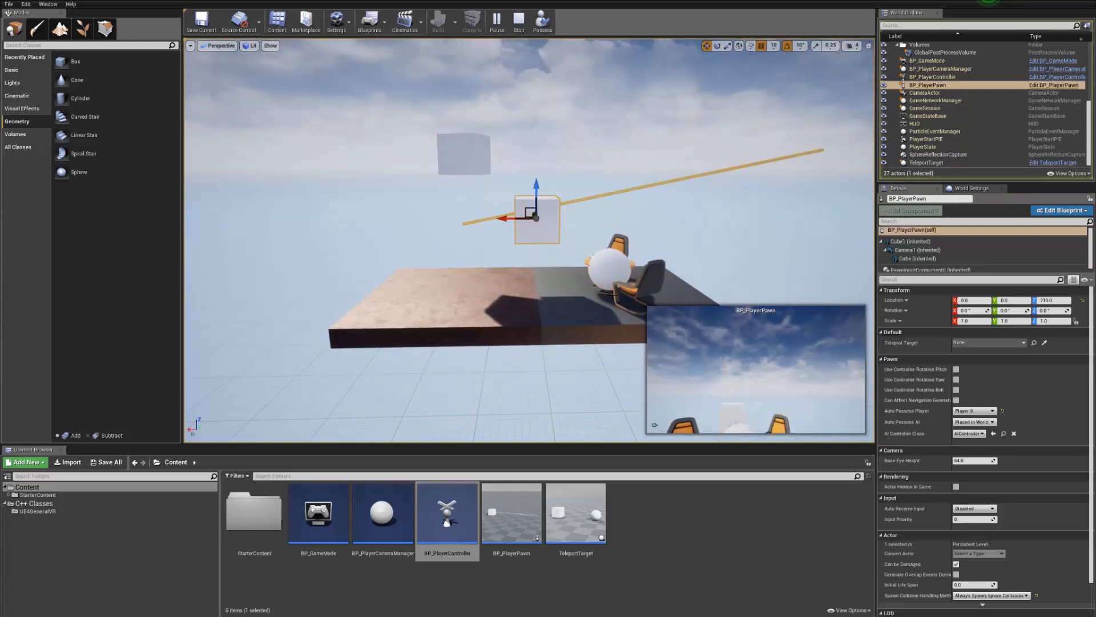
pyautogui.moveTo(536, 263); pyautogui.dragTo(562, 275, button='right')
pyautogui.click(426, 138)
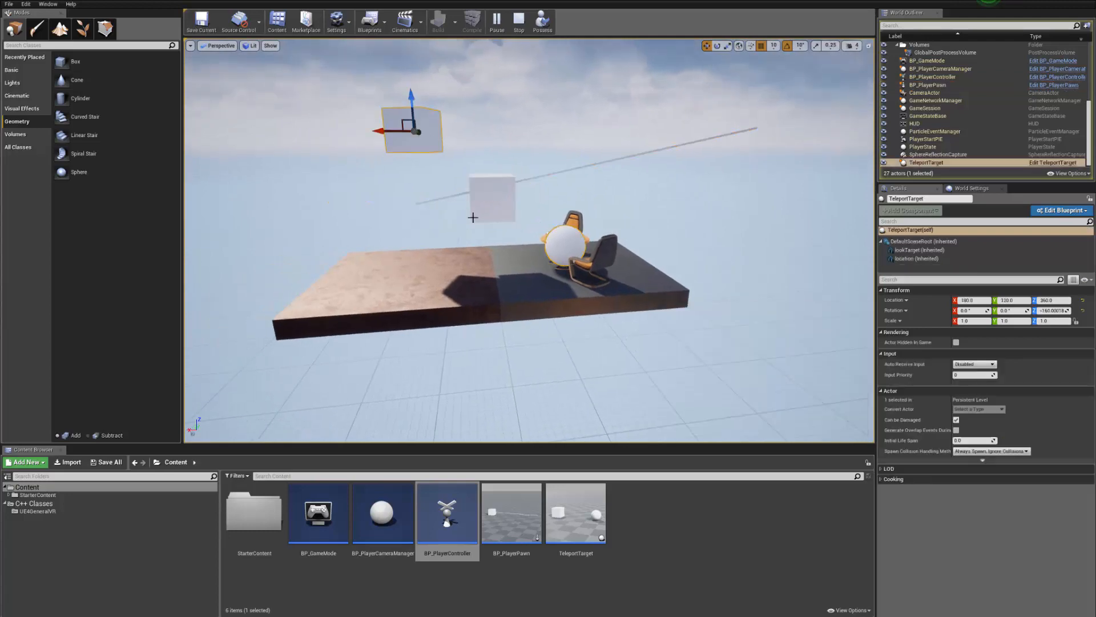
pyautogui.press('Escape')
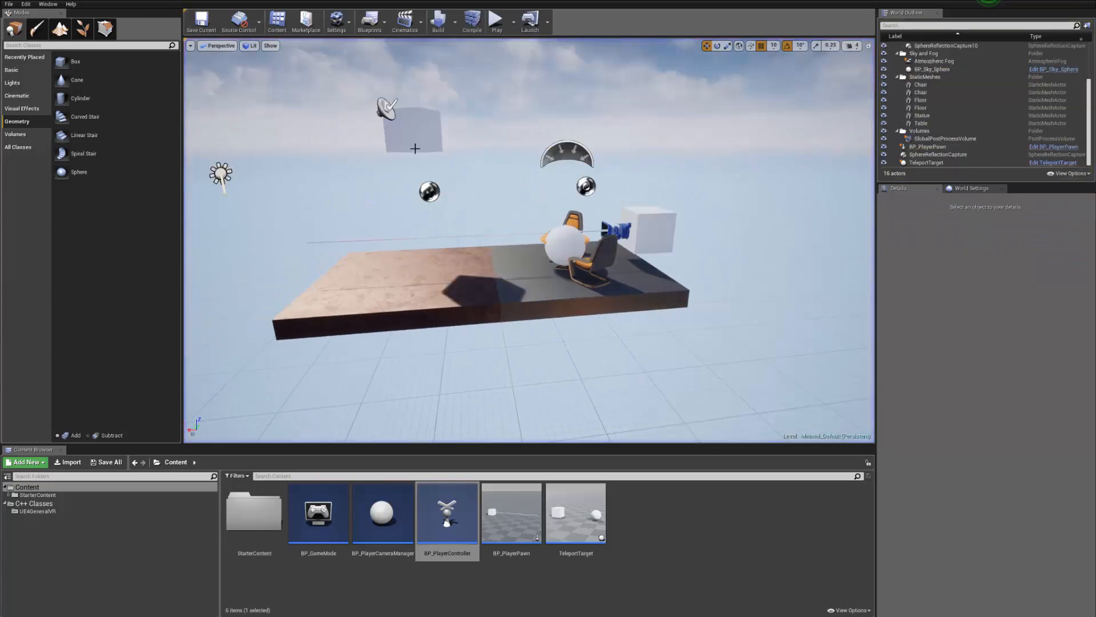
# - Replace the teleport target in the level with a new TeleportTarget instance raised to a height of 360
pyautogui.press('Delete')
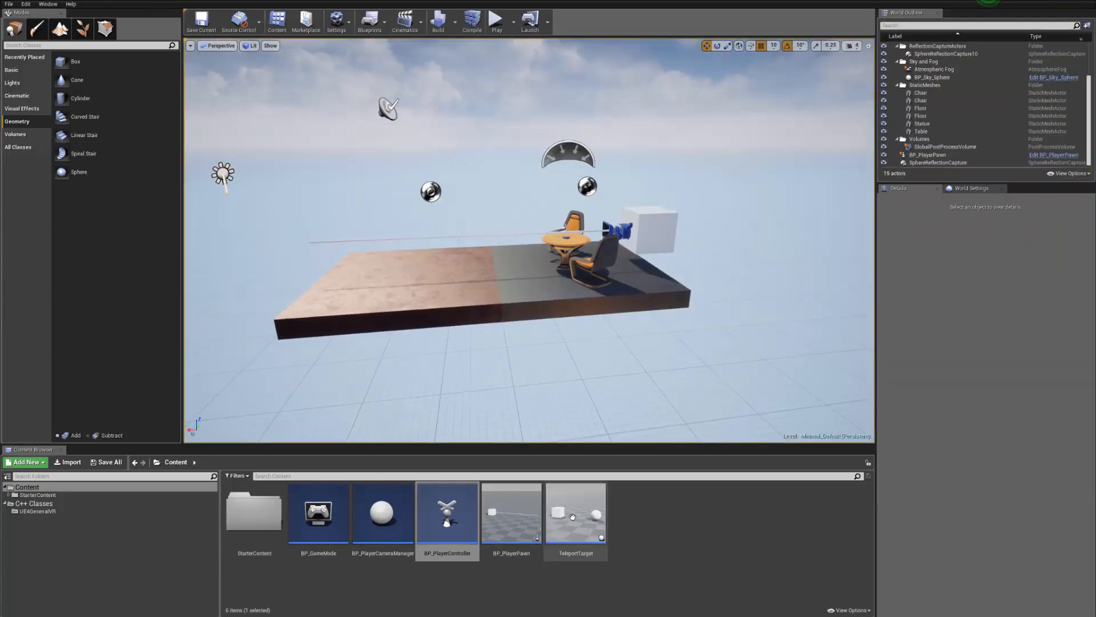
pyautogui.moveTo(573, 517); pyautogui.dragTo(474, 270)
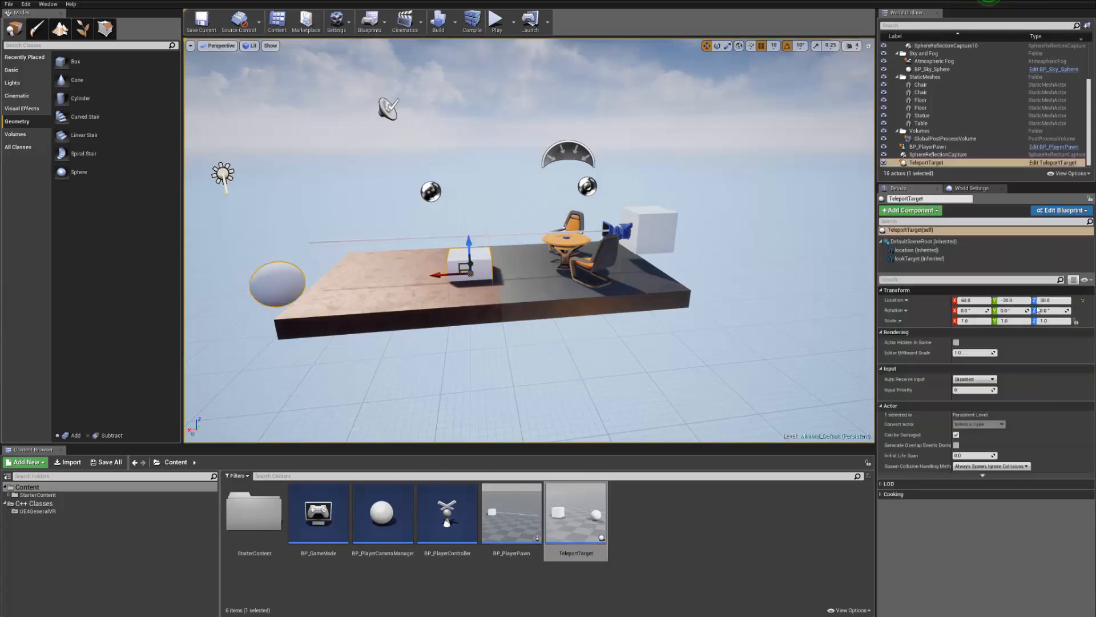
pyautogui.click(929, 231)
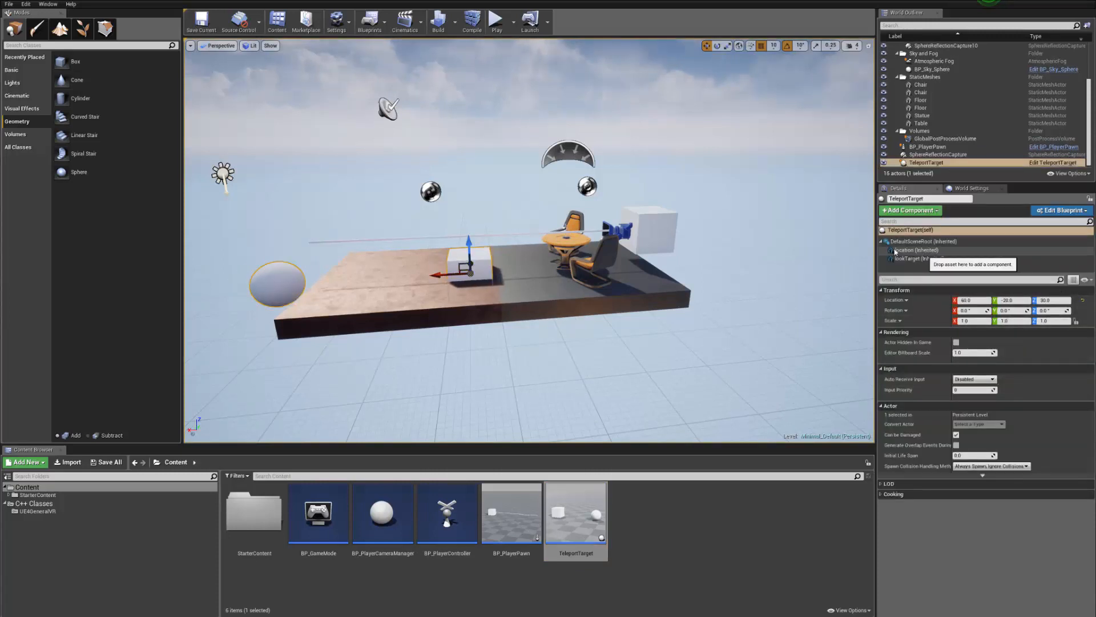
pyautogui.moveTo(477, 237); pyautogui.dragTo(428, 141)
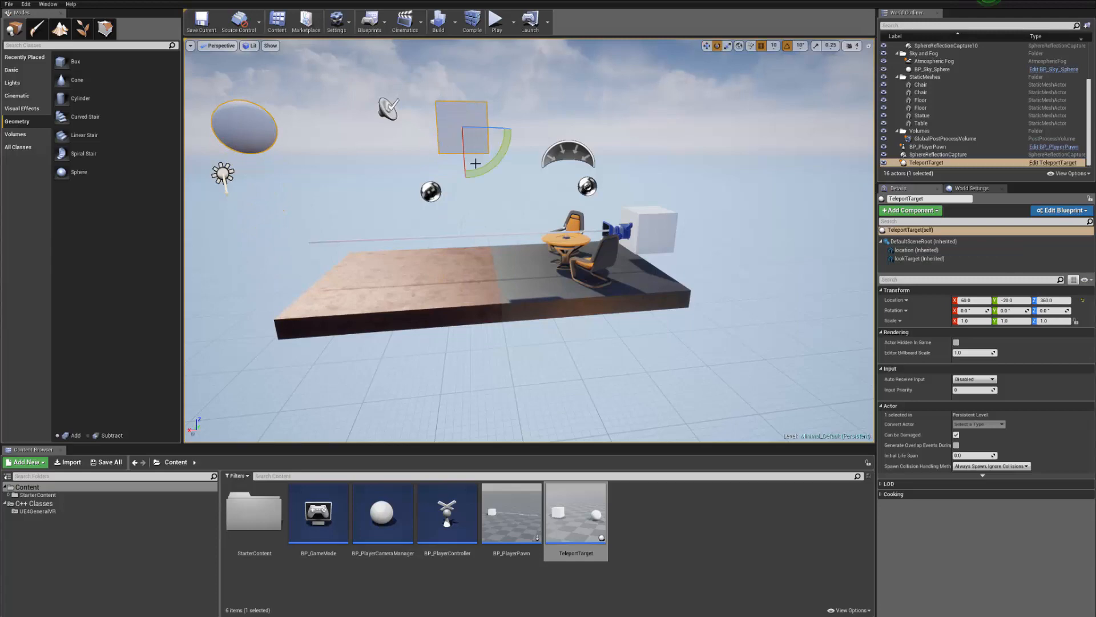
# - Rotate the teleport target about 180° around its vertical axis and move it just outside the reddish half of the floor
pyautogui.moveTo(452, 177); pyautogui.dragTo(516, 333, button='right')
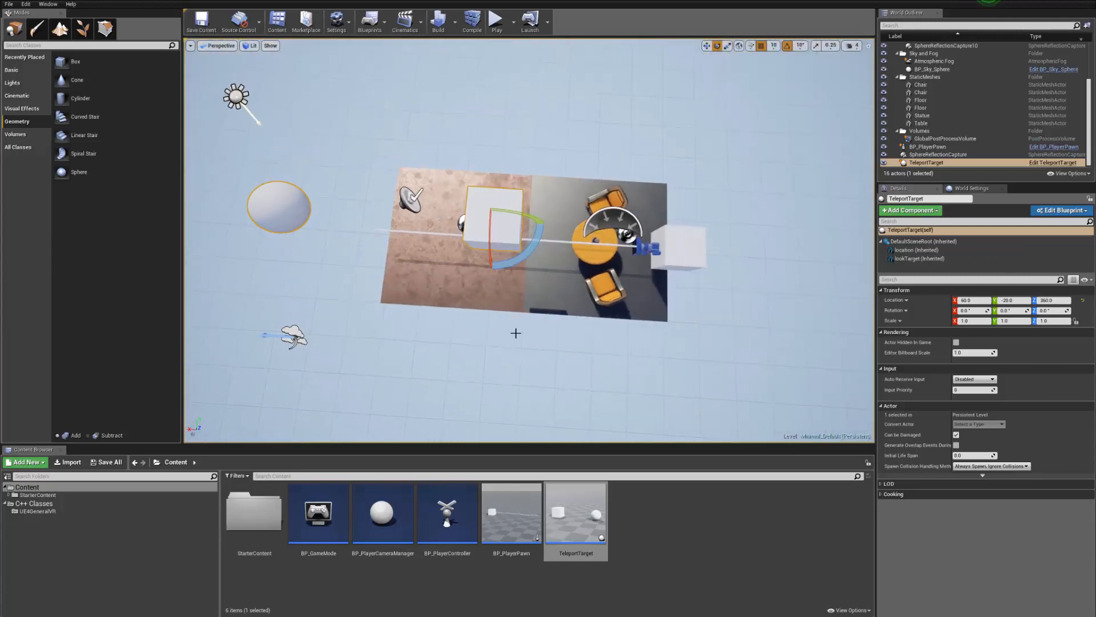
pyautogui.moveTo(520, 258); pyautogui.dragTo(514, 194)
pyautogui.moveTo(473, 229); pyautogui.dragTo(405, 98)
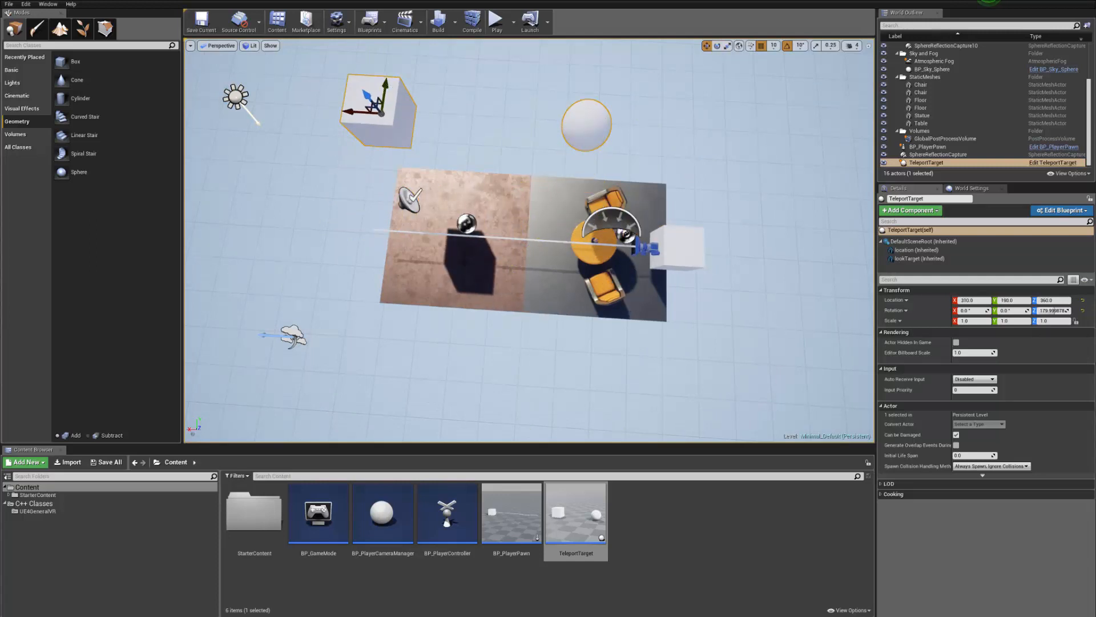
# - Move the teleport target's lookTarget sphere onto the tabletop between the chairs, at a relative height of -250
pyautogui.click(588, 126)
pyautogui.moveTo(584, 108); pyautogui.dragTo(582, 197)
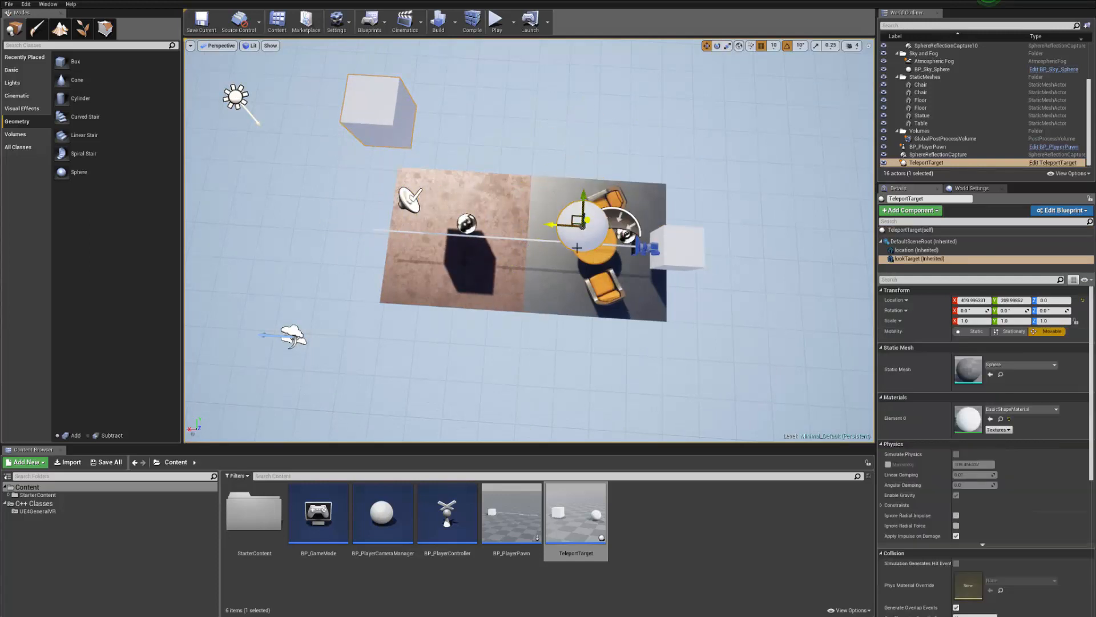
pyautogui.moveTo(582, 197); pyautogui.dragTo(545, 114, button='right')
pyautogui.moveTo(453, 152); pyautogui.dragTo(447, 287)
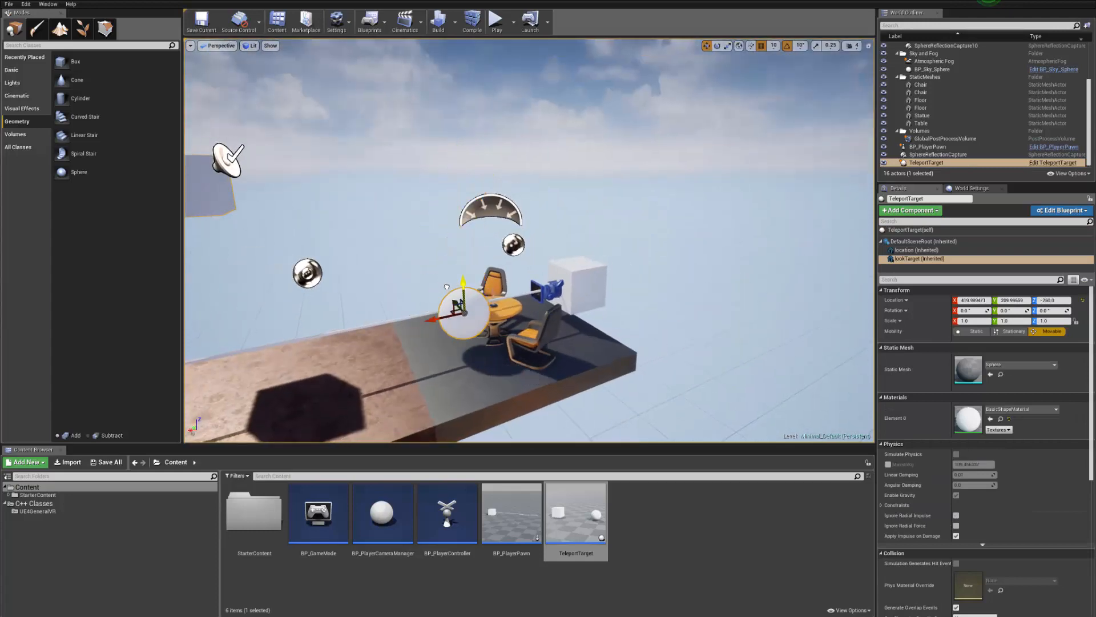
pyautogui.moveTo(470, 311); pyautogui.dragTo(579, 317, button='right')
pyautogui.moveTo(484, 345)
pyautogui.mouseDown()
pyautogui.moveTo(513, 355)
pyautogui.moveTo(479, 343)
pyautogui.moveTo(503, 351)
pyautogui.mouseUp()
pyautogui.moveTo(571, 365); pyautogui.dragTo(543, 86, button='right')
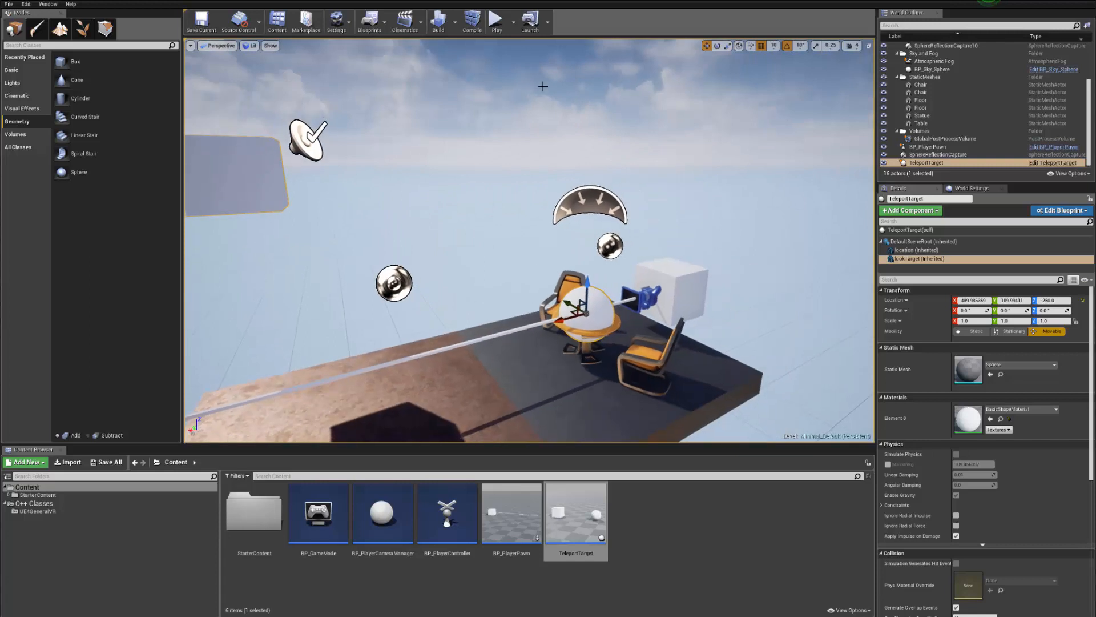
# - Assign the level's TeleportTarget as the Teleport Target of BP_PlayerPawn
pyautogui.moveTo(615, 205); pyautogui.dragTo(674, 259, button='right')
pyautogui.click(673, 259)
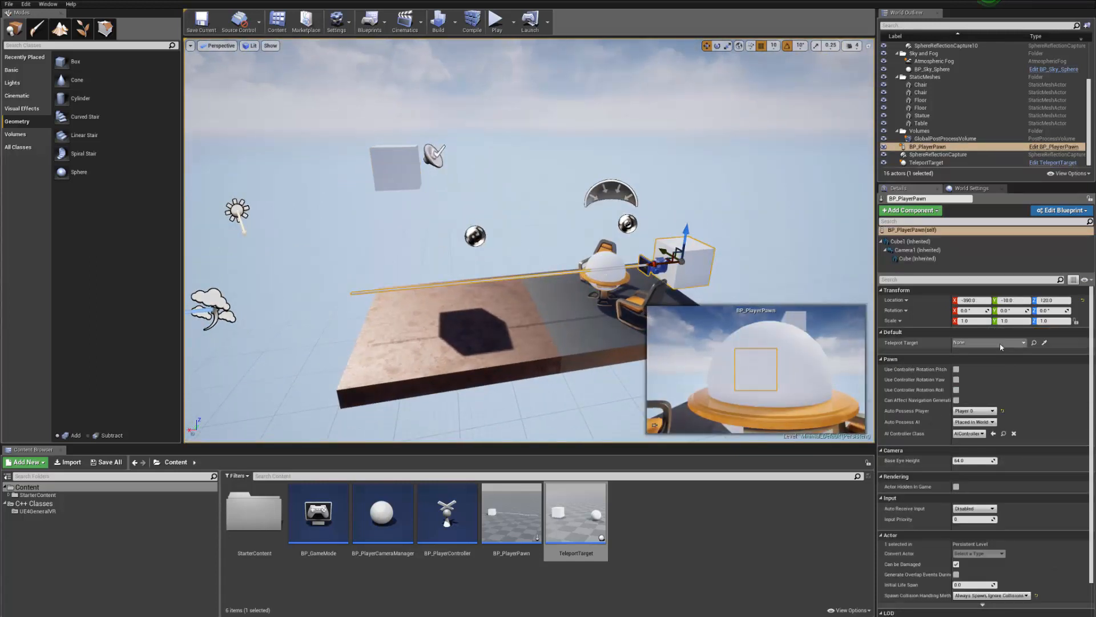
pyautogui.click(1000, 342)
pyautogui.click(993, 437)
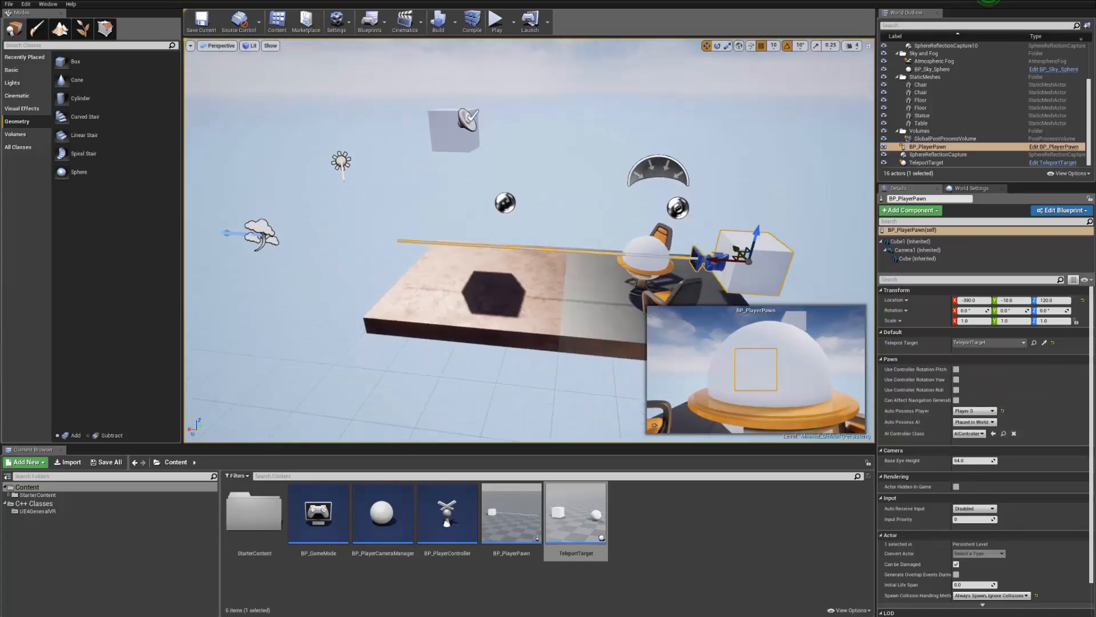
# - Play-test the teleport twice, inspecting the teleport target's cube in the level between the runs
pyautogui.click(496, 21)
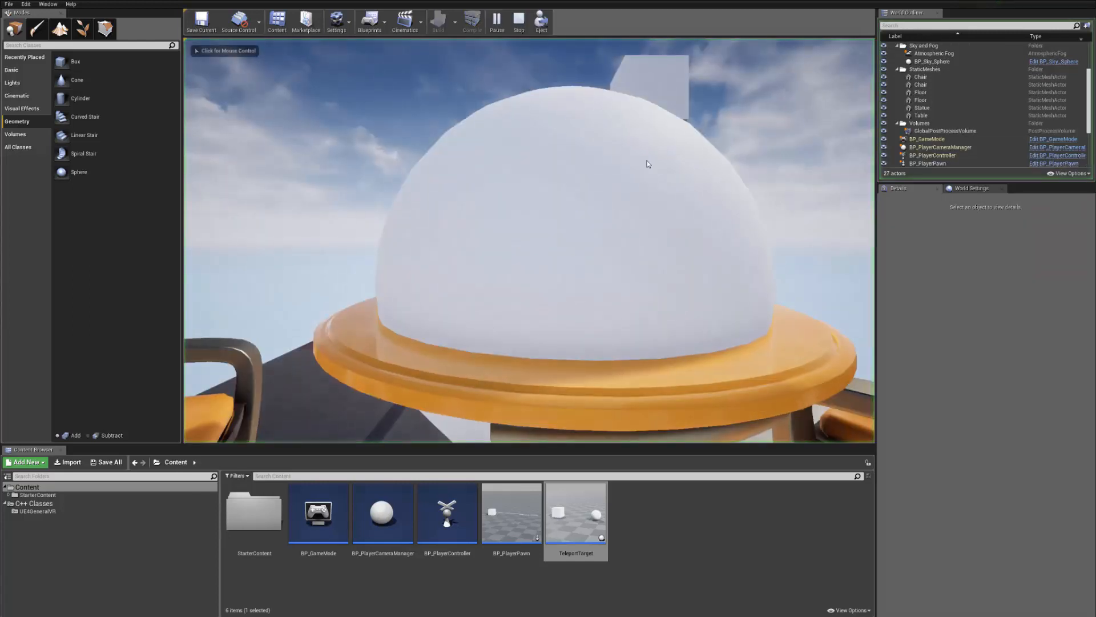
pyautogui.click(664, 198)
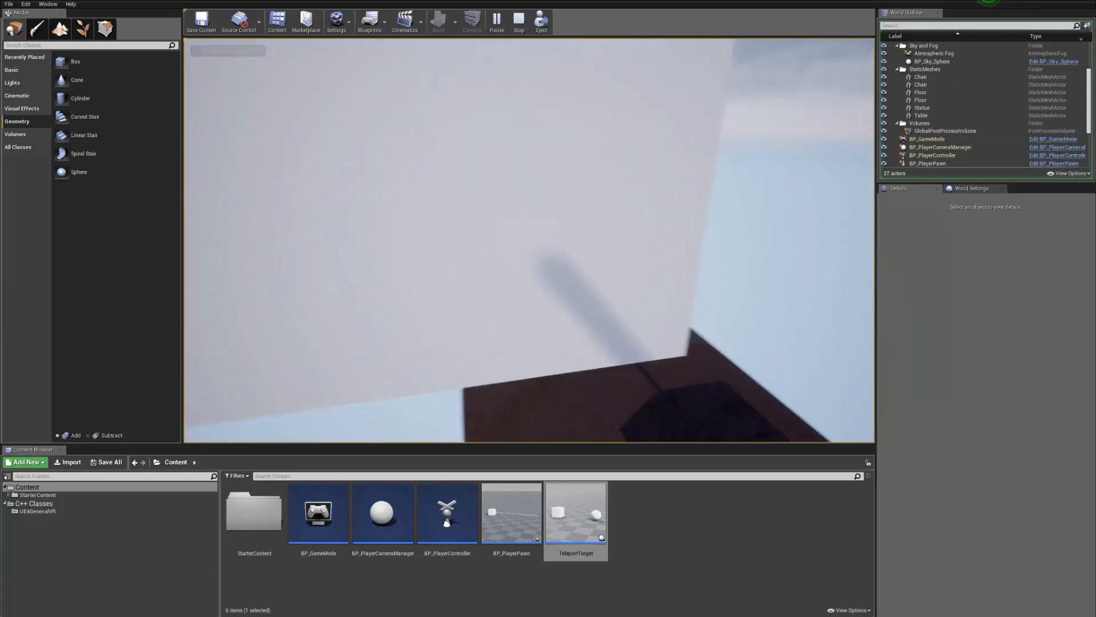
pyautogui.press('Escape')
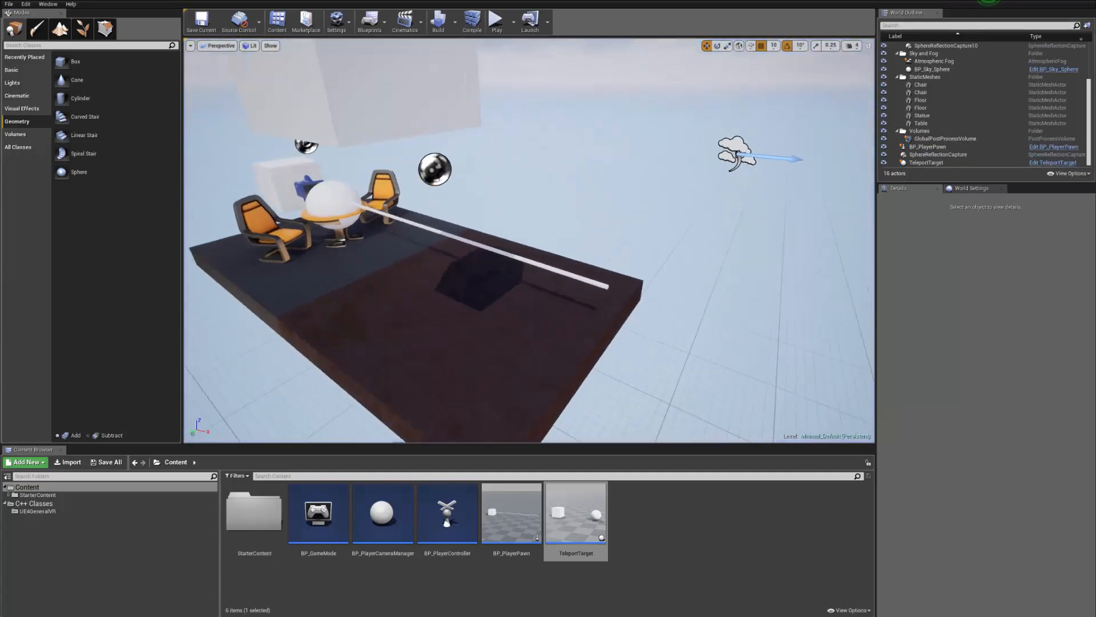
pyautogui.moveTo(379, 127); pyautogui.dragTo(399, 127, button='right')
pyautogui.click(384, 127)
pyautogui.press('s')
pyautogui.moveTo(629, 180)
pyautogui.mouseDown(button='right')
pyautogui.moveTo(617, 181)
pyautogui.moveTo(629, 180)
pyautogui.mouseUp(button='right')
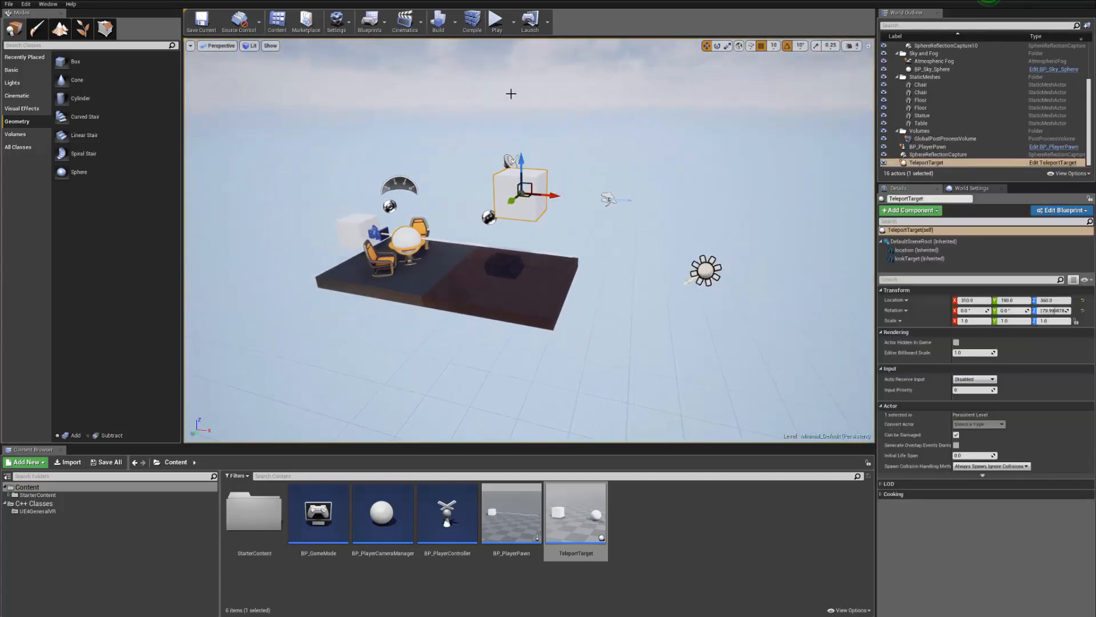
pyautogui.click(495, 26)
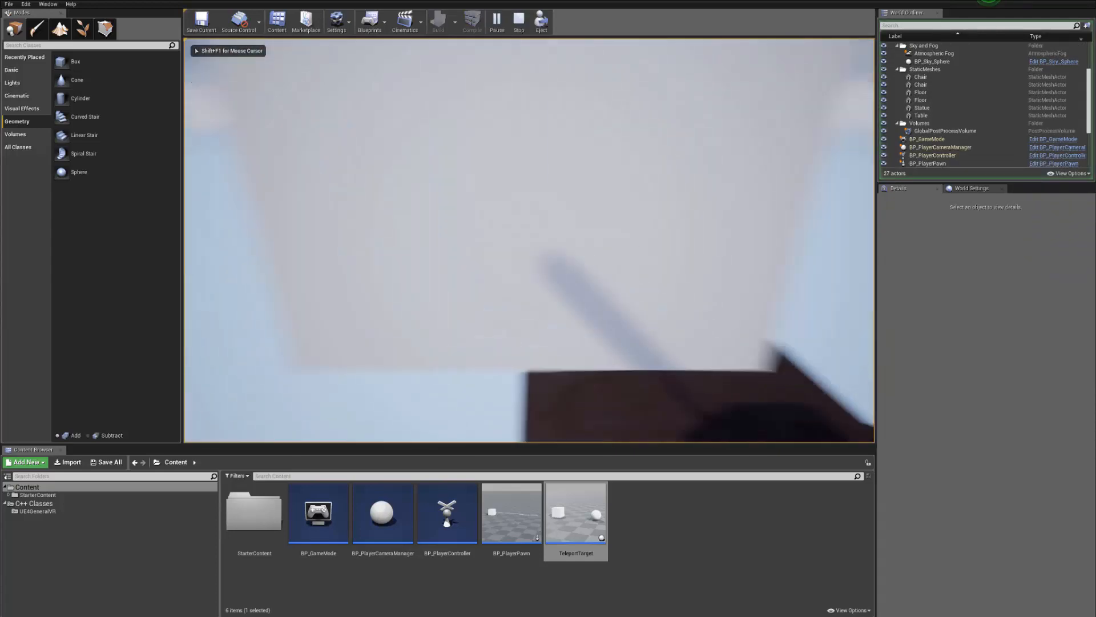
pyautogui.press('Escape')
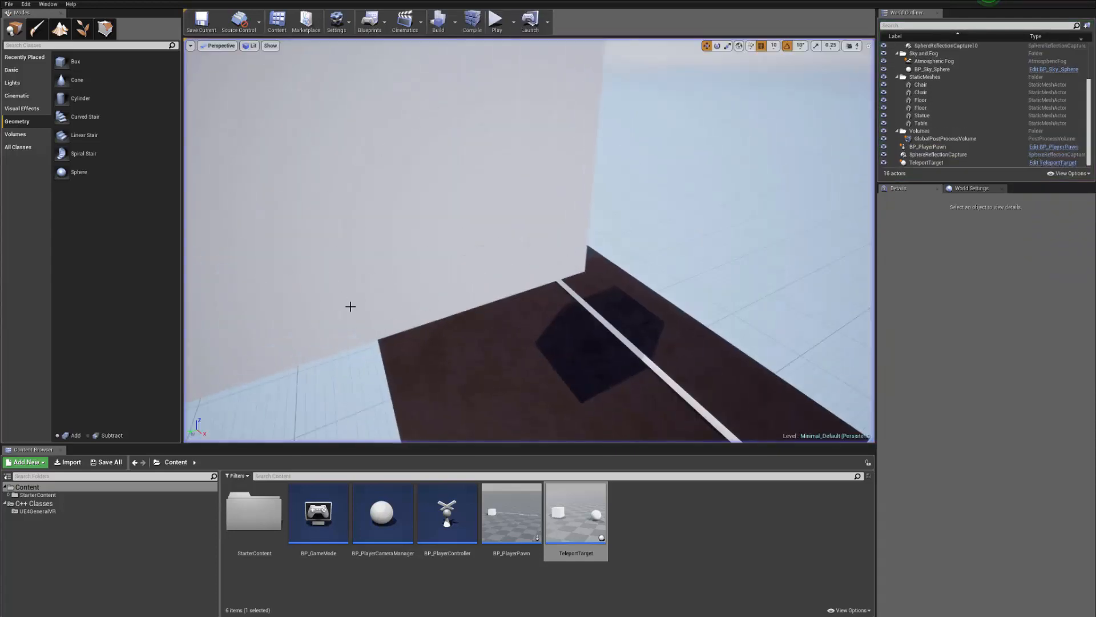
# - Open the TeleportTarget blueprint's Event Graph and add a reference to its location component
pyautogui.moveTo(485, 197); pyautogui.dragTo(578, 174, button='right')
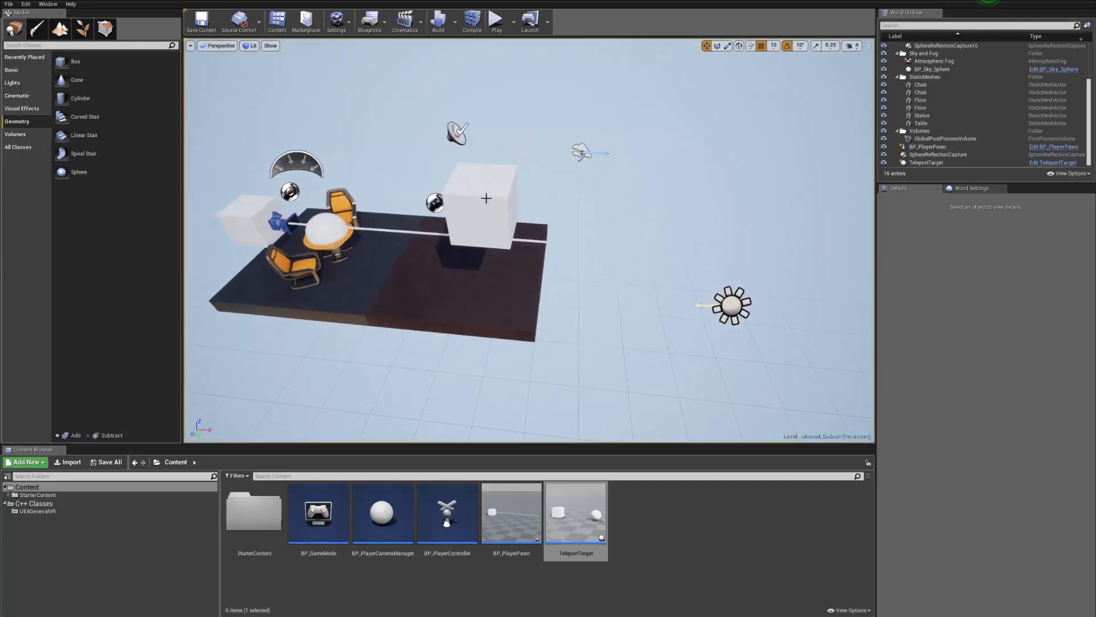
pyautogui.click(485, 197)
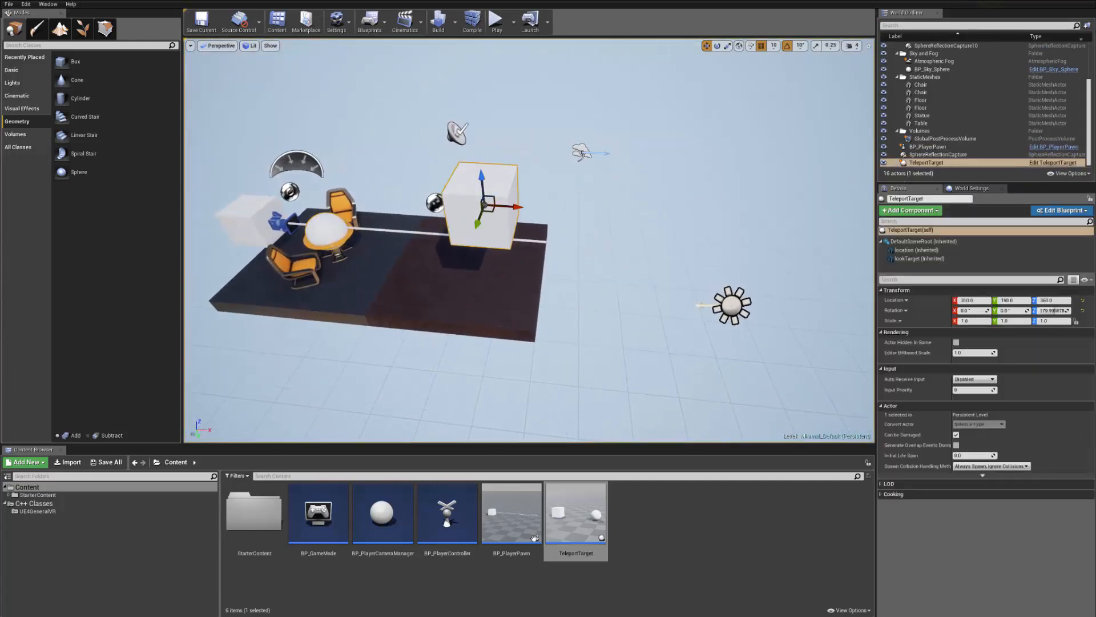
pyautogui.doubleClick(577, 523)
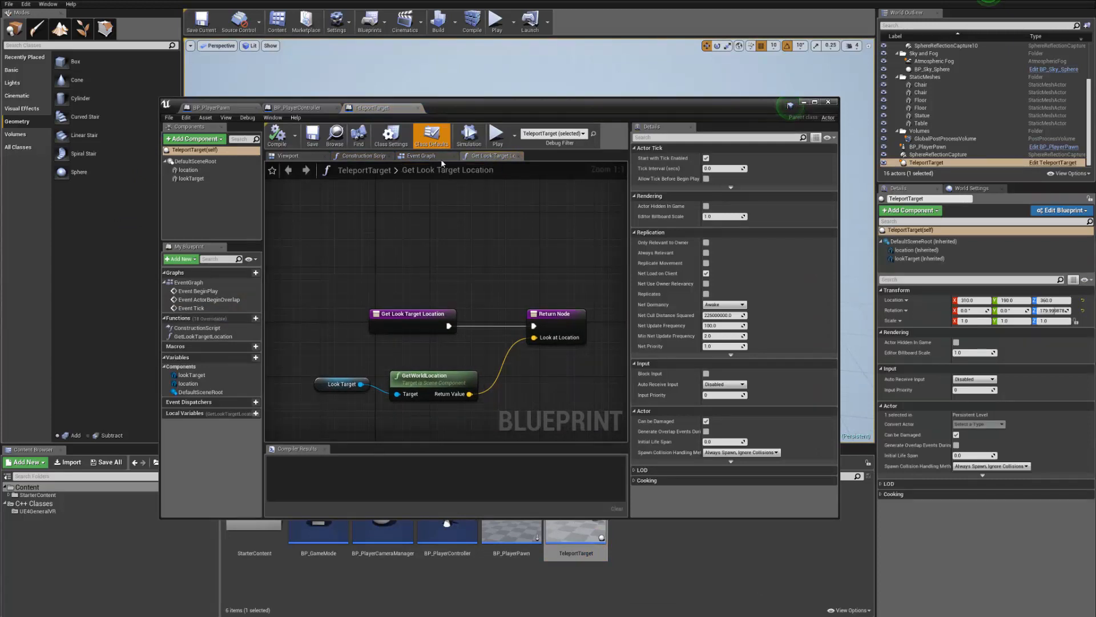
pyautogui.click(441, 158)
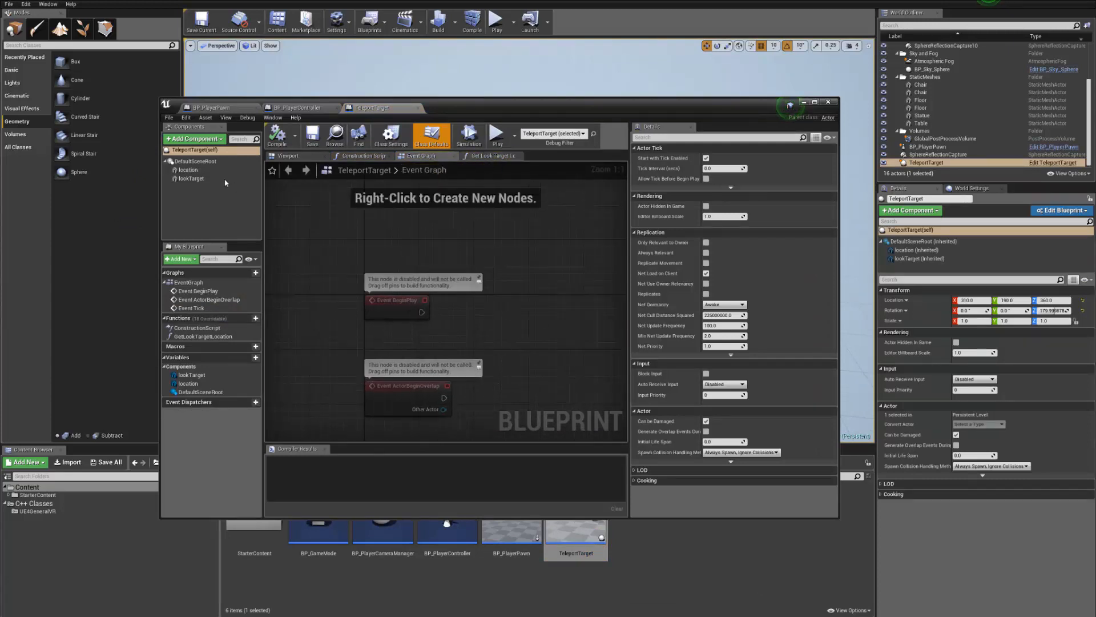
pyautogui.click(199, 170)
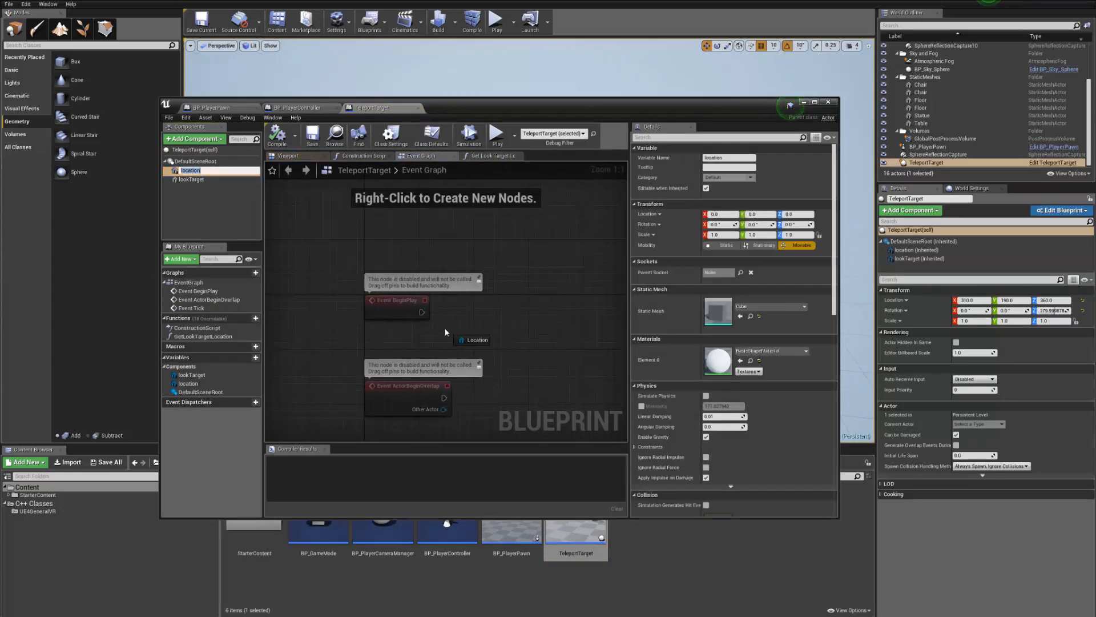
pyautogui.moveTo(445, 331); pyautogui.dragTo(464, 341)
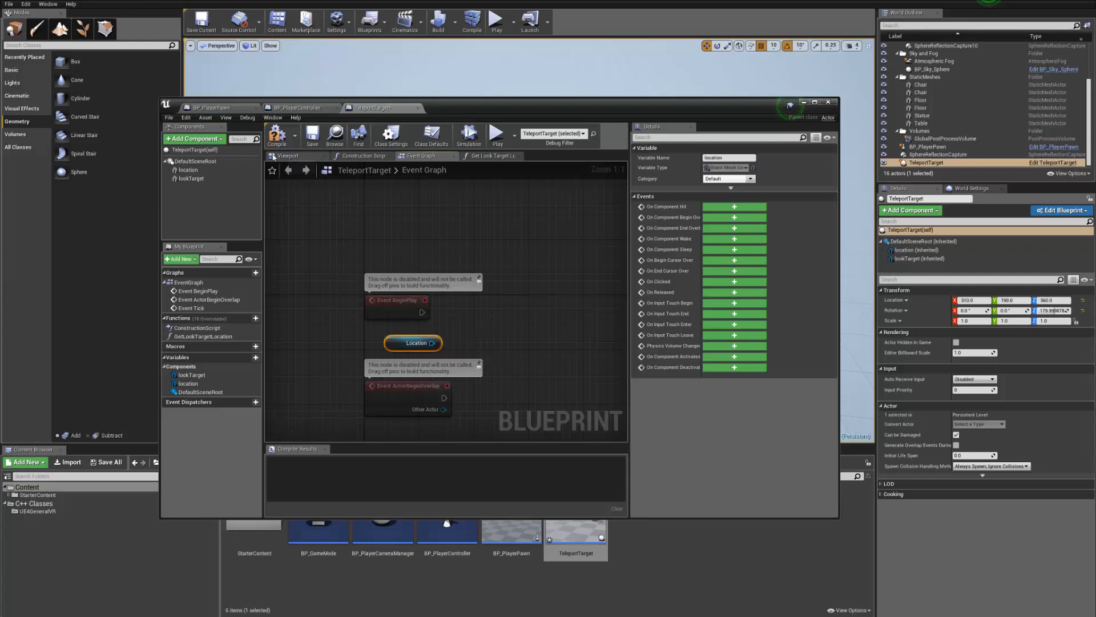
# - Add a Set Visibility node for the location component with New Visibility off, run it from Event BeginPlay, and compile the blueprint
pyautogui.click(273, 157)
pyautogui.click(400, 258)
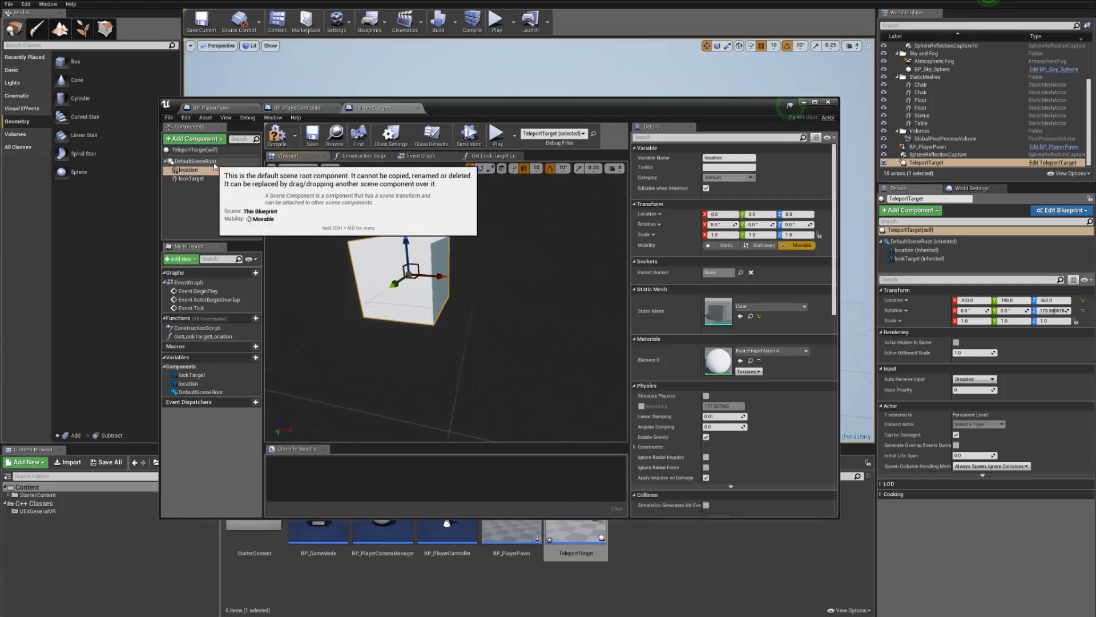
pyautogui.click(184, 150)
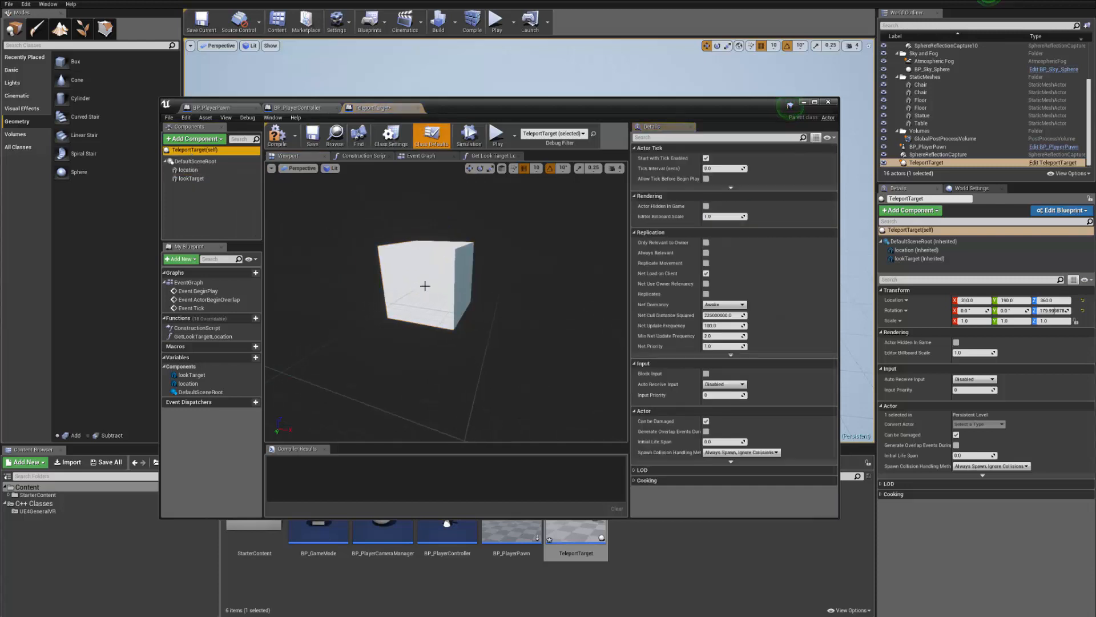
pyautogui.click(422, 156)
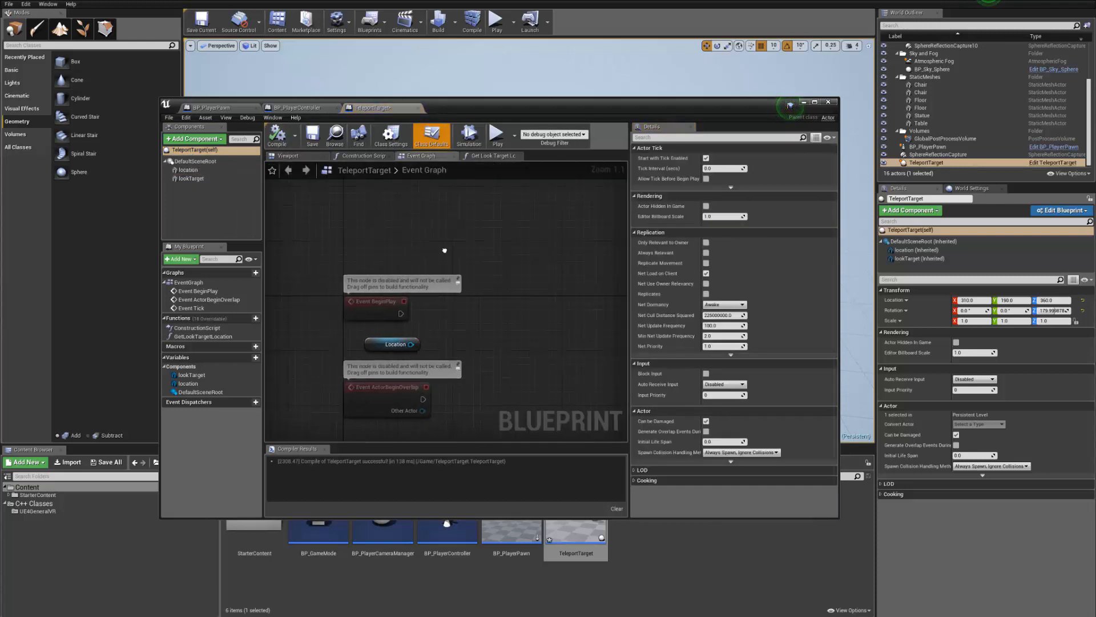
pyautogui.moveTo(449, 318); pyautogui.dragTo(449, 319)
pyautogui.write('set v')
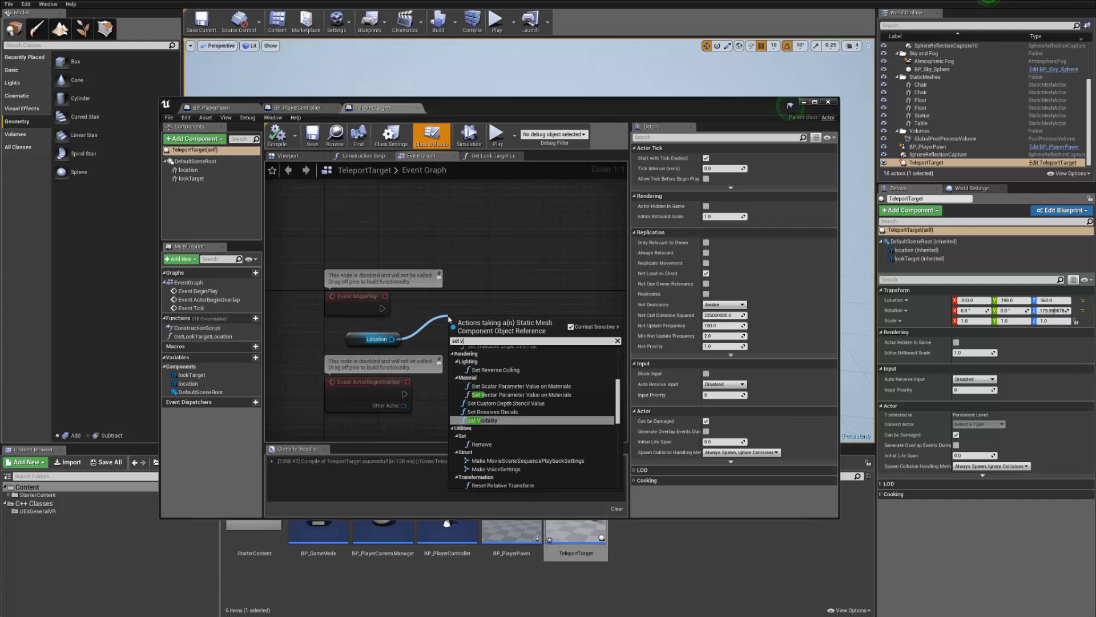
pyautogui.write('is')
pyautogui.press('Return')
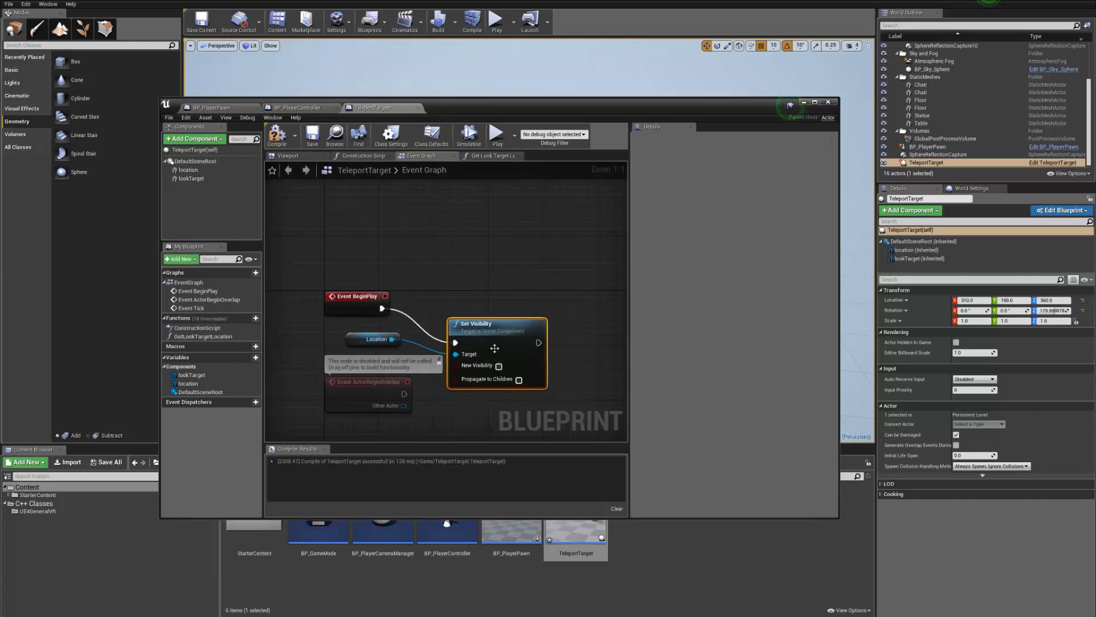
pyautogui.moveTo(494, 349); pyautogui.dragTo(501, 328)
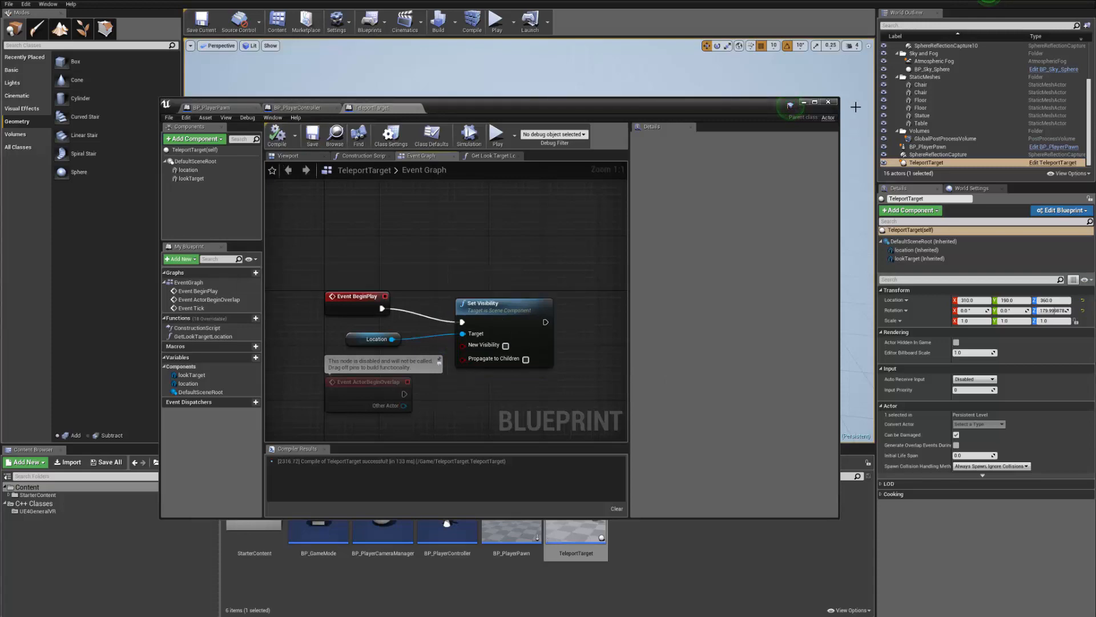
# - Play-test the level twice, selecting the TeleportTarget cube between the runs to compare it with the in-game view
pyautogui.click(804, 101)
pyautogui.click(498, 22)
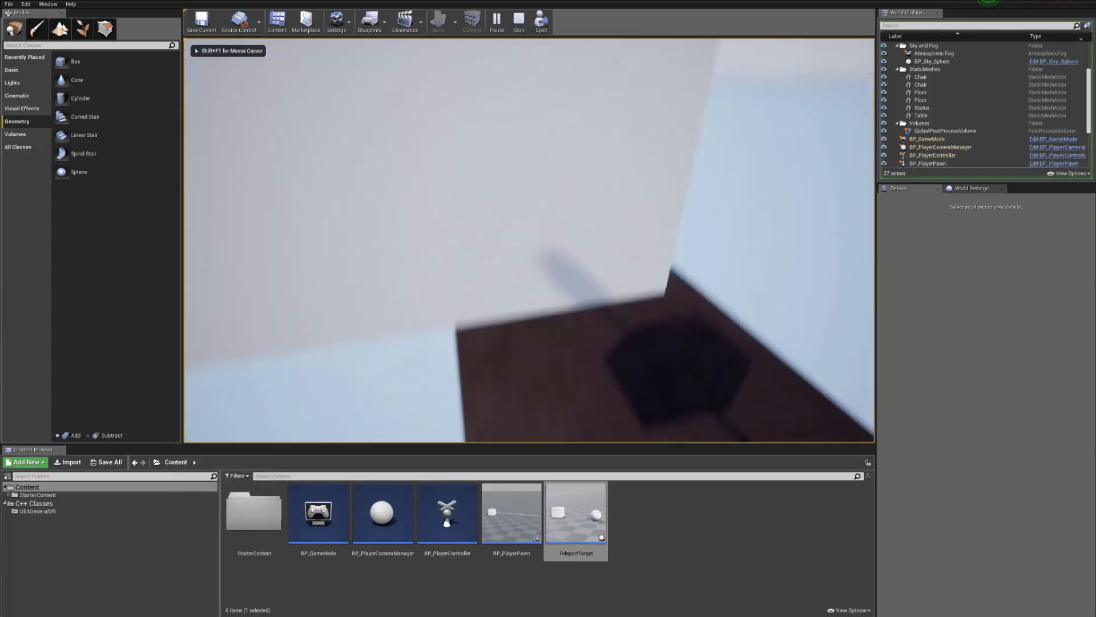
pyautogui.press('Escape')
pyautogui.scroll(-10, 362, 326)
pyautogui.click(362, 325)
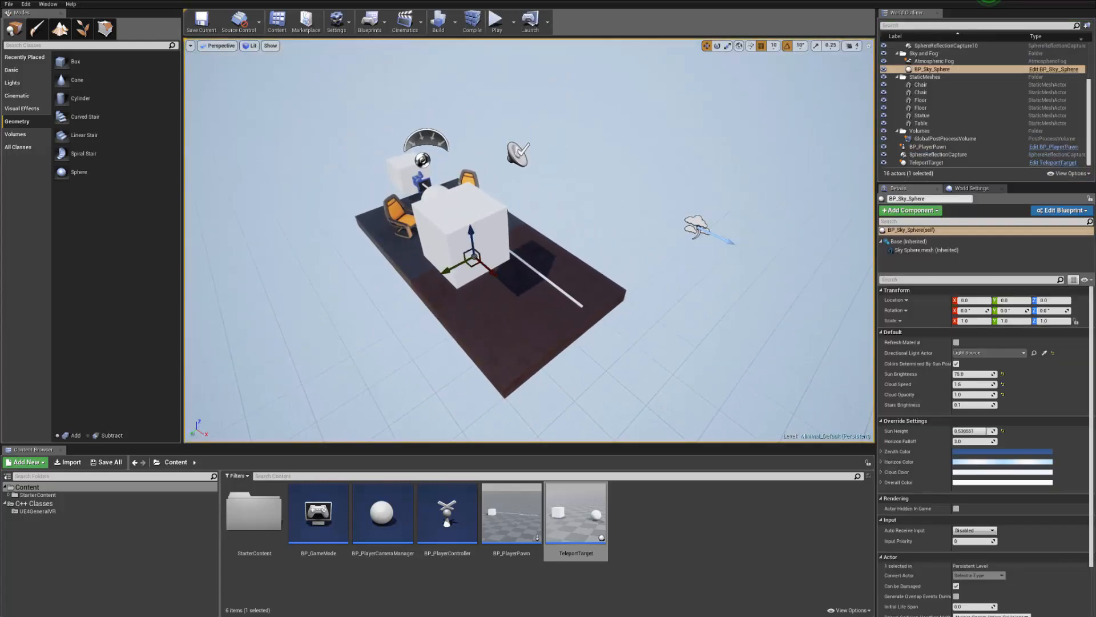
pyautogui.click(451, 231)
pyautogui.moveTo(451, 231); pyautogui.dragTo(460, 95, button='right')
pyautogui.click(496, 22)
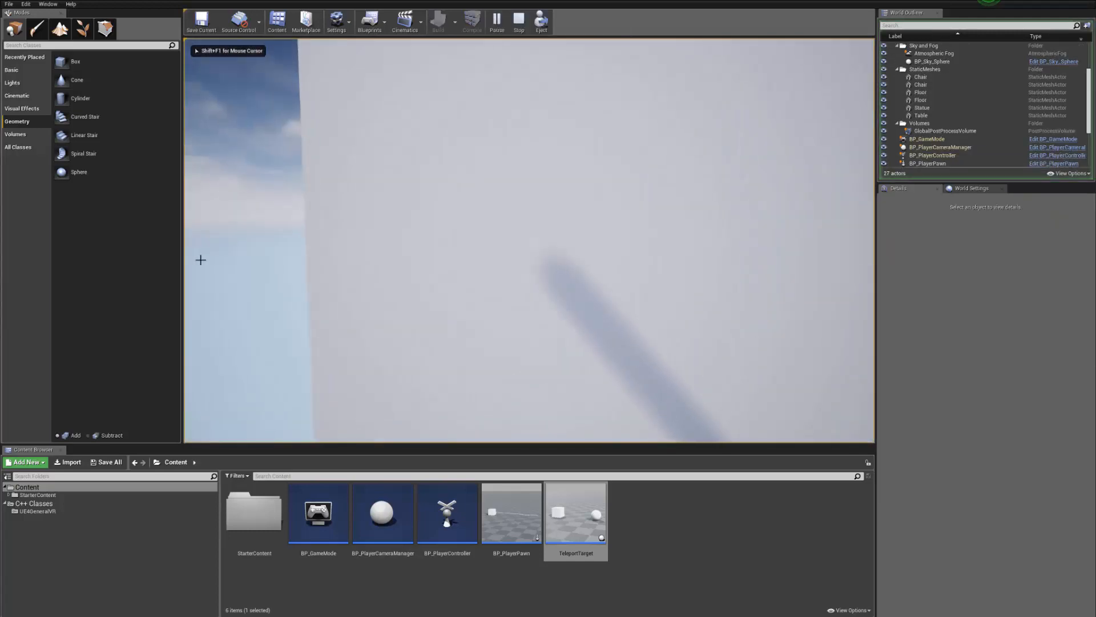
pyautogui.press('Escape')
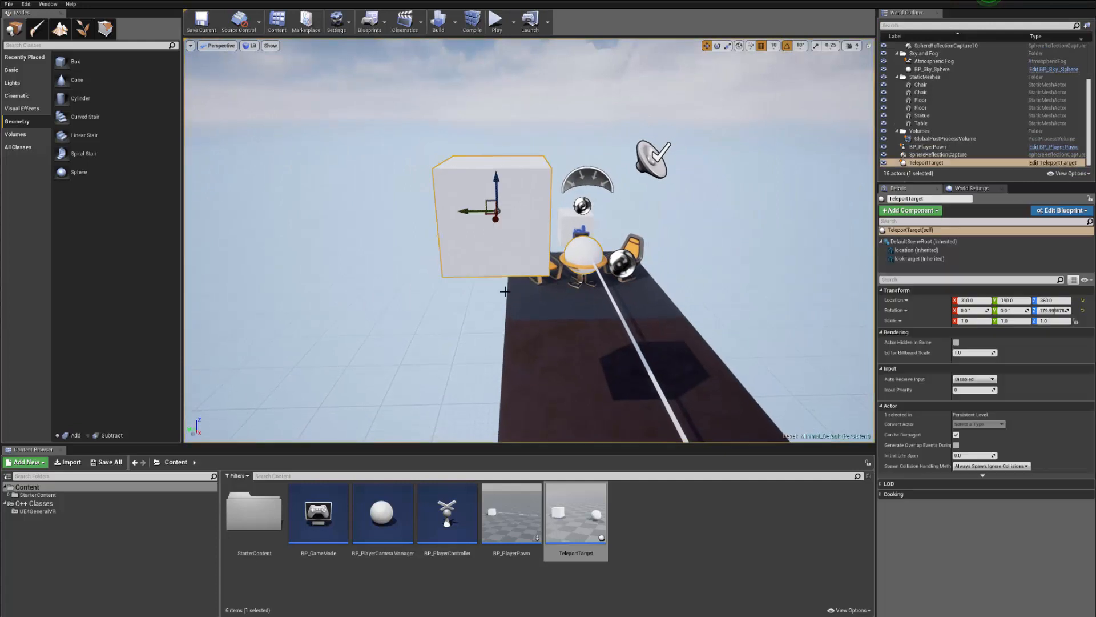
# - Reopen the TeleportTarget blueprint, shift the Set Visibility node up beside Event BeginPlay and check the location component's details
pyautogui.doubleClick(600, 532)
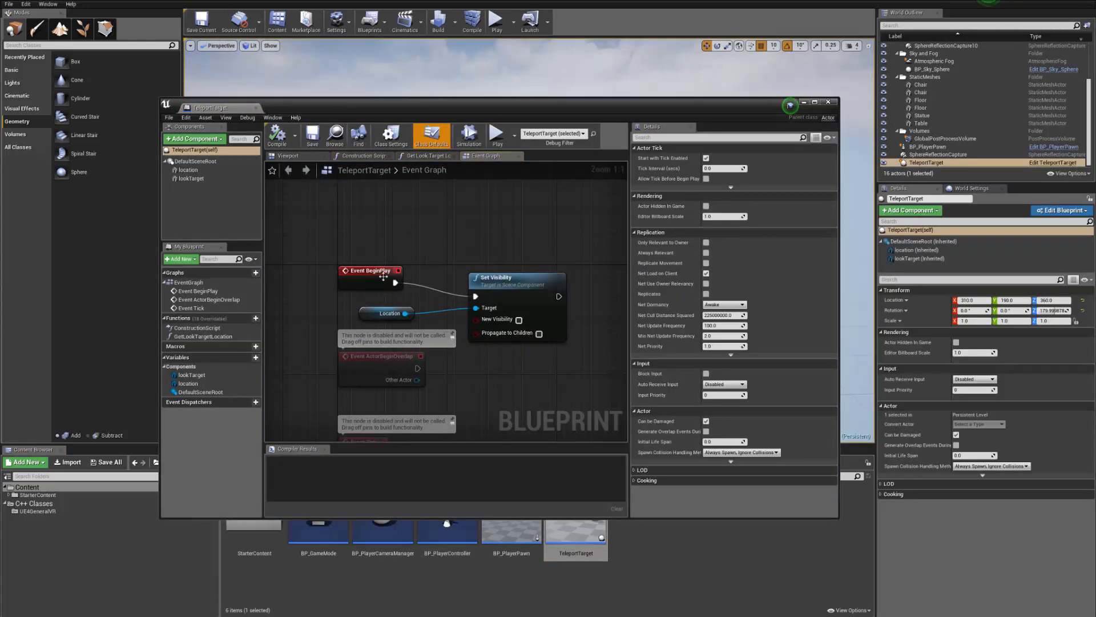
pyautogui.moveTo(550, 289); pyautogui.dragTo(550, 282)
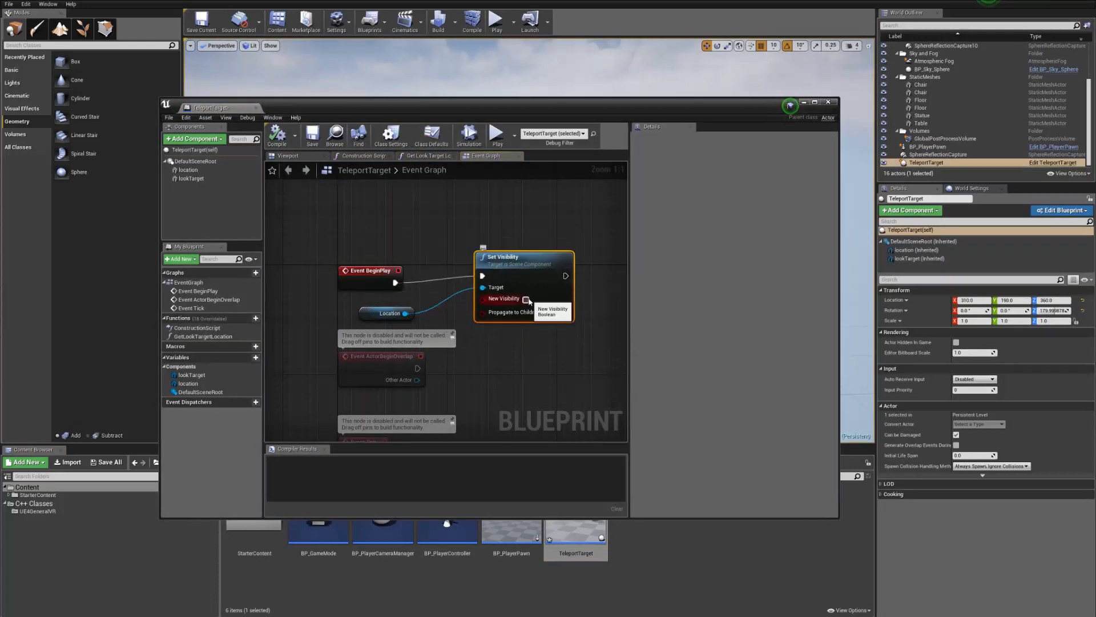
pyautogui.click(200, 171)
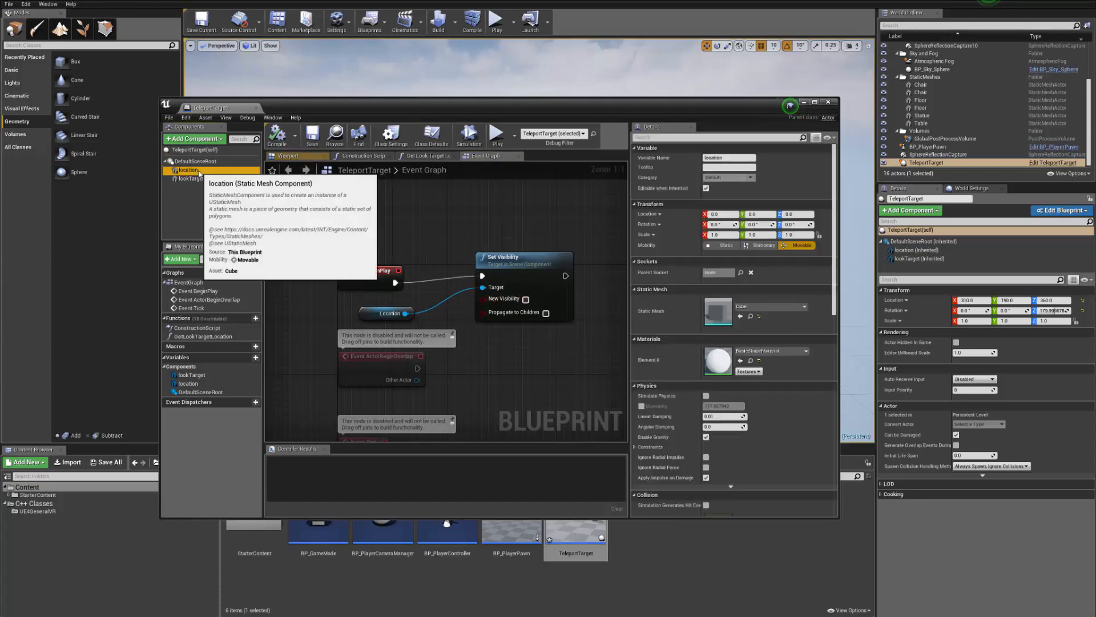
# - Move the blueprint window off the level view and play-test the scene with the whole level area visible
pyautogui.moveTo(623, 106); pyautogui.dragTo(36, 149)
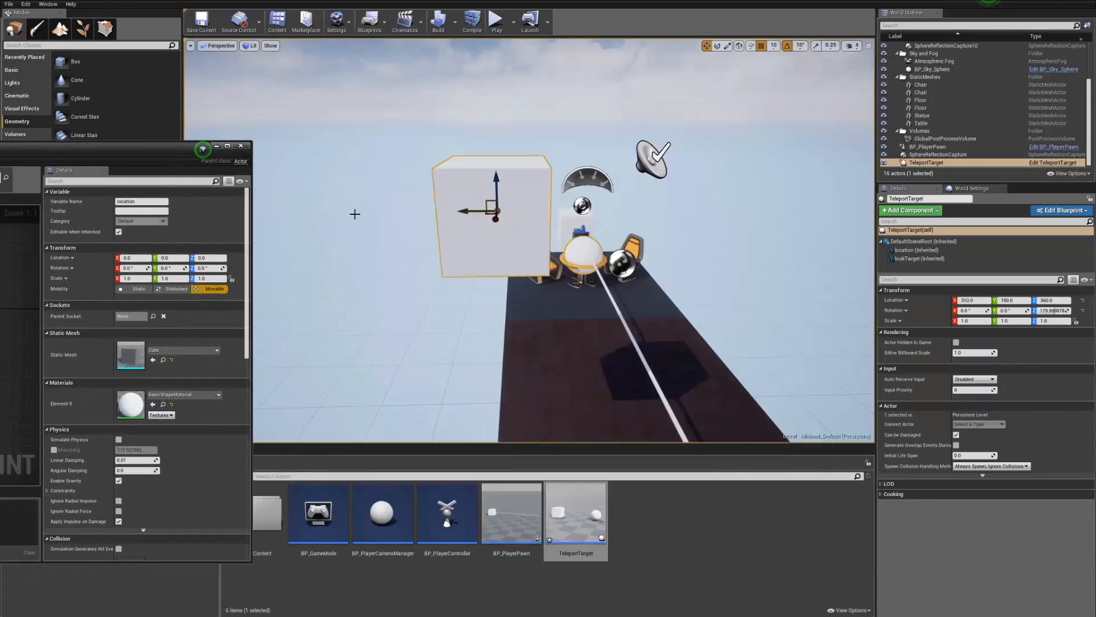
pyautogui.moveTo(355, 214); pyautogui.dragTo(288, 278, button='right')
pyautogui.press('s')
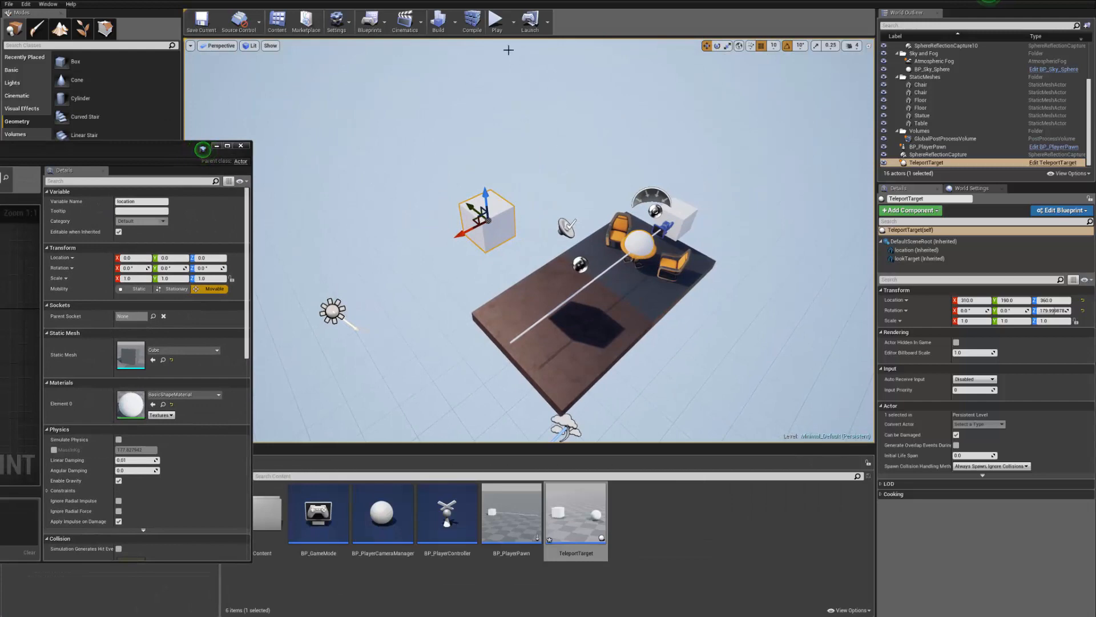
pyautogui.click(496, 31)
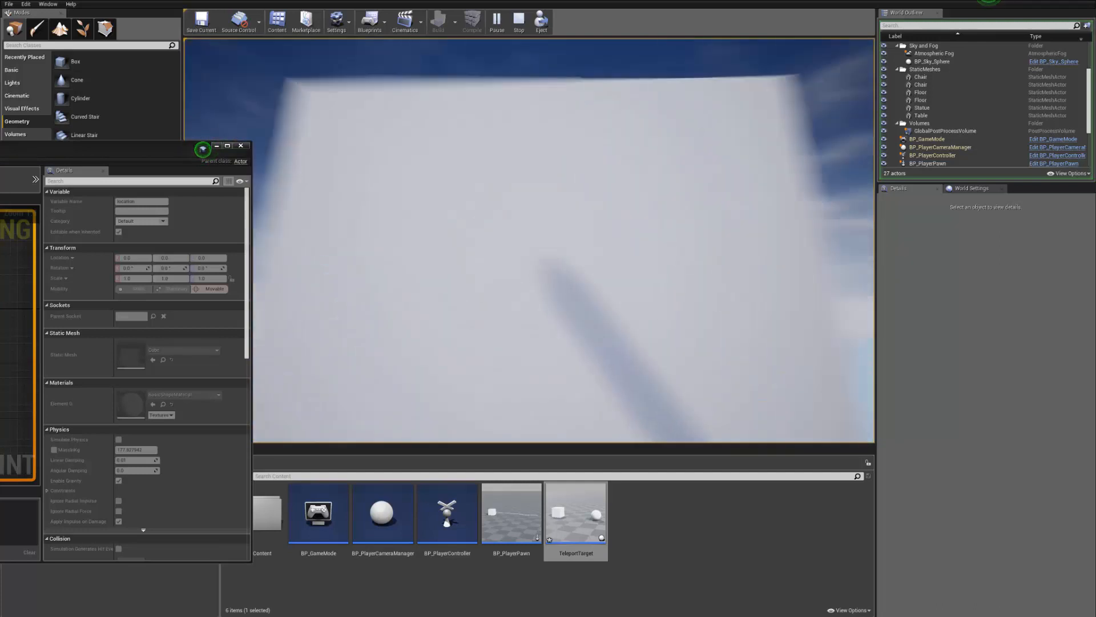
pyautogui.press('Escape')
# - Select BP_PlayerPawn in the level and inspect its cube and beam alongside the TeleportTarget event graph
pyautogui.moveTo(719, 262); pyautogui.dragTo(521, 245, button='right')
pyautogui.scroll(-8, 563, 253)
pyautogui.scroll(4, 509, 240)
pyautogui.click(508, 240)
pyautogui.moveTo(137, 152); pyautogui.dragTo(424, 79)
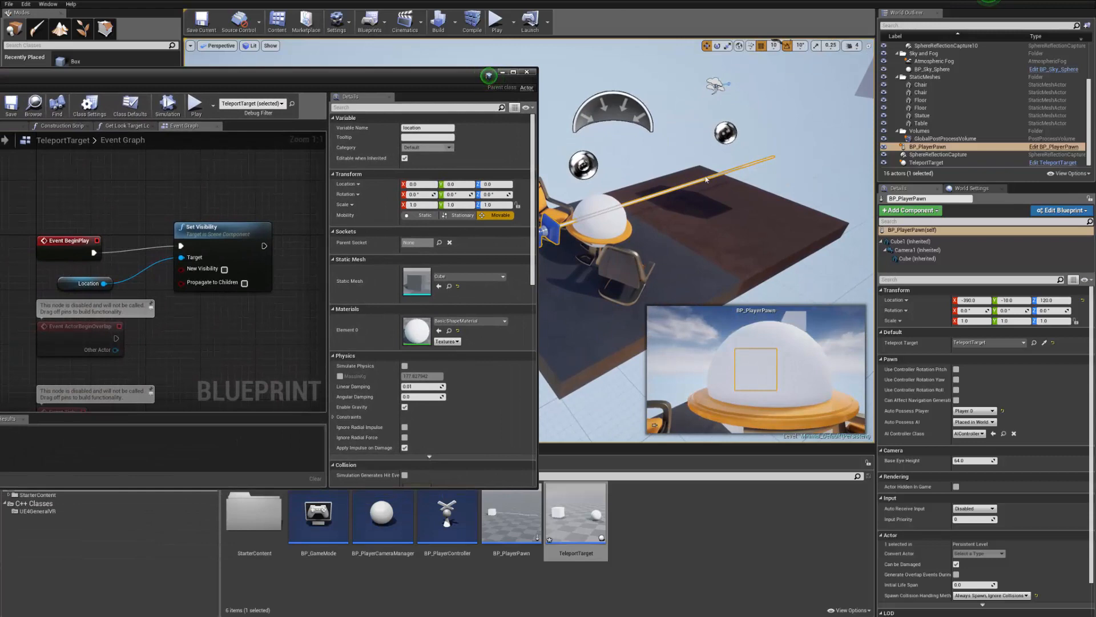
pyautogui.moveTo(706, 179); pyautogui.dragTo(702, 122, button='right')
pyautogui.moveTo(466, 96); pyautogui.dragTo(313, 46)
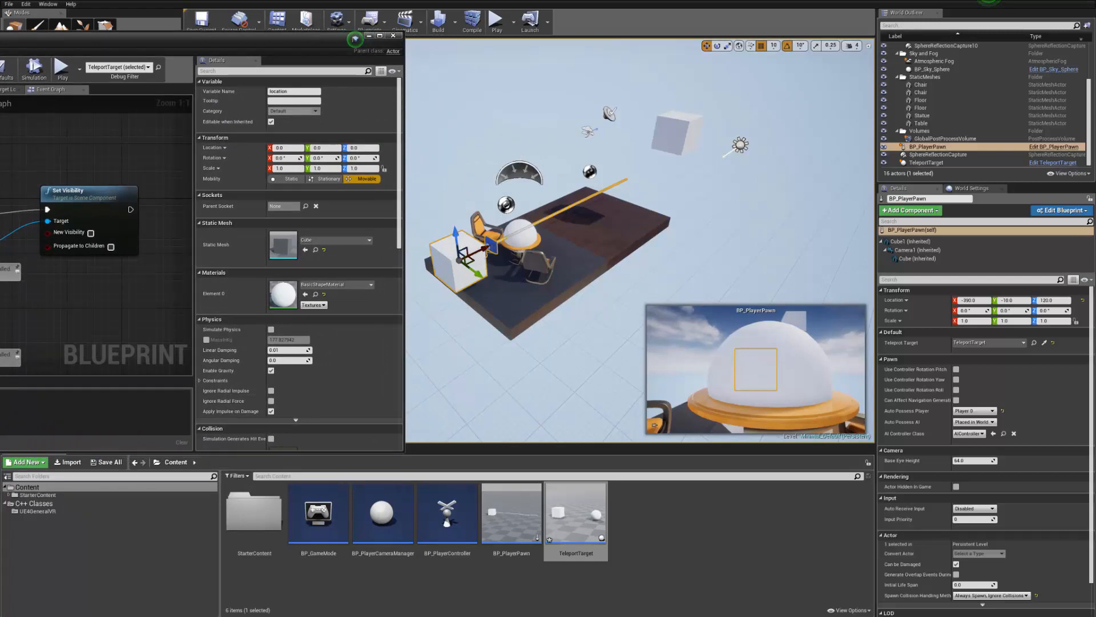
# - In BP_PlayerPawn's Event Graph, add a Set Visibility node for the Cube component with New Visibility off, run it from Event BeginPlay, and compile
pyautogui.doubleClick(511, 519)
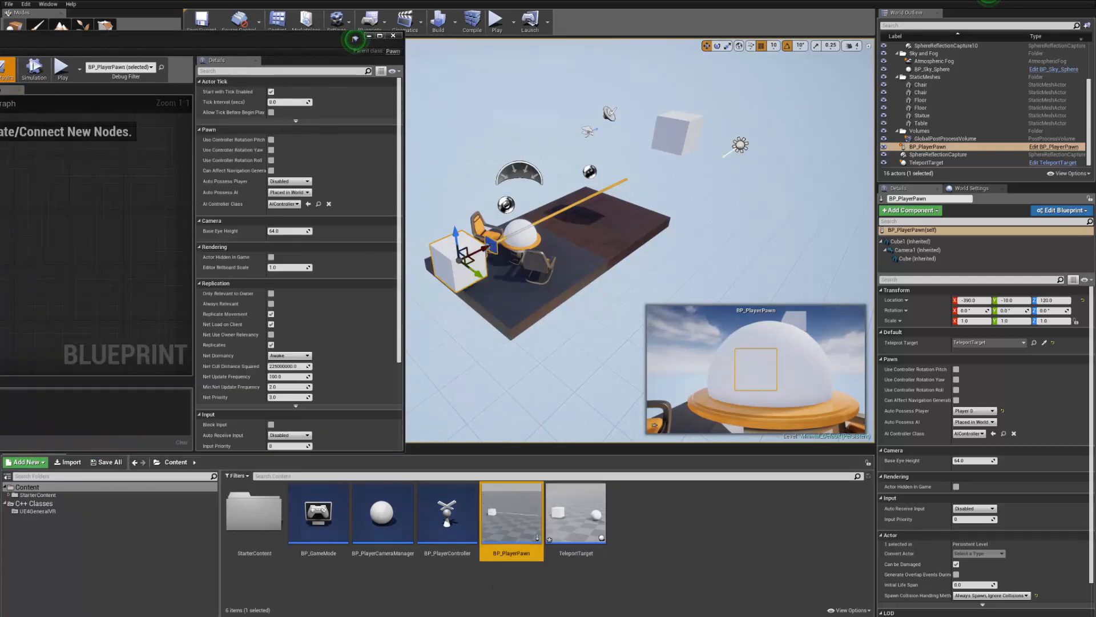
pyautogui.click(355, 40)
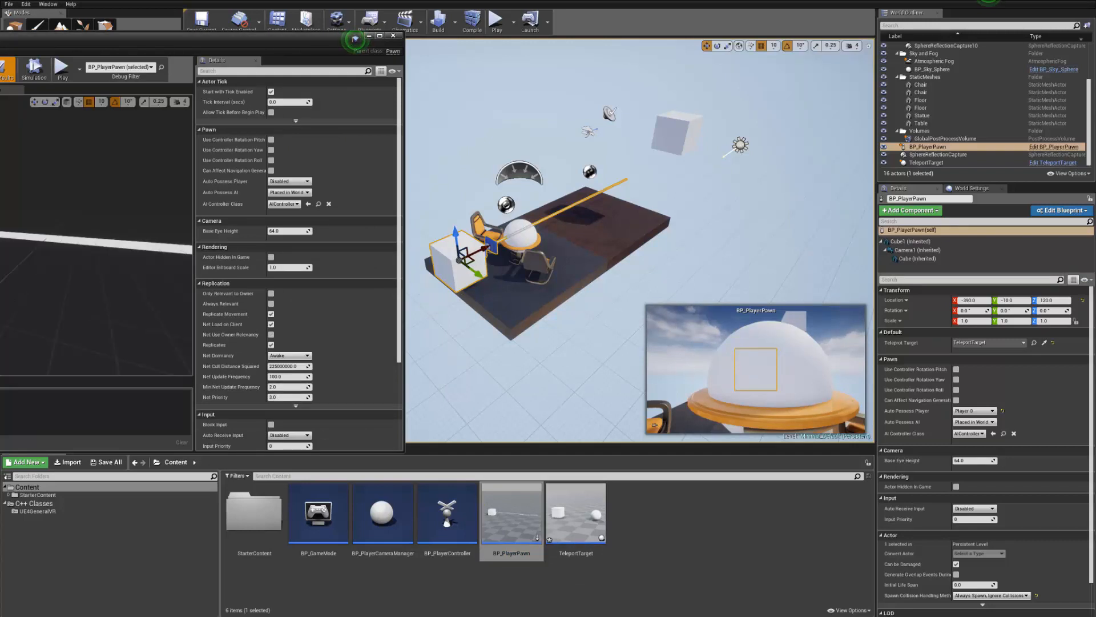
pyautogui.click(5, 90)
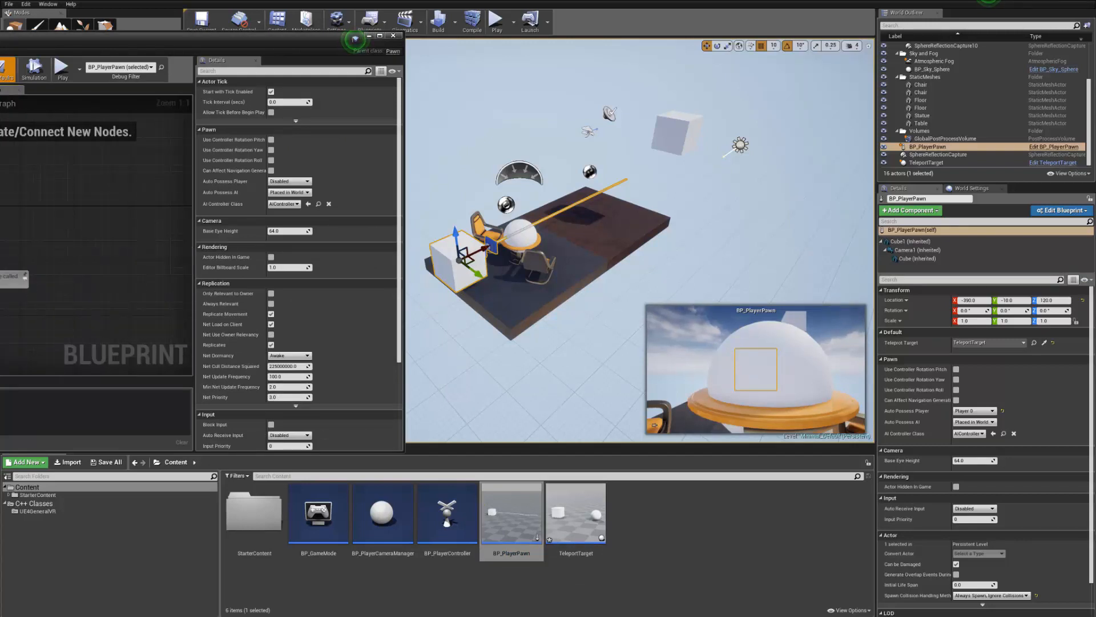
pyautogui.moveTo(0, 119); pyautogui.dragTo(0, 254)
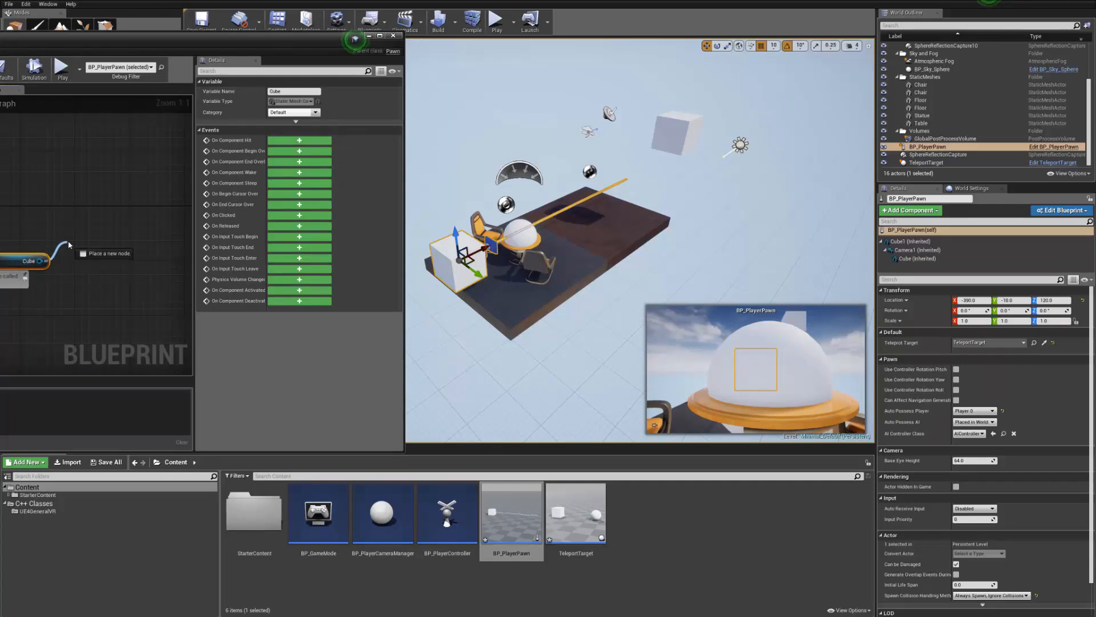
pyautogui.moveTo(69, 244); pyautogui.dragTo(69, 245)
pyautogui.write('visi')
pyautogui.press('Return')
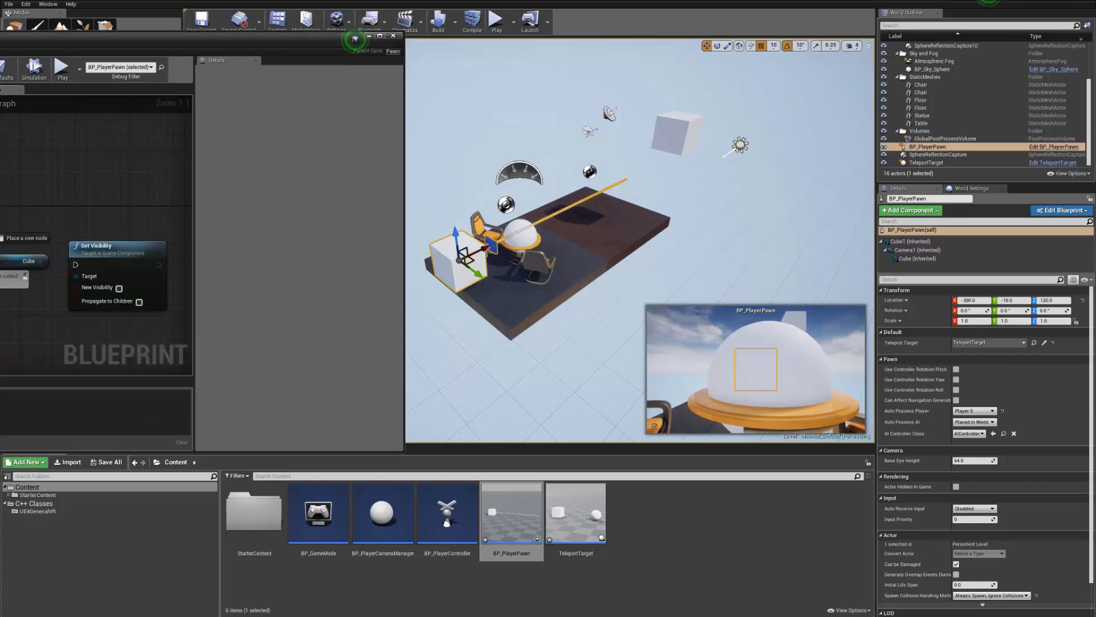
pyautogui.moveTo(107, 259); pyautogui.dragTo(107, 224)
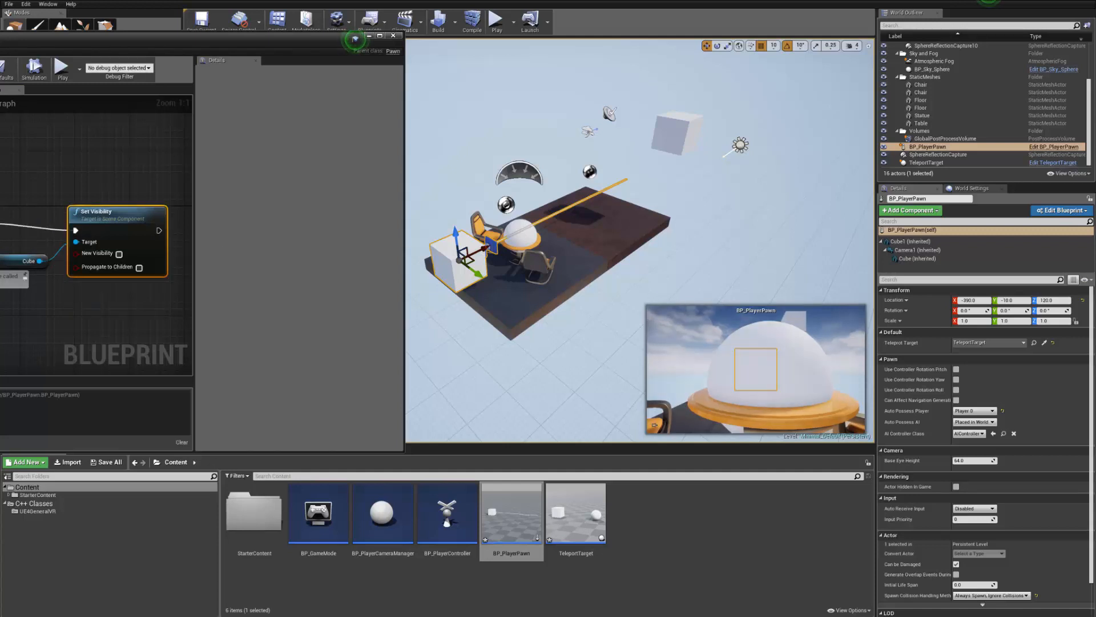
pyautogui.click(12, 258)
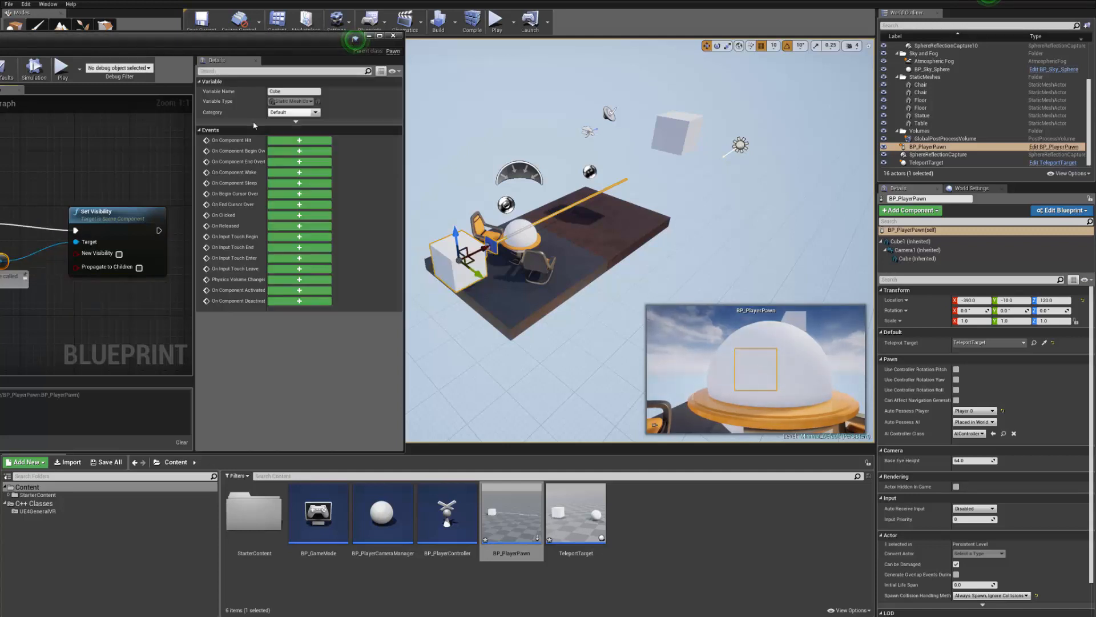
pyautogui.click(380, 36)
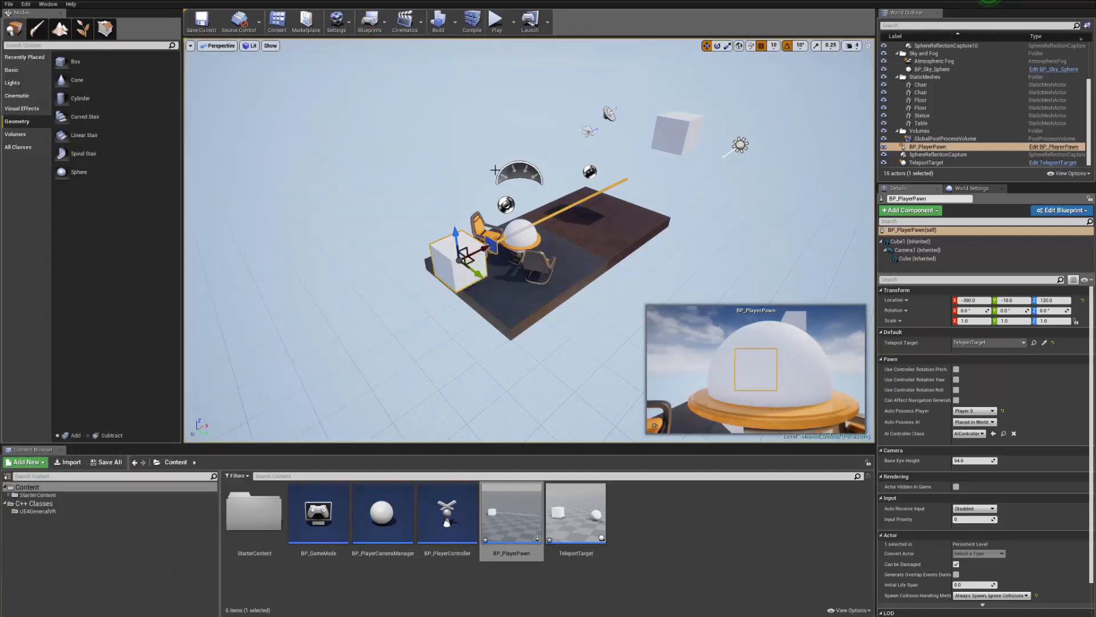
# - Play-test the level with the pawn's Cube hidden and select the TeleportTarget cube in the level for comparison
pyautogui.click(497, 22)
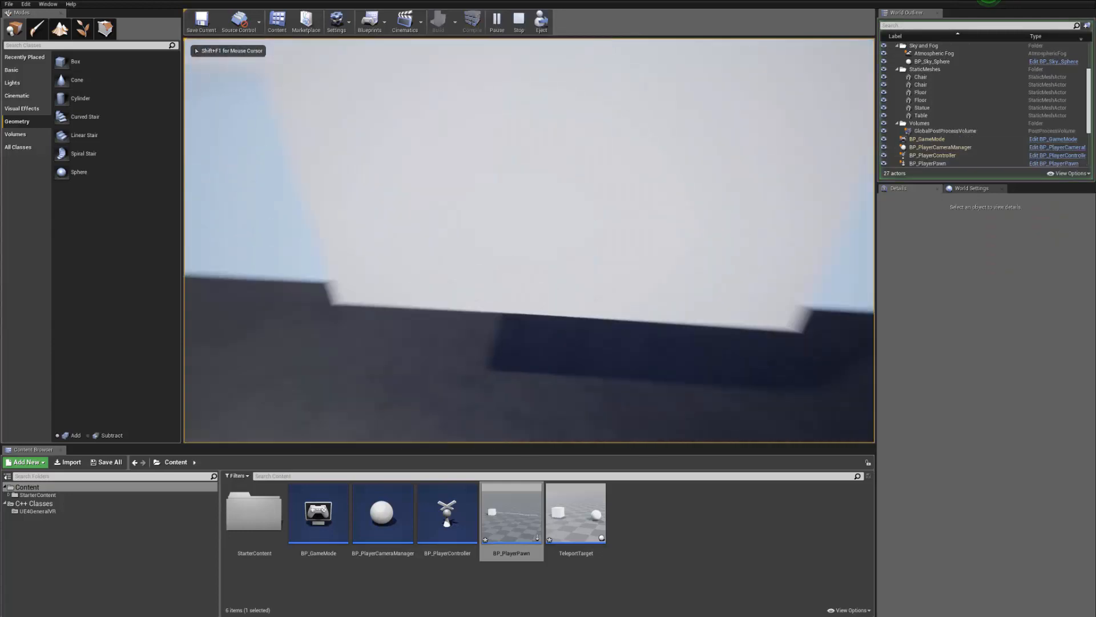
pyautogui.press('Escape')
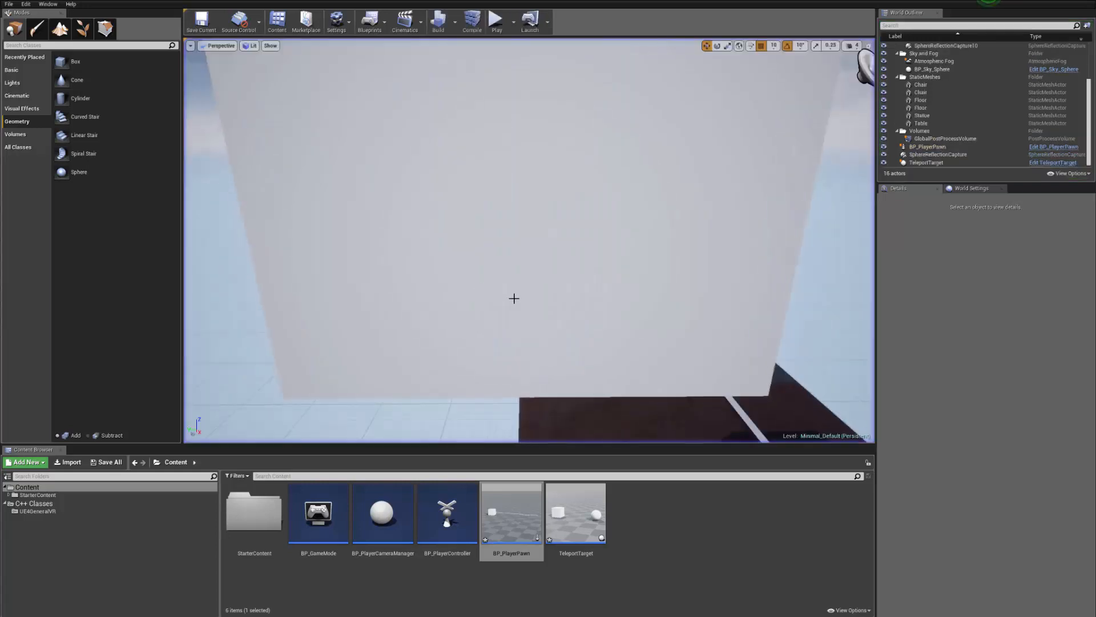
pyautogui.click(541, 266)
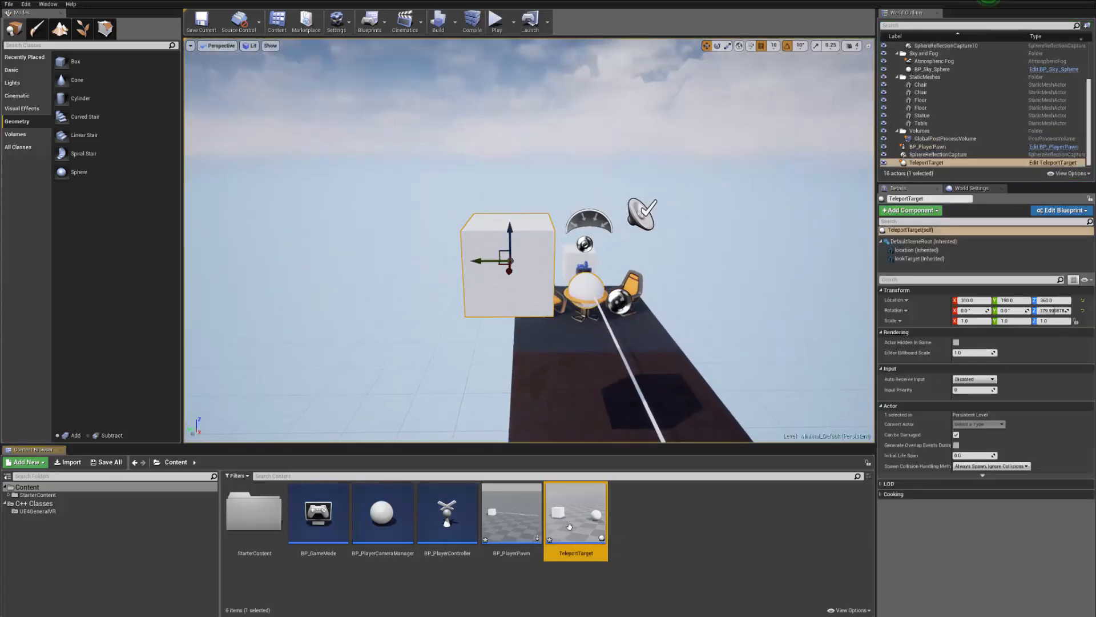
# - Save the TeleportTarget asset and reposition BP_PlayerPawn's Set Visibility node in line with its incoming execution wire
pyautogui.hotkey('ctrl', 's')
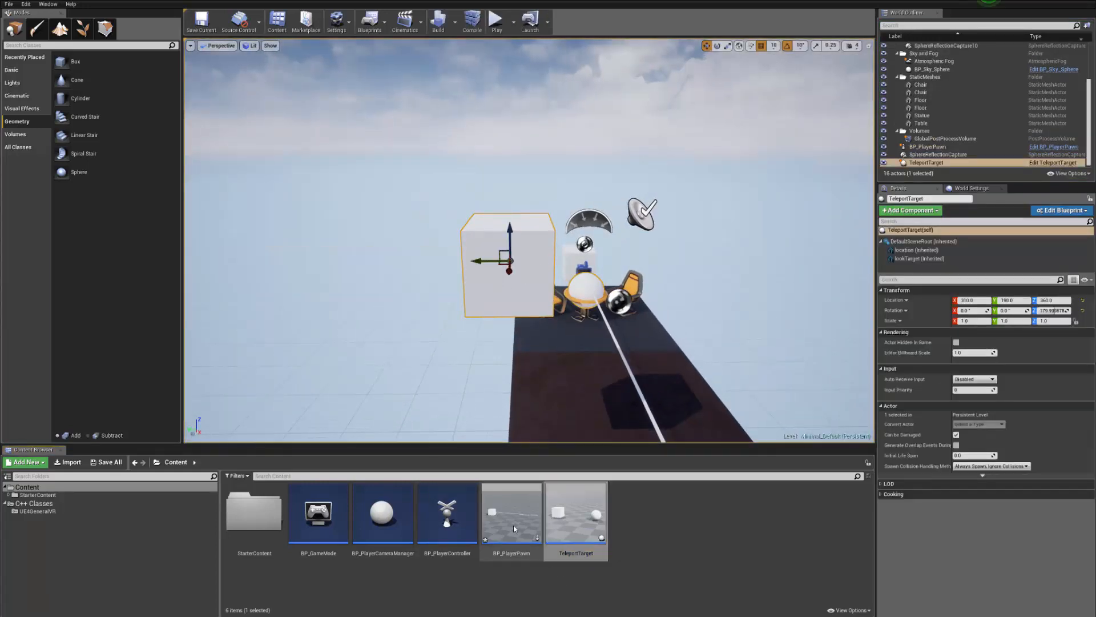
pyautogui.doubleClick(514, 528)
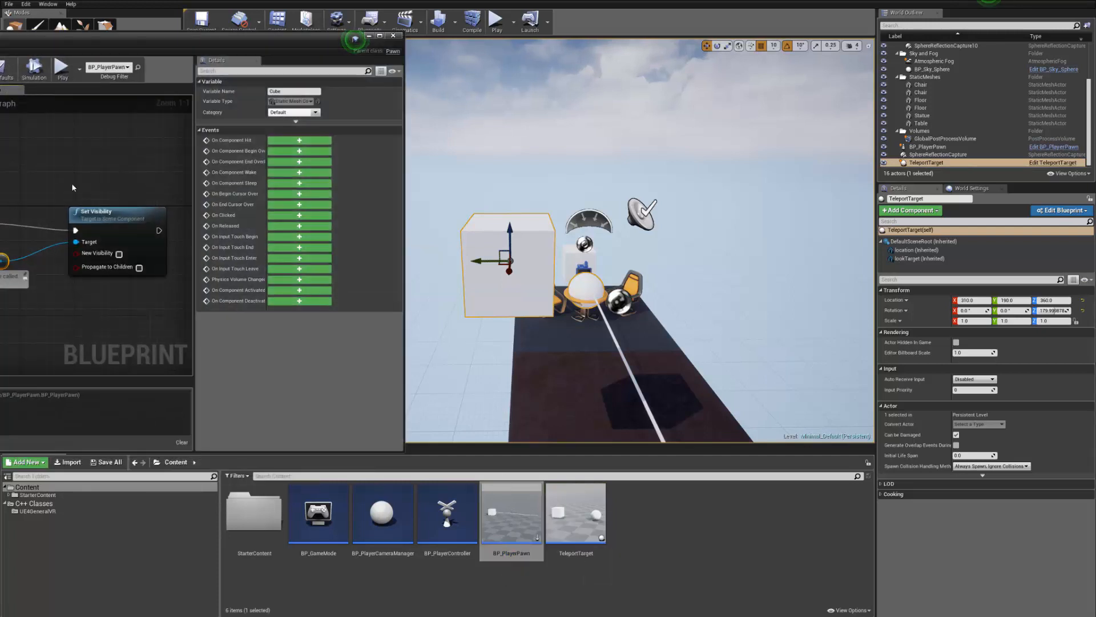
pyautogui.moveTo(72, 188); pyautogui.dragTo(61, 160, button='right')
pyautogui.moveTo(103, 184); pyautogui.dragTo(103, 177)
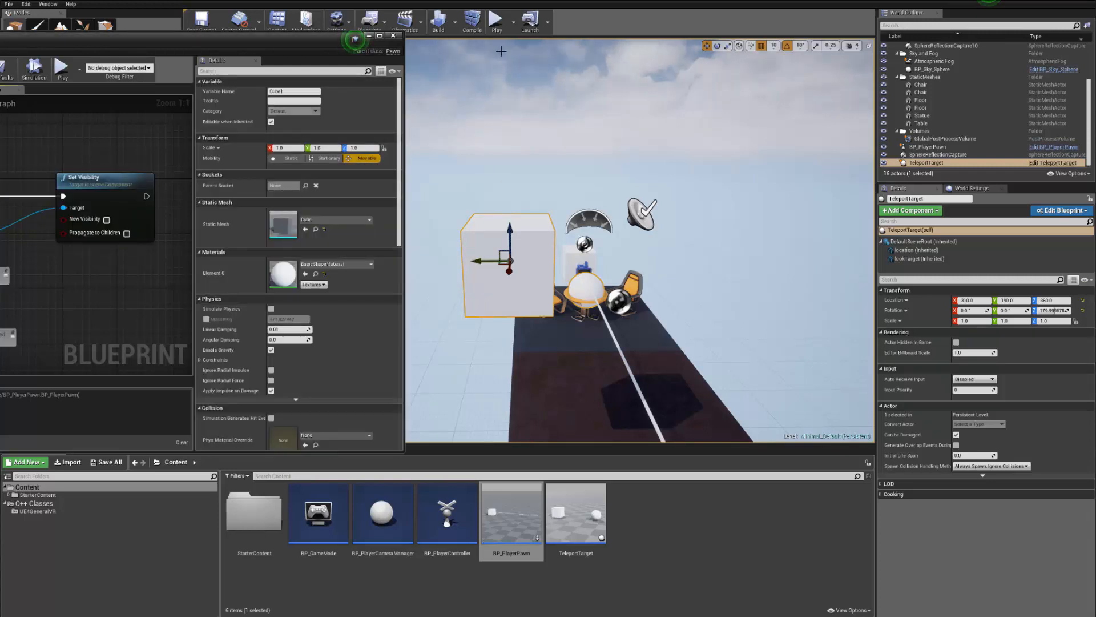
# - Play the level, eject from the pawn during play, and select BP_PlayerPawn's Cube component for inspection
pyautogui.click(496, 21)
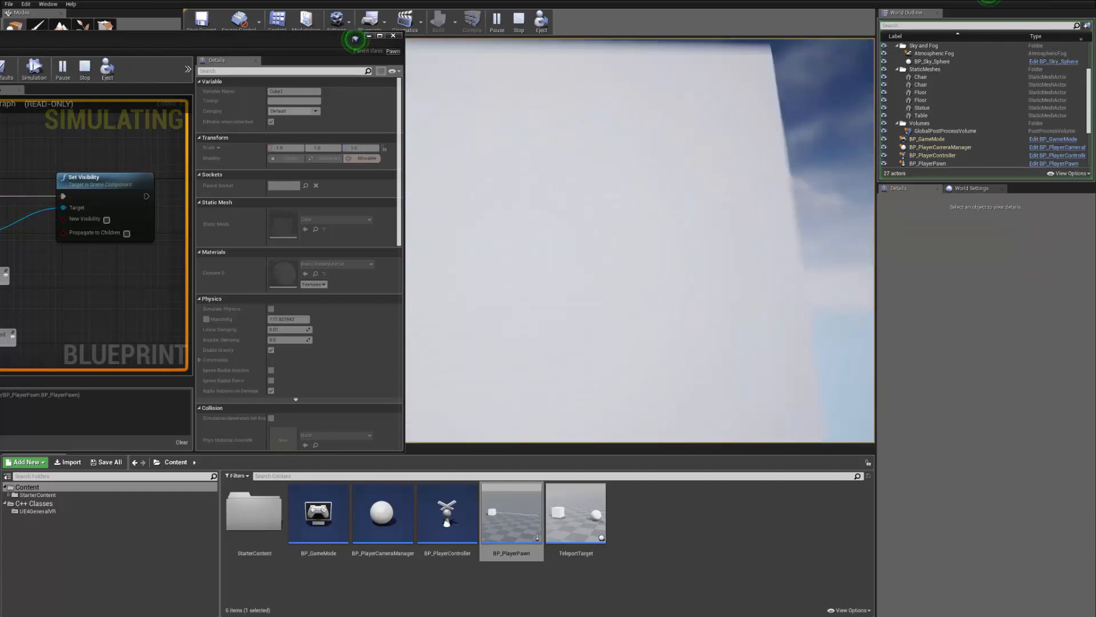
pyautogui.press('F8')
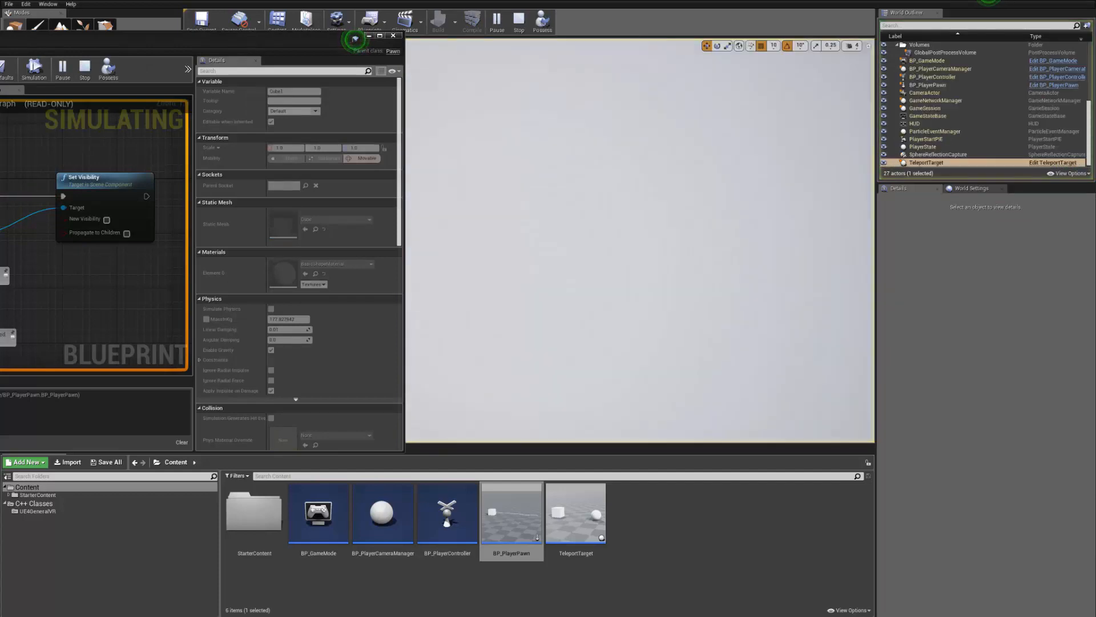
pyautogui.moveTo(838, 206); pyautogui.dragTo(837, 274, button='right')
pyautogui.press('s')
pyautogui.click(561, 233)
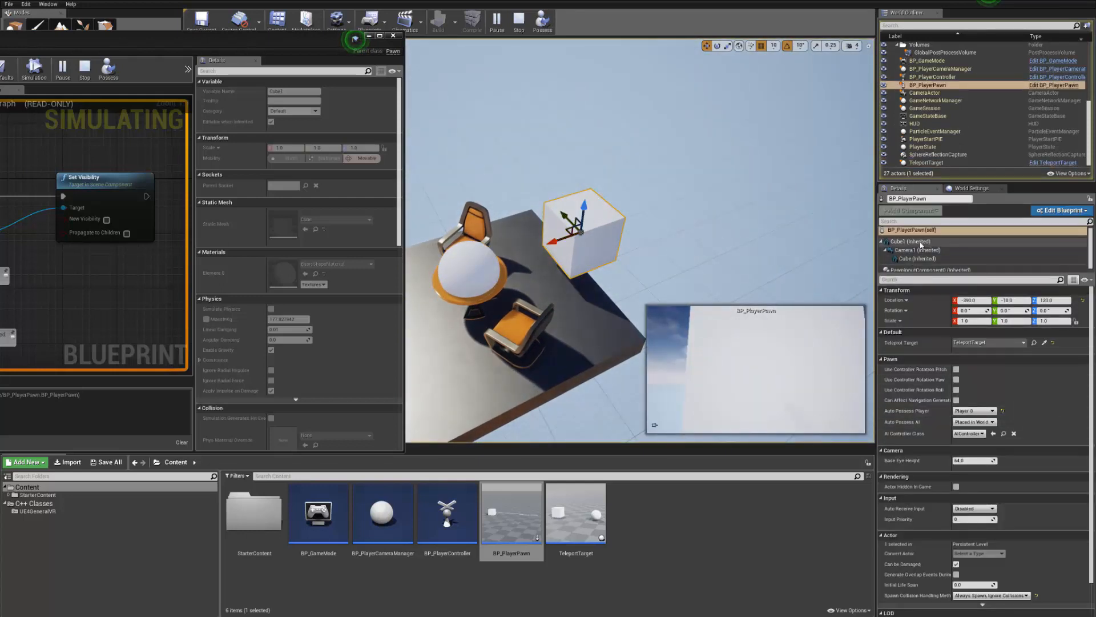
pyautogui.click(917, 260)
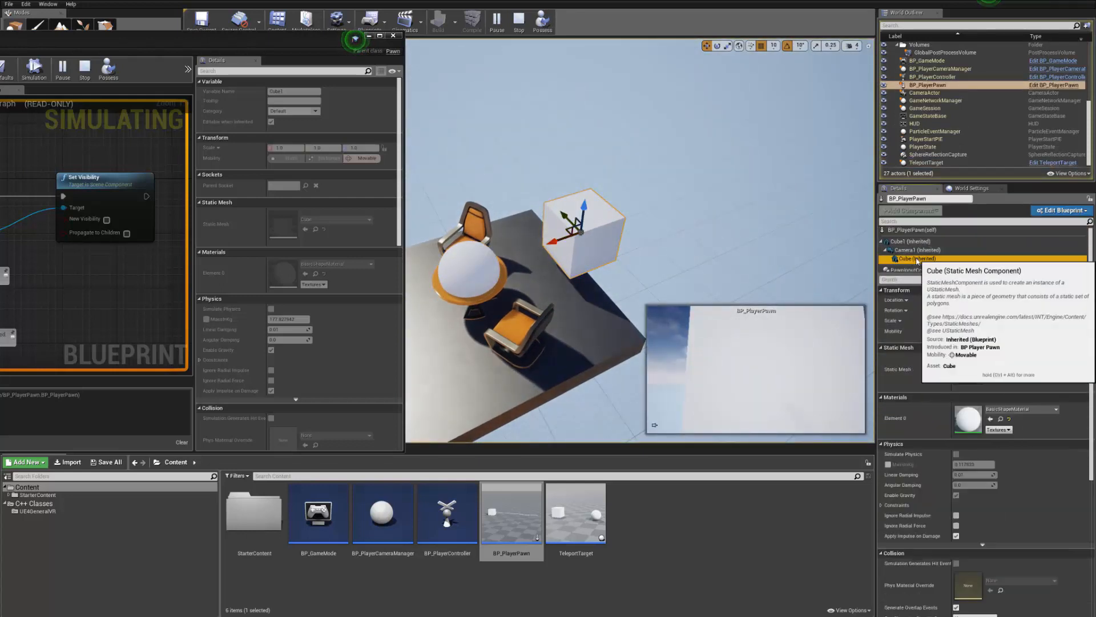
# - Examine where BP_PlayerPawn's Cube and Cube1 components sit in the running level by focusing on each one
pyautogui.moveTo(584, 226)
pyautogui.mouseDown(button='right')
pyautogui.moveTo(514, 228)
pyautogui.moveTo(584, 227)
pyautogui.mouseUp(button='right')
pyautogui.press('s')
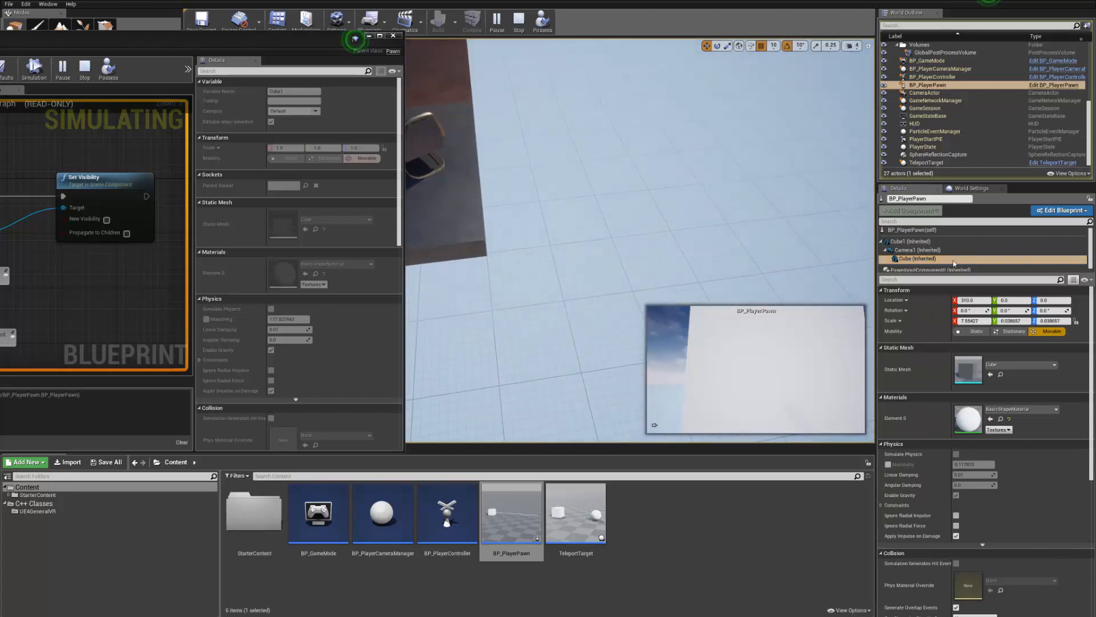
pyautogui.doubleClick(931, 258)
pyautogui.moveTo(756, 209); pyautogui.dragTo(694, 206, button='right')
pyautogui.press('w')
pyautogui.press('s')
pyautogui.press('w')
pyautogui.press('s')
pyautogui.press('w')
pyautogui.doubleClick(915, 242)
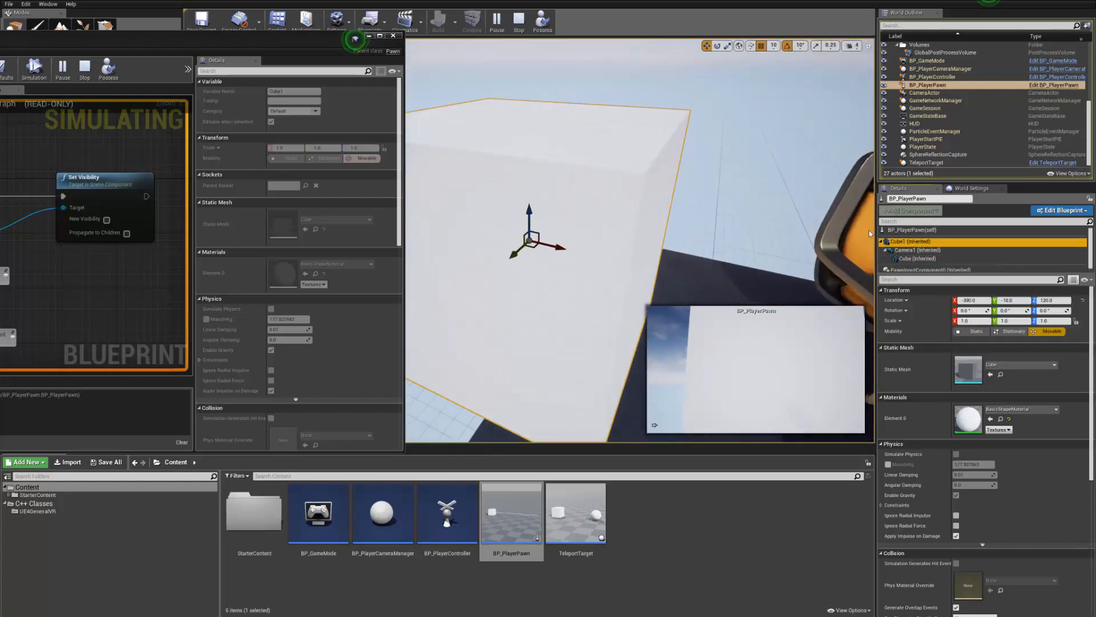
# - Shift BP_PlayerPawn's Cube1 and Cube components in the running level to tell them apart, and end the play session
pyautogui.press('d')
pyautogui.moveTo(777, 192); pyautogui.dragTo(651, 197, button='right')
pyautogui.moveTo(662, 191); pyautogui.dragTo(731, 179)
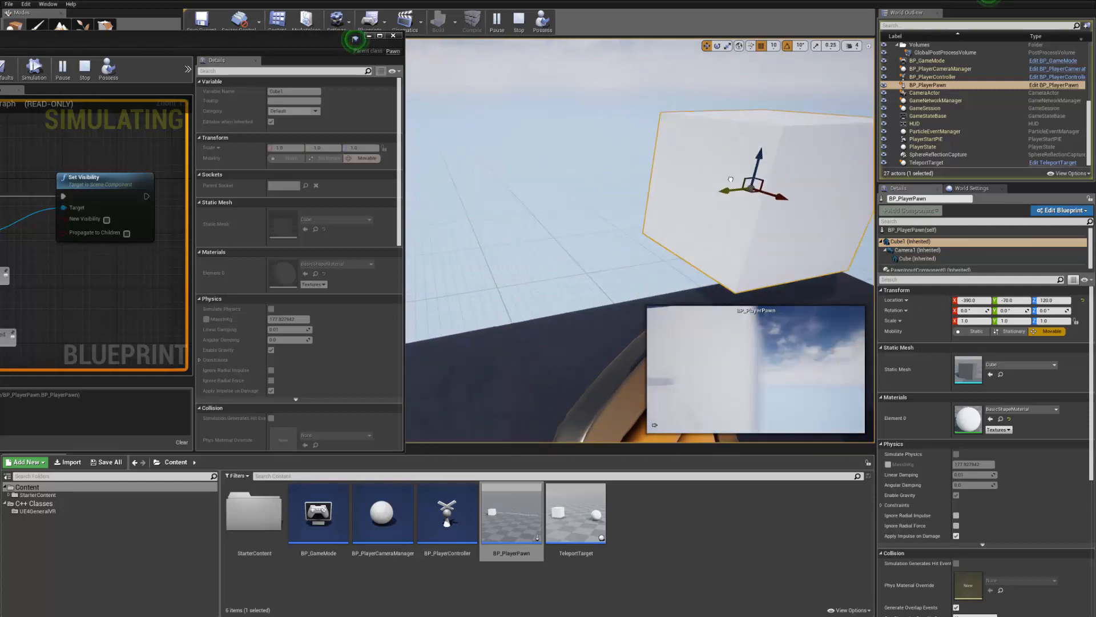
pyautogui.doubleClick(906, 259)
pyautogui.scroll(-4, 673, 298)
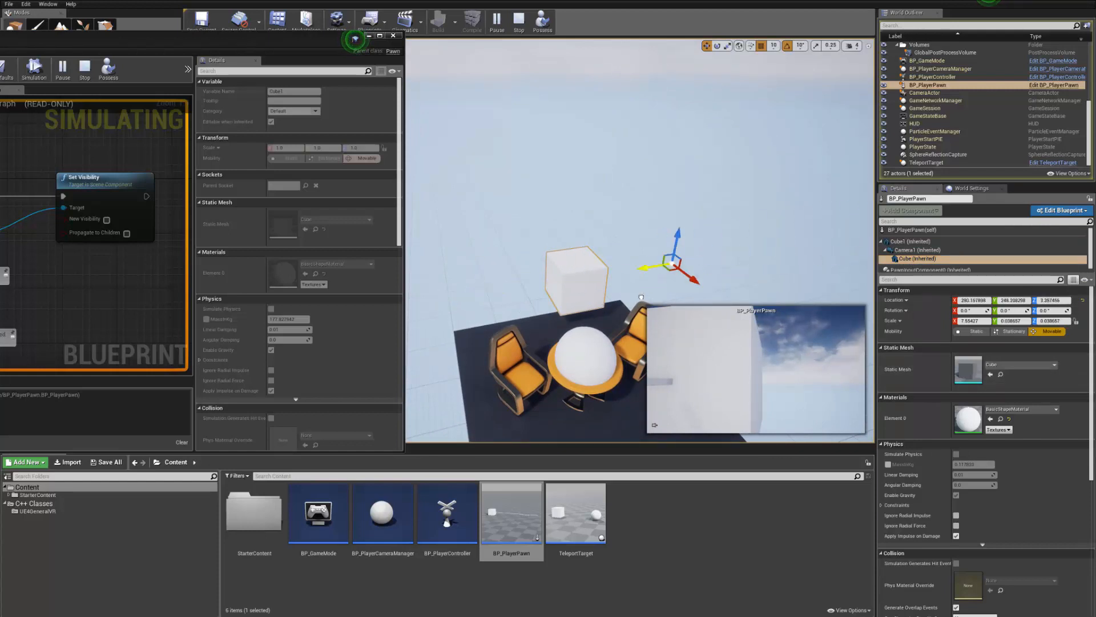
pyautogui.press('Escape')
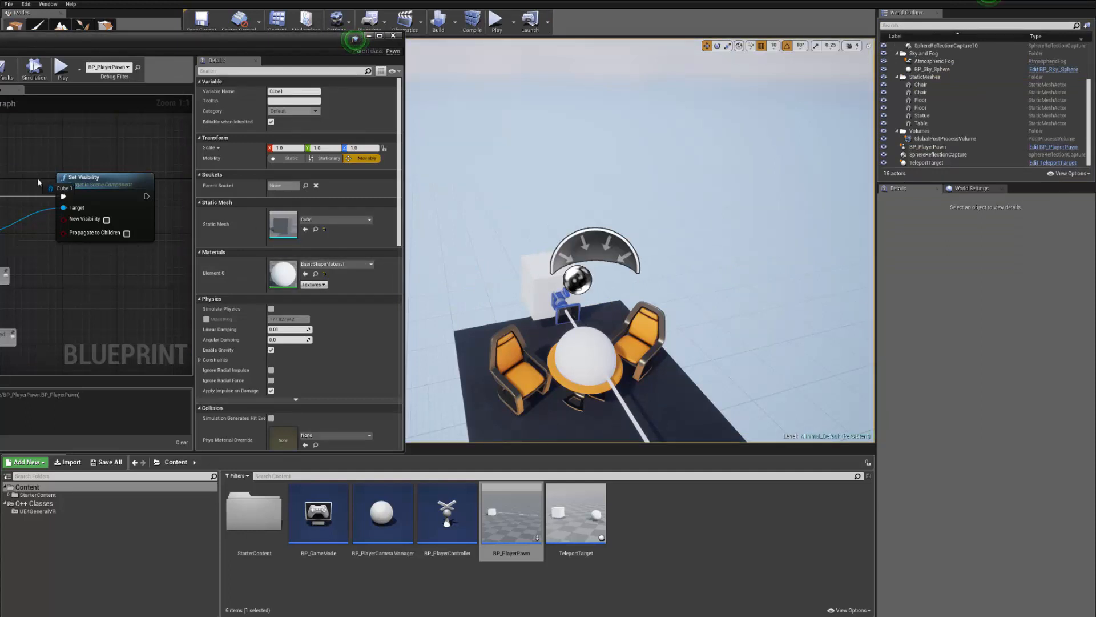
# - Replace the component reference feeding Set Visibility's Target in BP_PlayerPawn with Cube1, and save the blueprint
pyautogui.moveTo(69, 209); pyautogui.dragTo(69, 209)
pyautogui.moveTo(1, 209); pyautogui.dragTo(1, 229)
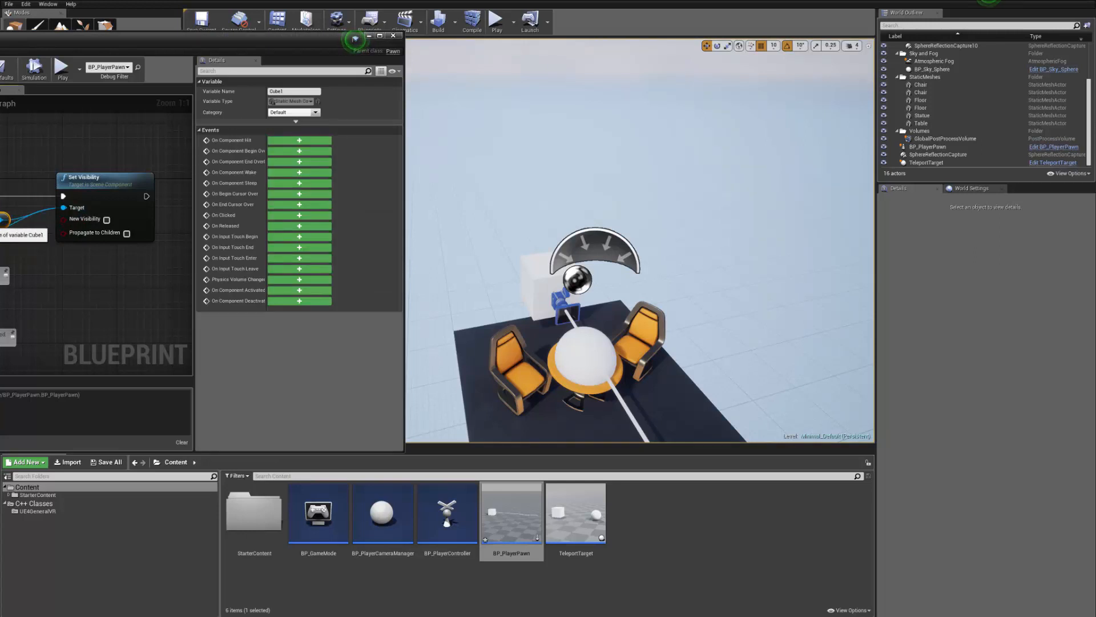
pyautogui.press('Delete')
pyautogui.click(1, 230)
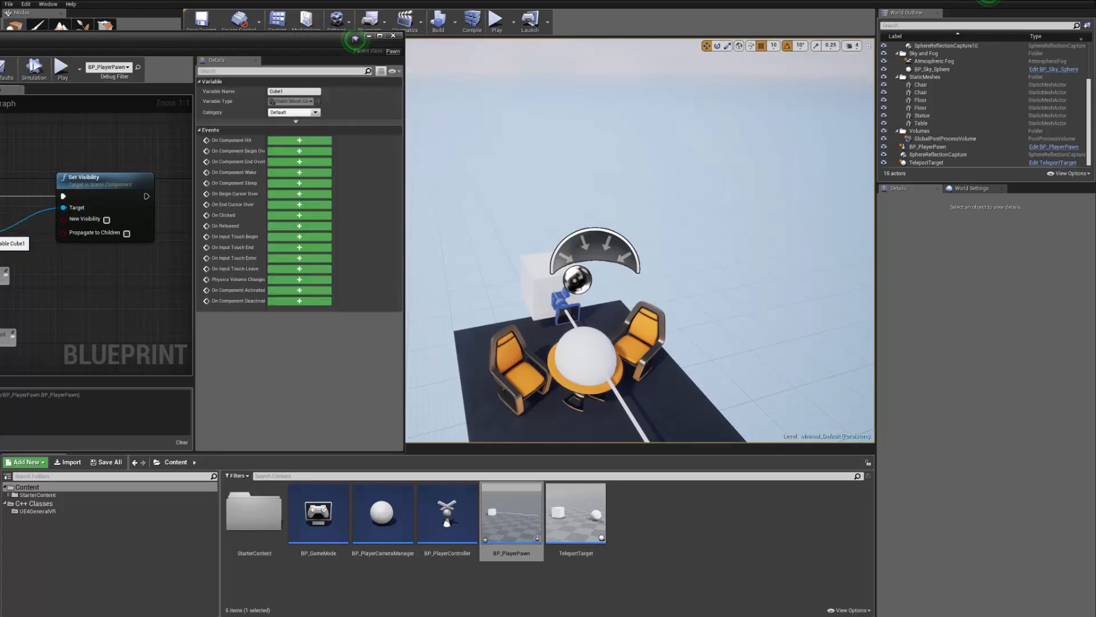
pyautogui.hotkey('ctrl', 's')
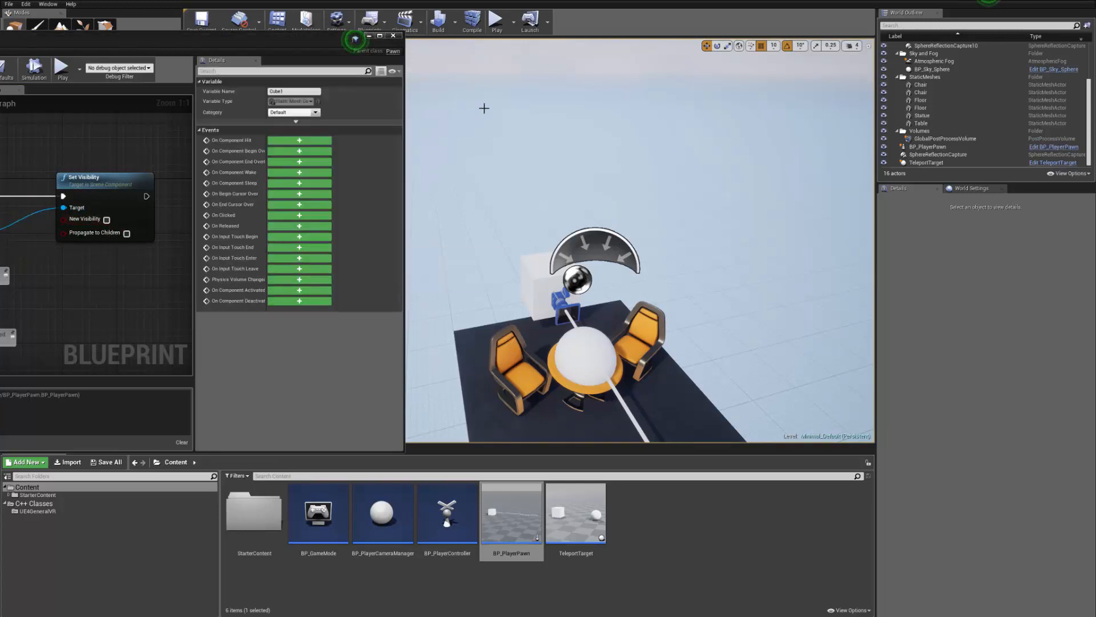
# - Run a brief play test of the level and close the BP_PlayerPawn blueprint editor
pyautogui.click(495, 30)
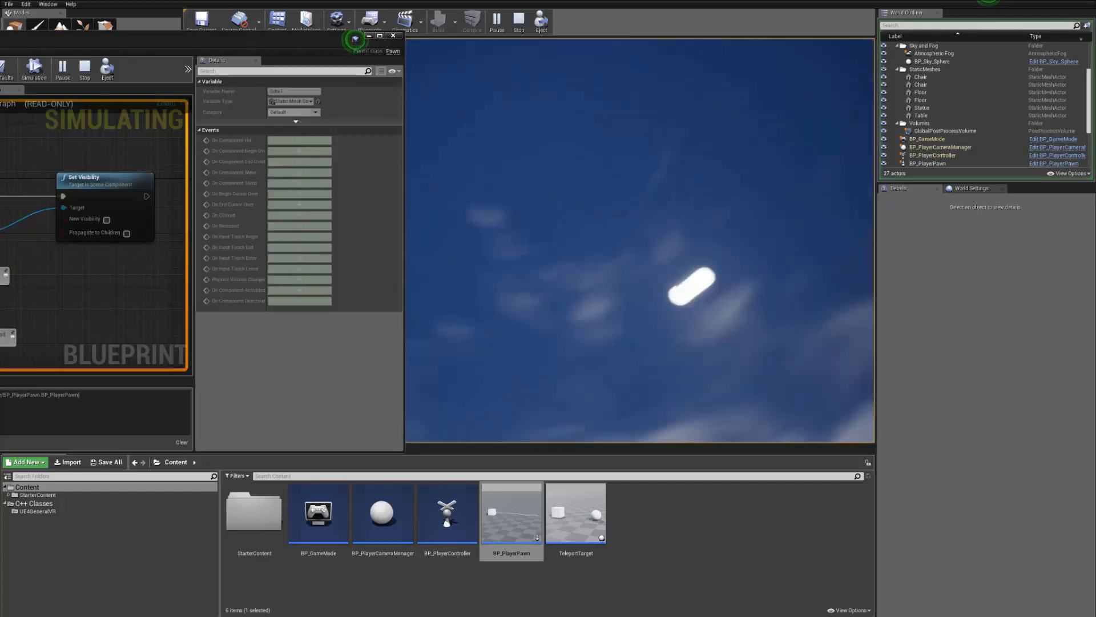
pyautogui.press('Escape')
pyautogui.moveTo(322, 44); pyautogui.dragTo(563, 137)
pyautogui.moveTo(415, 242); pyautogui.dragTo(324, 250, button='right')
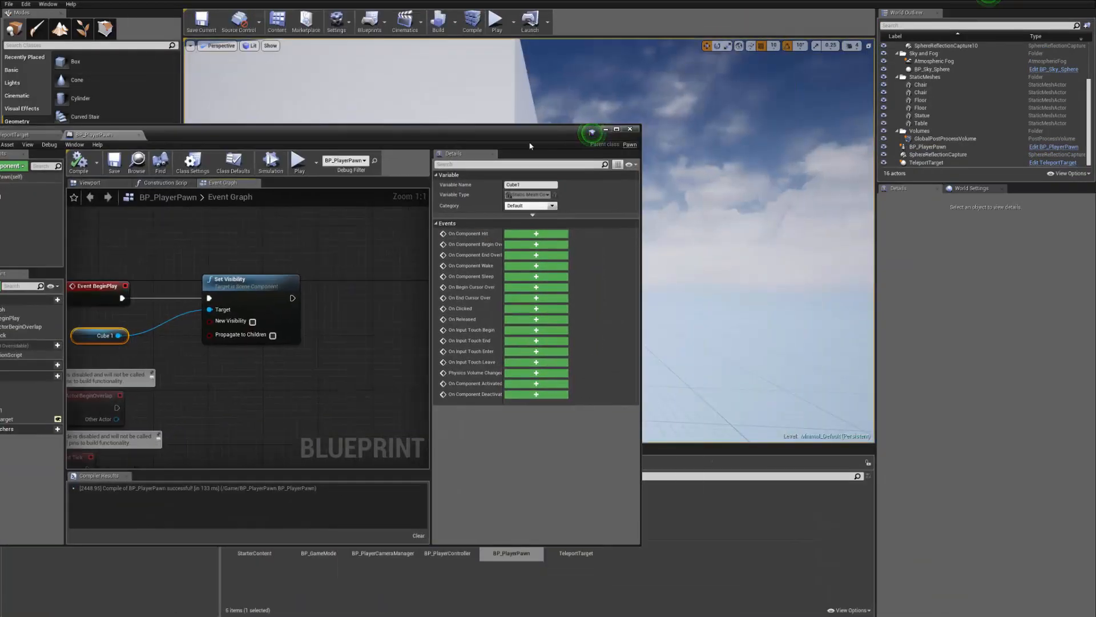
pyautogui.click(631, 130)
# - Play the level with the pawn flying around the table and floor, restart play once, and end the session
pyautogui.click(496, 22)
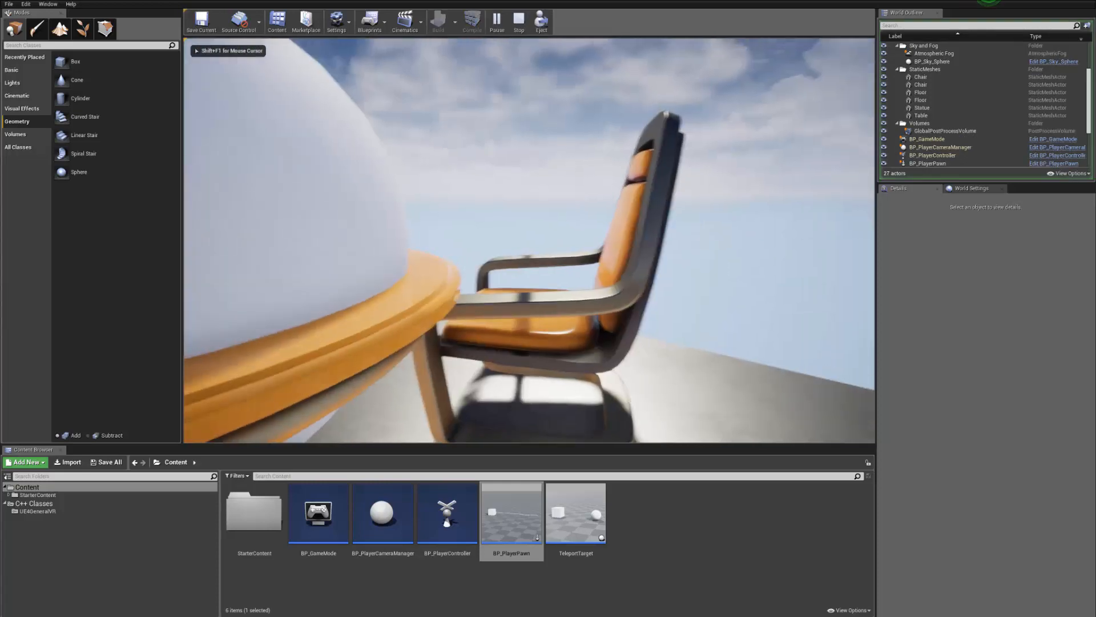
pyautogui.press('w')
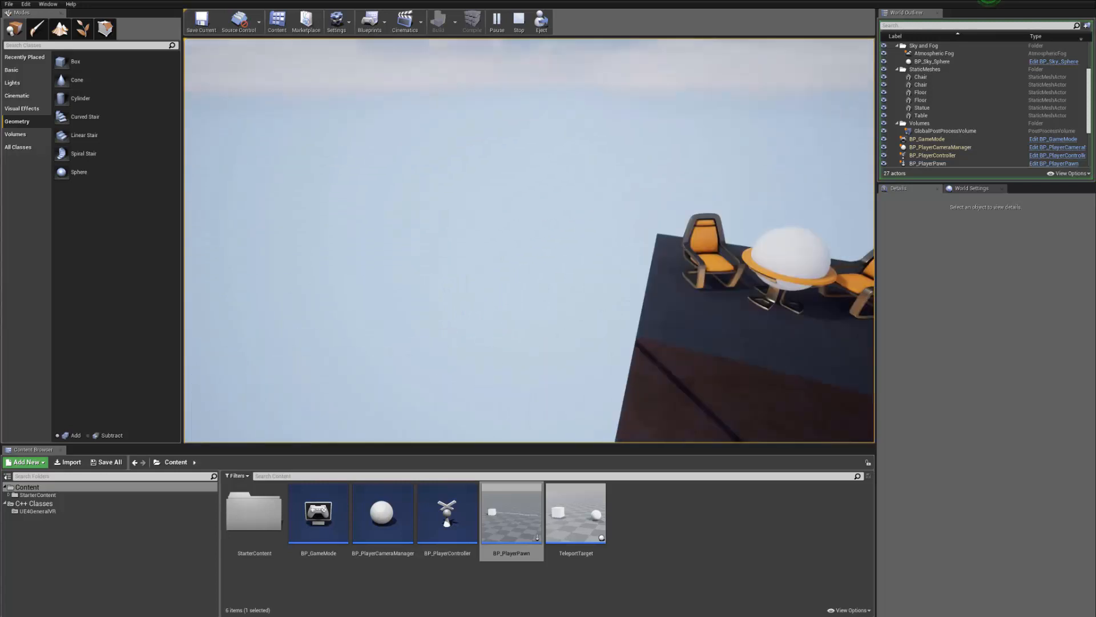
pyautogui.press('Escape')
pyautogui.click(496, 24)
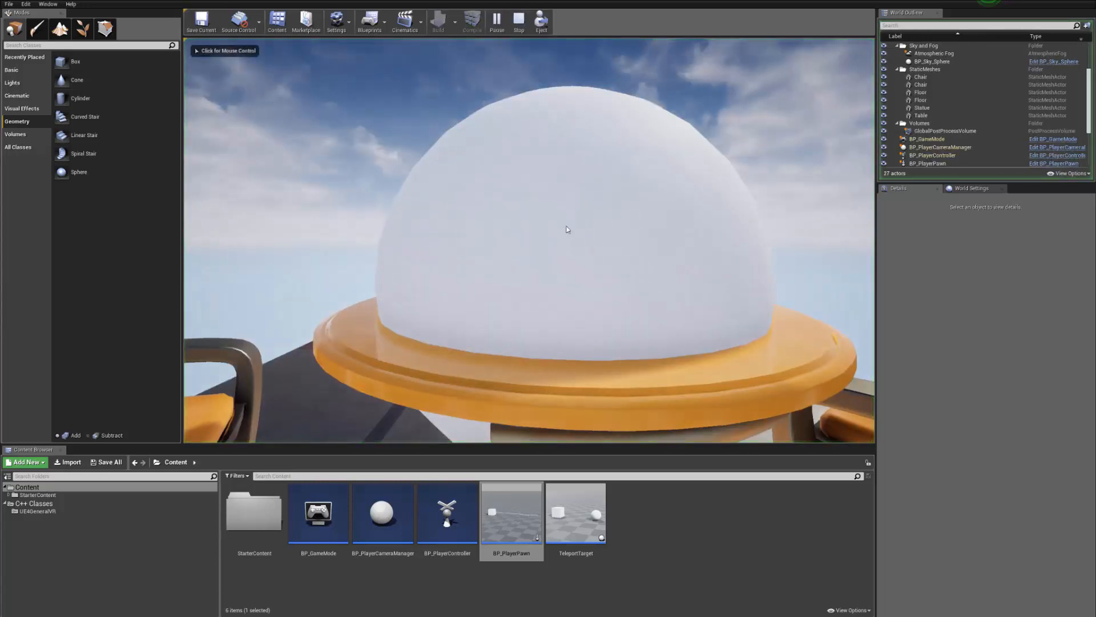
pyautogui.press('Escape')
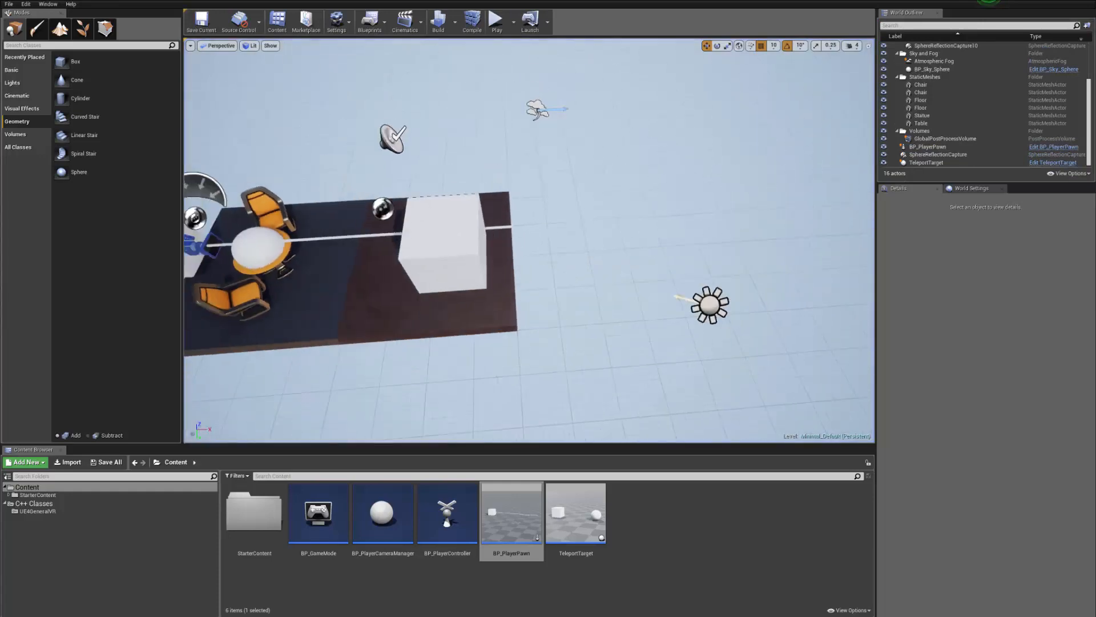
# - Select TeleportTarget in the level, inspect its blueprint's look-target function and lookTarget component, and close the blueprint
pyautogui.scroll(5, 635, 226)
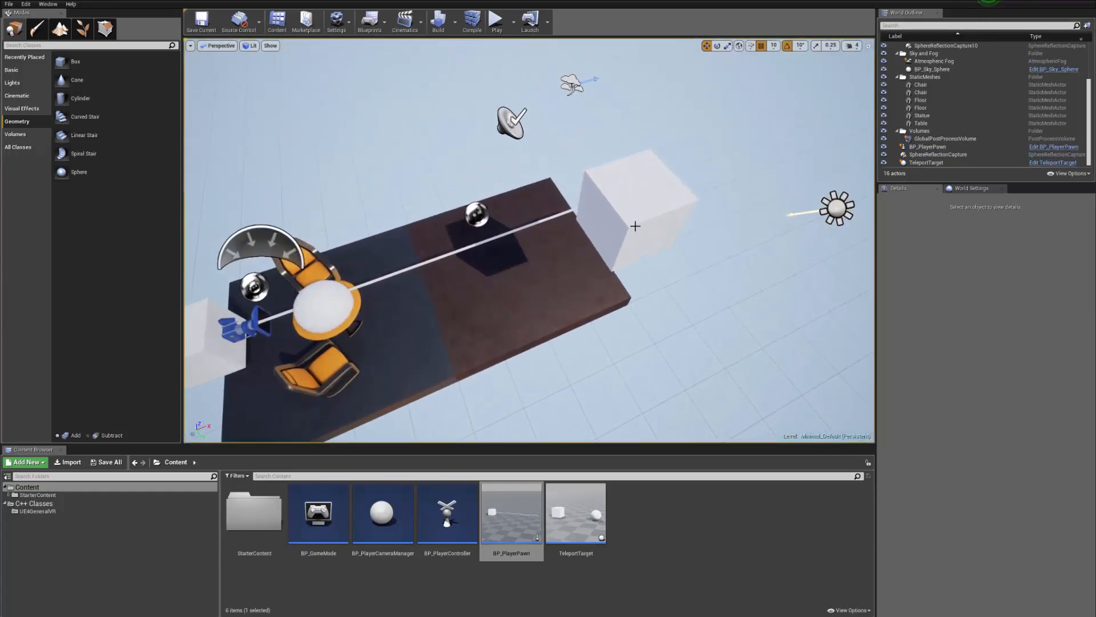
pyautogui.moveTo(263, 317); pyautogui.dragTo(195, 320, button='right')
pyautogui.click(535, 252)
pyautogui.click(610, 263)
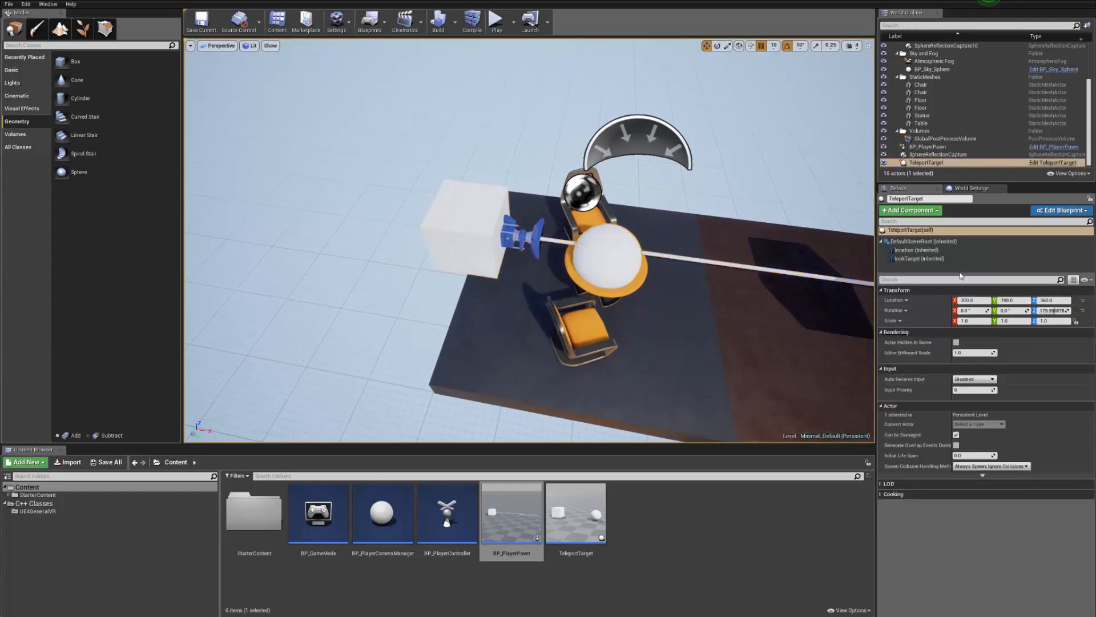
pyautogui.hotkey('ctrl', 'b')
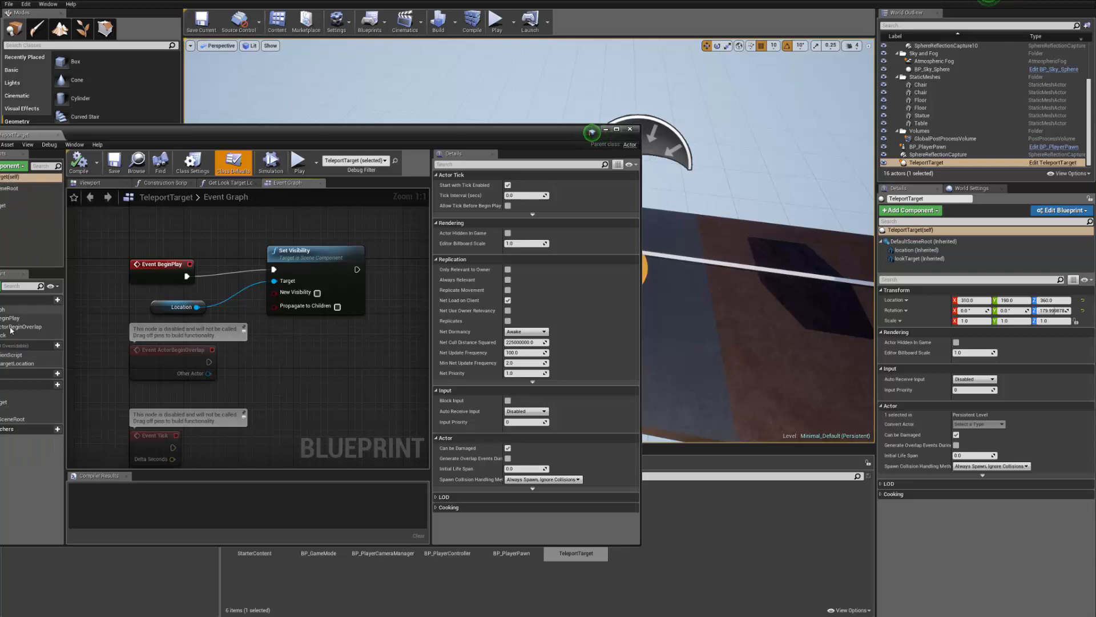
pyautogui.click(17, 363)
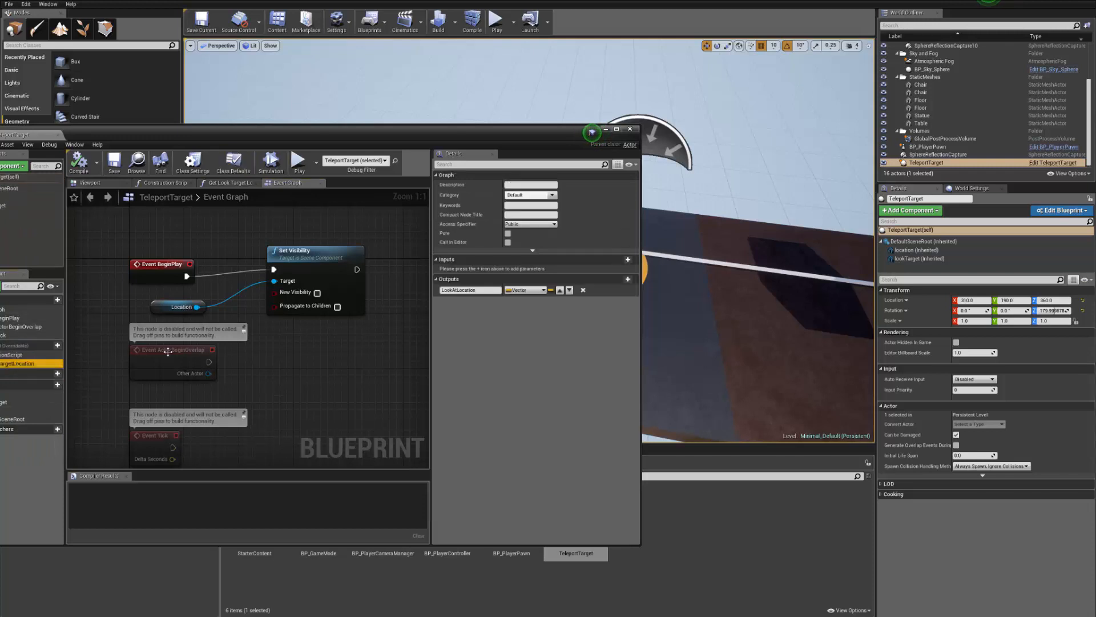
pyautogui.click(17, 206)
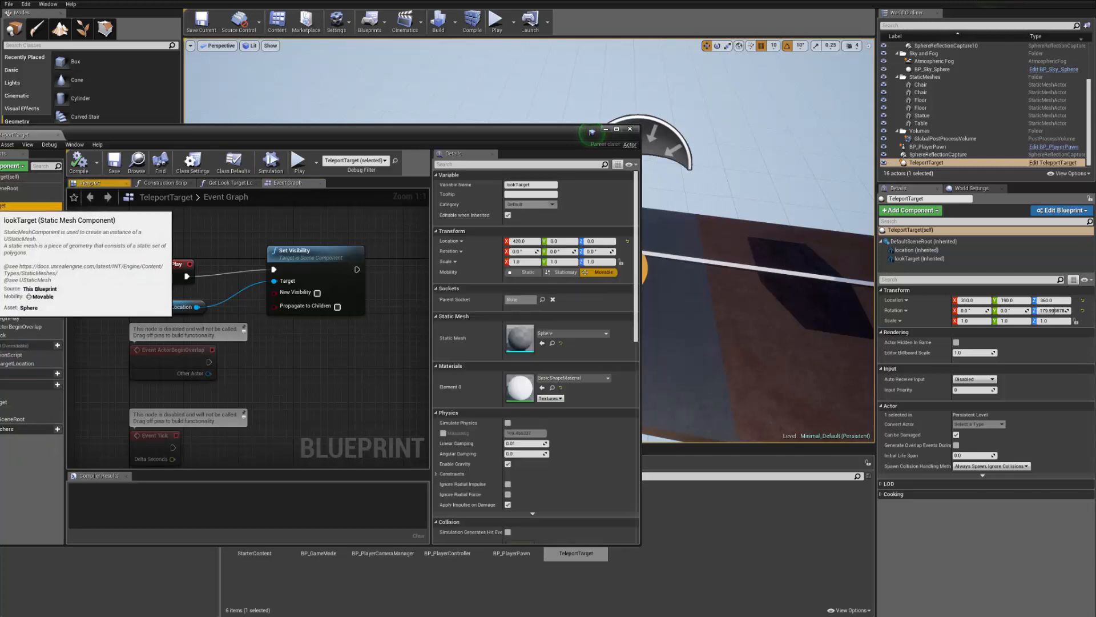
pyautogui.click(97, 183)
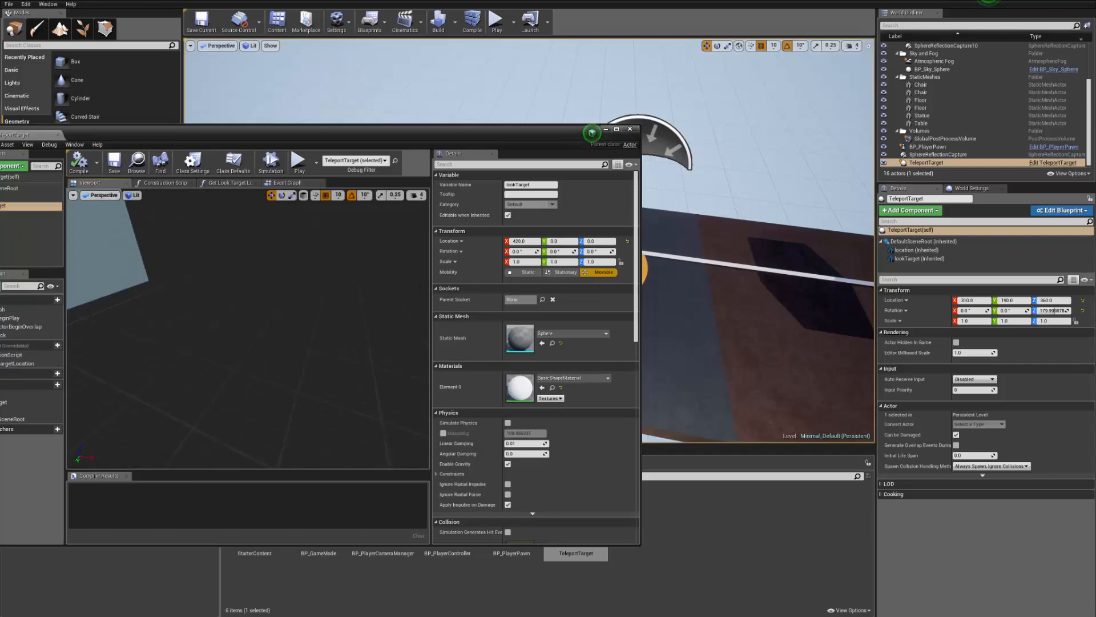
pyautogui.click(628, 131)
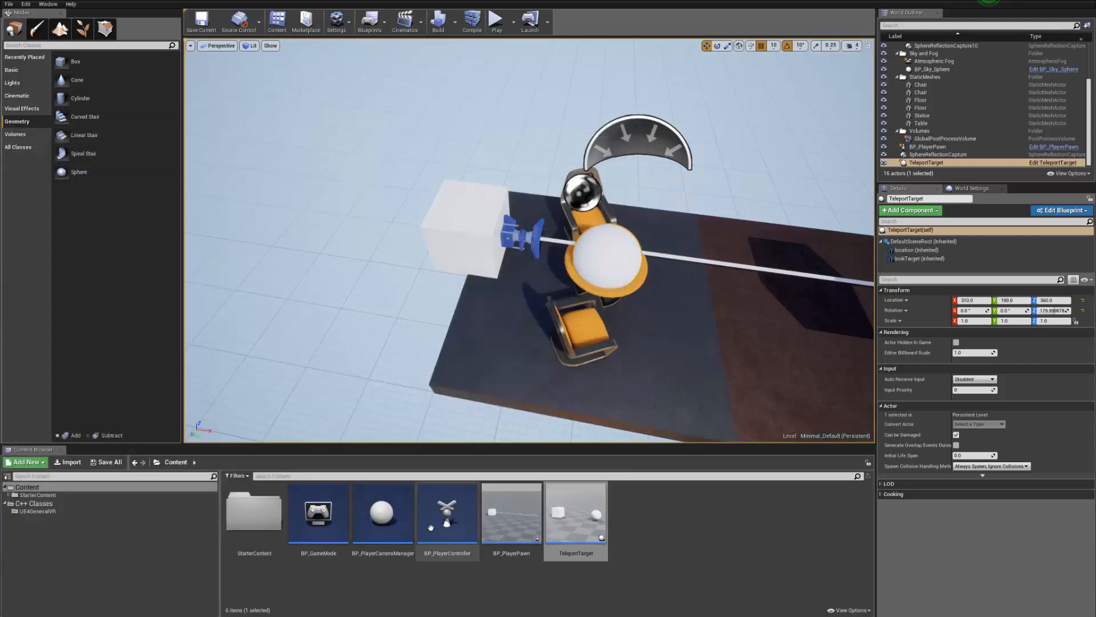
# - Open BP_PlayerController and review its teleport event chain from the input action through to SetActorLocation
pyautogui.doubleClick(448, 513)
pyautogui.moveTo(358, 328); pyautogui.dragTo(115, 296, button='right')
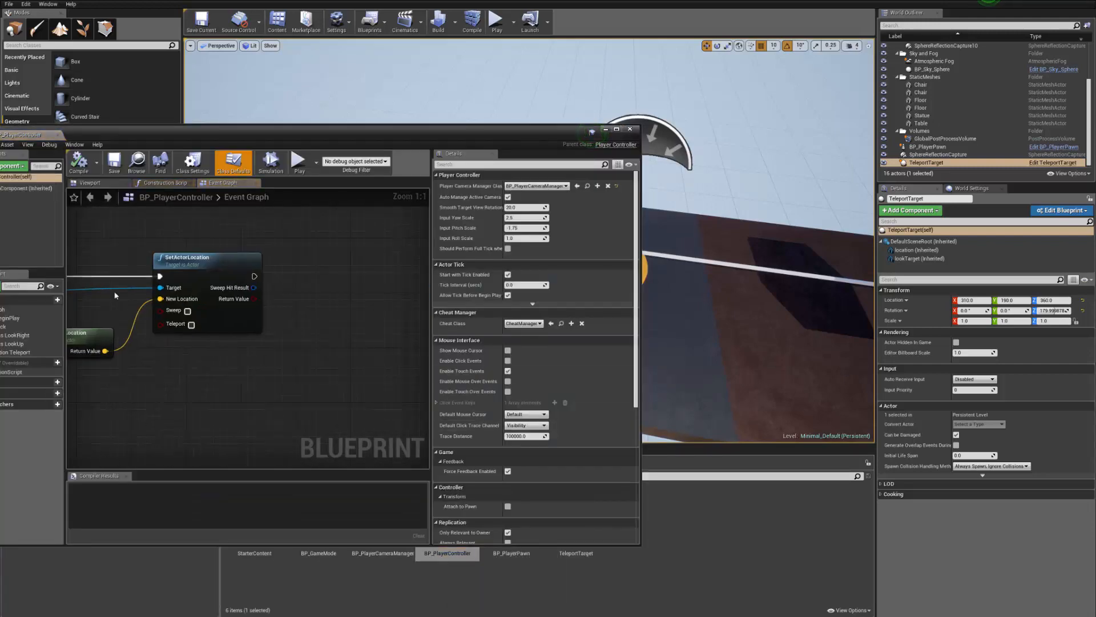
pyautogui.moveTo(280, 335); pyautogui.dragTo(347, 293, button='right')
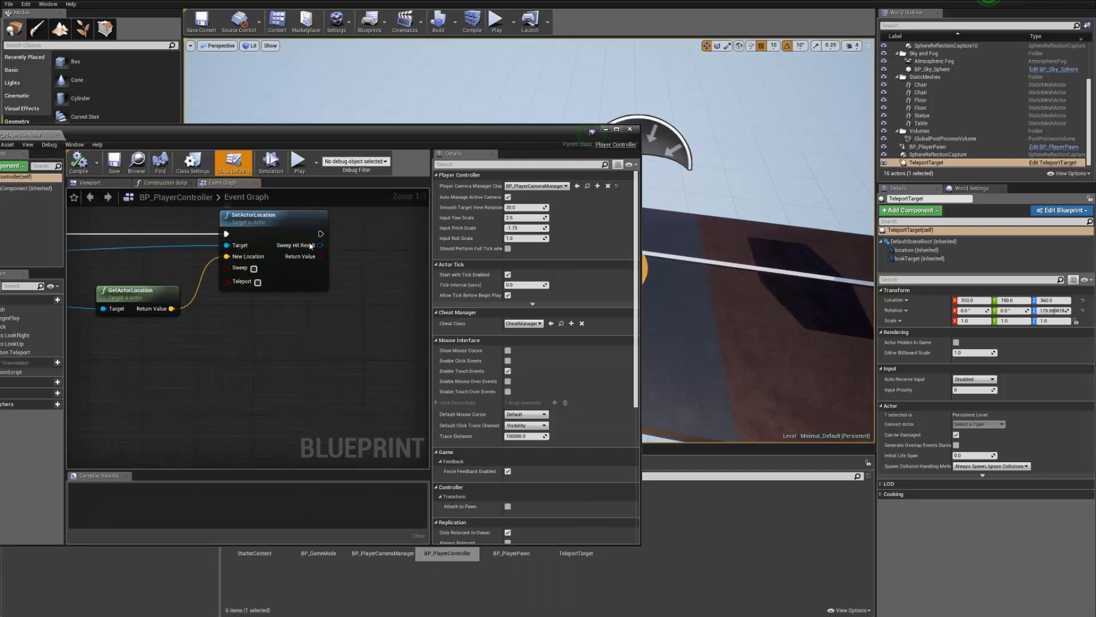
pyautogui.scroll(-3, 311, 245)
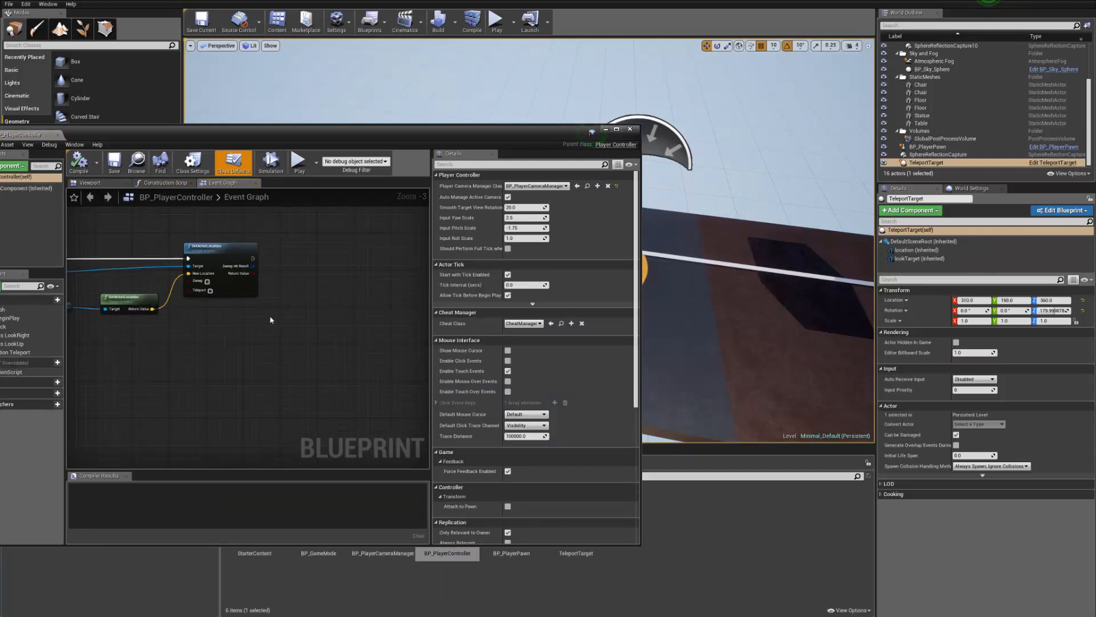
pyautogui.moveTo(242, 348); pyautogui.dragTo(422, 432, button='right')
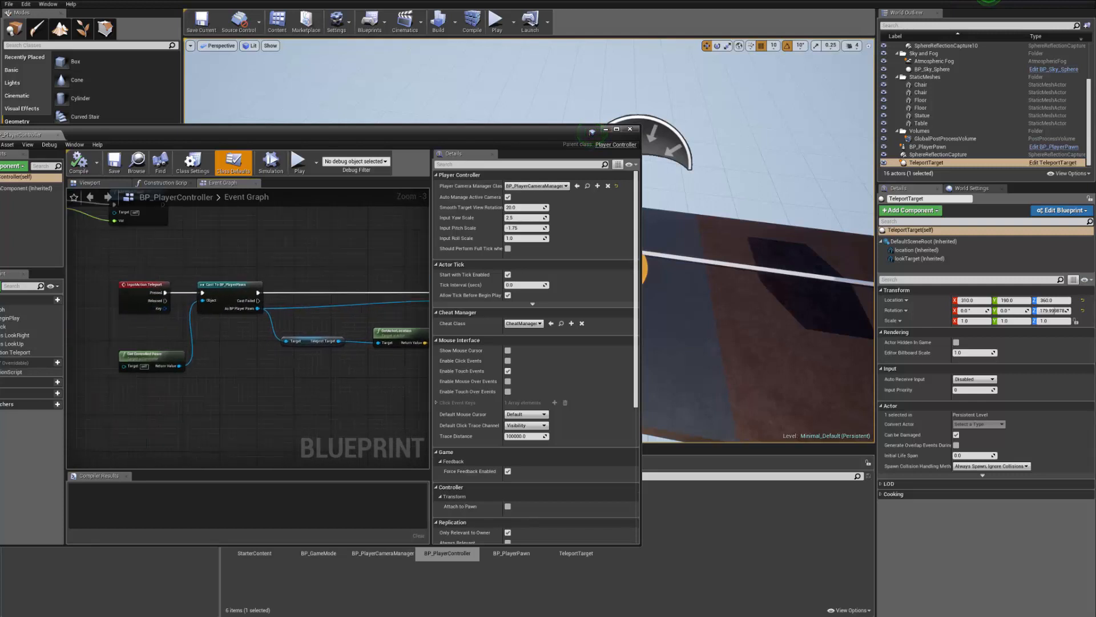
pyautogui.moveTo(304, 339); pyautogui.dragTo(91, 331, button='right')
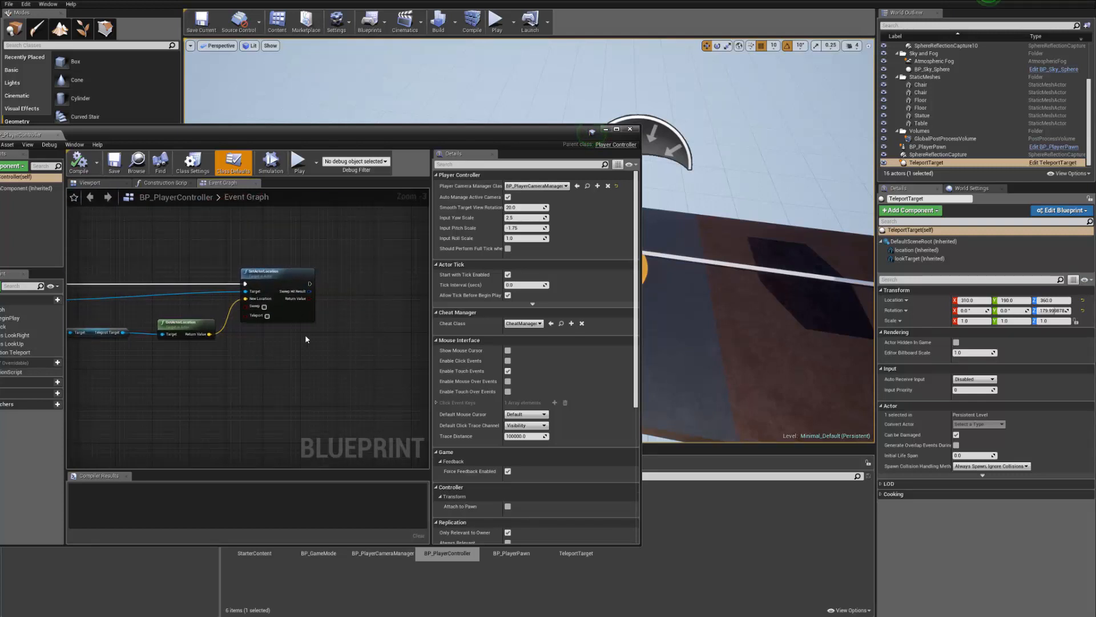
pyautogui.scroll(3, 306, 339)
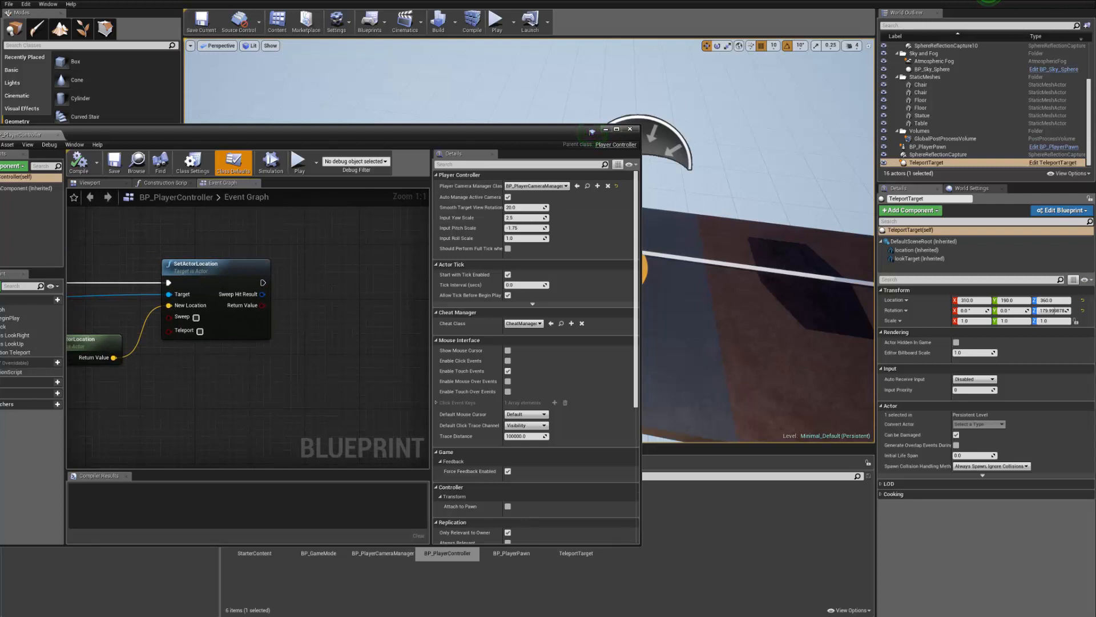
pyautogui.moveTo(320, 301); pyautogui.dragTo(265, 367, button='right')
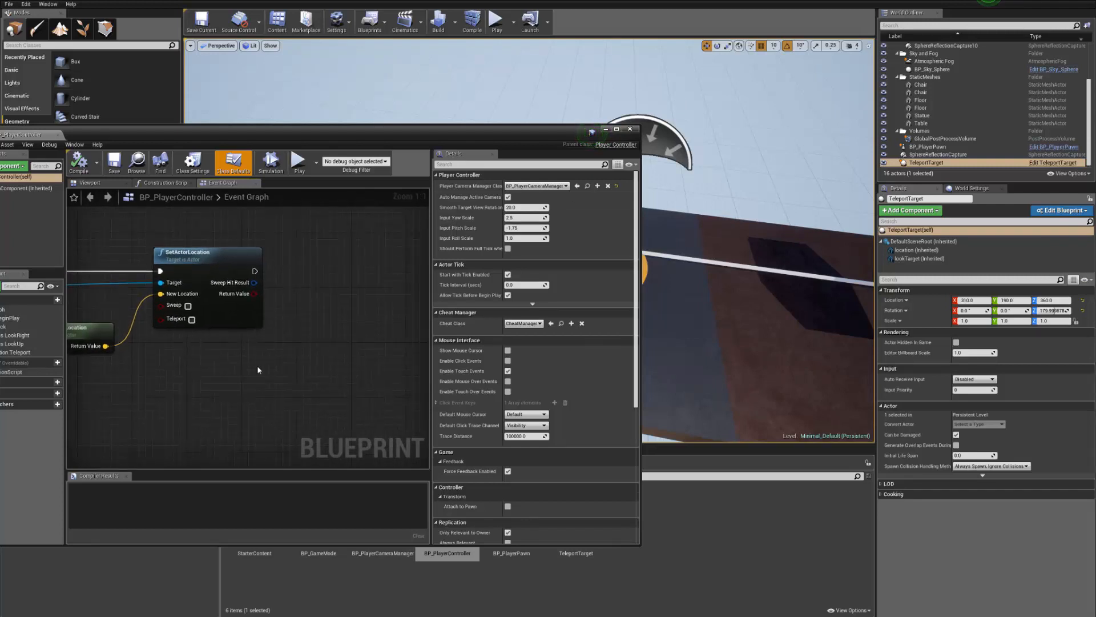
# - Add a Get Control Rotation node and place it just below and beside SetActorLocation in BP_PlayerController's event graph
pyautogui.rightClick(260, 366)
pyautogui.write('get')
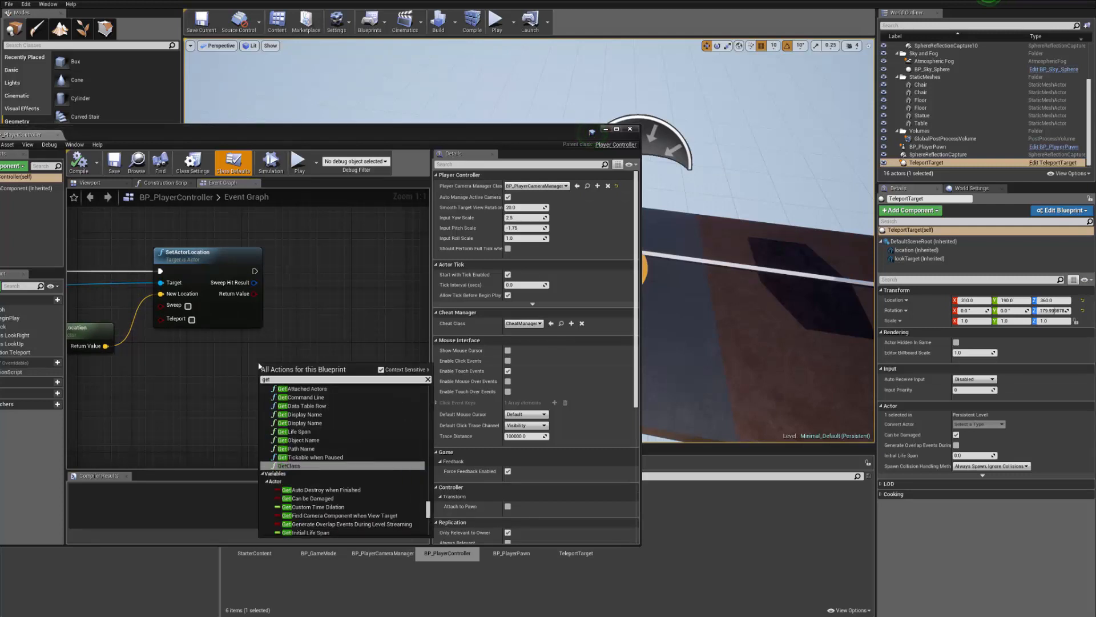
pyautogui.write(' controll')
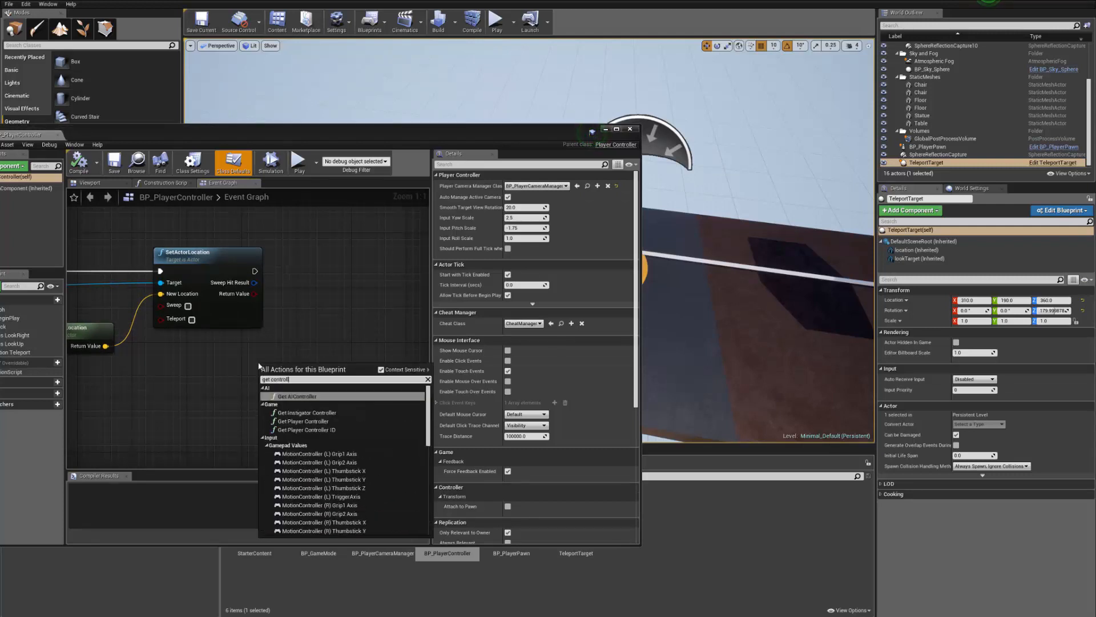
pyautogui.write('ol rot')
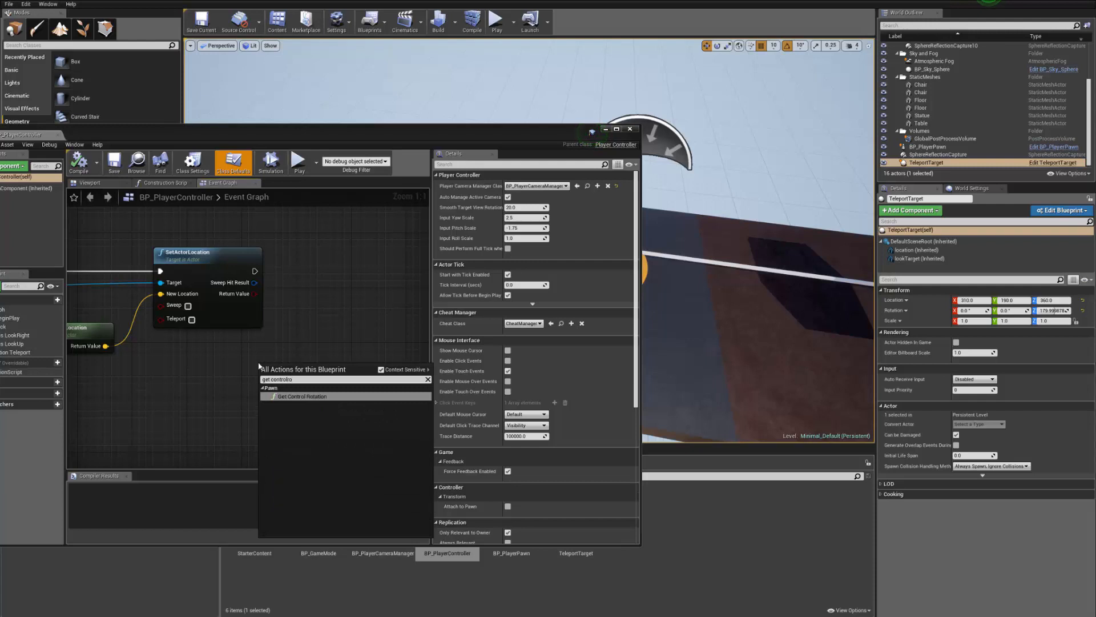
pyautogui.press('Return')
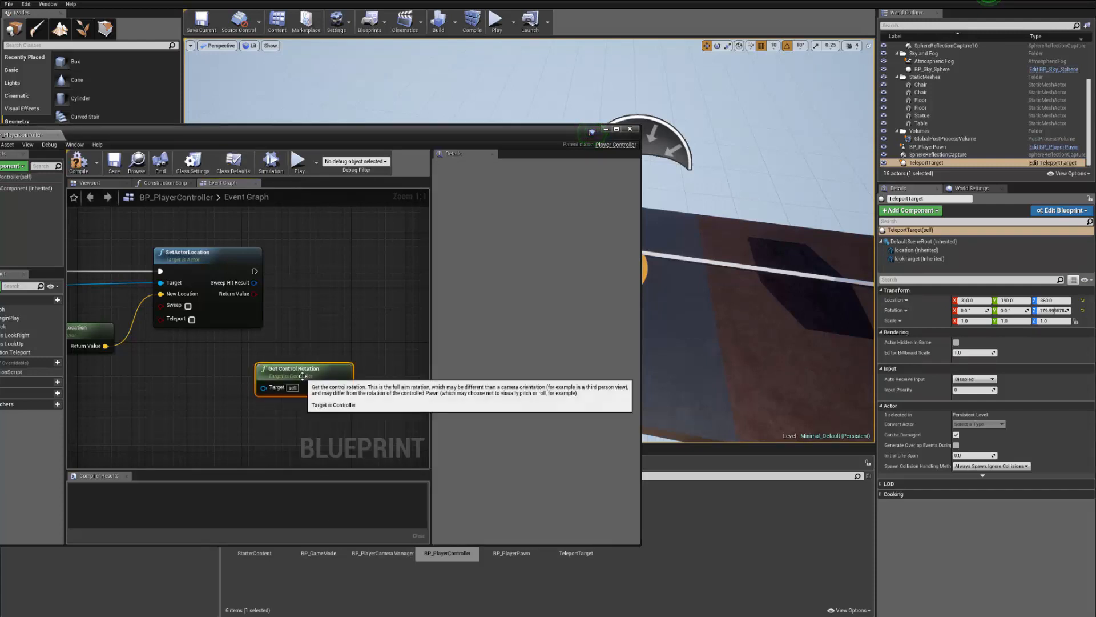
pyautogui.moveTo(272, 366); pyautogui.dragTo(321, 340)
pyautogui.click(330, 287)
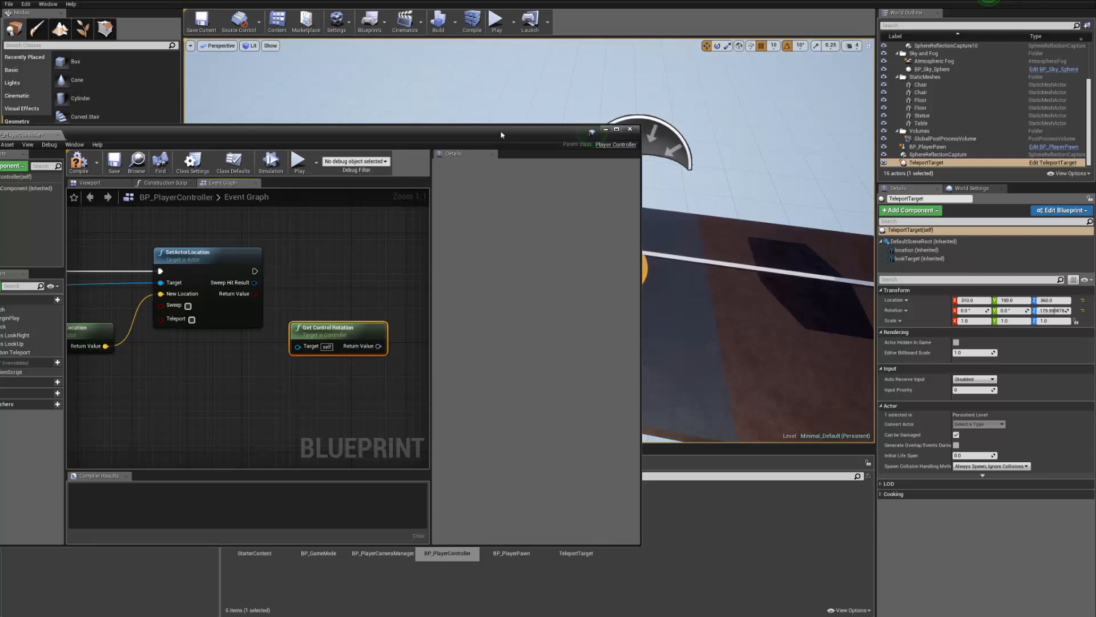
# - Uncover the level view, select BP_PlayerPawn's Camera1, and examine its control rotation option and viewing direction in the scene
pyautogui.moveTo(500, 135); pyautogui.dragTo(212, 187)
pyautogui.moveTo(144, 182); pyautogui.dragTo(198, 117)
pyautogui.click(358, 119)
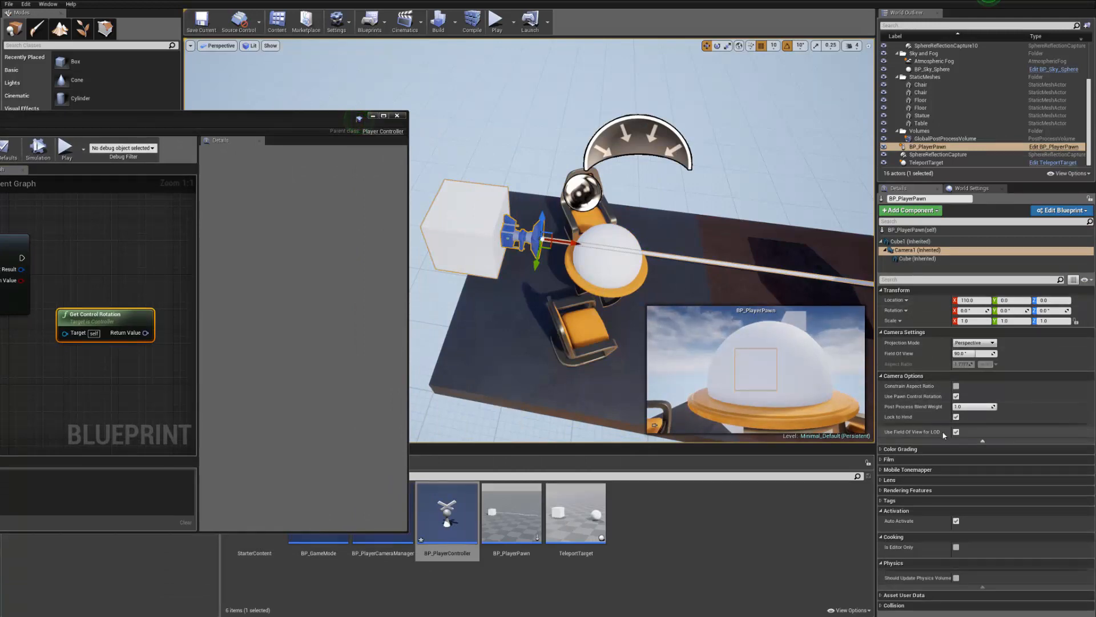
pyautogui.moveTo(929, 400)
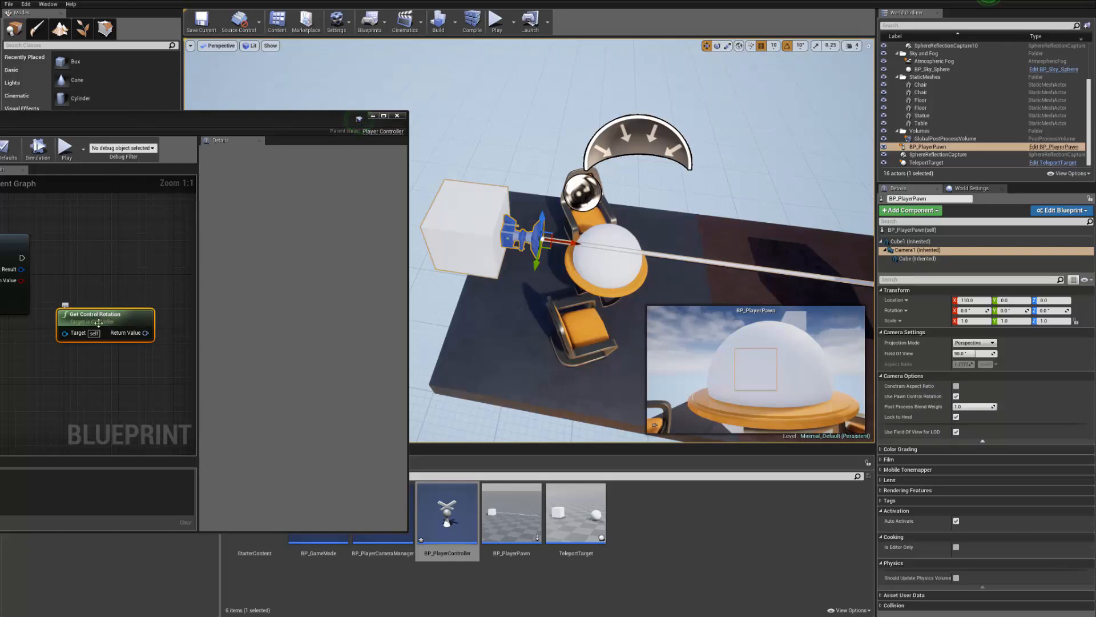
pyautogui.moveTo(113, 316); pyautogui.dragTo(133, 302)
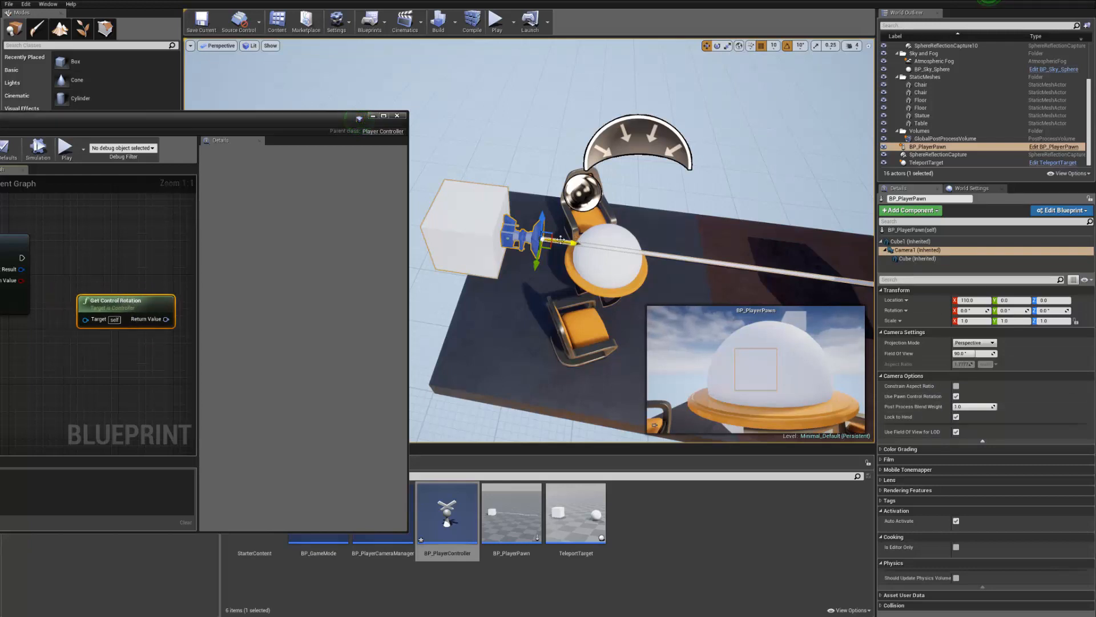
pyautogui.moveTo(110, 350); pyautogui.dragTo(0, 337, button='right')
pyautogui.moveTo(675, 282)
pyautogui.mouseDown(button='right')
pyautogui.moveTo(708, 286)
pyautogui.moveTo(676, 283)
pyautogui.mouseUp(button='right')
pyautogui.press('s')
pyautogui.press('w')
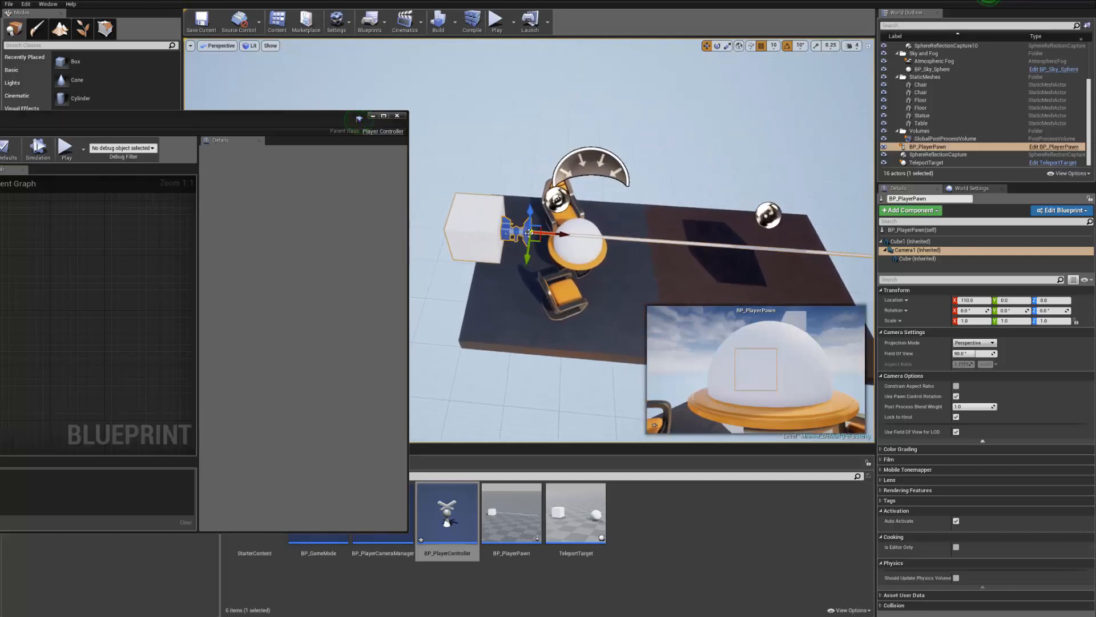
pyautogui.press('d')
pyautogui.moveTo(534, 214); pyautogui.dragTo(468, 212, button='right')
pyautogui.moveTo(117, 319); pyautogui.dragTo(76, 323, button='right')
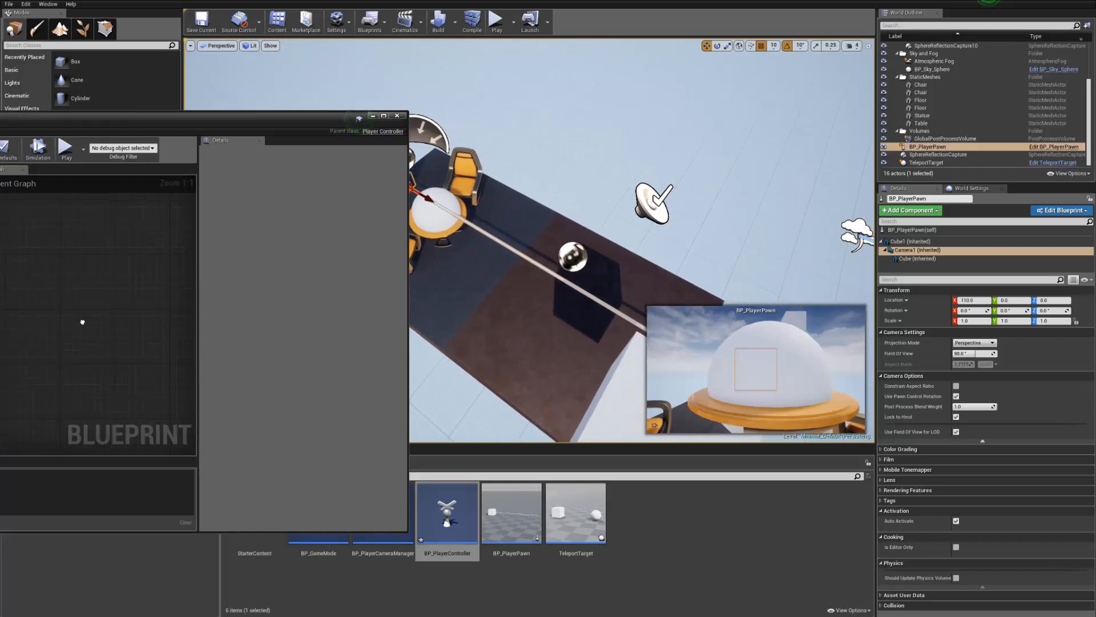
pyautogui.moveTo(0, 356); pyautogui.dragTo(144, 308, button='right')
pyautogui.moveTo(82, 369); pyautogui.dragTo(115, 347)
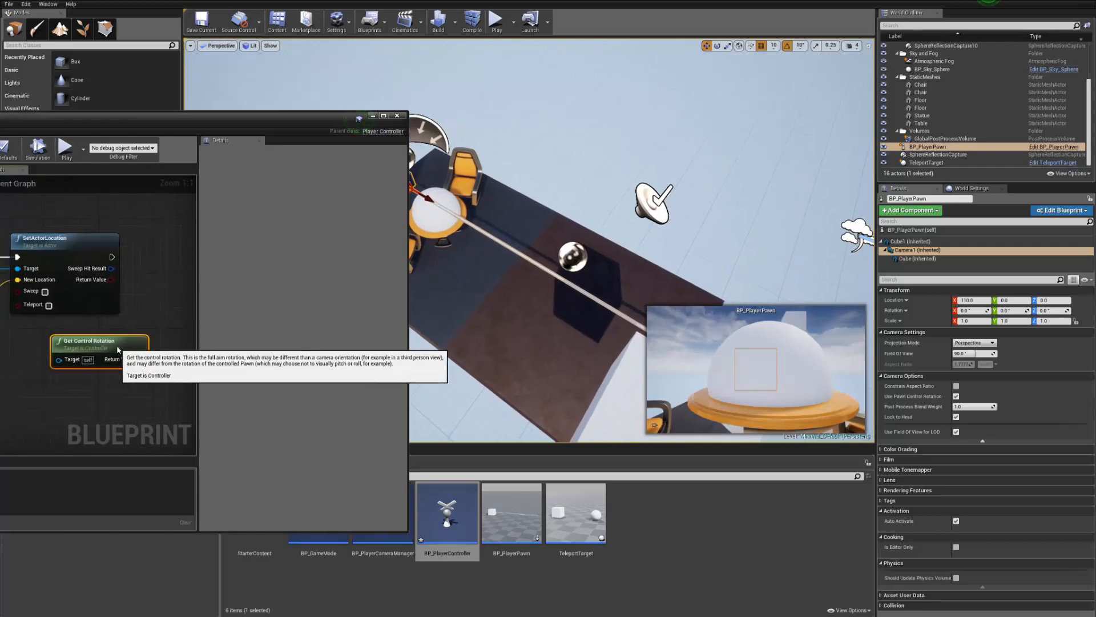
pyautogui.moveTo(31, 374); pyautogui.dragTo(52, 325, button='right')
pyautogui.rightClick(65, 358)
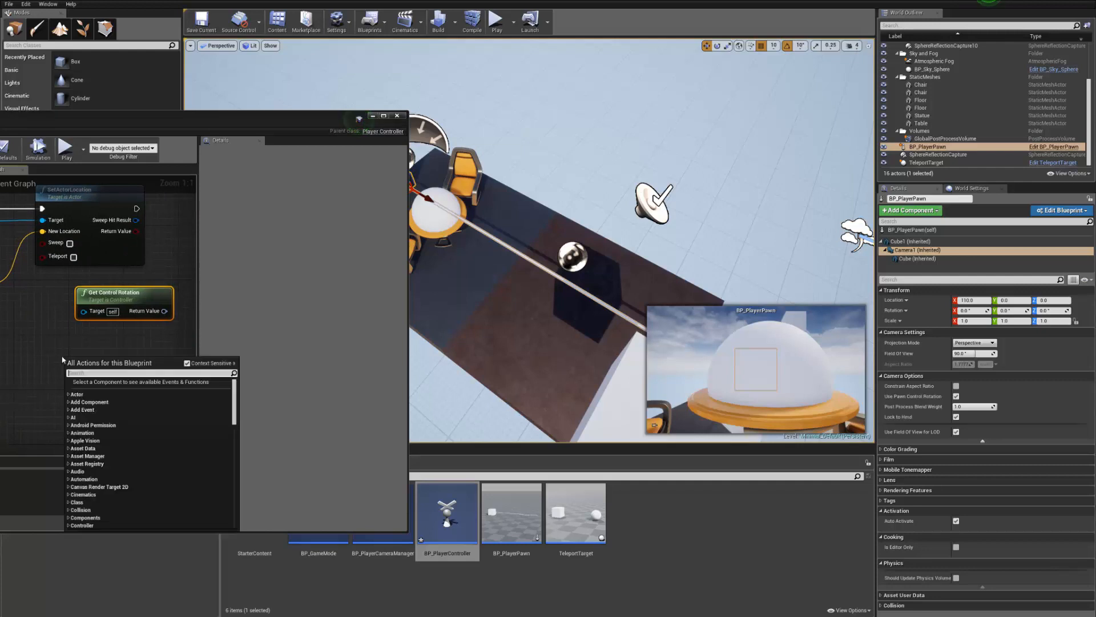
pyautogui.write('get camera')
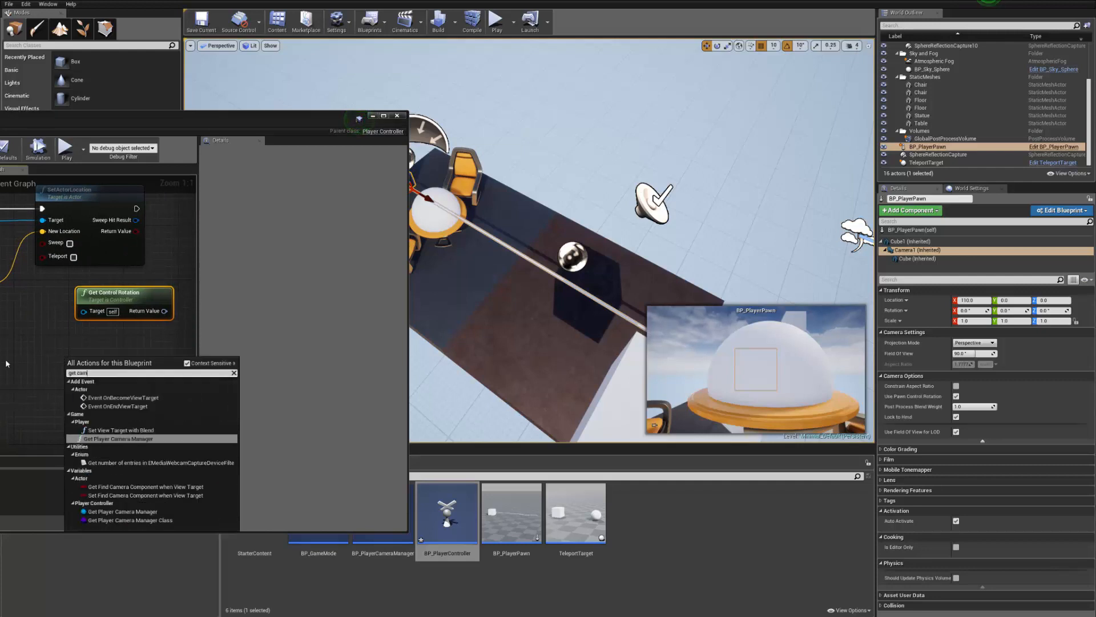
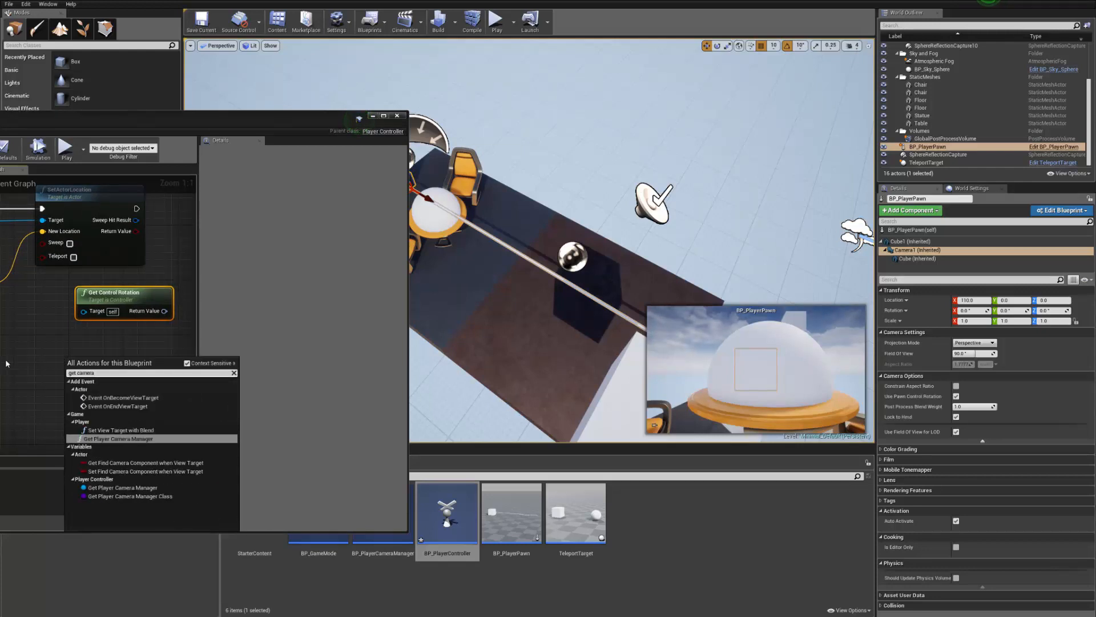
pyautogui.click(122, 487)
pyautogui.moveTo(133, 375); pyautogui.dragTo(66, 372, button='right')
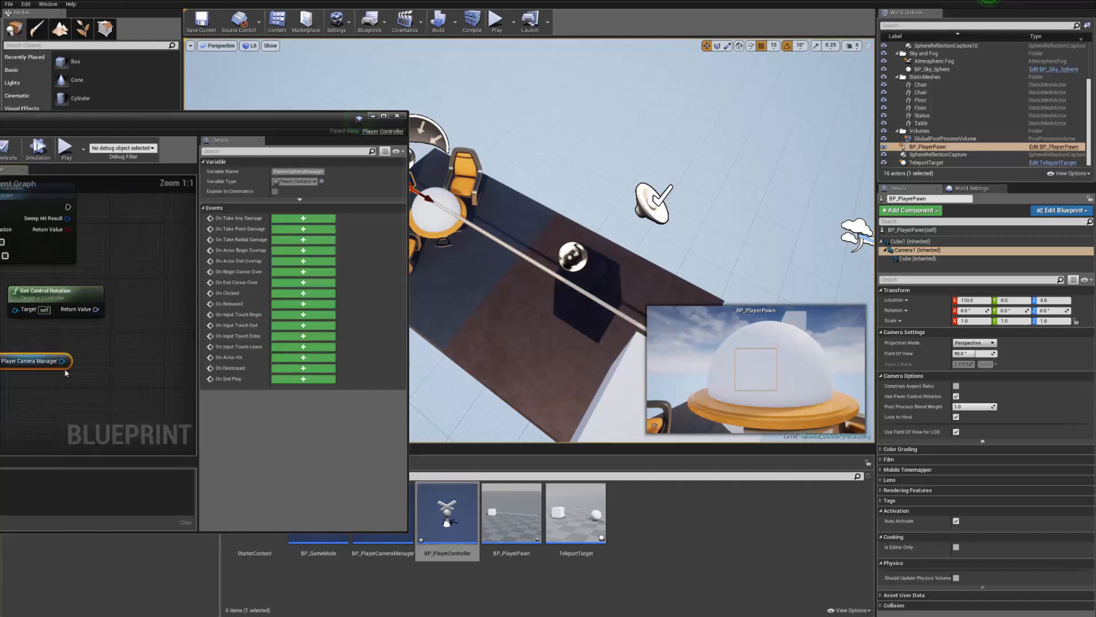
pyautogui.moveTo(94, 367); pyautogui.dragTo(95, 366)
pyautogui.write('get view')
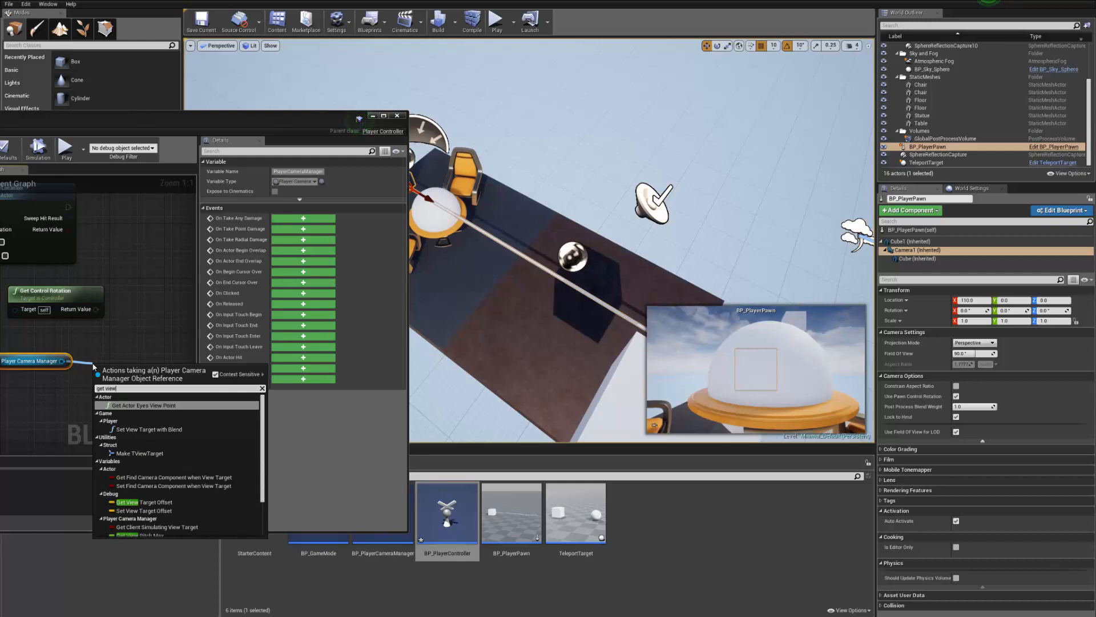
pyautogui.press('Down')
pyautogui.press('Down')
pyautogui.press('Down')
pyautogui.press('Down')
pyautogui.press('Down')
pyautogui.press('Down')
pyautogui.press('Down')
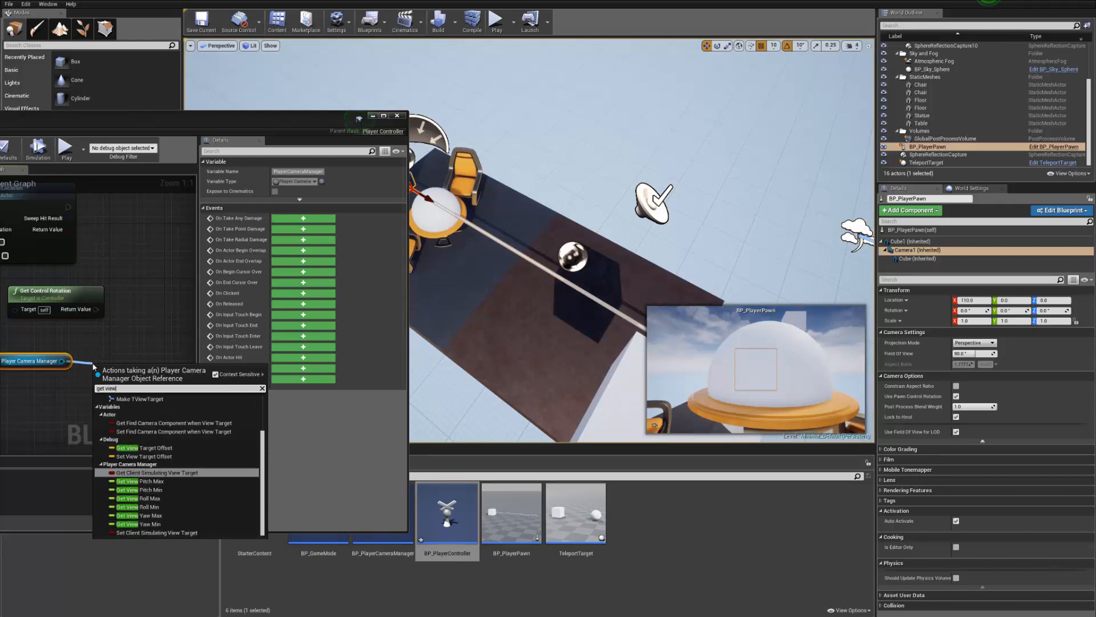
pyautogui.press('Escape')
pyautogui.click(42, 409)
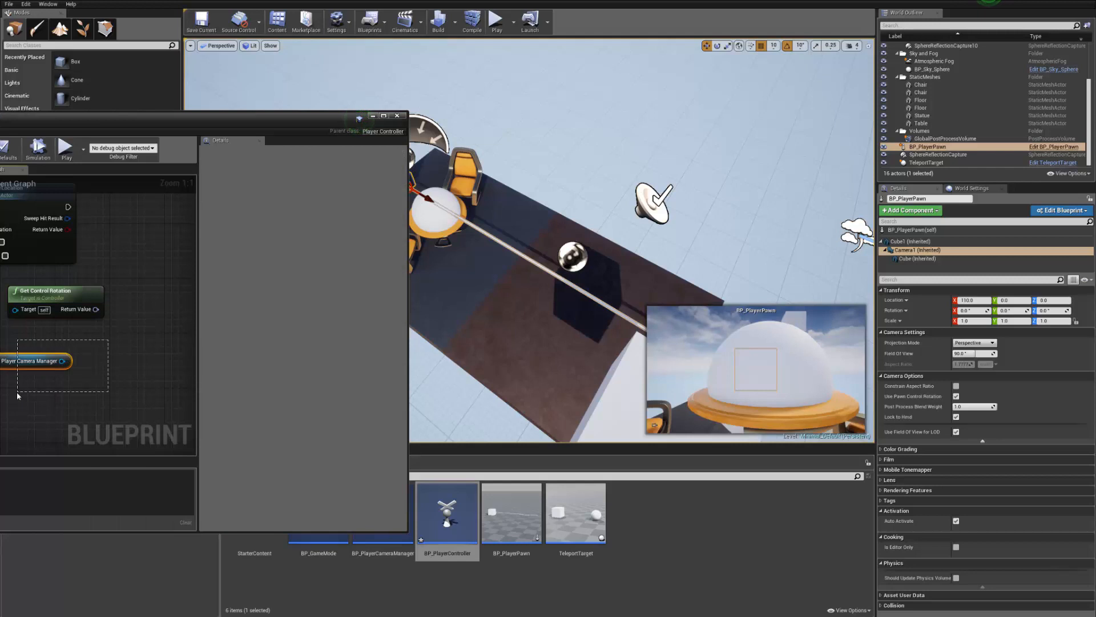
pyautogui.moveTo(18, 392); pyautogui.dragTo(17, 393)
pyautogui.press('Delete')
# - Open the BP_PlayerPawn blueprint and inspect the transform and camera options of its Camera1 component
pyautogui.moveTo(502, 284); pyautogui.dragTo(445, 260, button='right')
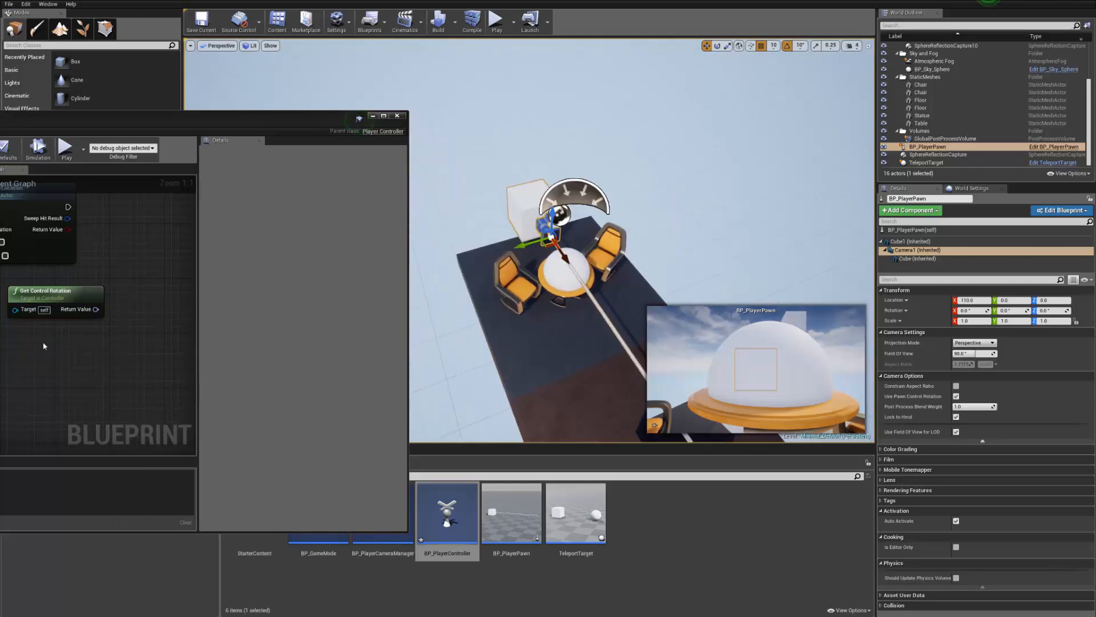
pyautogui.moveTo(43, 345)
pyautogui.mouseDown(button='right')
pyautogui.moveTo(57, 336)
pyautogui.moveTo(43, 341)
pyautogui.mouseUp(button='right')
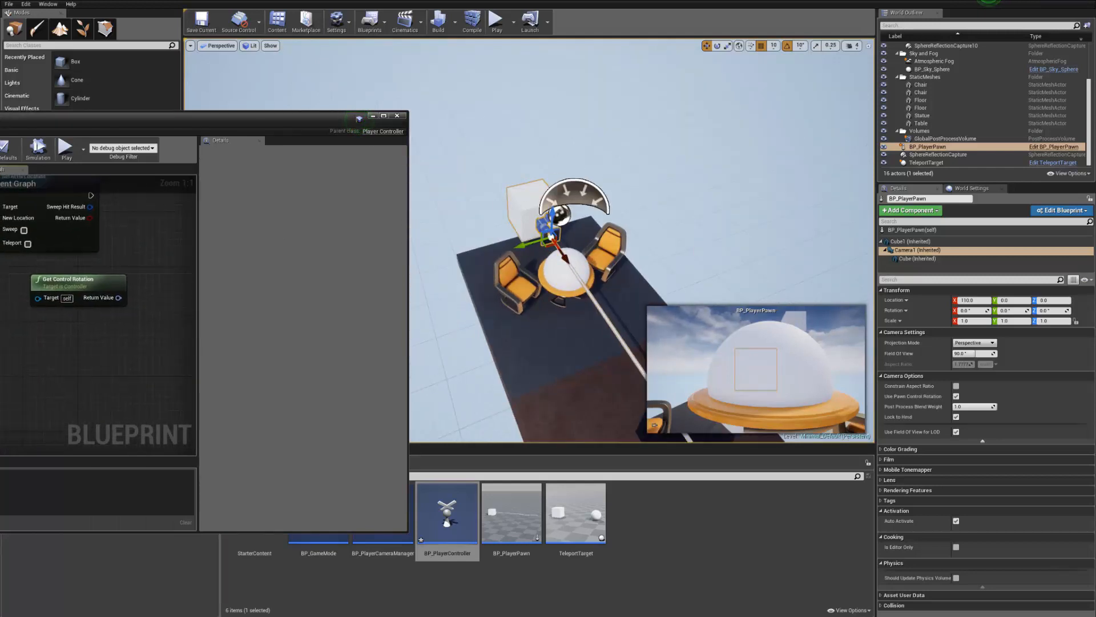
pyautogui.moveTo(7, 128); pyautogui.dragTo(387, 102)
pyautogui.doubleClick(511, 528)
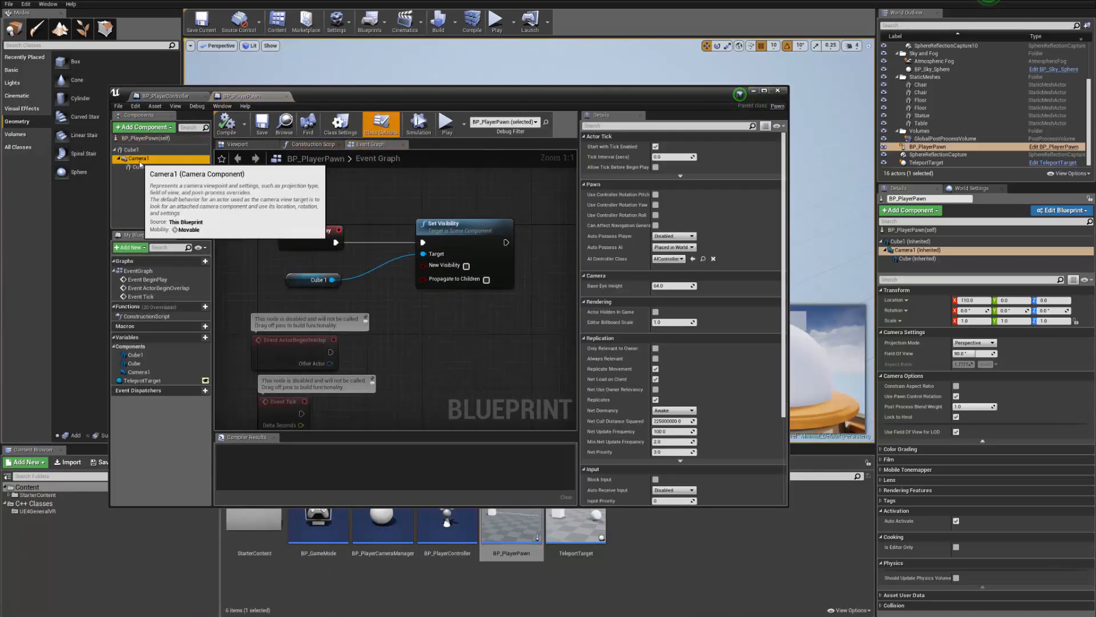
pyautogui.click(138, 158)
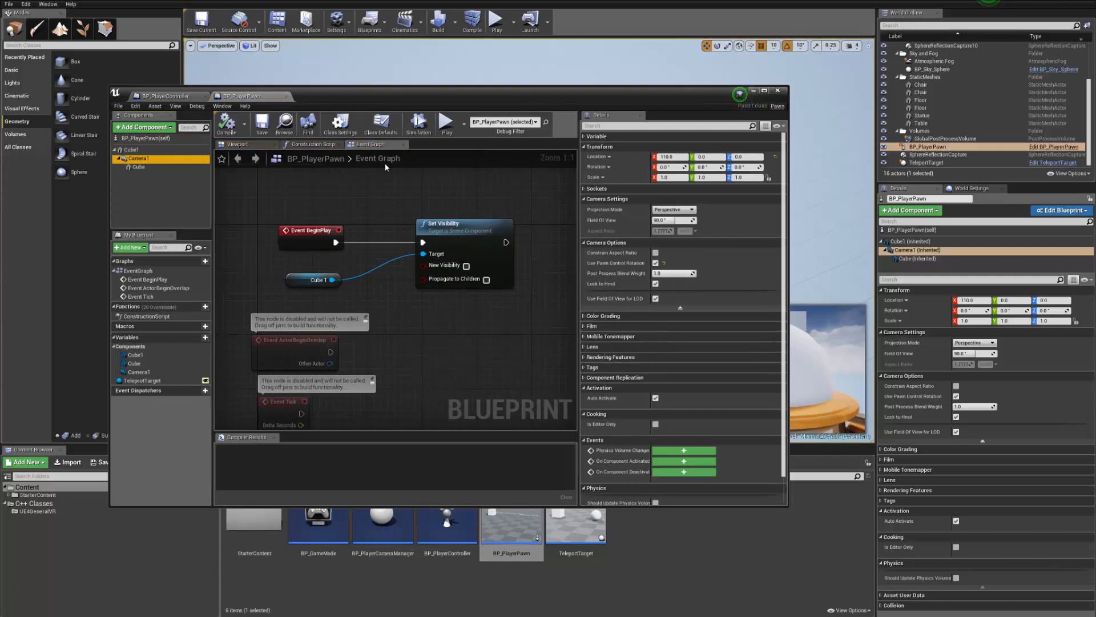
# - In BP_PlayerController's event graph, add a Get Camera 1 node from the As BP Player Pawn output of Cast To BP_PlayerPawn
pyautogui.click(164, 96)
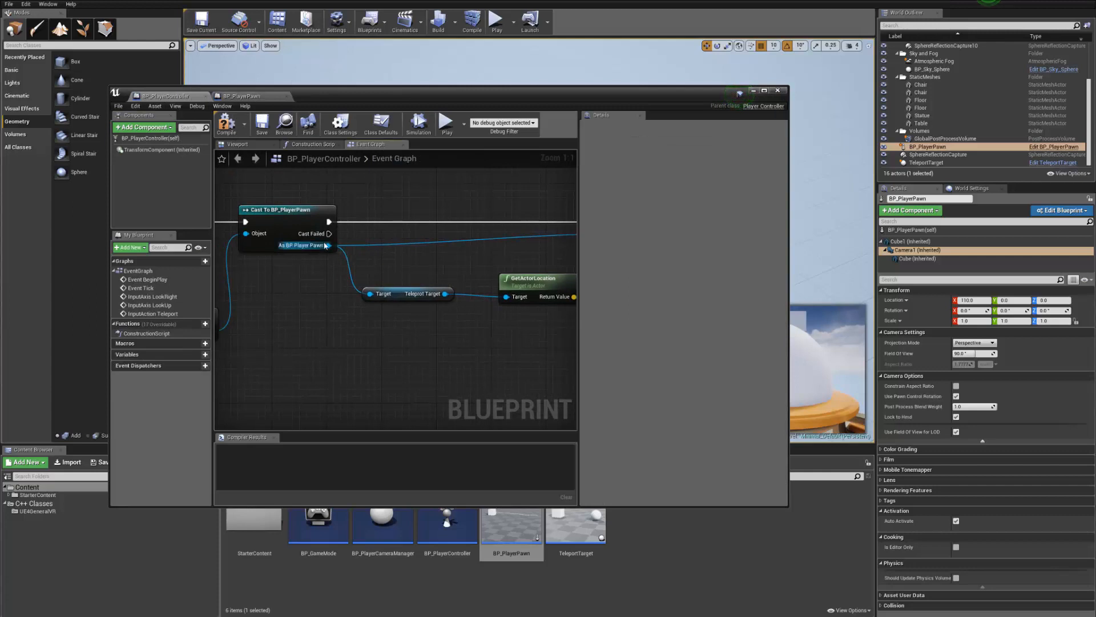
pyautogui.moveTo(326, 246); pyautogui.dragTo(368, 369)
pyautogui.write('get')
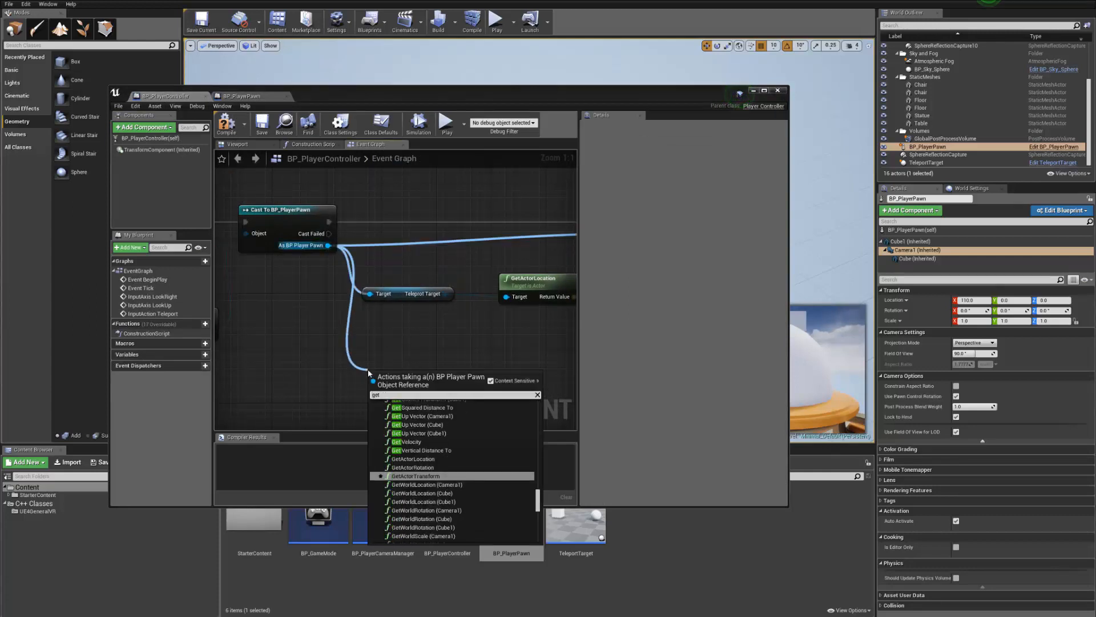
pyautogui.write(' camera')
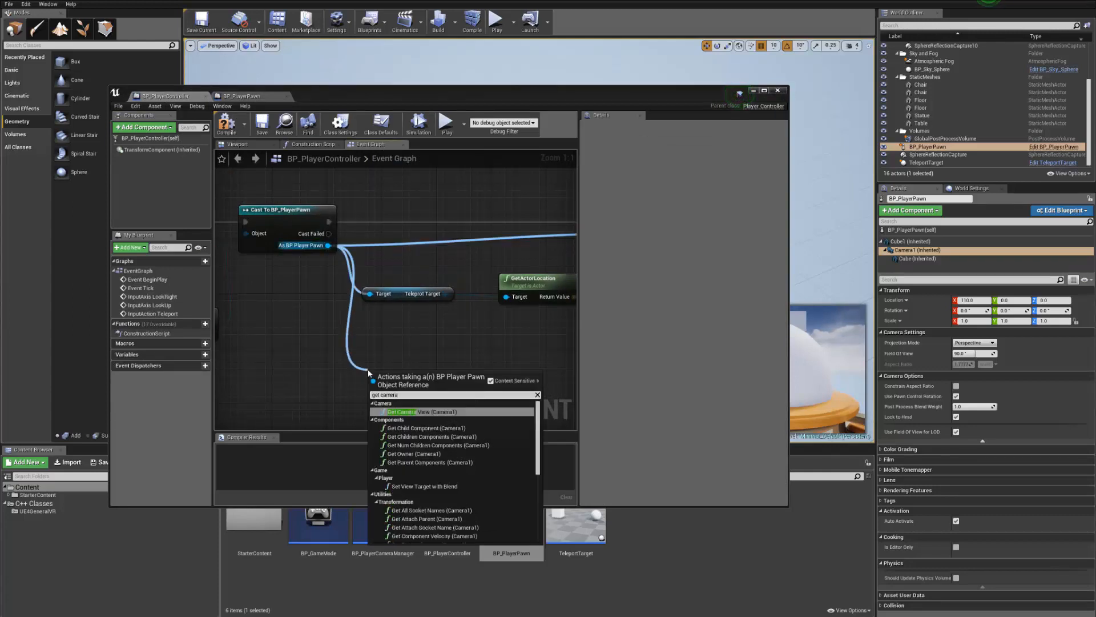
pyautogui.press('Down')
pyautogui.press('Down')
pyautogui.press('Down')
pyautogui.press('Down')
pyautogui.press('Down')
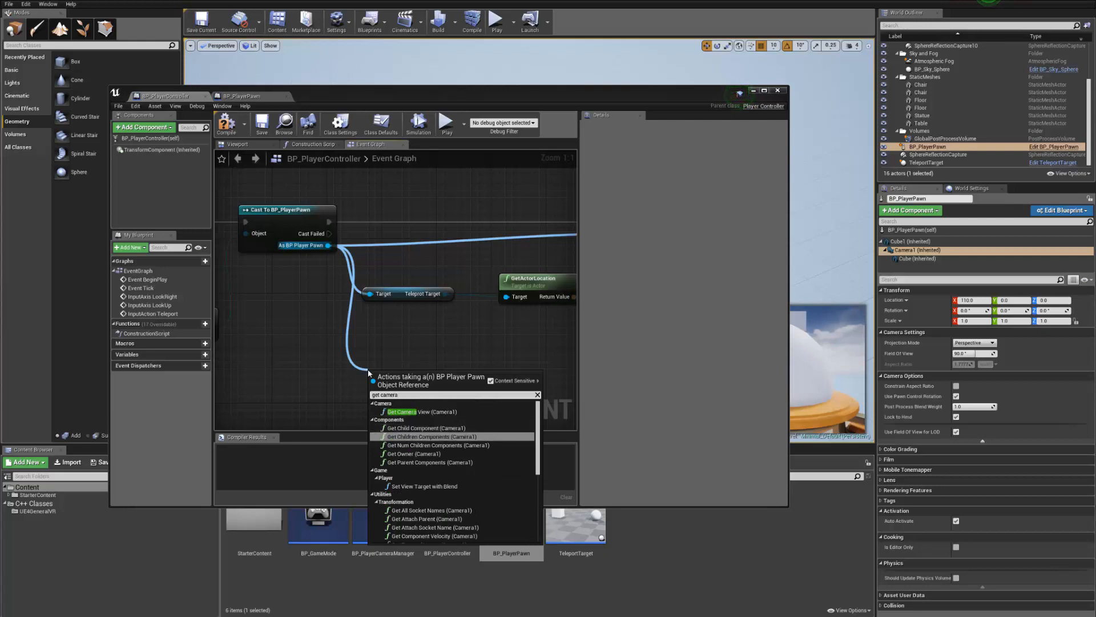
pyautogui.press('Up')
pyautogui.press('Up')
pyautogui.press('Up')
pyautogui.press('Up')
pyautogui.scroll(-5, 451, 481)
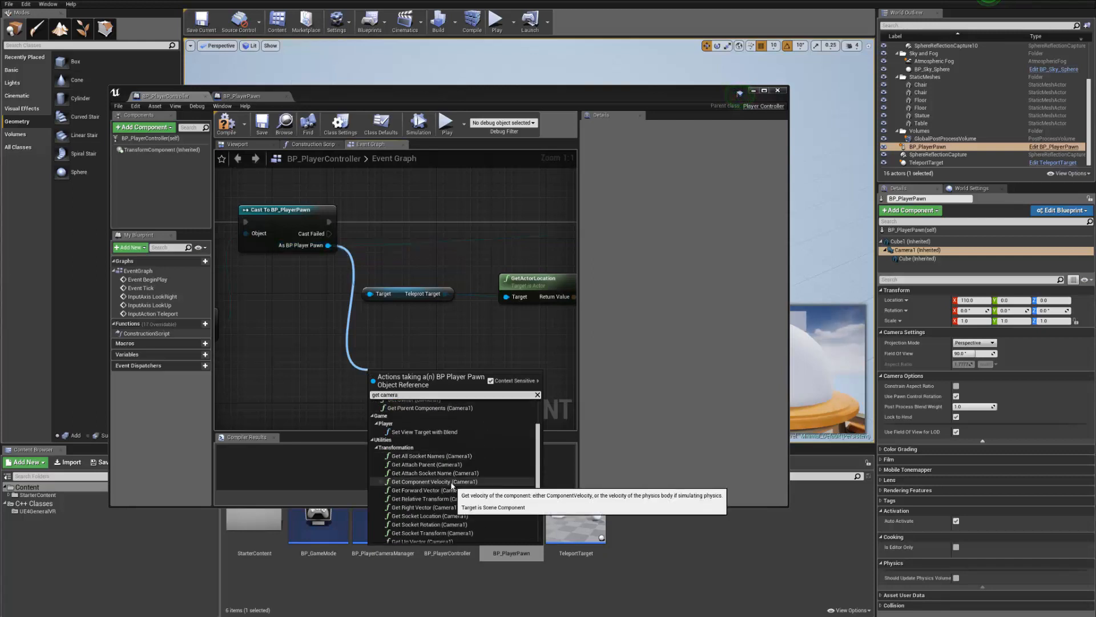
pyautogui.scroll(-5, 450, 481)
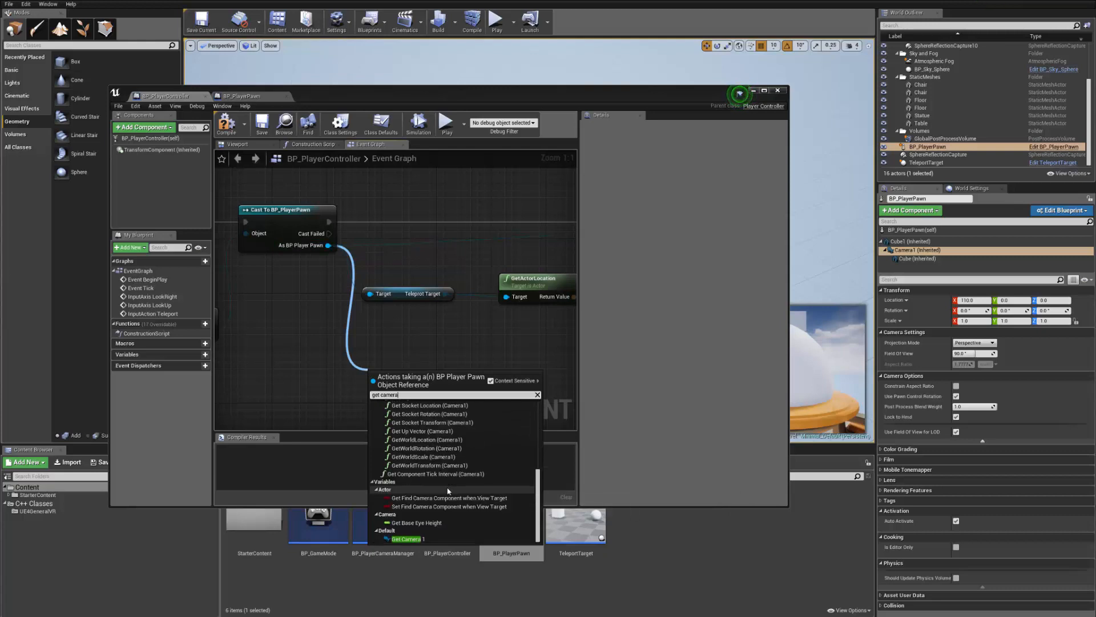
pyautogui.click(426, 539)
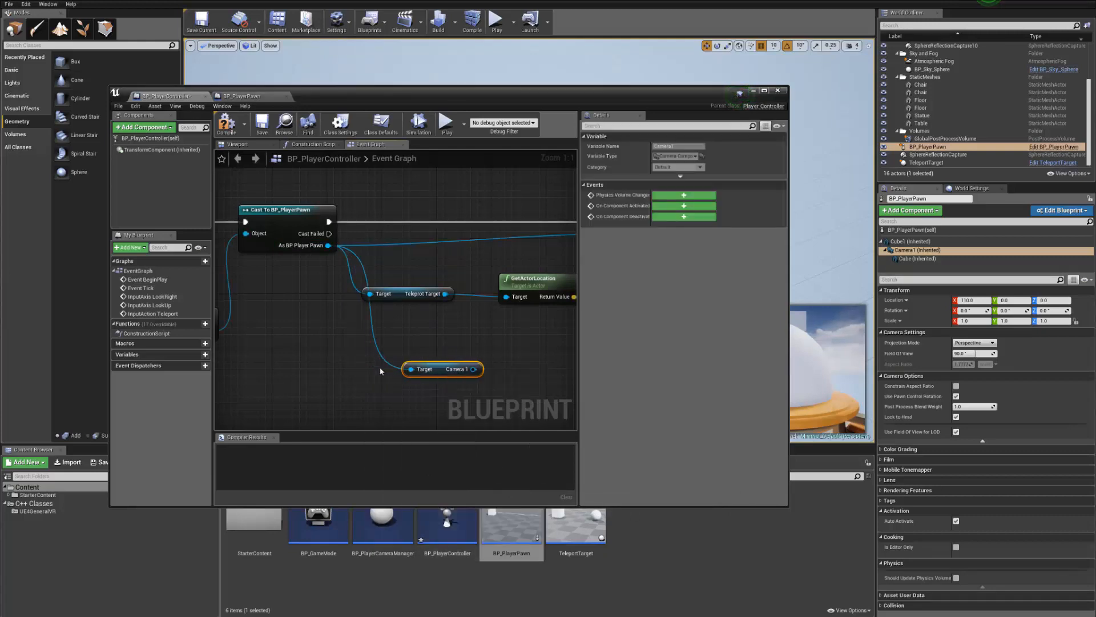
# - Add a GetWorldLocation node from Camera 1 and place it beneath the Get Control Rotation node
pyautogui.scroll(-2, 423, 377)
pyautogui.scroll(1, 434, 376)
pyautogui.moveTo(447, 372); pyautogui.dragTo(484, 377)
pyautogui.write('get')
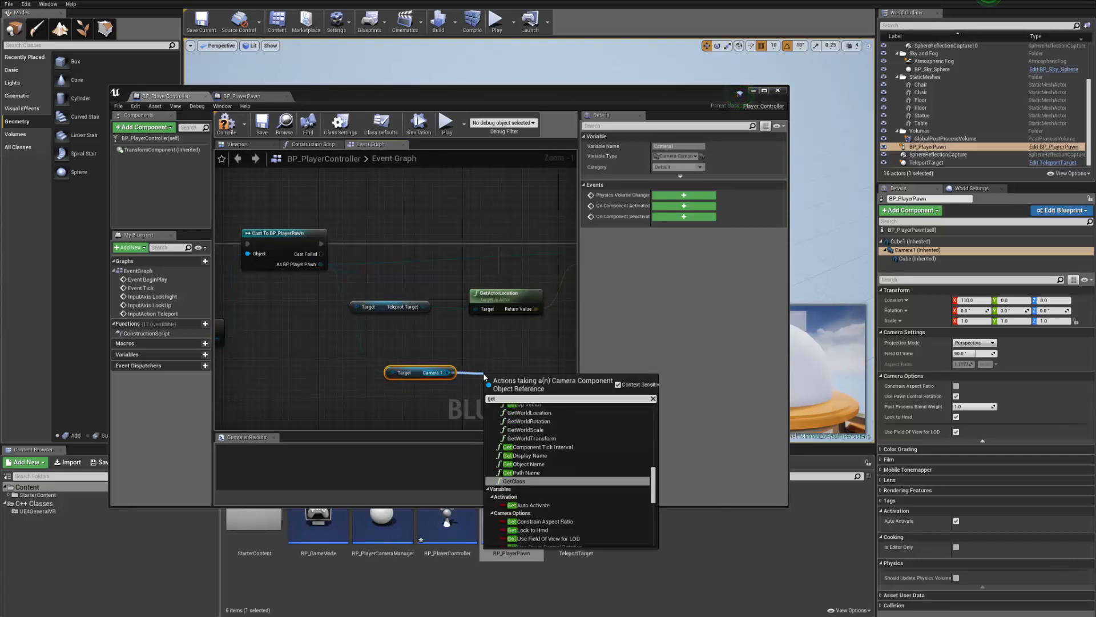
pyautogui.write(' wor')
pyautogui.press('Up')
pyautogui.press('Up')
pyautogui.press('Up')
pyautogui.press('Return')
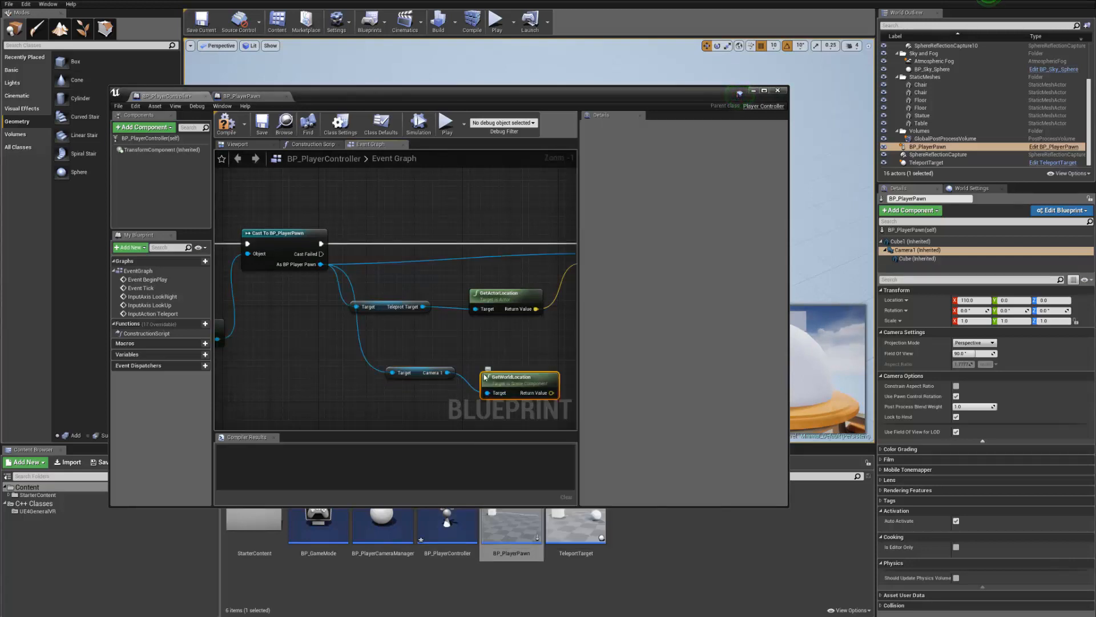
pyautogui.moveTo(484, 377); pyautogui.dragTo(343, 334, button='right')
pyautogui.moveTo(391, 342); pyautogui.dragTo(525, 325)
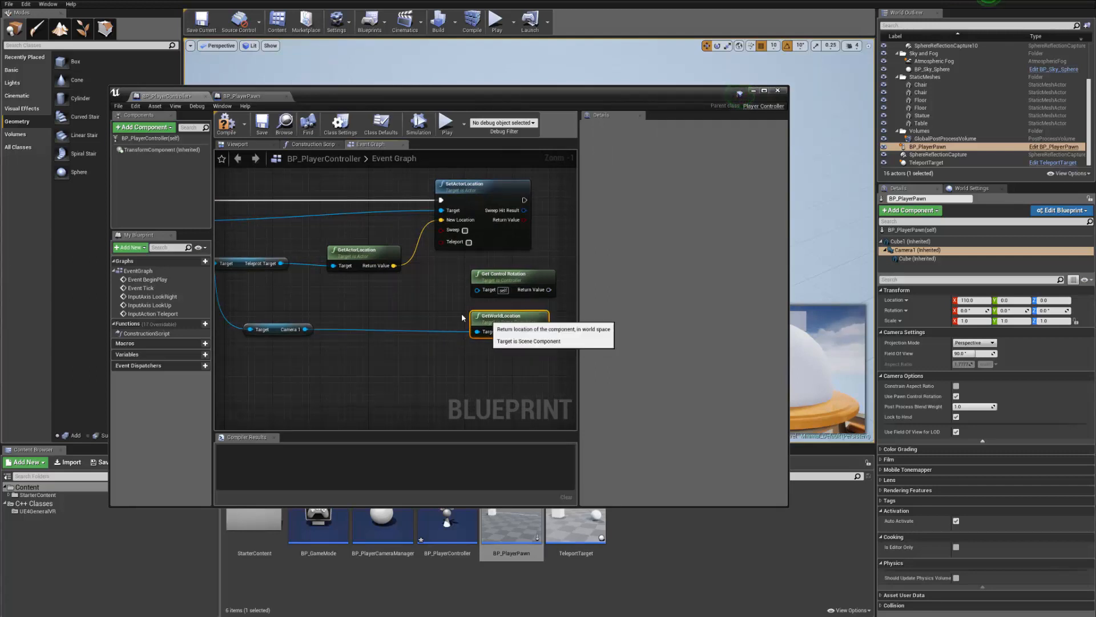
pyautogui.moveTo(525, 325); pyautogui.dragTo(480, 332, button='right')
pyautogui.moveTo(479, 291)
pyautogui.mouseDown()
pyautogui.moveTo(420, 279)
pyautogui.moveTo(485, 278)
pyautogui.mouseUp()
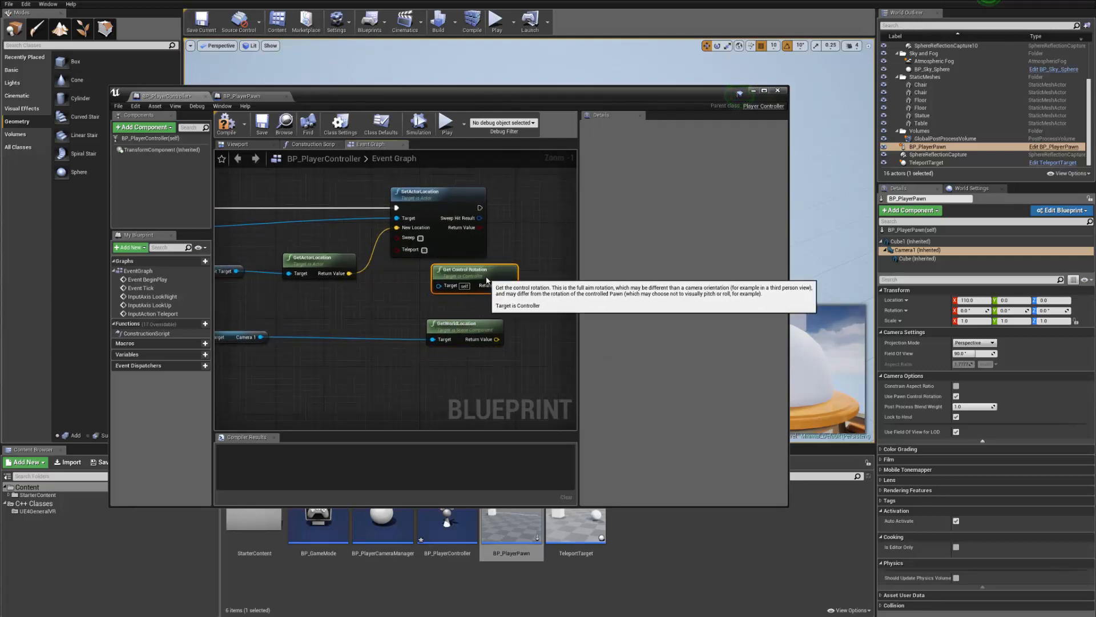
# - Add a Get Look Target Location function call from the Teleport Target reference
pyautogui.moveTo(398, 302); pyautogui.dragTo(558, 325, button='right')
pyautogui.scroll(-1, 448, 324)
pyautogui.moveTo(446, 324); pyautogui.dragTo(414, 310, button='right')
pyautogui.moveTo(372, 285); pyautogui.dragTo(480, 389)
pyautogui.write('get')
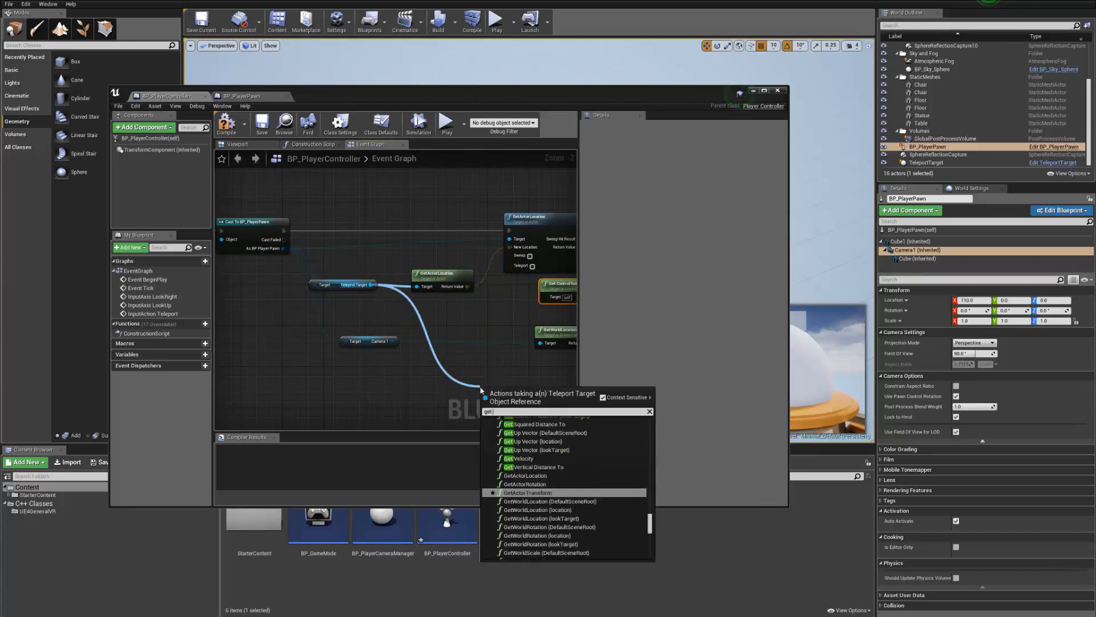
pyautogui.write(' look at')
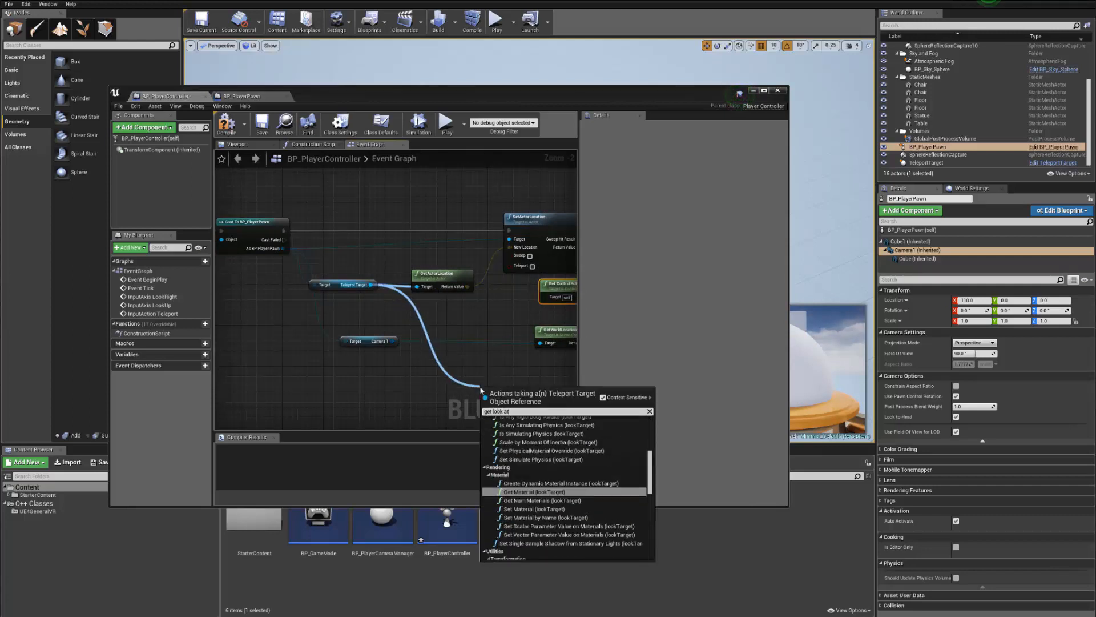
pyautogui.press('BackSpace')
pyautogui.press('BackSpace')
pyautogui.press('BackSpace')
pyautogui.write('t')
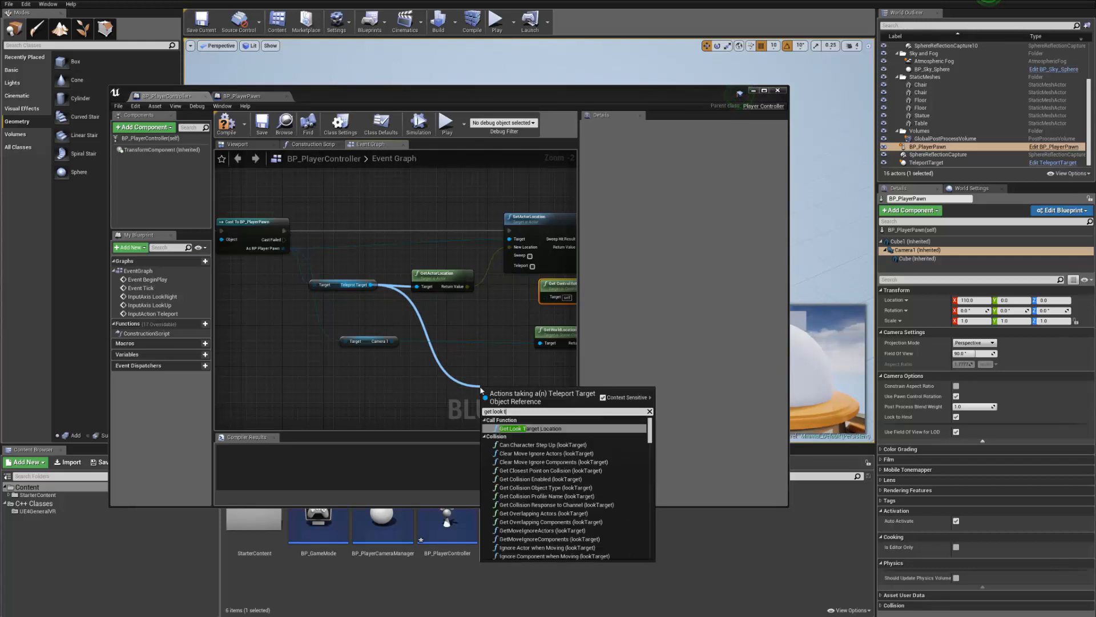
pyautogui.press('Return')
# - Place Get Look Target Location after SetActorLocation and connect SetActorLocation's execution output to it
pyautogui.scroll(2, 481, 391)
pyautogui.moveTo(481, 391); pyautogui.dragTo(342, 322, button='right')
pyautogui.scroll(-3, 342, 322)
pyautogui.moveTo(344, 321); pyautogui.dragTo(491, 173)
pyautogui.moveTo(465, 204); pyautogui.dragTo(459, 286, button='right')
pyautogui.moveTo(480, 259); pyautogui.dragTo(471, 291)
pyautogui.moveTo(392, 258); pyautogui.dragTo(455, 295)
# - Arrange GetWorldLocation below Get Look Target Location and move Get Control Rotation above it
pyautogui.moveTo(611, 99)
pyautogui.mouseDown()
pyautogui.moveTo(148, 194)
pyautogui.moveTo(619, 94)
pyautogui.mouseUp()
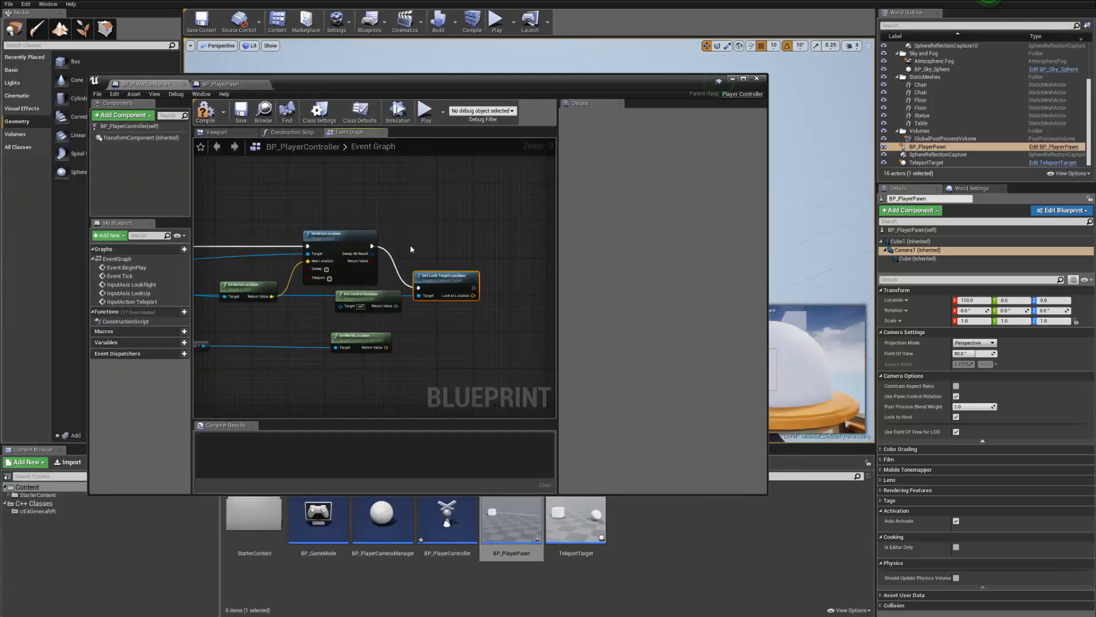
pyautogui.rightClick(395, 407)
pyautogui.scroll(2, 376, 339)
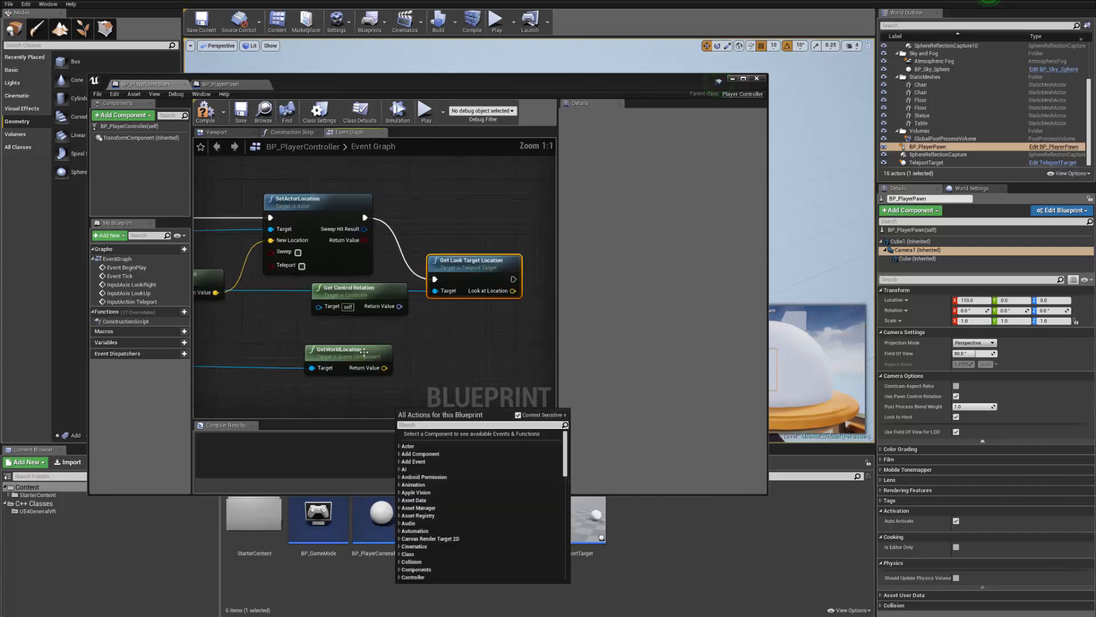
pyautogui.moveTo(365, 353); pyautogui.dragTo(489, 355)
pyautogui.moveTo(354, 288); pyautogui.dragTo(451, 168)
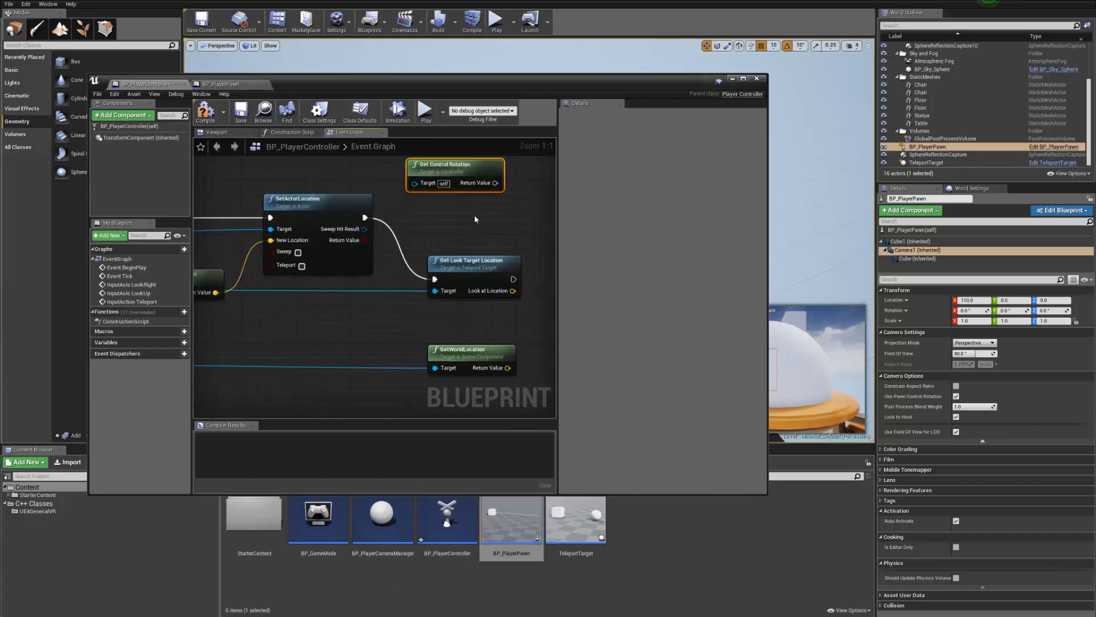
pyautogui.moveTo(492, 355); pyautogui.dragTo(330, 355, button='right')
pyautogui.click(330, 355)
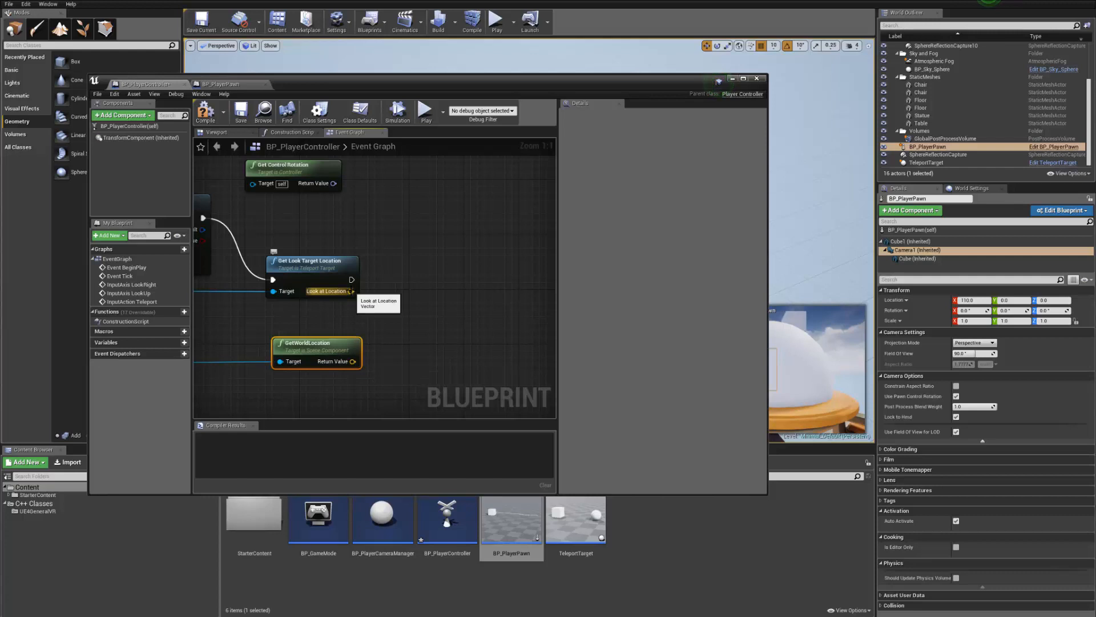
pyautogui.moveTo(430, 306); pyautogui.dragTo(416, 302, button='right')
pyautogui.click(366, 319)
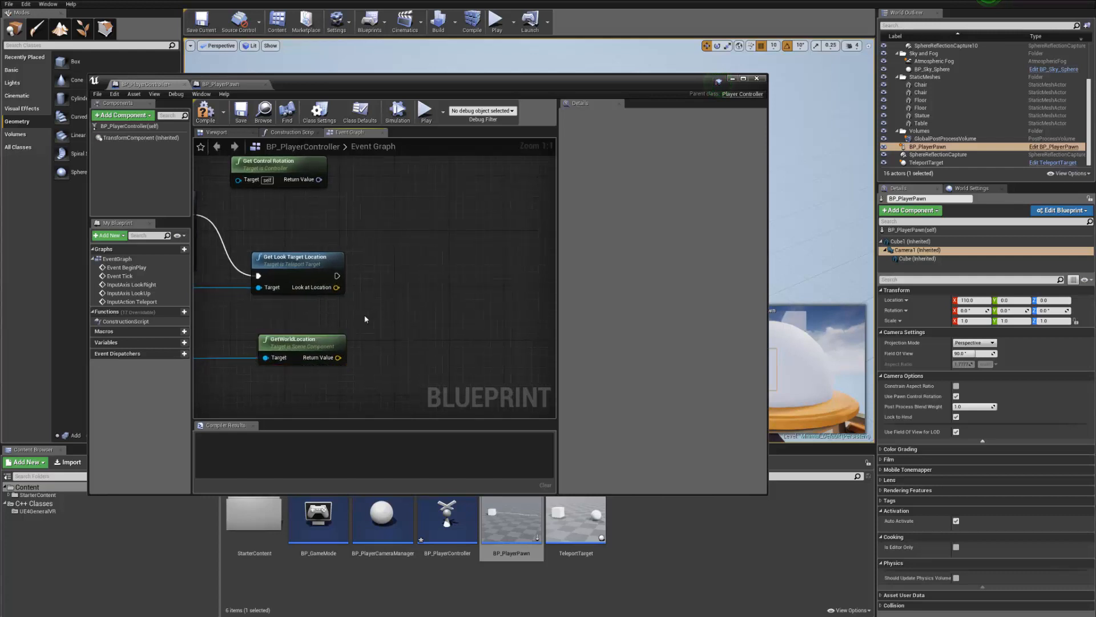
# - Add a Find Look at Rotation node fed by GetWorldLocation's return value as its Start
pyautogui.moveTo(338, 357); pyautogui.dragTo(413, 295)
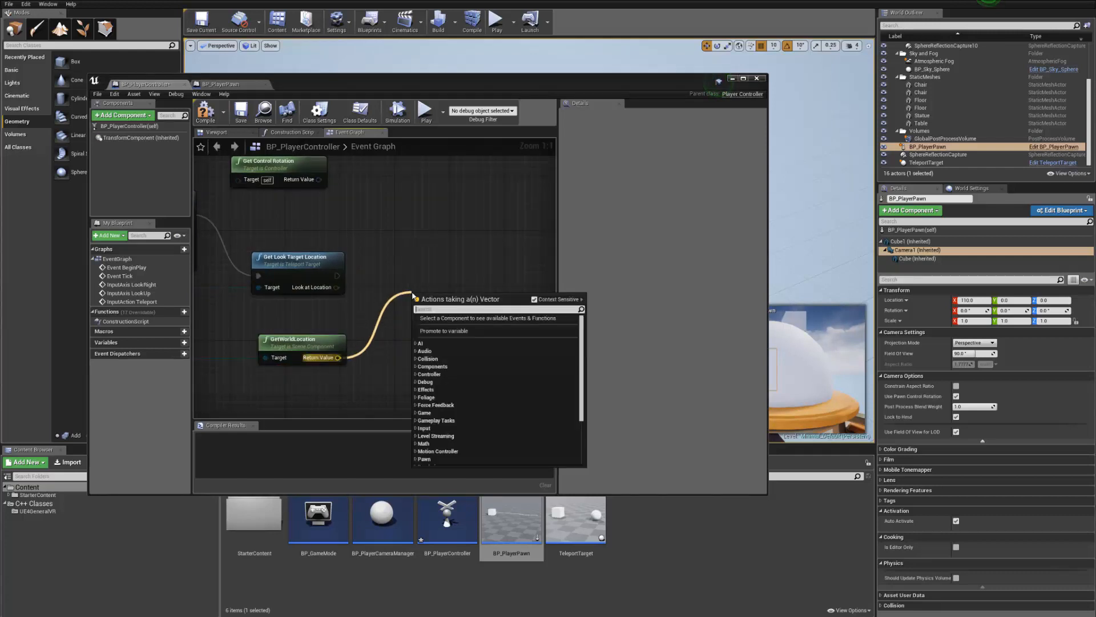
pyautogui.write('fund')
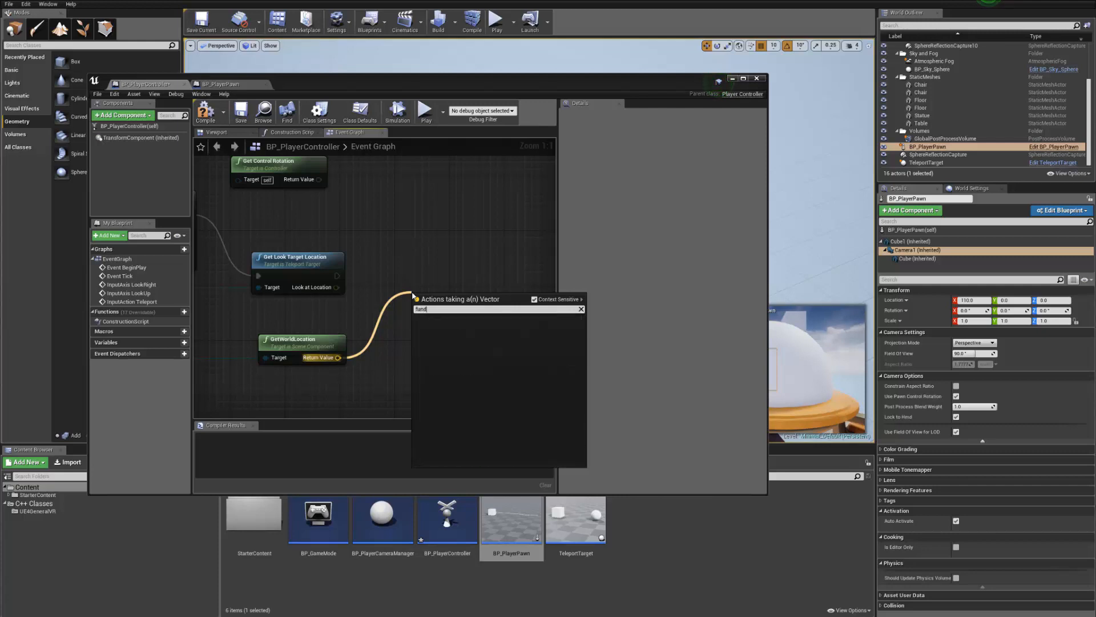
pyautogui.press('BackSpace')
pyautogui.press('BackSpace')
pyautogui.press('BackSpace')
pyautogui.write('ind lok')
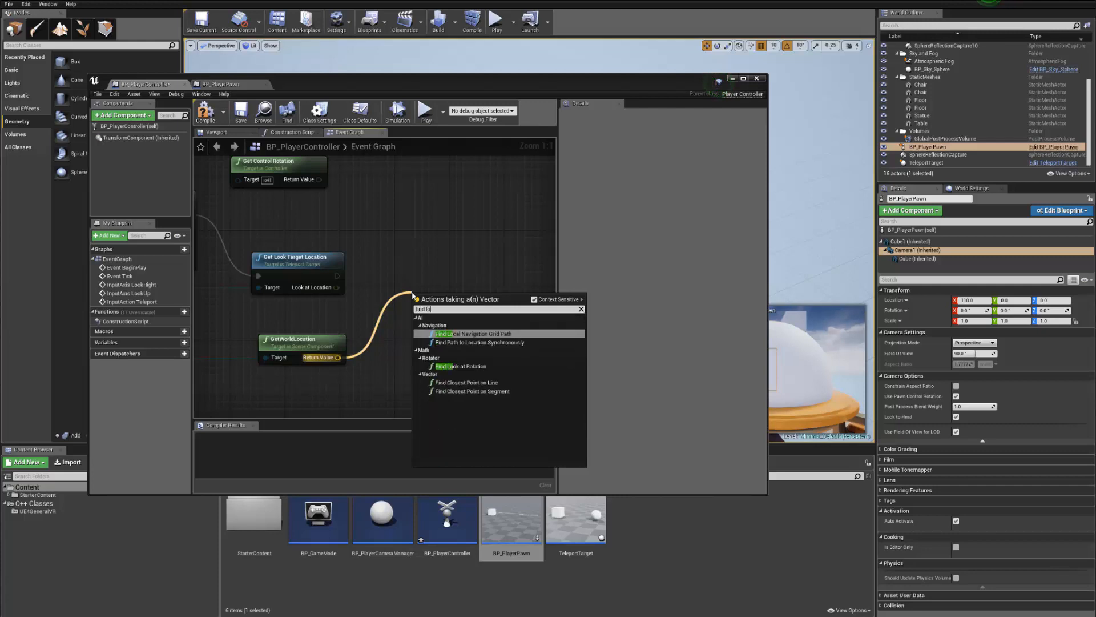
pyautogui.press('BackSpace')
pyautogui.press('BackSpace')
pyautogui.press('BackSpace')
pyautogui.write('lloo')
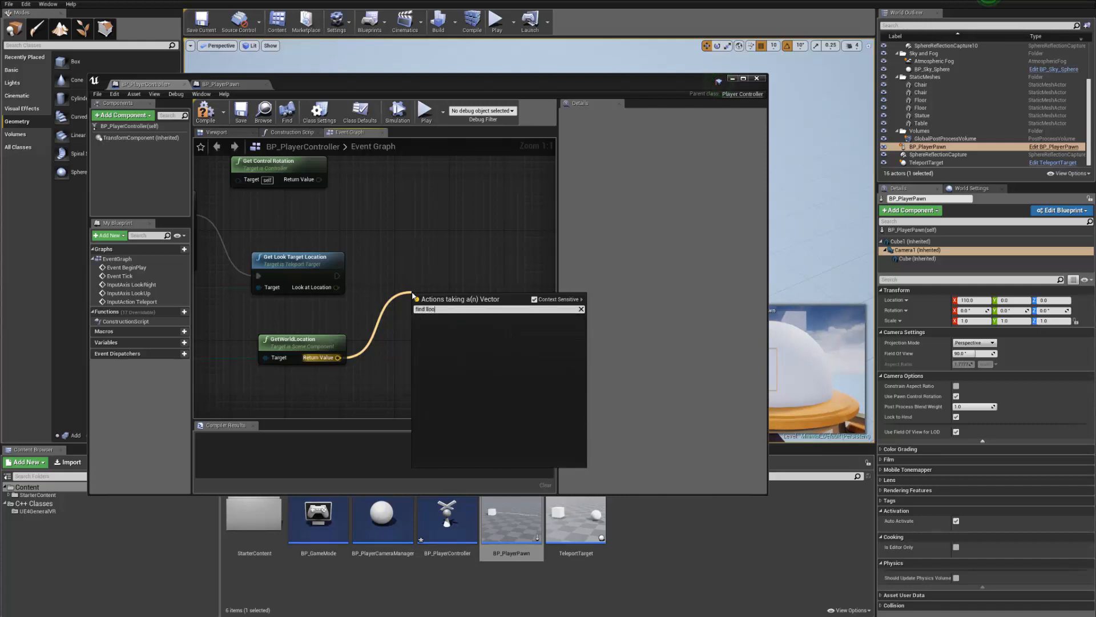
pyautogui.press('BackSpace')
pyautogui.press('BackSpace')
pyautogui.press('BackSpace')
pyautogui.press('BackSpace')
pyautogui.write('loo')
pyautogui.press('Return')
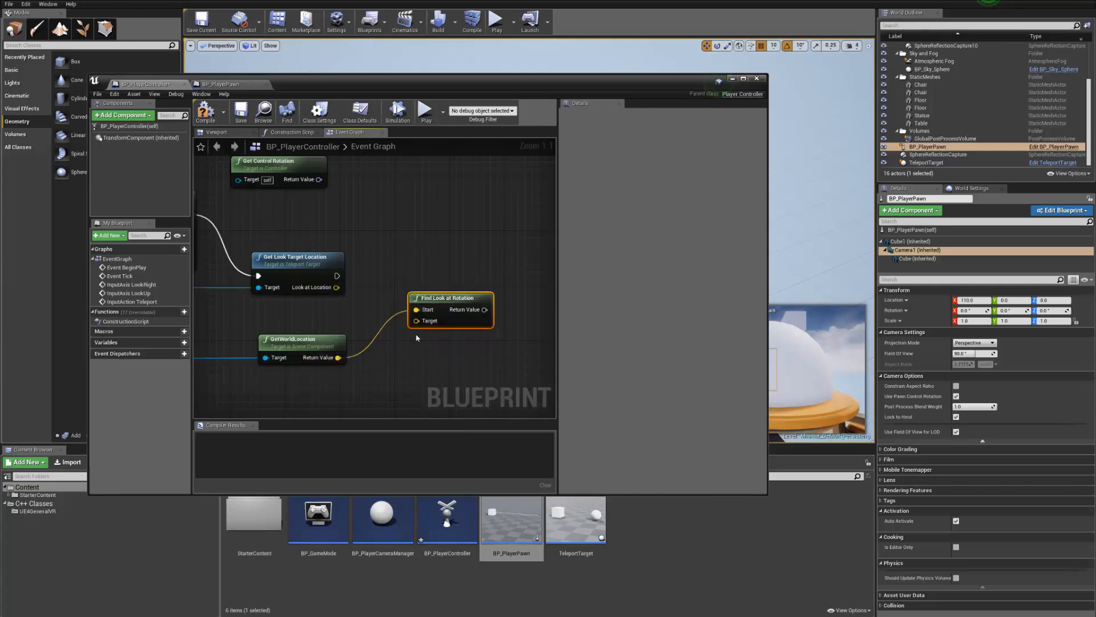
# - Connect Get Look Target Location's Look at Location output to the Target input of Find Look at Rotation
pyautogui.moveTo(336, 288); pyautogui.dragTo(488, 281)
pyautogui.scroll(-3, 462, 271)
pyautogui.click(403, 259)
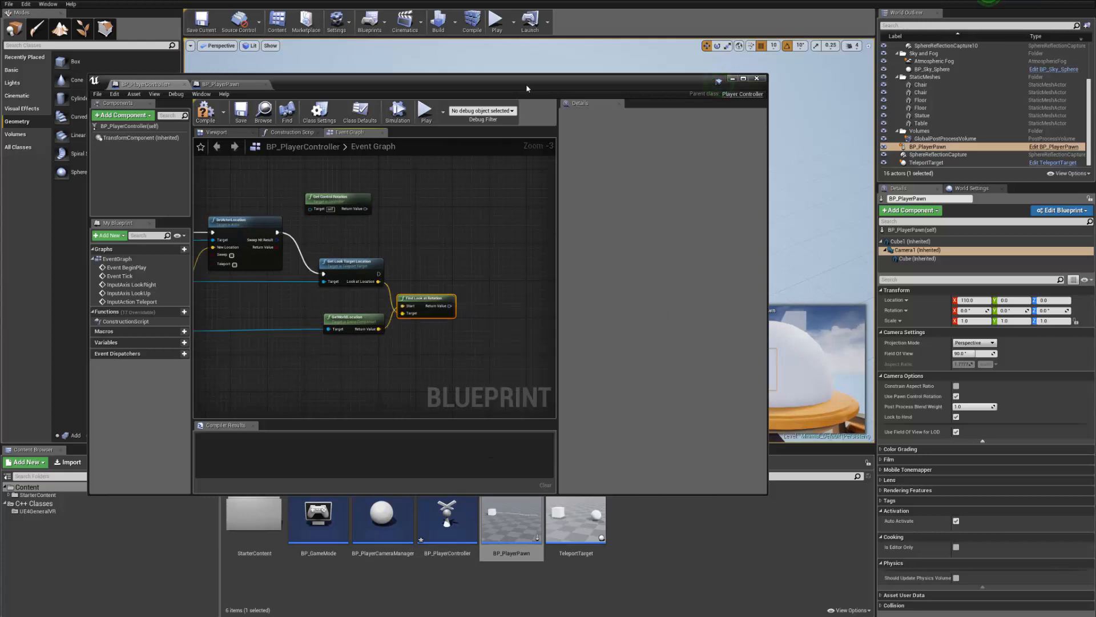
pyautogui.moveTo(526, 88); pyautogui.dragTo(134, 217)
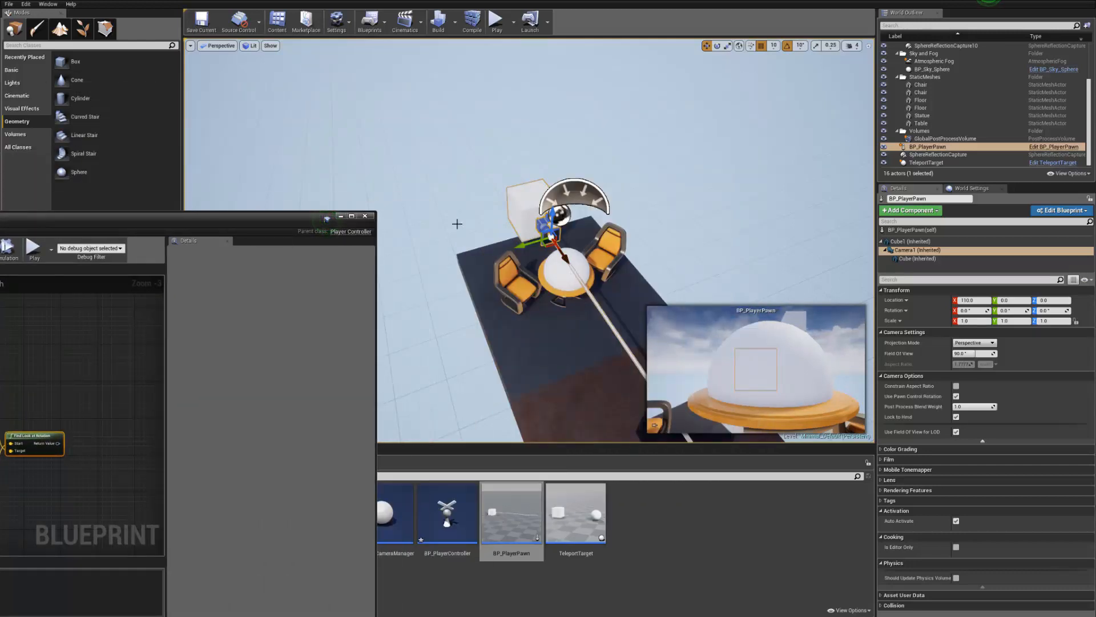
pyautogui.moveTo(254, 219); pyautogui.dragTo(593, 117)
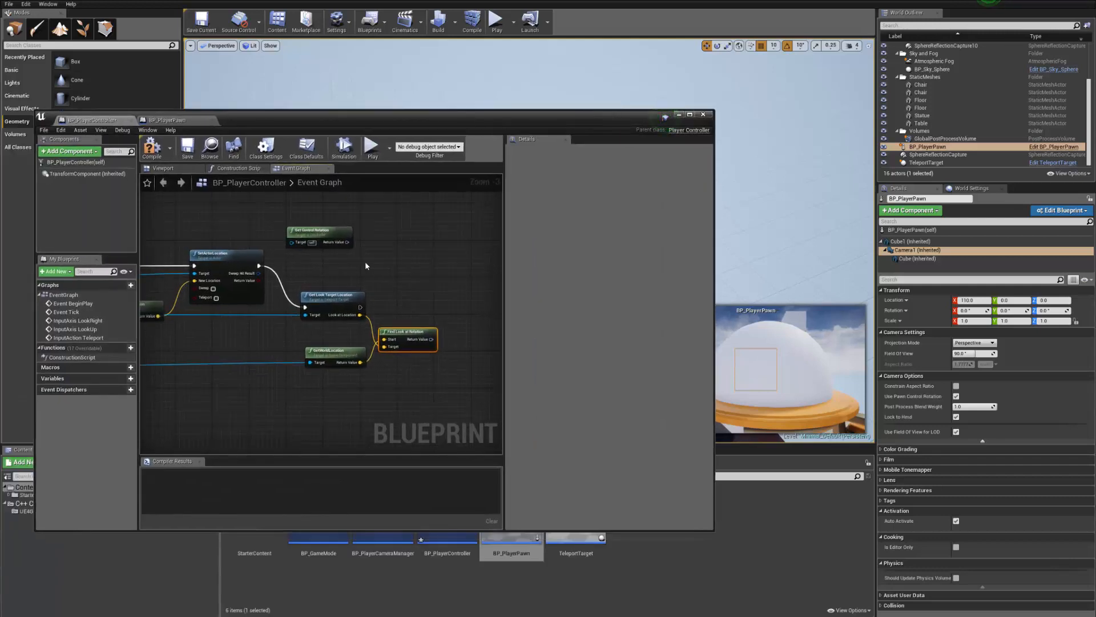
pyautogui.scroll(3, 329, 279)
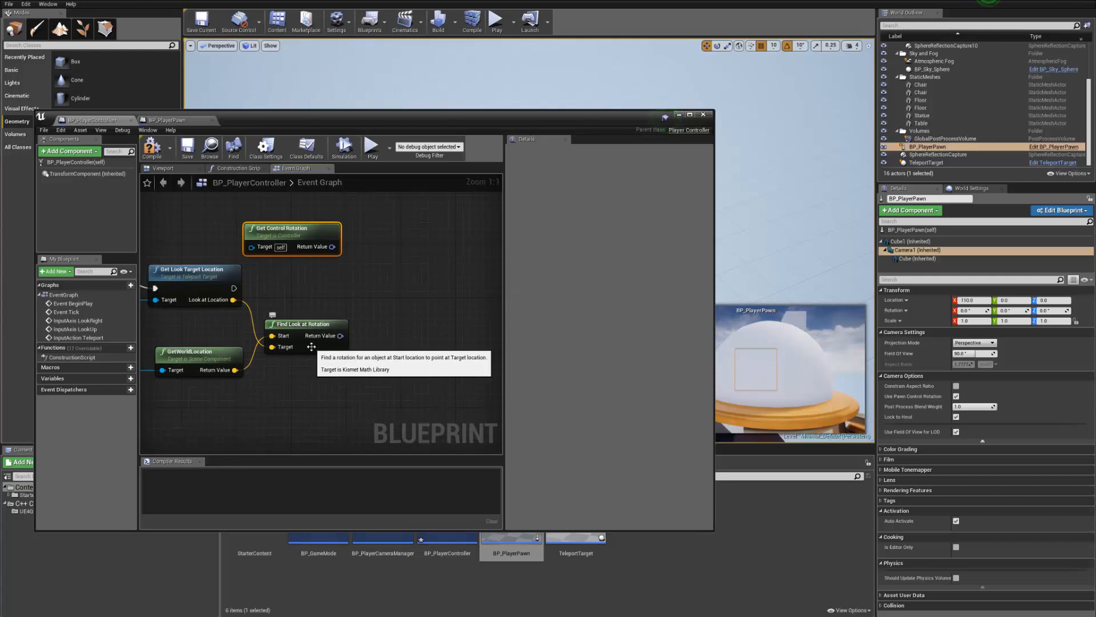
# - Move the Get Control Rotation node beneath Find Look at Rotation
pyautogui.click(311, 346)
pyautogui.click(312, 250)
pyautogui.moveTo(312, 250); pyautogui.dragTo(325, 414)
pyautogui.moveTo(362, 369); pyautogui.dragTo(358, 331, button='right')
pyautogui.click(324, 288)
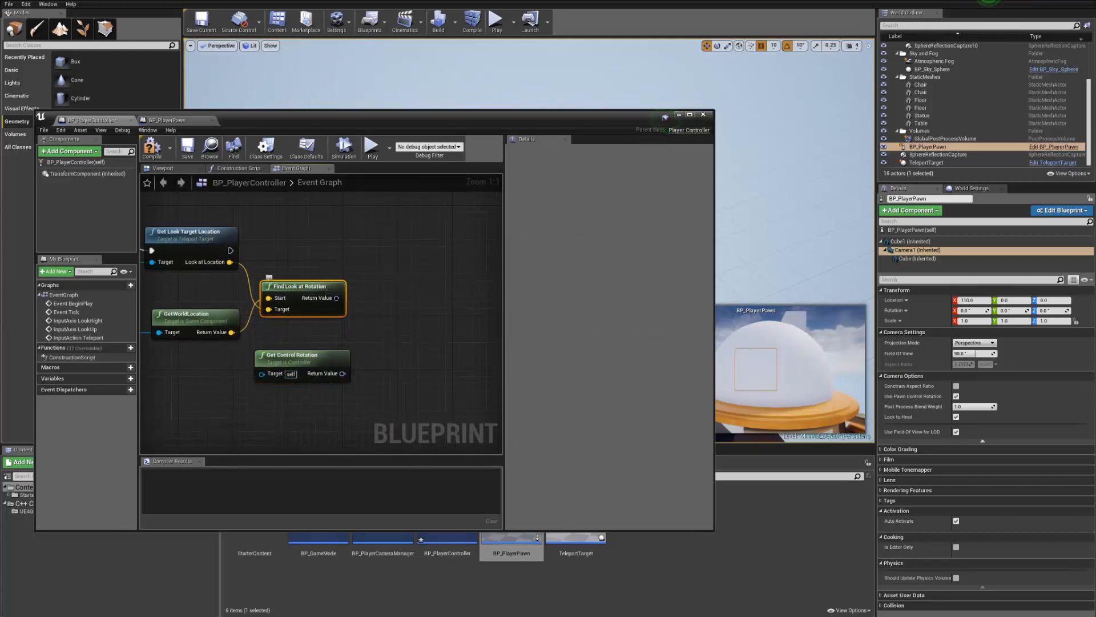
pyautogui.click(335, 365)
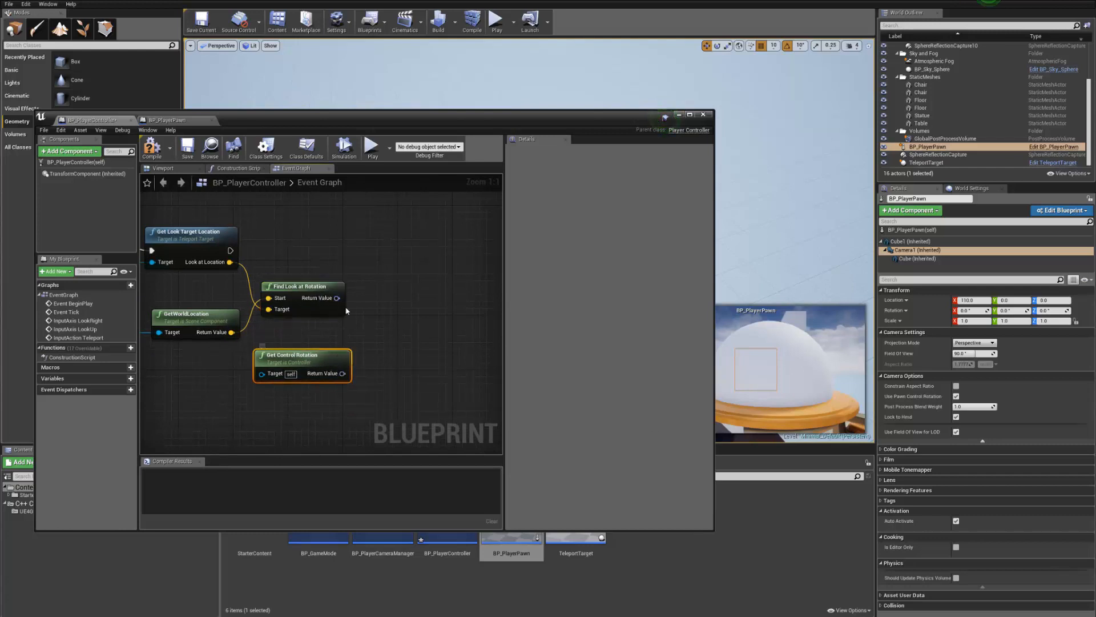
# - Add a Delta (Rotator) node with Find Look at Rotation's result as A and Get Control Rotation's result as B
pyautogui.moveTo(336, 297); pyautogui.dragTo(391, 329)
pyautogui.write('de')
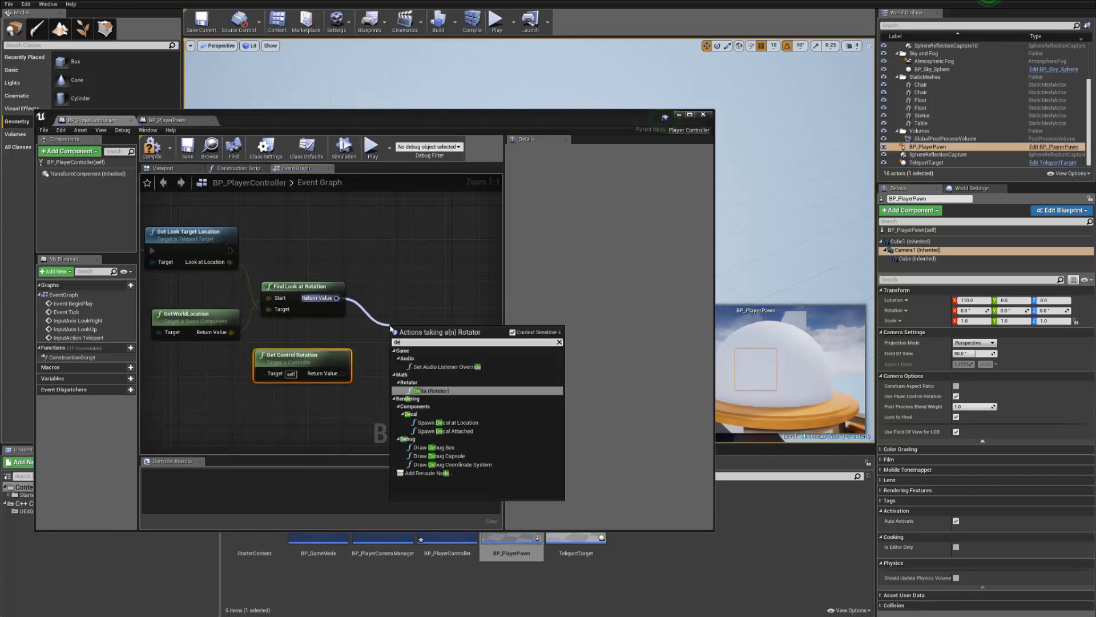
pyautogui.press('Return')
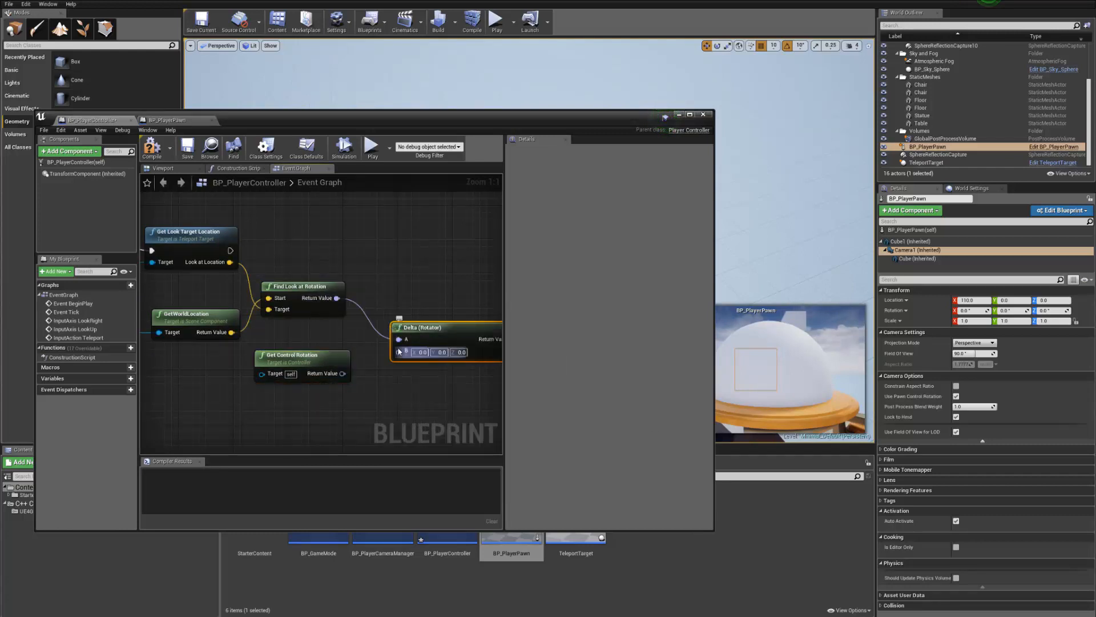
pyautogui.moveTo(398, 352); pyautogui.dragTo(343, 375)
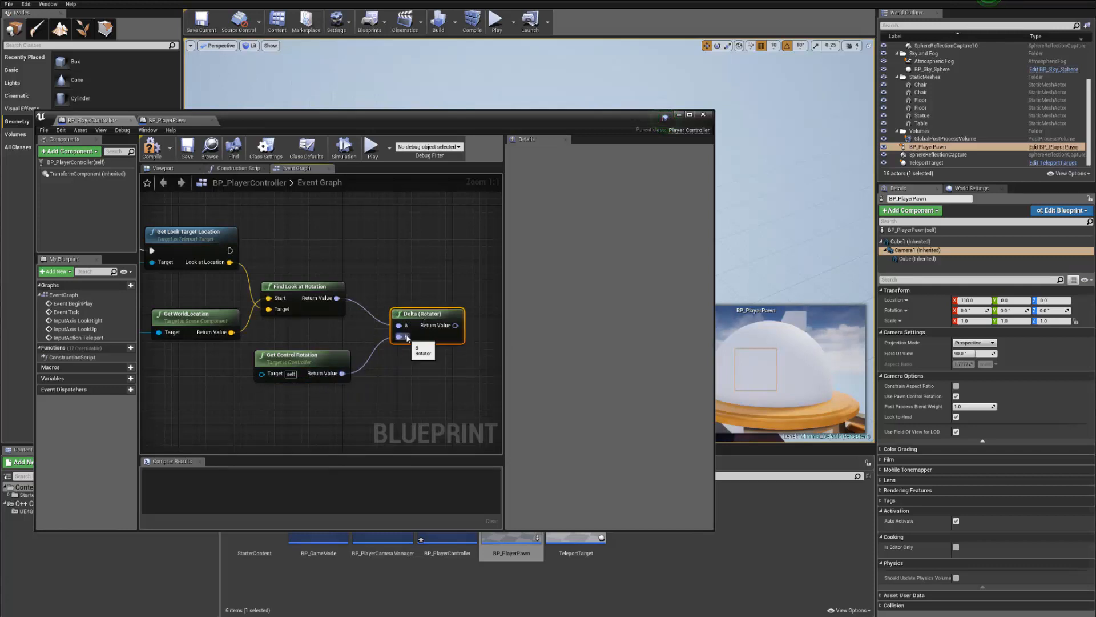
# - Move Delta (Rotator) closer to its source nodes and split its return value into roll, pitch and yaw
pyautogui.moveTo(455, 325); pyautogui.dragTo(380, 290)
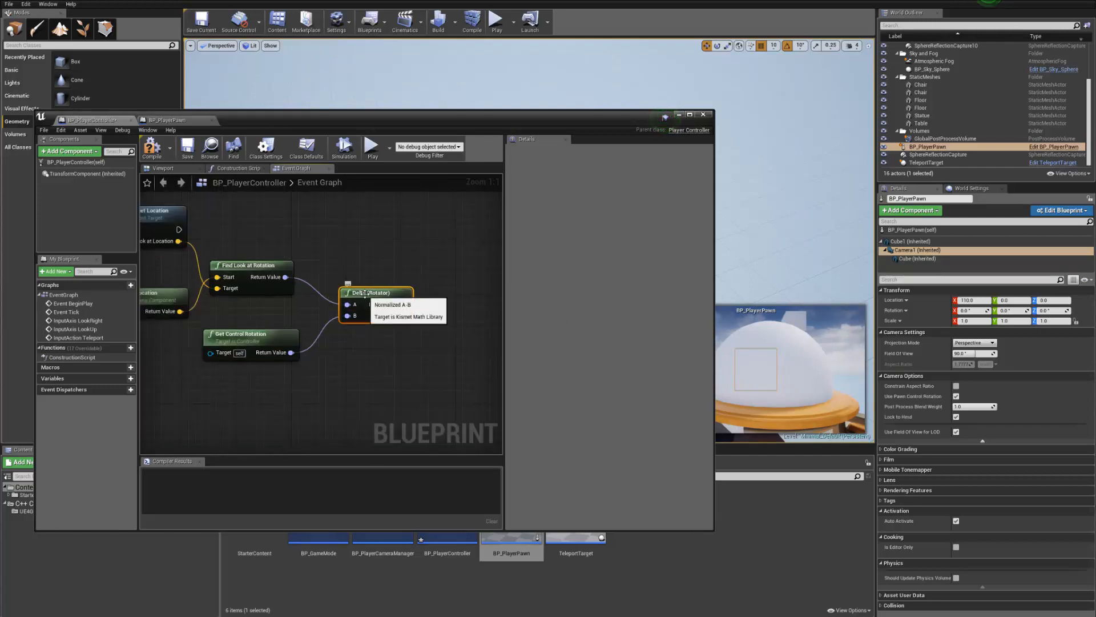
pyautogui.moveTo(366, 294); pyautogui.dragTo(426, 264)
pyautogui.click(321, 385)
pyautogui.click(251, 336)
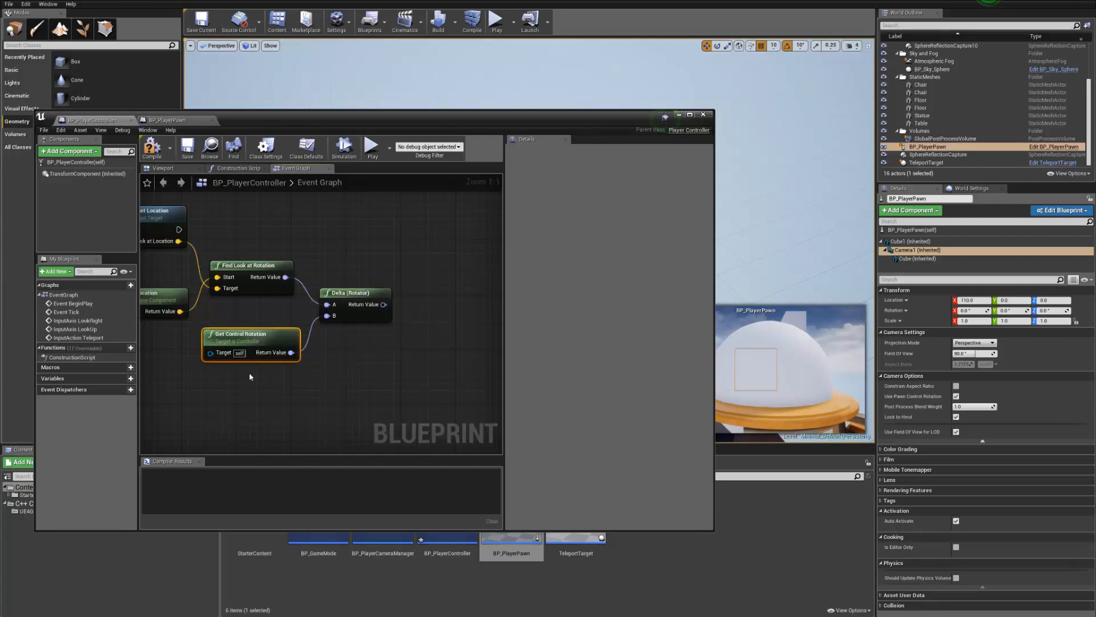
pyautogui.click(247, 264)
pyautogui.moveTo(247, 236); pyautogui.dragTo(286, 294, button='right')
pyautogui.scroll(-3, 283, 262)
pyautogui.scroll(2, 294, 281)
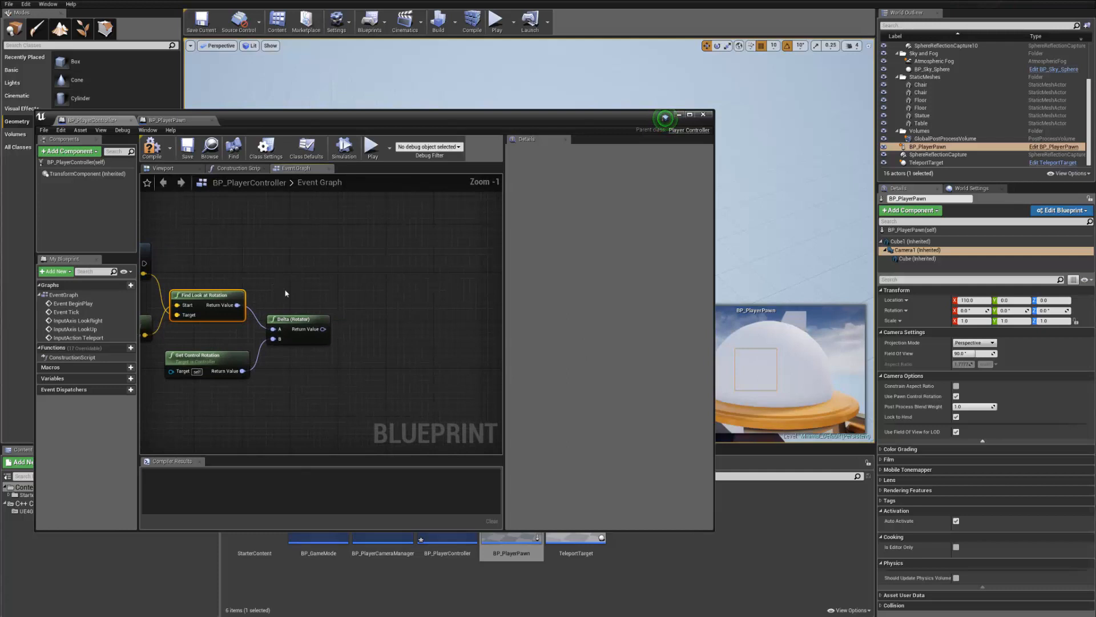
pyautogui.rightClick(323, 329)
pyautogui.click(346, 353)
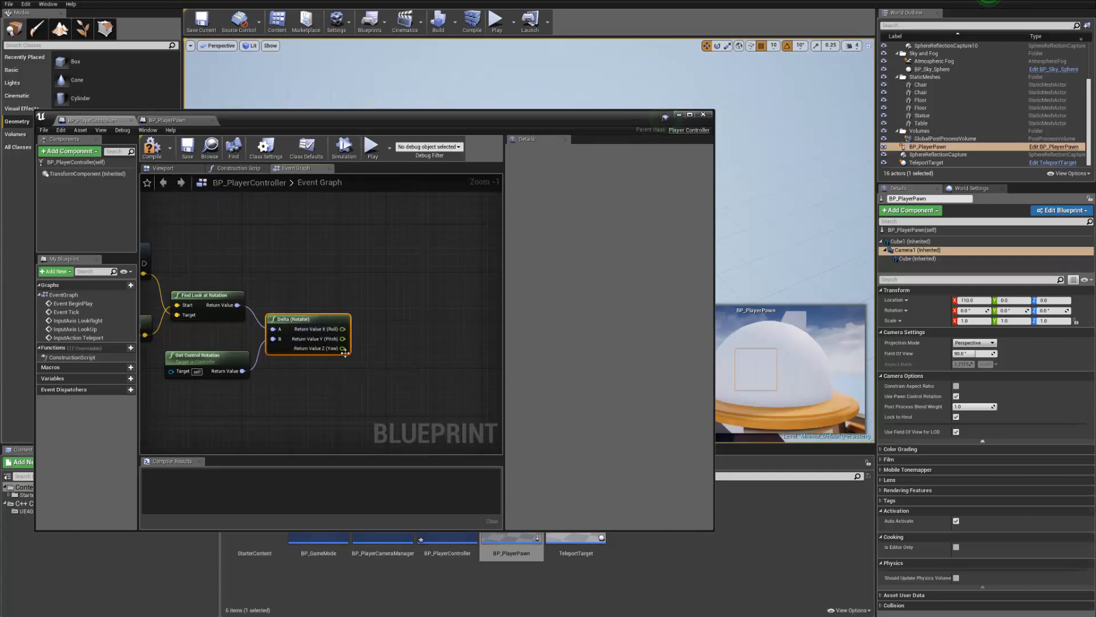
# - Add an Add Yaw Input node above and beyond the Delta (Rotator) node in the teleport chain
pyautogui.moveTo(371, 312); pyautogui.dragTo(457, 338, button='right')
pyautogui.scroll(-4, 374, 288)
pyautogui.scroll(3, 316, 322)
pyautogui.moveTo(166, 295); pyautogui.dragTo(433, 341, button='right')
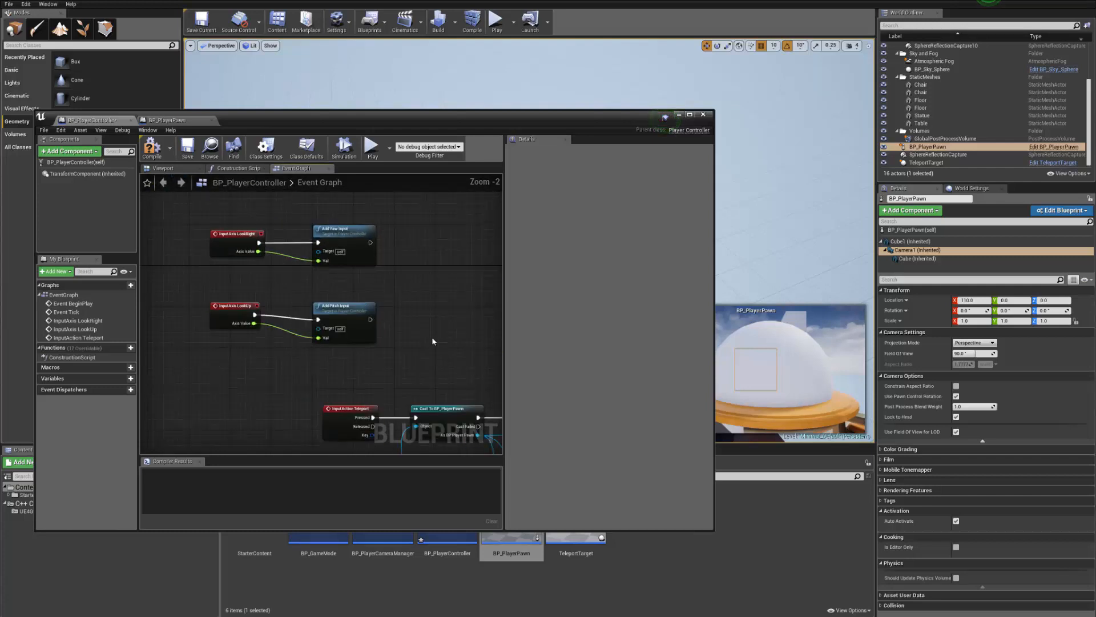
pyautogui.moveTo(374, 320); pyautogui.dragTo(372, 322)
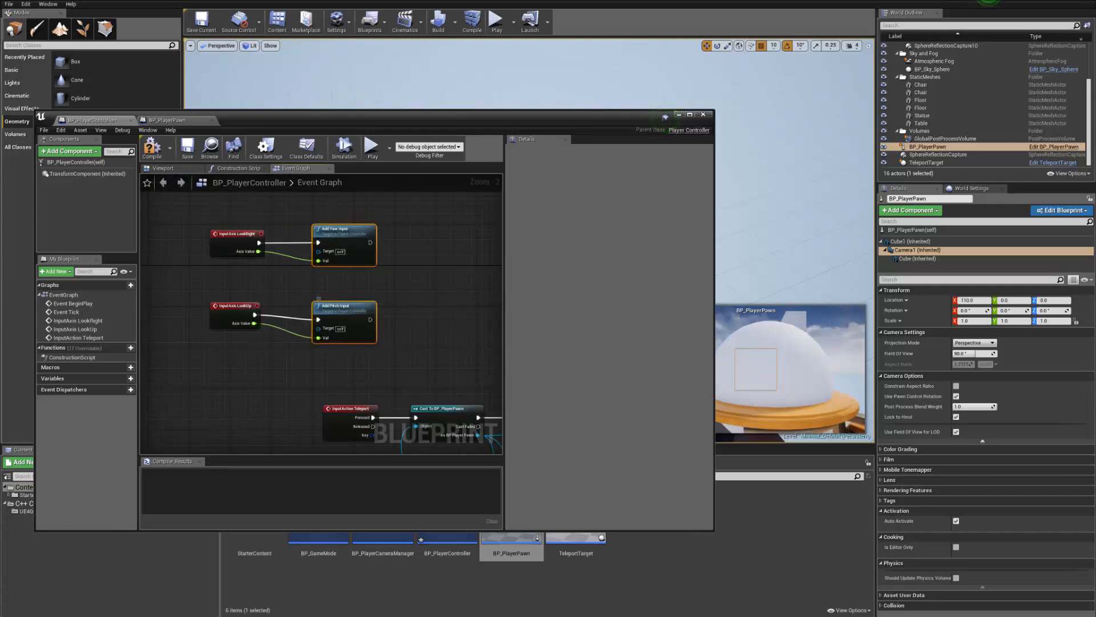
pyautogui.moveTo(357, 309); pyautogui.dragTo(151, 222, button='right')
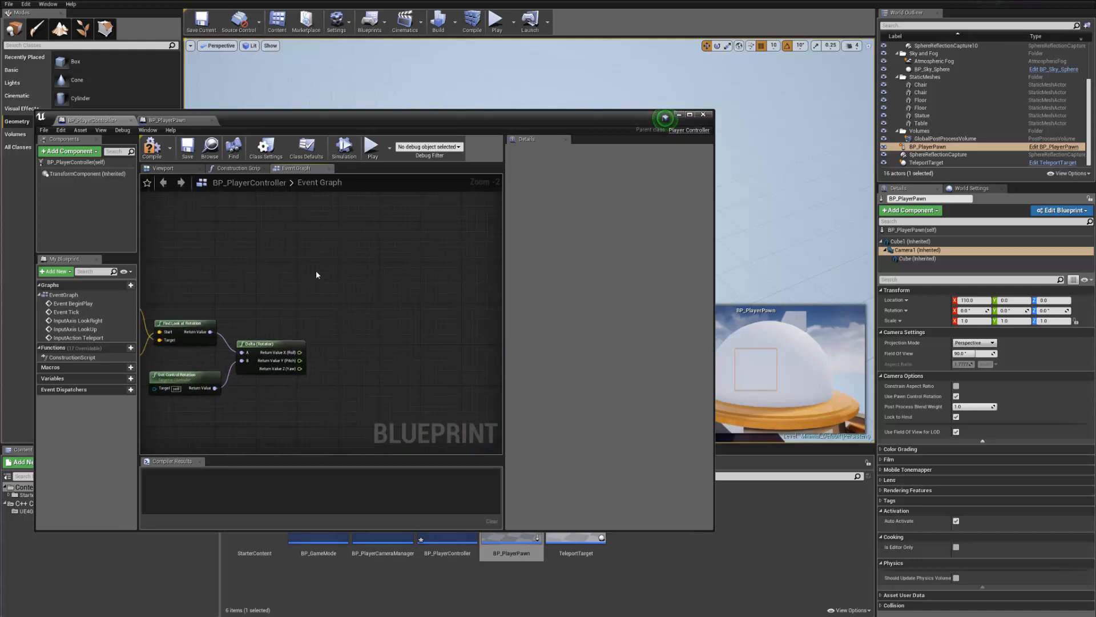
pyautogui.rightClick(346, 272)
pyautogui.write('add yaw')
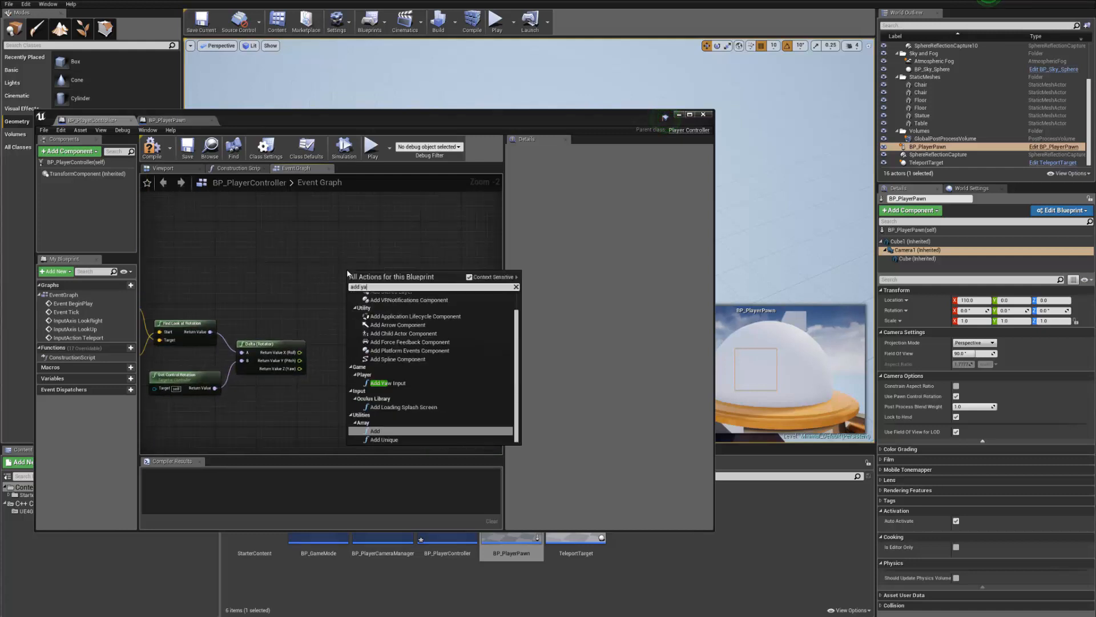
pyautogui.press('Return')
pyautogui.scroll(1, 334, 274)
pyautogui.scroll(-1, 307, 306)
pyautogui.moveTo(307, 306); pyautogui.dragTo(362, 283, button='right')
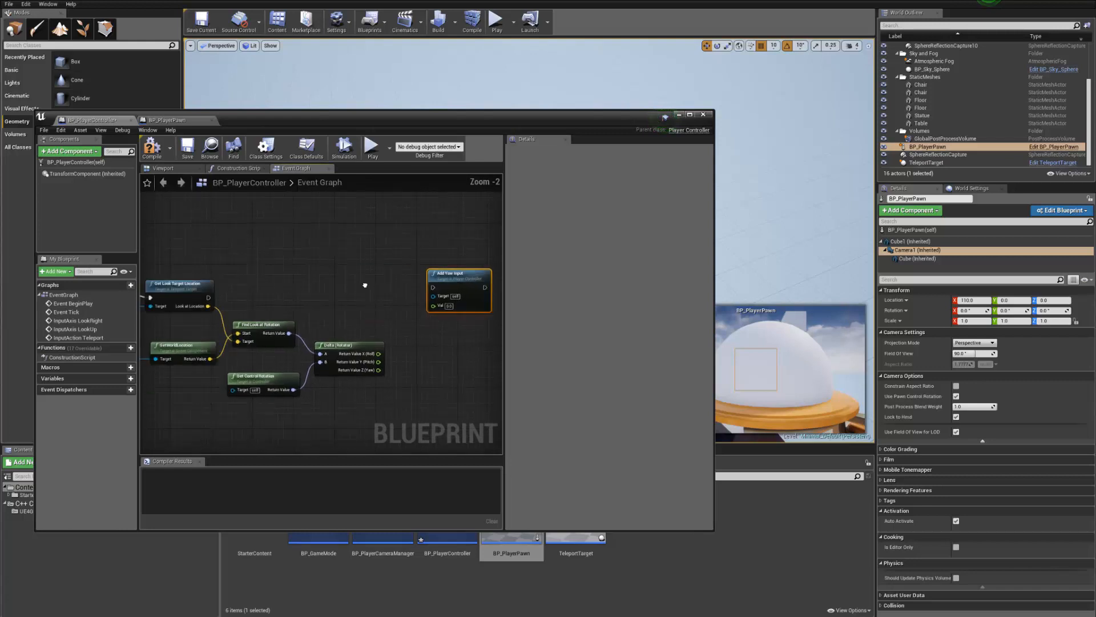
# - Connect Get Look Target Location's execution output to Add Yaw Input and feed the delta's yaw into its Val
pyautogui.moveTo(208, 298); pyautogui.dragTo(433, 287)
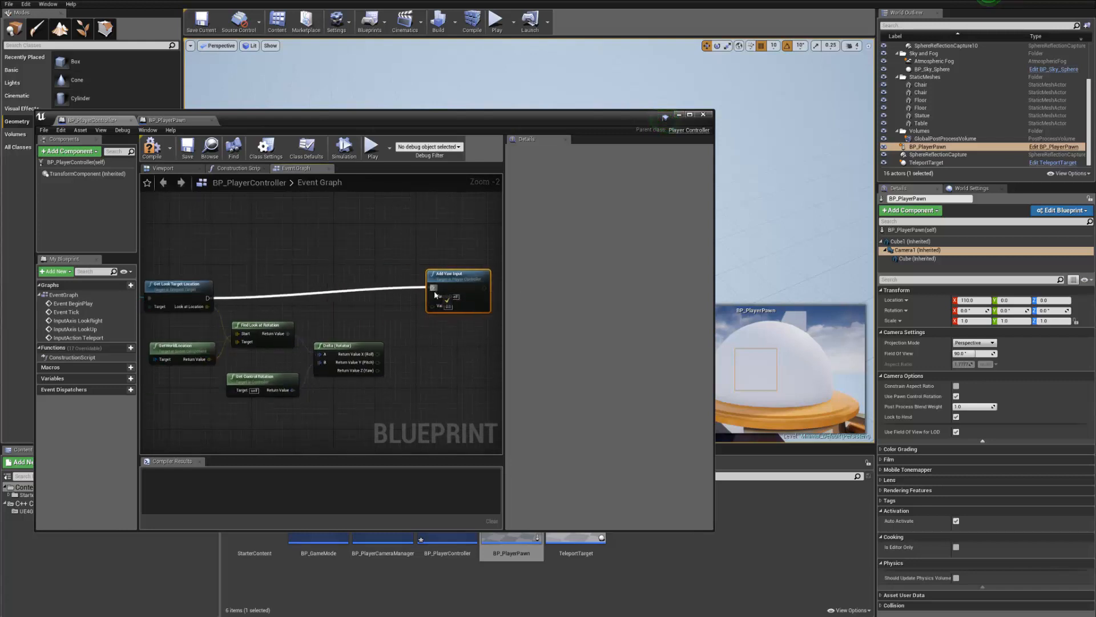
pyautogui.scroll(2, 291, 365)
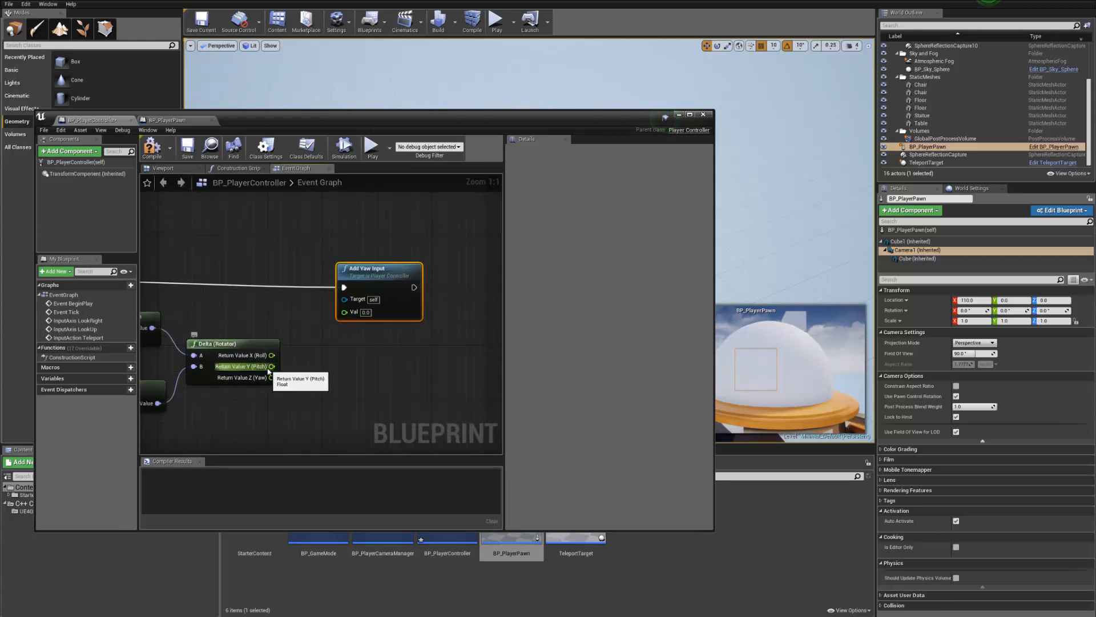
pyautogui.moveTo(272, 378); pyautogui.dragTo(344, 311)
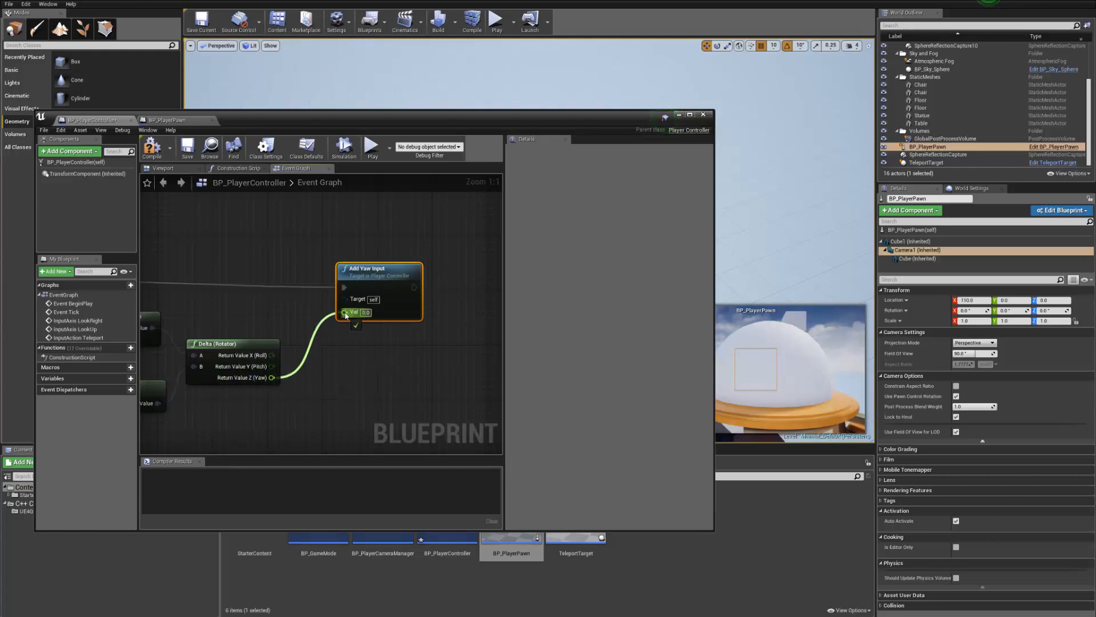
# - Add an Add Pitch Input node executed after Add Yaw Input, with the delta's pitch connected to its Val
pyautogui.scroll(-1, 346, 339)
pyautogui.rightClick(351, 329)
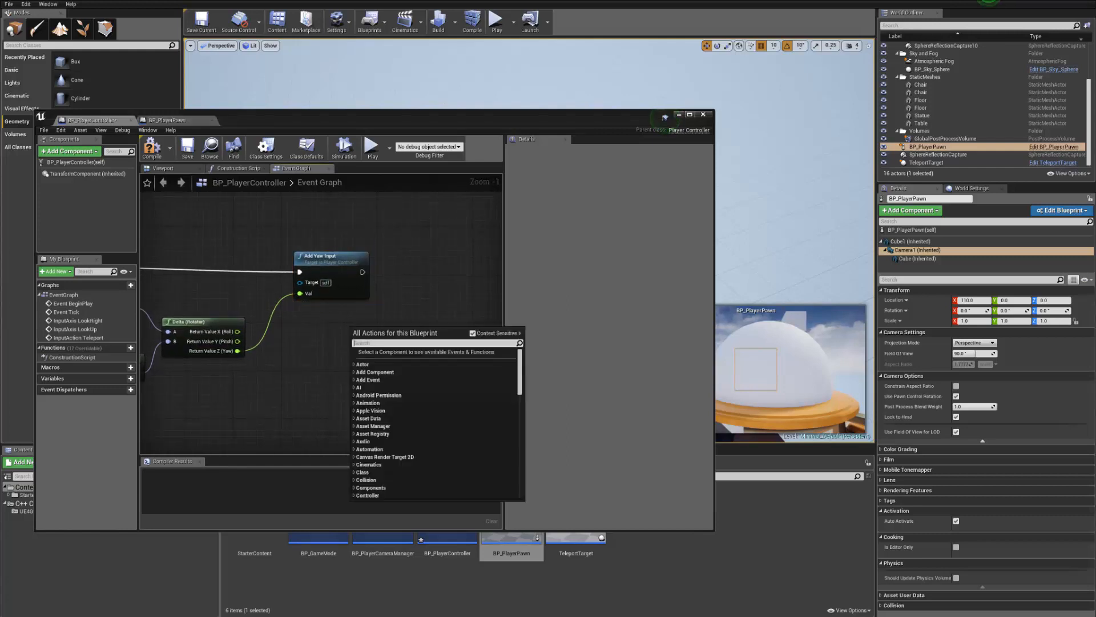
pyautogui.write('add pi')
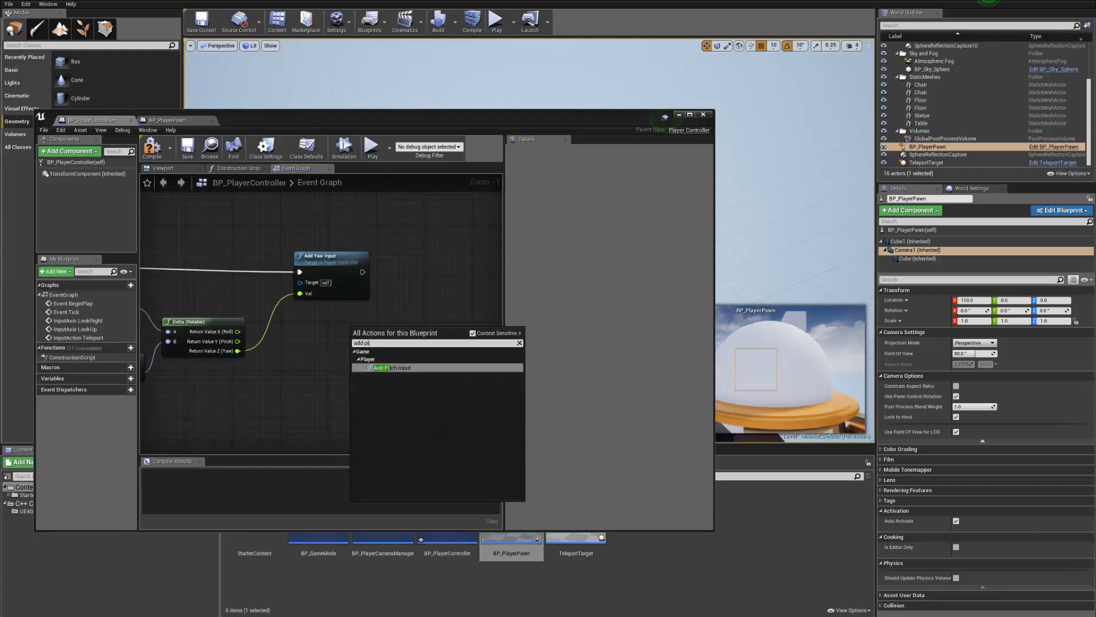
pyautogui.press('Return')
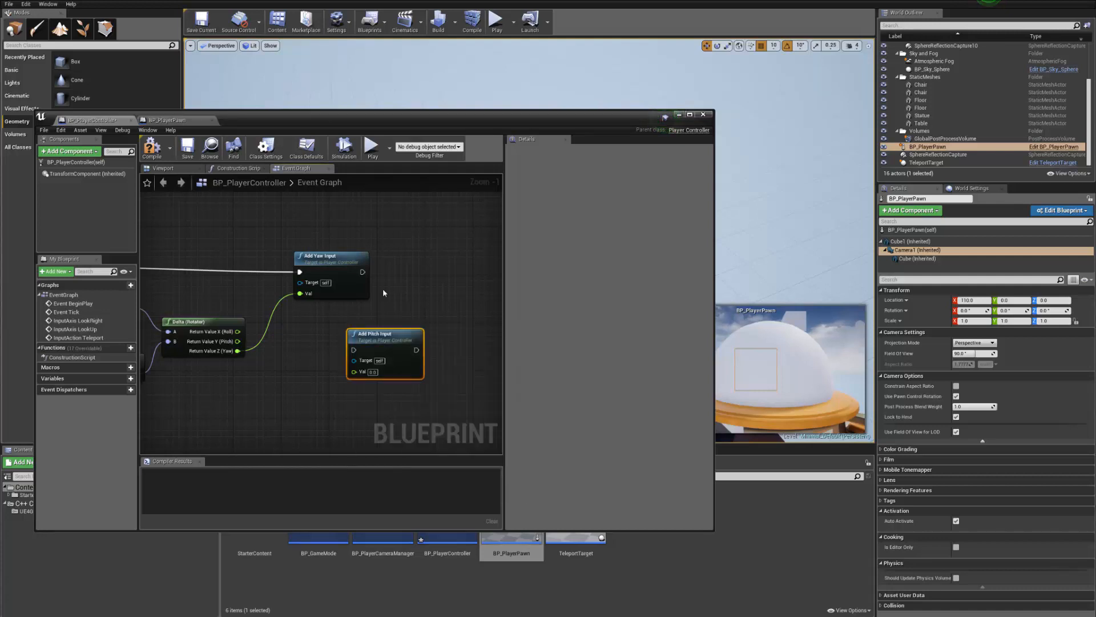
pyautogui.moveTo(363, 271); pyautogui.dragTo(421, 315)
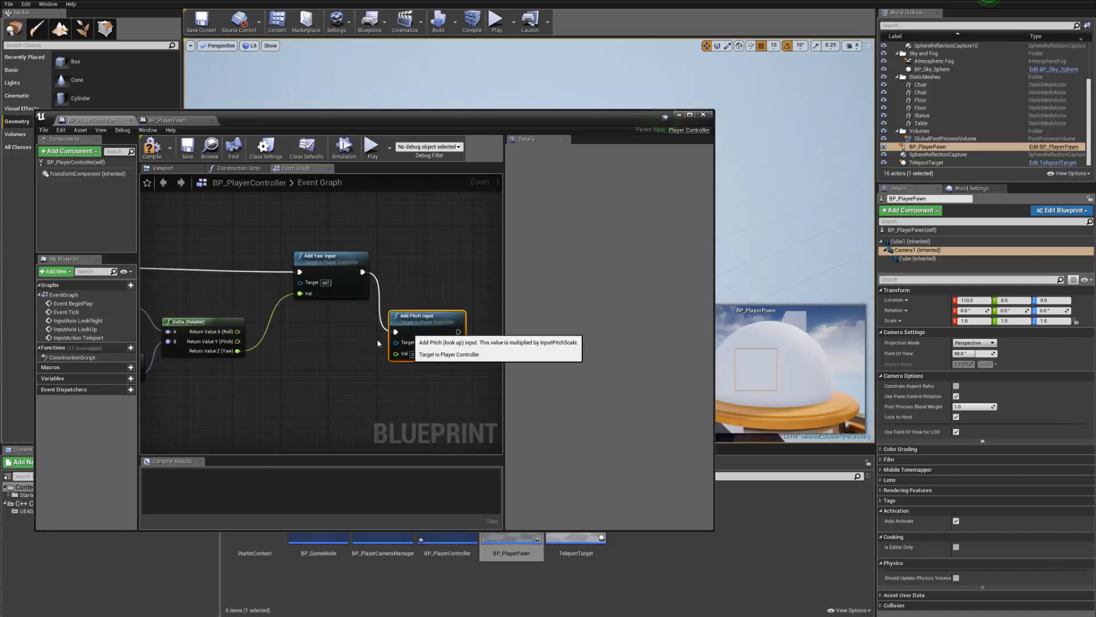
pyautogui.moveTo(237, 342); pyautogui.dragTo(406, 352)
pyautogui.moveTo(426, 322); pyautogui.dragTo(432, 316)
# - Compile BP_PlayerController and check the new Add Yaw Input and Add Pitch Input nodes
pyautogui.click(149, 153)
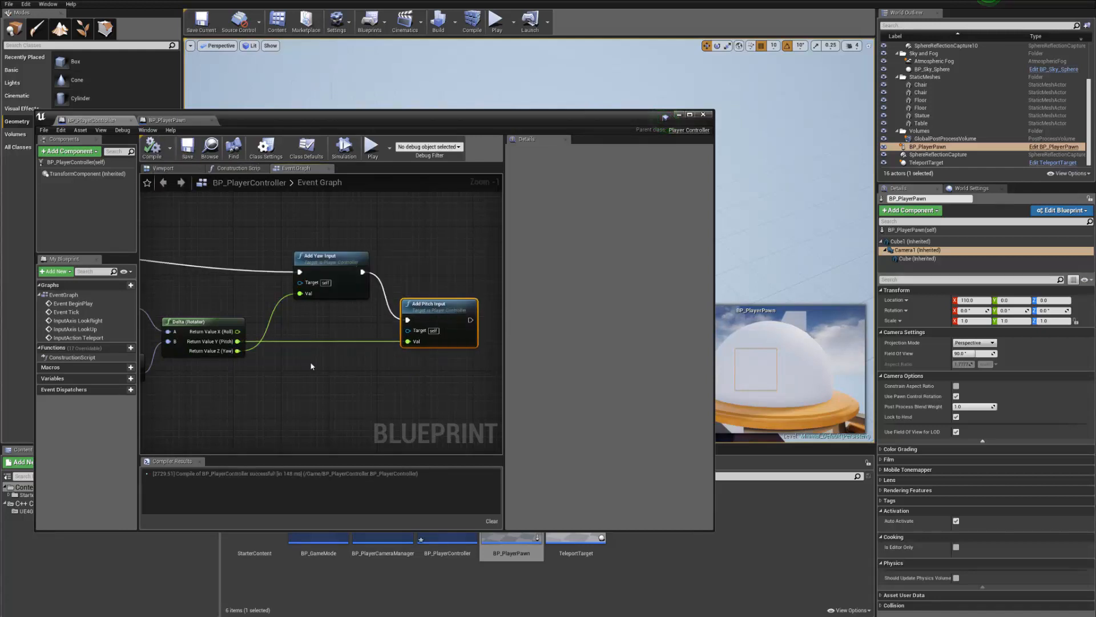
pyautogui.scroll(-5, 406, 393)
pyautogui.scroll(7, 401, 365)
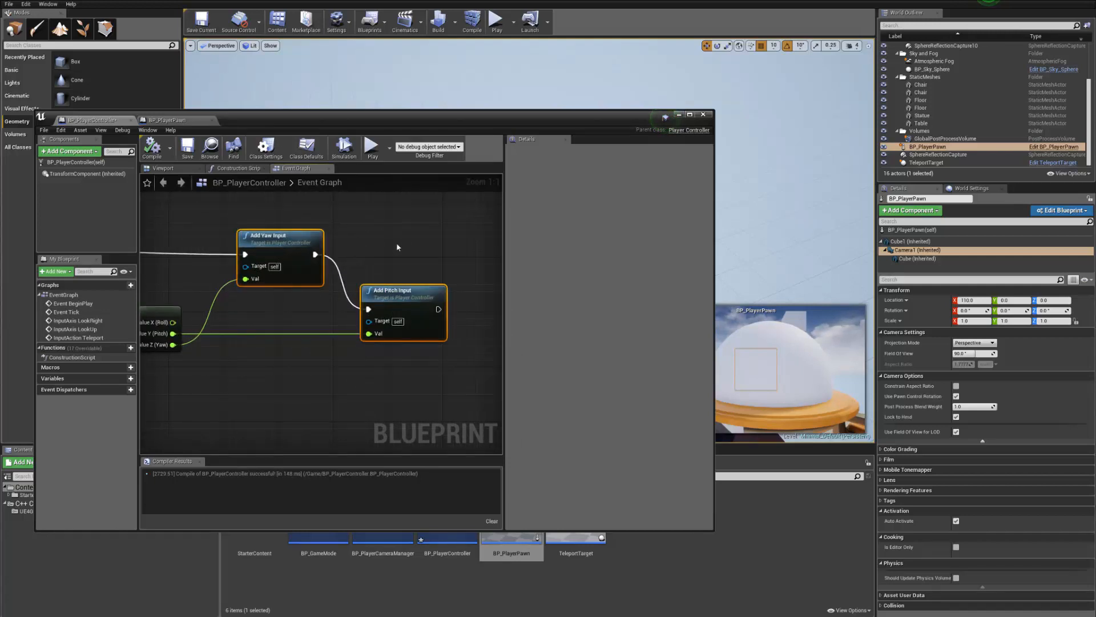
# - Clear the Blueprint window from the viewport, play the level to test the teleport rotation, and stop the session
pyautogui.click(679, 114)
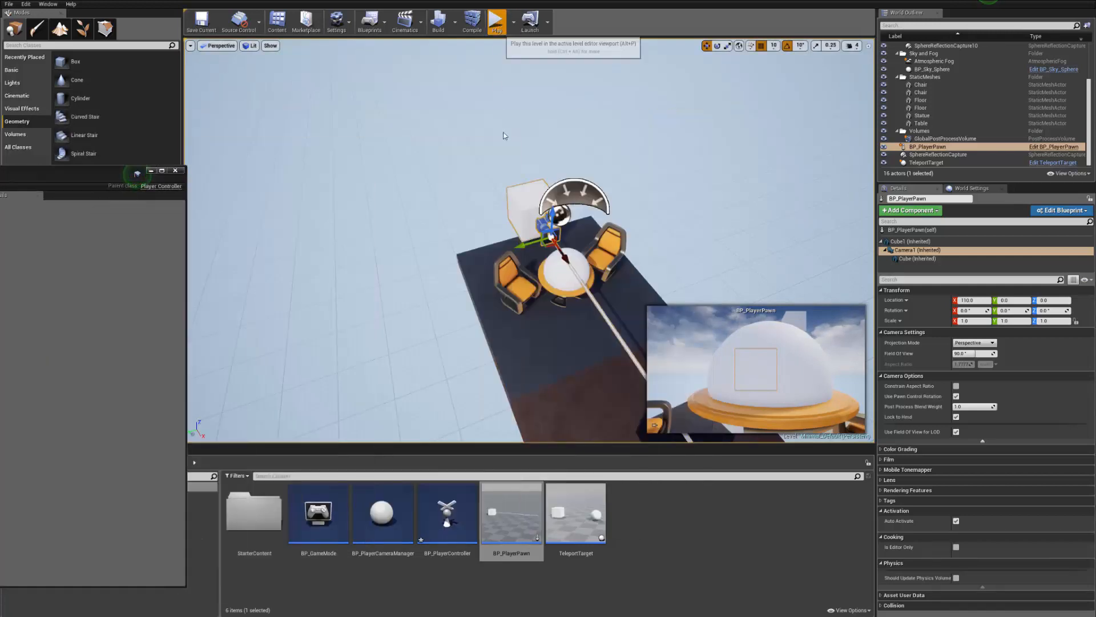
pyautogui.hotkey('alt', 'p')
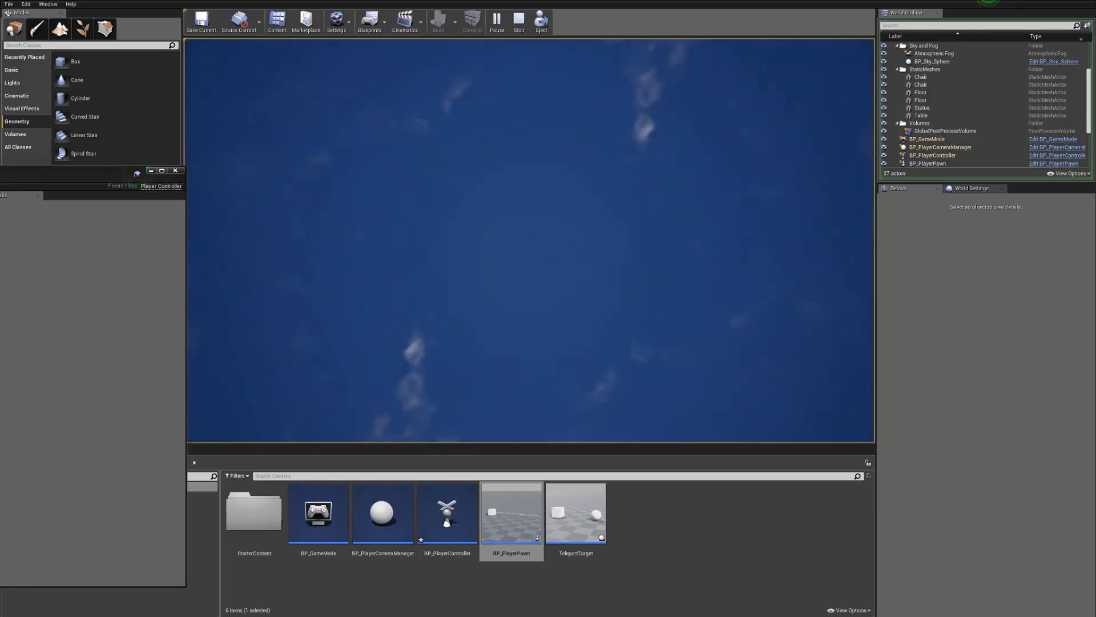
pyautogui.press('Escape')
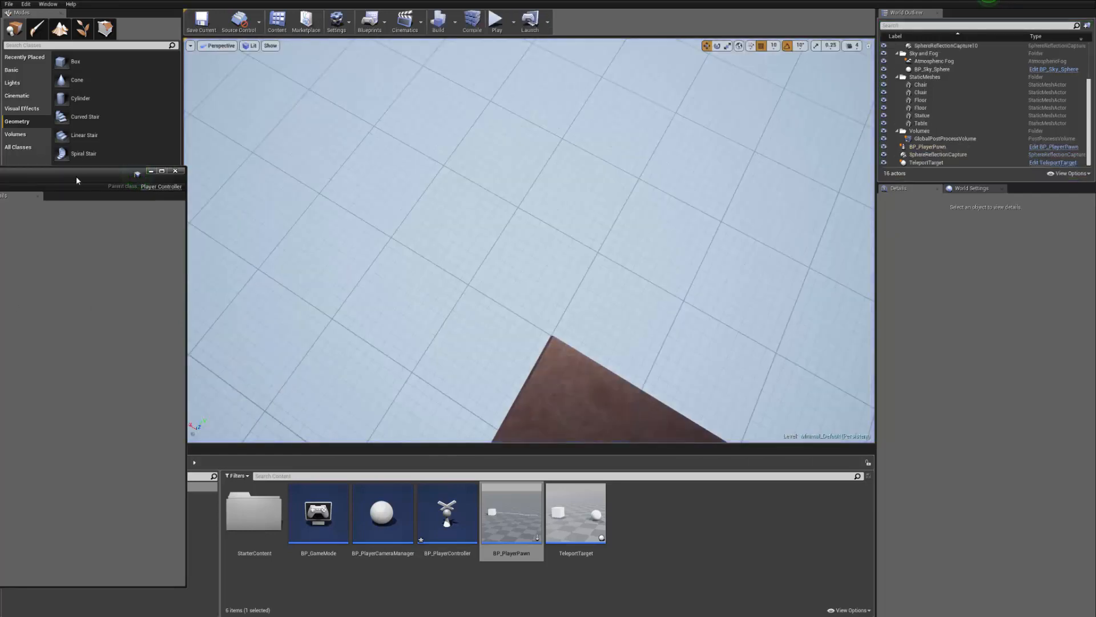
# - Bring the BP_PlayerController window back over the viewport and review the teleport rotation nodes from Get Look Target Location to Add Yaw Input
pyautogui.moveTo(77, 181); pyautogui.dragTo(742, 82)
pyautogui.scroll(-3, 376, 314)
pyautogui.moveTo(377, 314); pyautogui.dragTo(611, 348, button='right')
pyautogui.scroll(3, 561, 358)
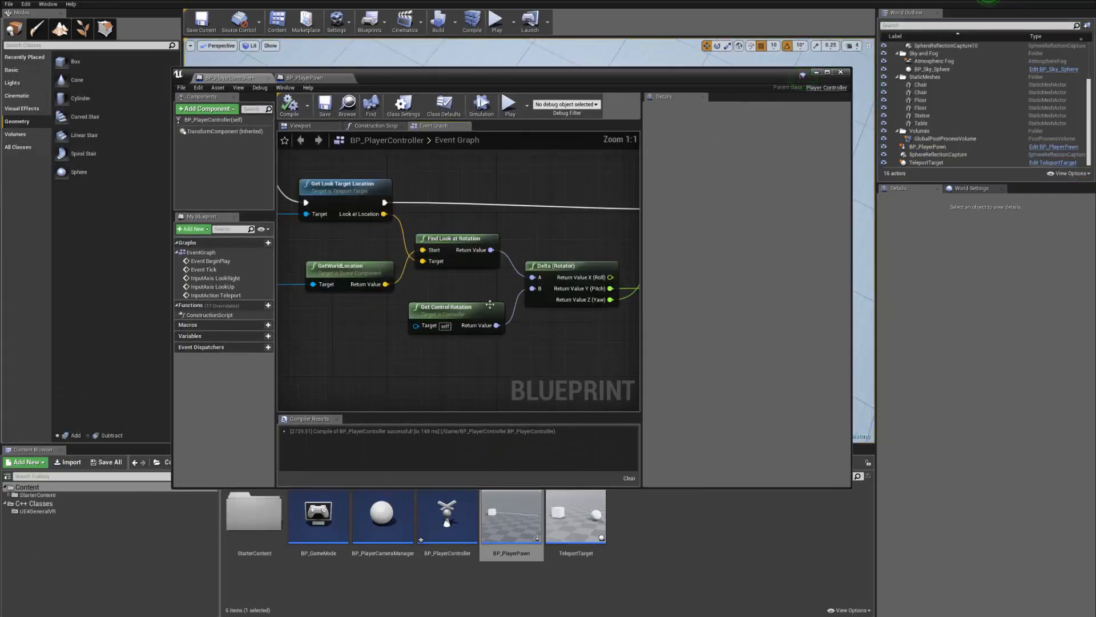
pyautogui.moveTo(490, 304); pyautogui.dragTo(521, 307, button='right')
pyautogui.moveTo(495, 309); pyautogui.dragTo(504, 310)
pyautogui.moveTo(501, 255); pyautogui.dragTo(507, 257, button='right')
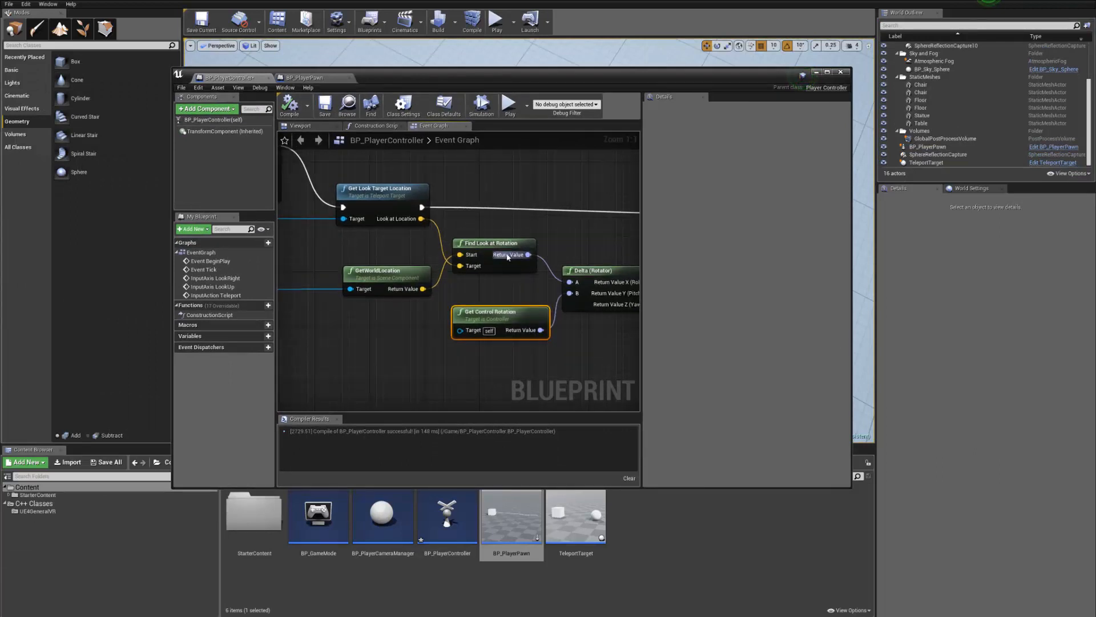
pyautogui.moveTo(502, 245); pyautogui.dragTo(503, 252)
pyautogui.moveTo(565, 246); pyautogui.dragTo(341, 265, button='right')
pyautogui.moveTo(537, 220); pyautogui.dragTo(537, 213)
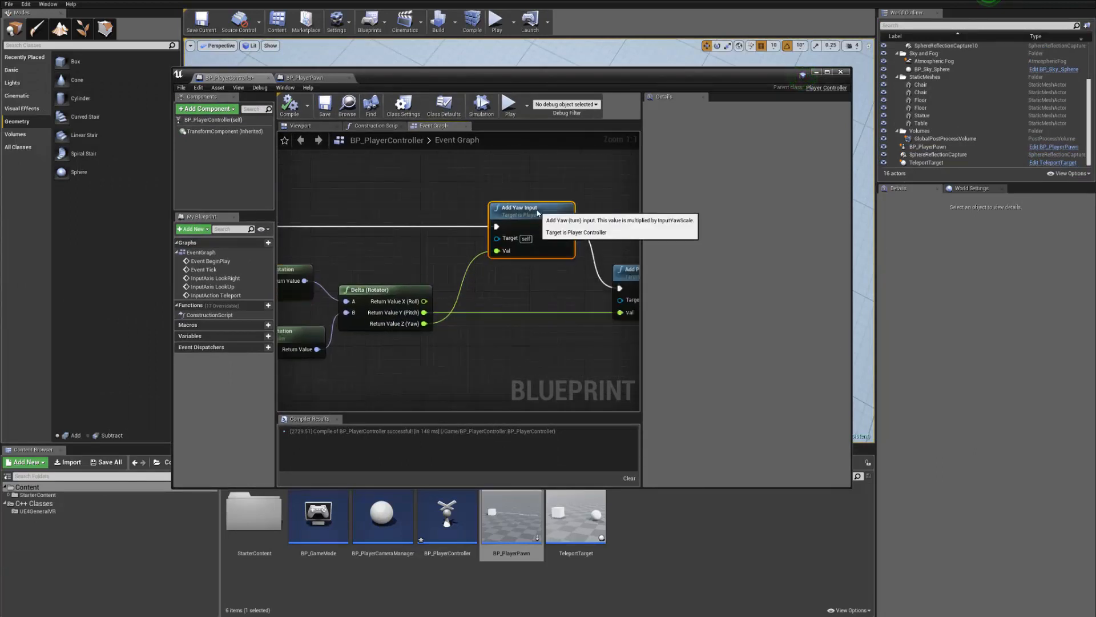
pyautogui.moveTo(427, 254); pyautogui.dragTo(582, 228, button='right')
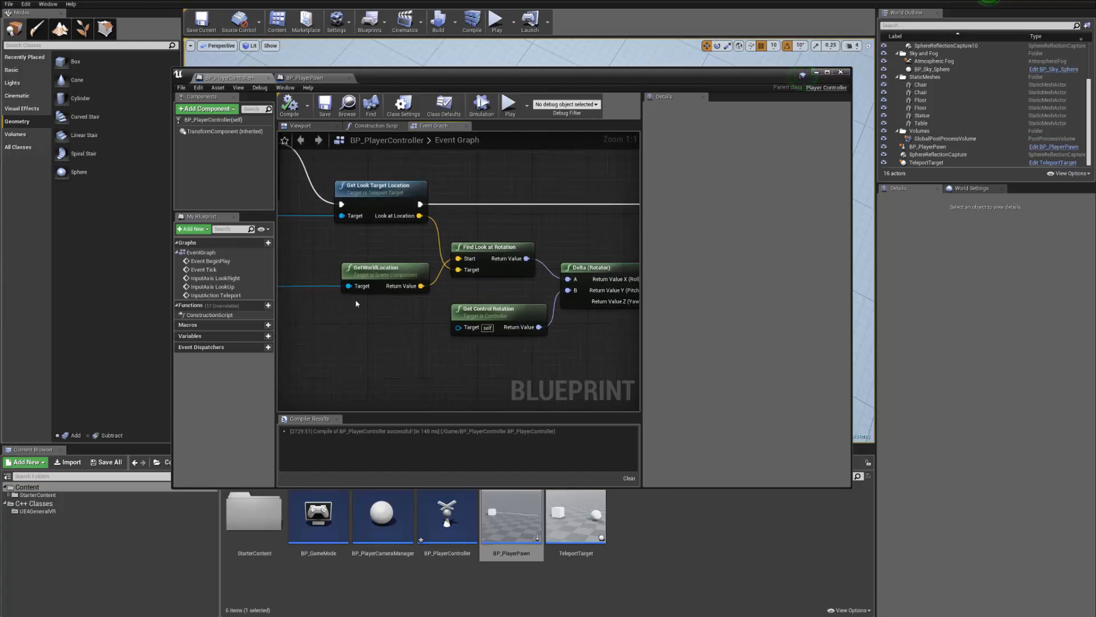
# - Examine the Find Look at Rotation and Get Control Rotation nodes that feed the Delta (Rotator) node
pyautogui.moveTo(502, 317); pyautogui.dragTo(488, 318)
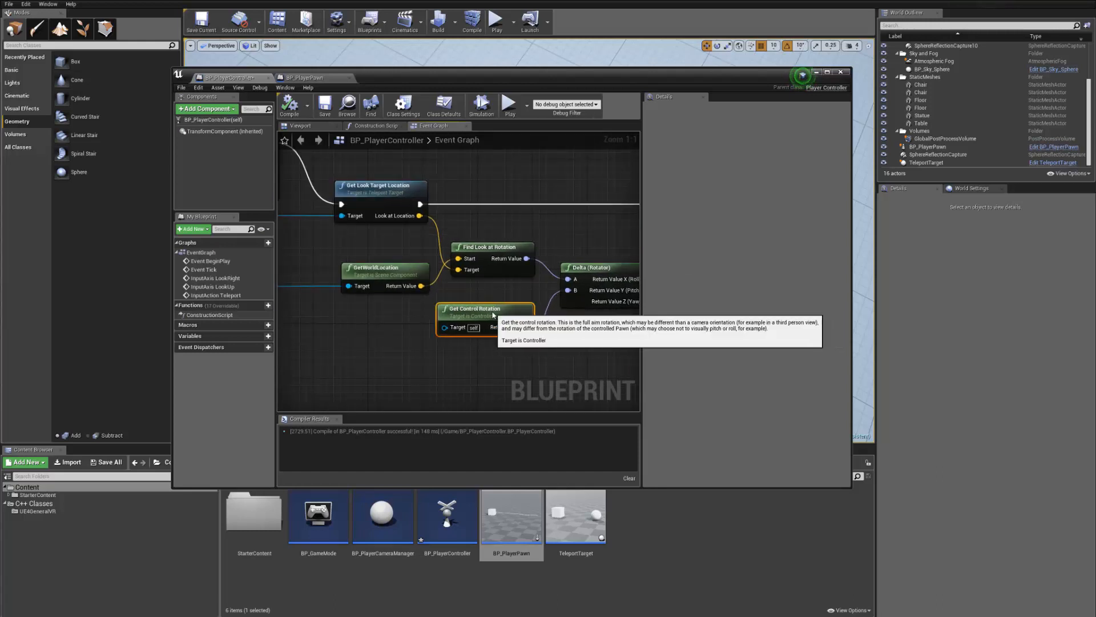
pyautogui.click(489, 246)
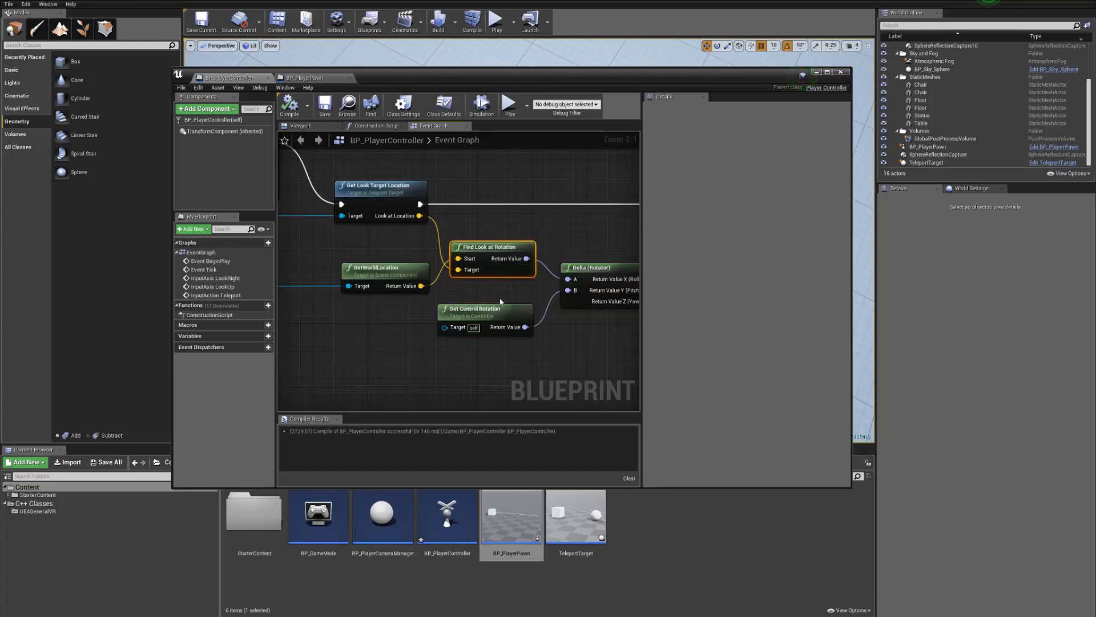
pyautogui.moveTo(495, 309); pyautogui.dragTo(500, 310)
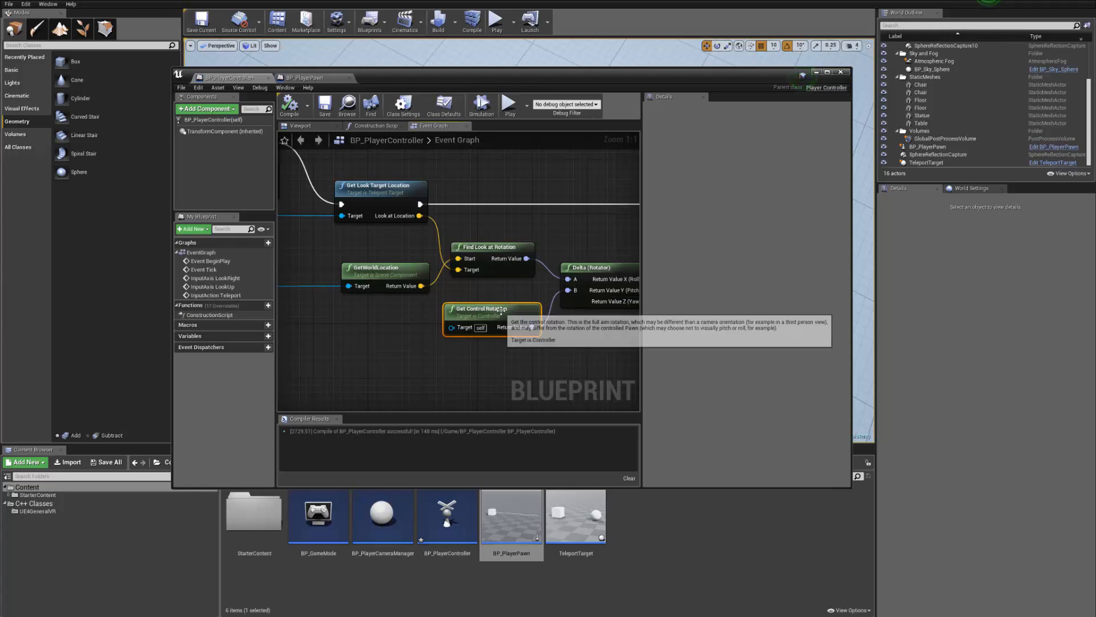
pyautogui.click(497, 269)
pyautogui.click(505, 310)
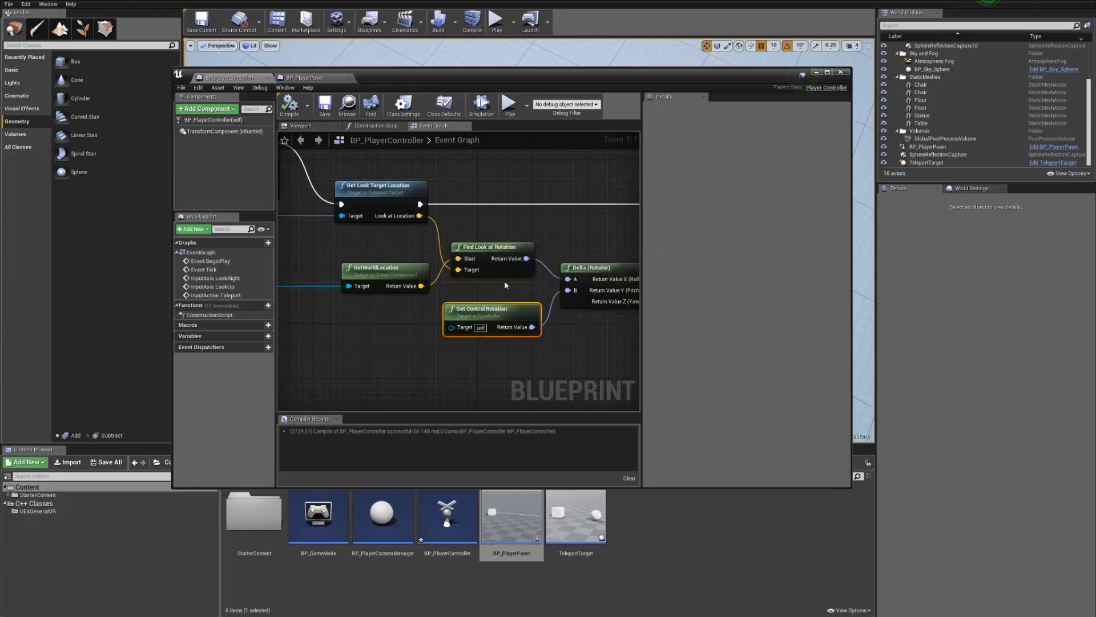
pyautogui.click(506, 273)
pyautogui.click(515, 314)
pyautogui.click(505, 275)
pyautogui.click(510, 314)
pyautogui.click(506, 274)
# - Follow the Delta (Rotator) pitch and yaw outputs to the Add Pitch Input and Add Yaw Input nodes
pyautogui.moveTo(610, 322); pyautogui.dragTo(459, 324, button='right')
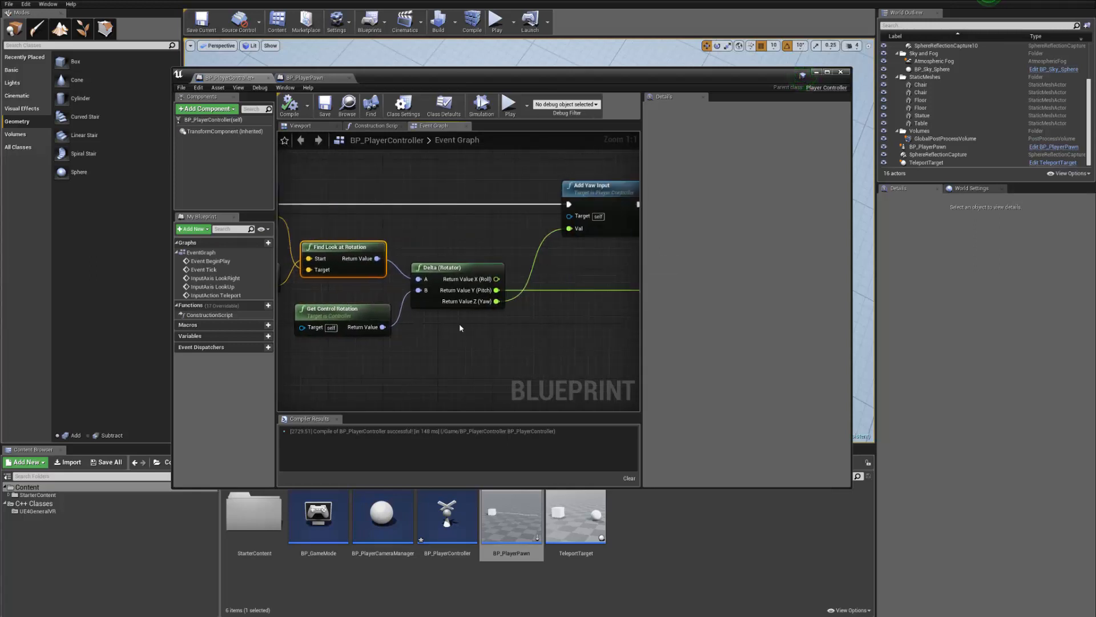
pyautogui.moveTo(543, 332); pyautogui.dragTo(391, 335, button='right')
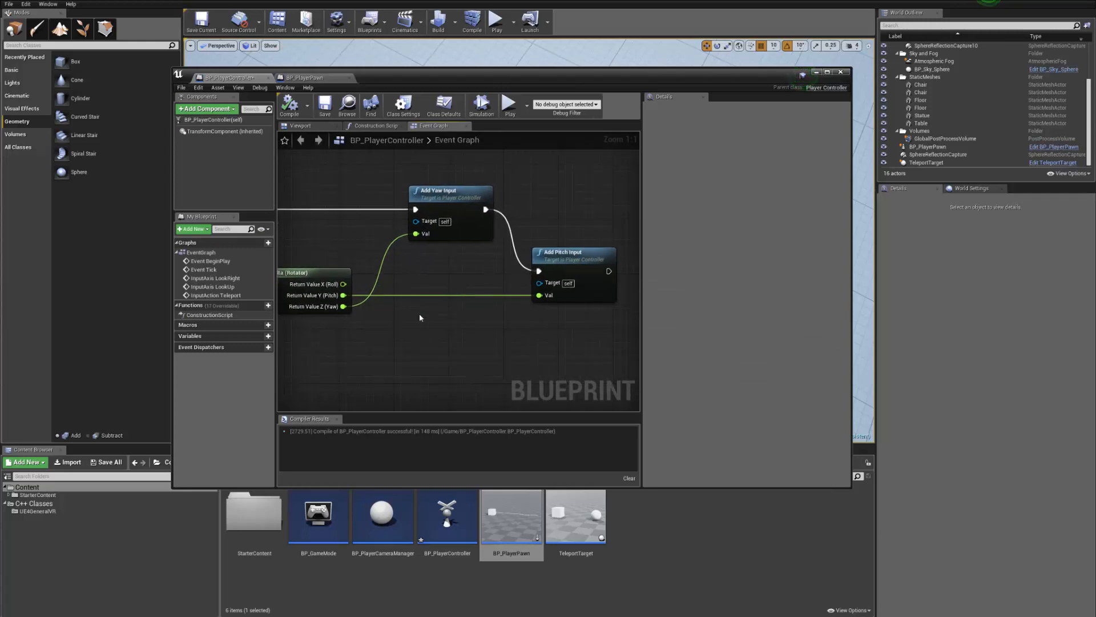
pyautogui.moveTo(541, 239); pyautogui.dragTo(581, 248, button='right')
pyautogui.click(491, 215)
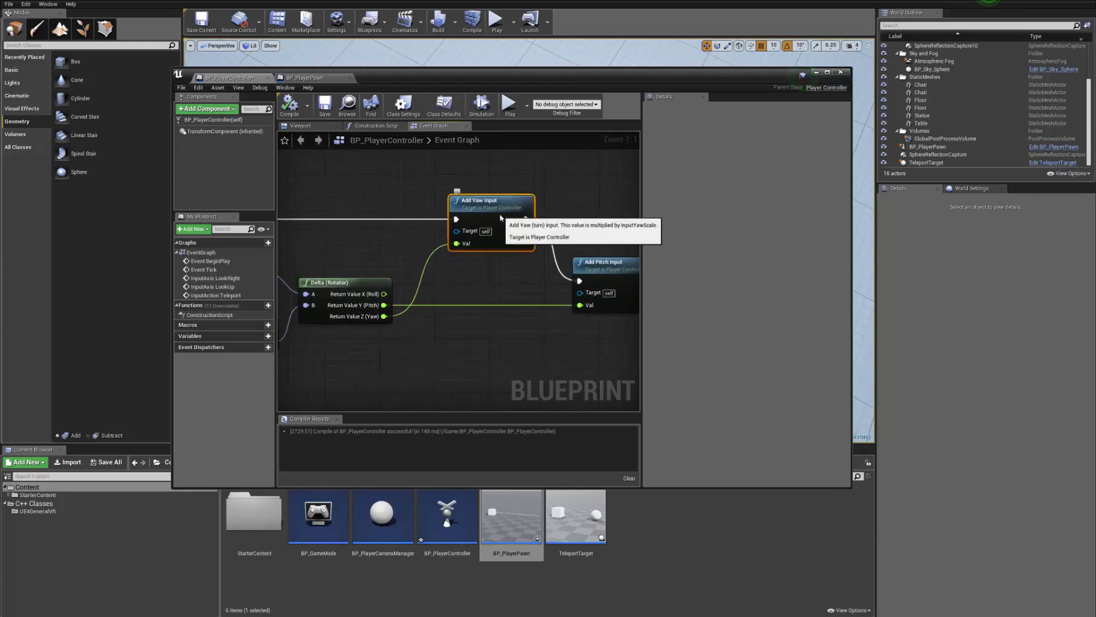
# - Switch to Visual Studio and examine how AddYawInput in PlayerController.cpp uses IsLookInputIgnored, Val and InputYawScale
pyautogui.hotkey('alt', 'Tab')
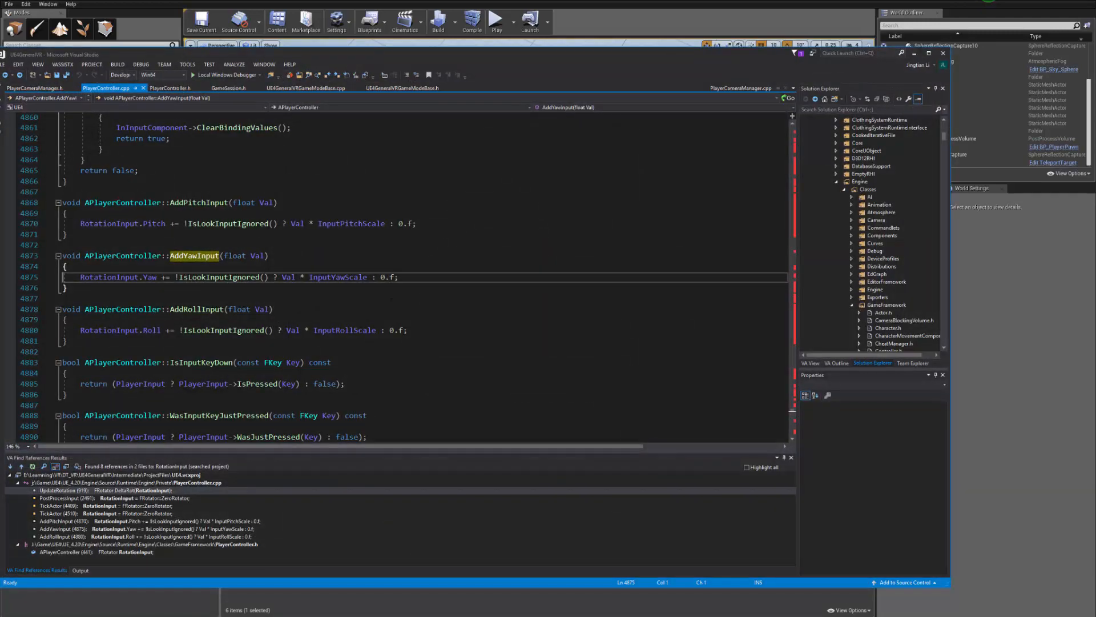
pyautogui.doubleClick(204, 256)
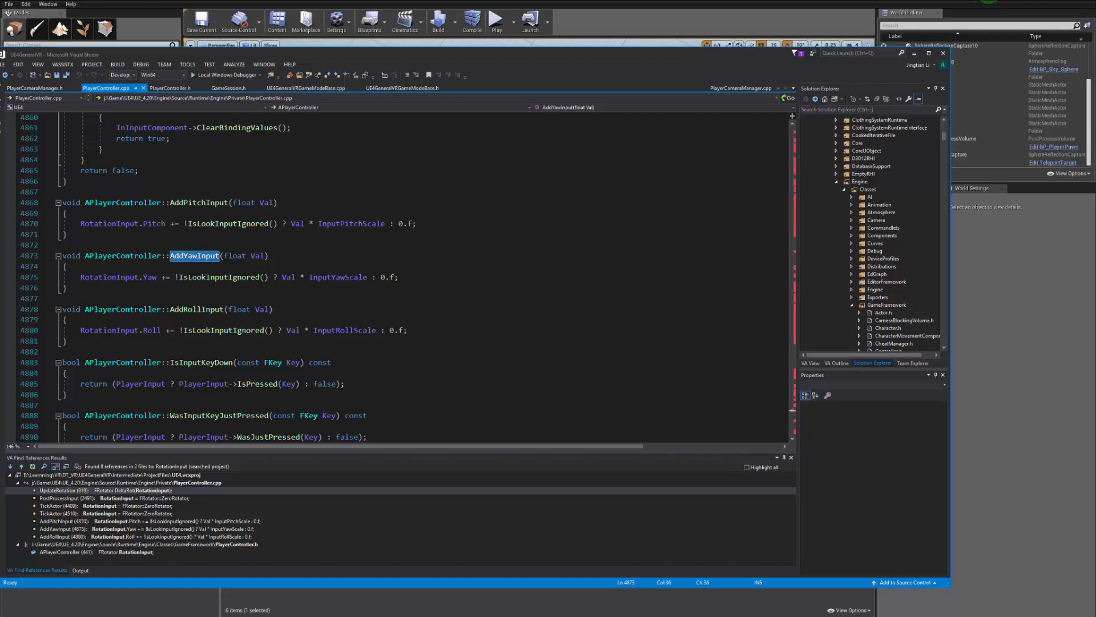
pyautogui.moveTo(296, 278); pyautogui.dragTo(188, 278)
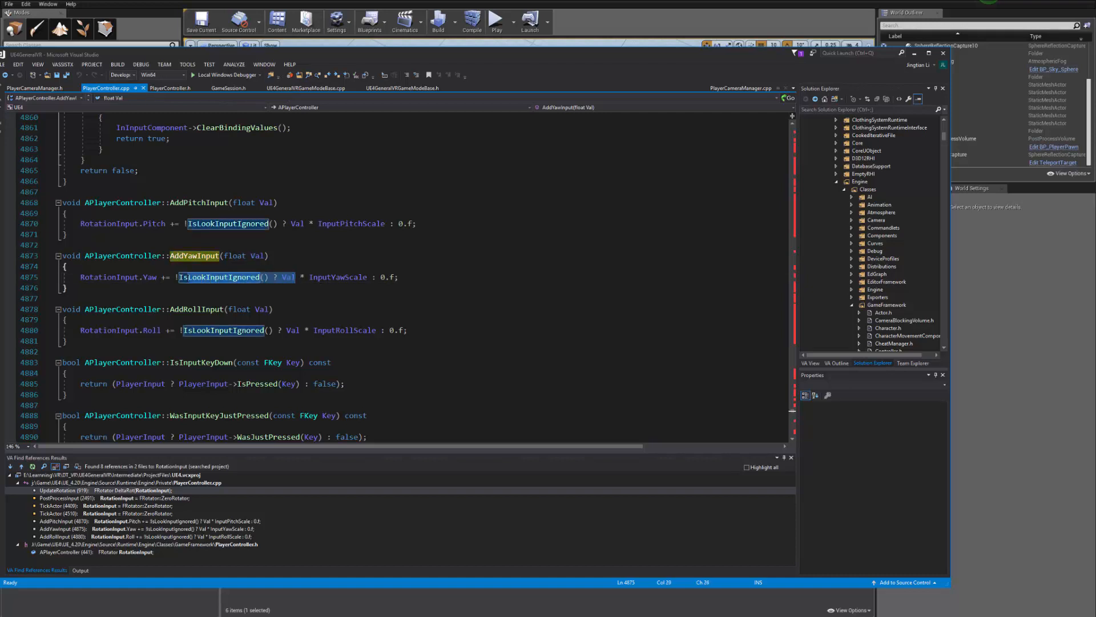
pyautogui.click(220, 289)
pyautogui.doubleClick(219, 278)
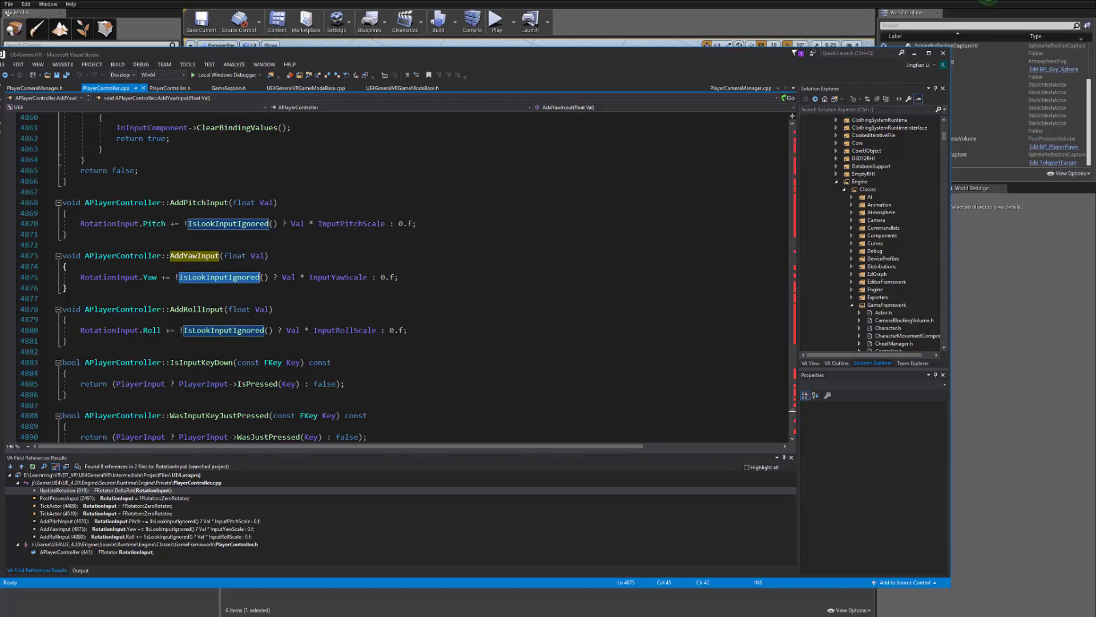
pyautogui.moveTo(308, 277); pyautogui.dragTo(399, 277)
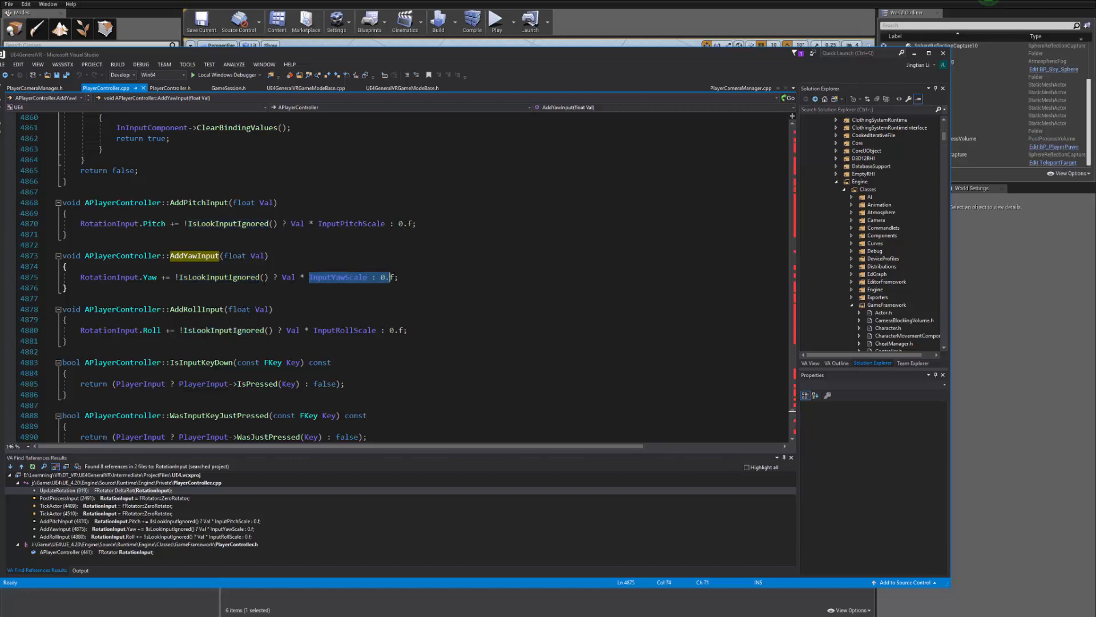
pyautogui.click(316, 290)
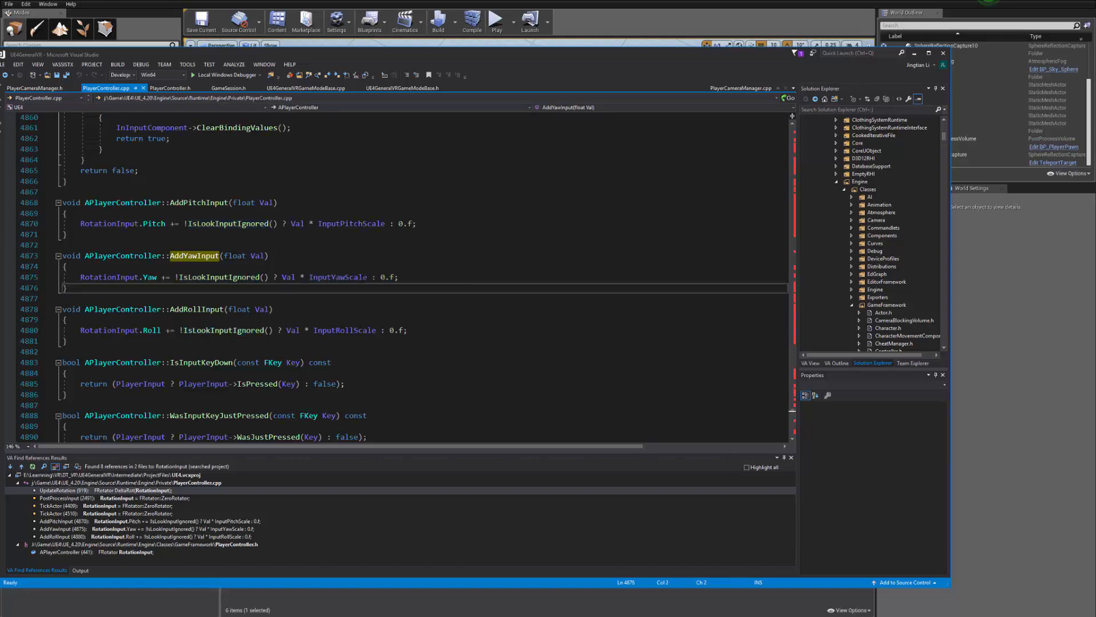
pyautogui.moveTo(368, 278); pyautogui.dragTo(282, 277)
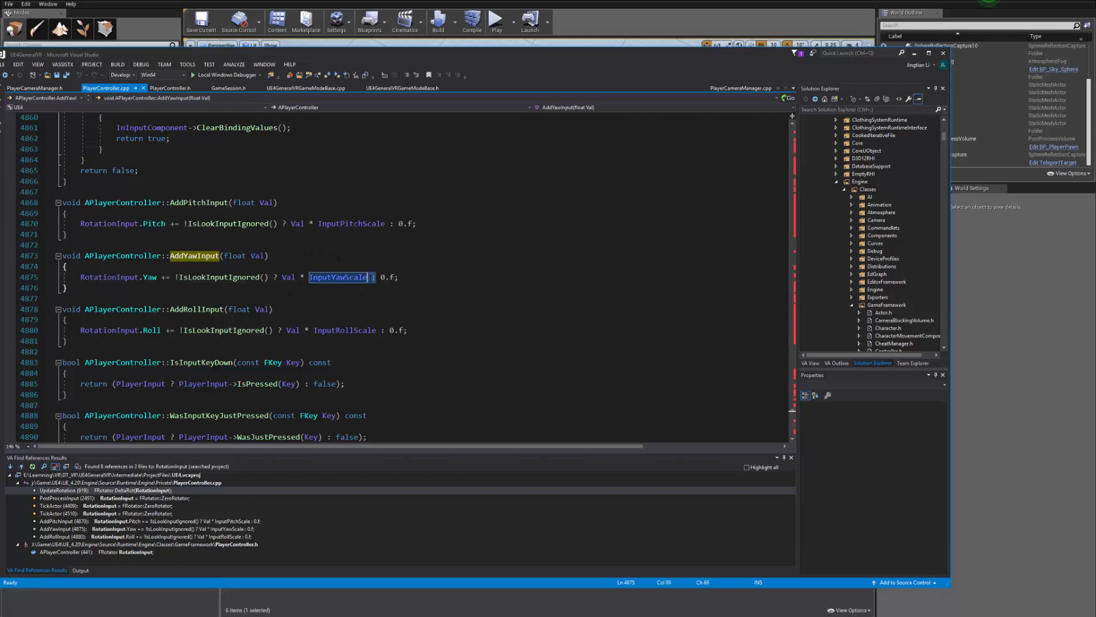
pyautogui.click(288, 289)
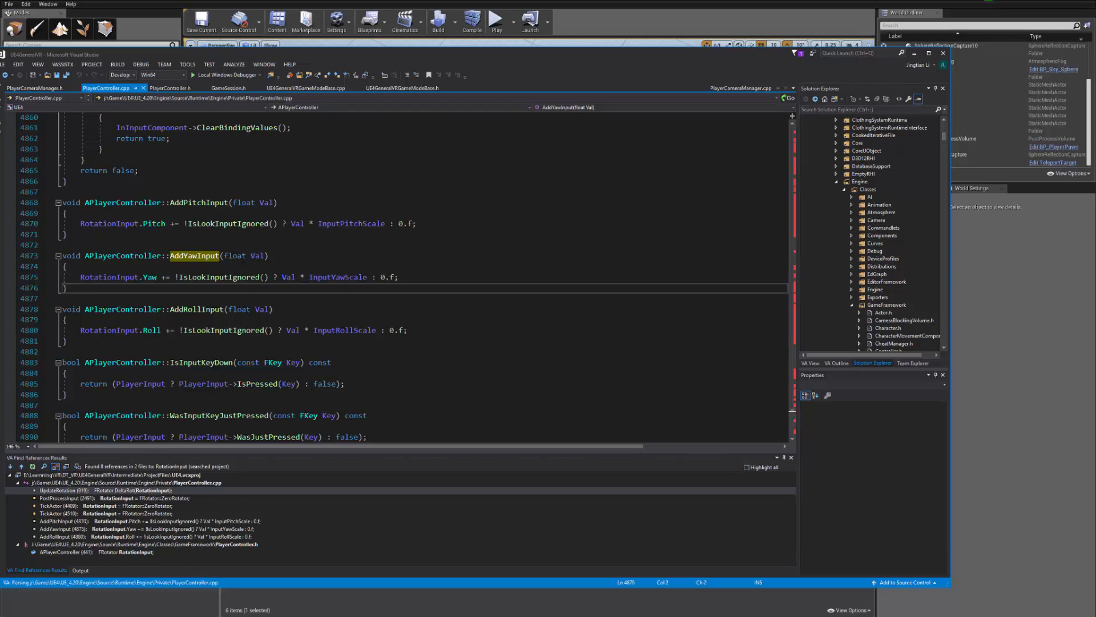
pyautogui.doubleClick(337, 277)
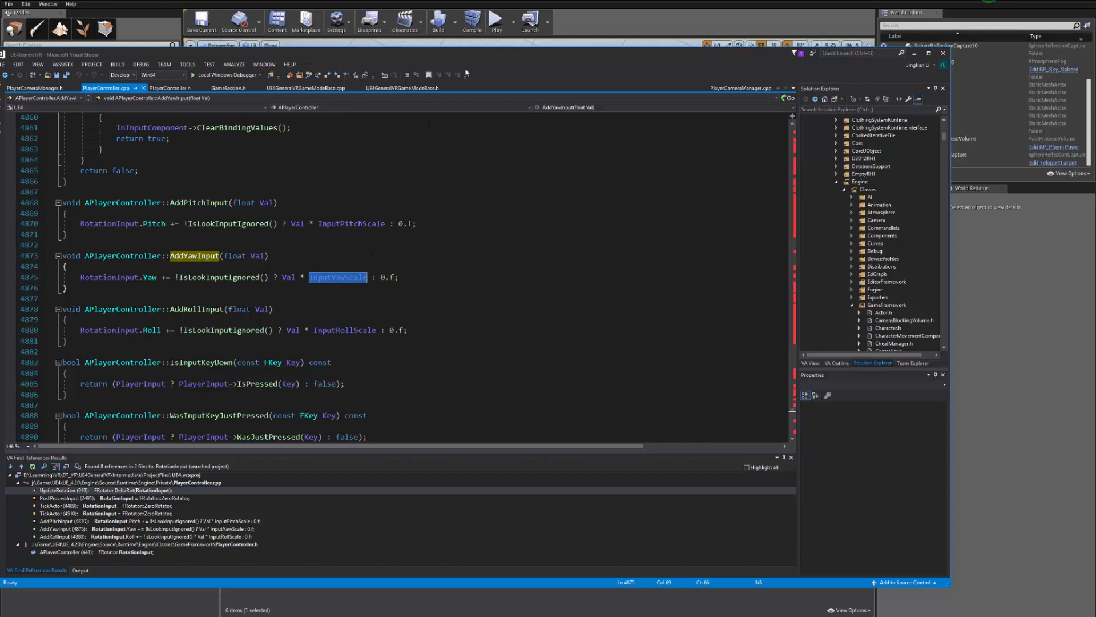
# - Move the code window aside and inspect the multiplication of Val by InputYawScale in AddYawInput
pyautogui.moveTo(517, 57)
pyautogui.mouseDown()
pyautogui.moveTo(588, 61)
pyautogui.moveTo(528, 58)
pyautogui.mouseUp()
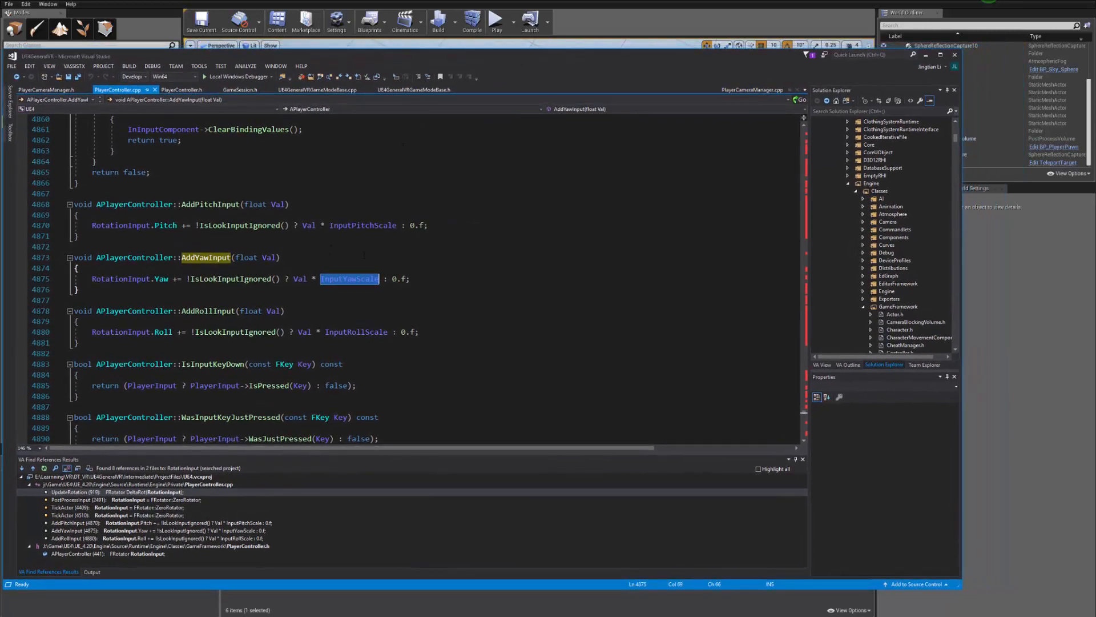
pyautogui.moveTo(649, 57); pyautogui.dragTo(386, 138)
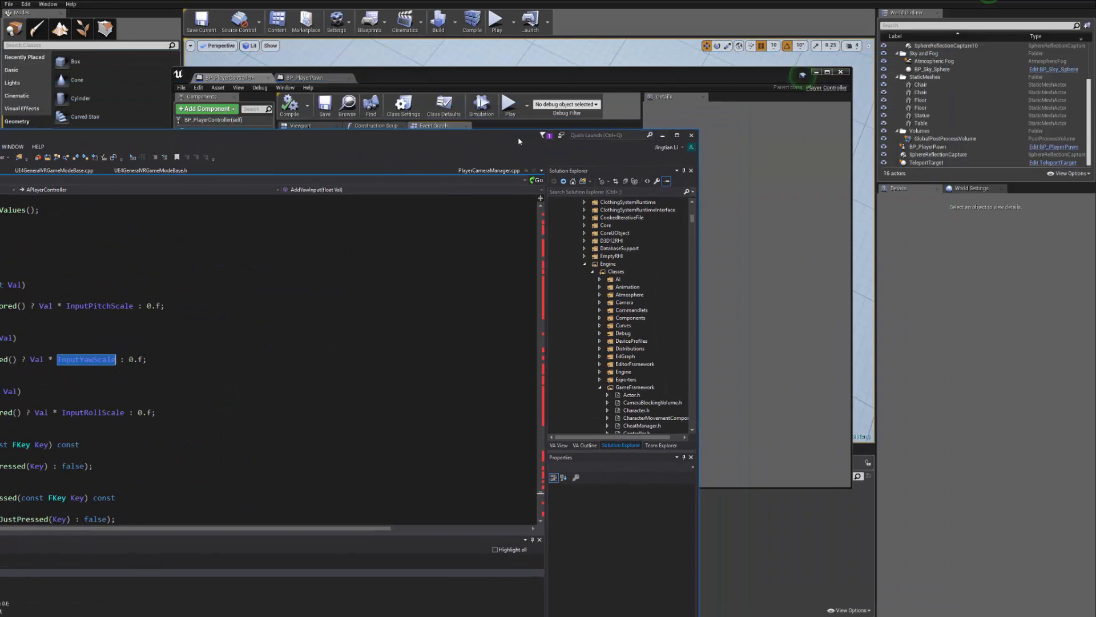
pyautogui.moveTo(519, 135); pyautogui.dragTo(743, 88)
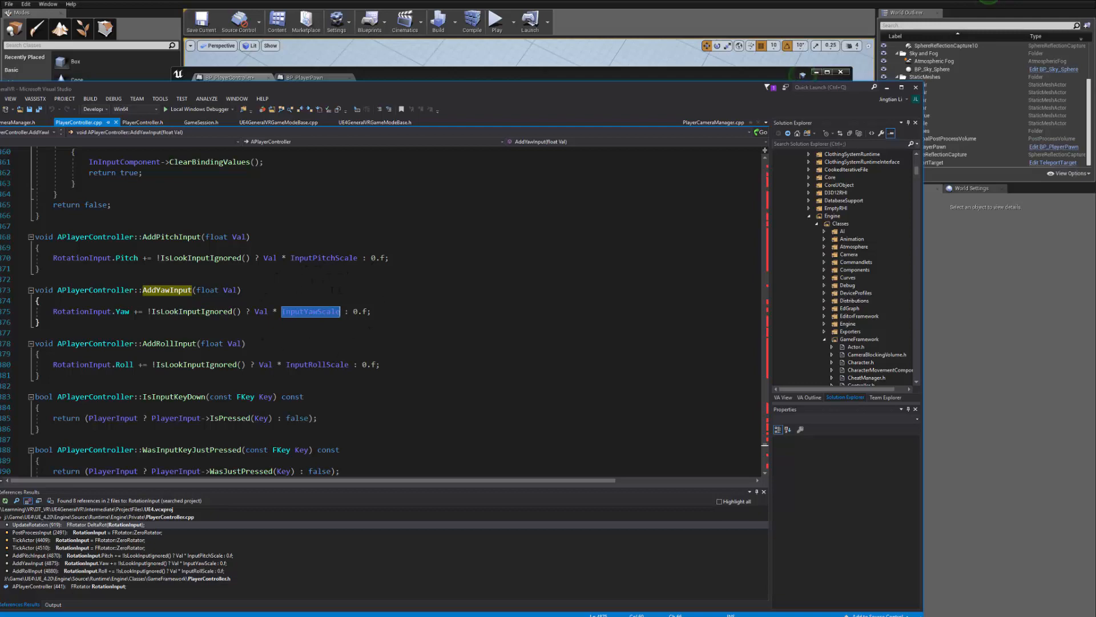
pyautogui.moveTo(616, 87); pyautogui.dragTo(497, 92)
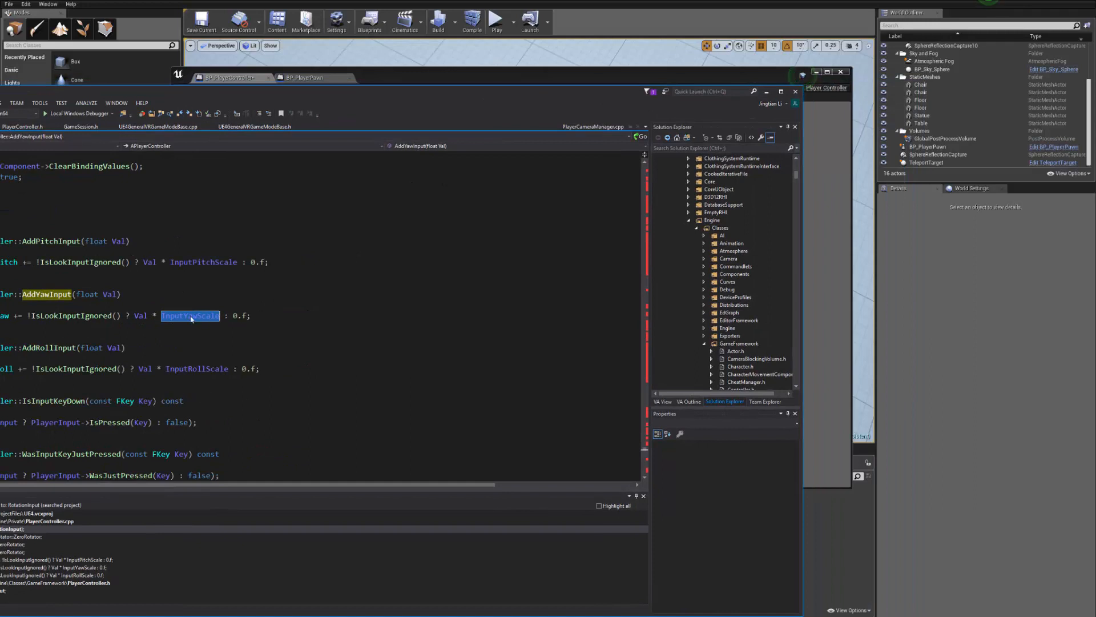
pyautogui.doubleClick(141, 315)
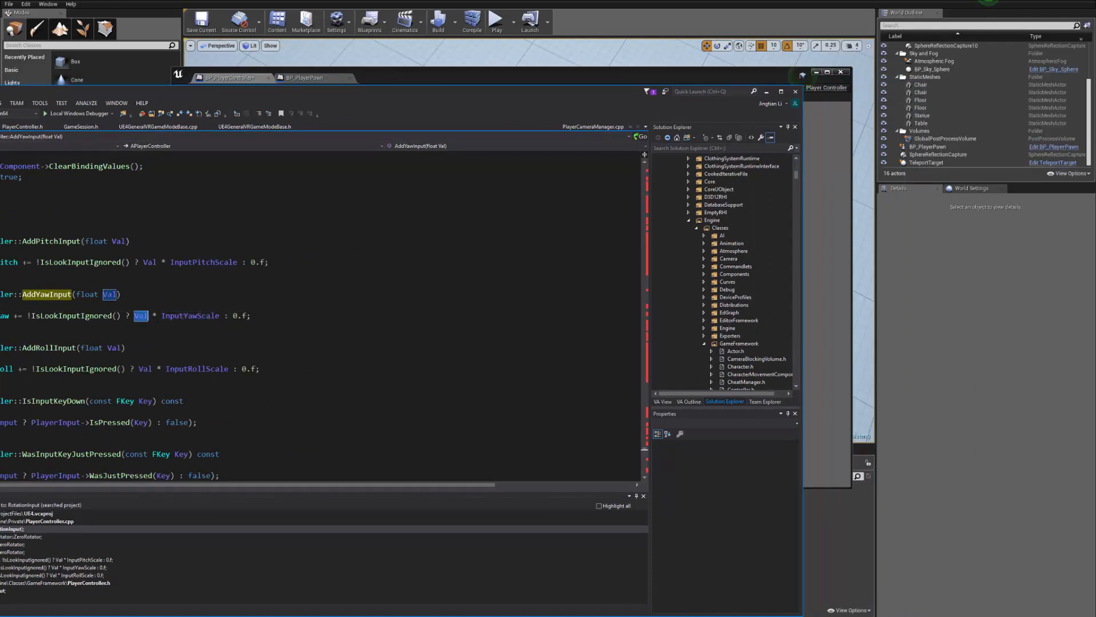
pyautogui.doubleClick(187, 316)
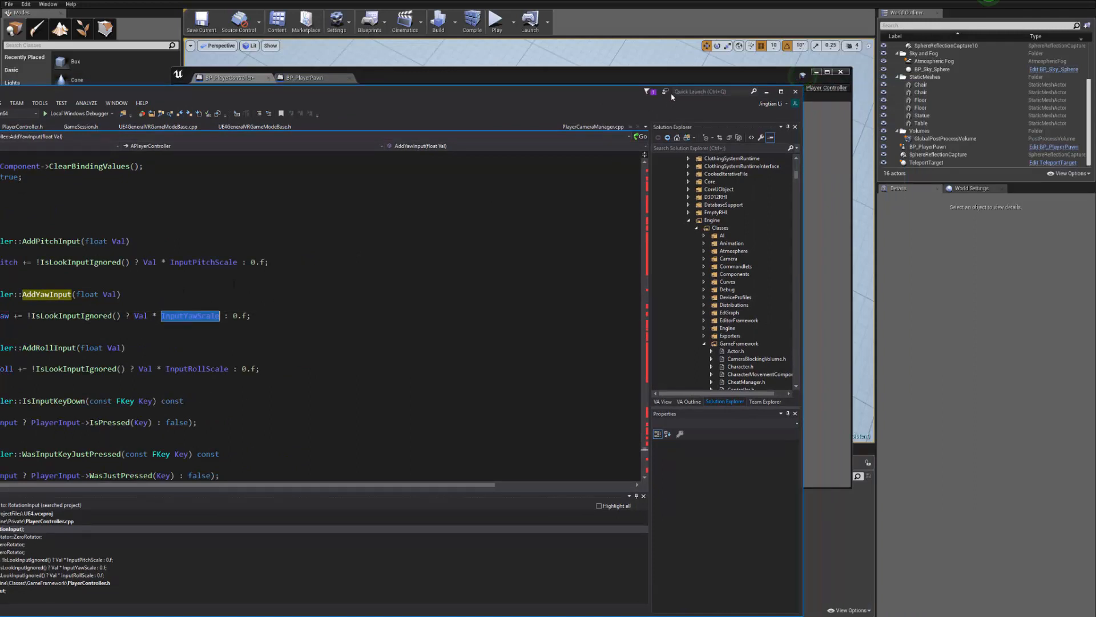
# - Return to the BP_PlayerController Blueprint in Unreal Editor and check the controller's default Input Yaw Scale
pyautogui.moveTo(673, 96); pyautogui.dragTo(509, 119)
pyautogui.click(592, 116)
pyautogui.moveTo(454, 297); pyautogui.dragTo(354, 322, button='right')
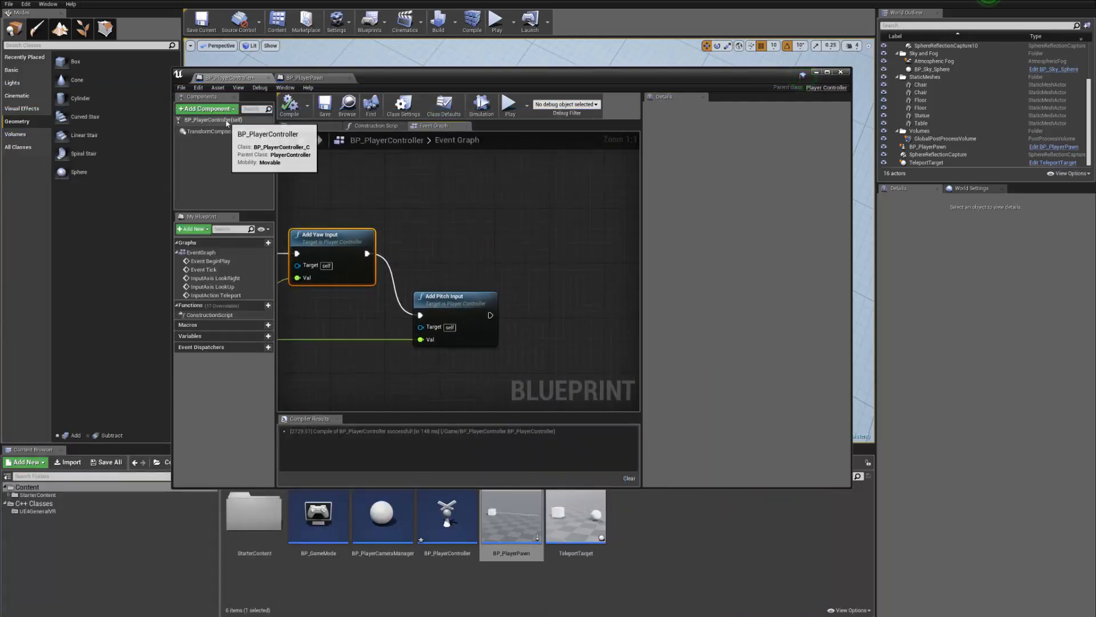
pyautogui.click(214, 120)
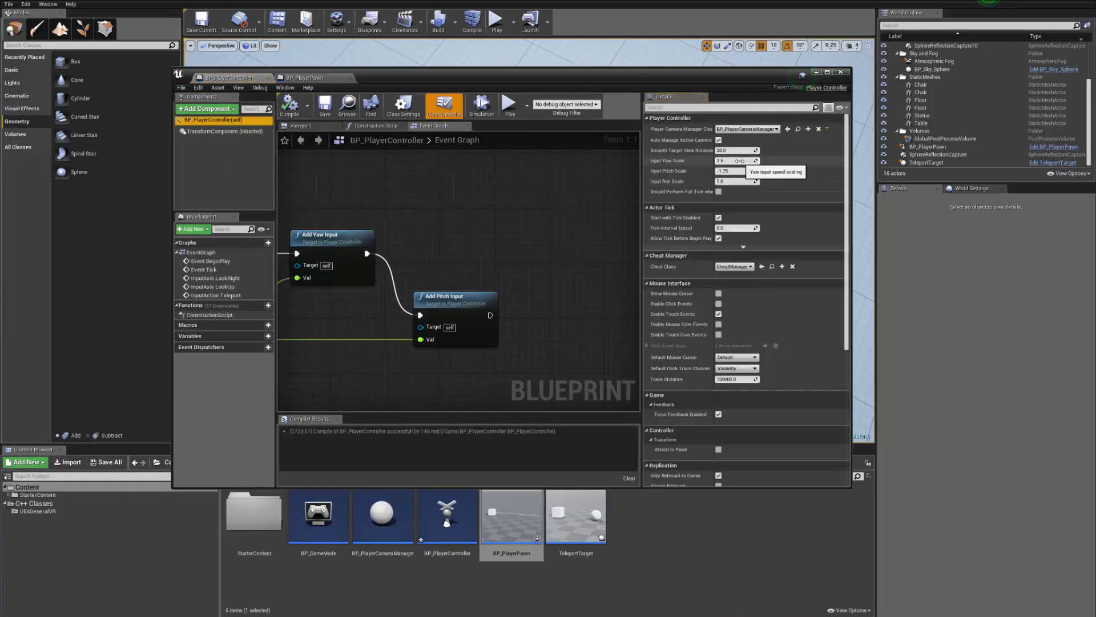
# - Add a float division node fed by the yaw output of the Delta (Rotator) node
pyautogui.moveTo(386, 257); pyautogui.dragTo(535, 244, button='right')
pyautogui.rightClick(472, 279)
pyautogui.moveTo(373, 337); pyautogui.dragTo(404, 361)
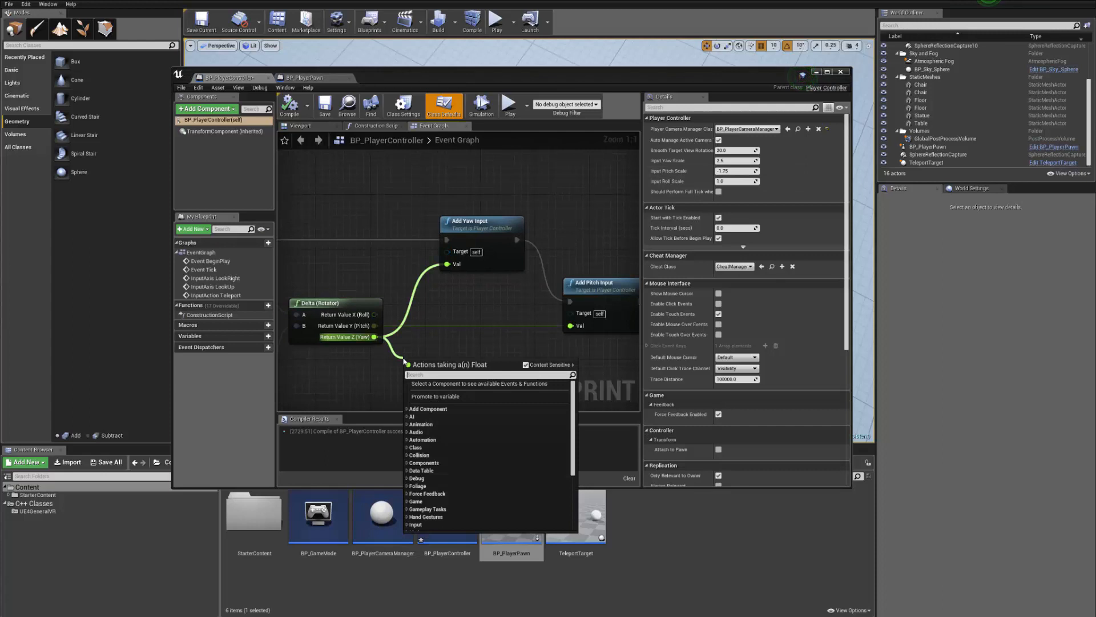
pyautogui.write('/')
pyautogui.press('Up')
pyautogui.press('Up')
pyautogui.press('Return')
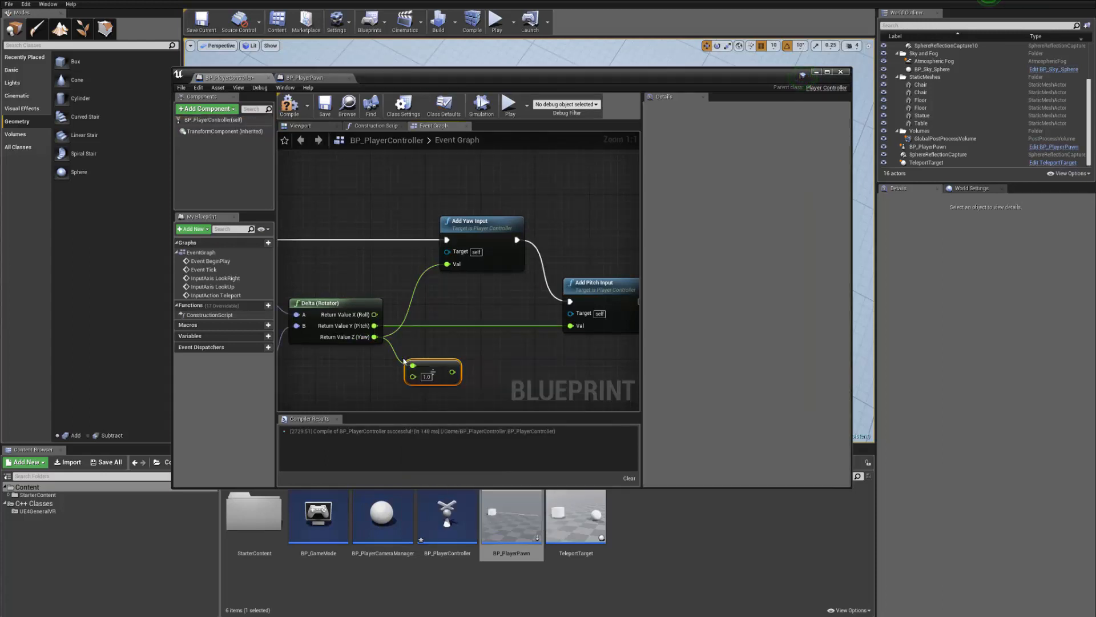
# - Add a Get Input Yaw Scale node just below the division node and check the controller's default input scales
pyautogui.moveTo(404, 354); pyautogui.dragTo(441, 298, button='right')
pyautogui.rightClick(387, 332)
pyautogui.write('get')
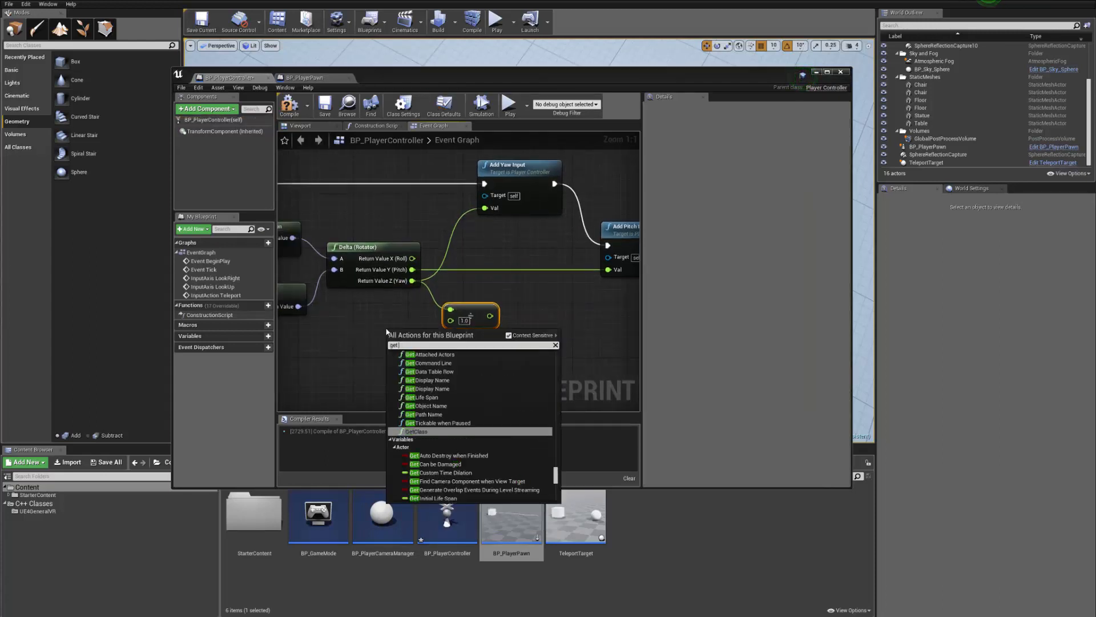
pyautogui.write(' yaw')
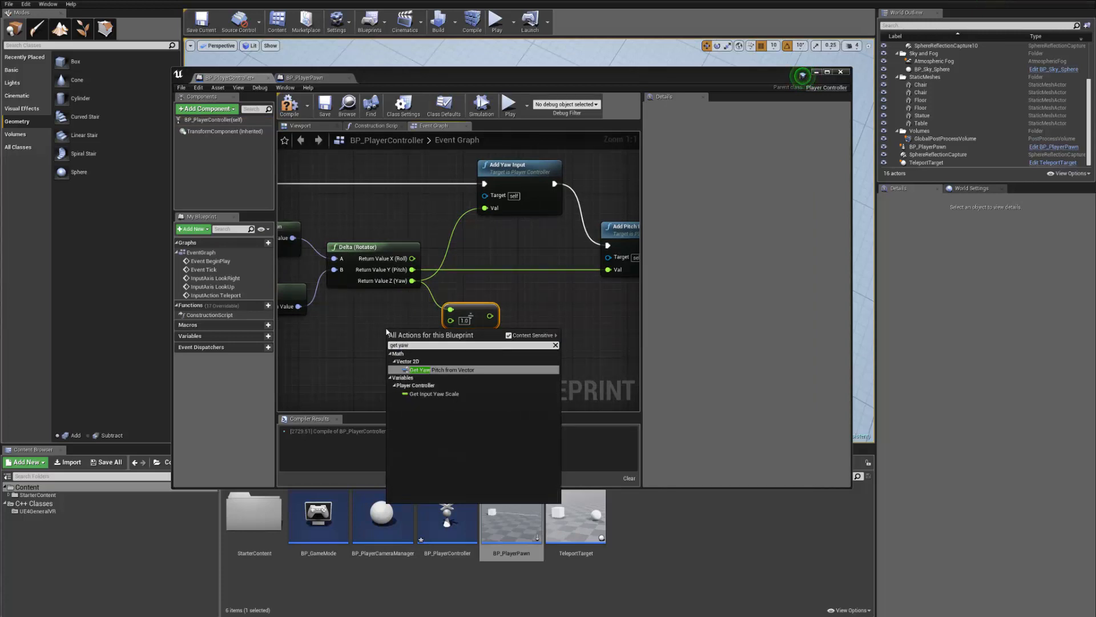
pyautogui.press('Down')
pyautogui.press('Up')
pyautogui.press('Down')
pyautogui.press('Return')
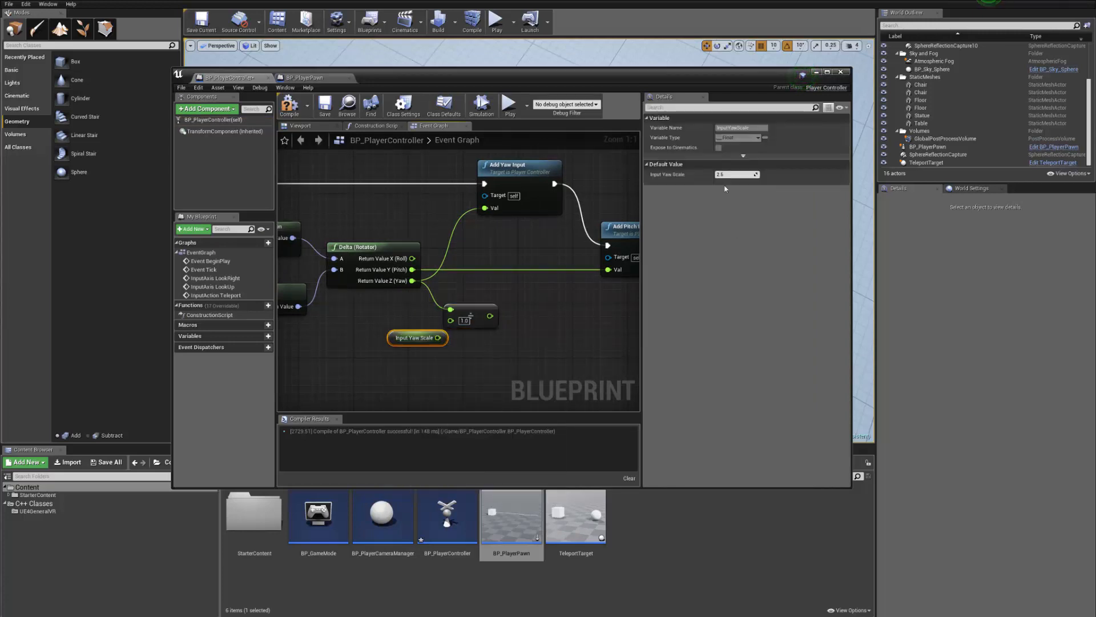
pyautogui.moveTo(407, 338); pyautogui.dragTo(394, 344)
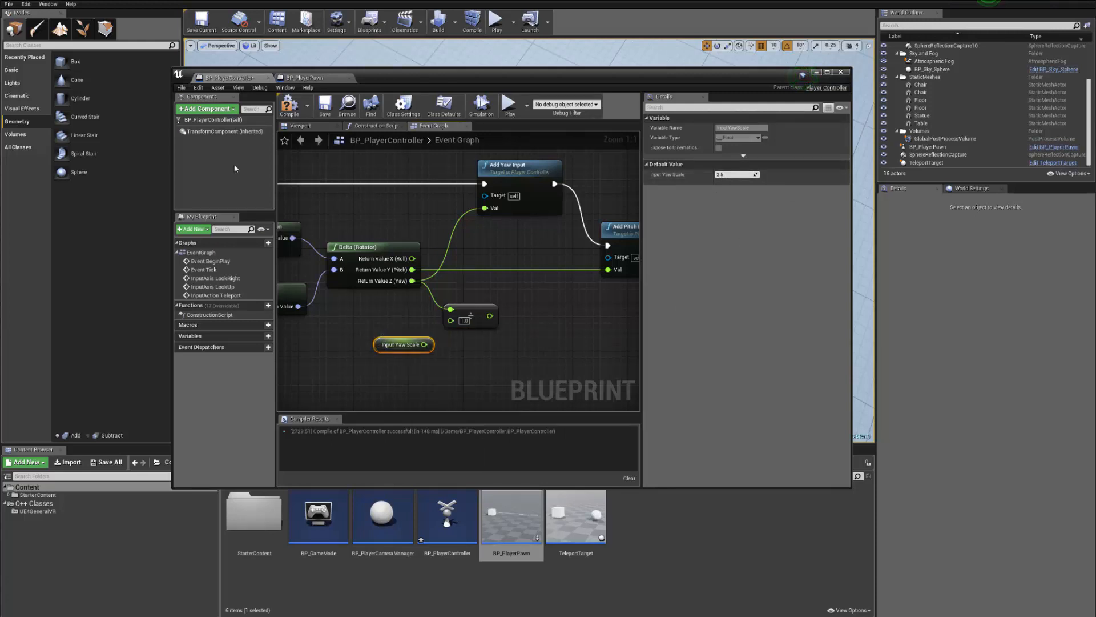
pyautogui.click(213, 120)
pyautogui.click(491, 351)
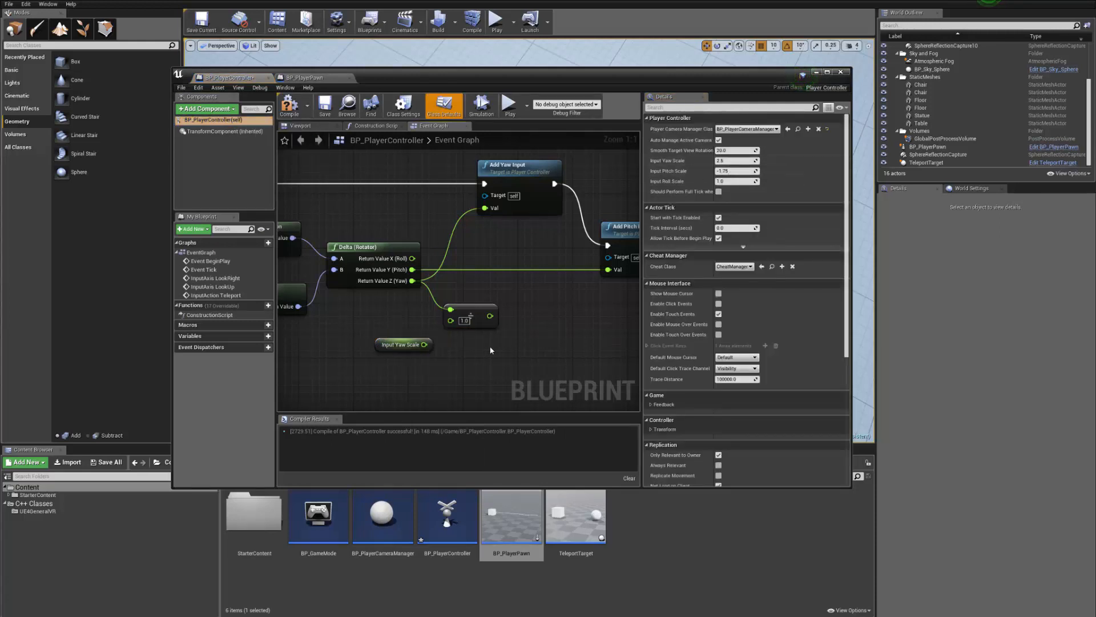
# - Divide the delta yaw by Input Yaw Scale, feed the result into Add Yaw Input's Val, and space out the yaw and pitch input nodes
pyautogui.moveTo(424, 345); pyautogui.dragTo(492, 210)
pyautogui.moveTo(475, 309); pyautogui.dragTo(488, 247)
pyautogui.moveTo(557, 311); pyautogui.dragTo(475, 316, button='right')
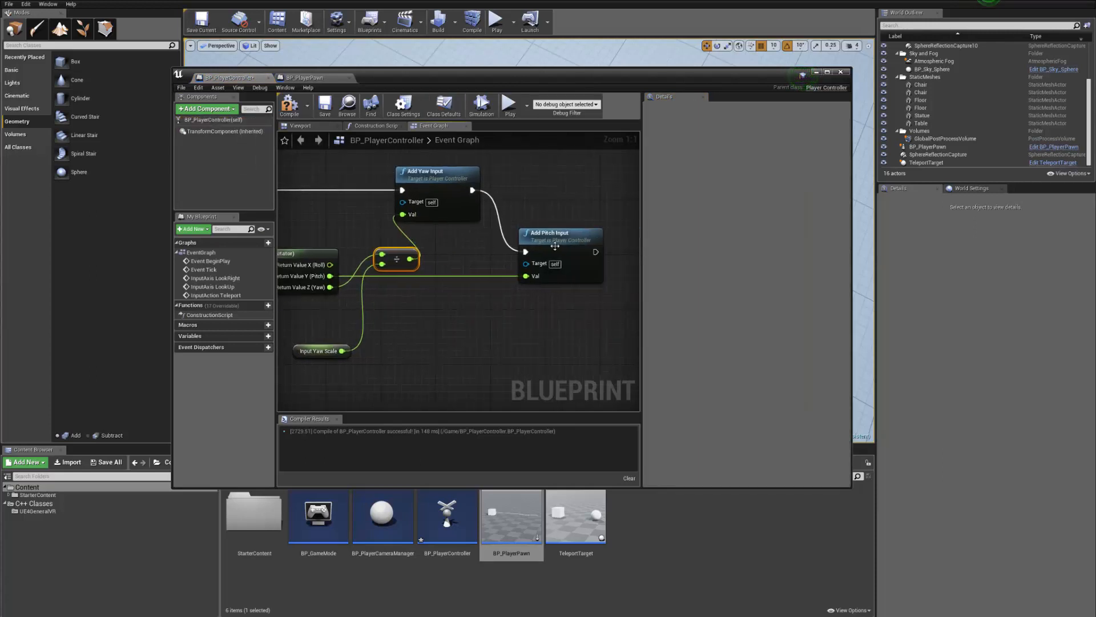
pyautogui.moveTo(555, 245); pyautogui.dragTo(562, 245)
pyautogui.moveTo(443, 190); pyautogui.dragTo(477, 190)
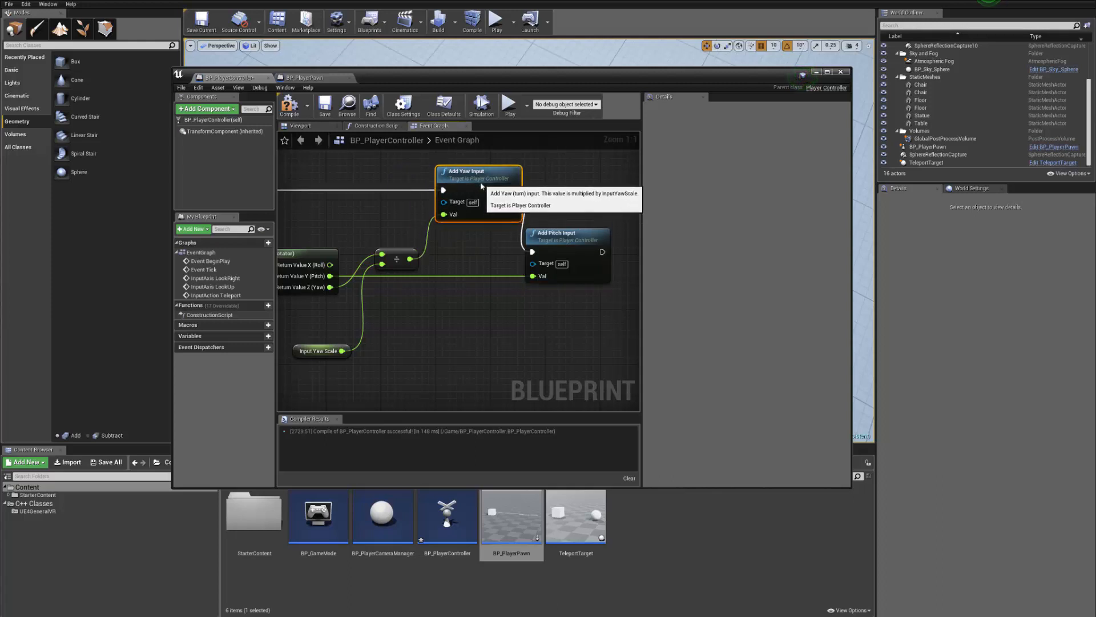
pyautogui.moveTo(553, 241); pyautogui.dragTo(566, 241)
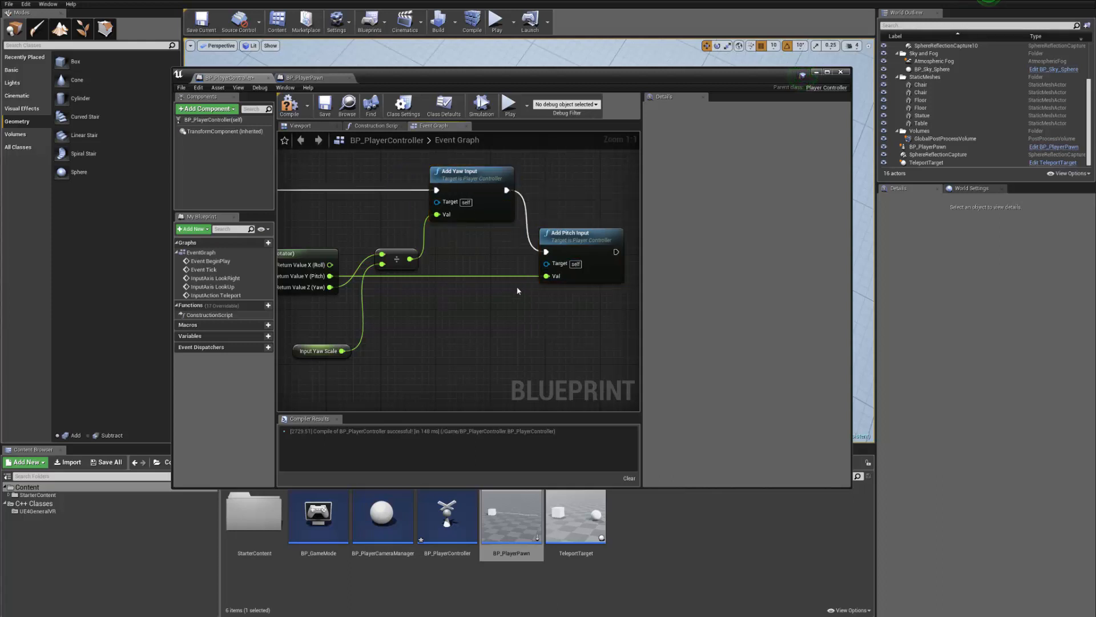
# - Add a float division node fed by the pitch output of the Delta (Rotator) node
pyautogui.moveTo(331, 277); pyautogui.dragTo(448, 309)
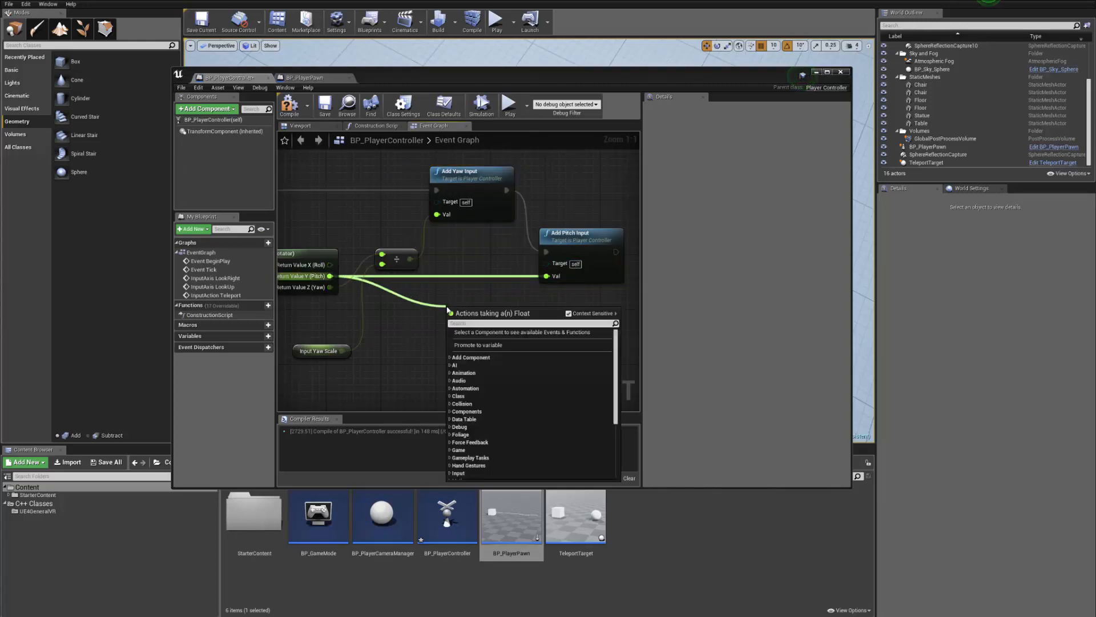
pyautogui.write('/')
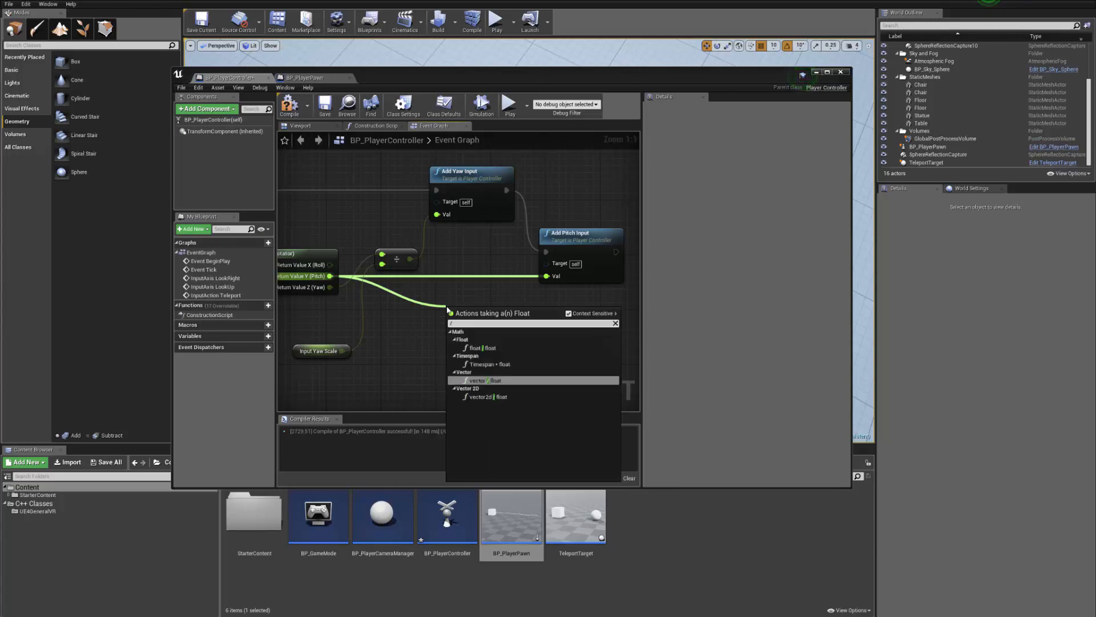
pyautogui.press('Up')
pyautogui.press('Up')
pyautogui.press('Return')
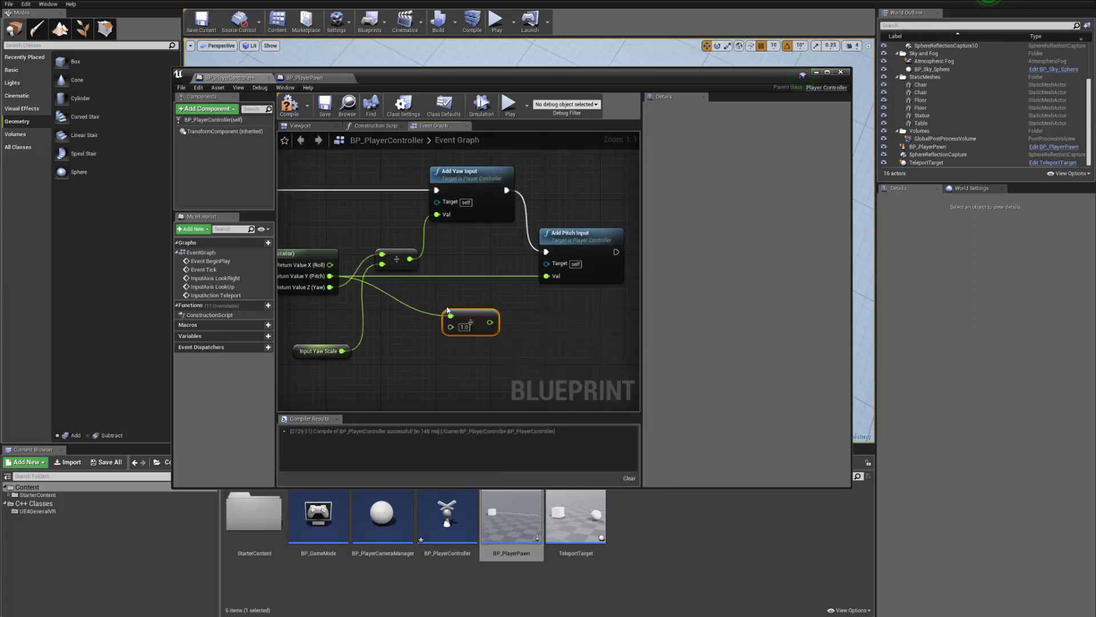
# - Add a Get Input Pitch Scale node and connect it as the divisor of the pitch division
pyautogui.rightClick(396, 399)
pyautogui.write('input')
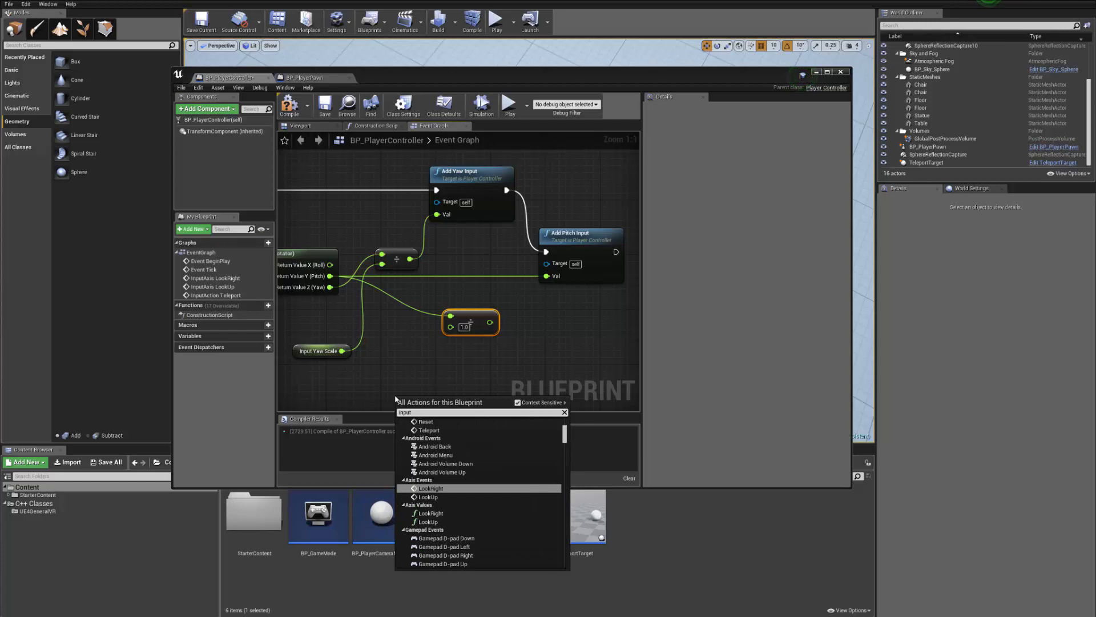
pyautogui.write(' pitch')
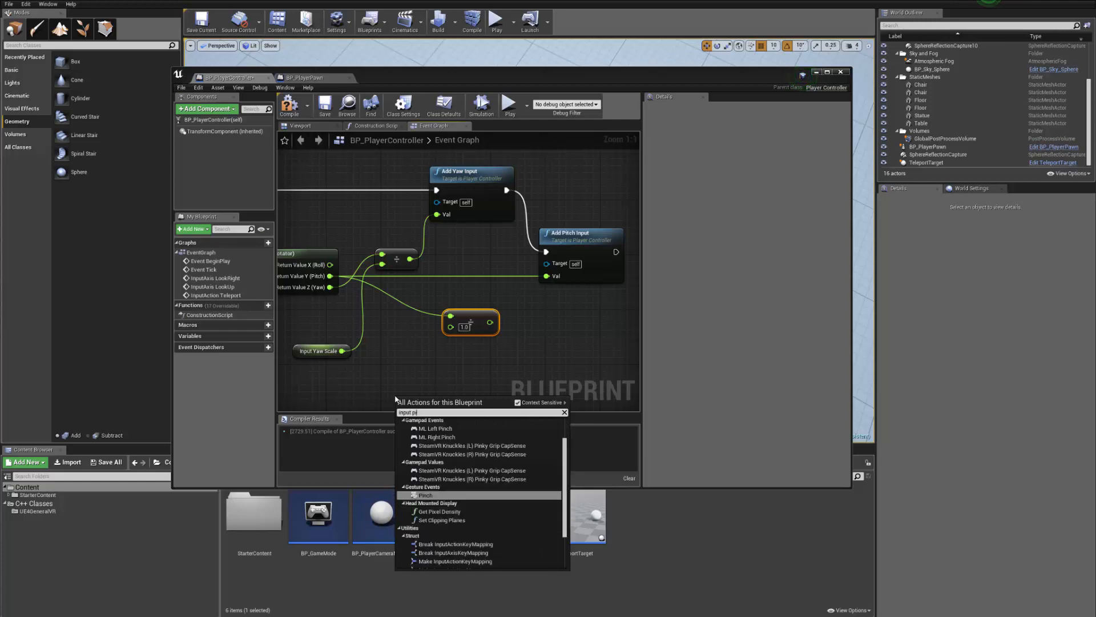
pyautogui.press('Up')
pyautogui.press('Up')
pyautogui.press('Return')
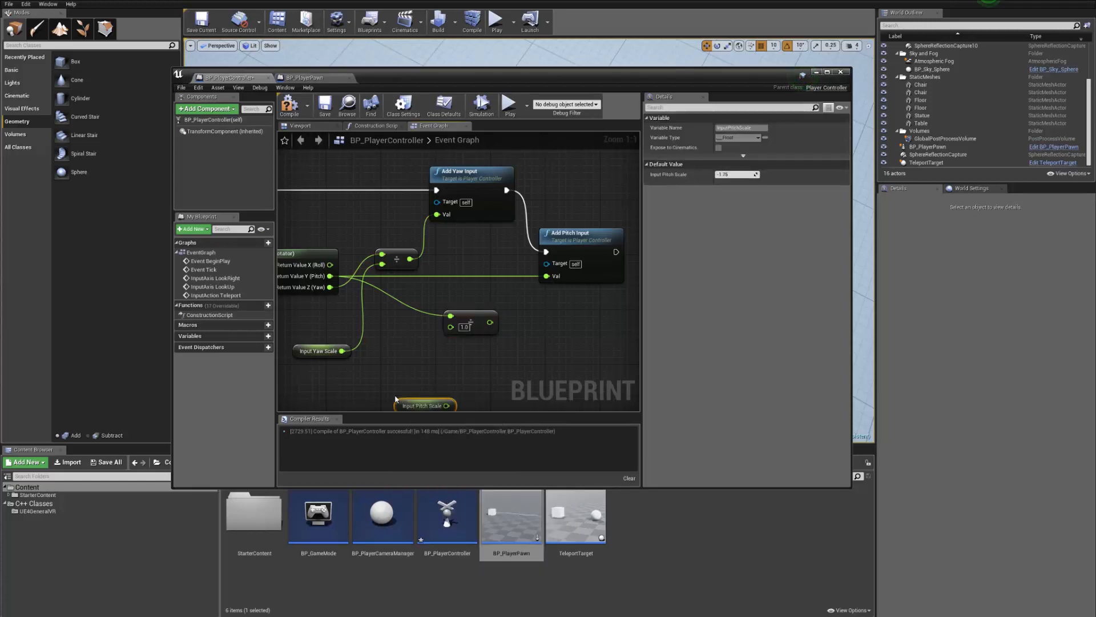
pyautogui.moveTo(446, 405); pyautogui.dragTo(450, 289)
pyautogui.moveTo(432, 363); pyautogui.dragTo(392, 336)
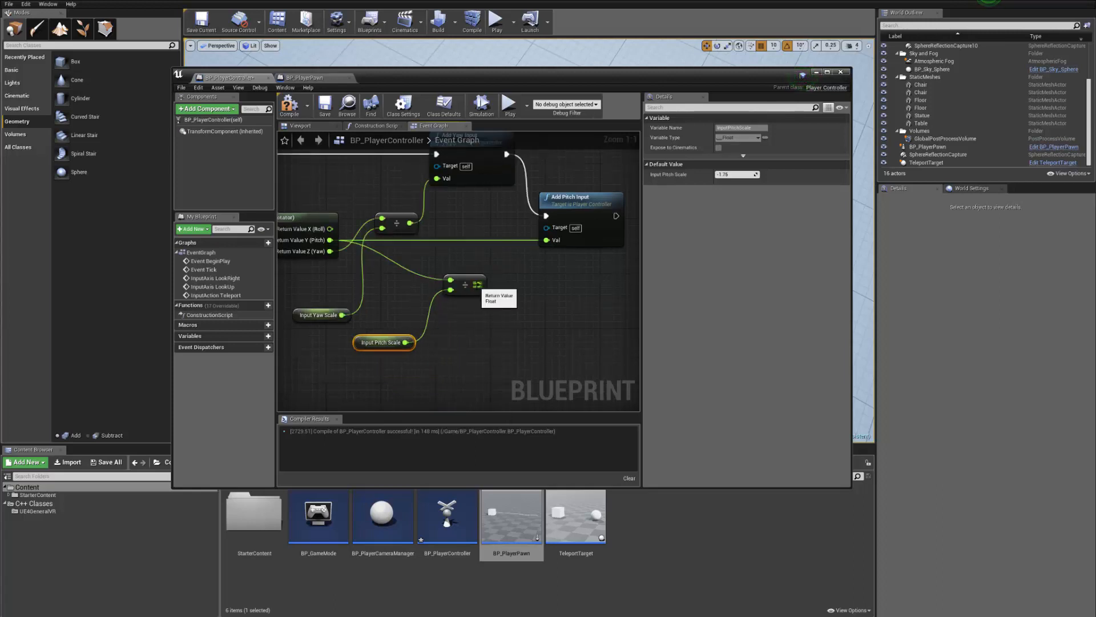
# - Feed the pitch division result into the Val input of Add Pitch Input and shift that node slightly away
pyautogui.moveTo(478, 283); pyautogui.dragTo(548, 247)
pyautogui.moveTo(548, 247); pyautogui.dragTo(543, 292, button='right')
pyautogui.moveTo(574, 263); pyautogui.dragTo(592, 262)
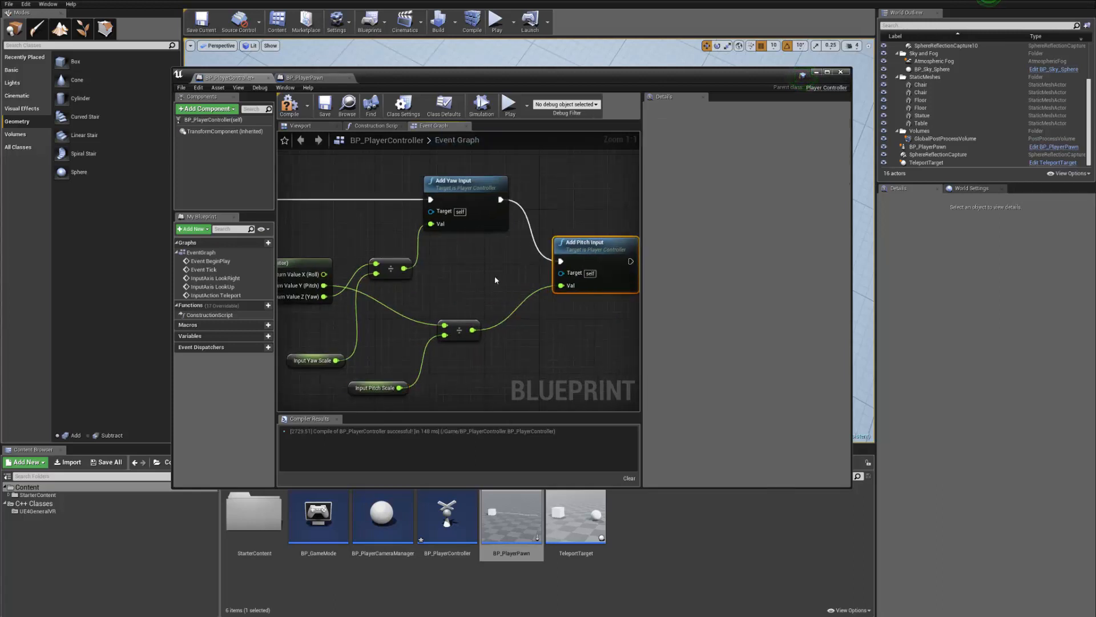
# - Tidy the layout of the yaw division, Input Yaw Scale and Add Yaw Input nodes, and compile the BP_PlayerController Blueprint
pyautogui.moveTo(328, 281); pyautogui.dragTo(441, 294, button='right')
pyautogui.moveTo(597, 223); pyautogui.dragTo(611, 223)
pyautogui.moveTo(505, 282); pyautogui.dragTo(528, 275)
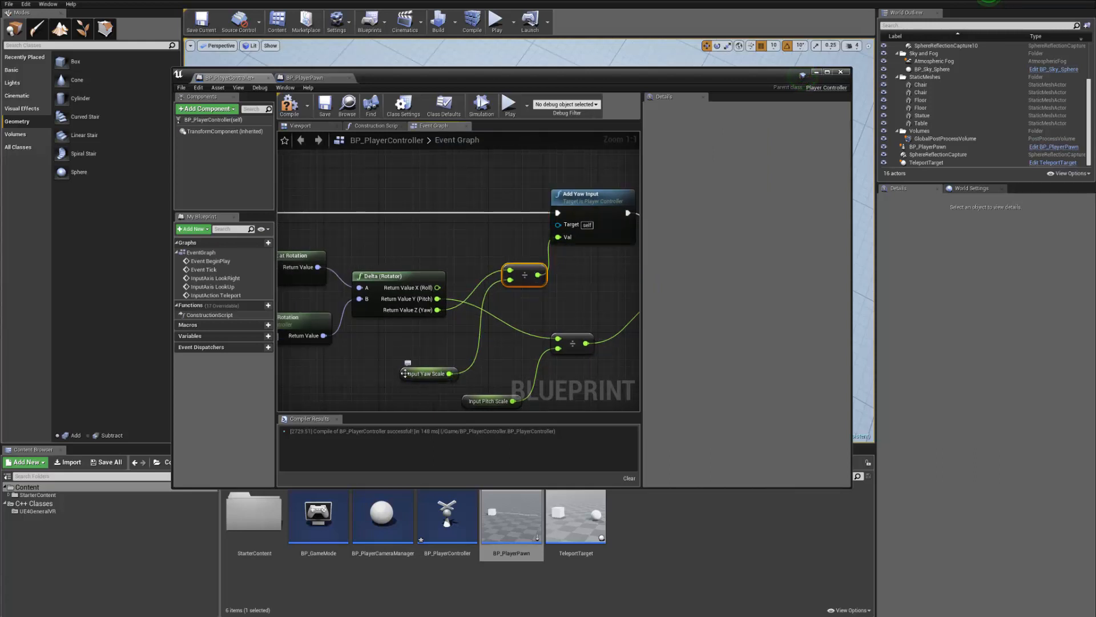
pyautogui.moveTo(420, 371); pyautogui.dragTo(563, 268)
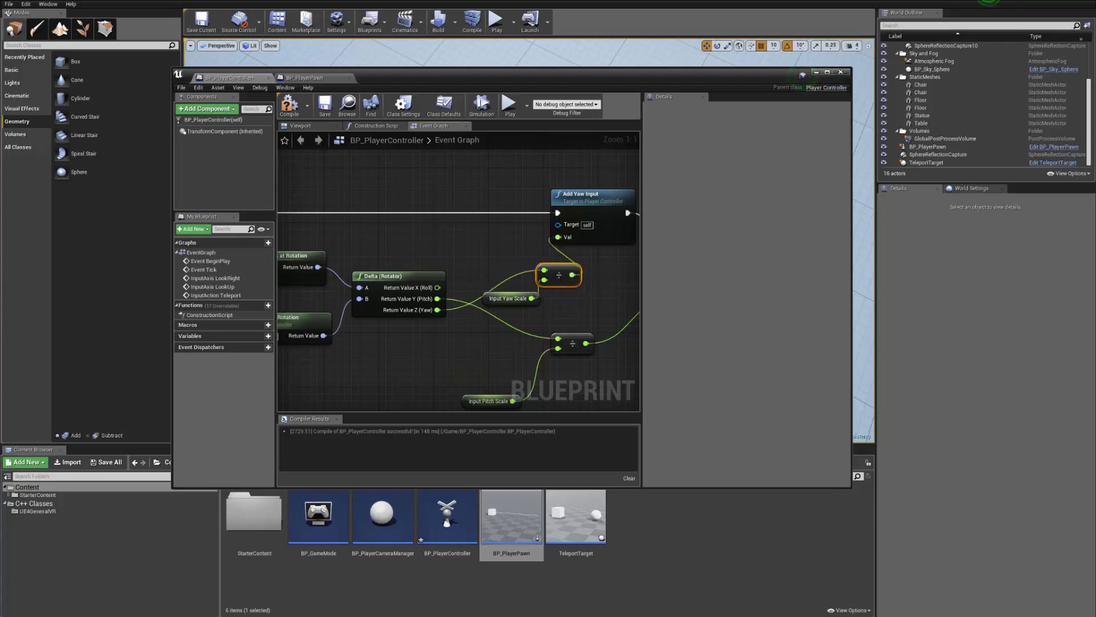
pyautogui.moveTo(593, 257); pyautogui.dragTo(469, 266, button='right')
pyautogui.moveTo(479, 219); pyautogui.dragTo(500, 221)
pyautogui.scroll(-2, 500, 220)
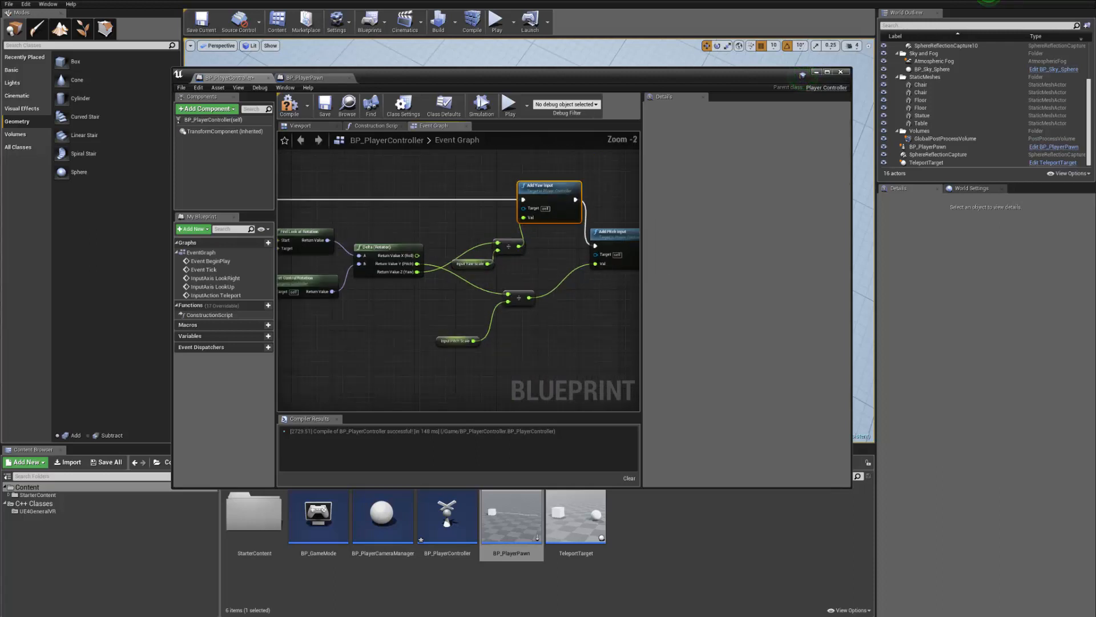
pyautogui.click(289, 105)
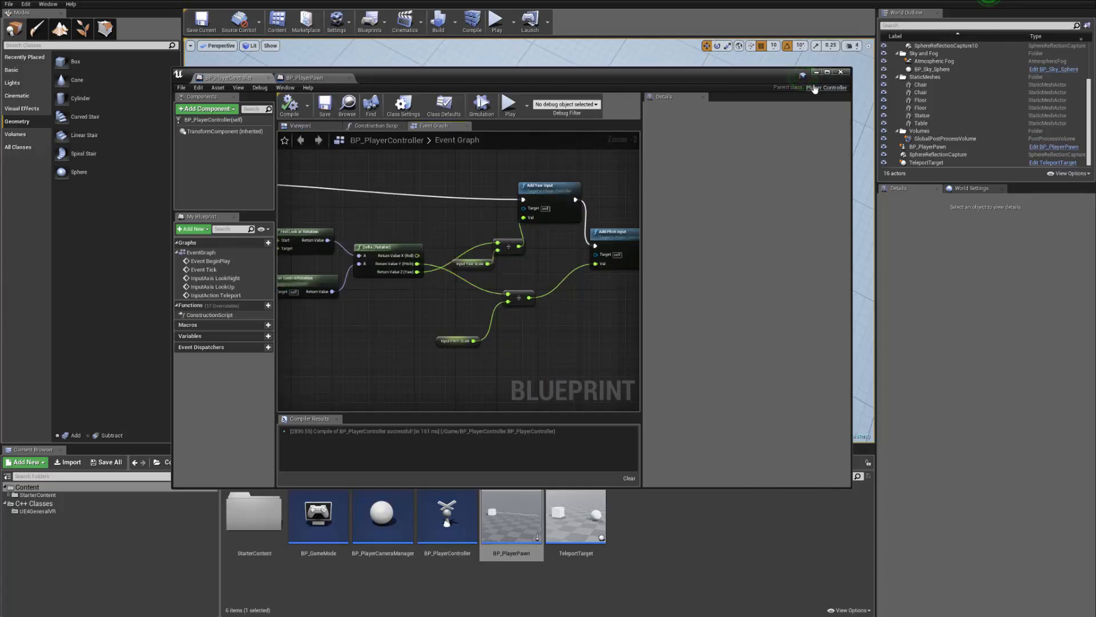
# - Close the Blueprint editor, play the level and eject from the pawn to check that the teleported view aims at the look target
pyautogui.click(842, 73)
pyautogui.click(497, 22)
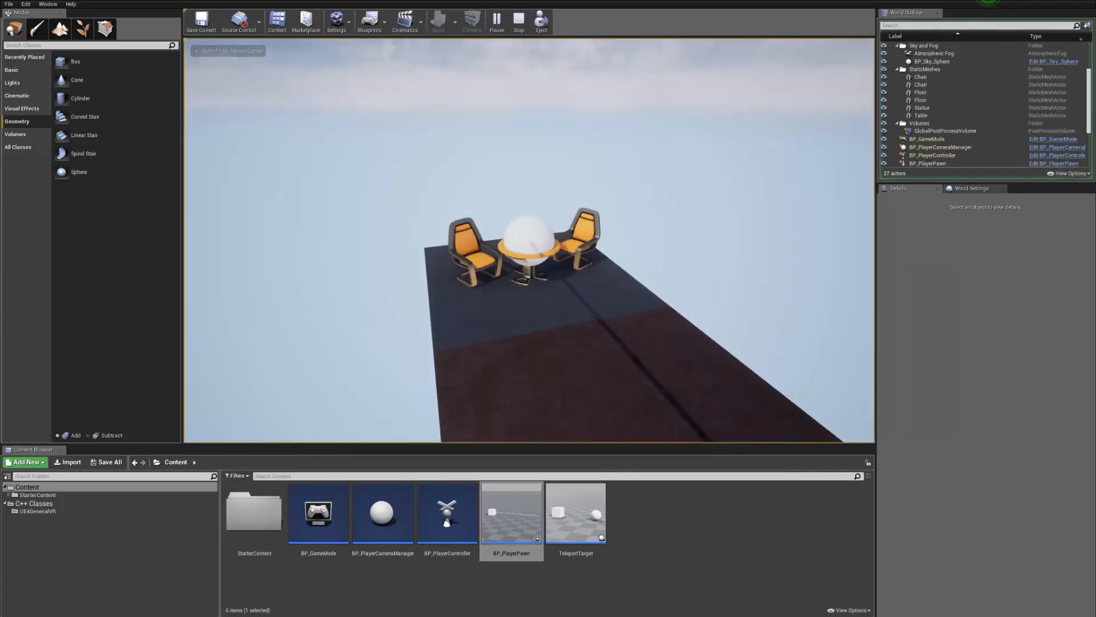
pyautogui.press('F8')
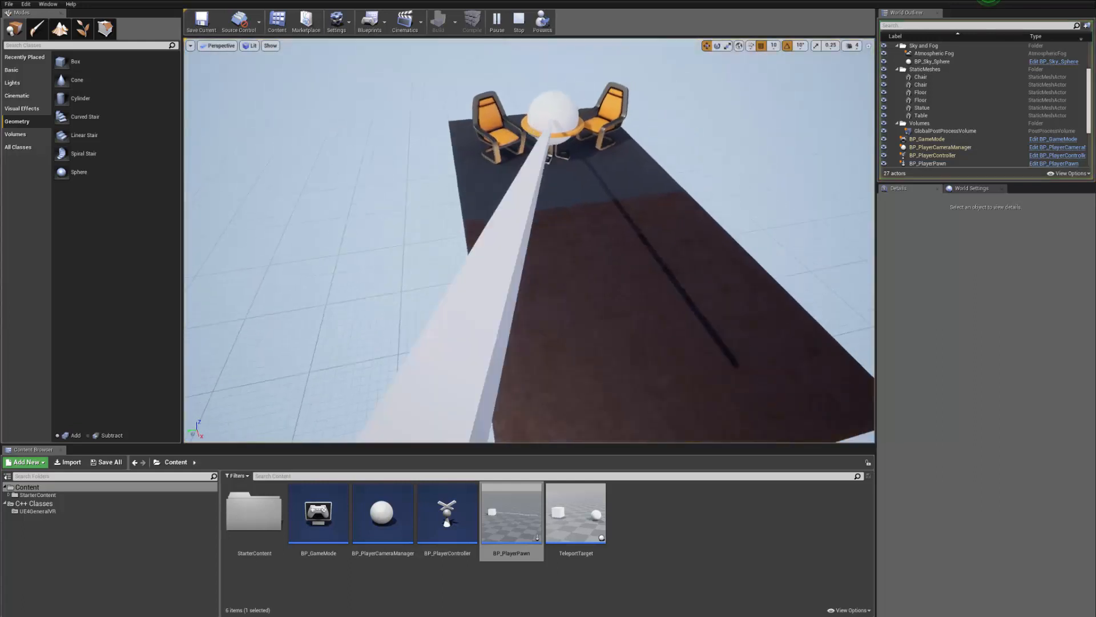
pyautogui.press('w')
pyautogui.moveTo(316, 242); pyautogui.dragTo(316, 242, button='right')
pyautogui.press('Escape')
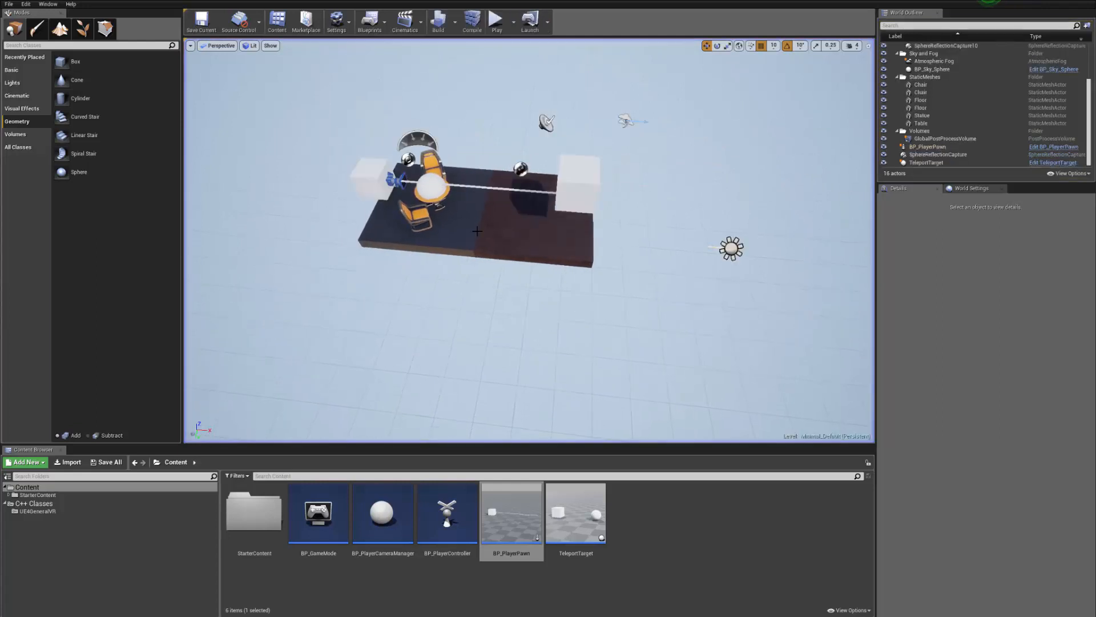
# - Move the lookTarget sphere of TeleportTarget away from the table to the chair beside it
pyautogui.click(489, 168)
pyautogui.moveTo(490, 169)
pyautogui.mouseDown(button='right')
pyautogui.moveTo(490, 159)
pyautogui.moveTo(490, 168)
pyautogui.mouseUp(button='right')
pyautogui.press('w')
pyautogui.doubleClick(479, 189)
pyautogui.moveTo(463, 208); pyautogui.dragTo(452, 251)
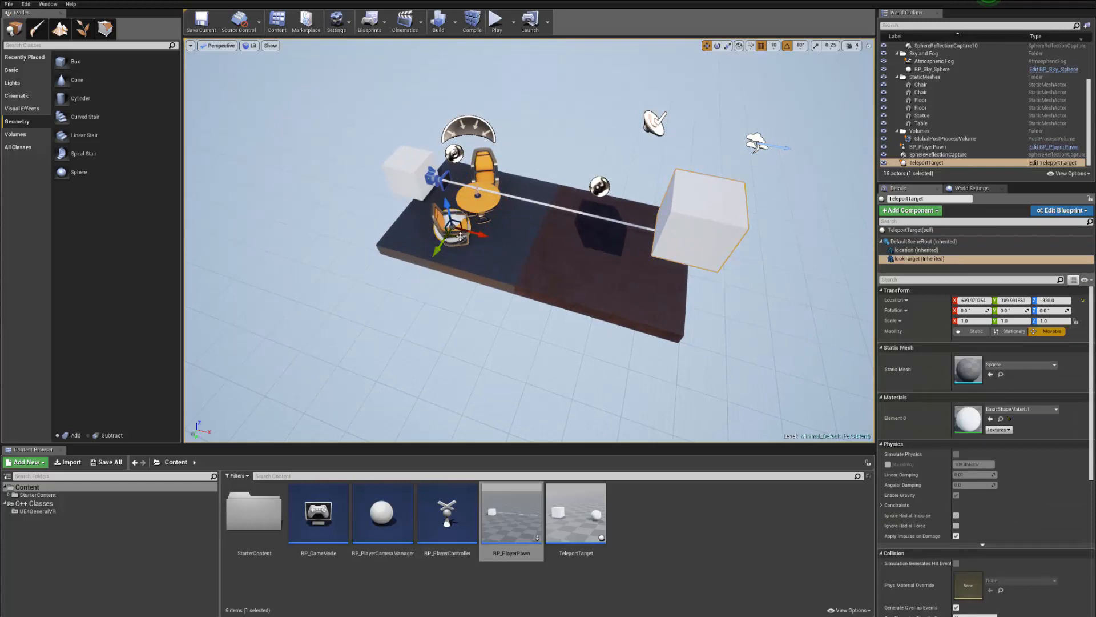
# - Play the level several times to test the teleport with the relocated look target, ejecting to inspect where the view beam points
pyautogui.click(496, 22)
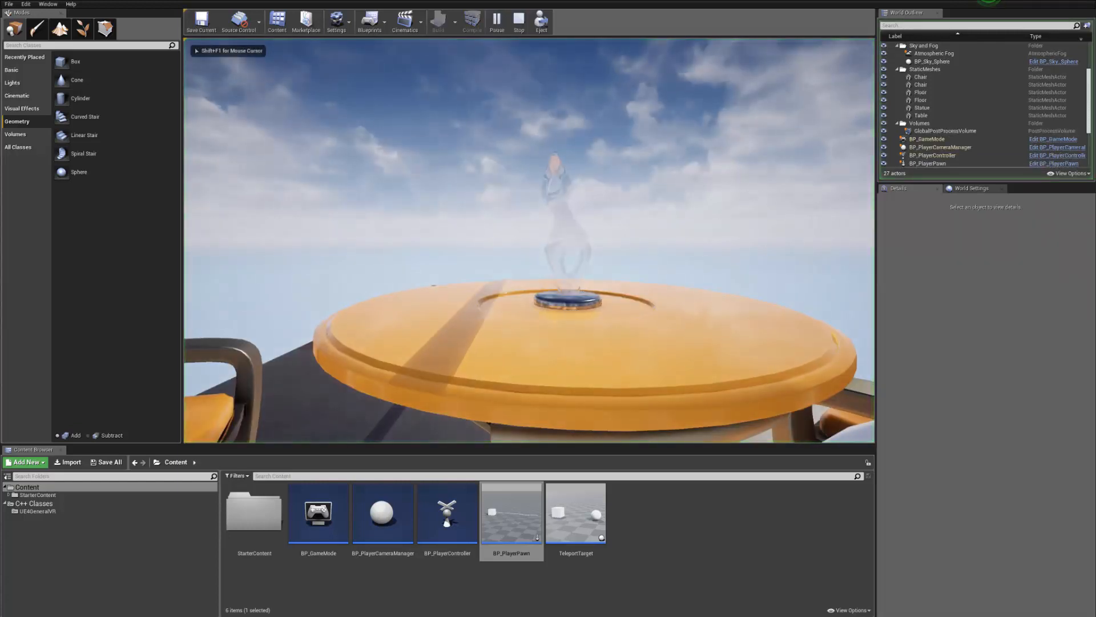
pyautogui.press('Escape')
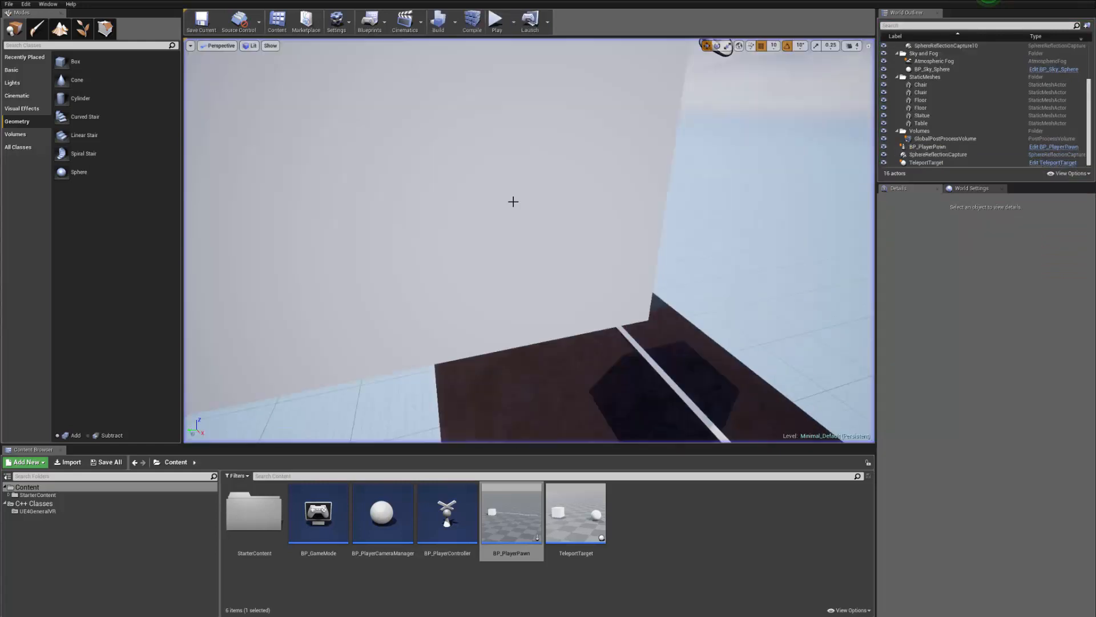
pyautogui.click(496, 22)
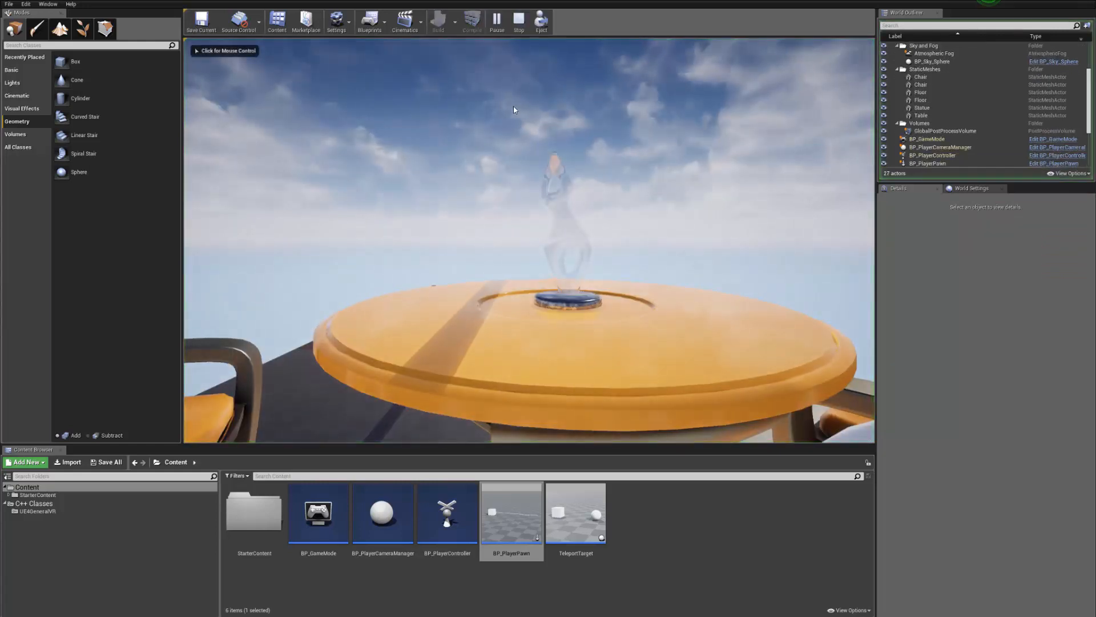
pyautogui.press('Escape')
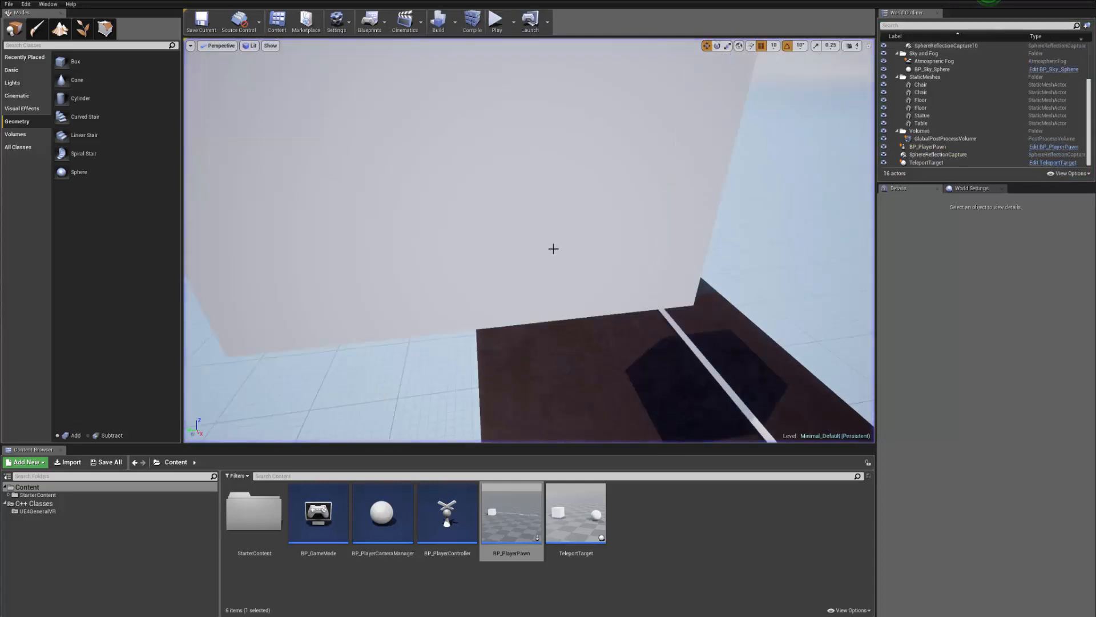
pyautogui.click(496, 21)
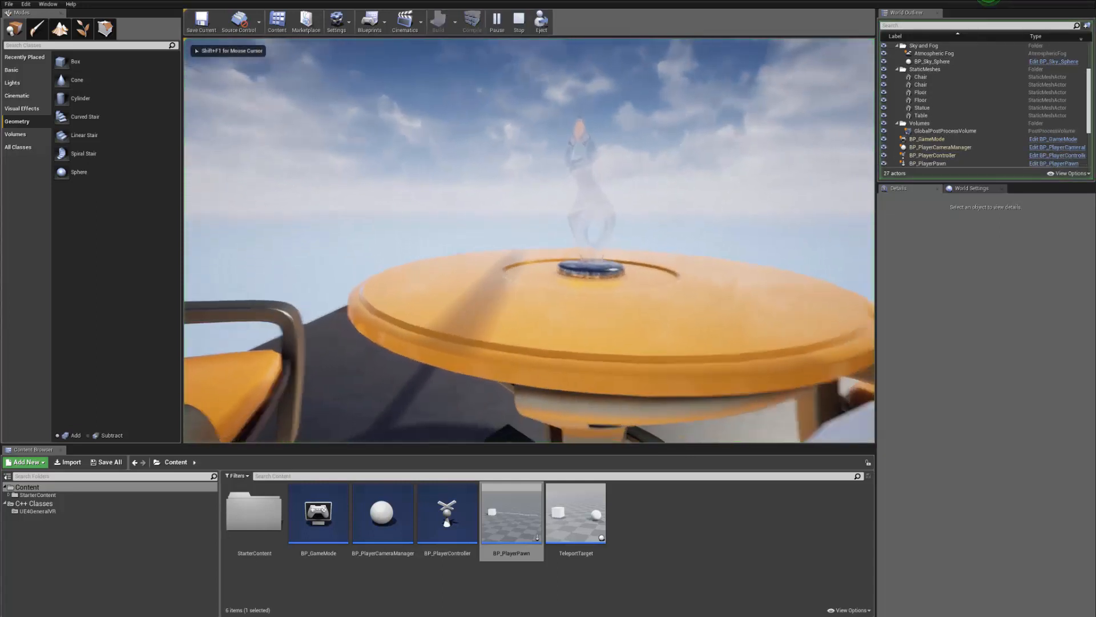
pyautogui.press('F8')
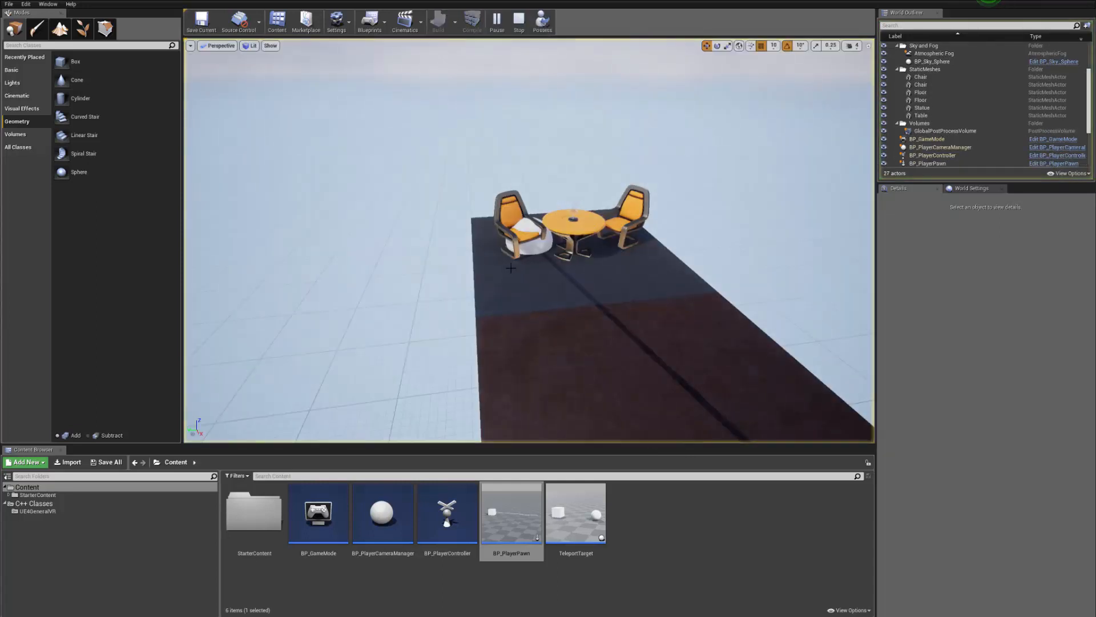
pyautogui.moveTo(522, 263); pyautogui.dragTo(434, 141, button='right')
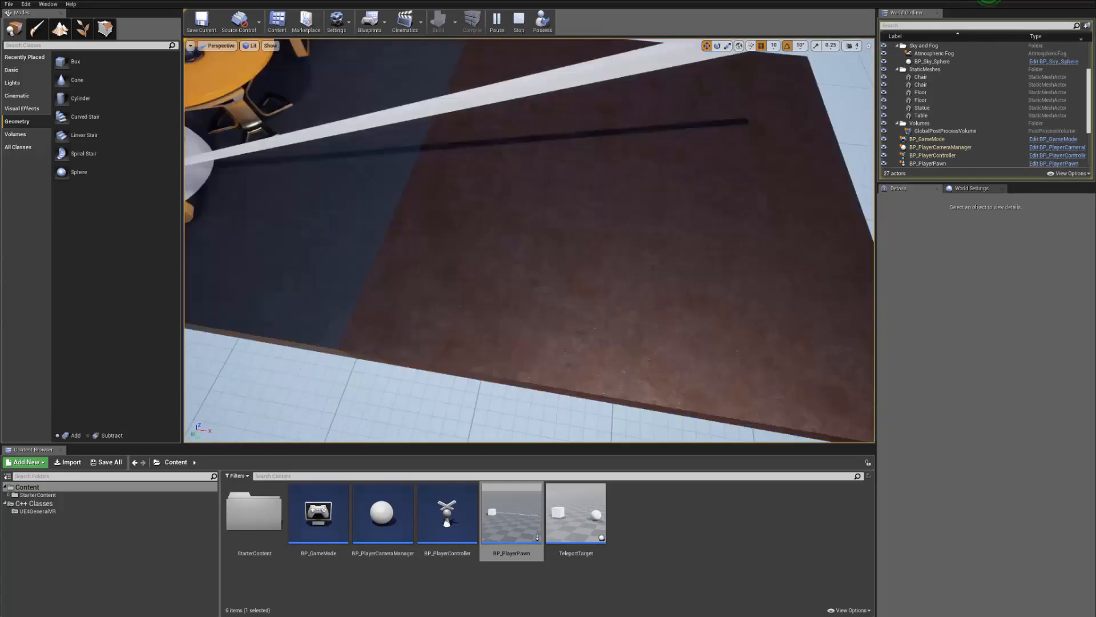
pyautogui.press('Escape')
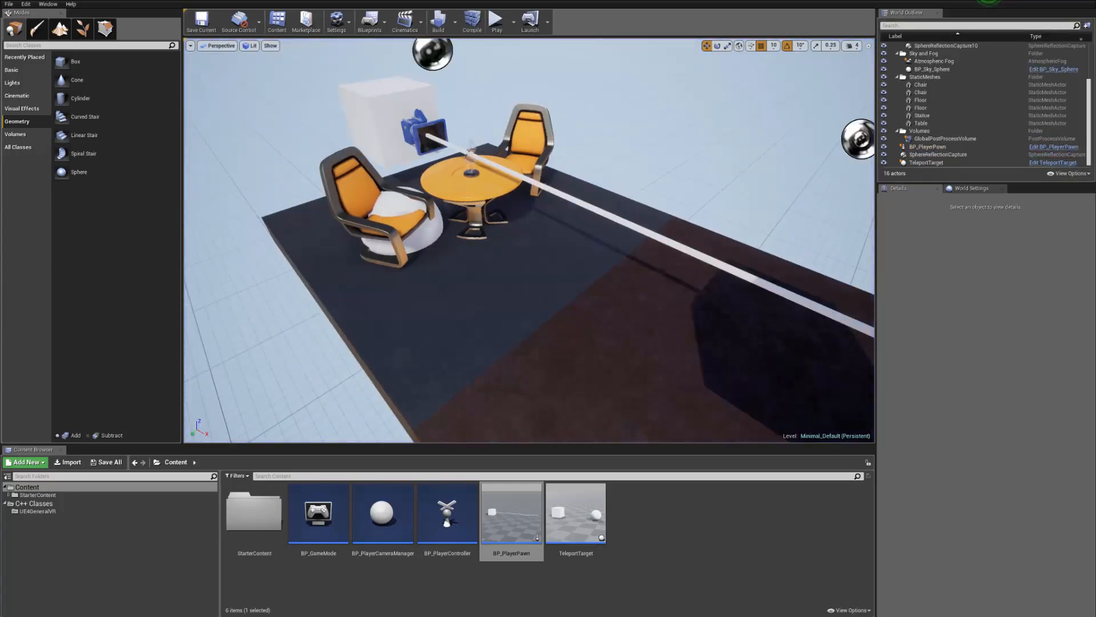
# - Review the input scale multiplication in AddPitchInput and AddYawInput in Visual Studio, and return to Unreal Editor
pyautogui.moveTo(0, 153); pyautogui.dragTo(0, 115)
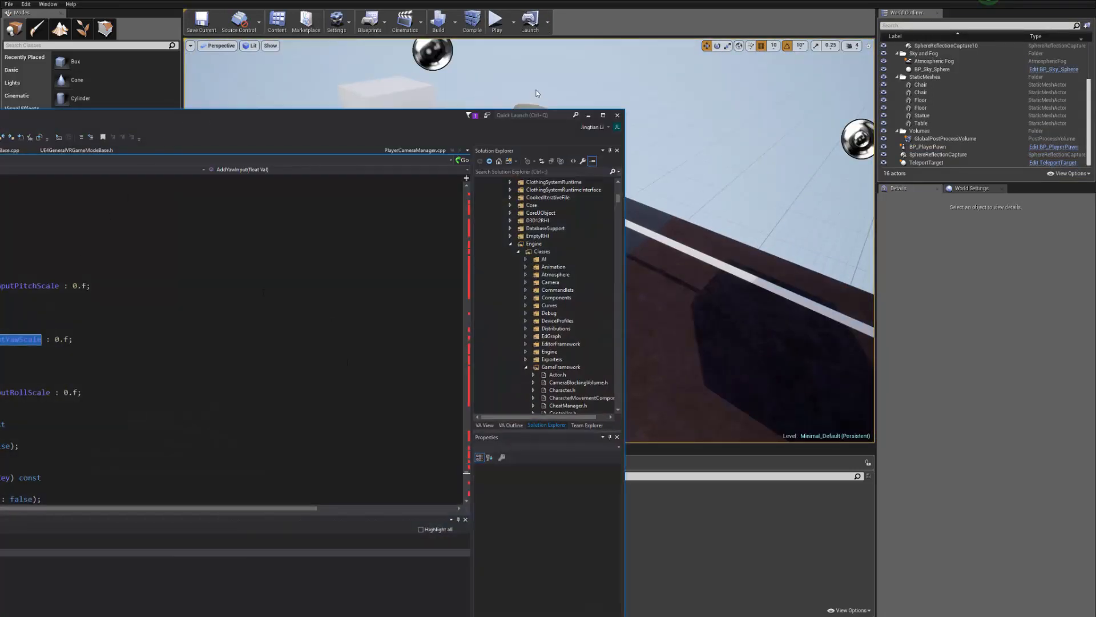
pyautogui.moveTo(334, 116); pyautogui.dragTo(635, 76)
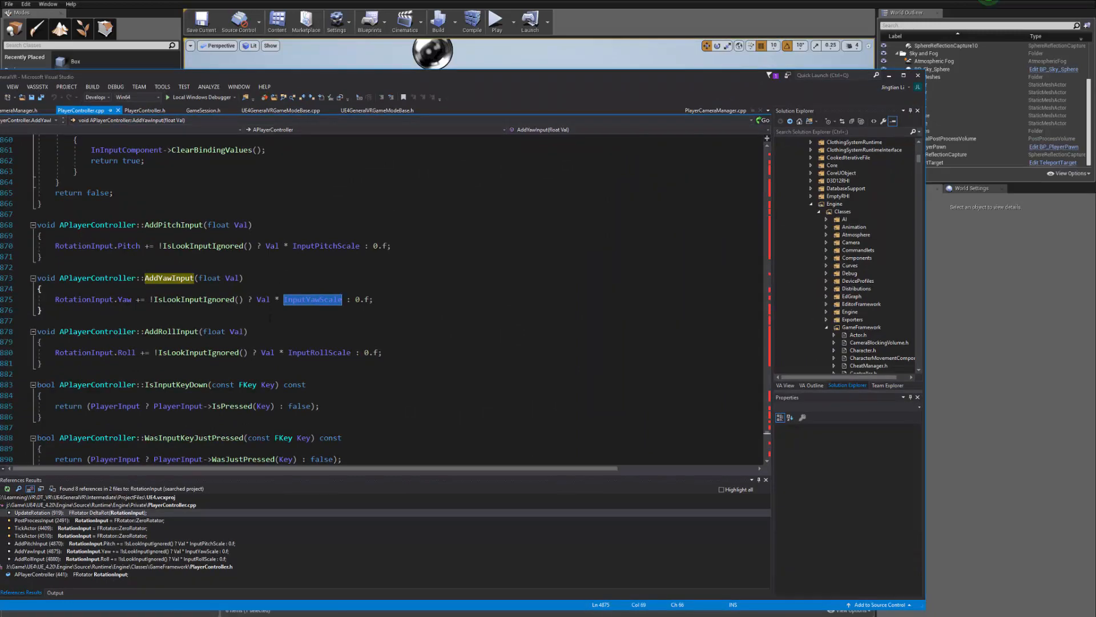
pyautogui.moveTo(747, 80); pyautogui.dragTo(631, 61)
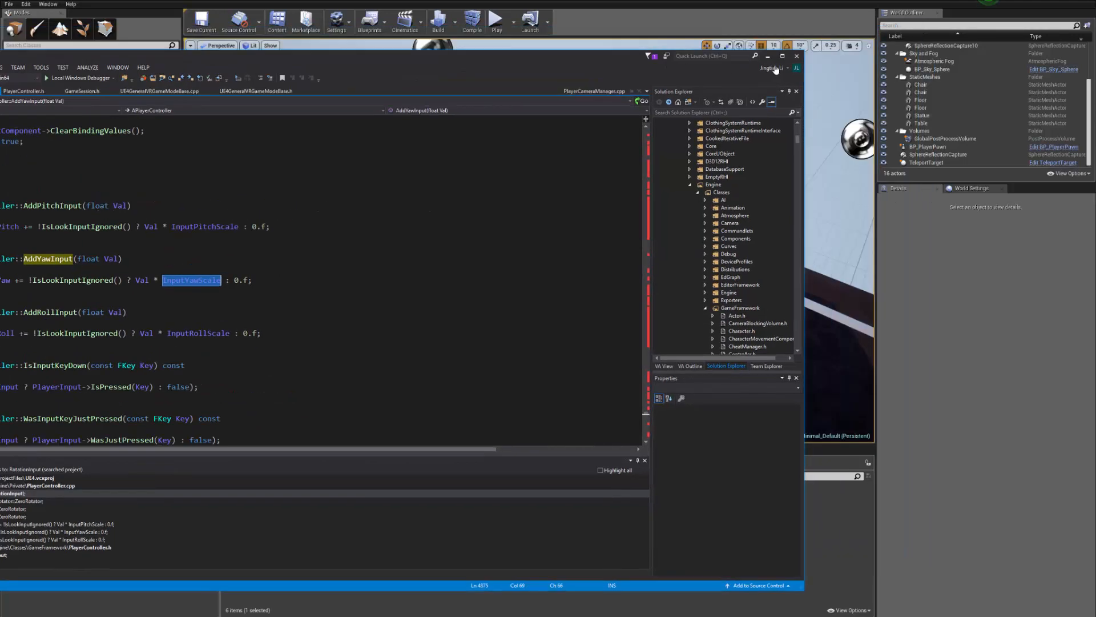
pyautogui.click(767, 55)
# - Examine the player pawn's camera and view beam relative to the table and look target from several angles in the level
pyautogui.moveTo(508, 297); pyautogui.dragTo(571, 300, button='right')
pyautogui.scroll(-6, 530, 239)
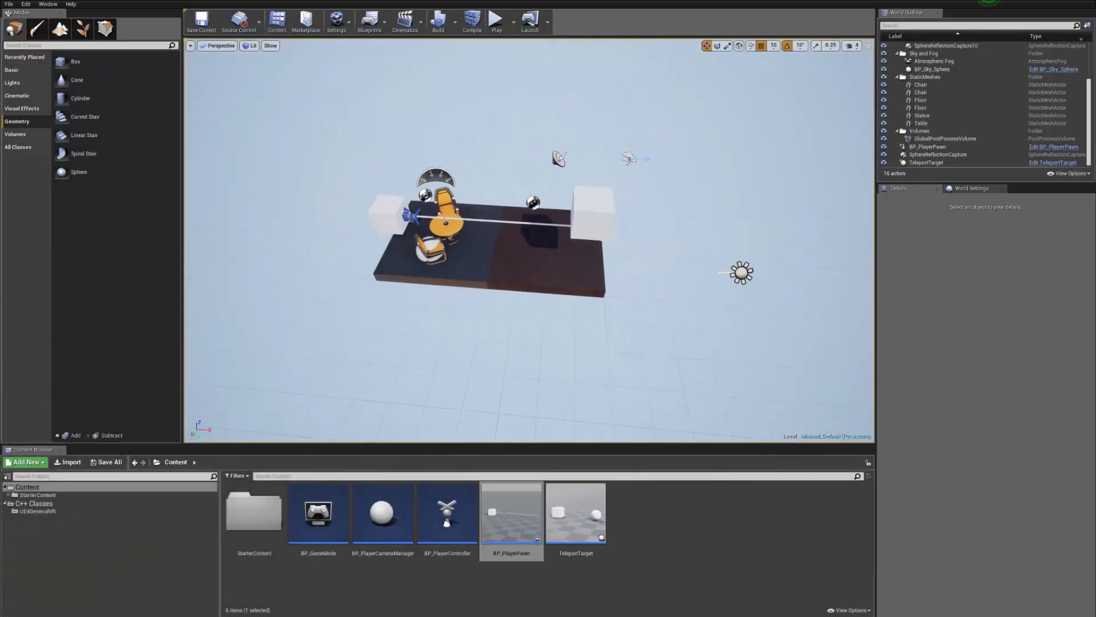
pyautogui.scroll(4, 529, 239)
pyautogui.moveTo(529, 240); pyautogui.dragTo(632, 242, button='right')
pyautogui.moveTo(485, 326); pyautogui.dragTo(457, 326, button='right')
pyautogui.scroll(-4, 486, 326)
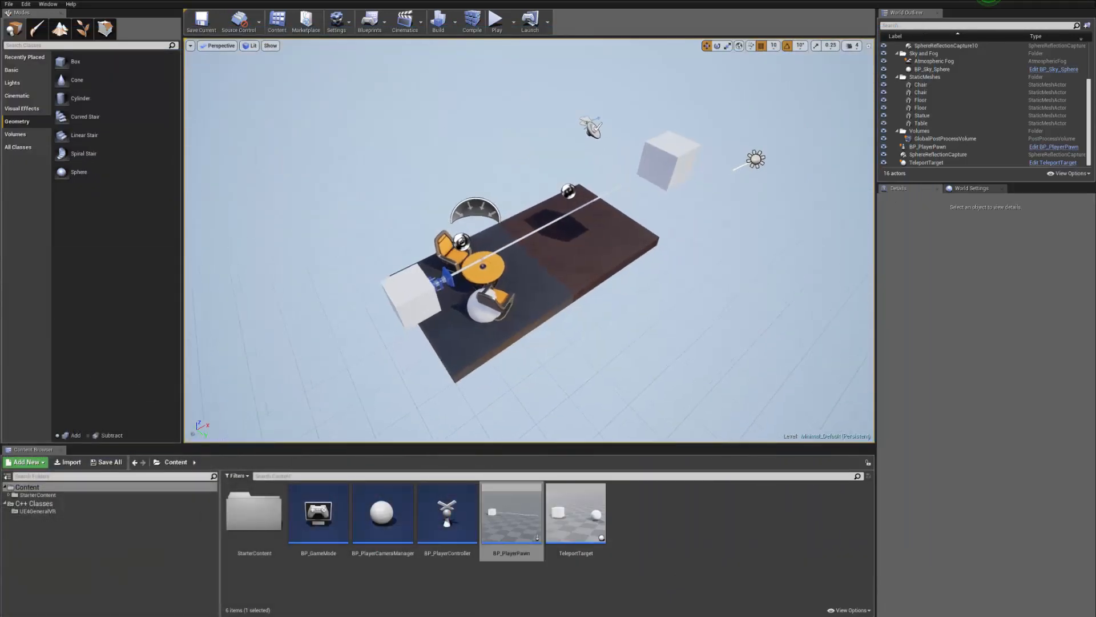
pyautogui.scroll(4, 486, 326)
pyautogui.press('d')
pyautogui.moveTo(660, 258); pyautogui.dragTo(471, 300, button='right')
pyautogui.press('w')
pyautogui.press('s')
pyautogui.press('d')
pyautogui.press('a')
pyautogui.press('w')
pyautogui.press('d')
pyautogui.press('s')
pyautogui.press('w')
pyautogui.press('w')
# - Select the player pawn in the level and open the BP_PlayerPawn Blueprint for editing
pyautogui.click(680, 546)
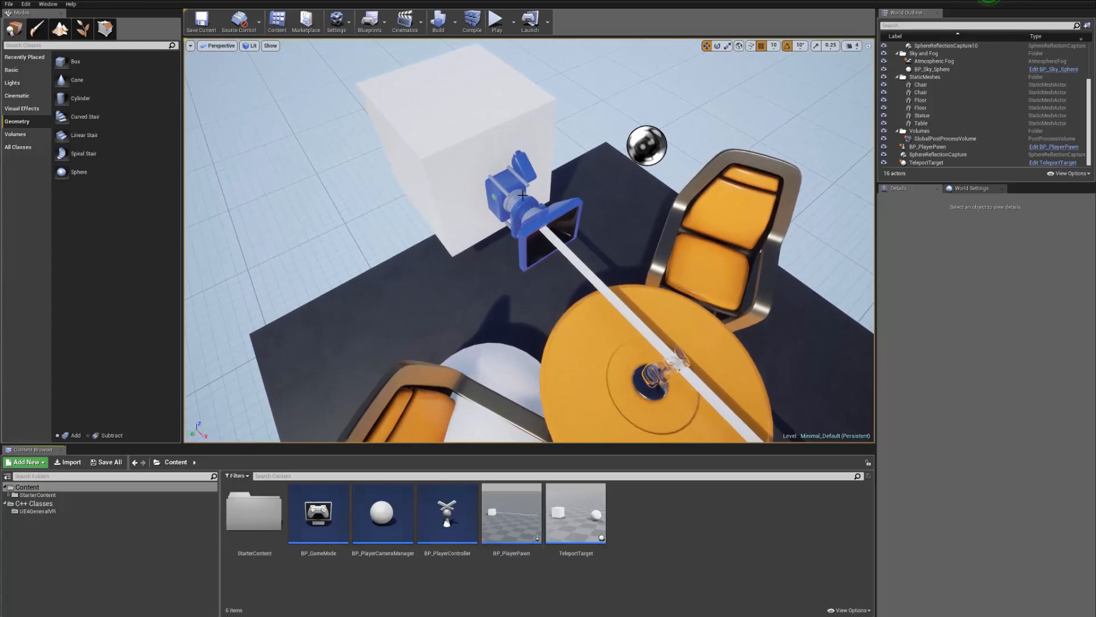
pyautogui.click(522, 195)
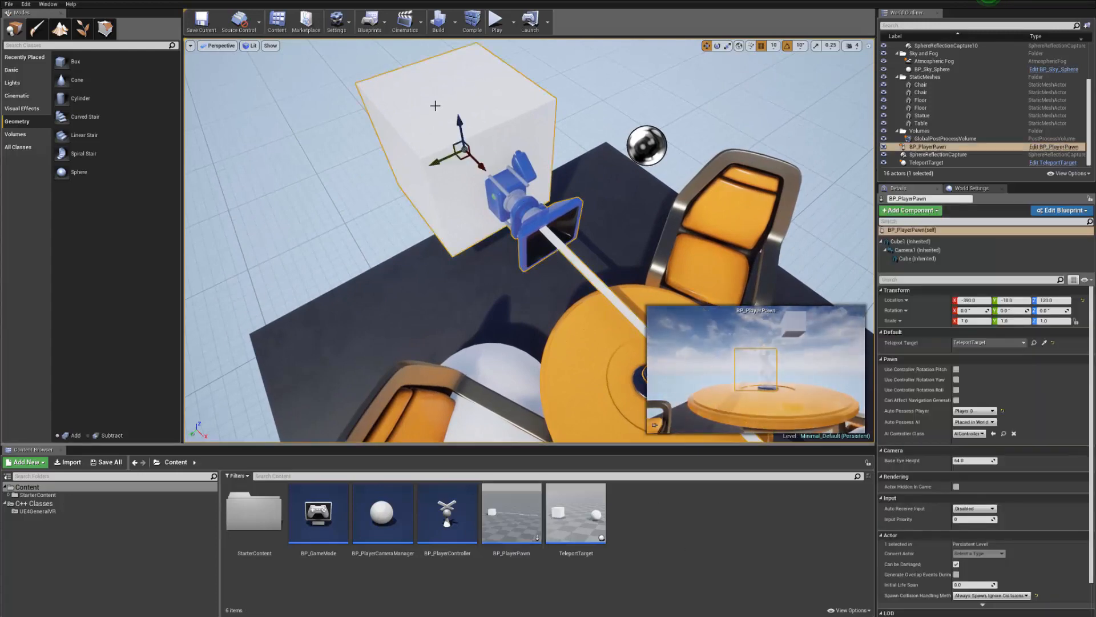
pyautogui.doubleClick(511, 517)
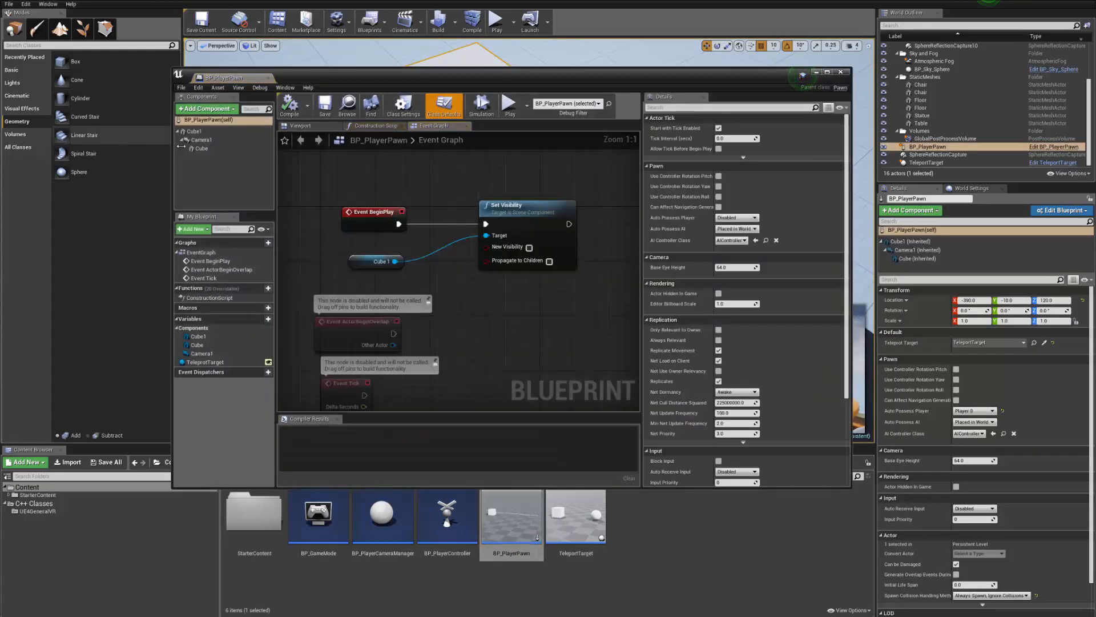
# - Turn off Camera1's Use Pawn Control Rotation, enable the pawn's Use Controller Rotation Pitch, Yaw and Roll defaults, and compile
pyautogui.click(201, 140)
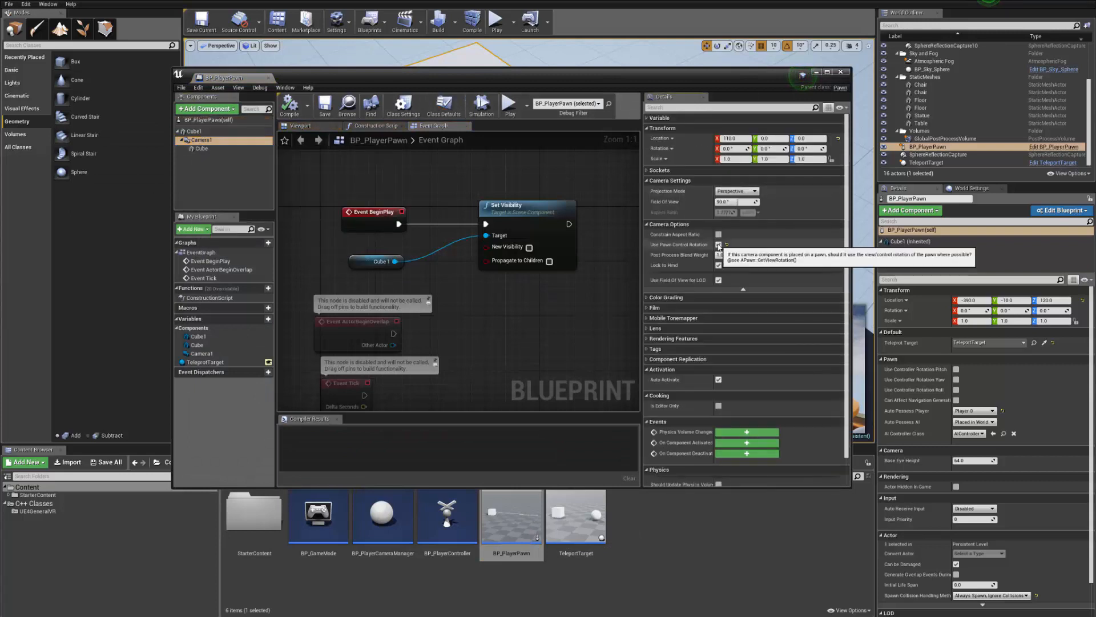
pyautogui.click(208, 119)
pyautogui.click(444, 105)
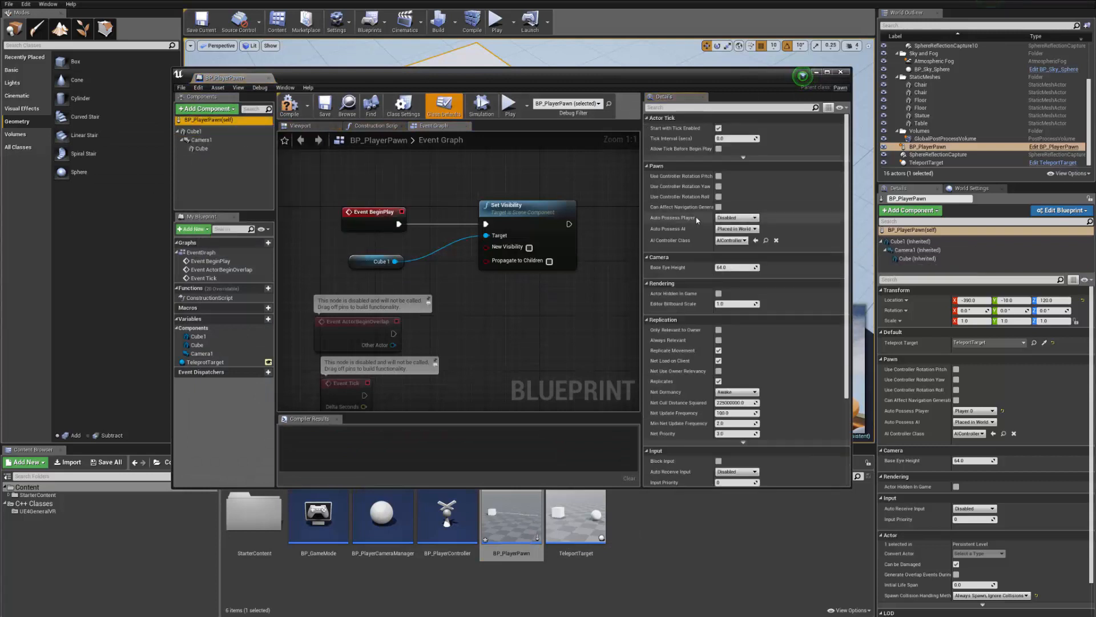
pyautogui.click(719, 176)
pyautogui.click(719, 187)
pyautogui.click(719, 196)
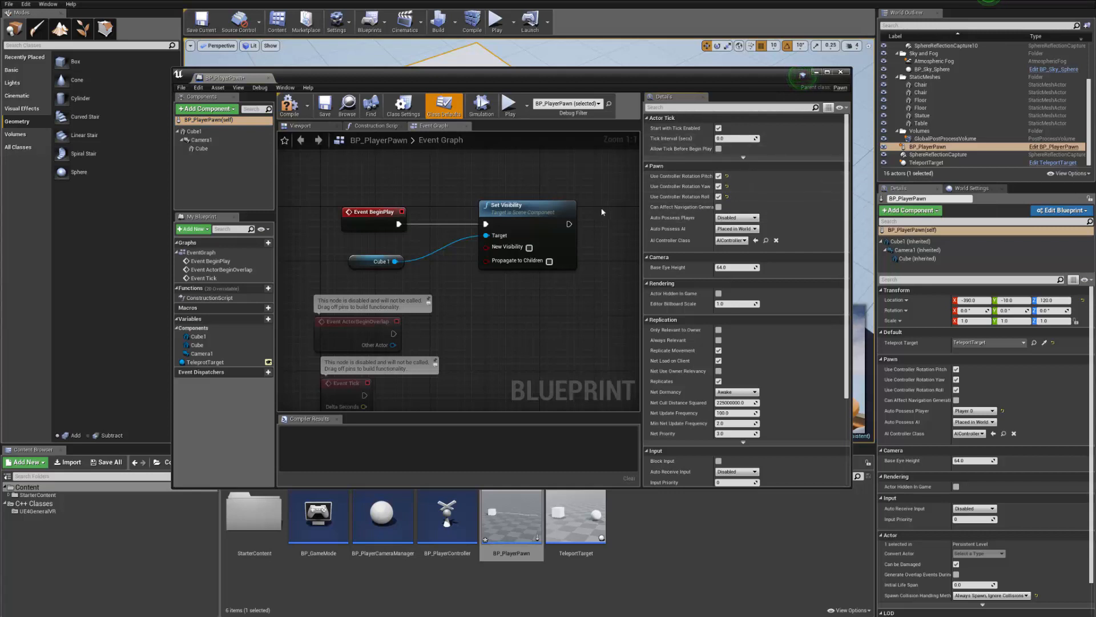
pyautogui.click(621, 217)
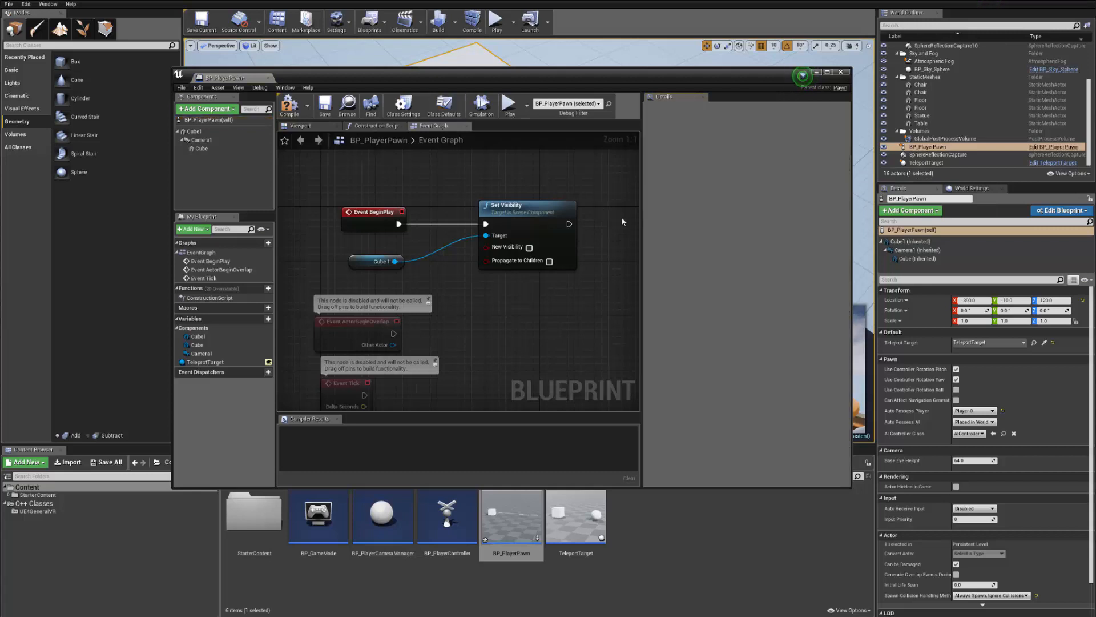
pyautogui.click(289, 107)
# - Re-enable Use Pawn Control Rotation on Camera1 and put the BP_PlayerPawn Blueprint window away
pyautogui.click(201, 140)
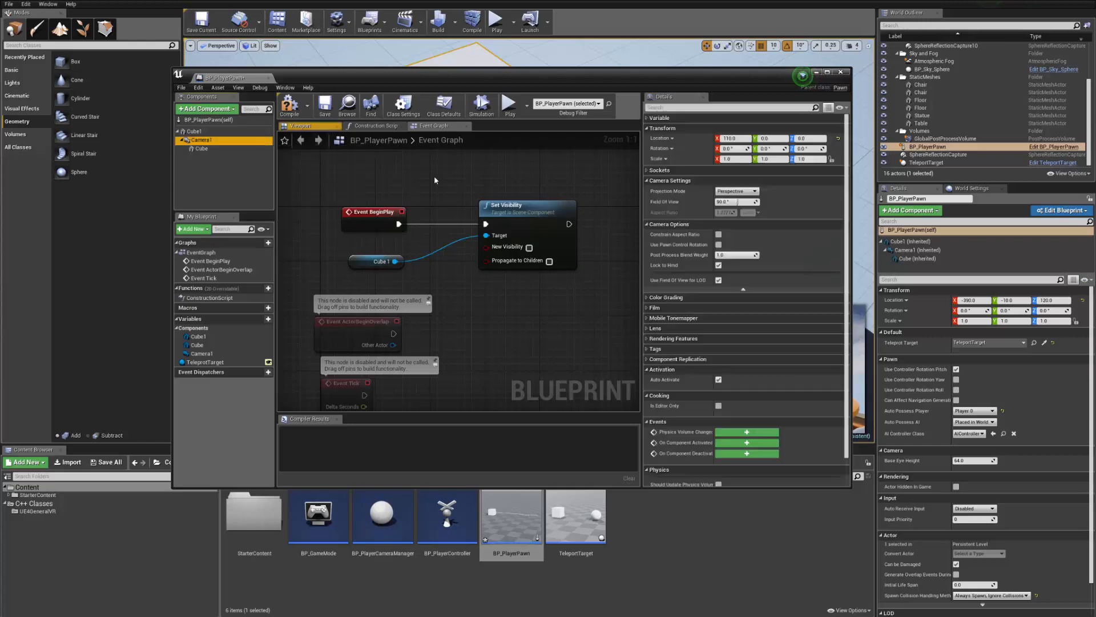
pyautogui.click(719, 244)
pyautogui.click(220, 141)
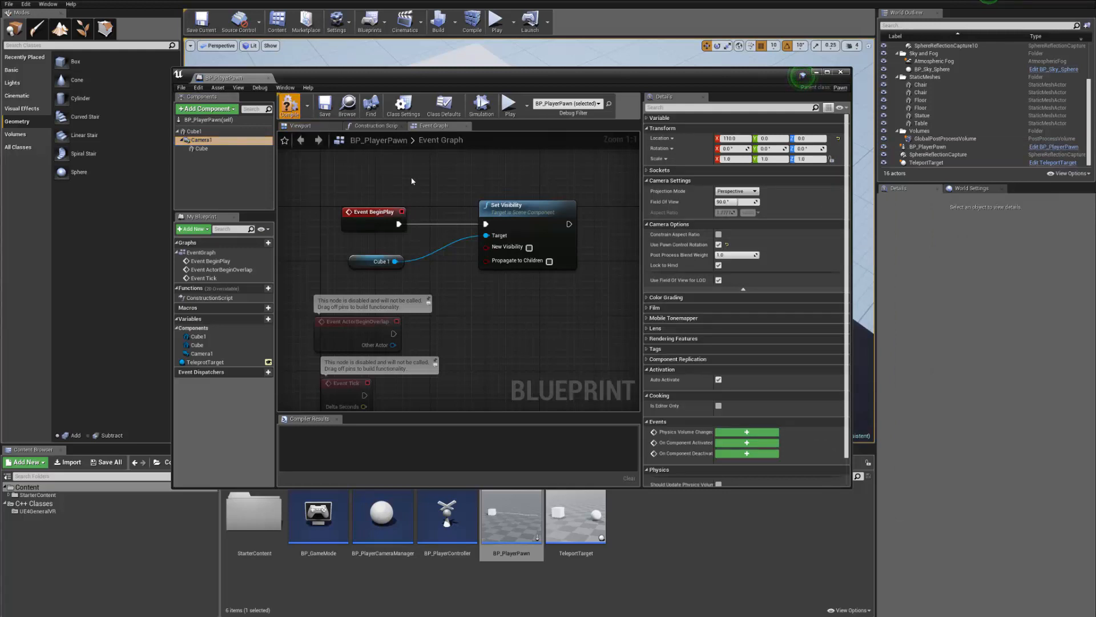
pyautogui.moveTo(557, 204); pyautogui.dragTo(506, 210, button='right')
pyautogui.click(766, 67)
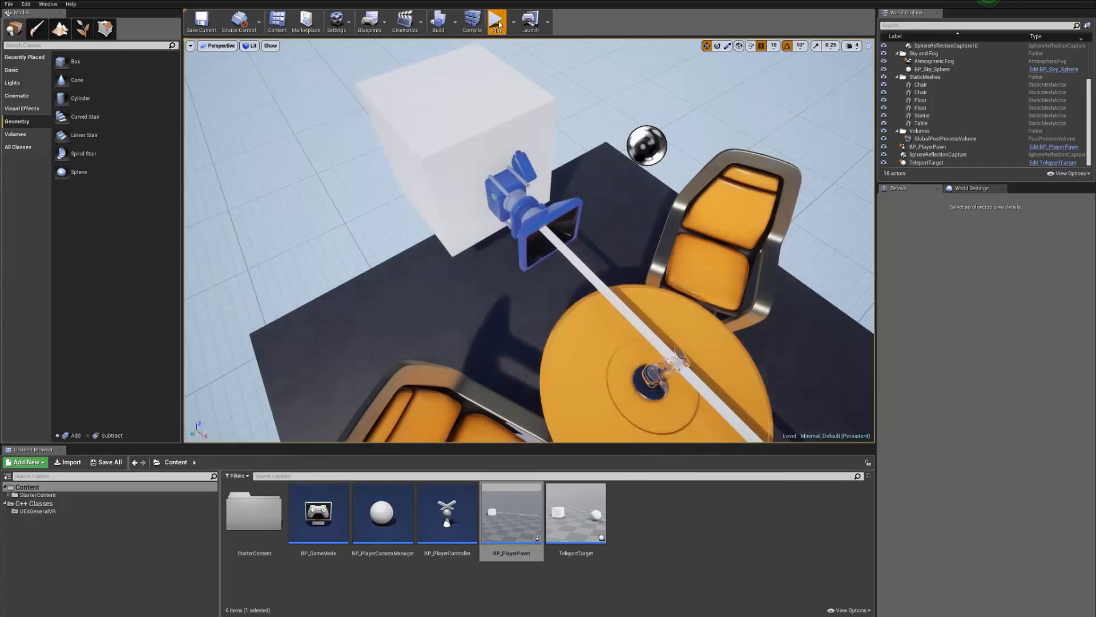
# - Play the level briefly to check the view rotation, stop, and inspect the pawn's view beam over the table from the side
pyautogui.click(497, 22)
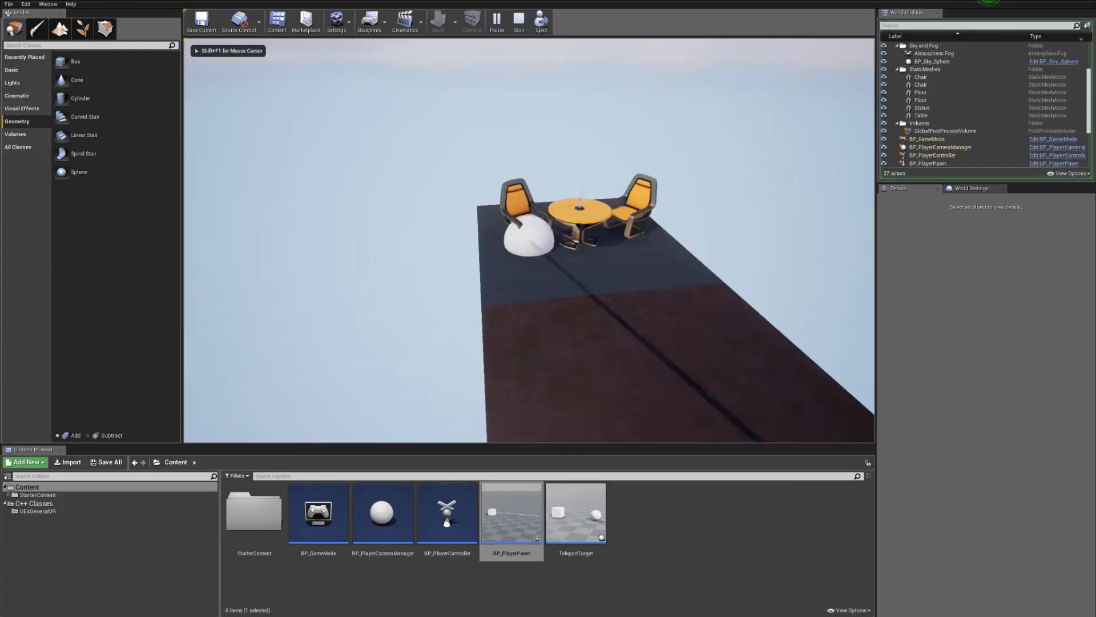
pyautogui.press('Escape')
pyautogui.moveTo(529, 239); pyautogui.dragTo(867, 211, button='right')
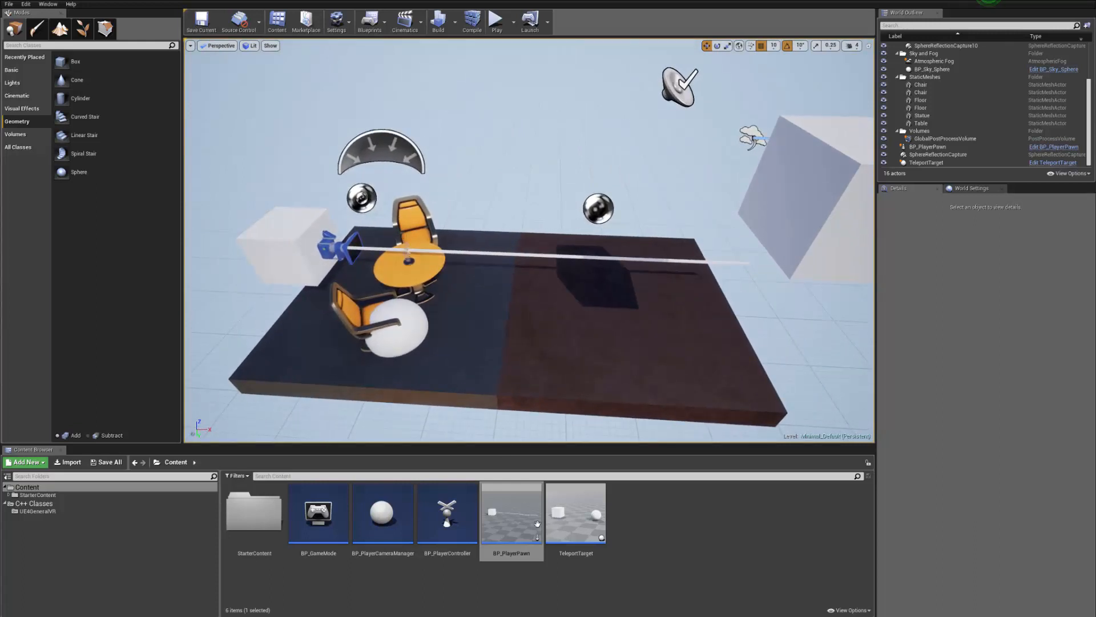
pyautogui.click(684, 550)
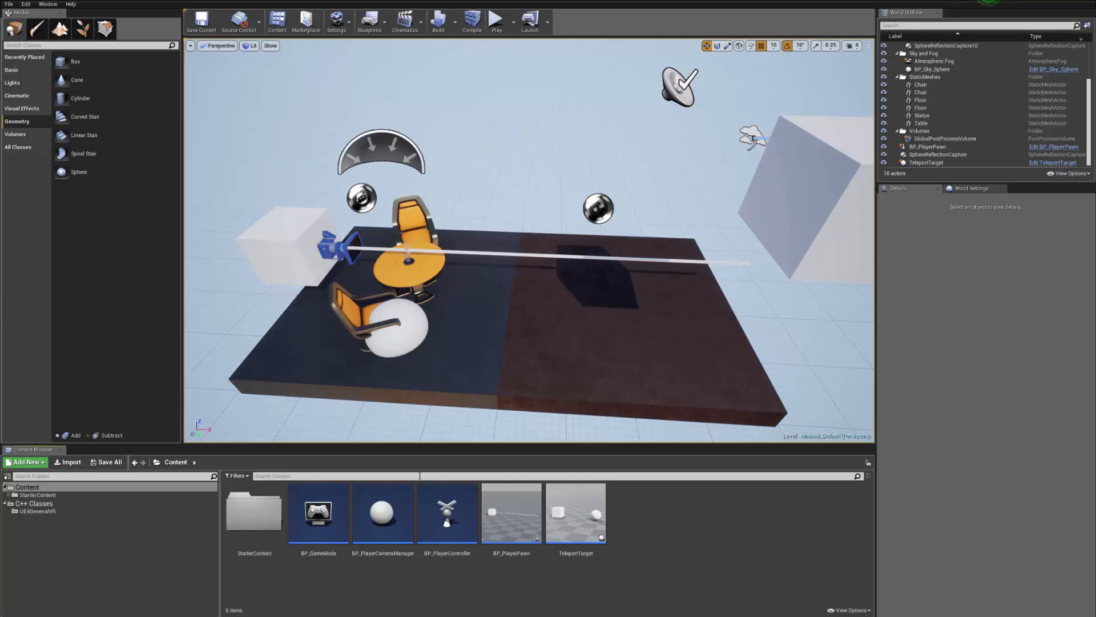
# - Open the BP_PlayerController Blueprint and look at the available Player Camera Manager classes without changing the selection
pyautogui.doubleClick(453, 537)
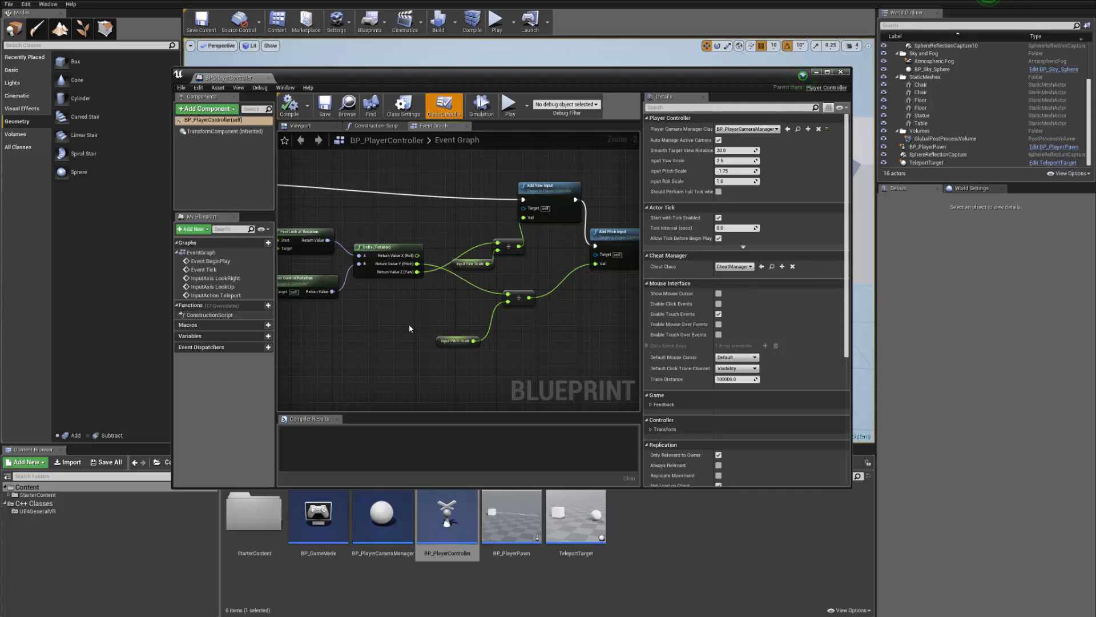
pyautogui.click(776, 130)
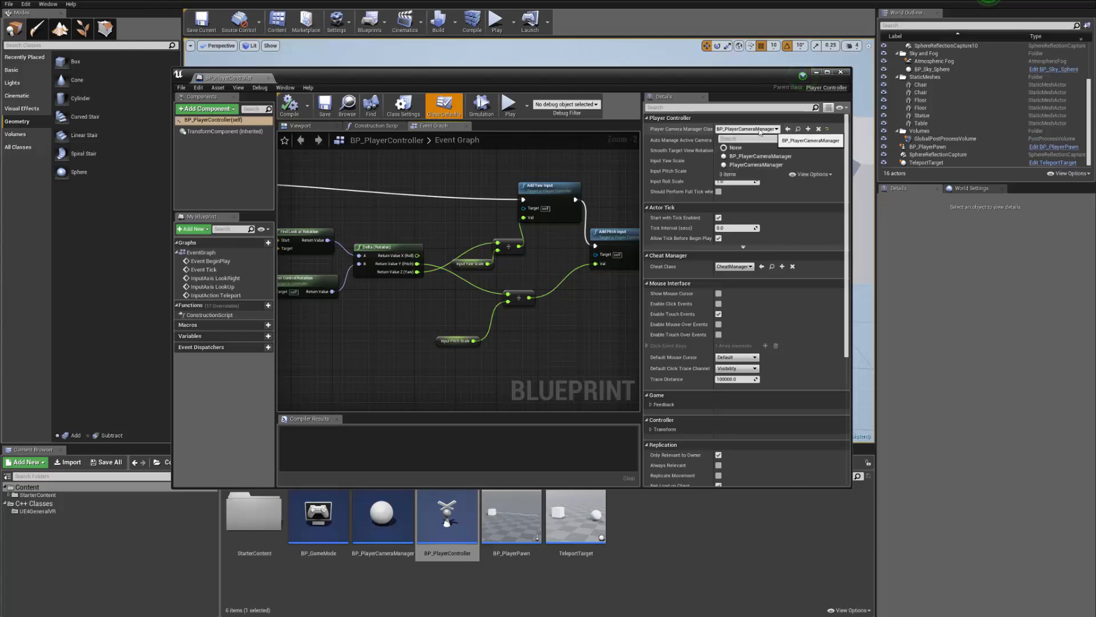
pyautogui.click(488, 169)
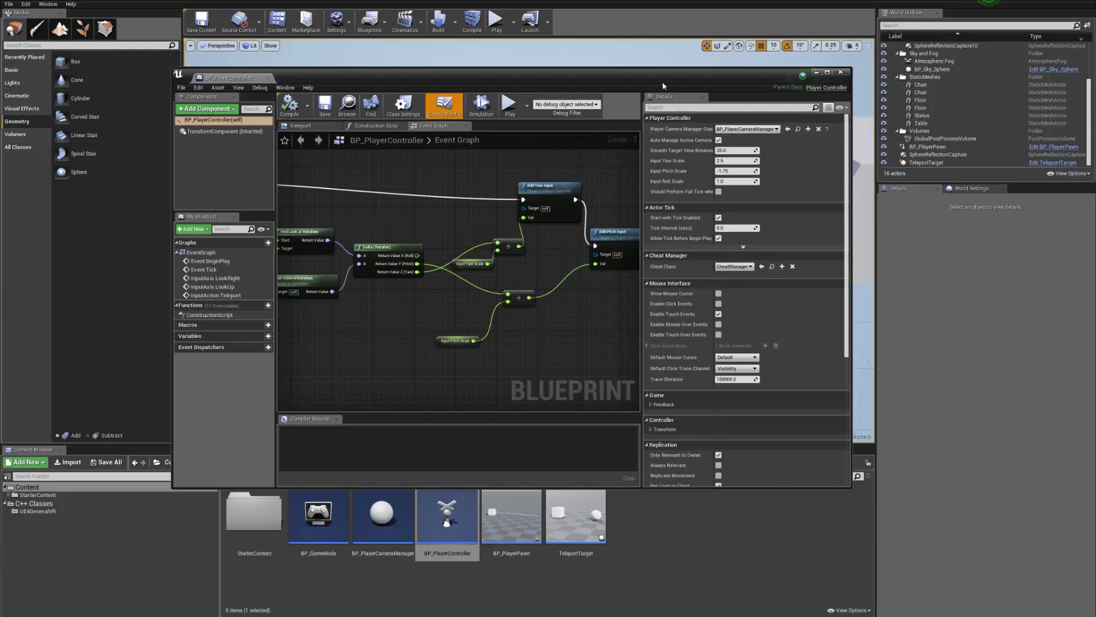
# - Spread the Add Yaw Input and Add Pitch Input nodes slightly further from the division nodes in the controller's Event Graph
pyautogui.moveTo(662, 85); pyautogui.dragTo(126, 471)
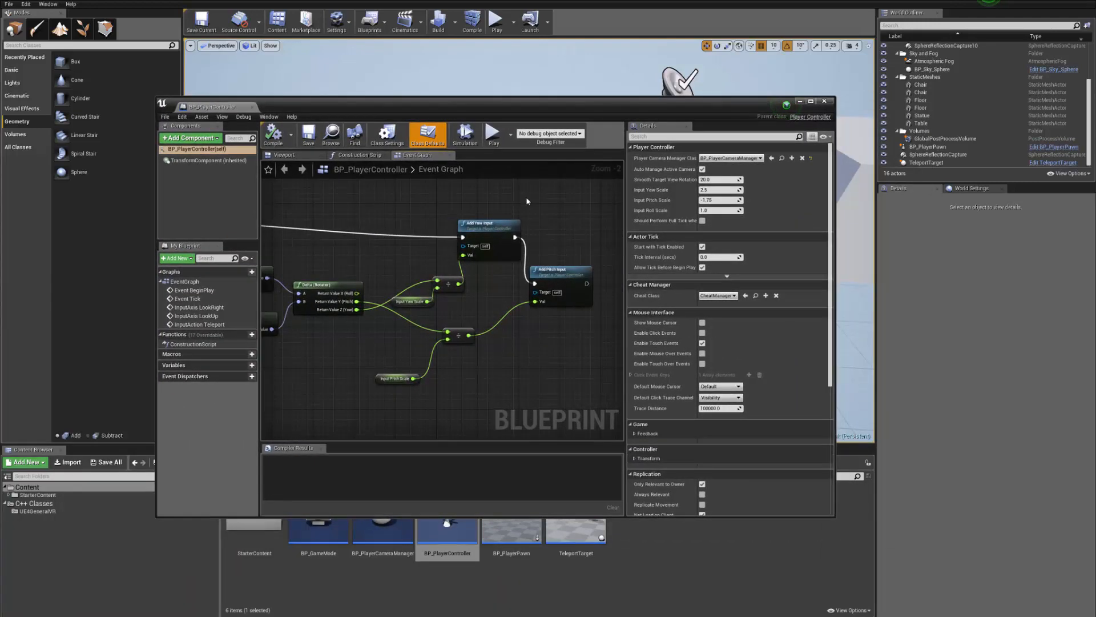
pyautogui.moveTo(649, 101); pyautogui.dragTo(616, 127)
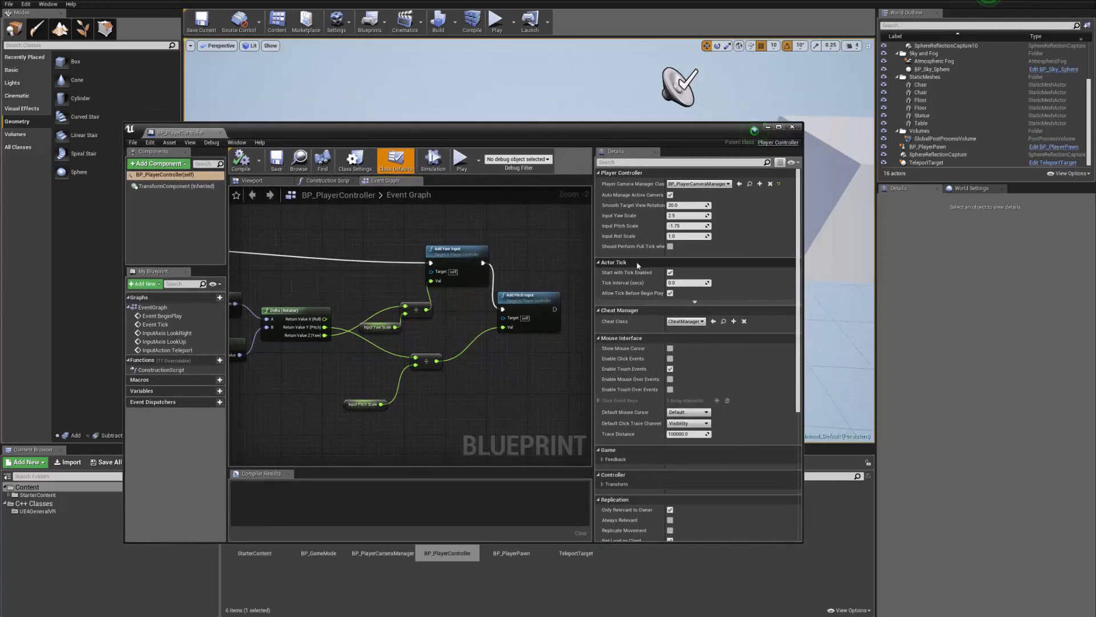
pyautogui.moveTo(502, 266); pyautogui.dragTo(545, 251, button='right')
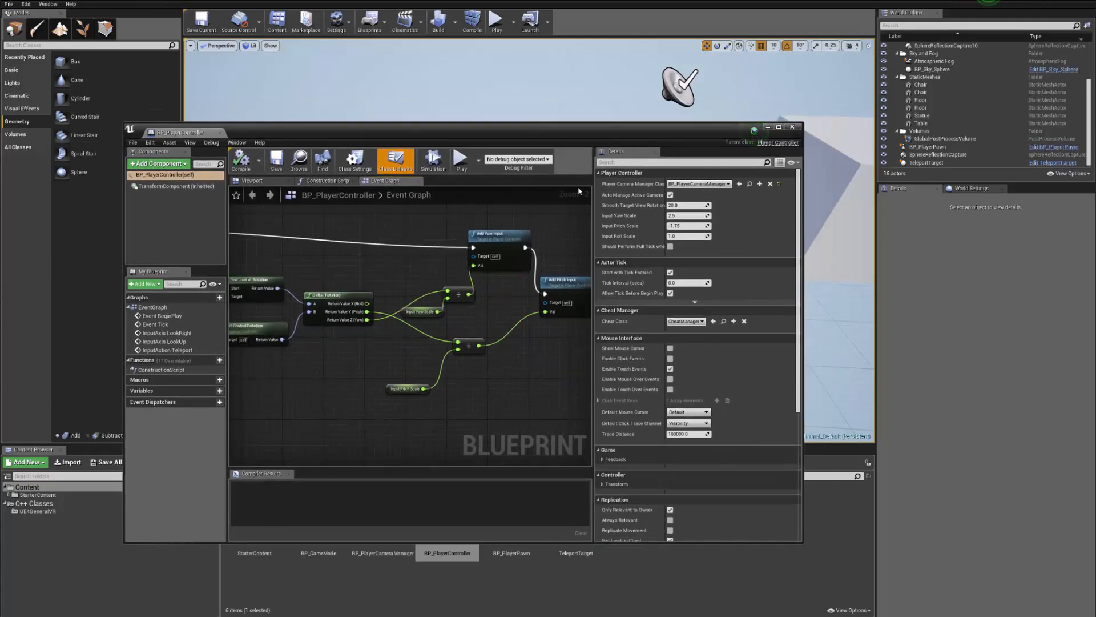
pyautogui.moveTo(605, 131); pyautogui.dragTo(726, 128)
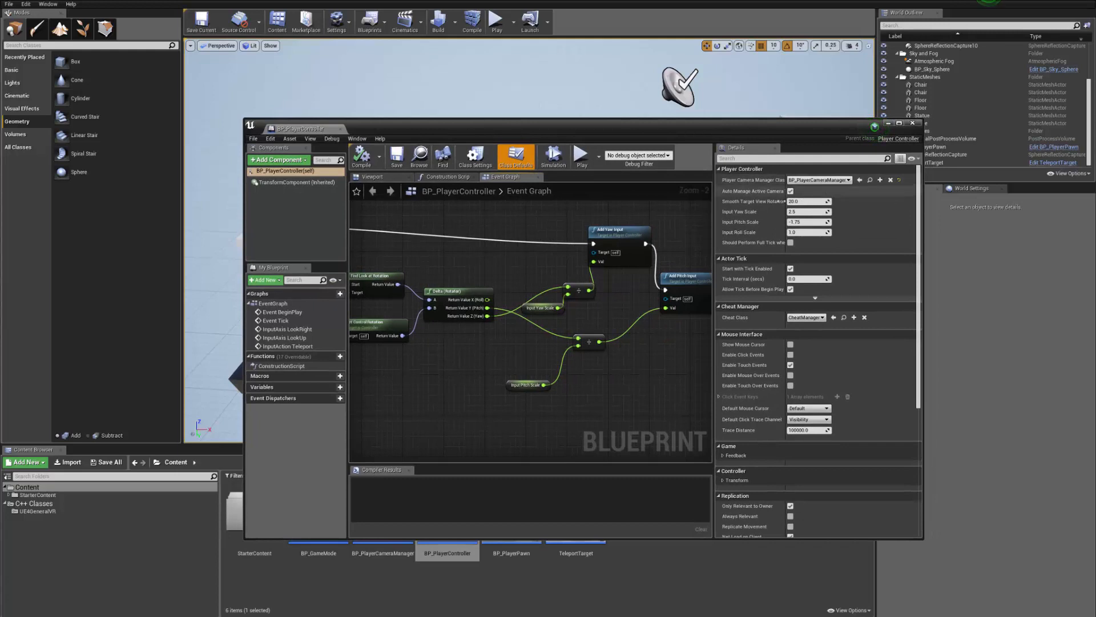
pyautogui.moveTo(609, 295); pyautogui.dragTo(529, 311, button='right')
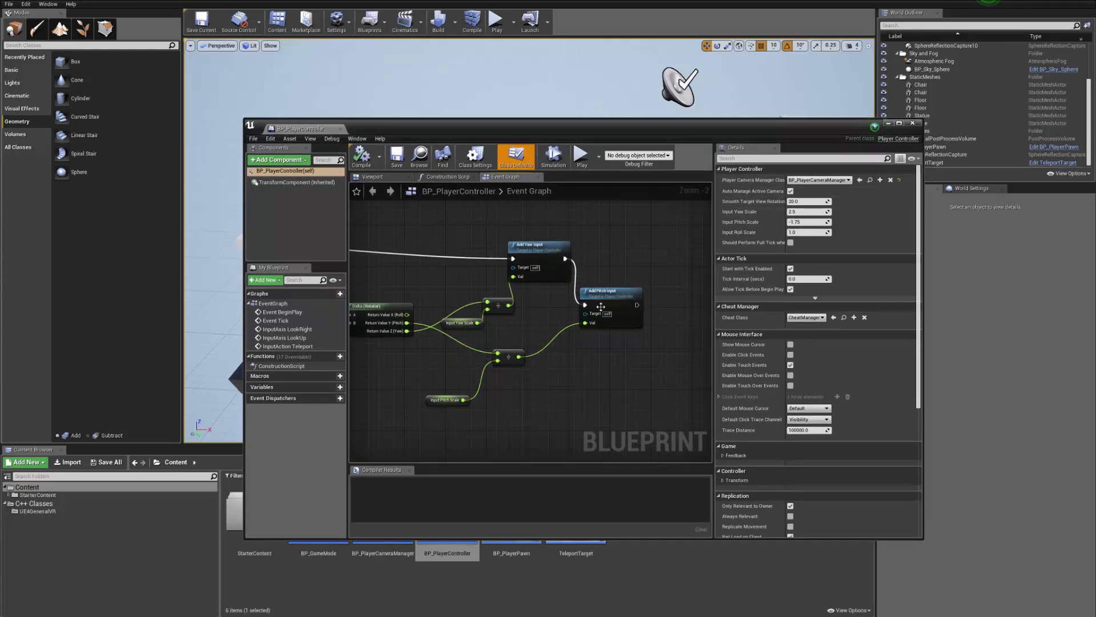
pyautogui.moveTo(601, 306); pyautogui.dragTo(616, 305)
pyautogui.moveTo(537, 258); pyautogui.dragTo(547, 253)
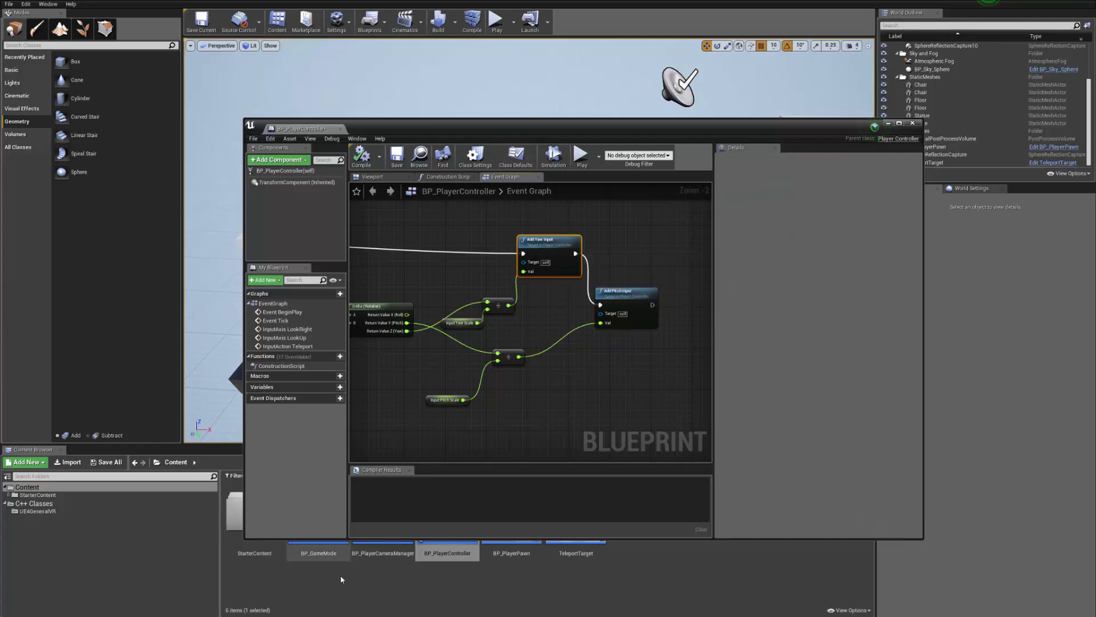
# - Open the BP_PlayerCameraManager Blueprint and look over its Event Graph and class defaults
pyautogui.click(361, 571)
pyautogui.moveTo(570, 128); pyautogui.dragTo(637, 35)
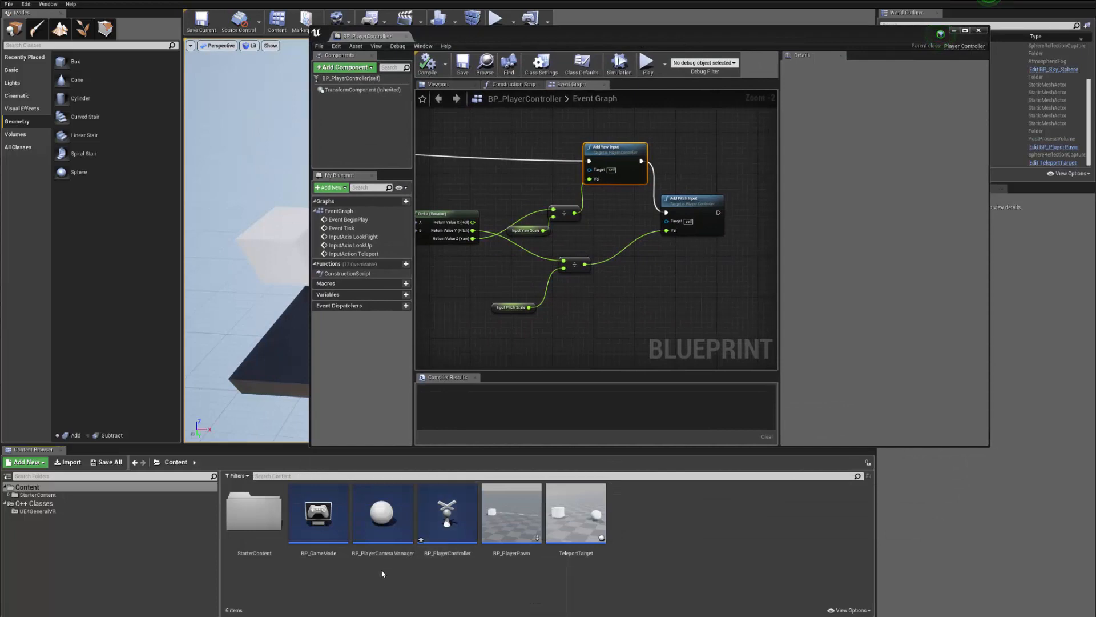
pyautogui.doubleClick(394, 523)
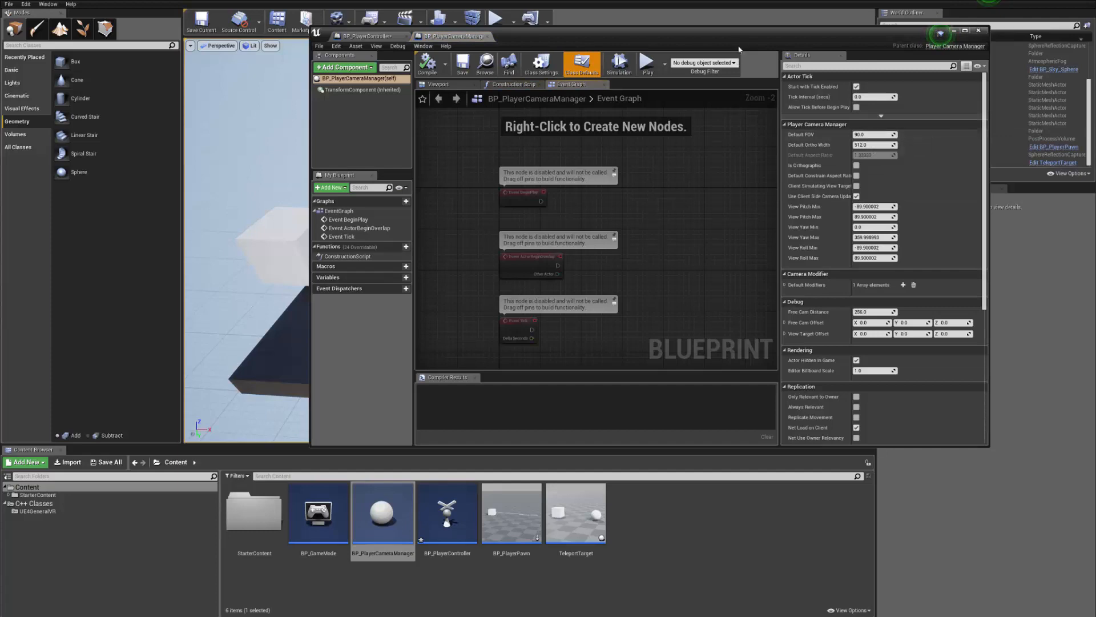
pyautogui.moveTo(738, 49); pyautogui.dragTo(797, 95)
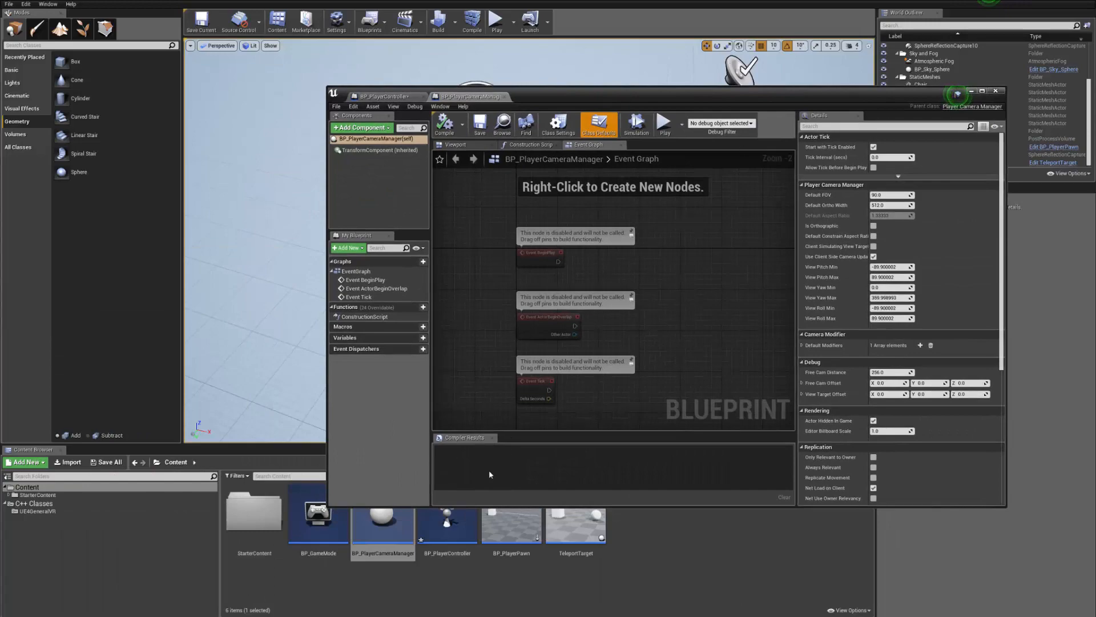
pyautogui.moveTo(680, 286); pyautogui.dragTo(636, 283, button='right')
# - Switch to Visual Studio, find SetNewTarget in PlayerCameraManager.h, and go to its definition
pyautogui.hotkey('alt', 'Tab')
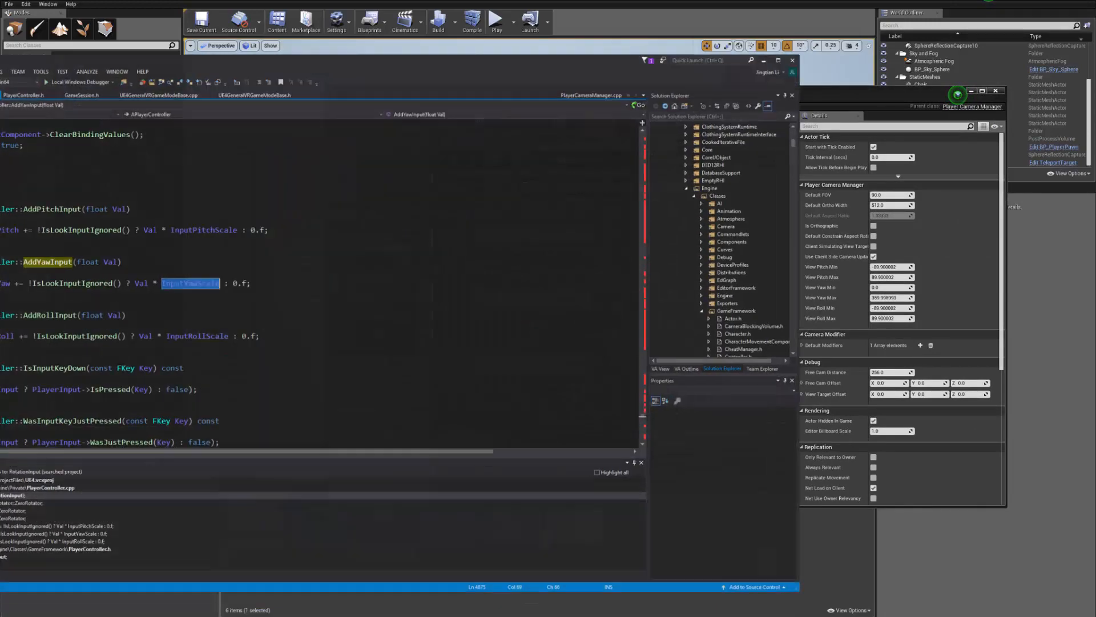
pyautogui.moveTo(342, 68); pyautogui.dragTo(550, 59)
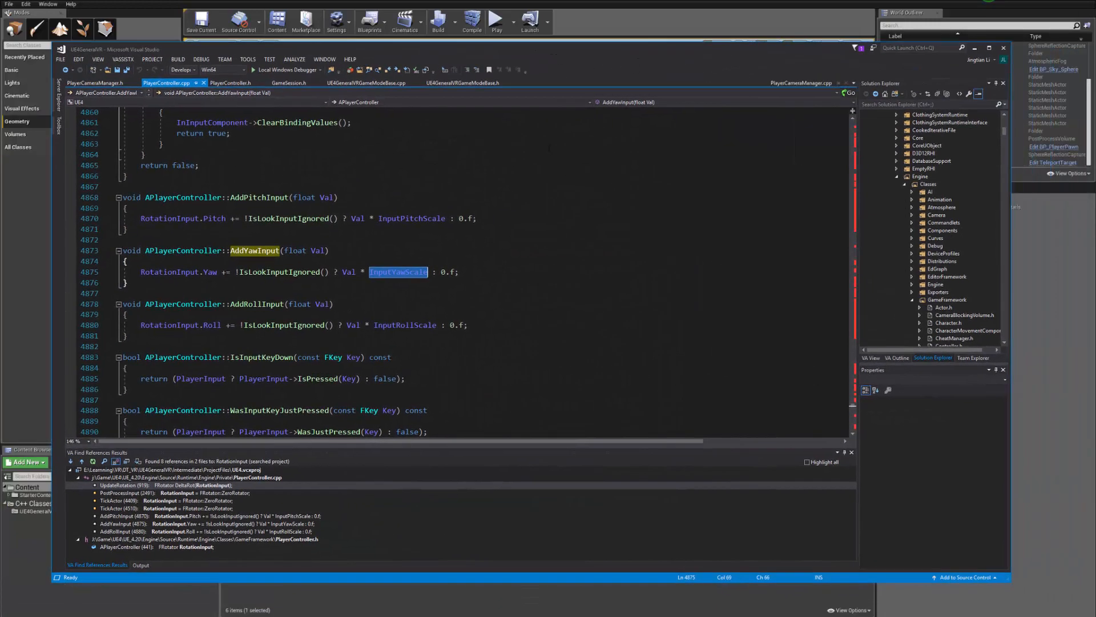
pyautogui.scroll(12, 457, 274)
pyautogui.scroll(20, 456, 274)
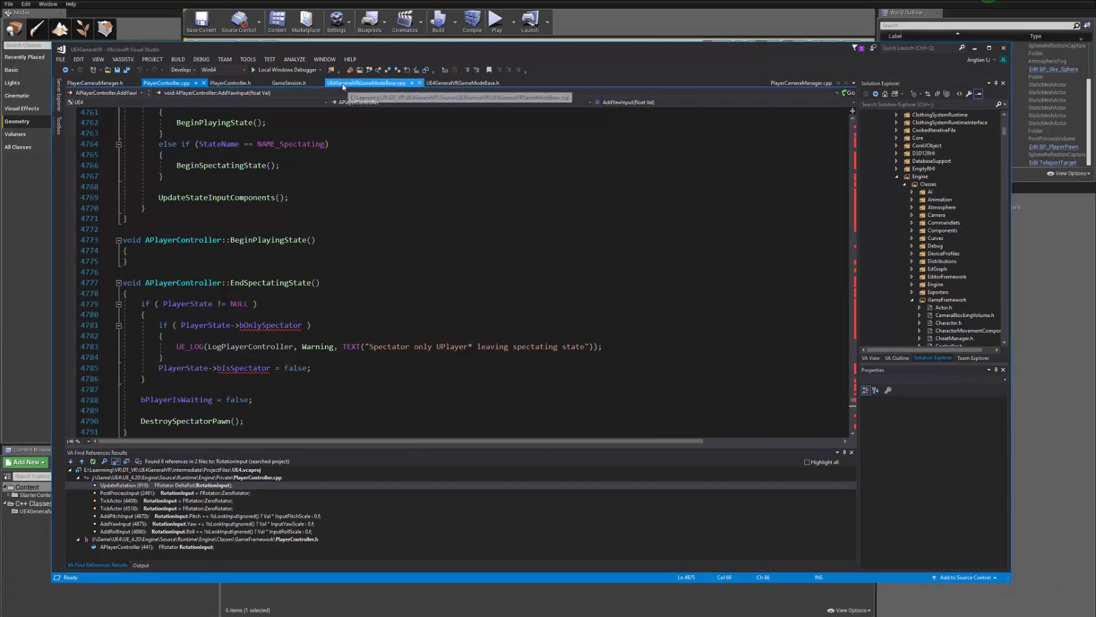
pyautogui.click(110, 84)
pyautogui.scroll(-4, 457, 274)
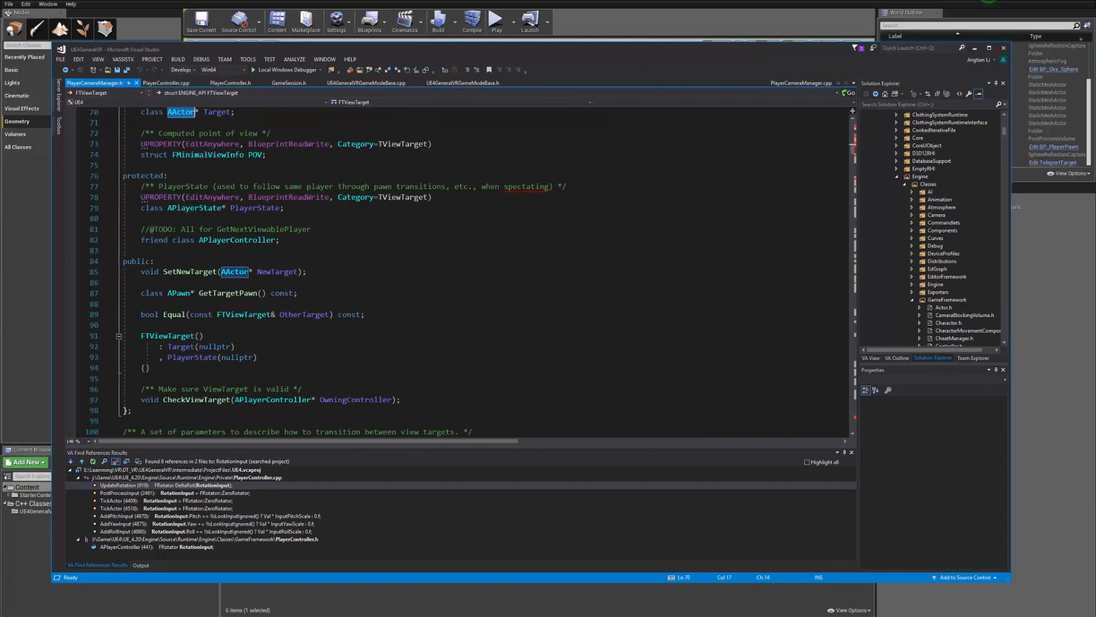
pyautogui.doubleClick(195, 274)
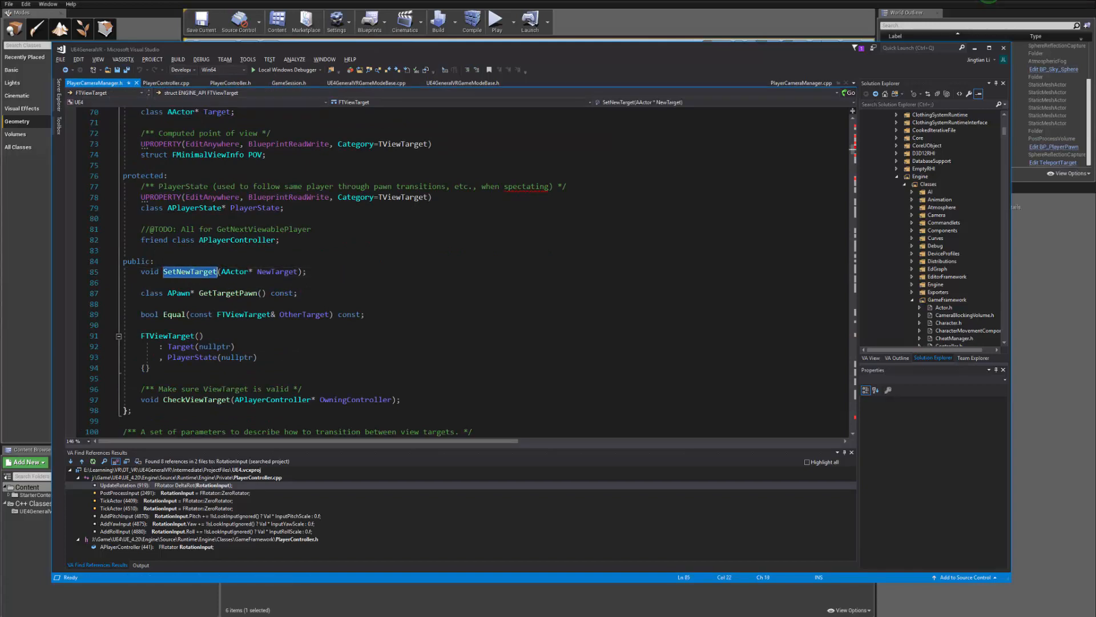
pyautogui.press('F12')
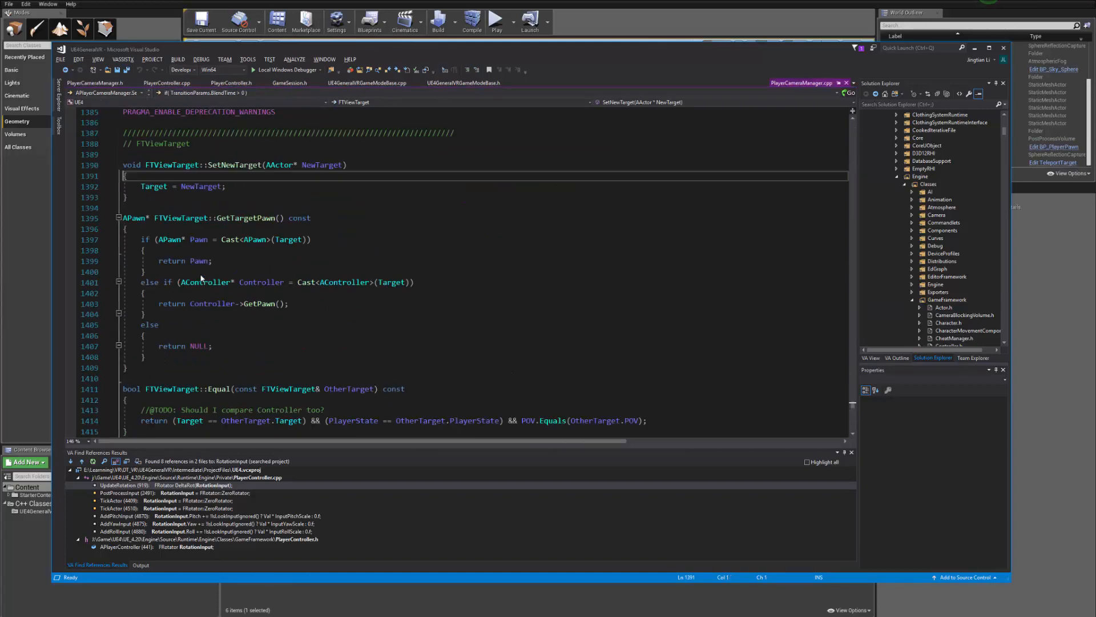
# - Read the SetNewTarget and GetTargetPawn functions and the camera manager code above them in PlayerCameraManager.cpp
pyautogui.scroll(-2, 253, 229)
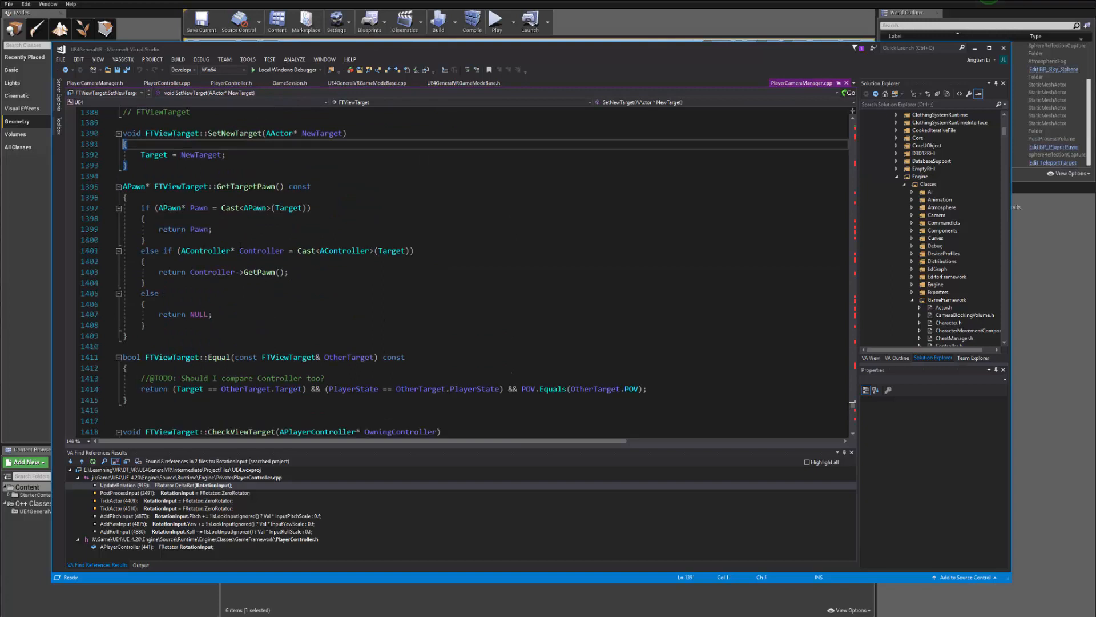
pyautogui.scroll(2, 233, 260)
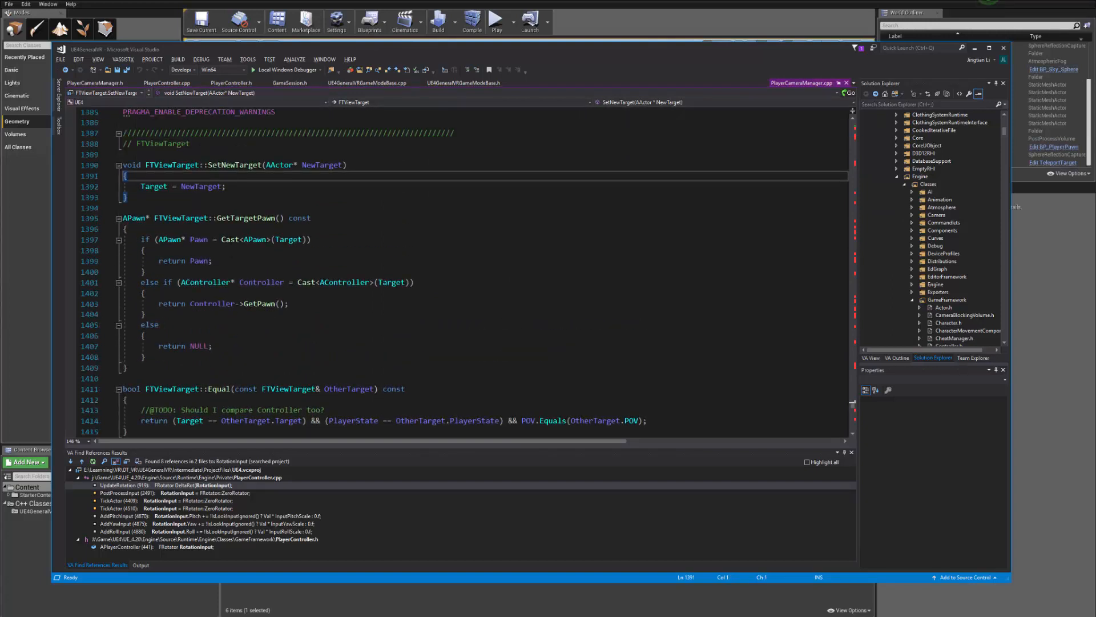
pyautogui.doubleClick(249, 218)
pyautogui.scroll(1, 249, 223)
pyautogui.doubleClick(234, 197)
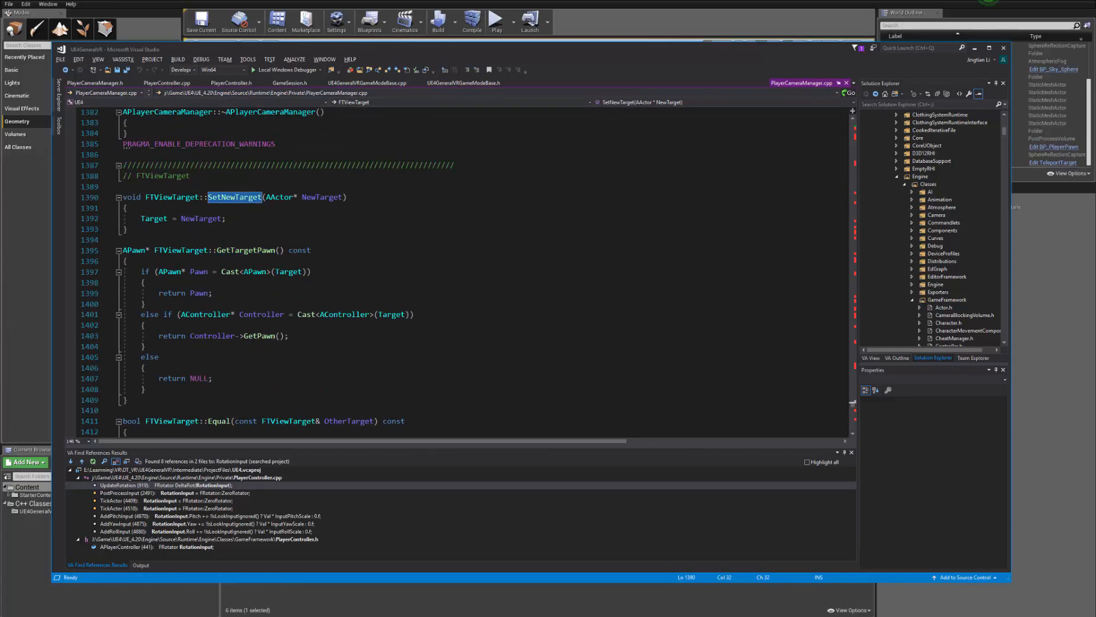
pyautogui.scroll(16, 234, 197)
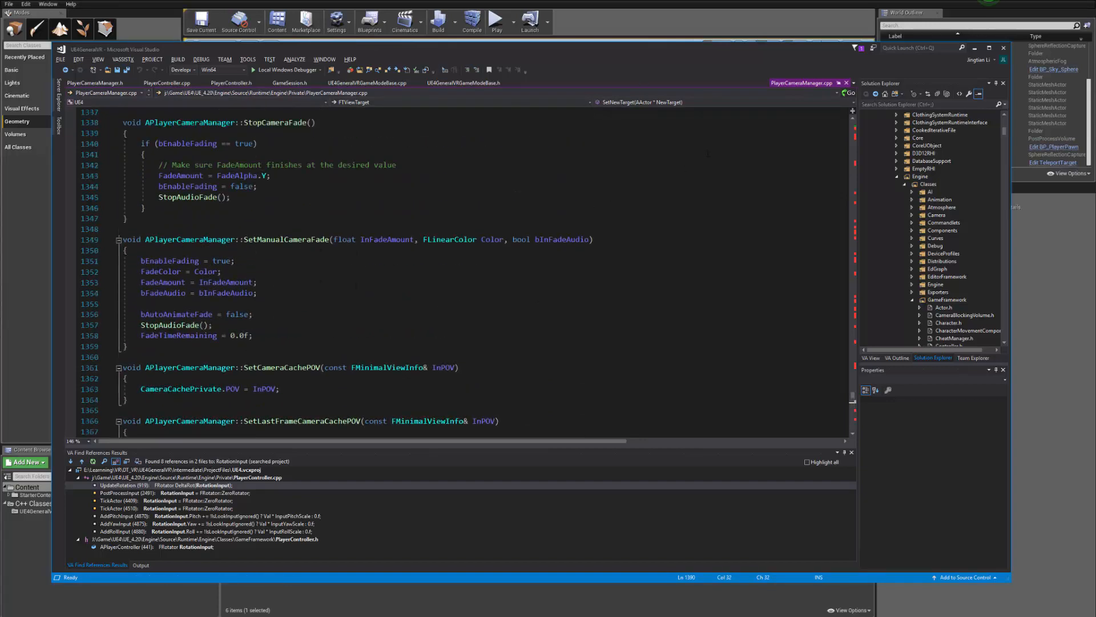
# - Return to Unreal Editor and move the BP_PlayerCameraManager Blueprint window aside to uncover the level
pyautogui.click(974, 48)
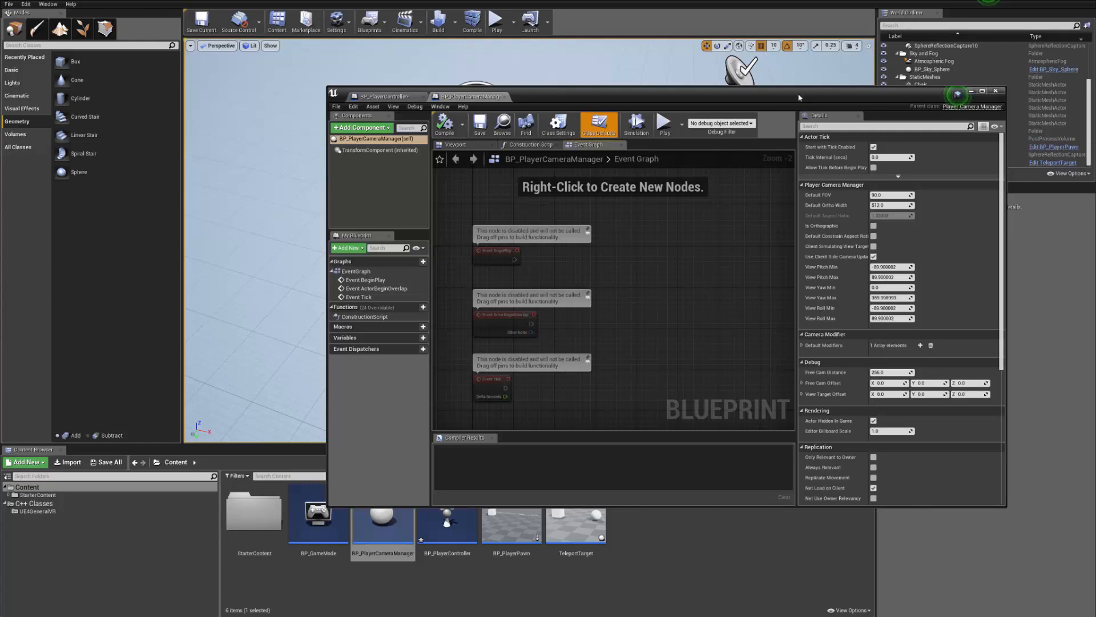
pyautogui.moveTo(799, 97); pyautogui.dragTo(705, 94)
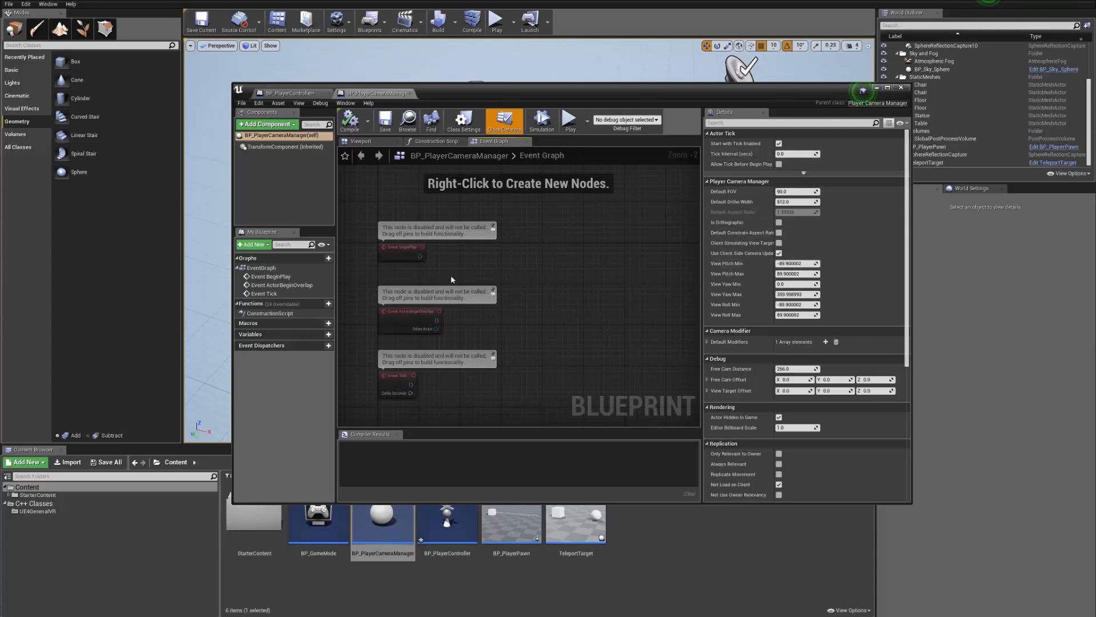
pyautogui.moveTo(444, 87); pyautogui.dragTo(285, 251)
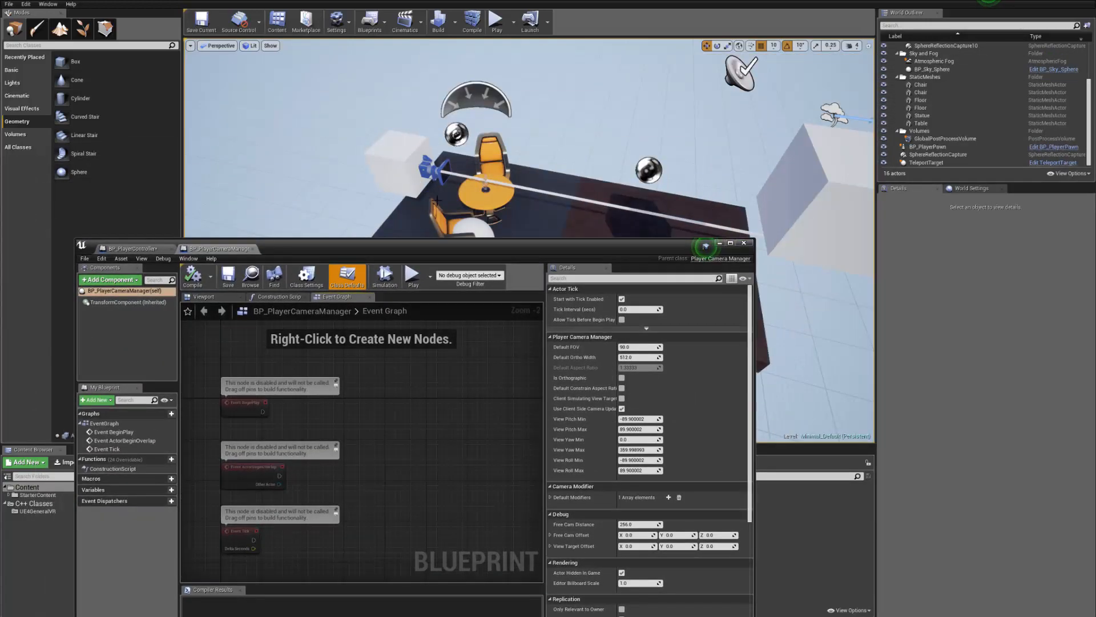
# - Review the class defaults of BP_PlayerCameraManager and expand its Default Modifiers entry
pyautogui.moveTo(436, 251); pyautogui.dragTo(455, 223)
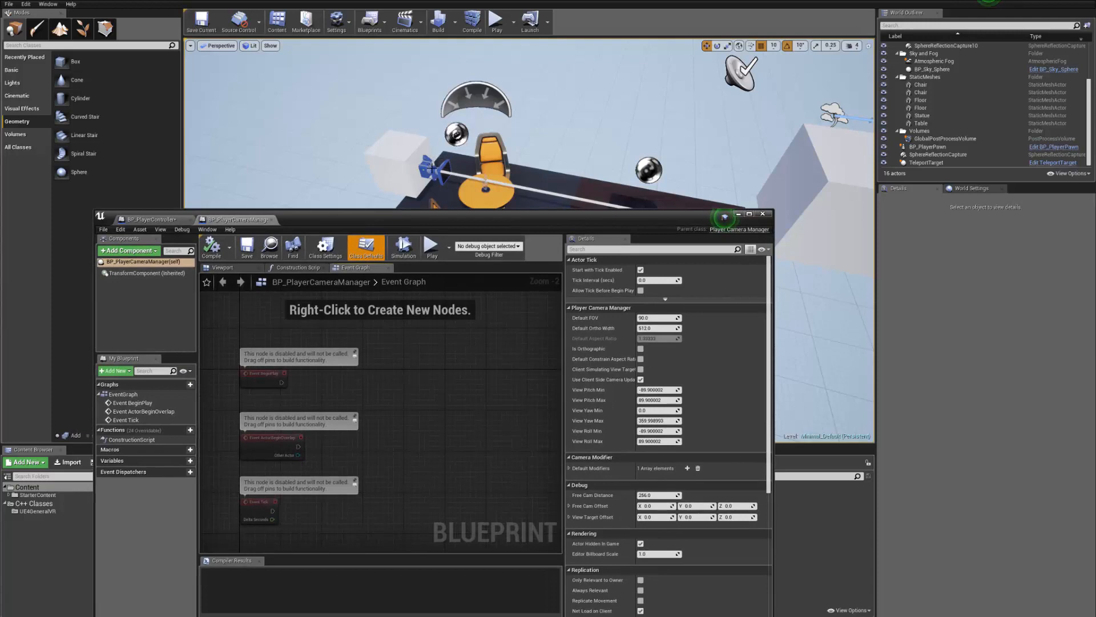
pyautogui.moveTo(431, 220); pyautogui.dragTo(614, 85)
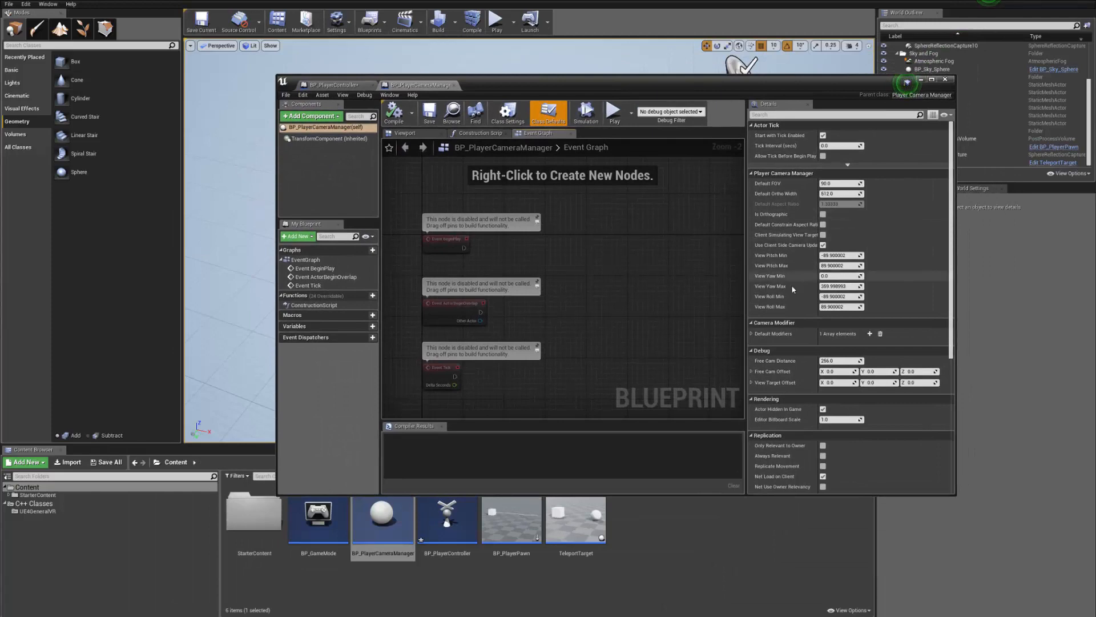
pyautogui.scroll(-2, 781, 274)
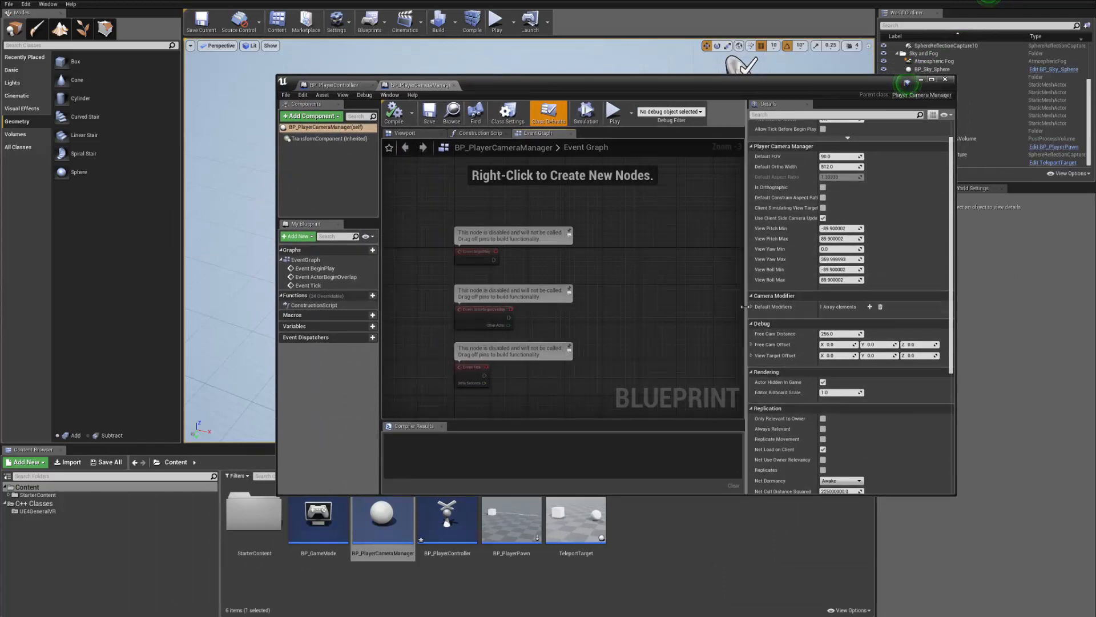
pyautogui.click(751, 306)
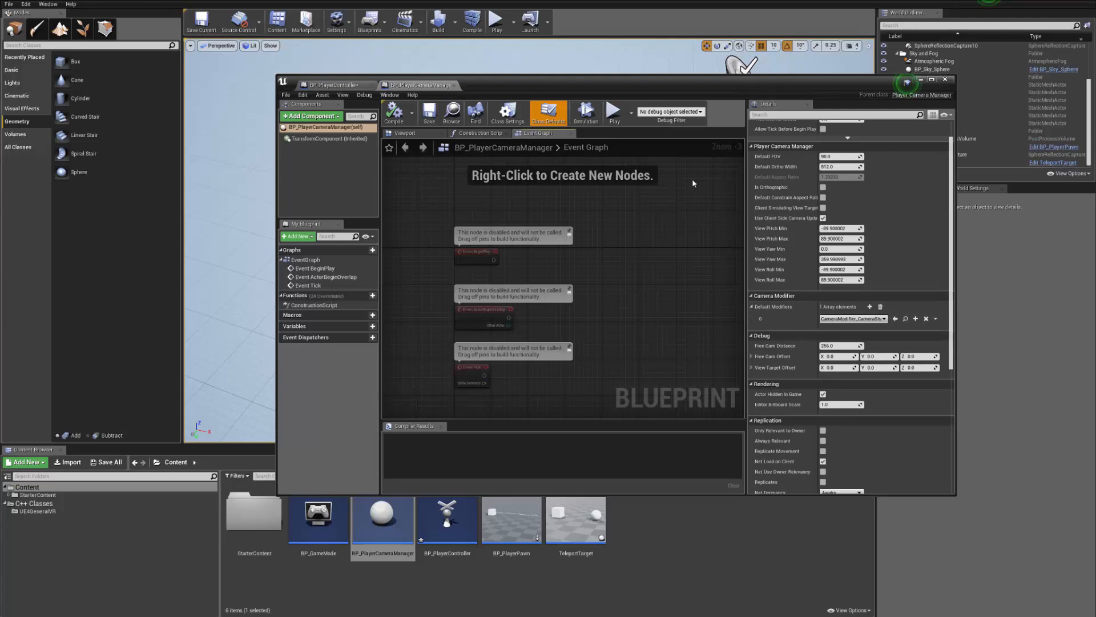
pyautogui.moveTo(664, 89); pyautogui.dragTo(611, 87)
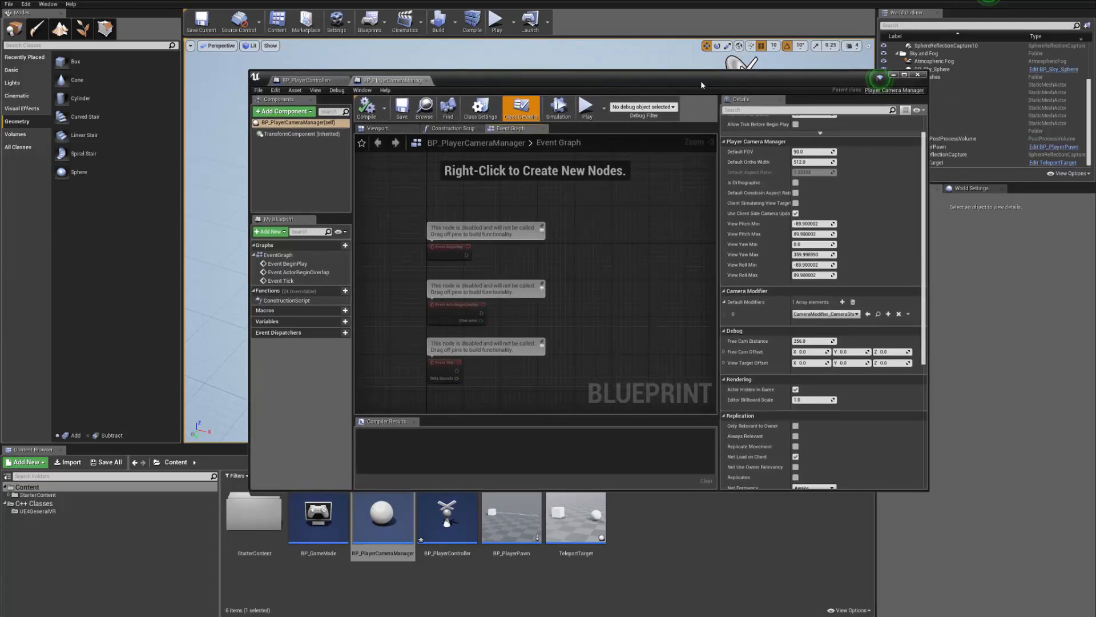
pyautogui.moveTo(701, 85); pyautogui.dragTo(422, 165)
pyautogui.moveTo(524, 165); pyautogui.dragTo(747, 159)
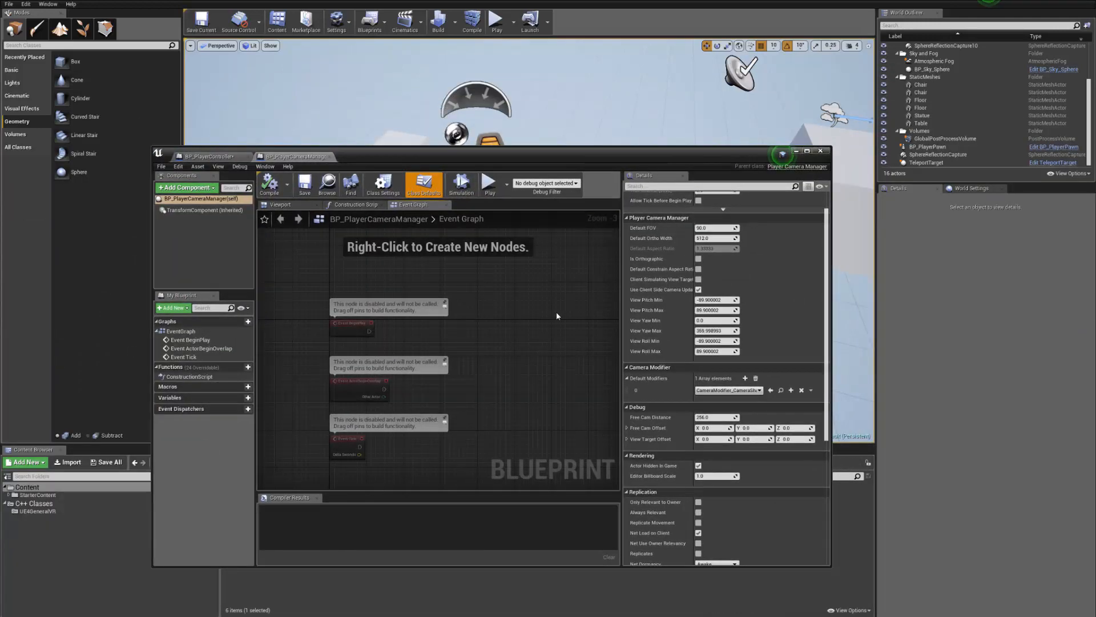
# - Open the BP_PlayerPawn Blueprint and display the settings of its Camera1 component
pyautogui.click(224, 157)
pyautogui.click(294, 156)
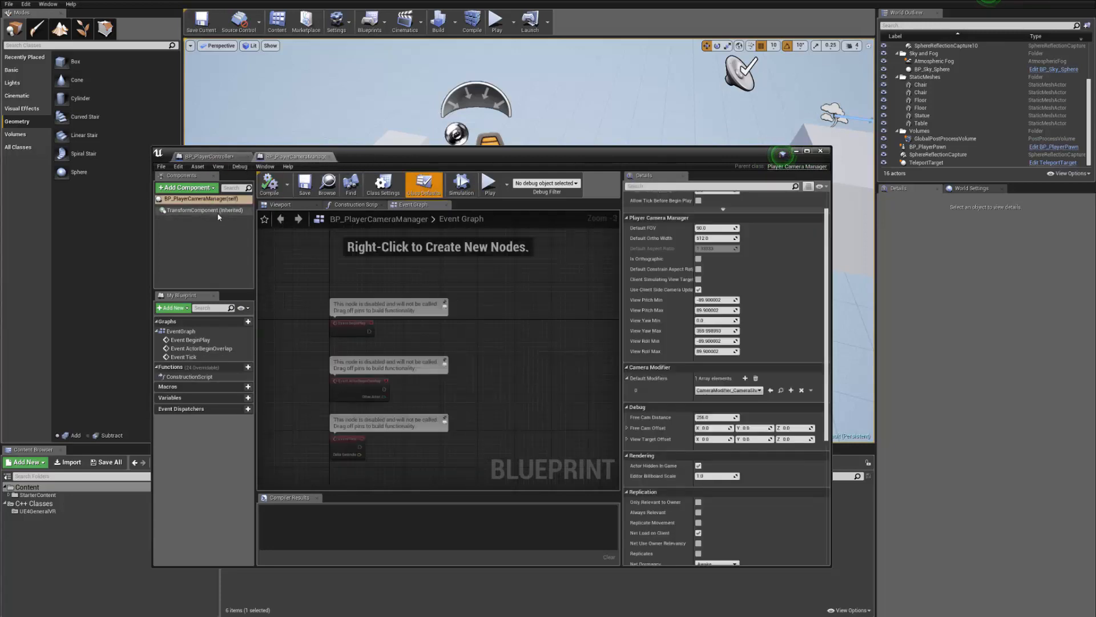
pyautogui.moveTo(505, 151); pyautogui.dragTo(724, 92)
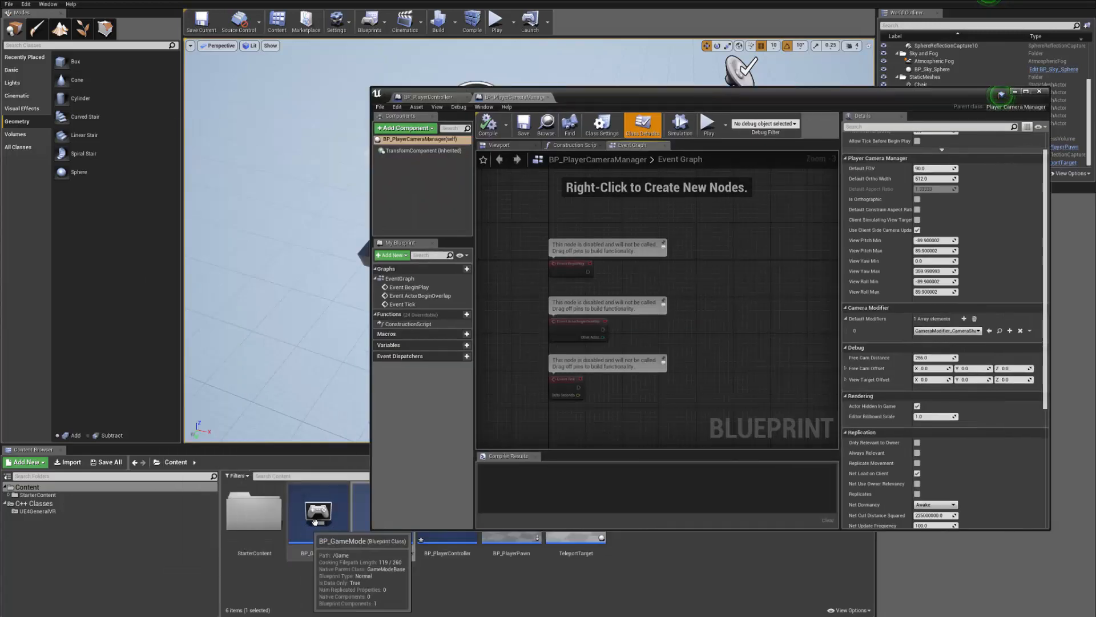
pyautogui.doubleClick(514, 540)
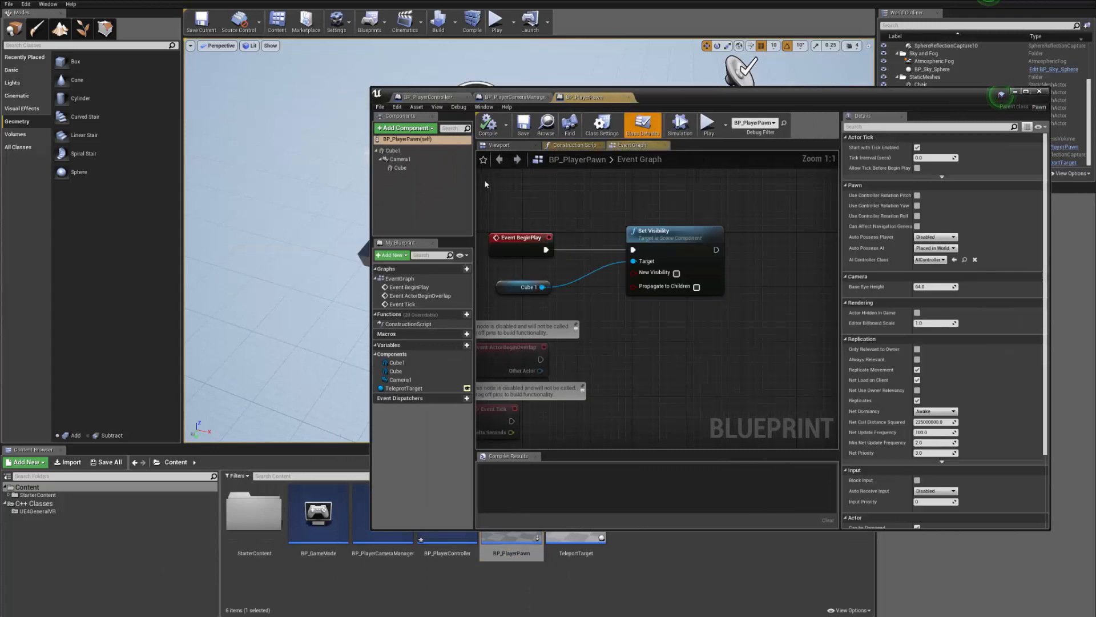
pyautogui.click(400, 159)
pyautogui.moveTo(771, 95); pyautogui.dragTo(465, 65)
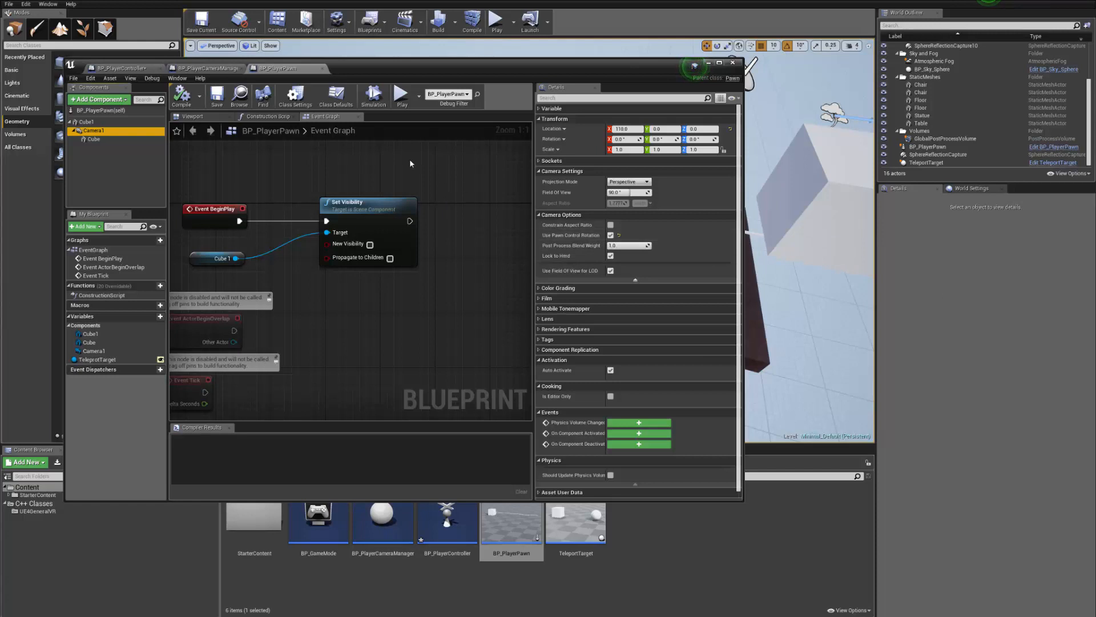
pyautogui.moveTo(93, 78); pyautogui.dragTo(154, 79)
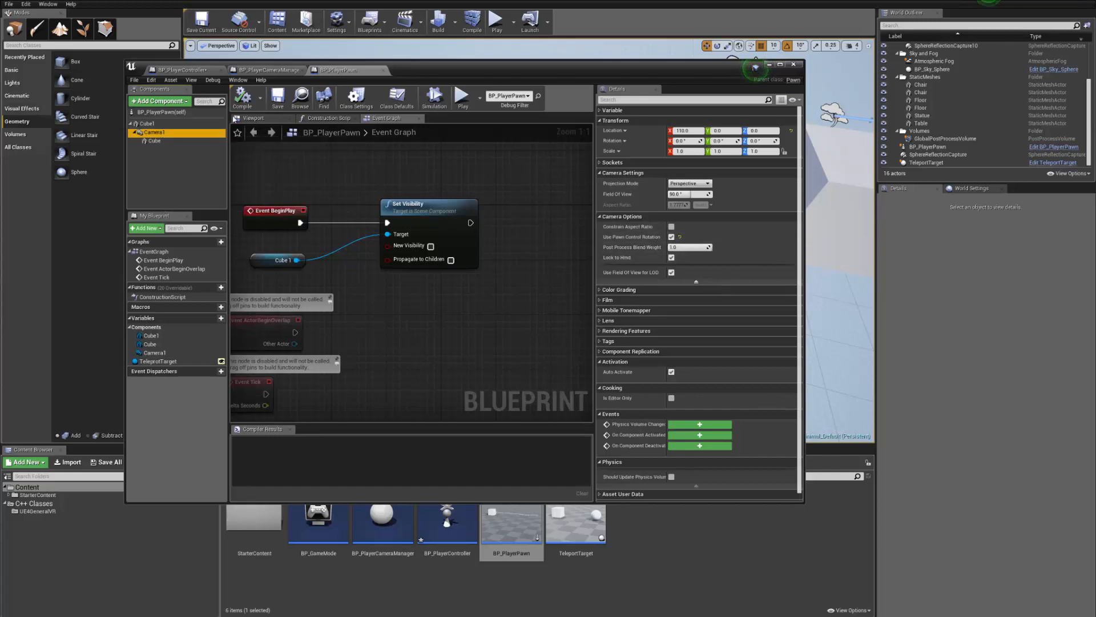
# - Compare the pawn's own controller rotation defaults with its Camera1 component
pyautogui.click(165, 113)
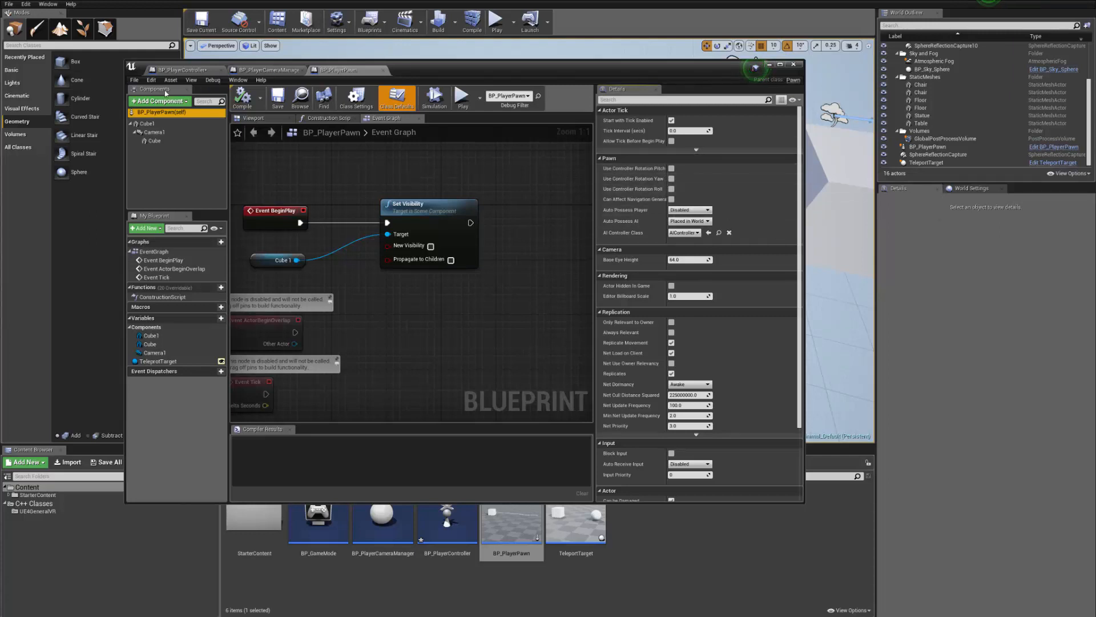
pyautogui.click(155, 132)
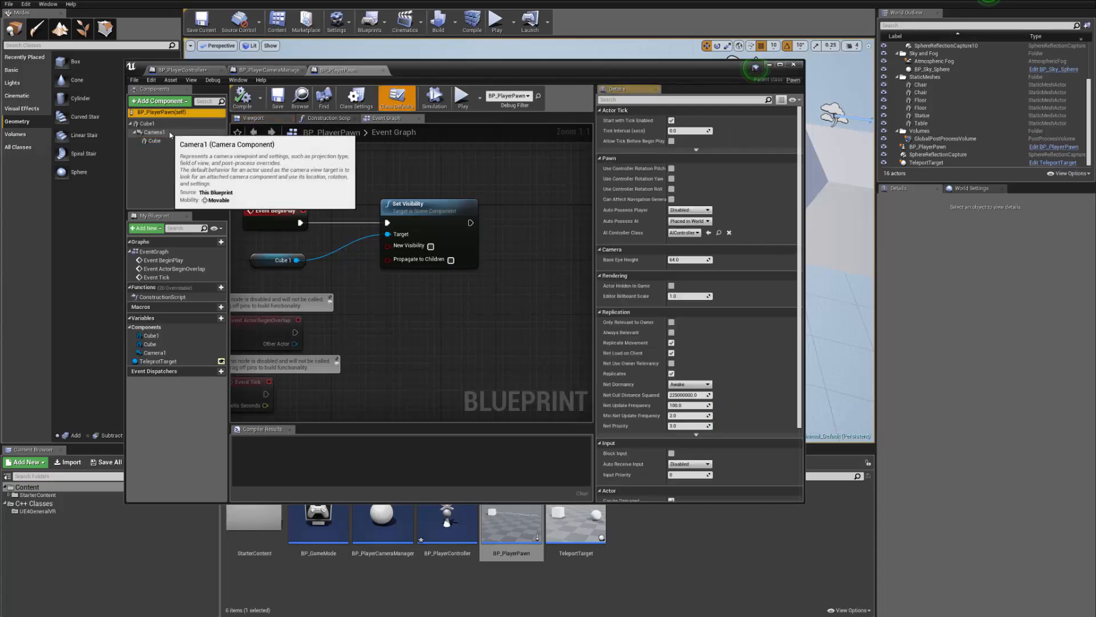
pyautogui.click(170, 135)
# - Return to the BP_PlayerController graph and trace the look-at rotation nodes through to Add Yaw Input and Add Pitch Input
pyautogui.click(180, 70)
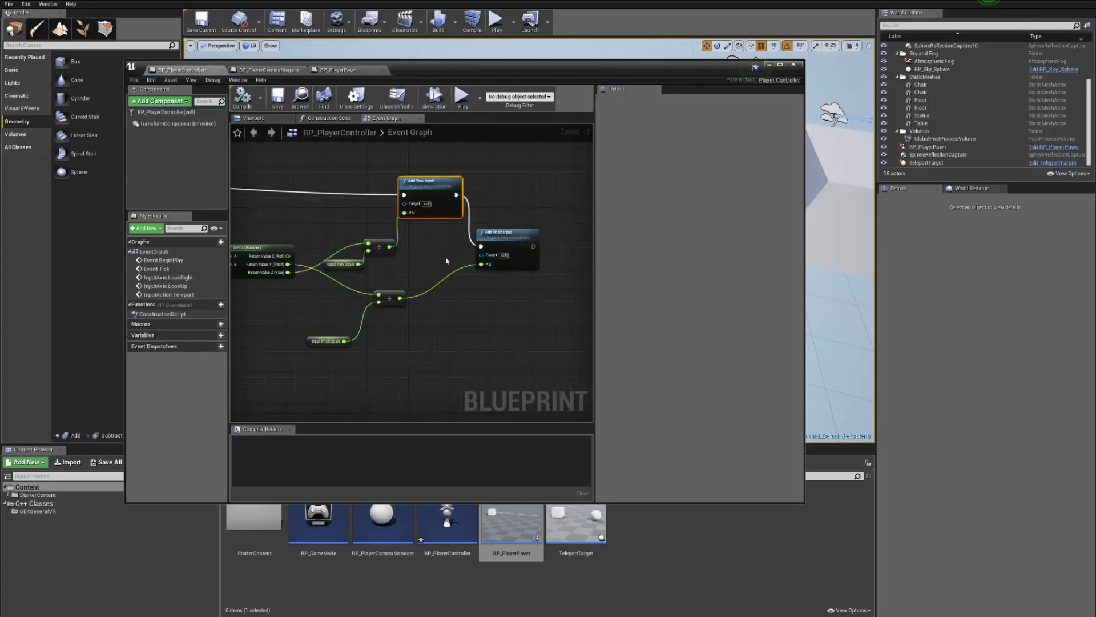
pyautogui.moveTo(409, 207); pyautogui.dragTo(532, 185, button='right')
pyautogui.moveTo(604, 69); pyautogui.dragTo(0, 249)
pyautogui.moveTo(95, 246); pyautogui.dragTo(849, 116)
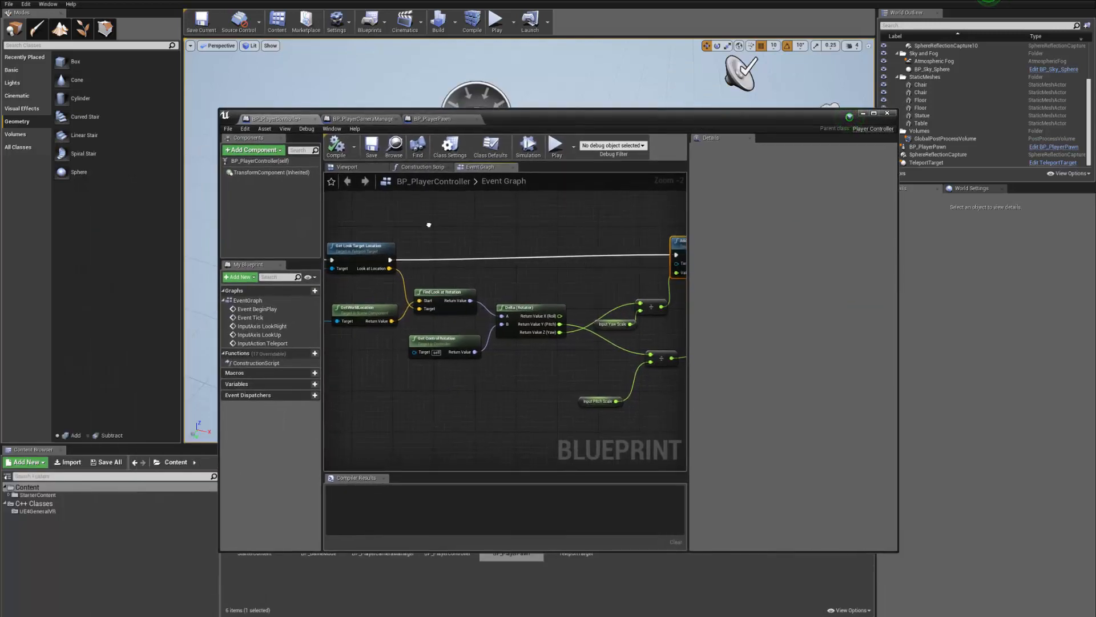
pyautogui.scroll(-2, 443, 216)
pyautogui.moveTo(521, 215); pyautogui.dragTo(360, 282, button='right')
pyautogui.scroll(4, 487, 287)
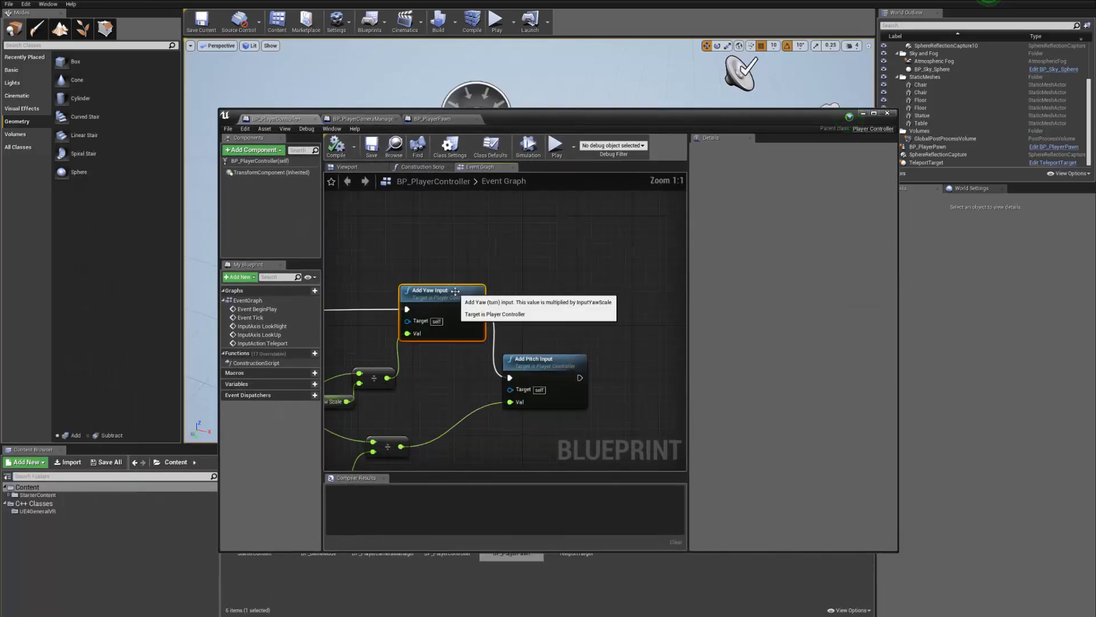
pyautogui.moveTo(435, 345); pyautogui.dragTo(558, 250, button='right')
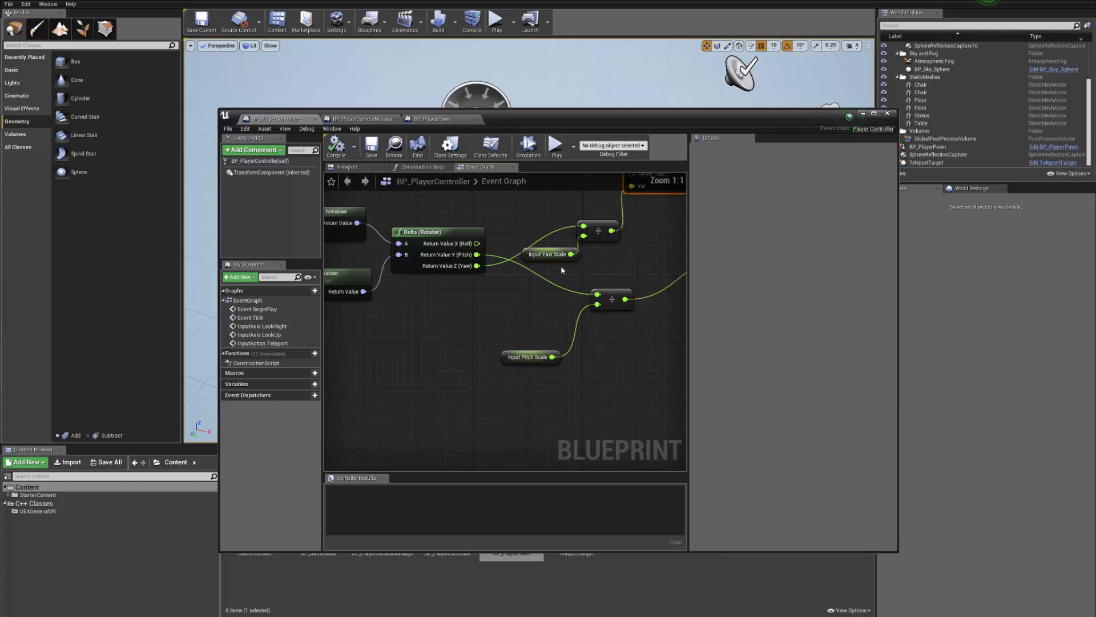
# - Move the Input Yaw Scale node left to line it up above the Input Pitch Scale node
pyautogui.moveTo(532, 258)
pyautogui.mouseDown()
pyautogui.moveTo(513, 292)
pyautogui.moveTo(549, 253)
pyautogui.mouseUp()
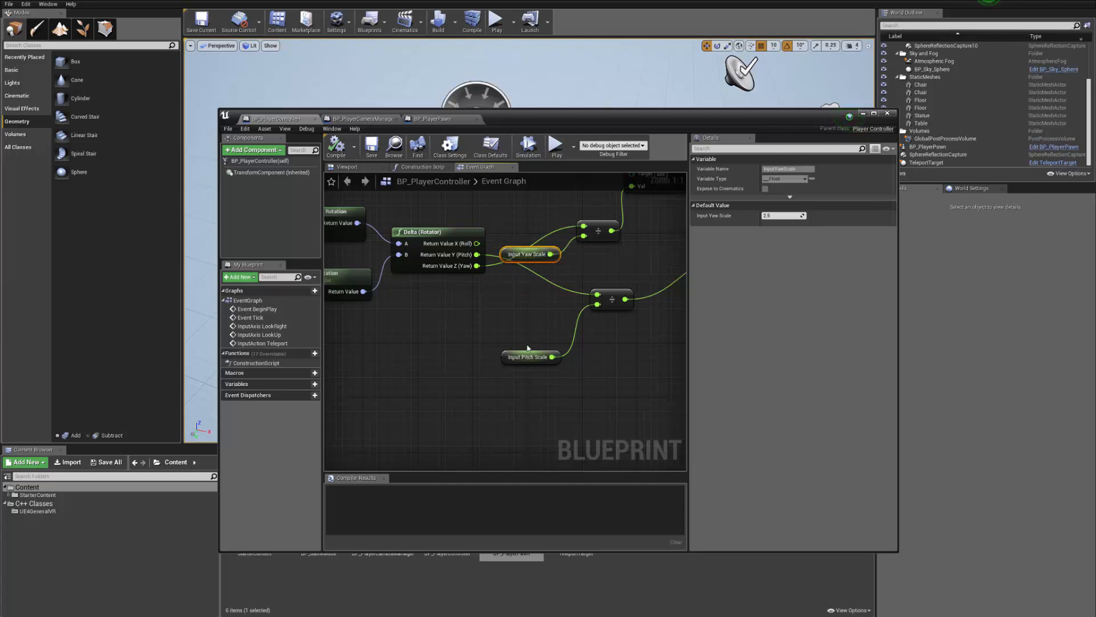
pyautogui.moveTo(629, 334); pyautogui.dragTo(454, 402, button='right')
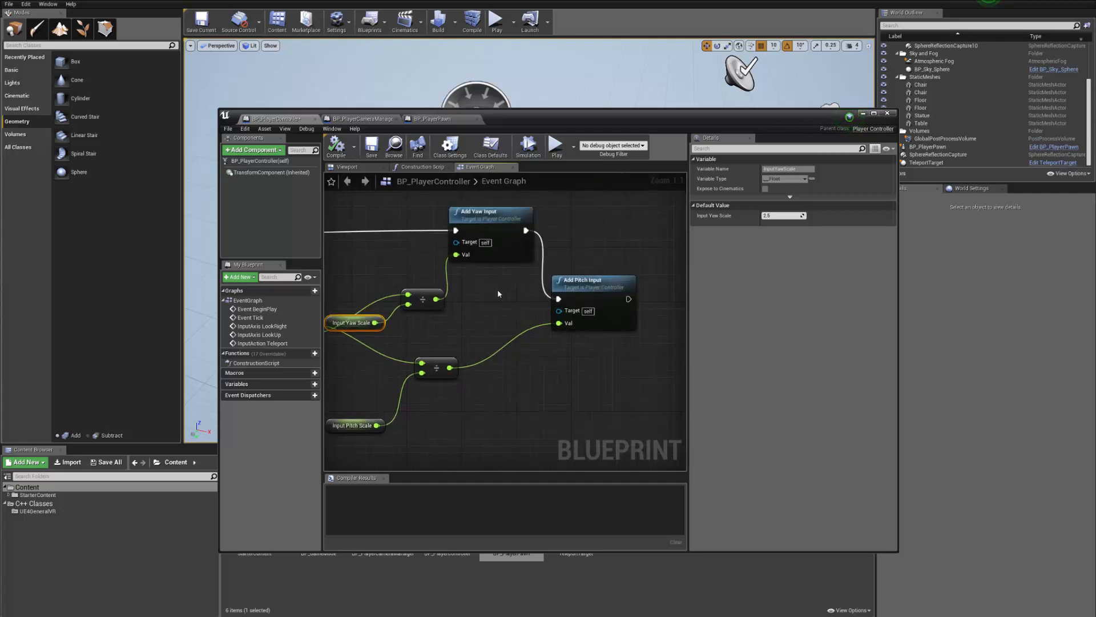
pyautogui.moveTo(498, 294); pyautogui.dragTo(536, 282, button='right')
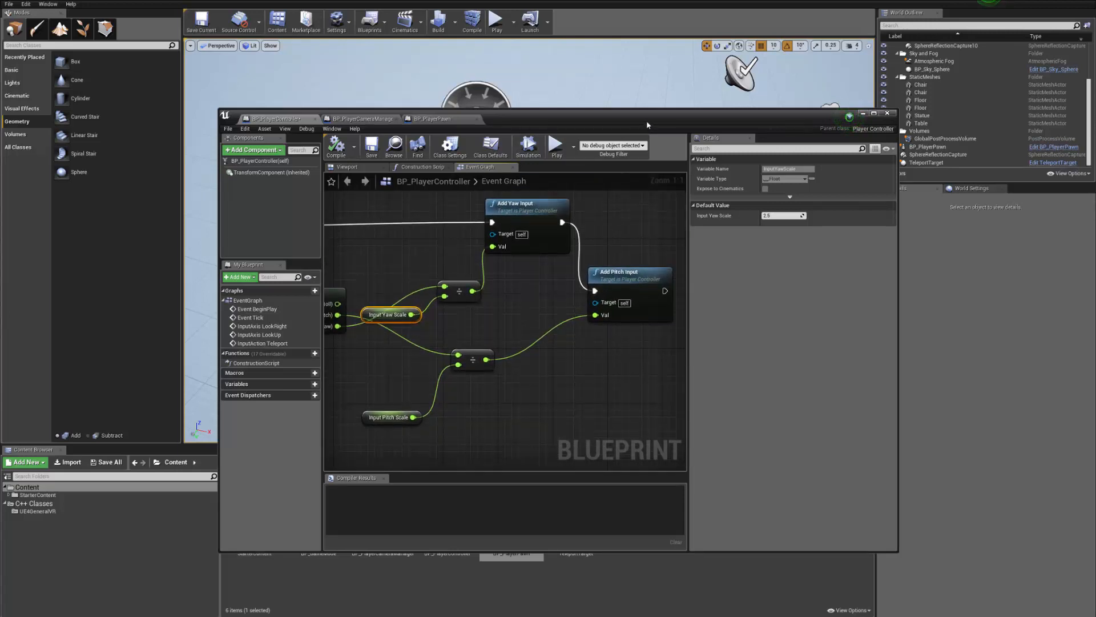
# - Minimize the Blueprint editor window and look over the level from several angles
pyautogui.moveTo(646, 121); pyautogui.dragTo(583, 177)
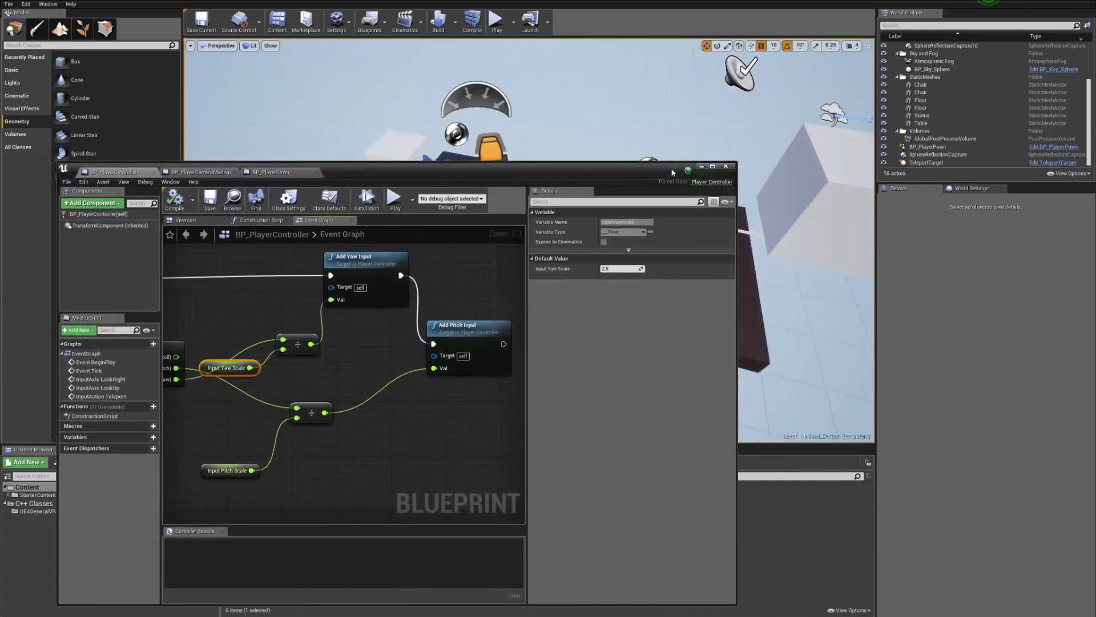
pyautogui.moveTo(672, 172); pyautogui.dragTo(595, 153)
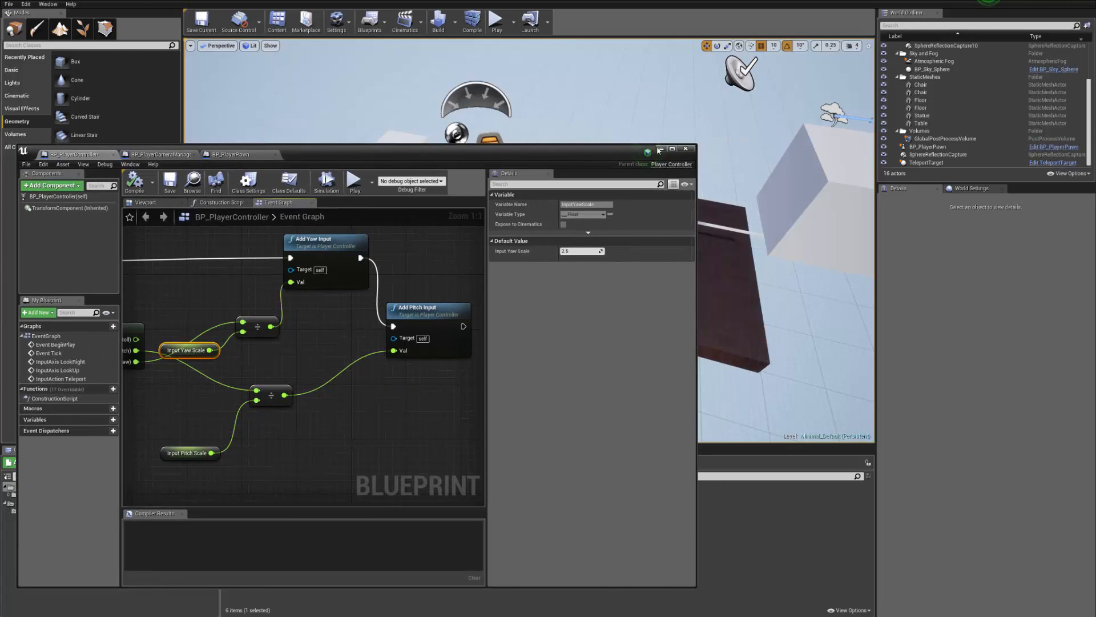
pyautogui.click(660, 150)
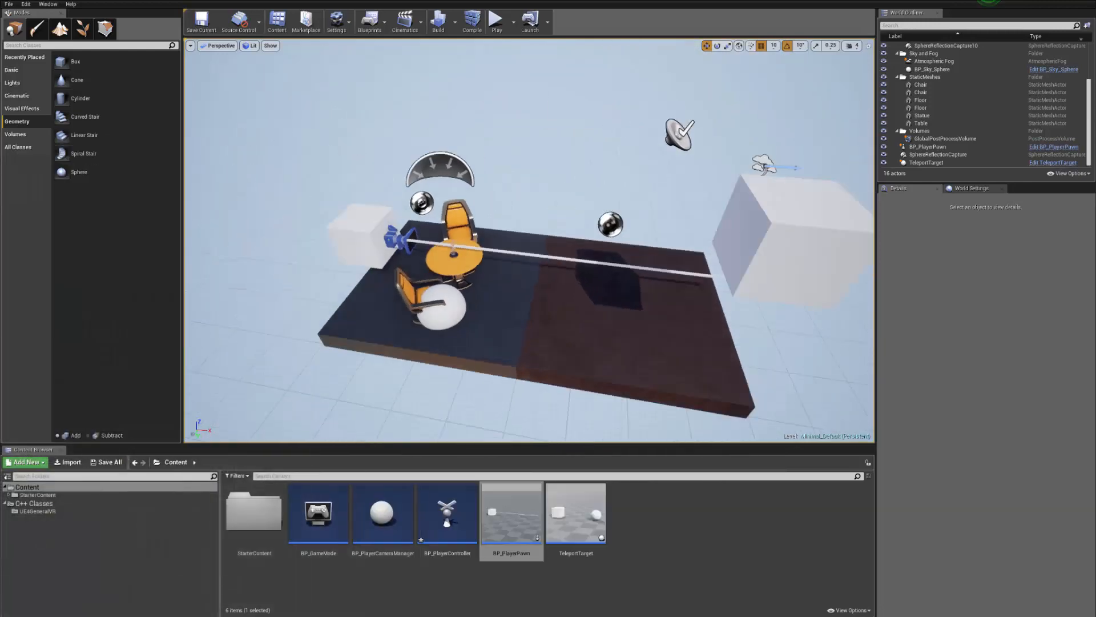
pyautogui.moveTo(548, 246); pyautogui.dragTo(743, 245, button='right')
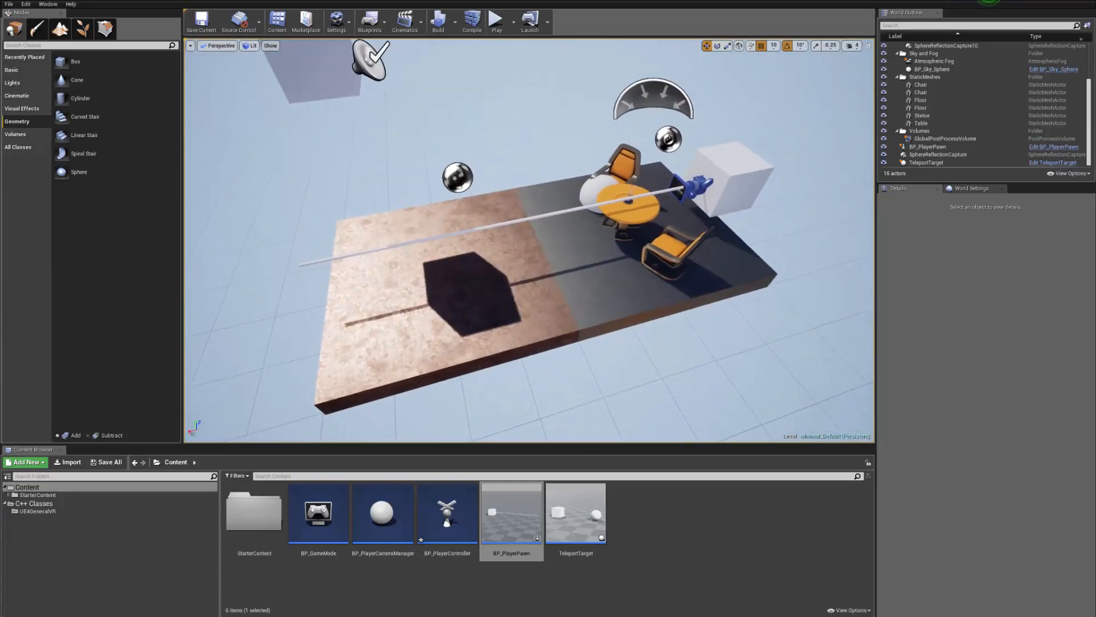
pyautogui.moveTo(500, 252); pyautogui.dragTo(497, 230, button='right')
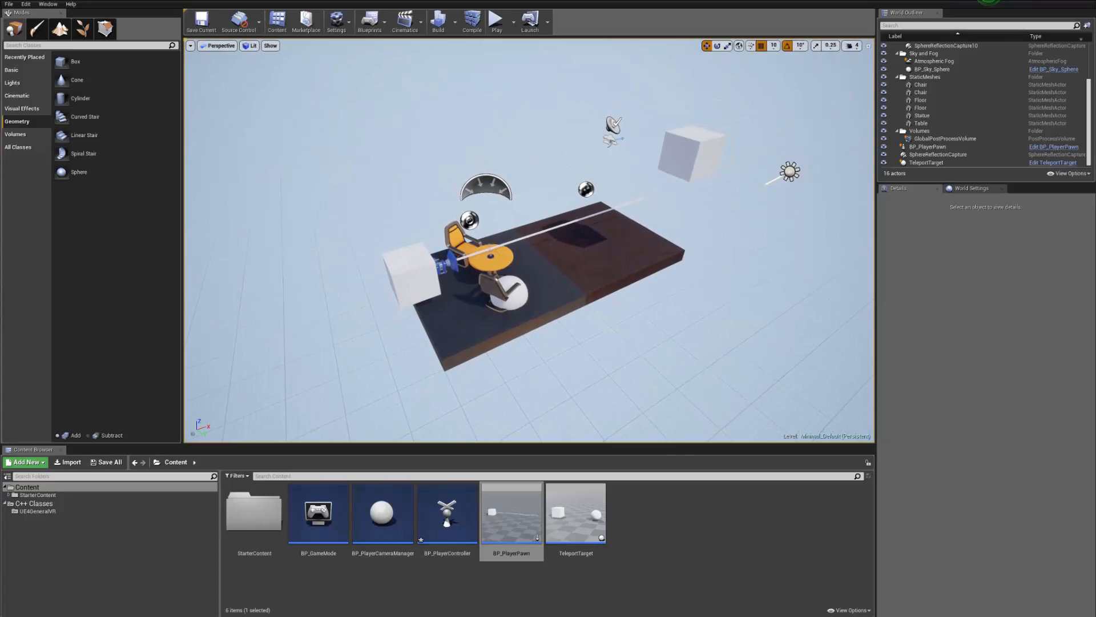